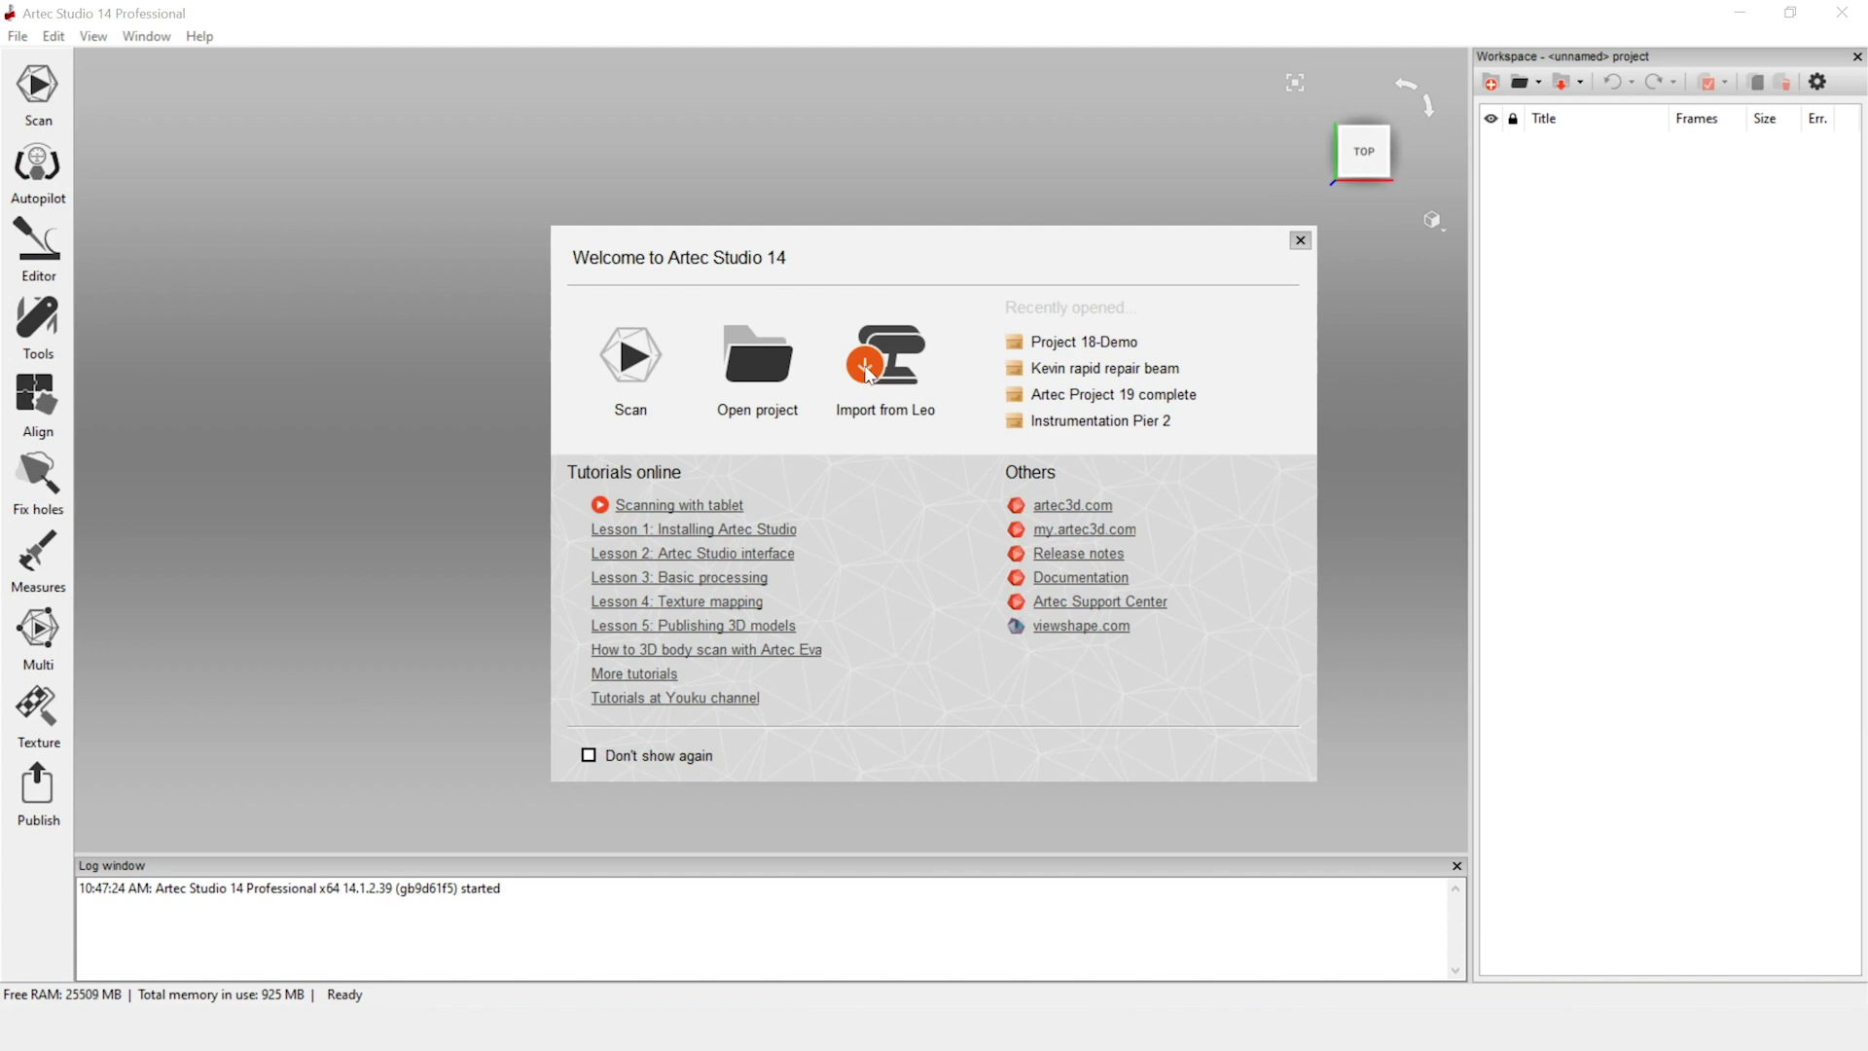
- Dismiss the welcome window and import the Leo project package Project 20.pkg from the Artec Scans folder
left_click(1298, 245)
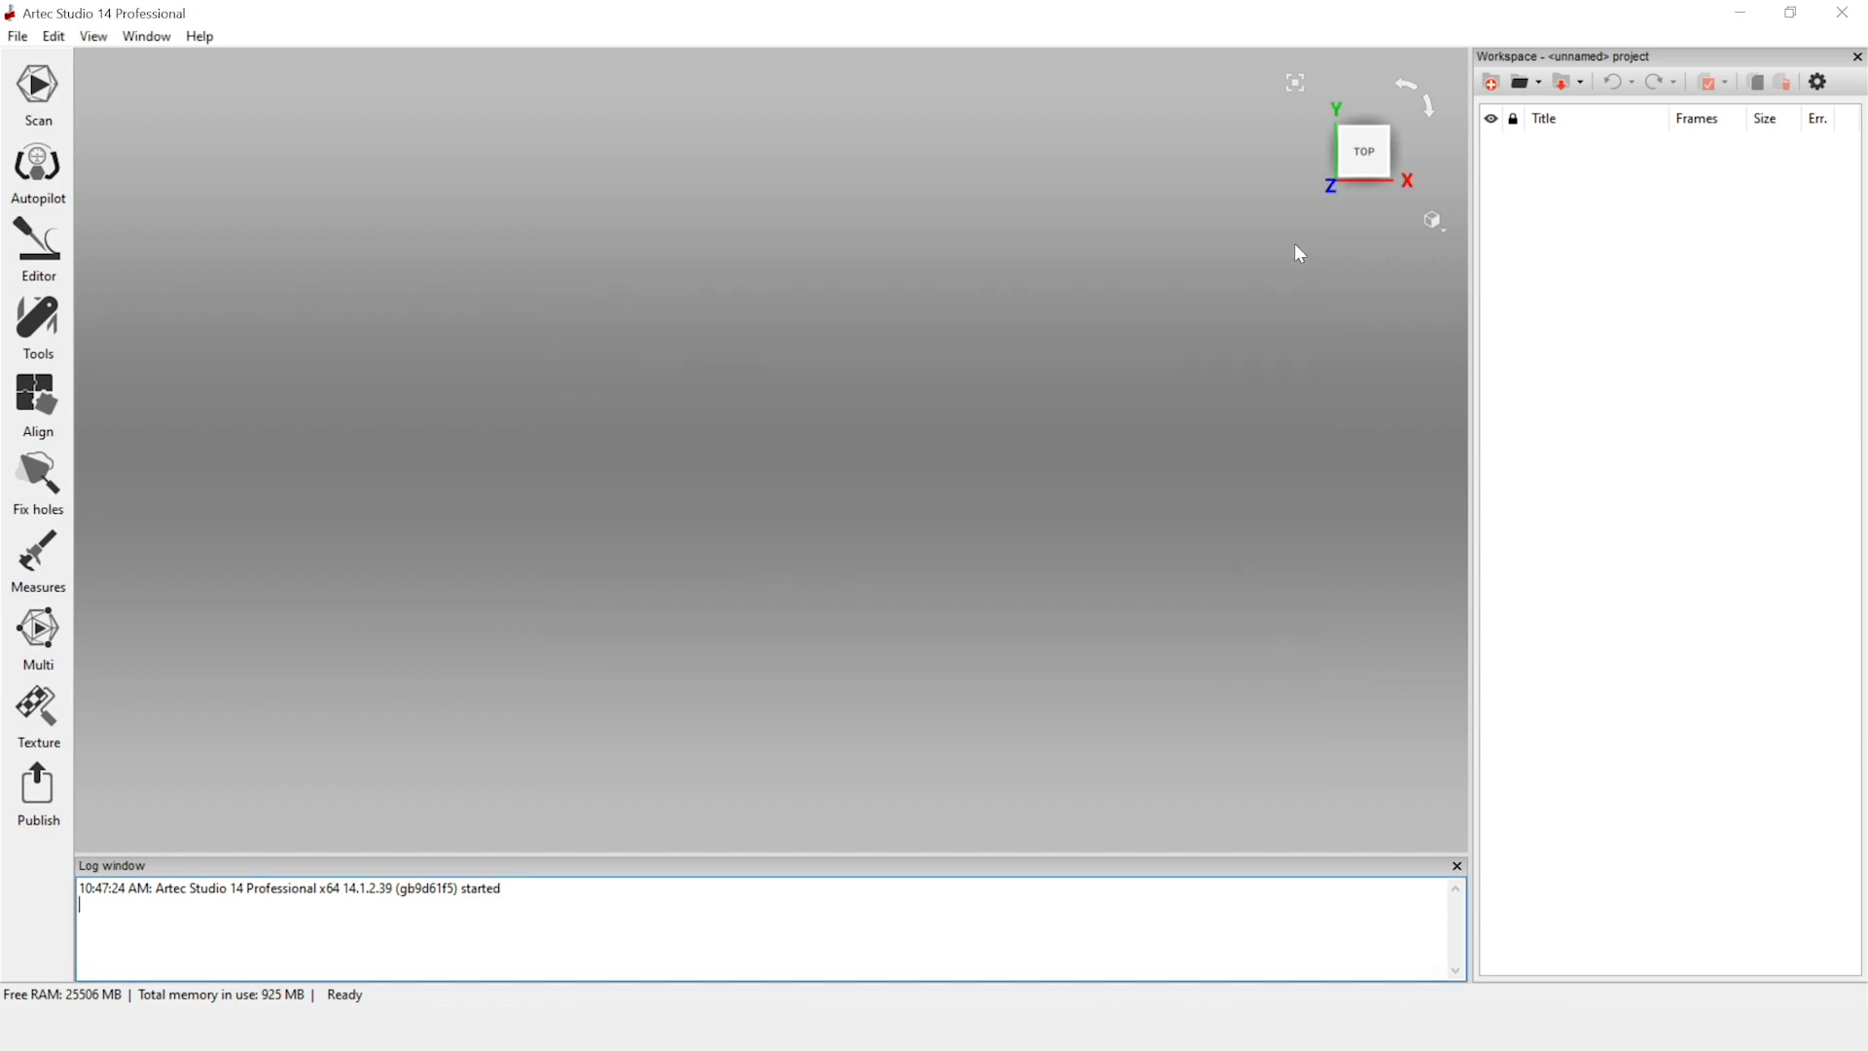
left_click(21, 37)
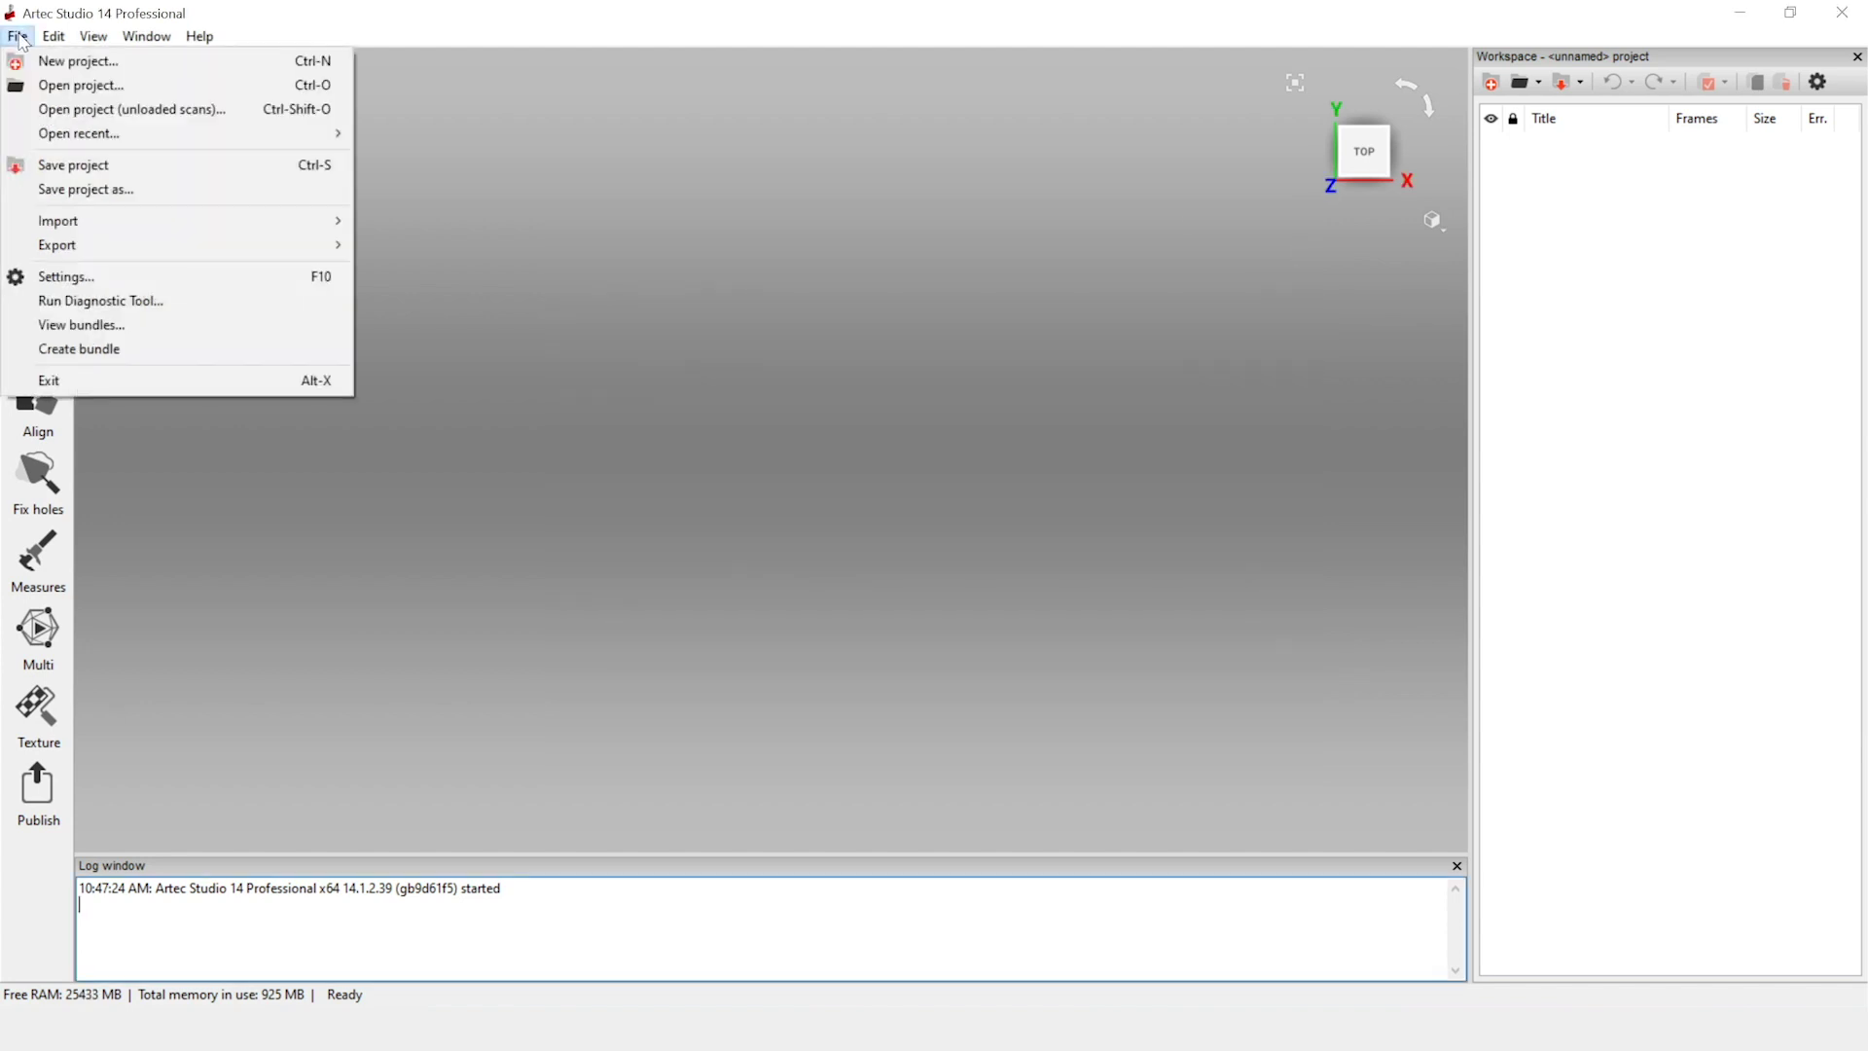
mouse_move(61, 225)
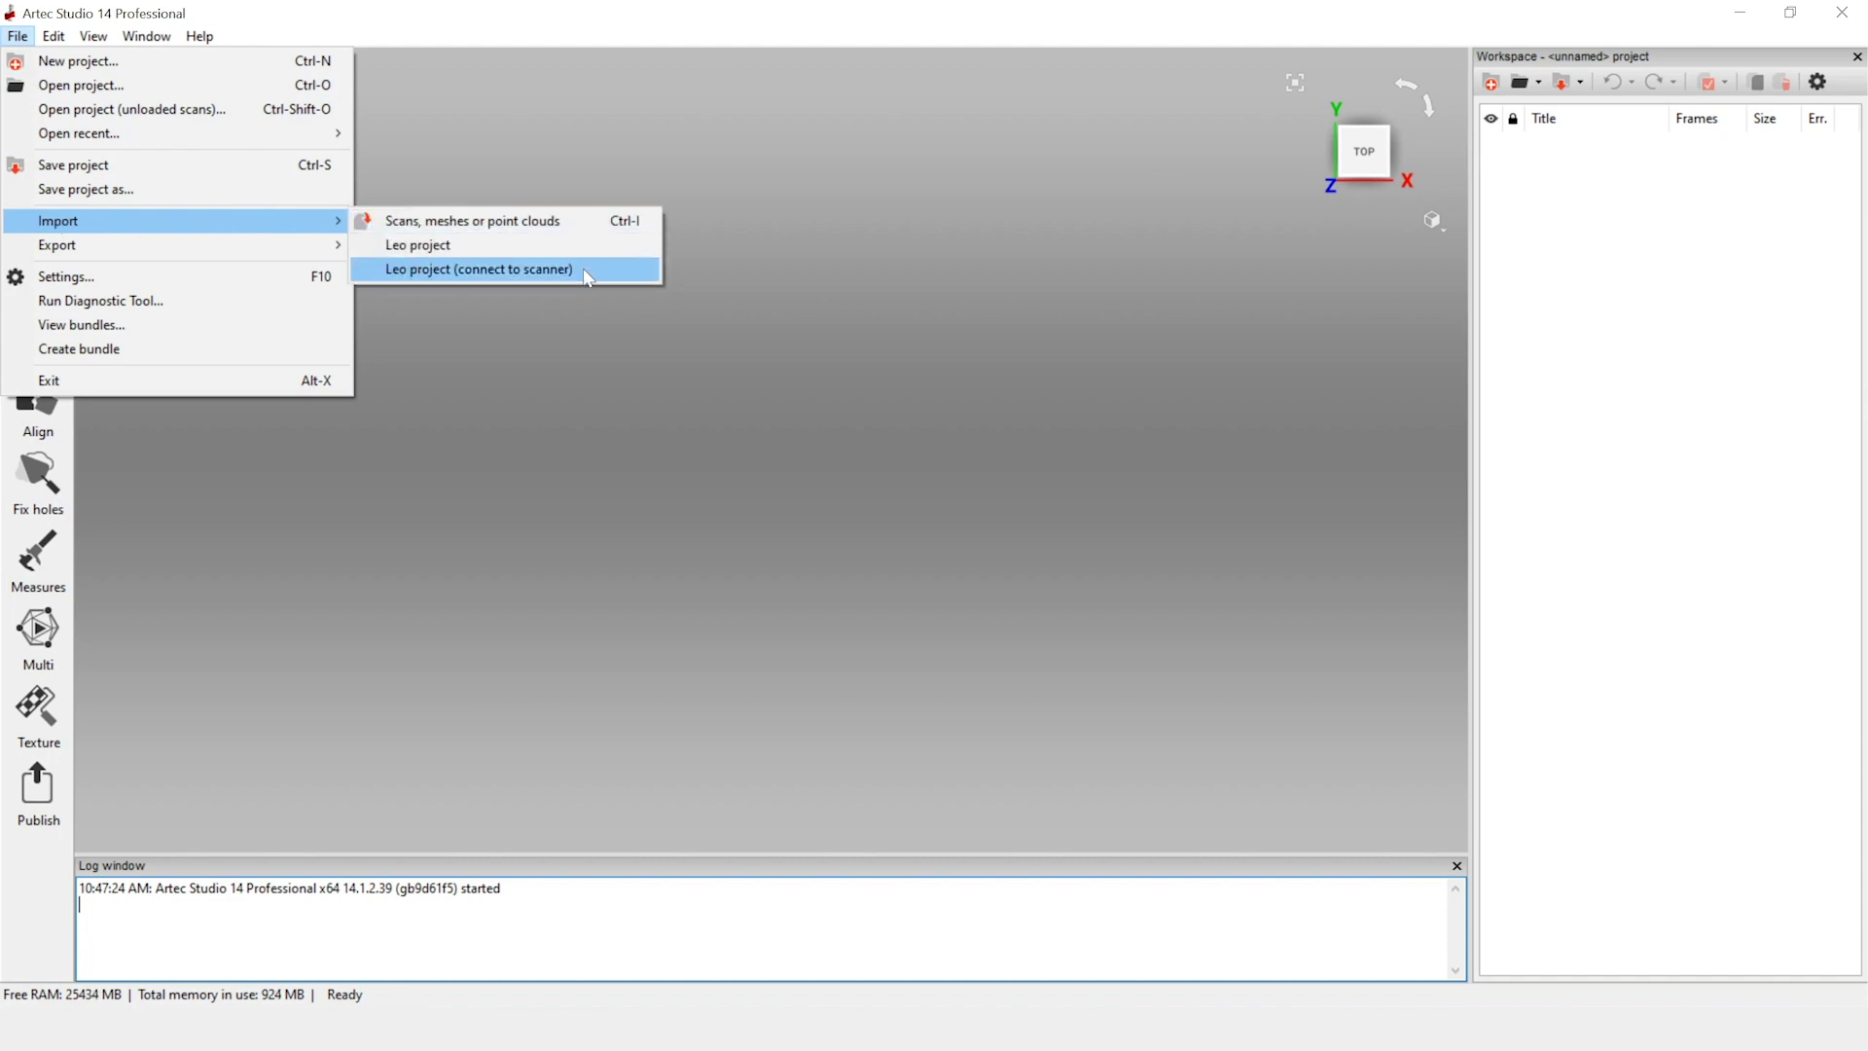
left_click(481, 255)
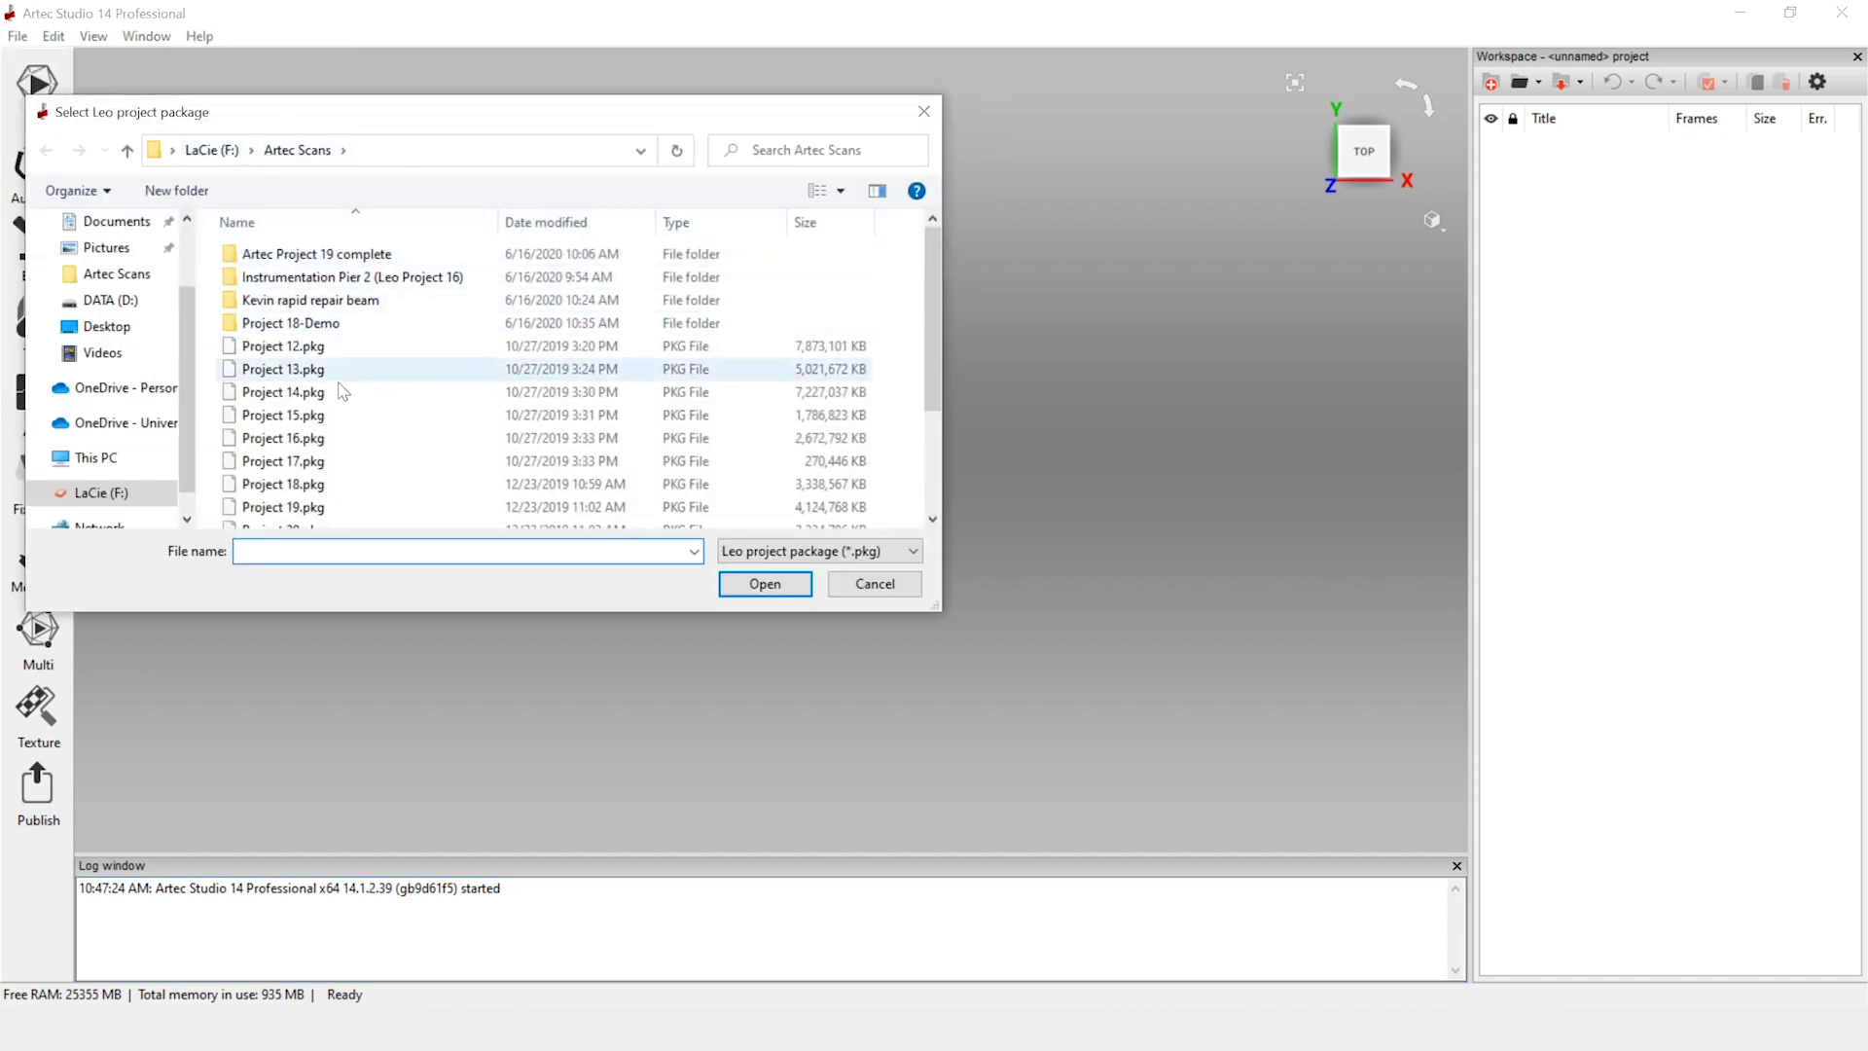
scroll(329, 403, "down", 1)
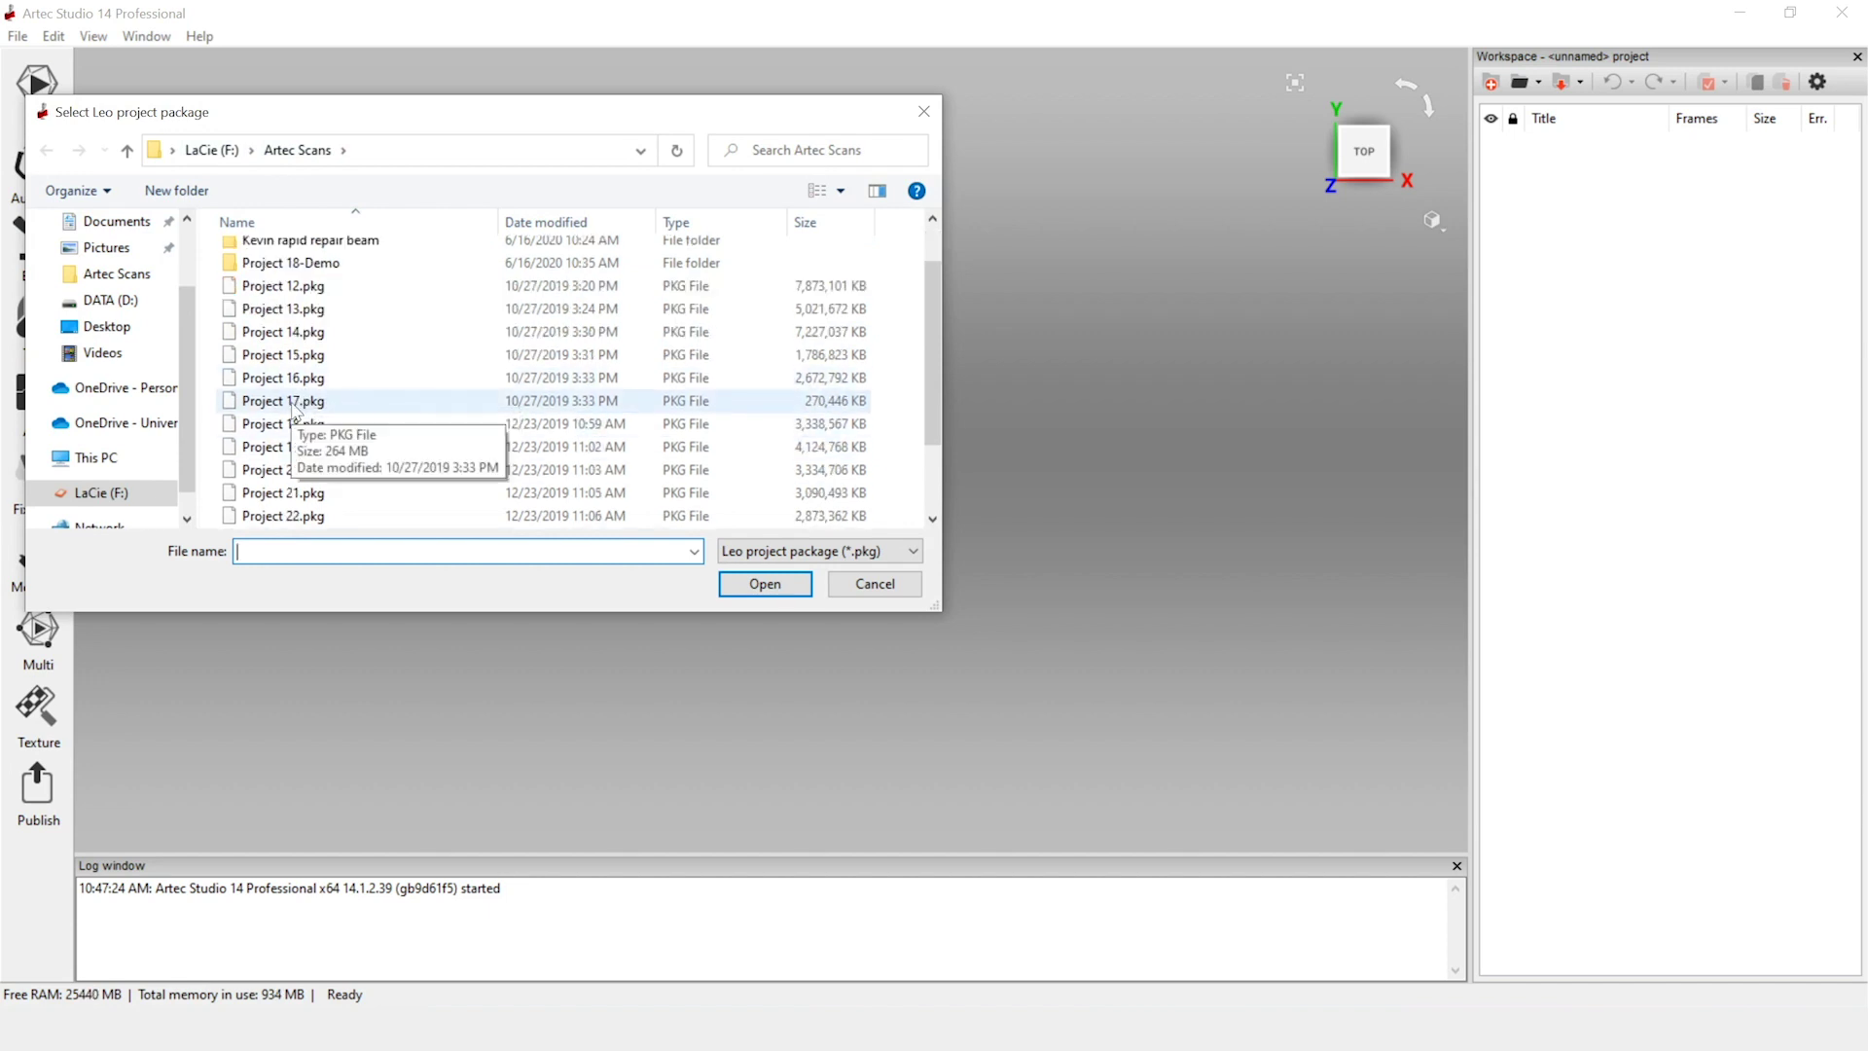
scroll(295, 406, "down", 1)
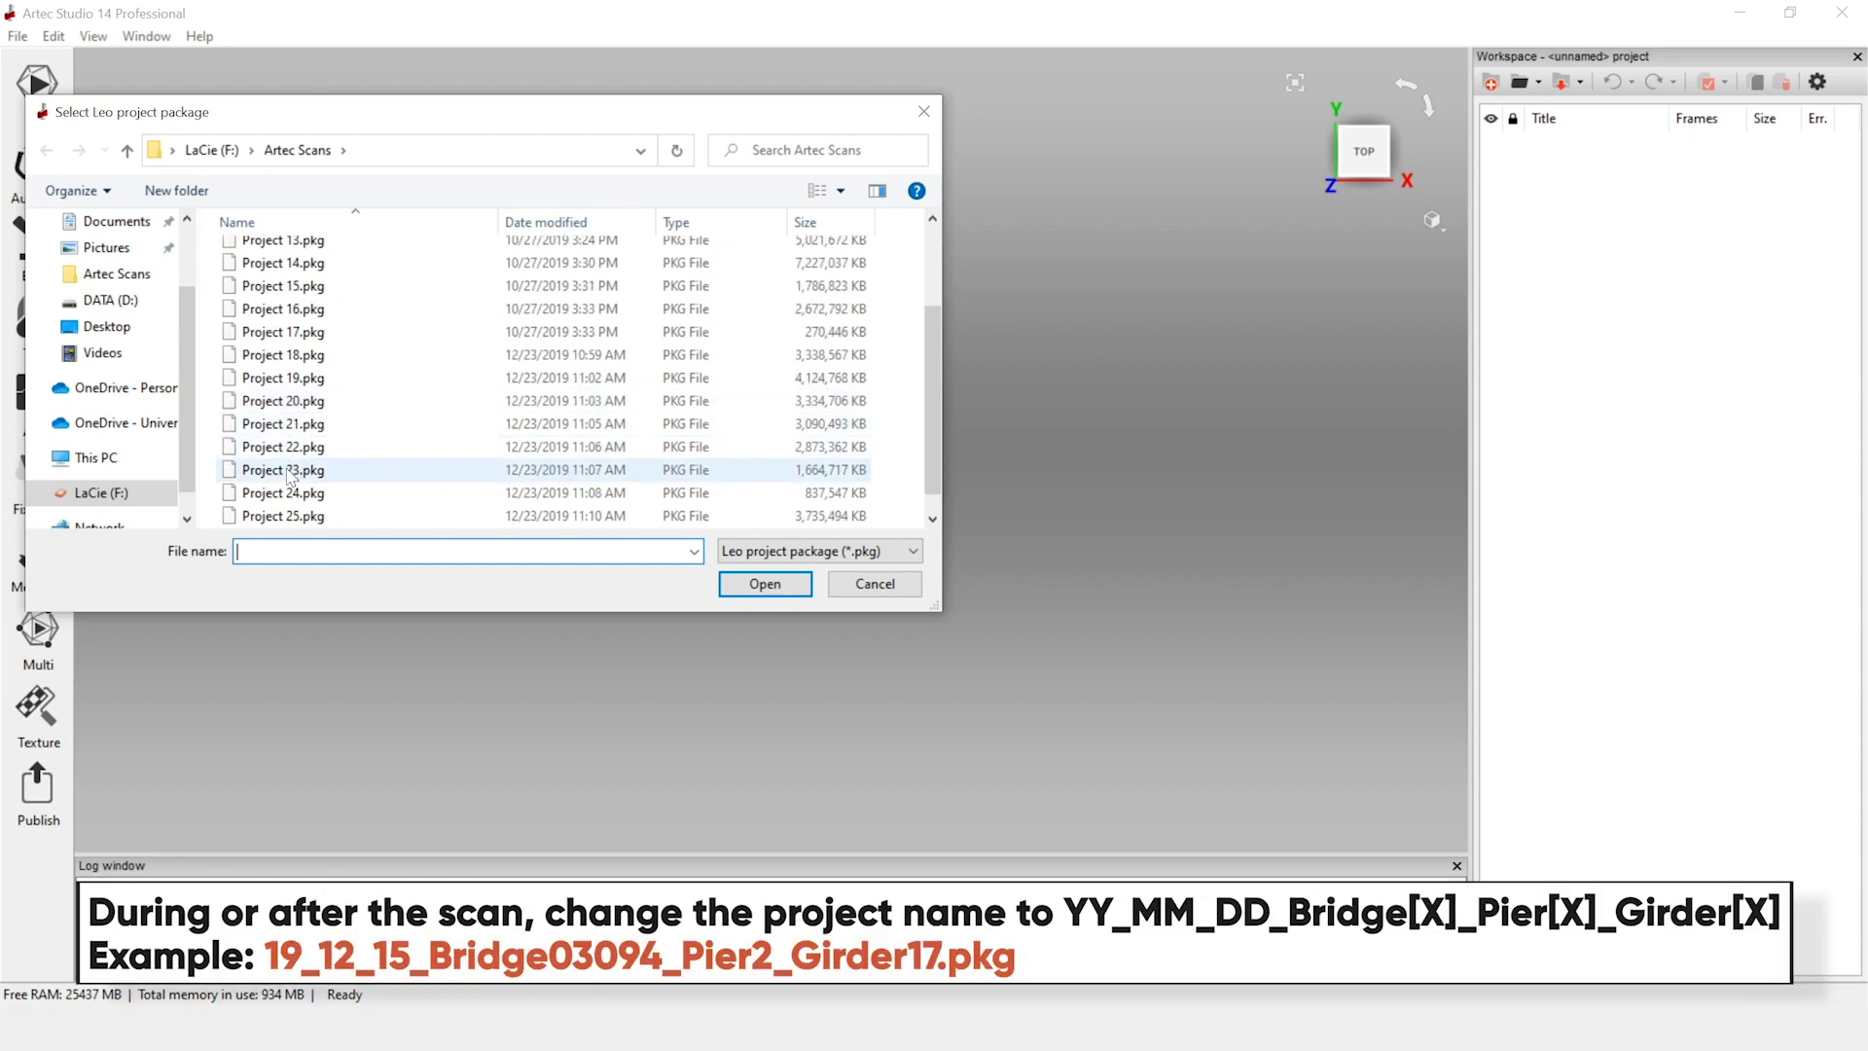
left_click(295, 407)
left_click(750, 588)
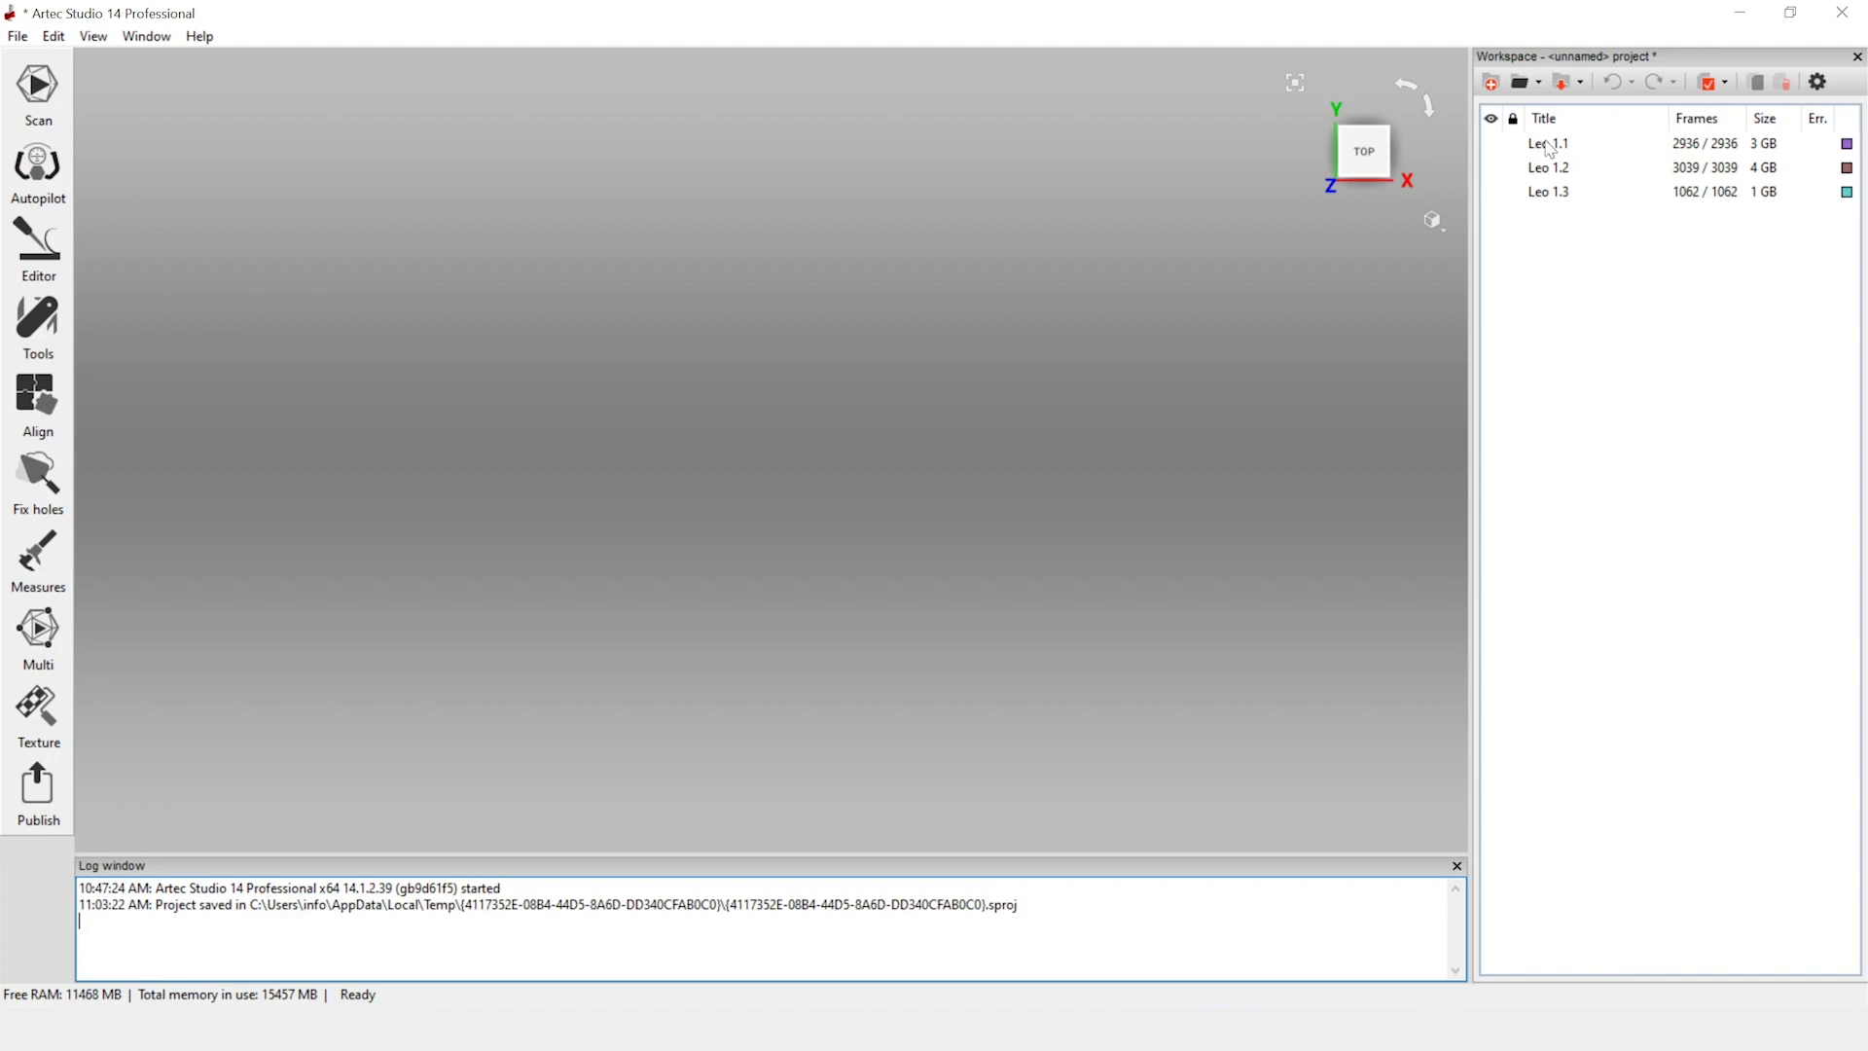
- Show the imported scans Leo 1.1, Leo 1.2 and Leo 1.3 in the 3D view
left_click(1492, 146)
left_click(1492, 168)
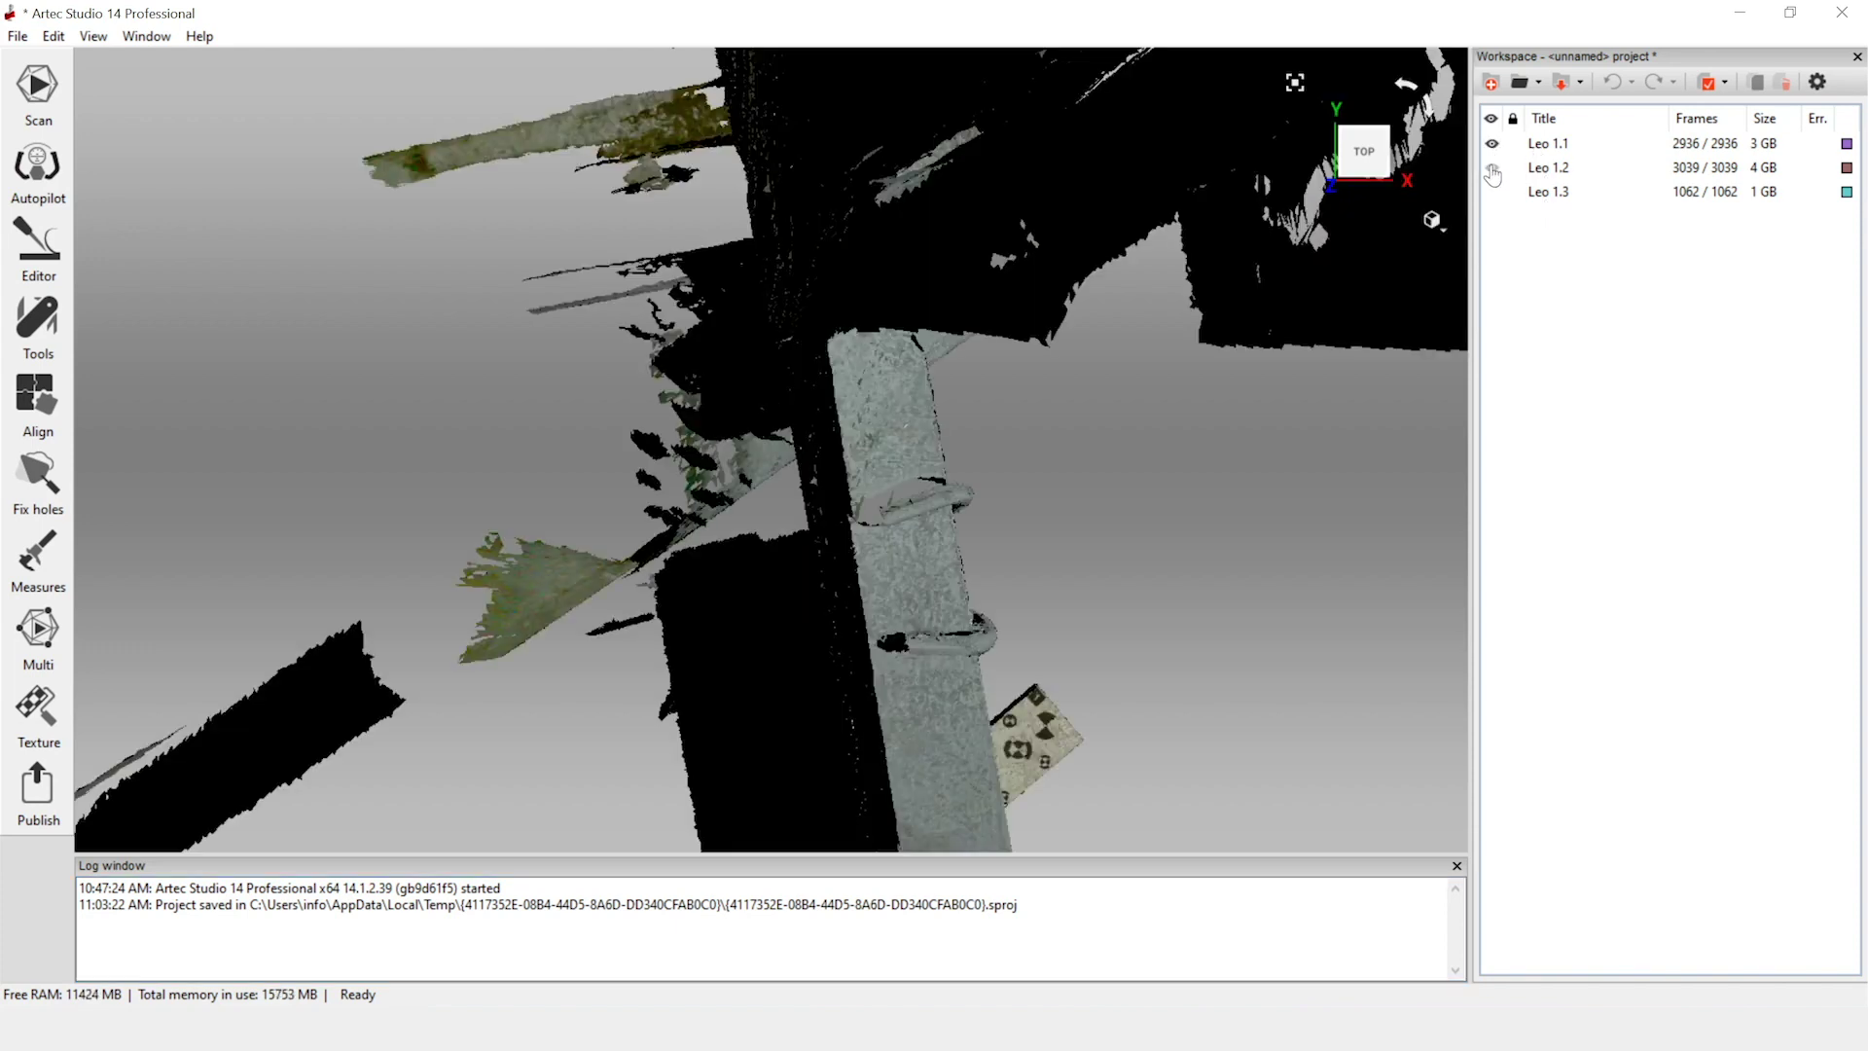
left_click(1491, 193)
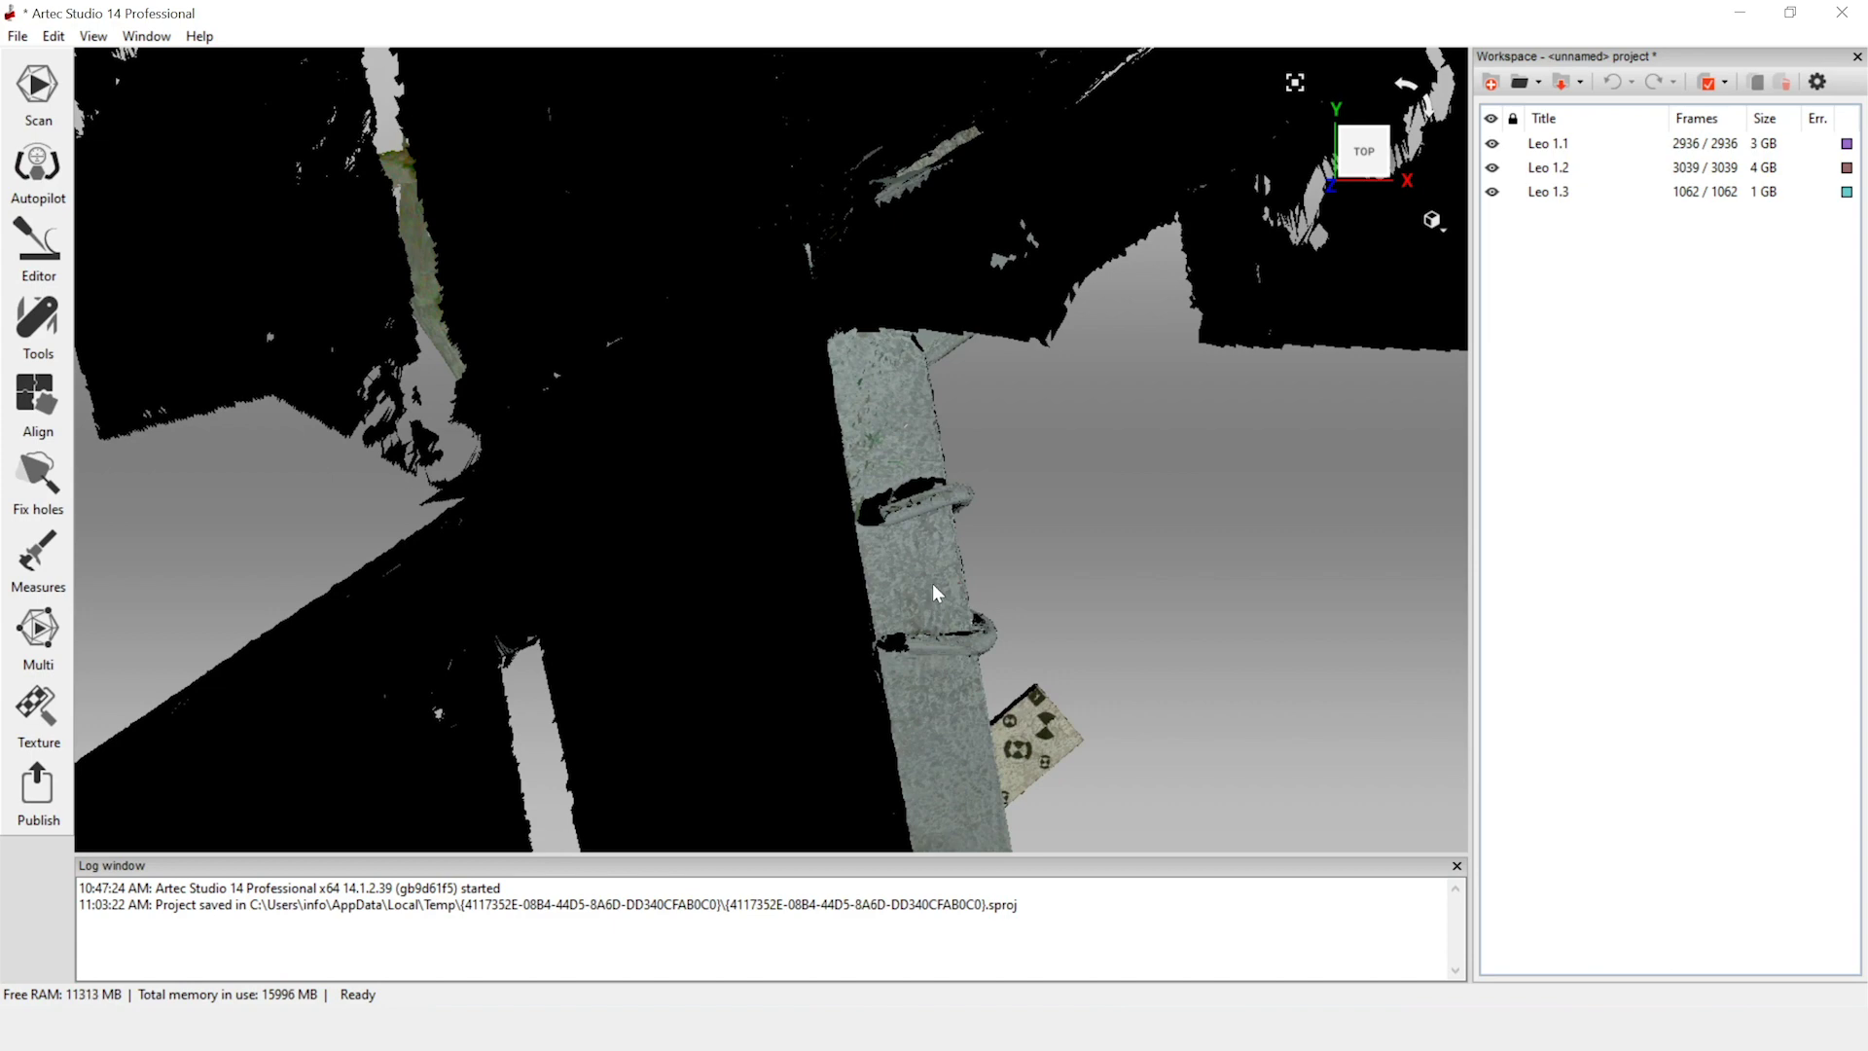
- Examine the combined girder scans from the side, both as a whole and close up around the rusted end section
scroll(931, 581, "down", 10)
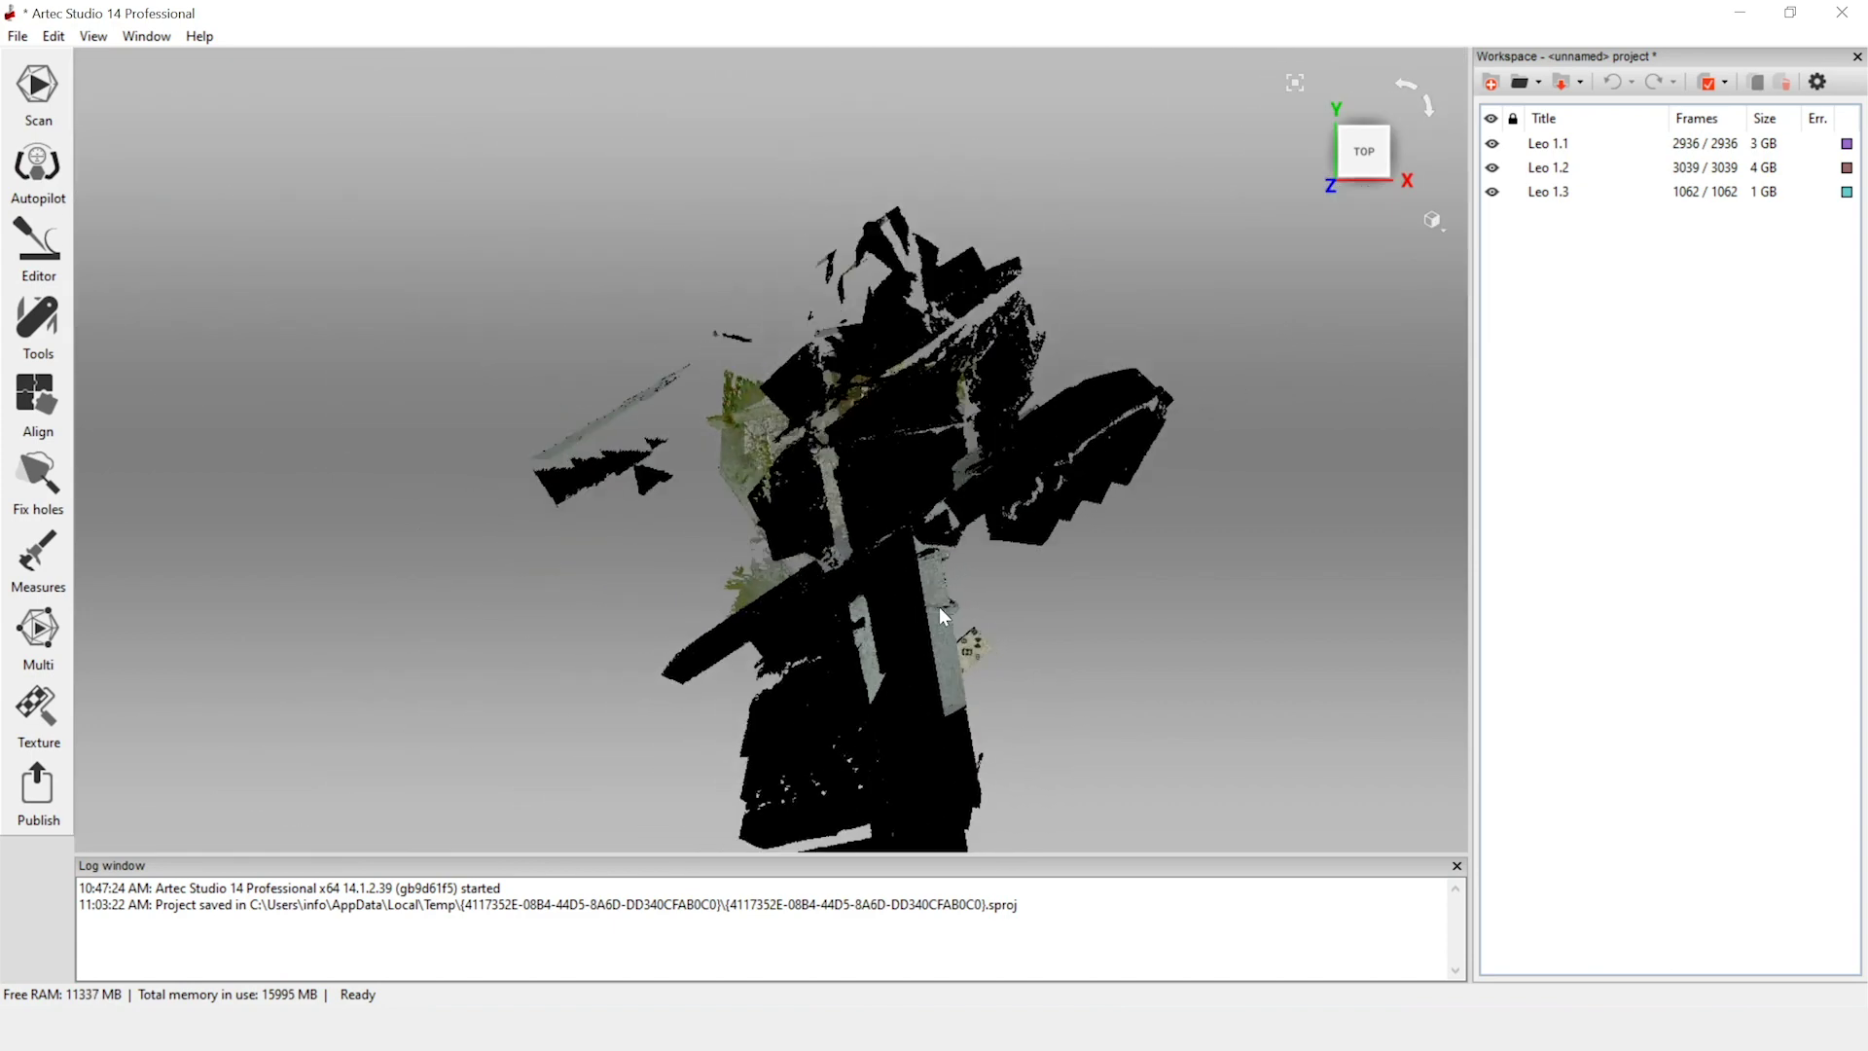
scroll(940, 608, "down", 3)
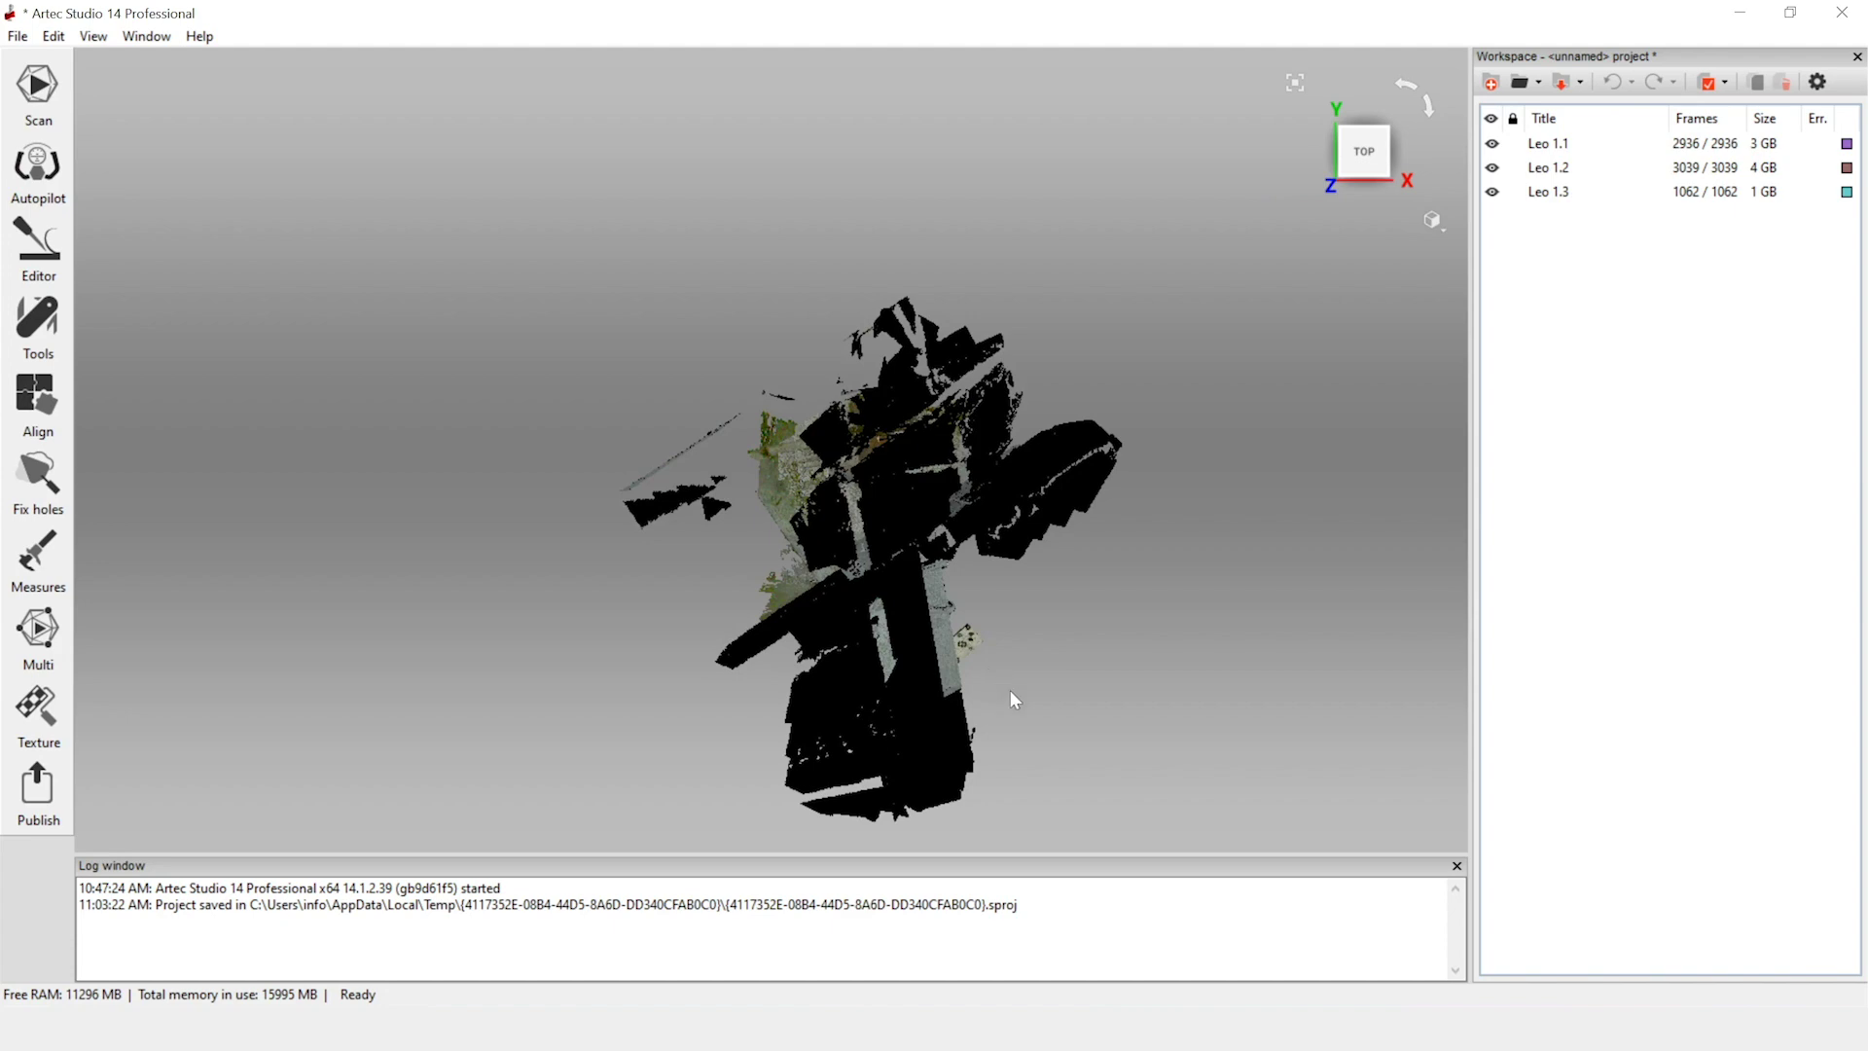
left_click_drag(1029, 733, 744, 630)
scroll(745, 630, "up", 2)
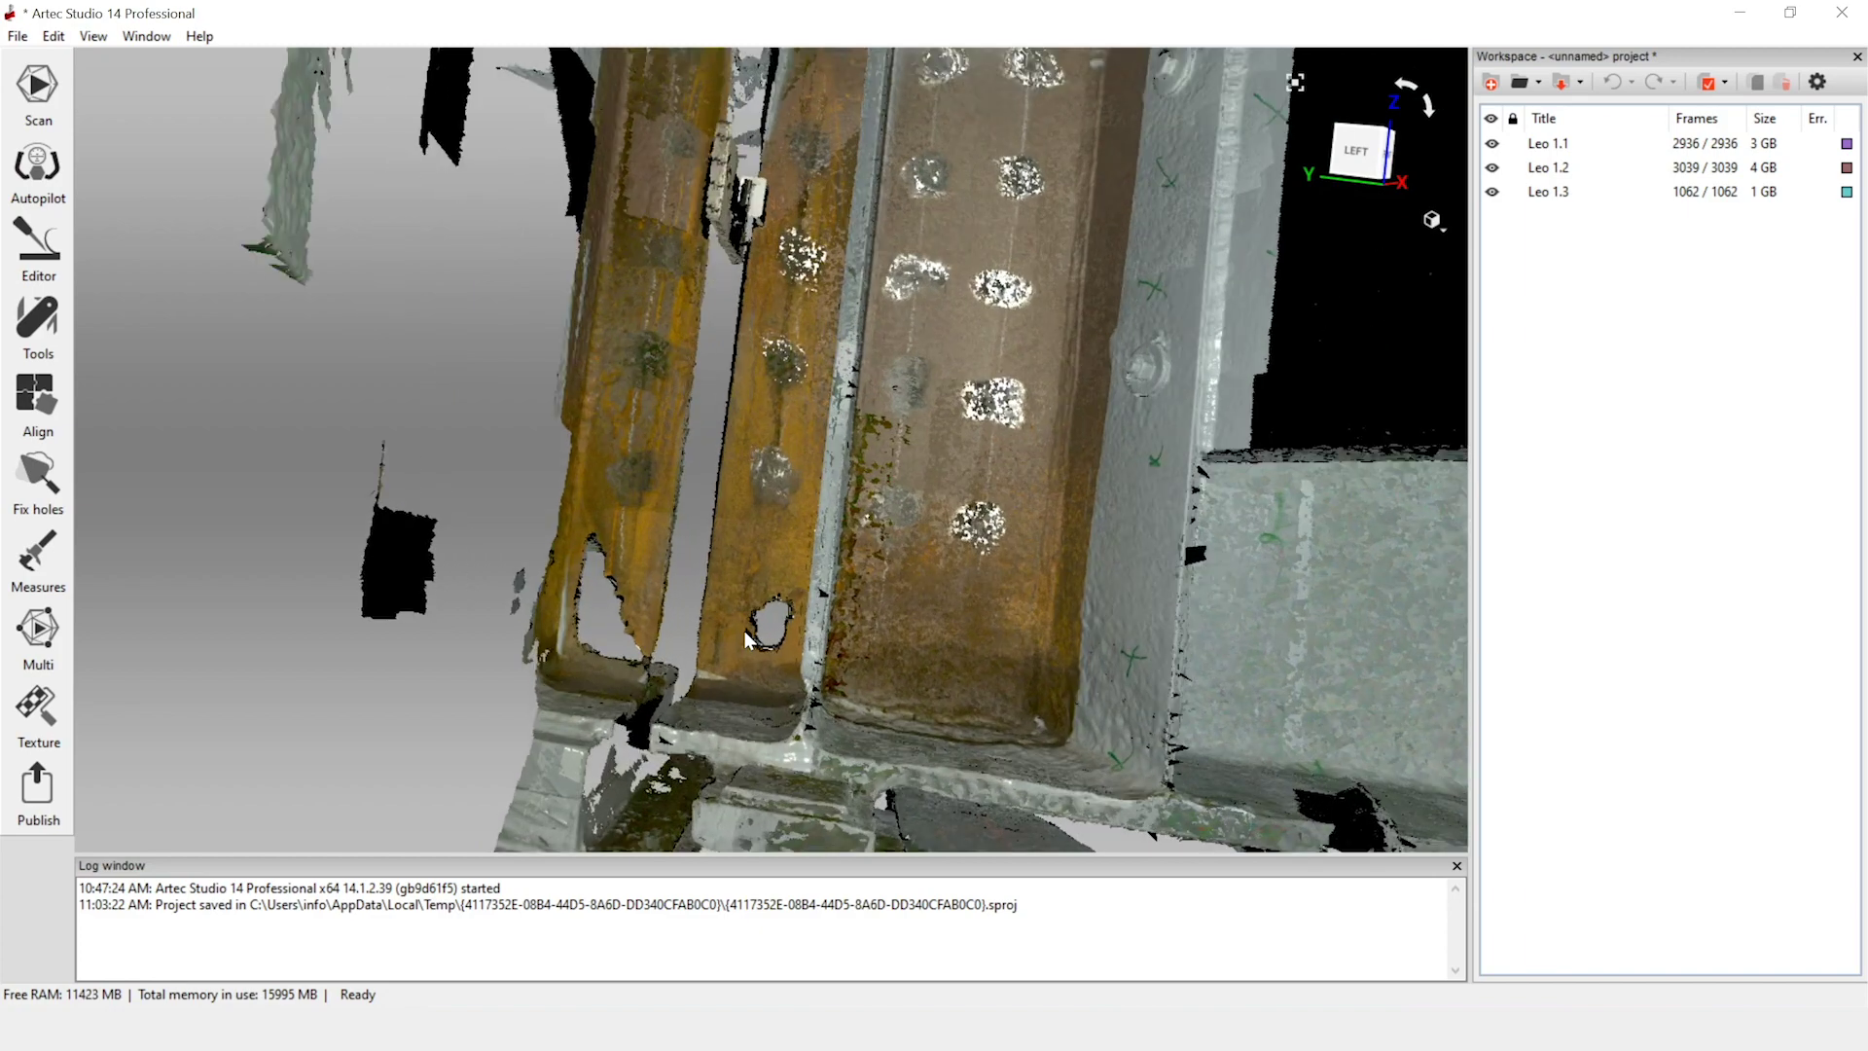
scroll(744, 630, "down", 6)
scroll(744, 632, "down", 3)
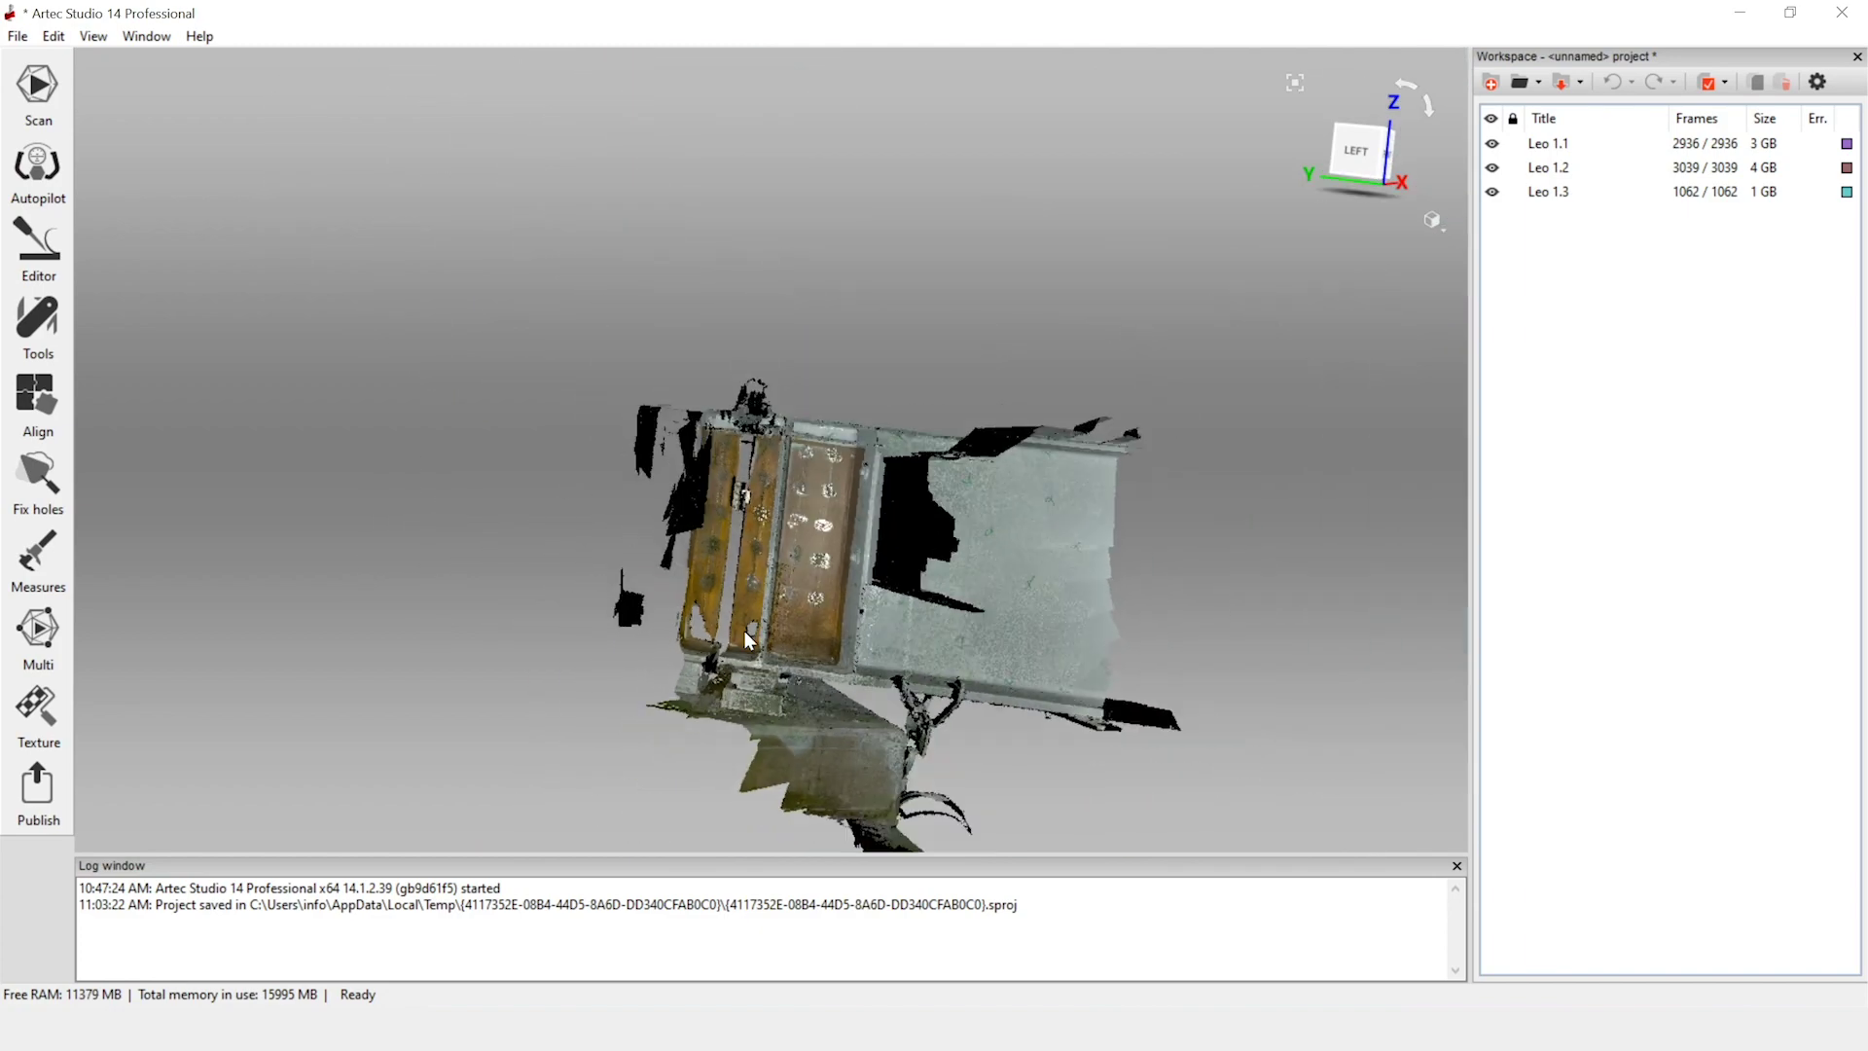
scroll(734, 623, "up", 6)
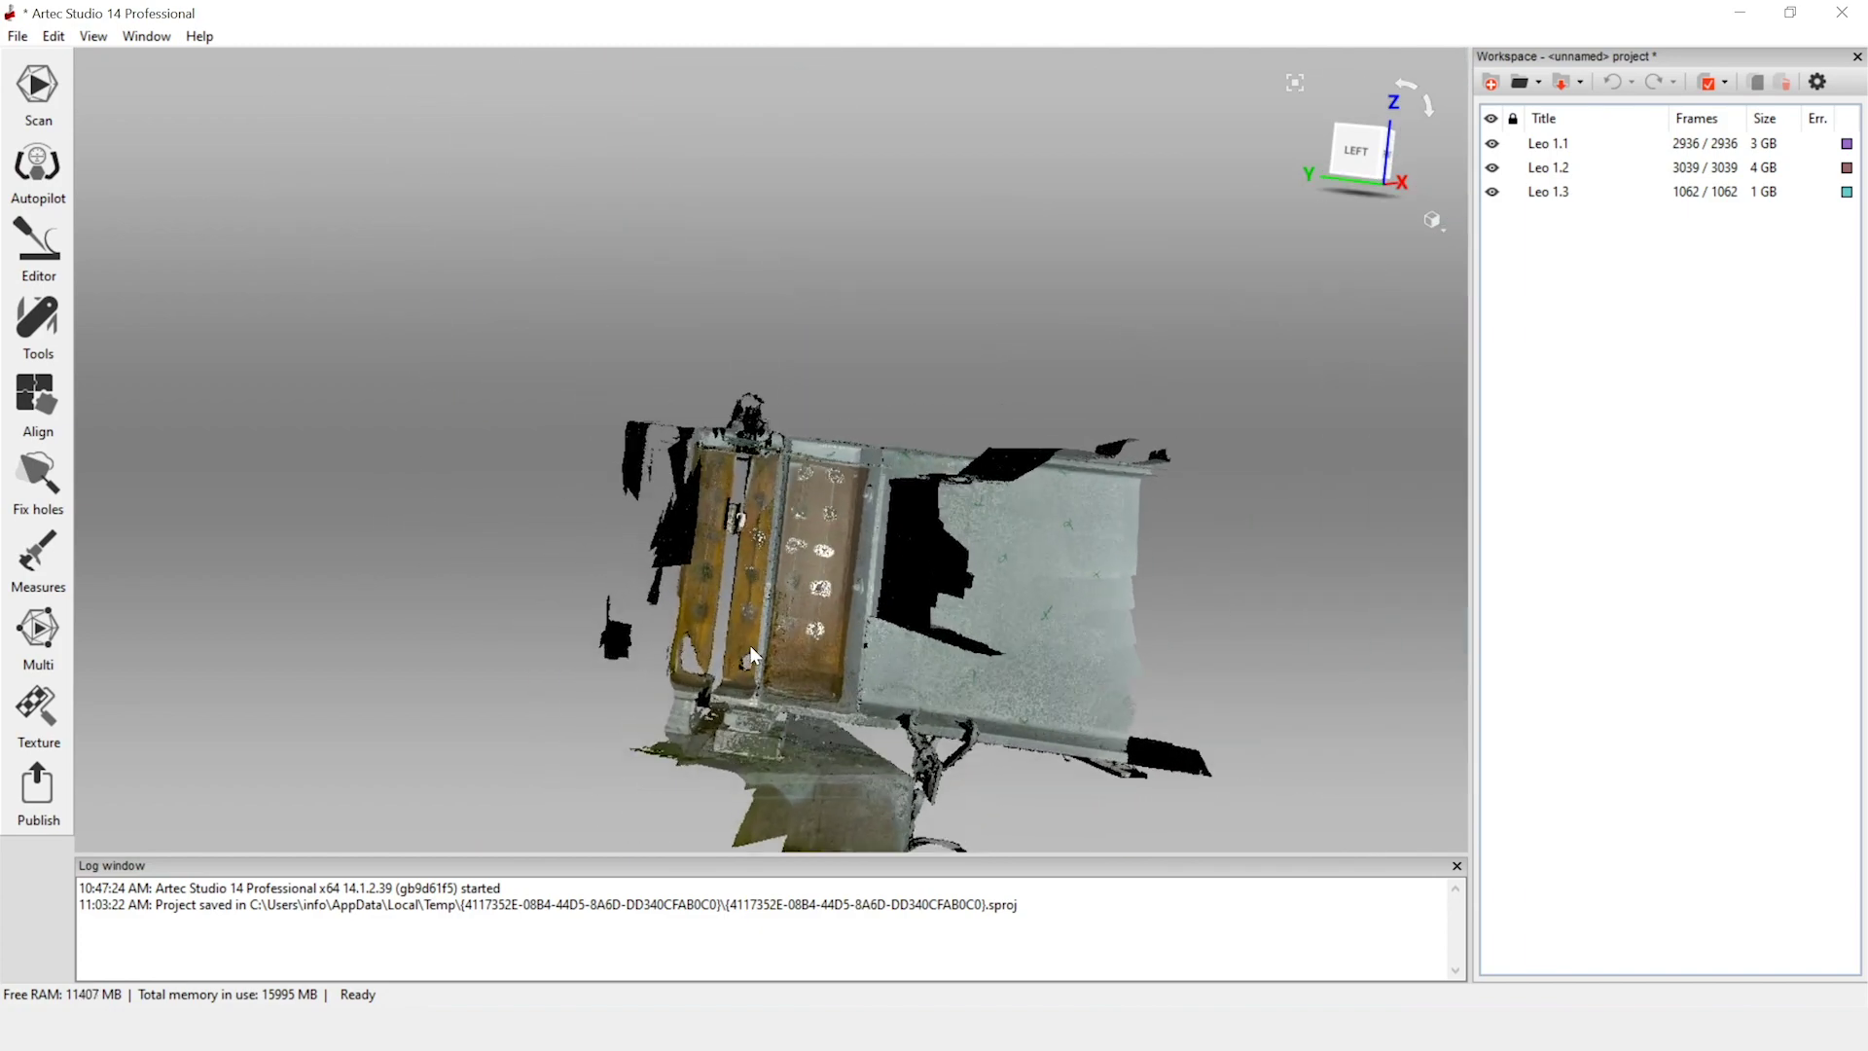
scroll(743, 646, "down", 5)
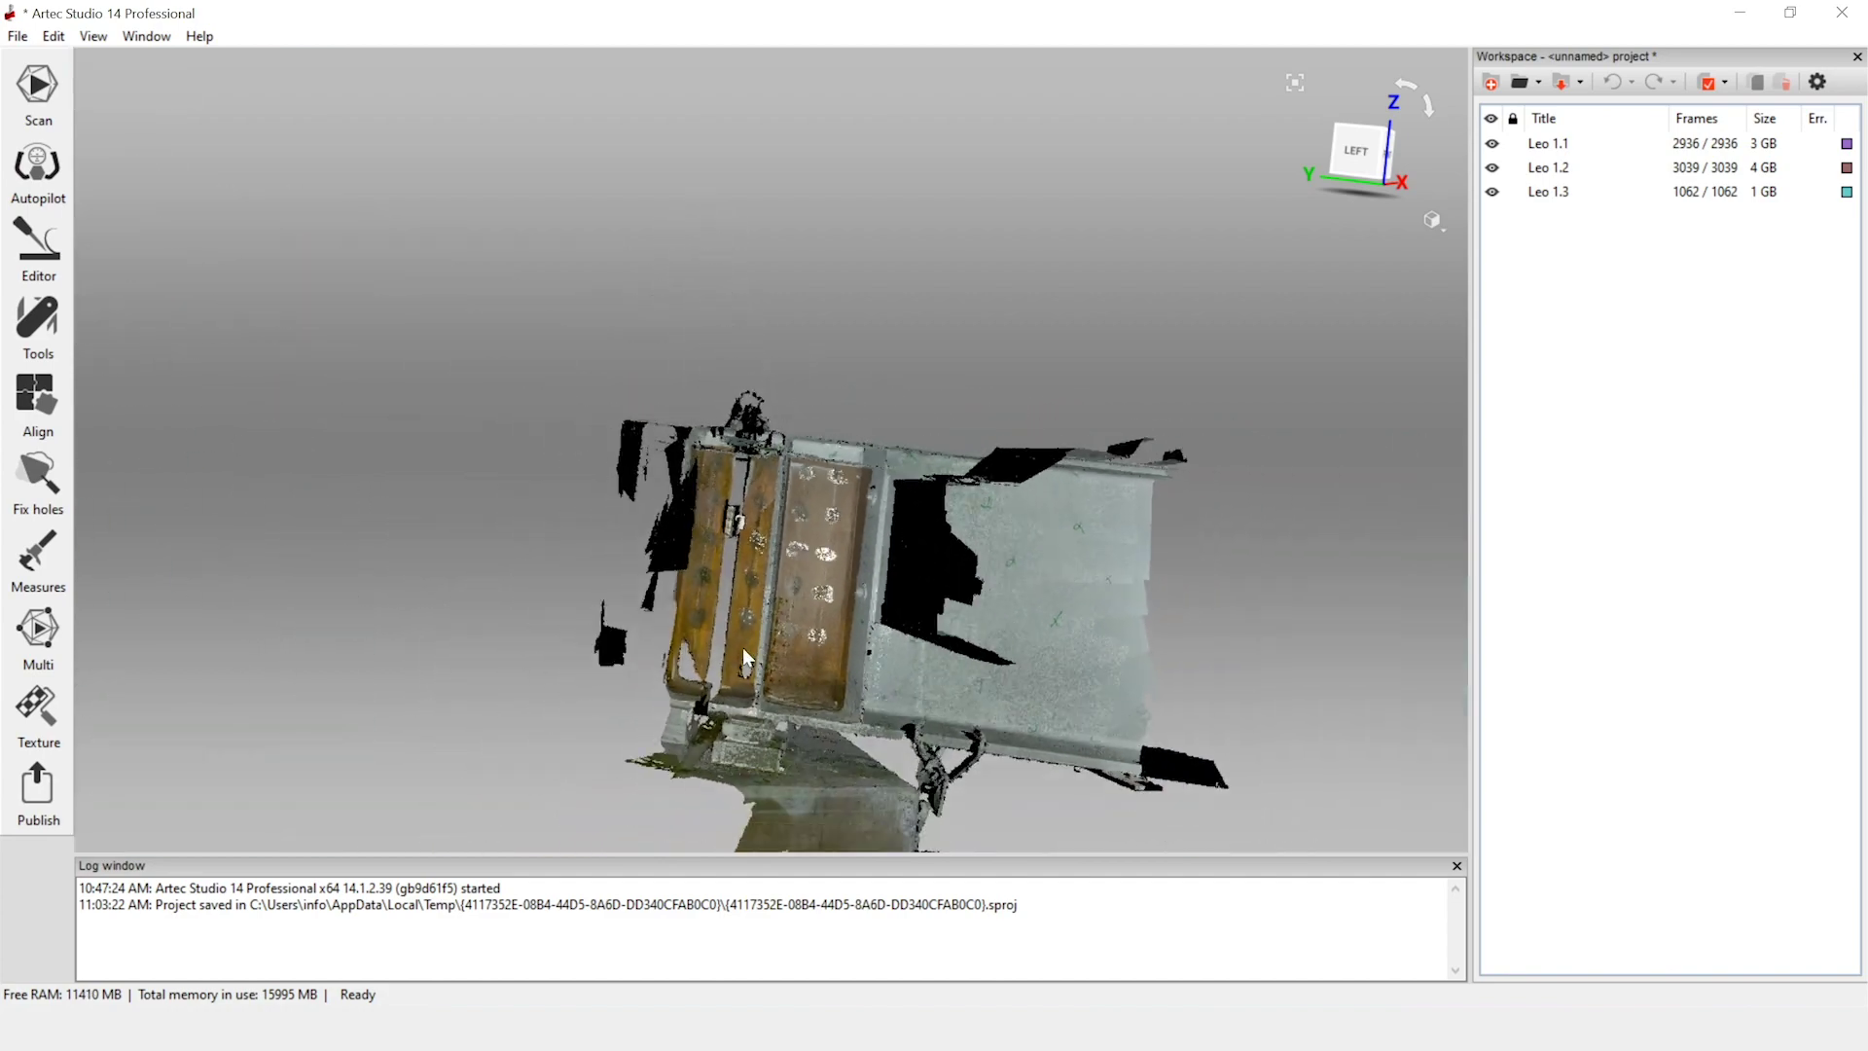
scroll(759, 671, "up", 6)
scroll(805, 736, "down", 1)
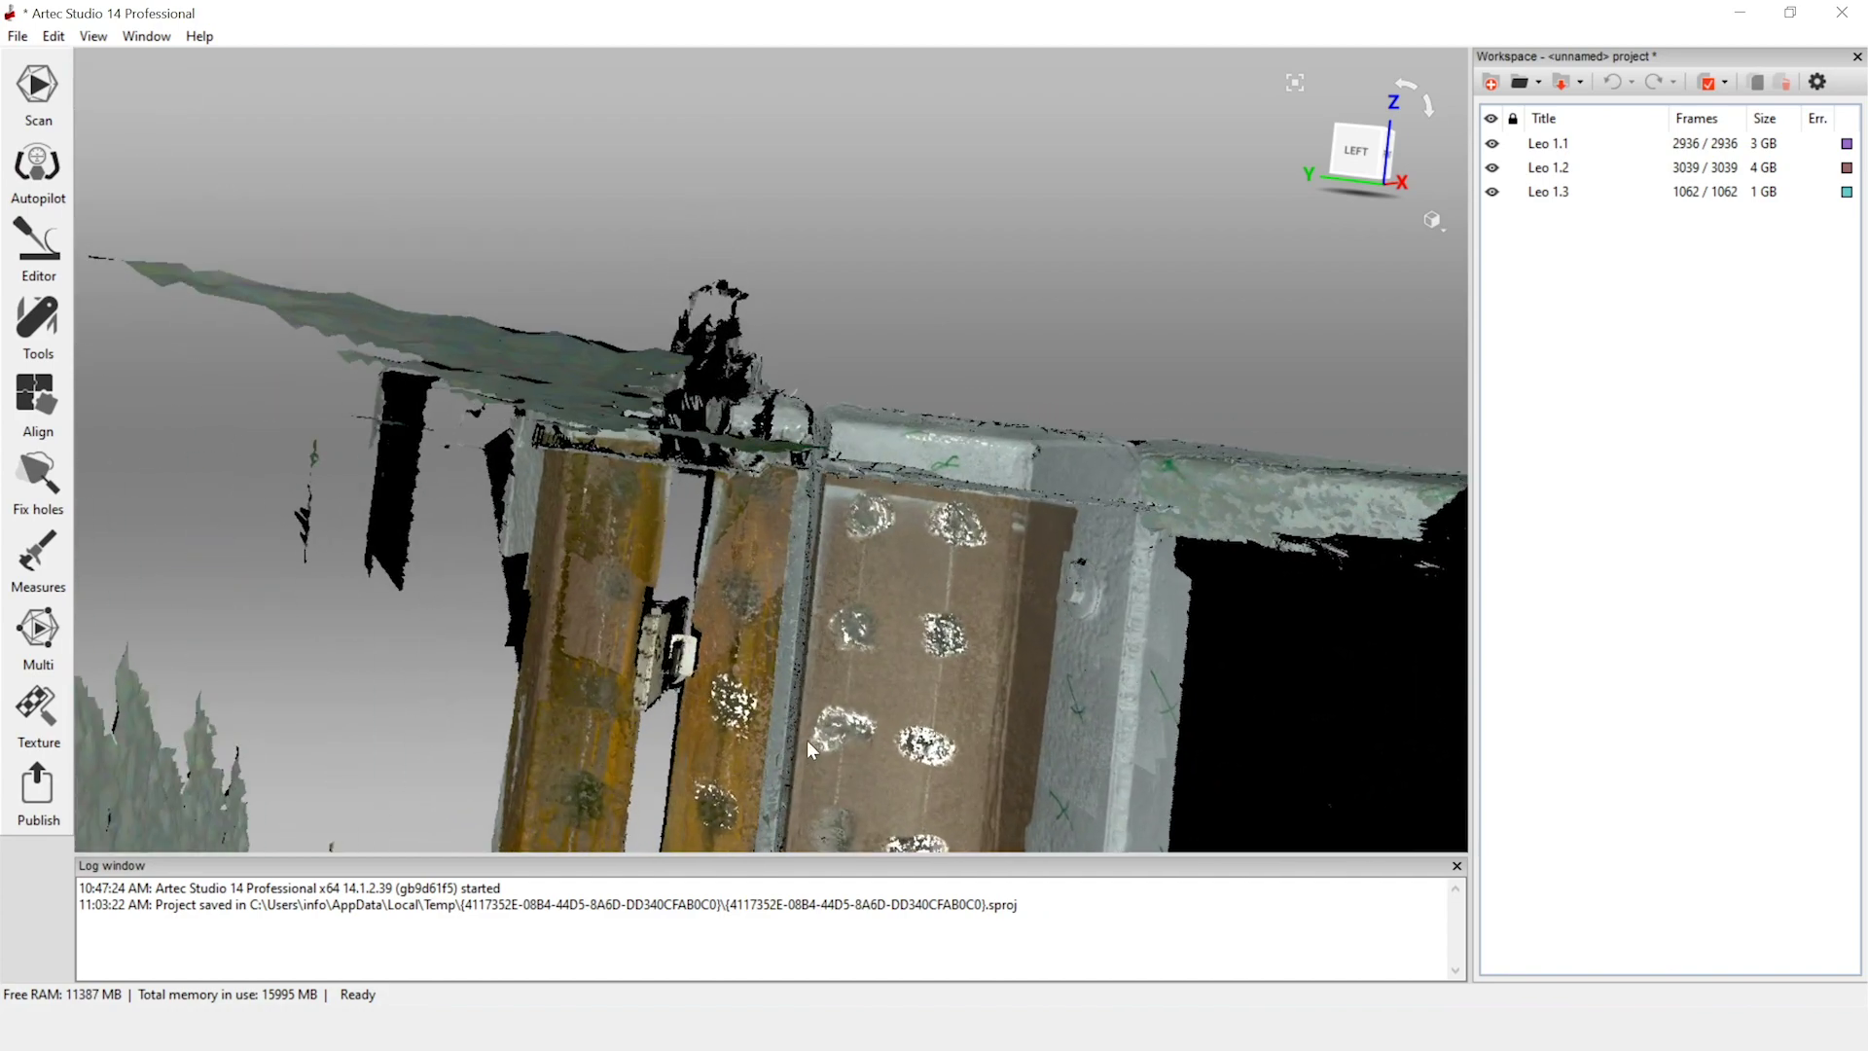
scroll(876, 662, "down", 4)
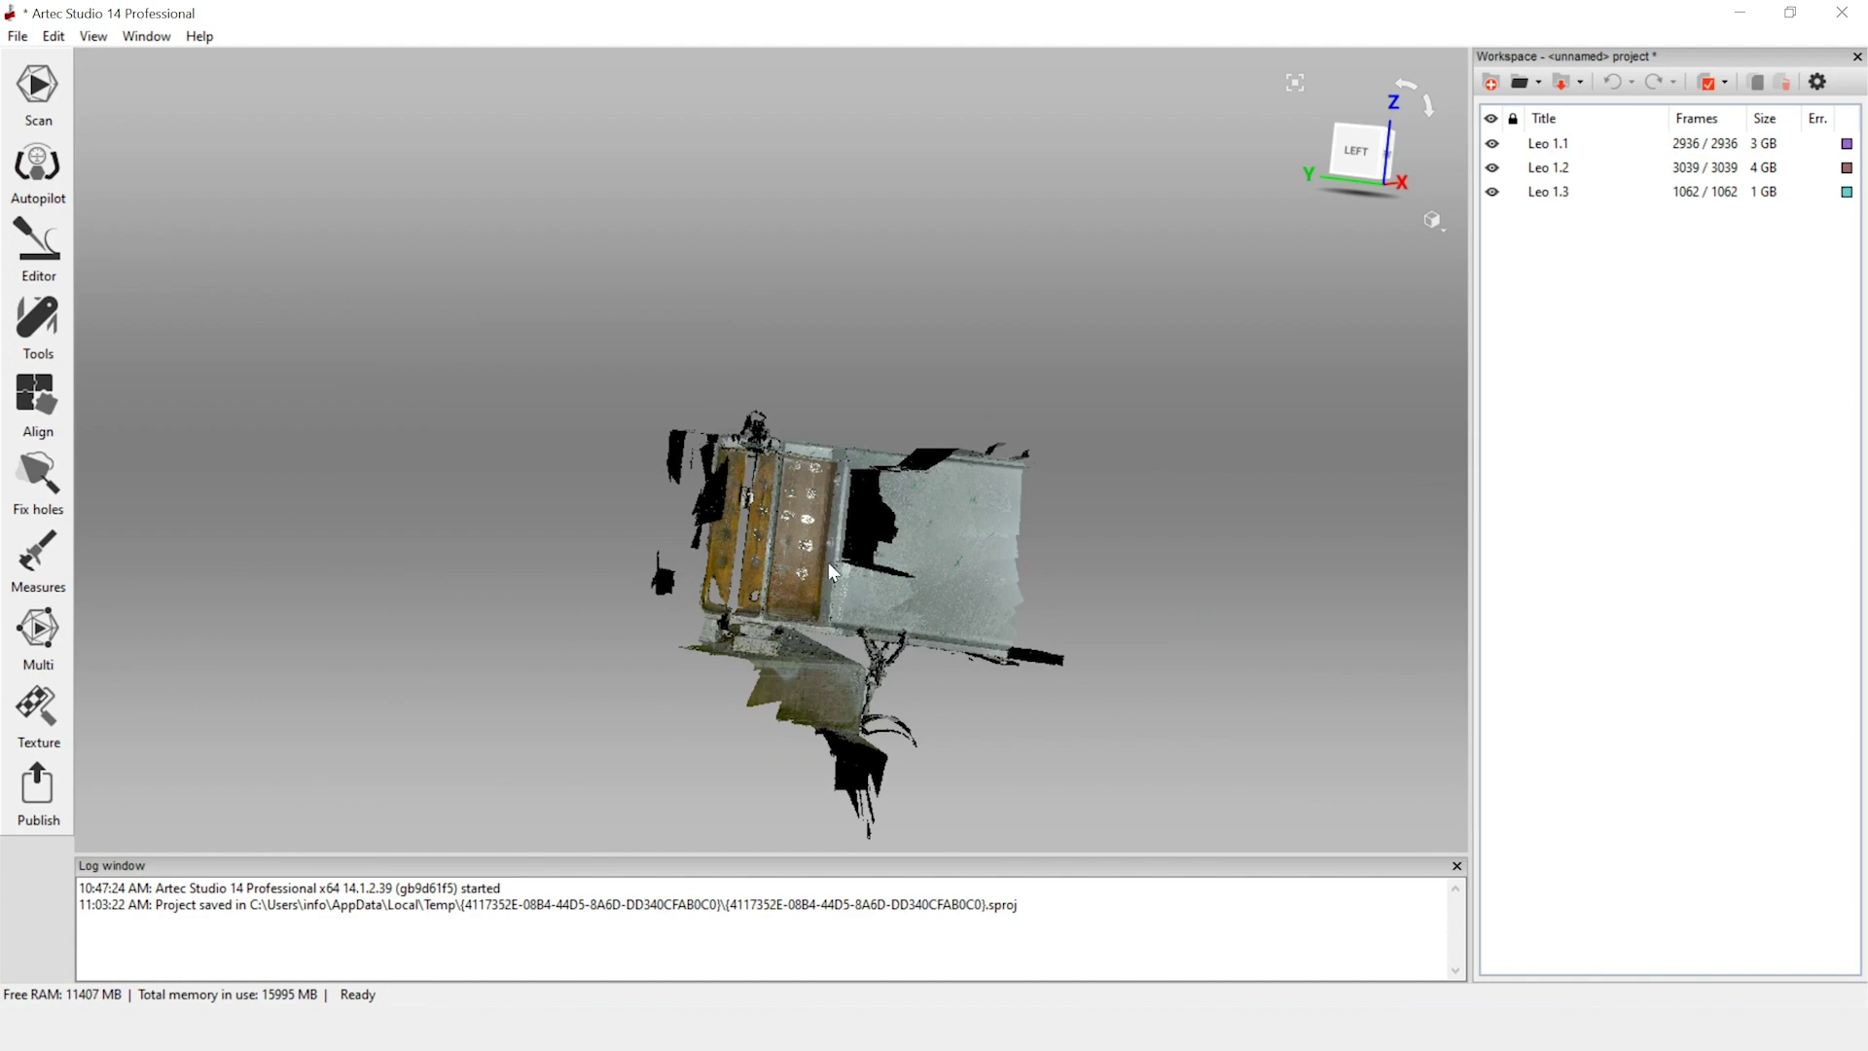
scroll(836, 610, "up", 3)
scroll(856, 697, "down", 3)
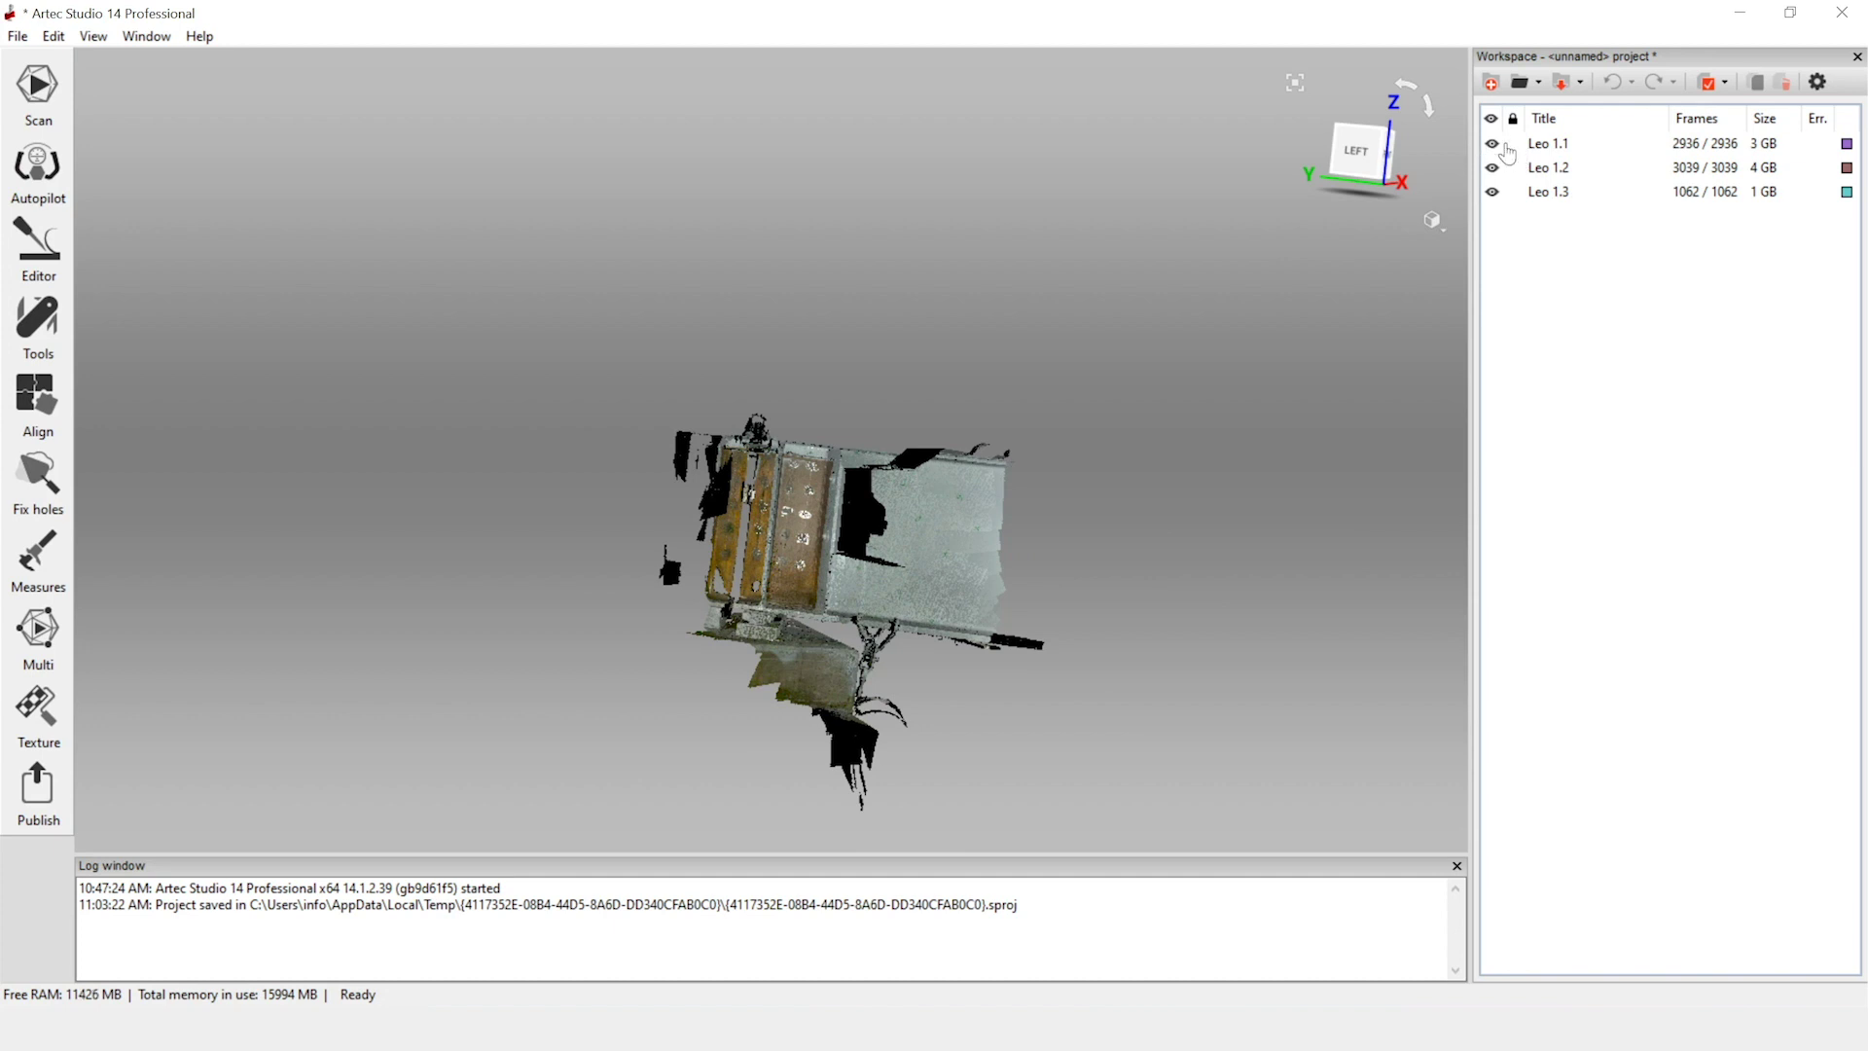
- Unload the scans Leo 1.1, Leo 1.2 and Leo 1.3 to free up memory
left_click(1562, 144)
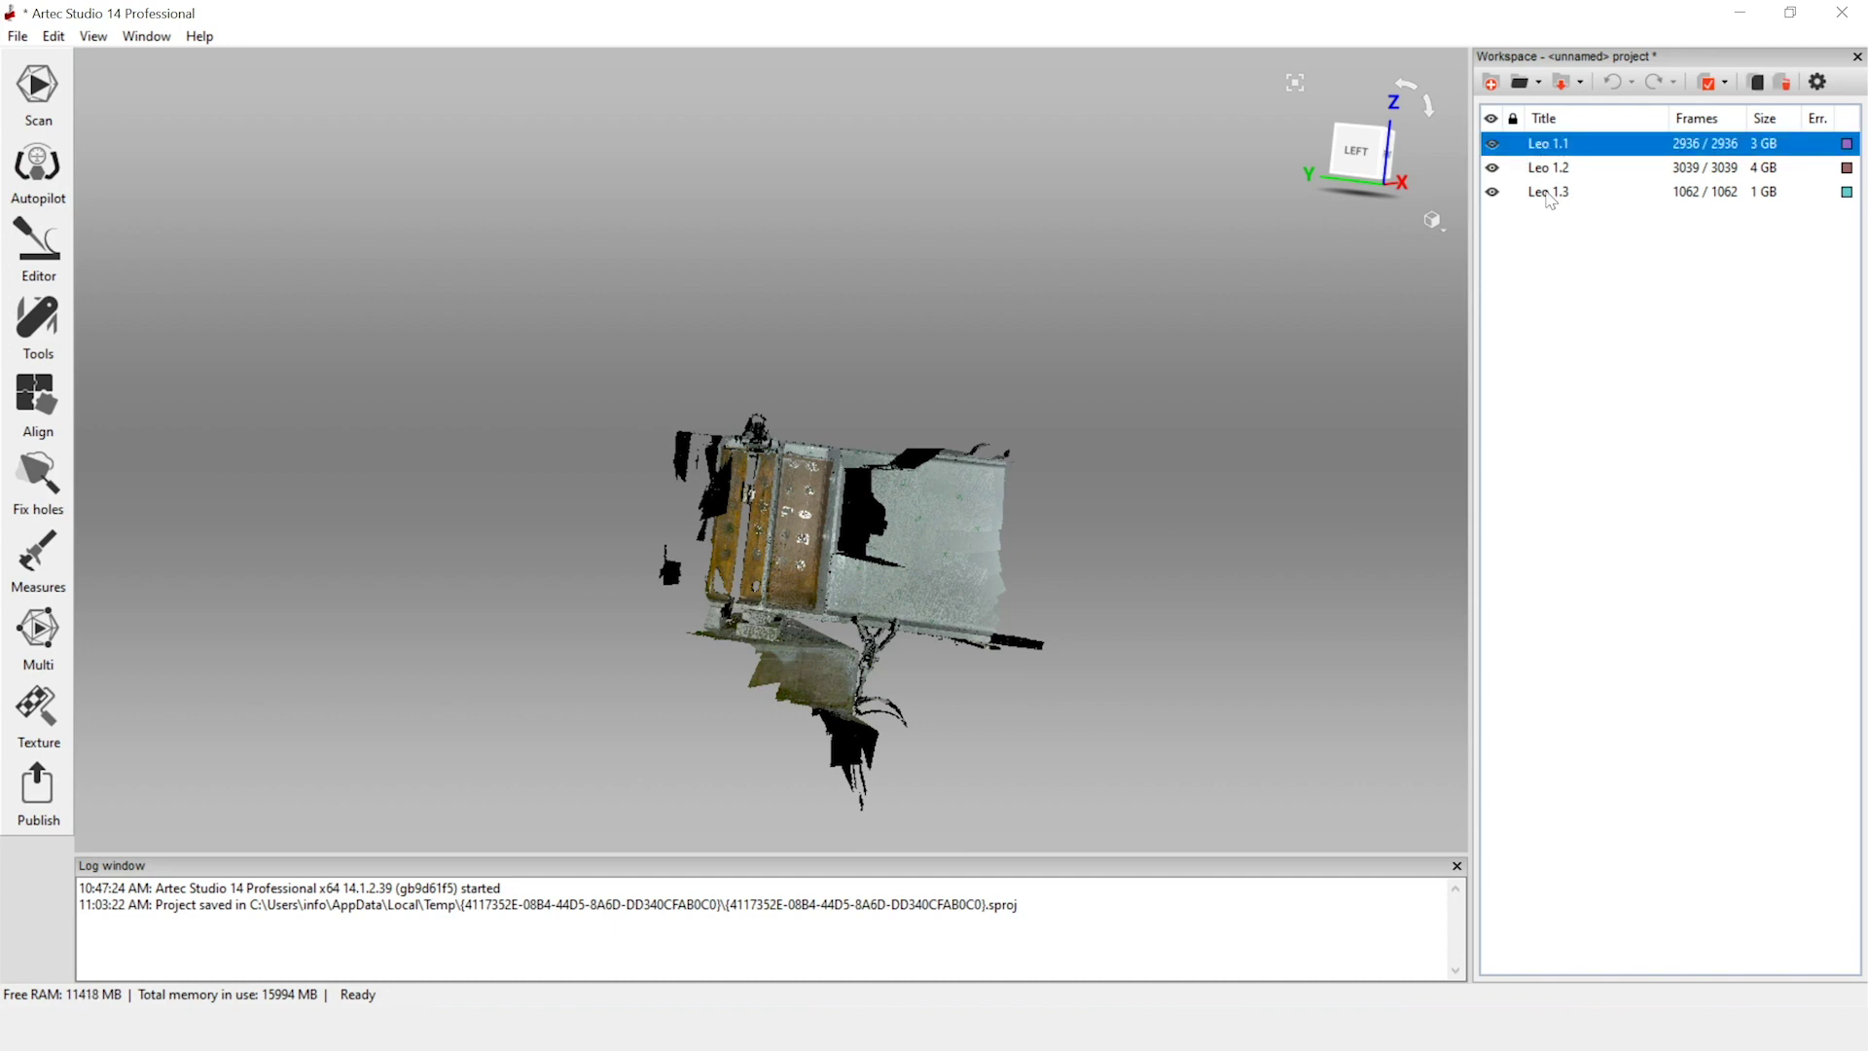
left_click(1551, 197, "shift")
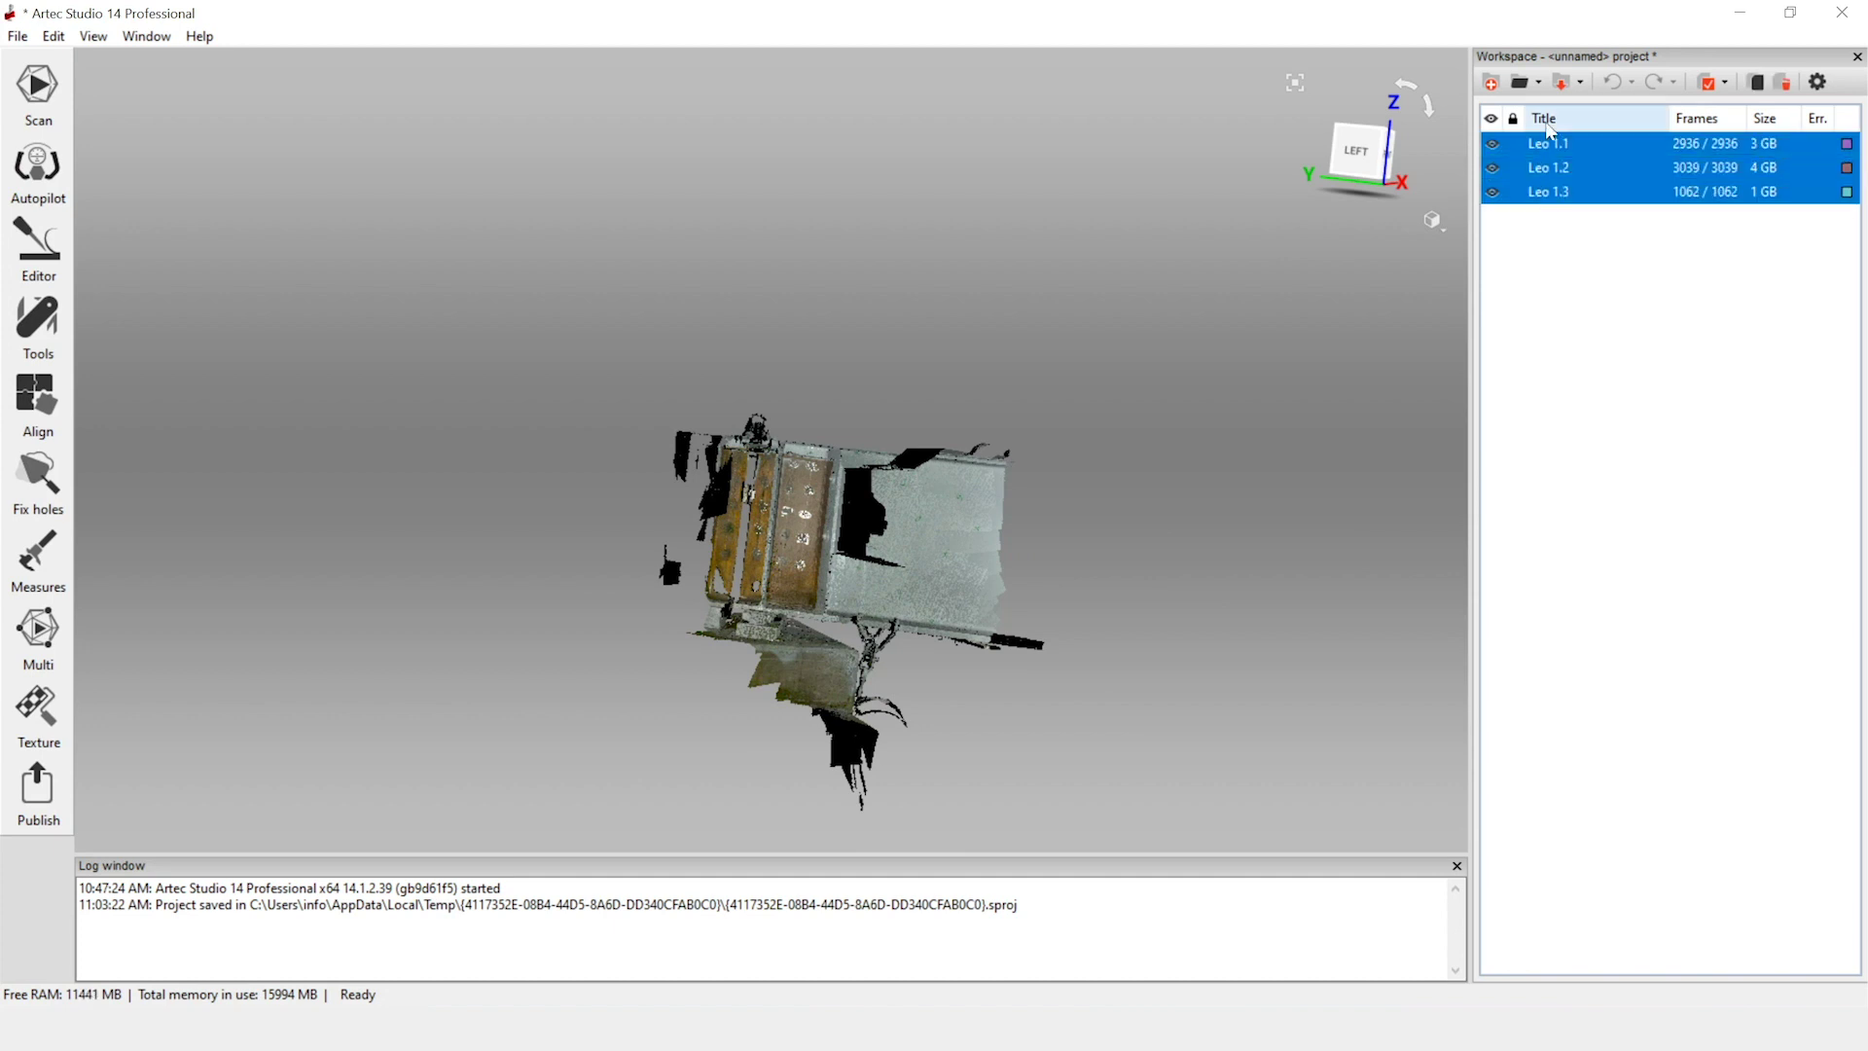
right_click(1551, 173)
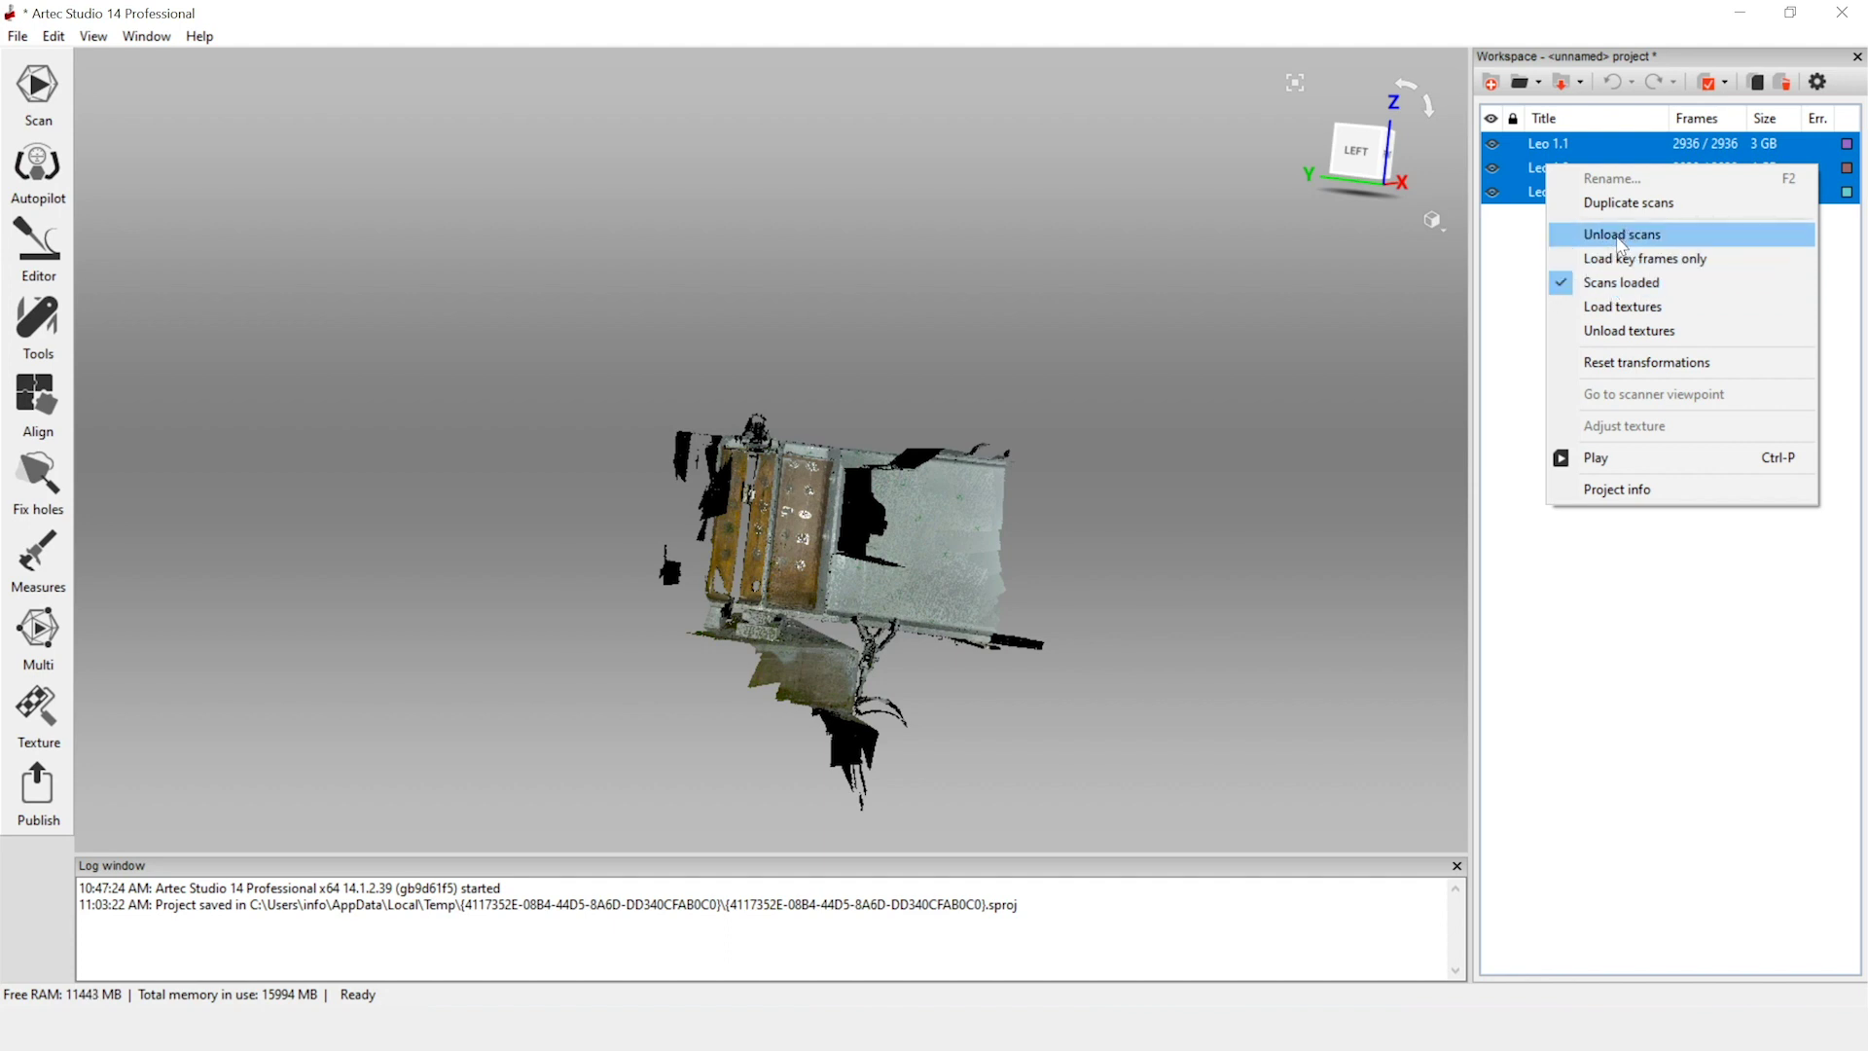
left_click(1625, 236)
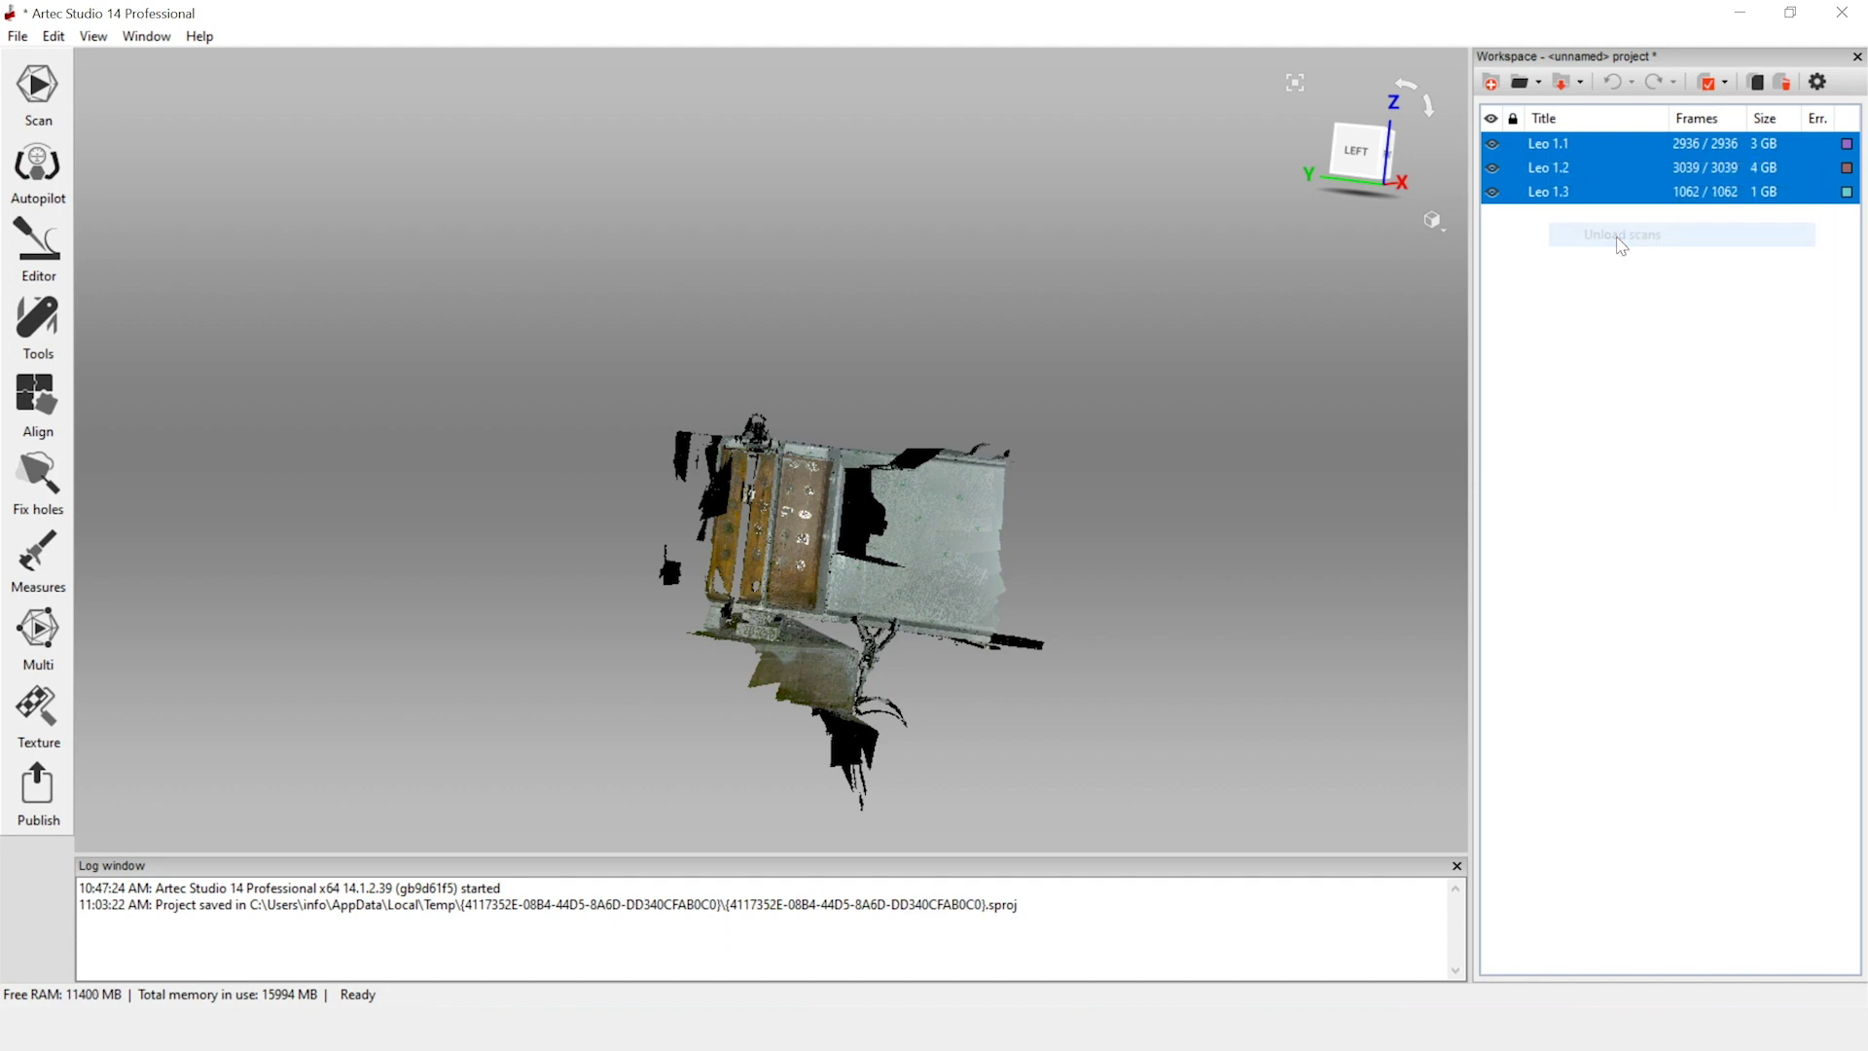
left_click(1572, 334)
left_click(1492, 144)
left_click(1492, 168)
left_click(1492, 192)
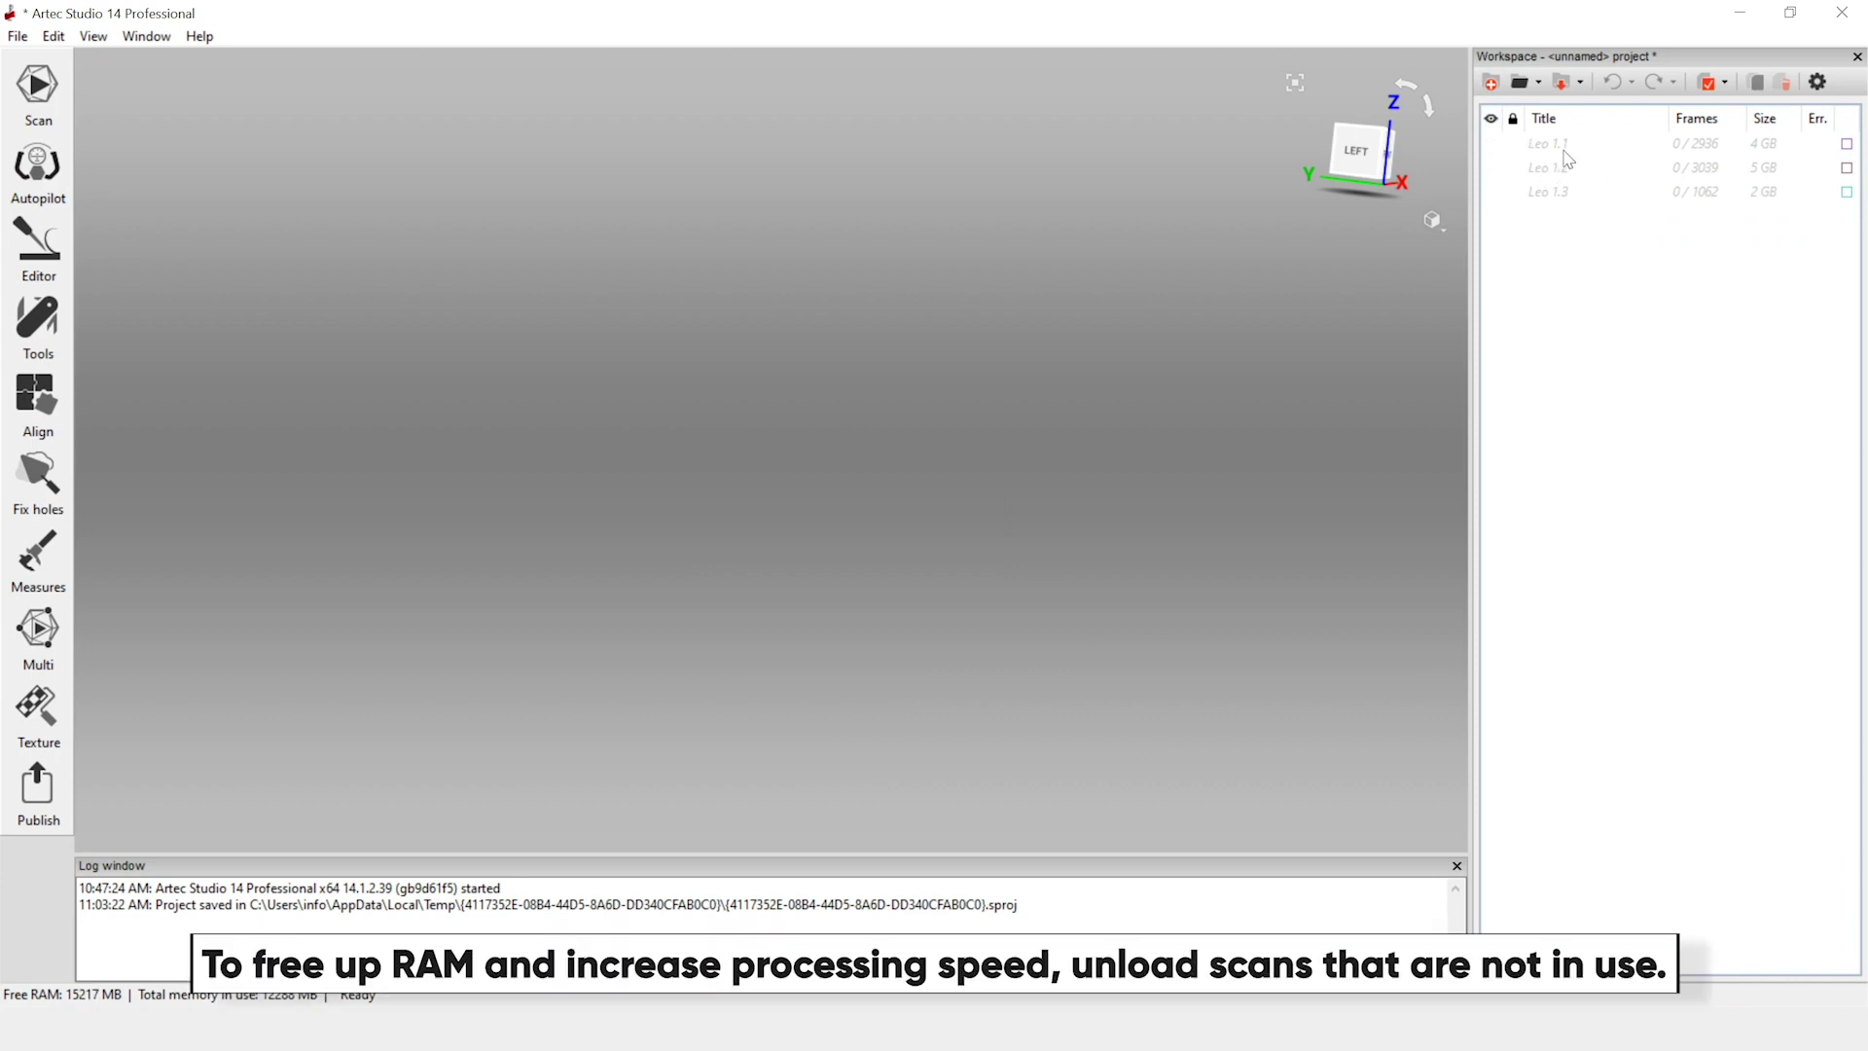
- Load the unloaded scans Leo 1.1, Leo 1.2 and Leo 1.3 back into the project
left_click(1550, 146)
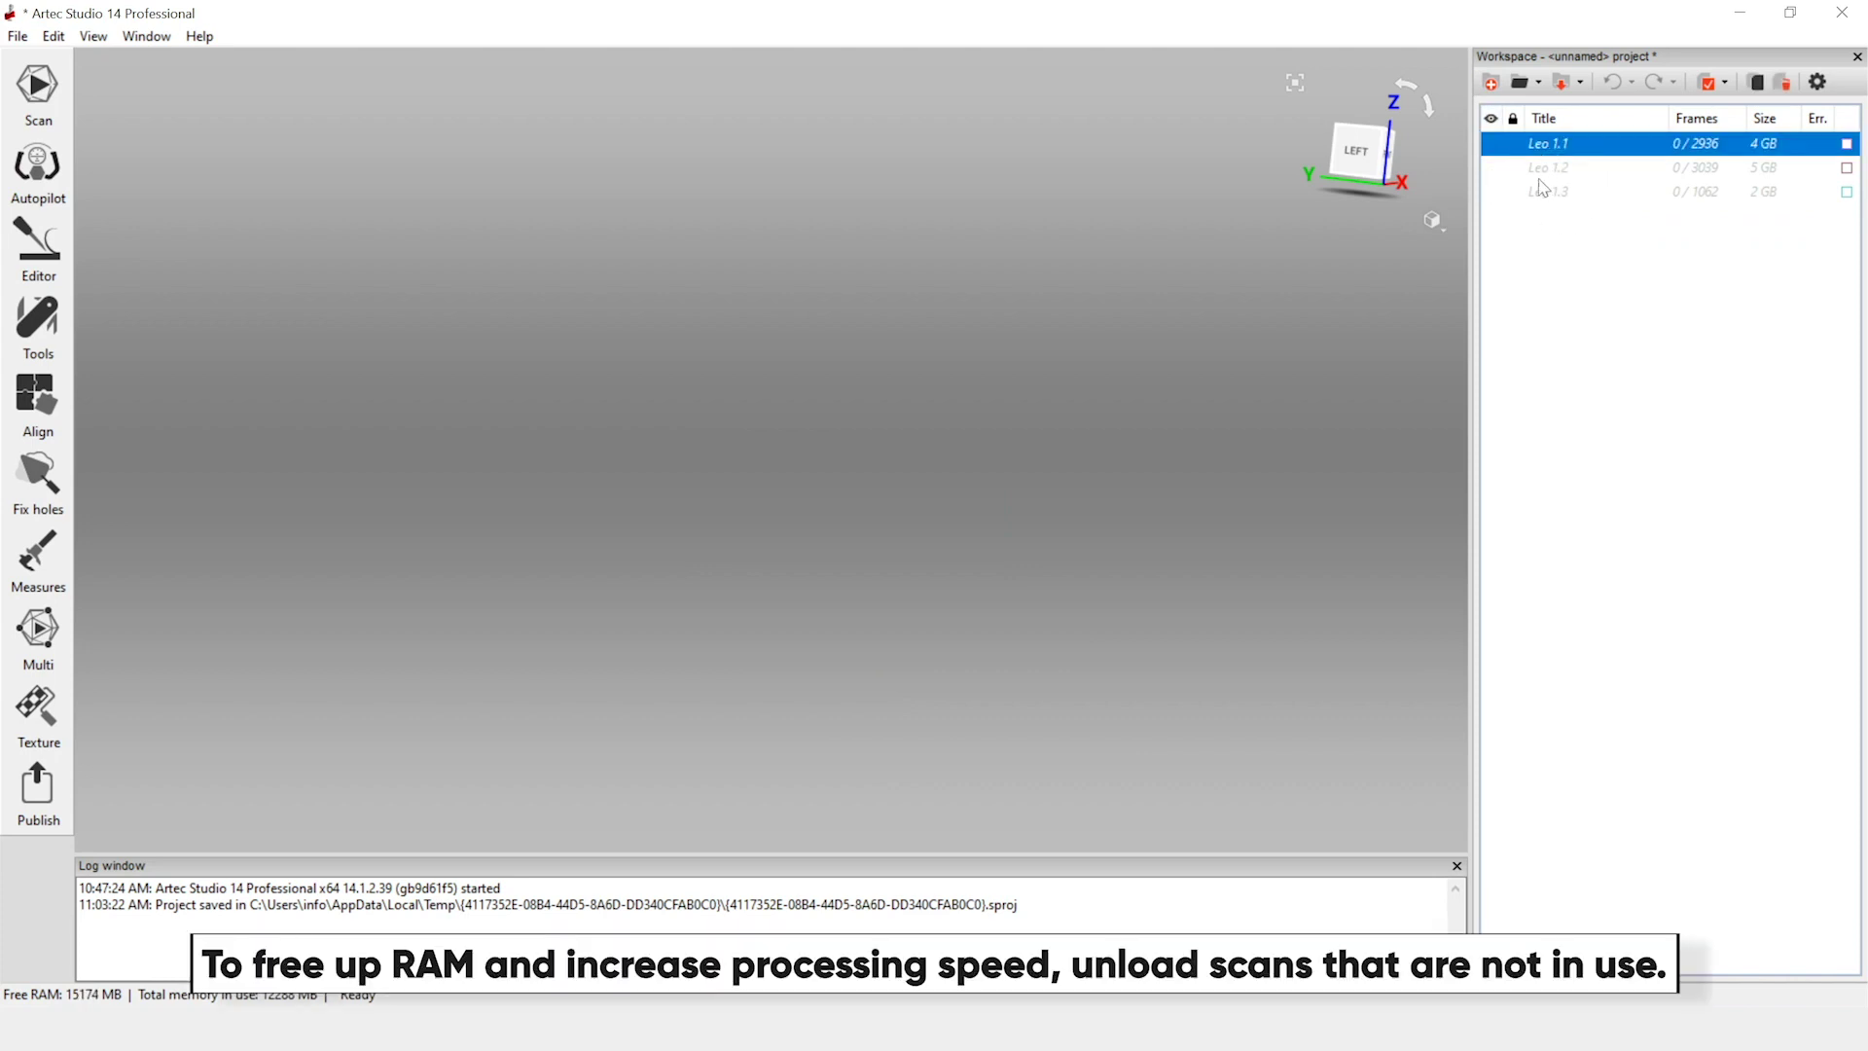
left_click(1566, 194, "shift")
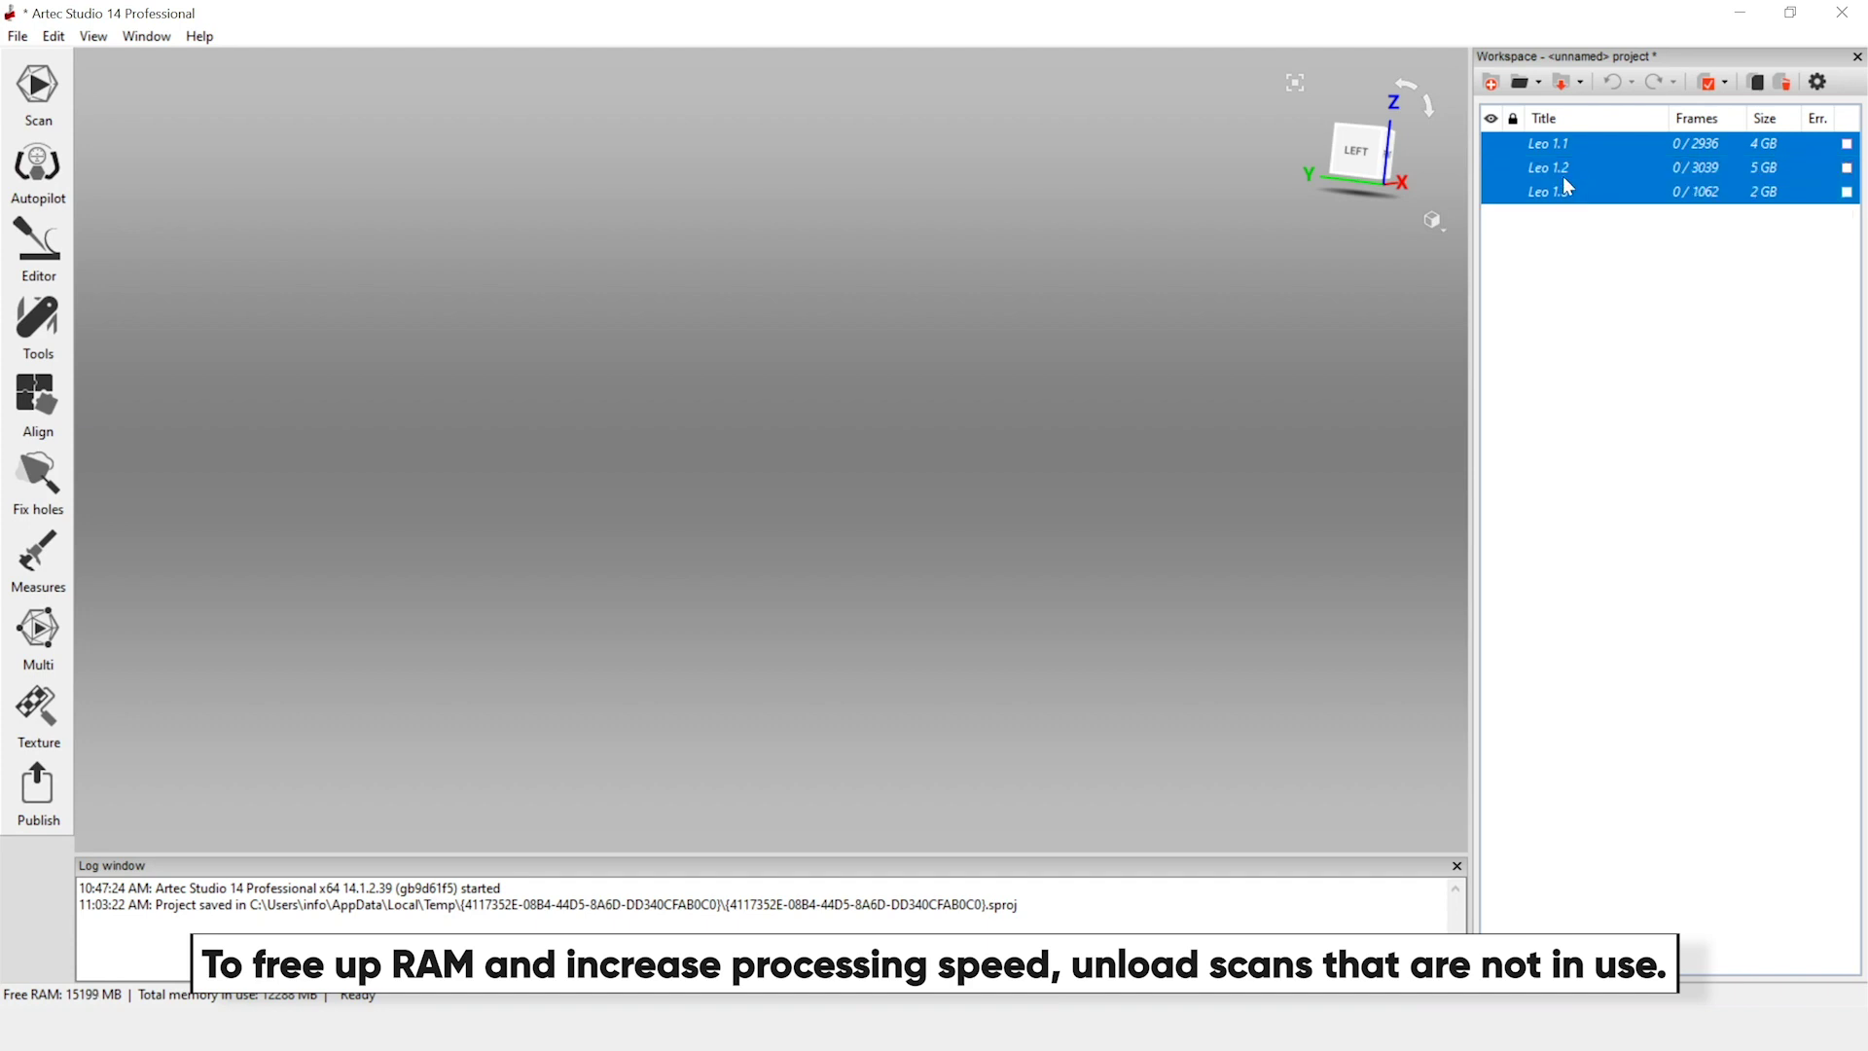
right_click(1564, 179)
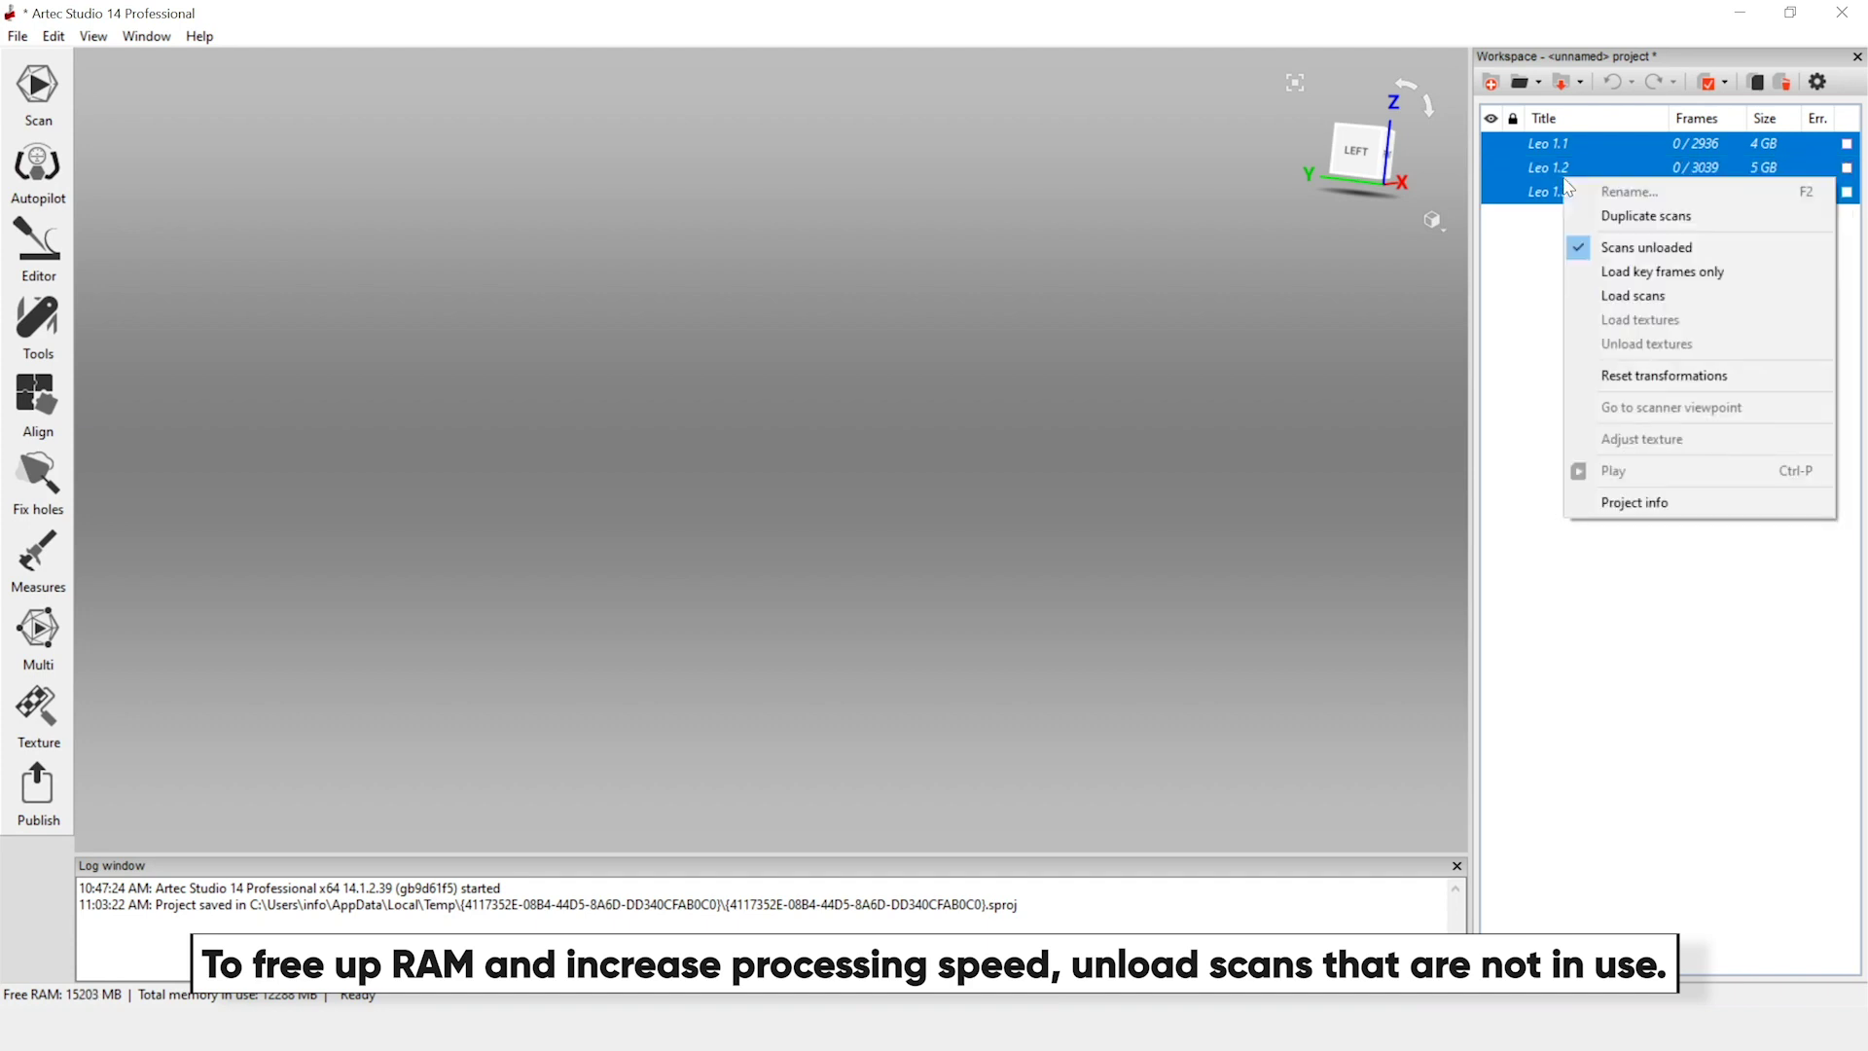
left_click(1591, 296)
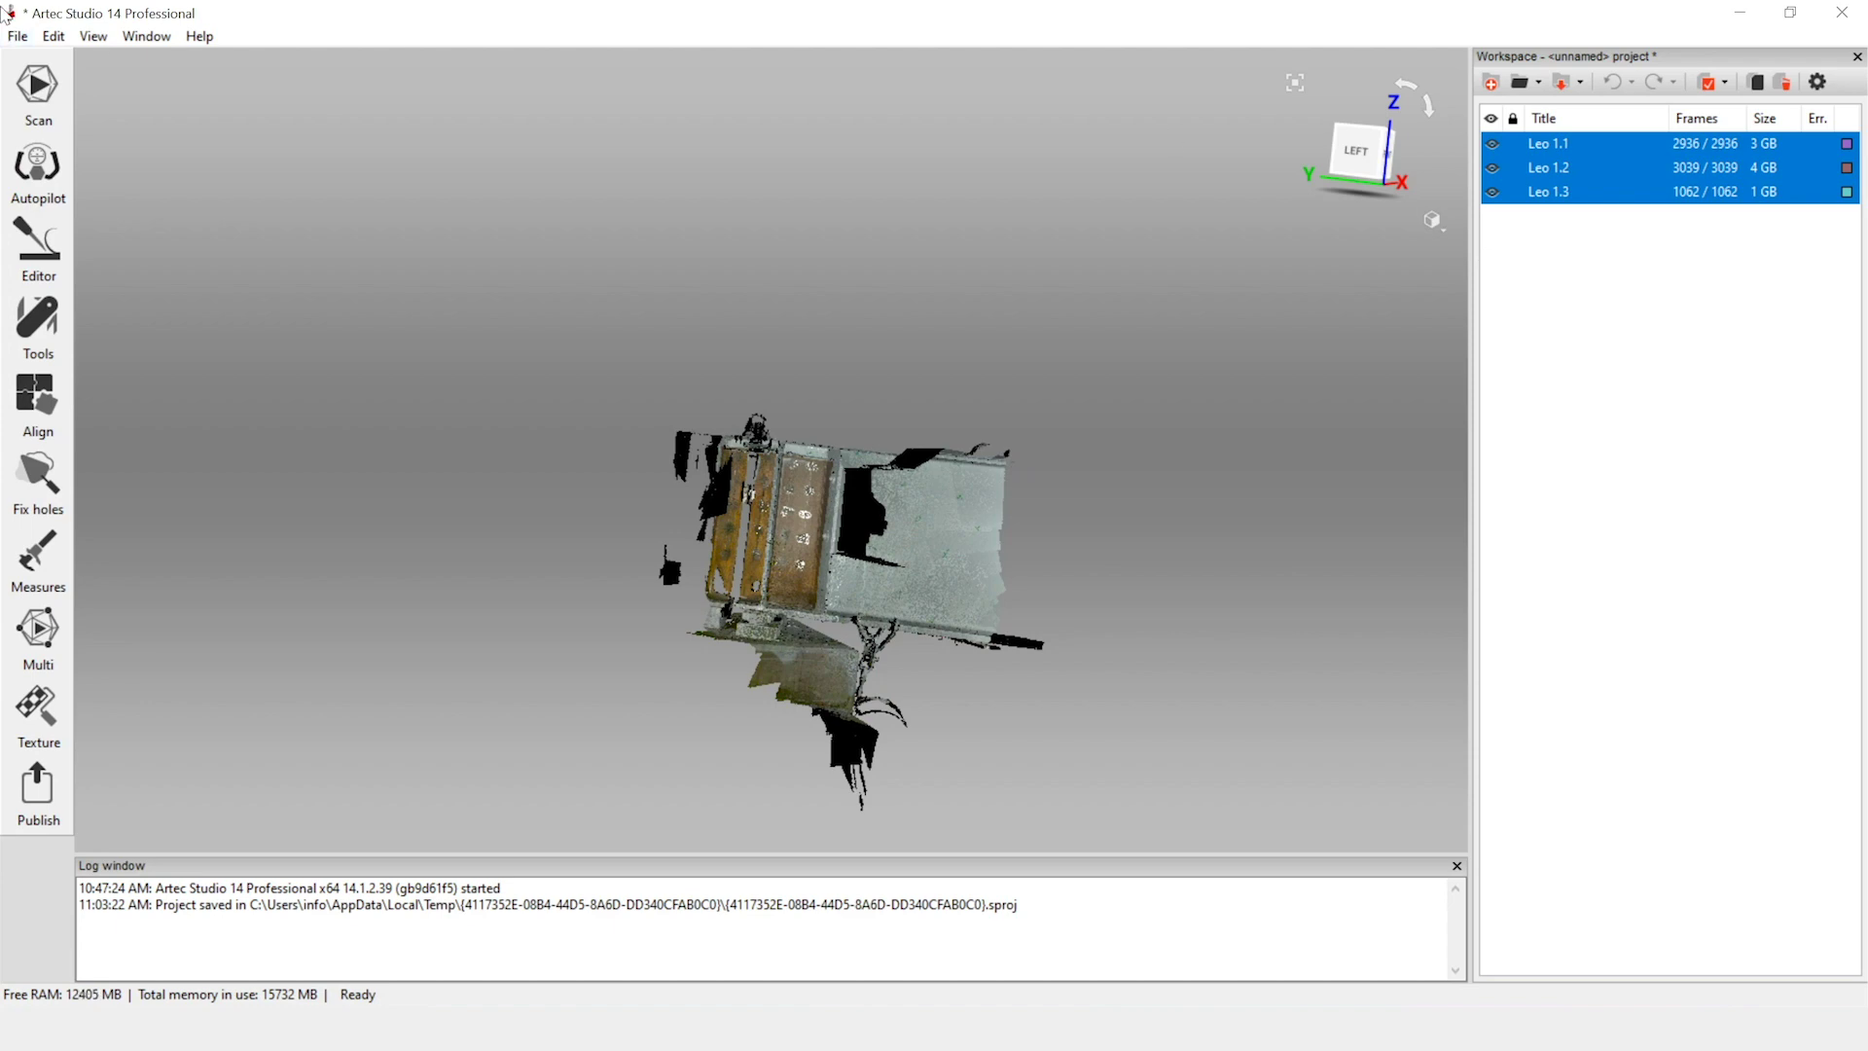
- Save the project on the C: drive under the name "Bridge No. 3094 Pier 3 G12"
left_click(9, 38)
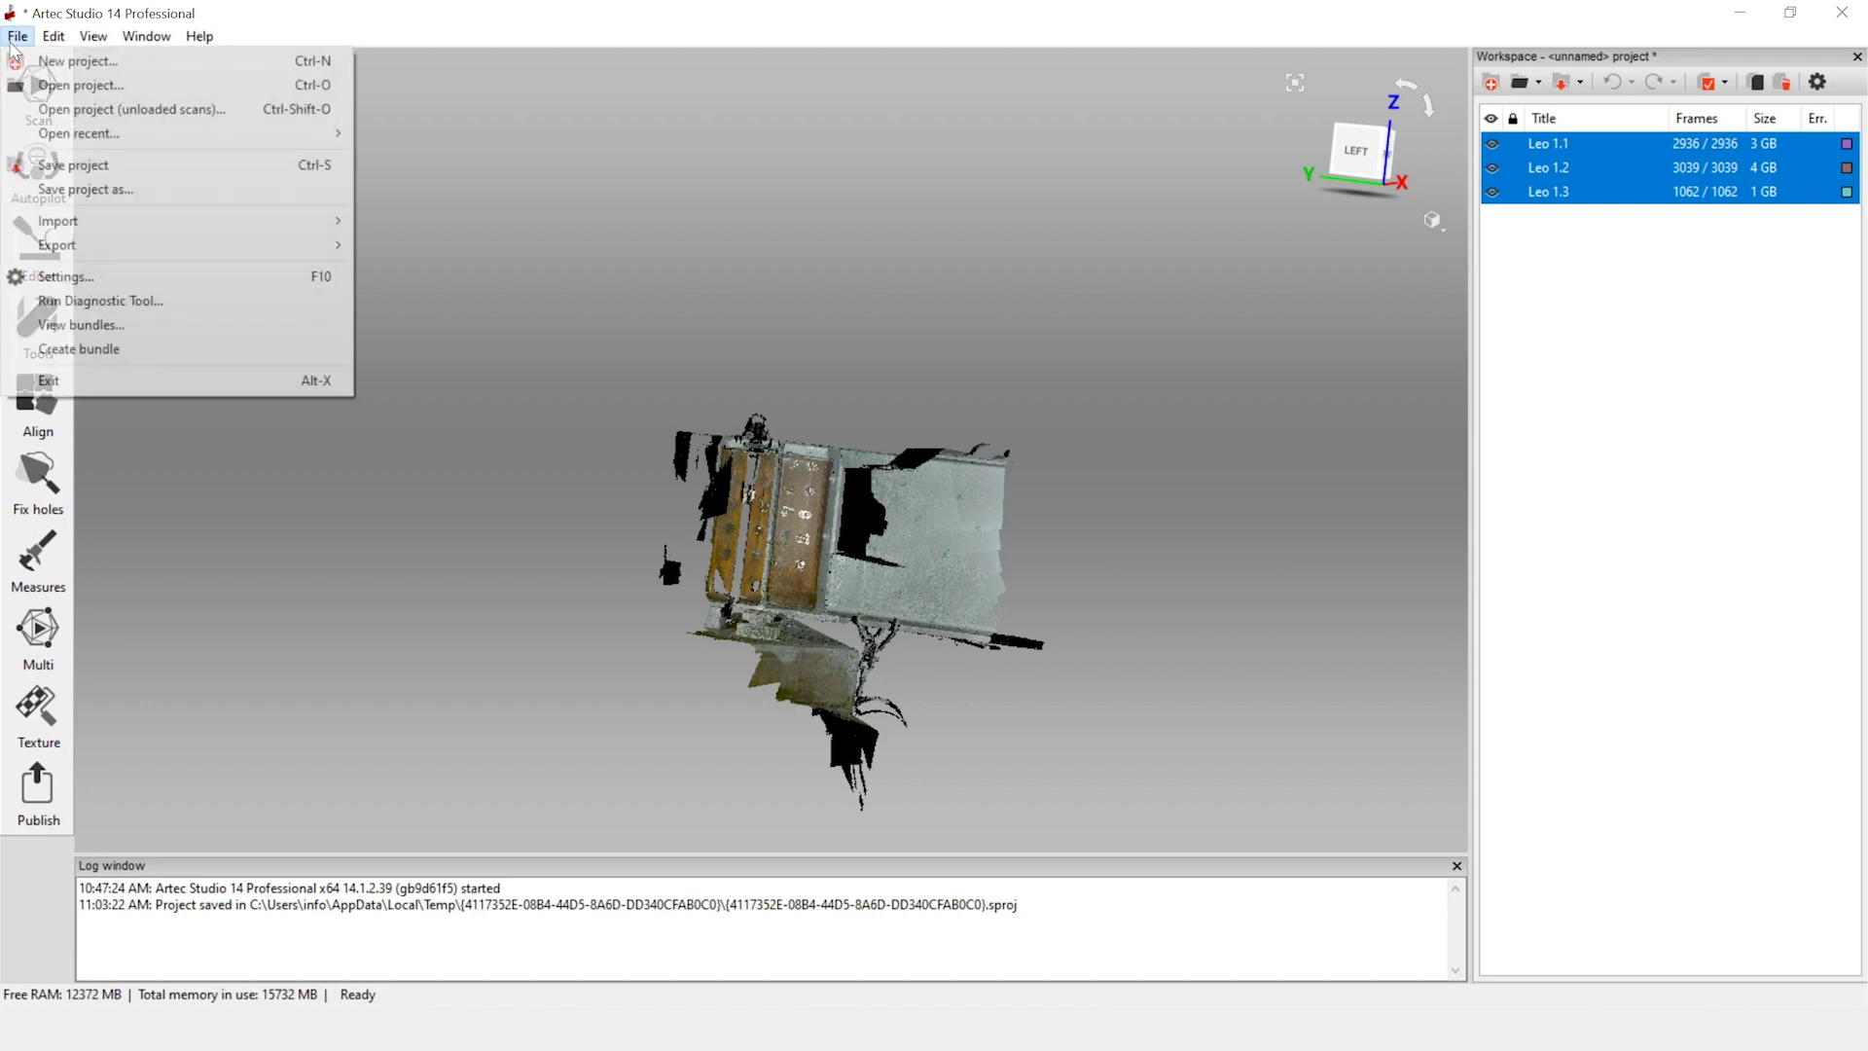
left_click(58, 190)
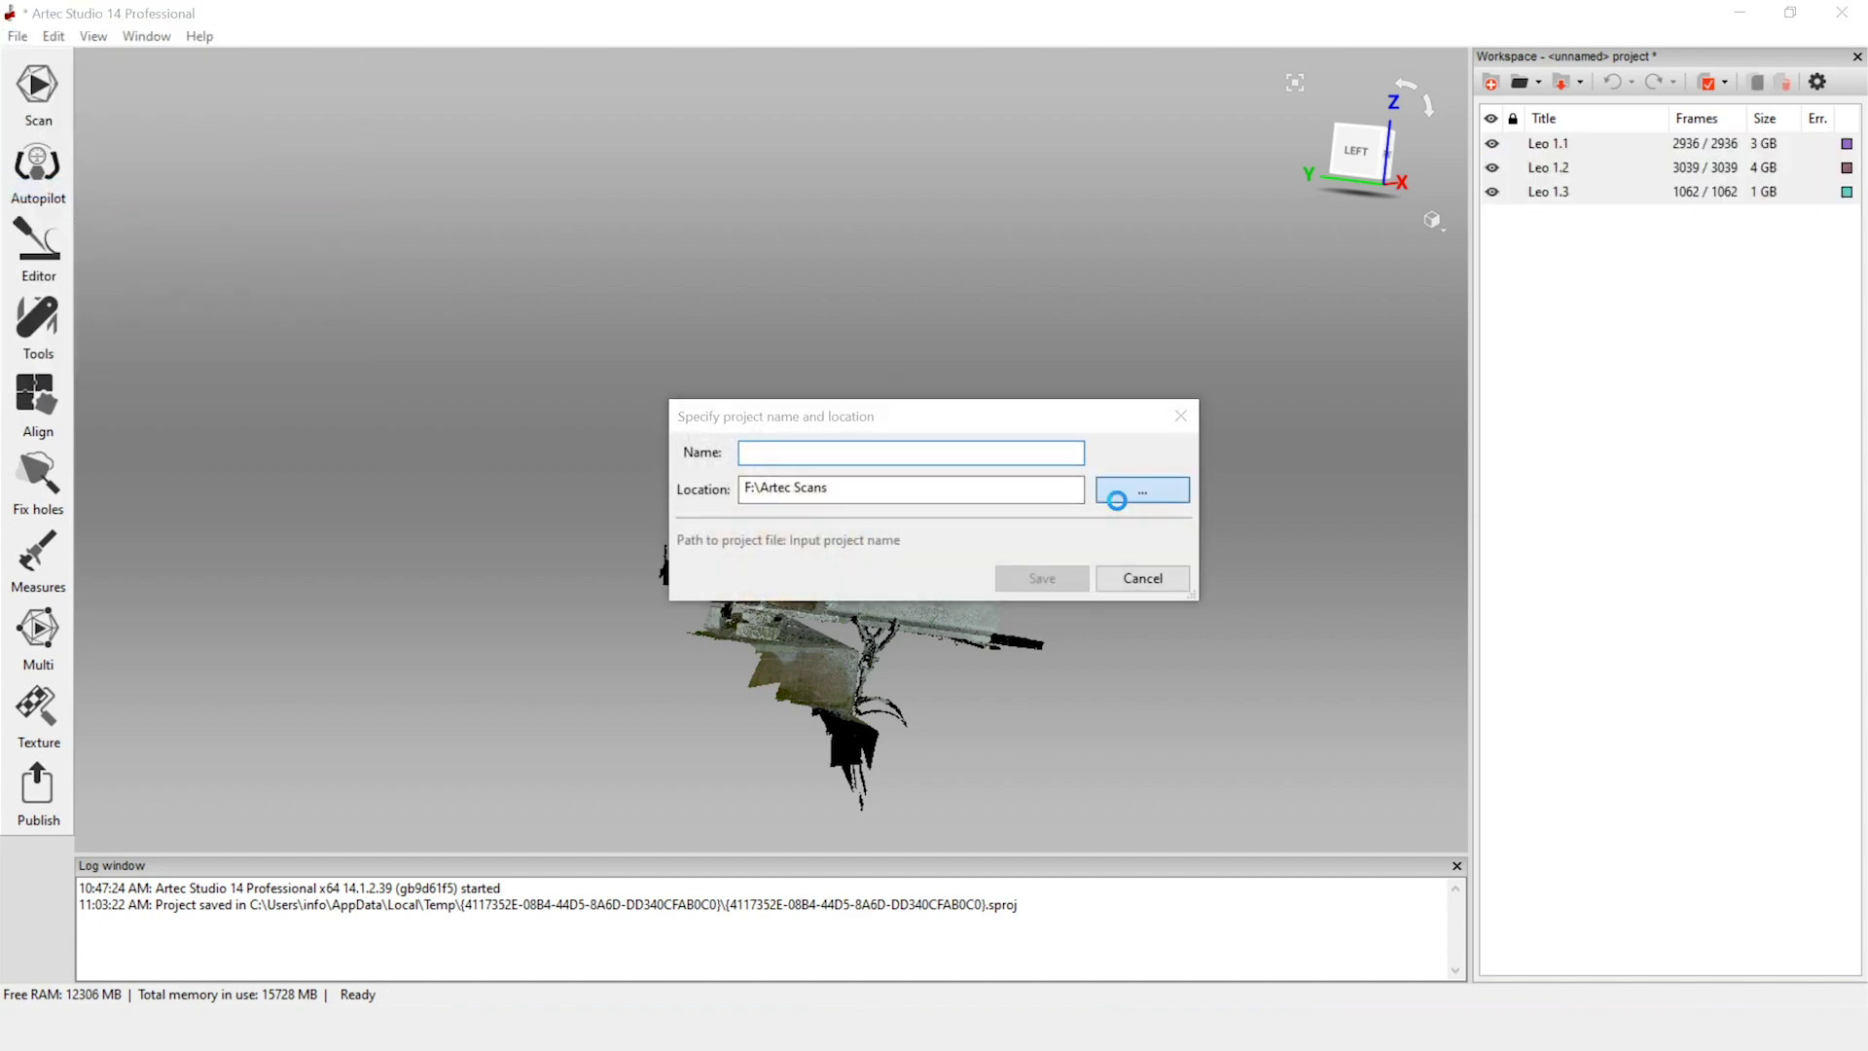
left_click(1119, 491)
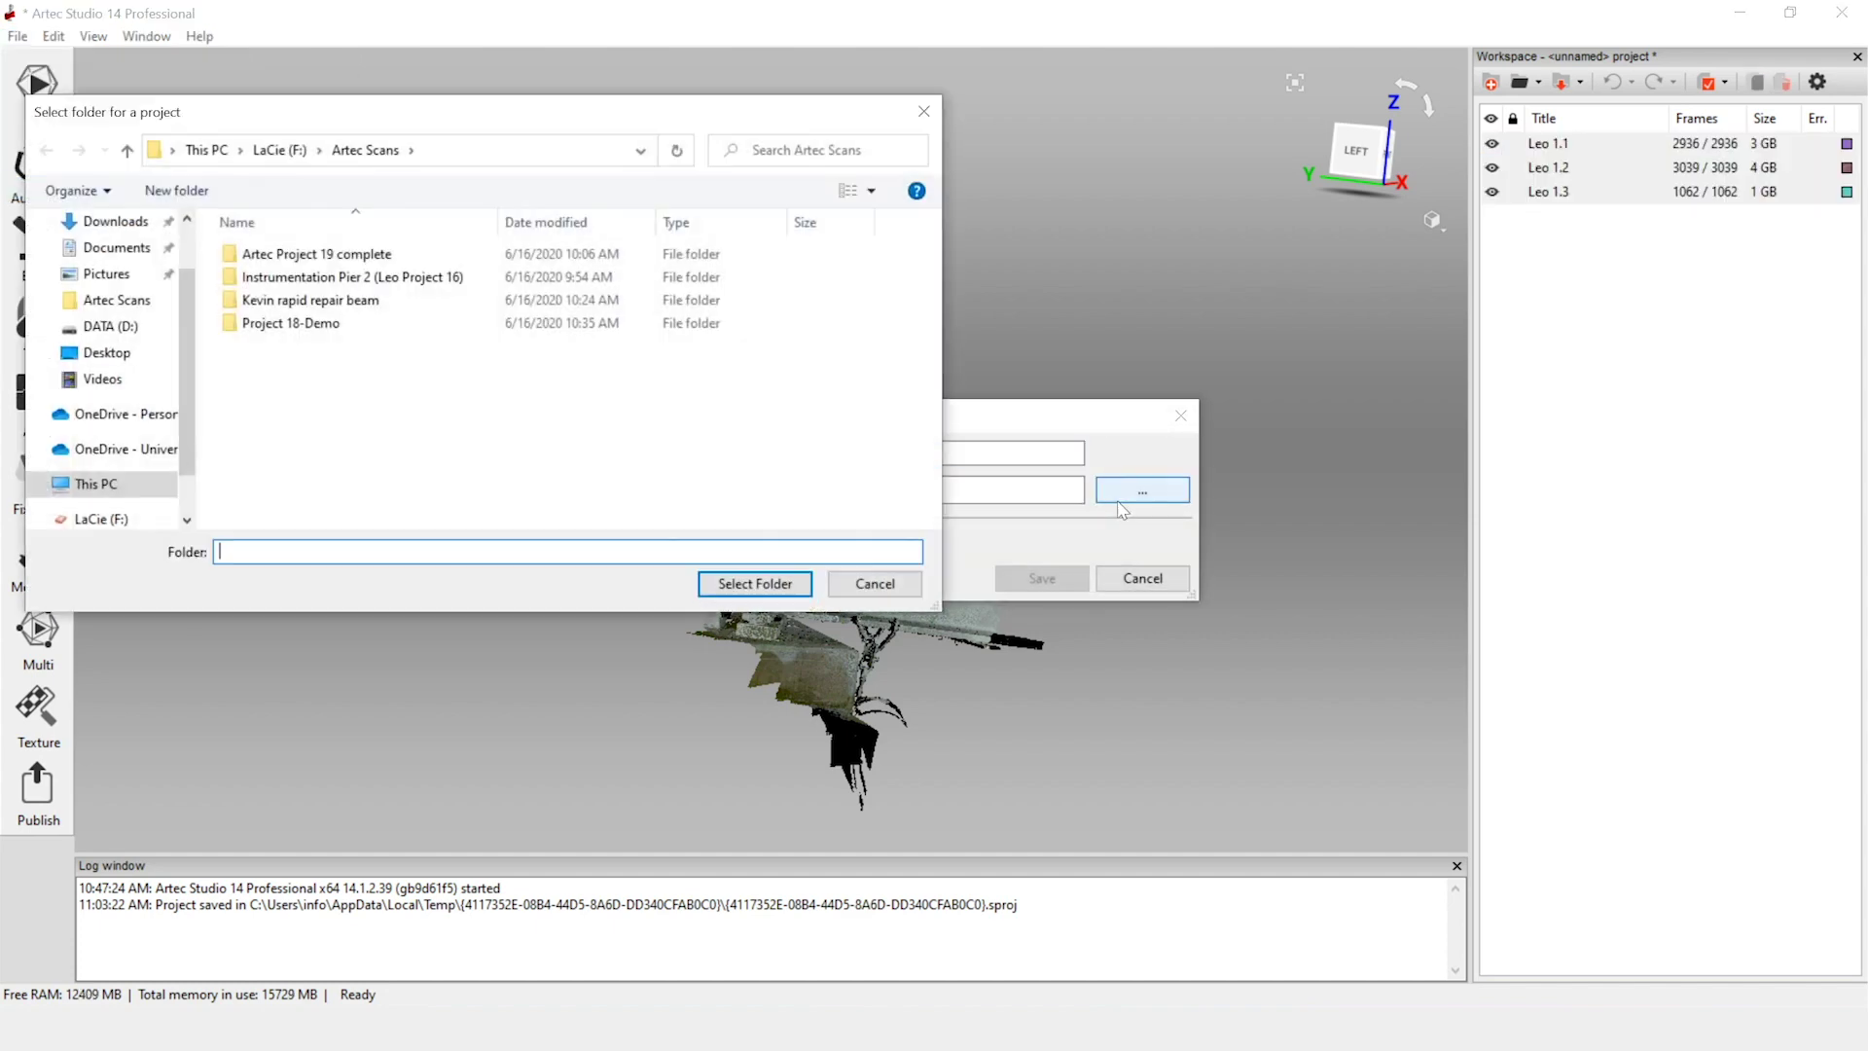
left_click(111, 498)
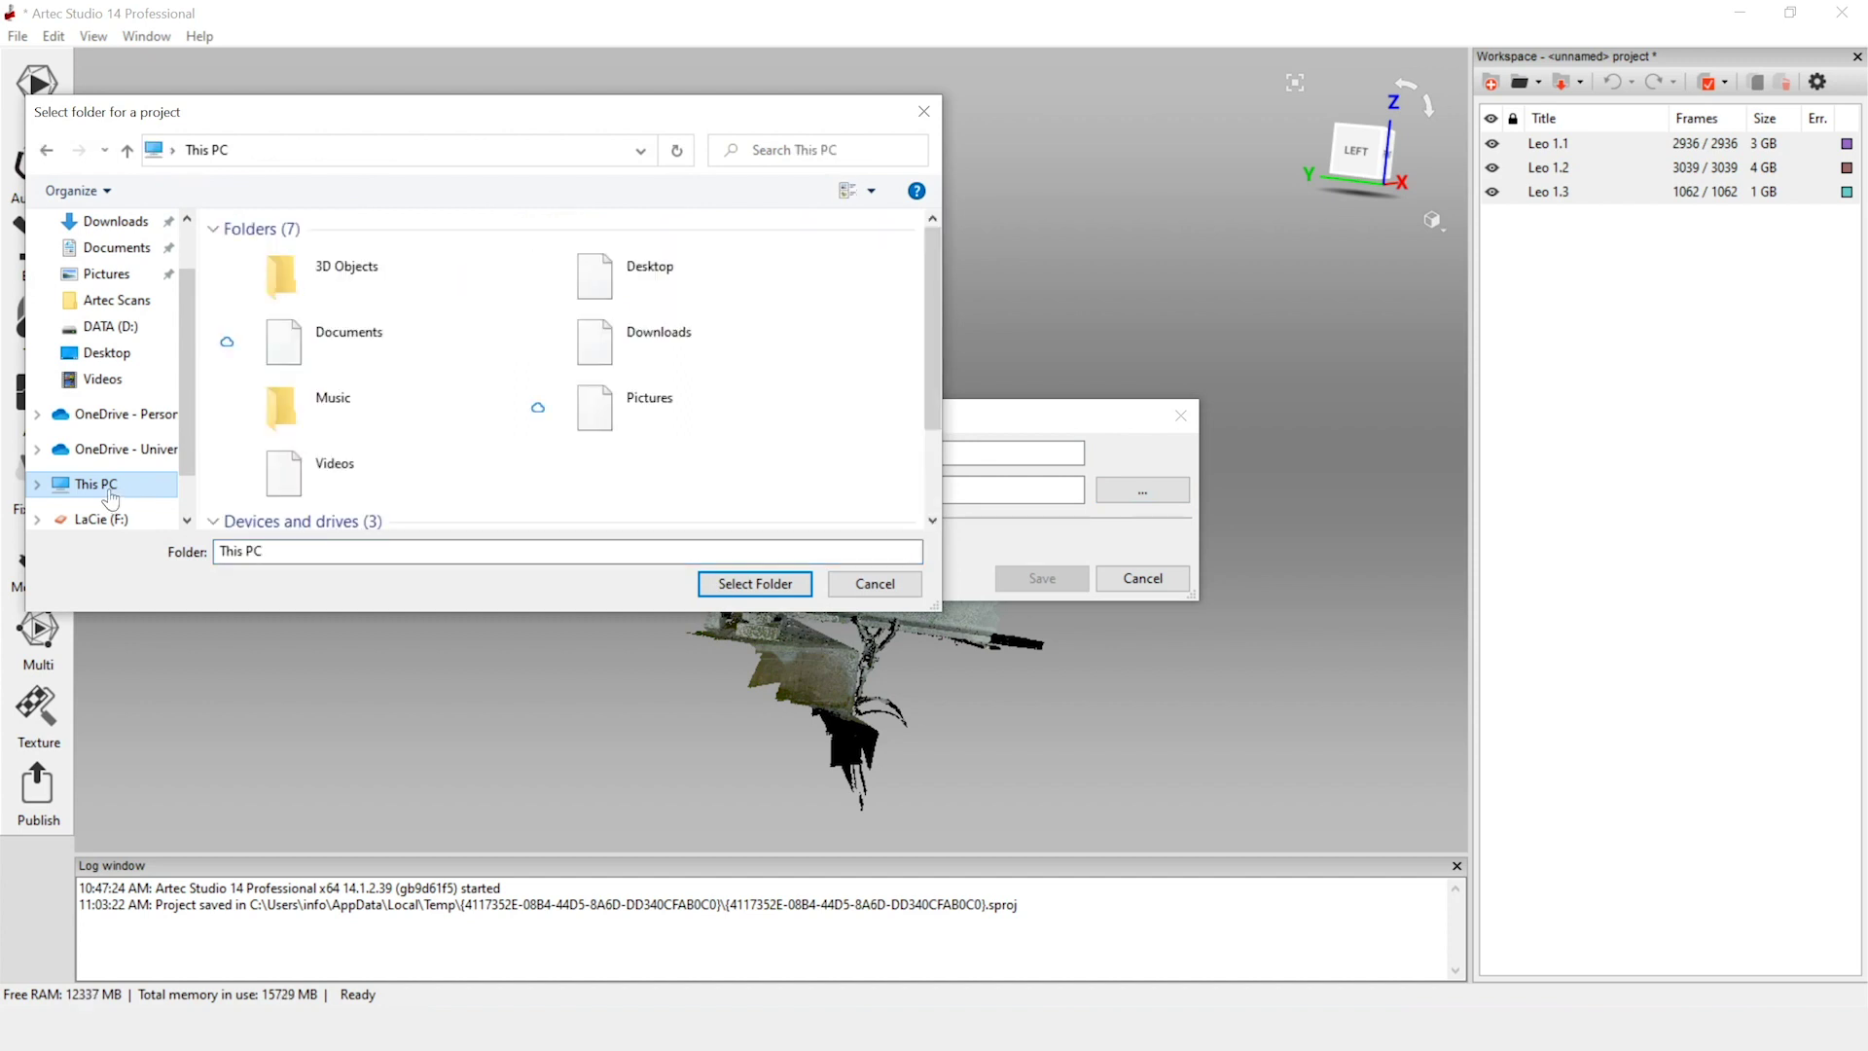
scroll(347, 412, "down", 3)
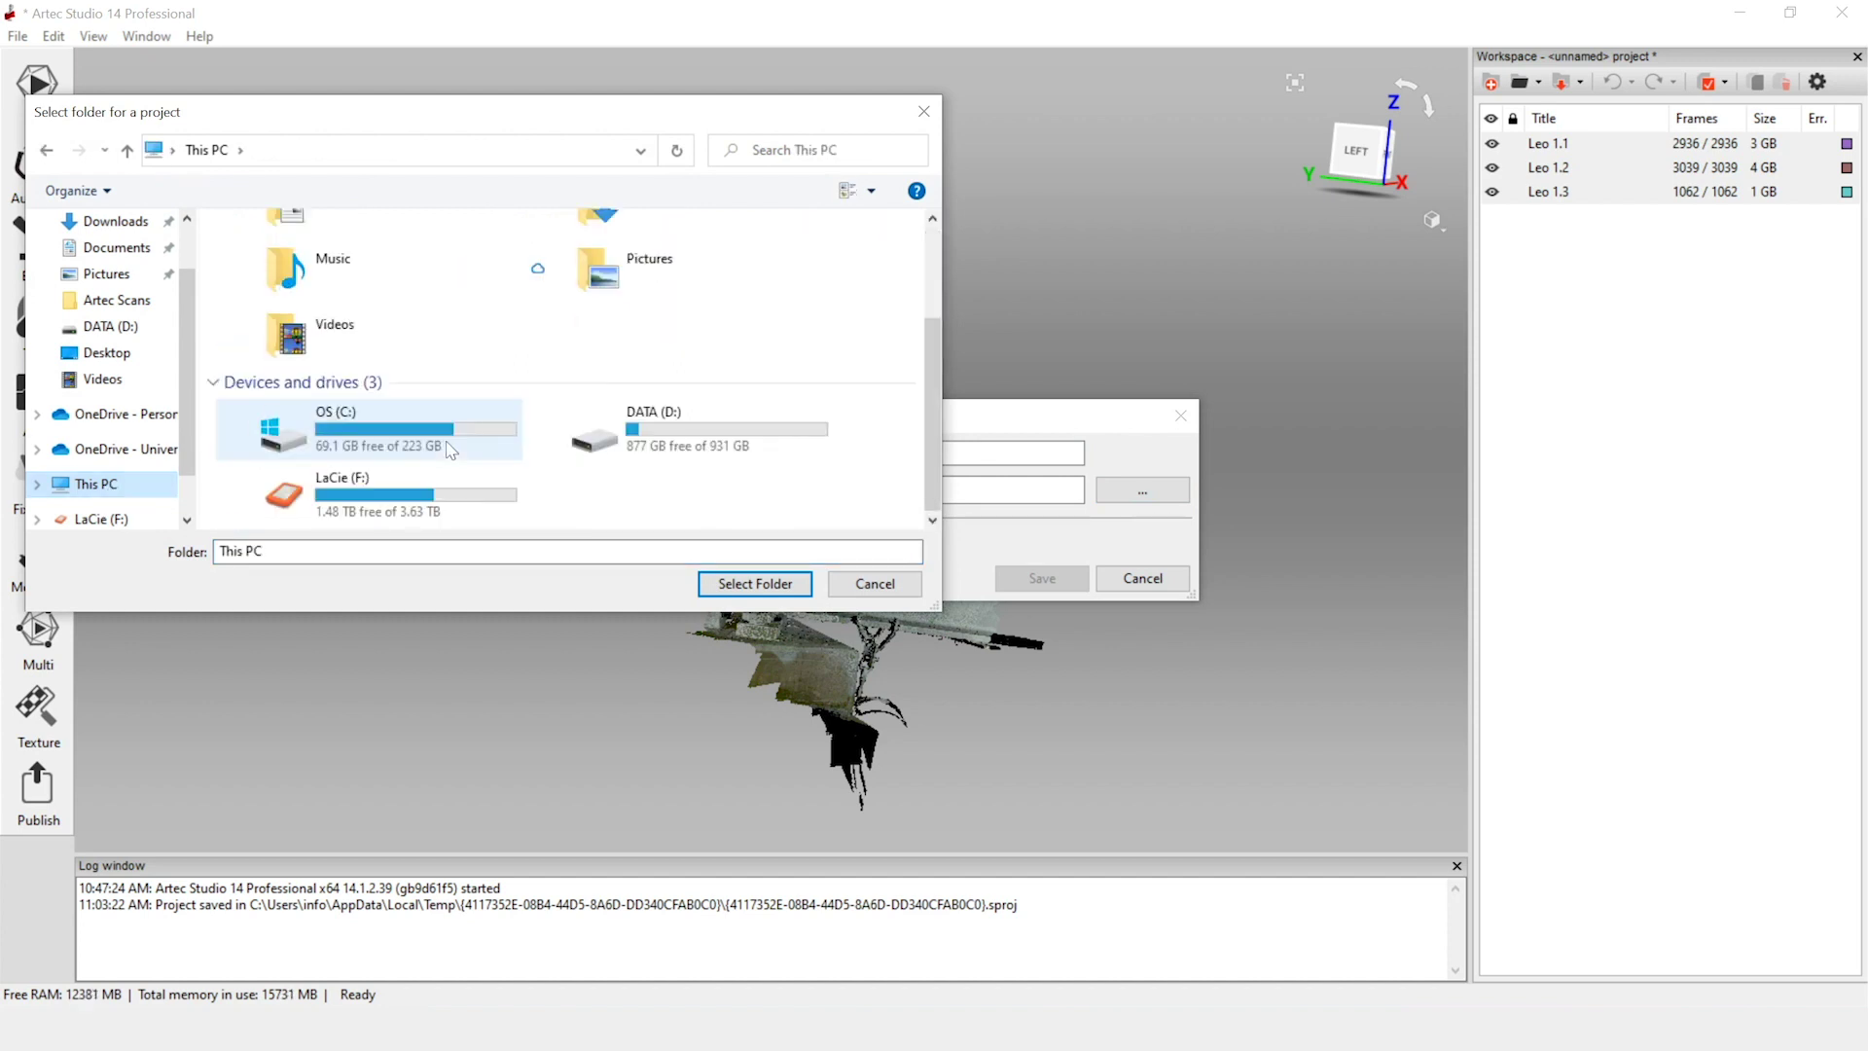
double_click(346, 411)
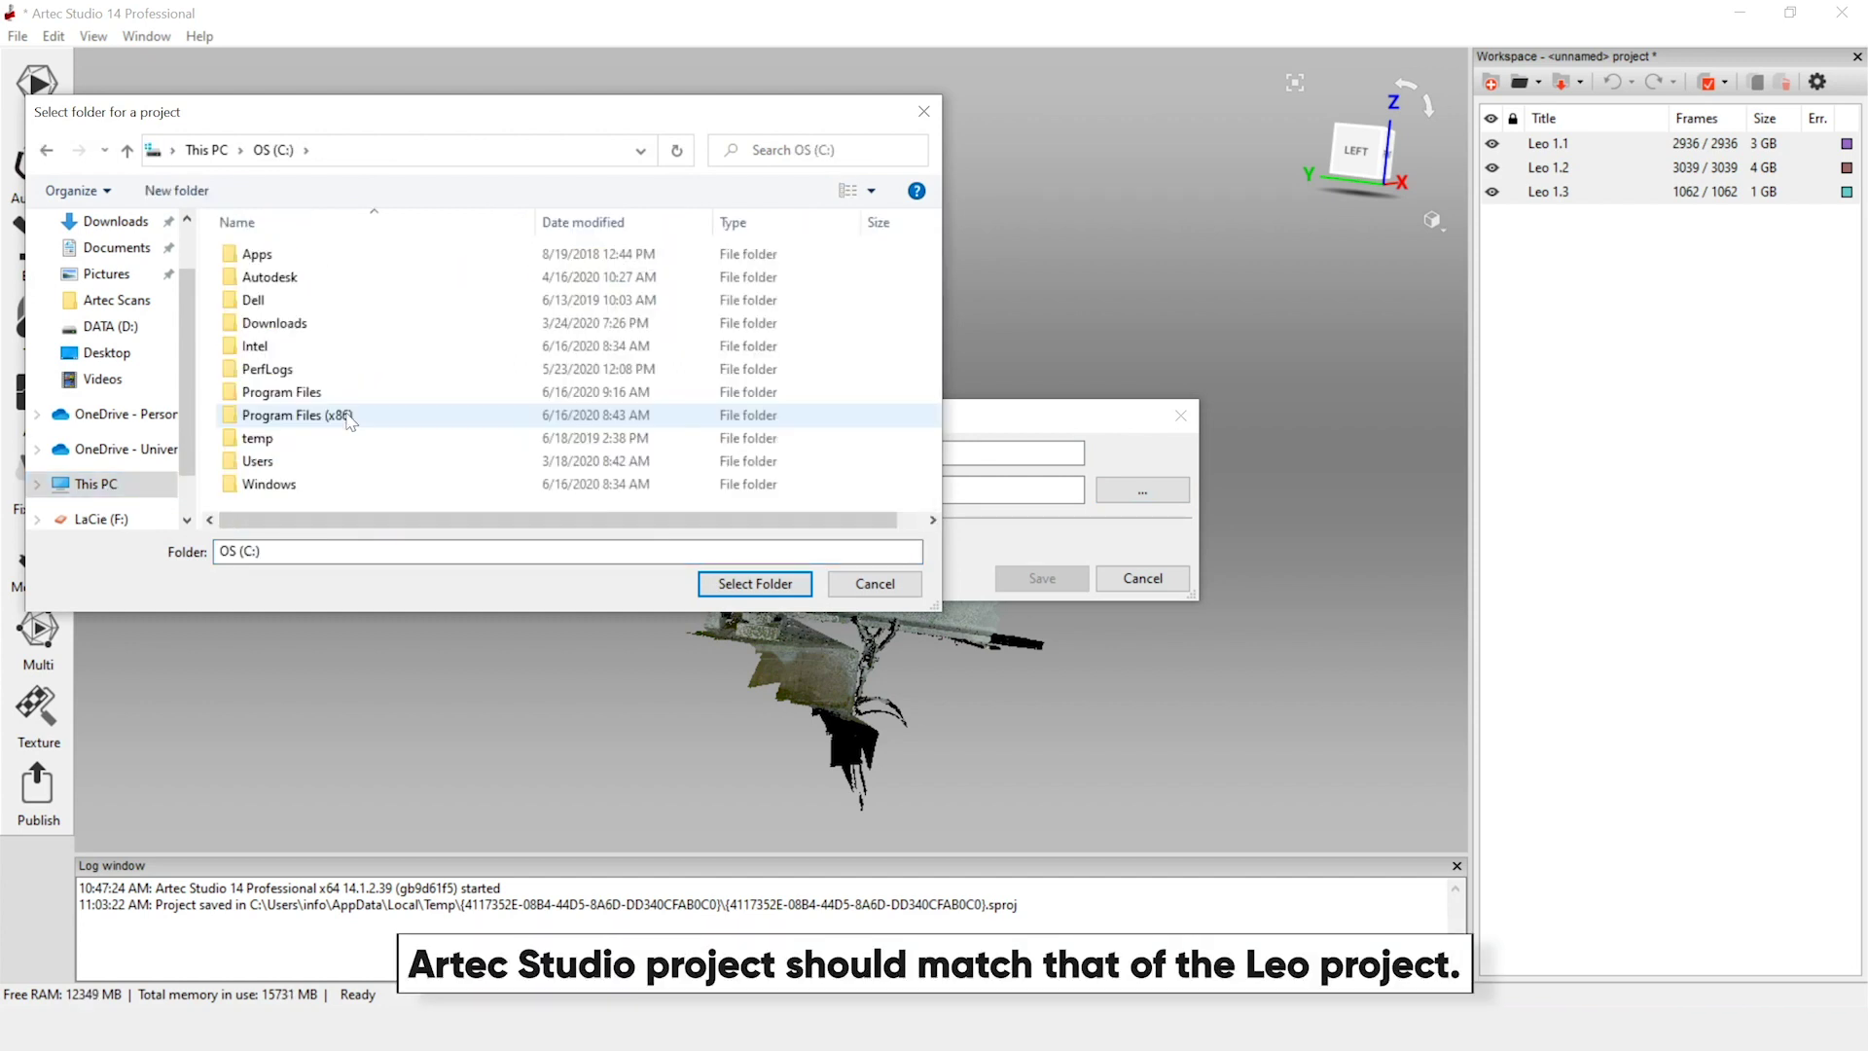
left_click(716, 588)
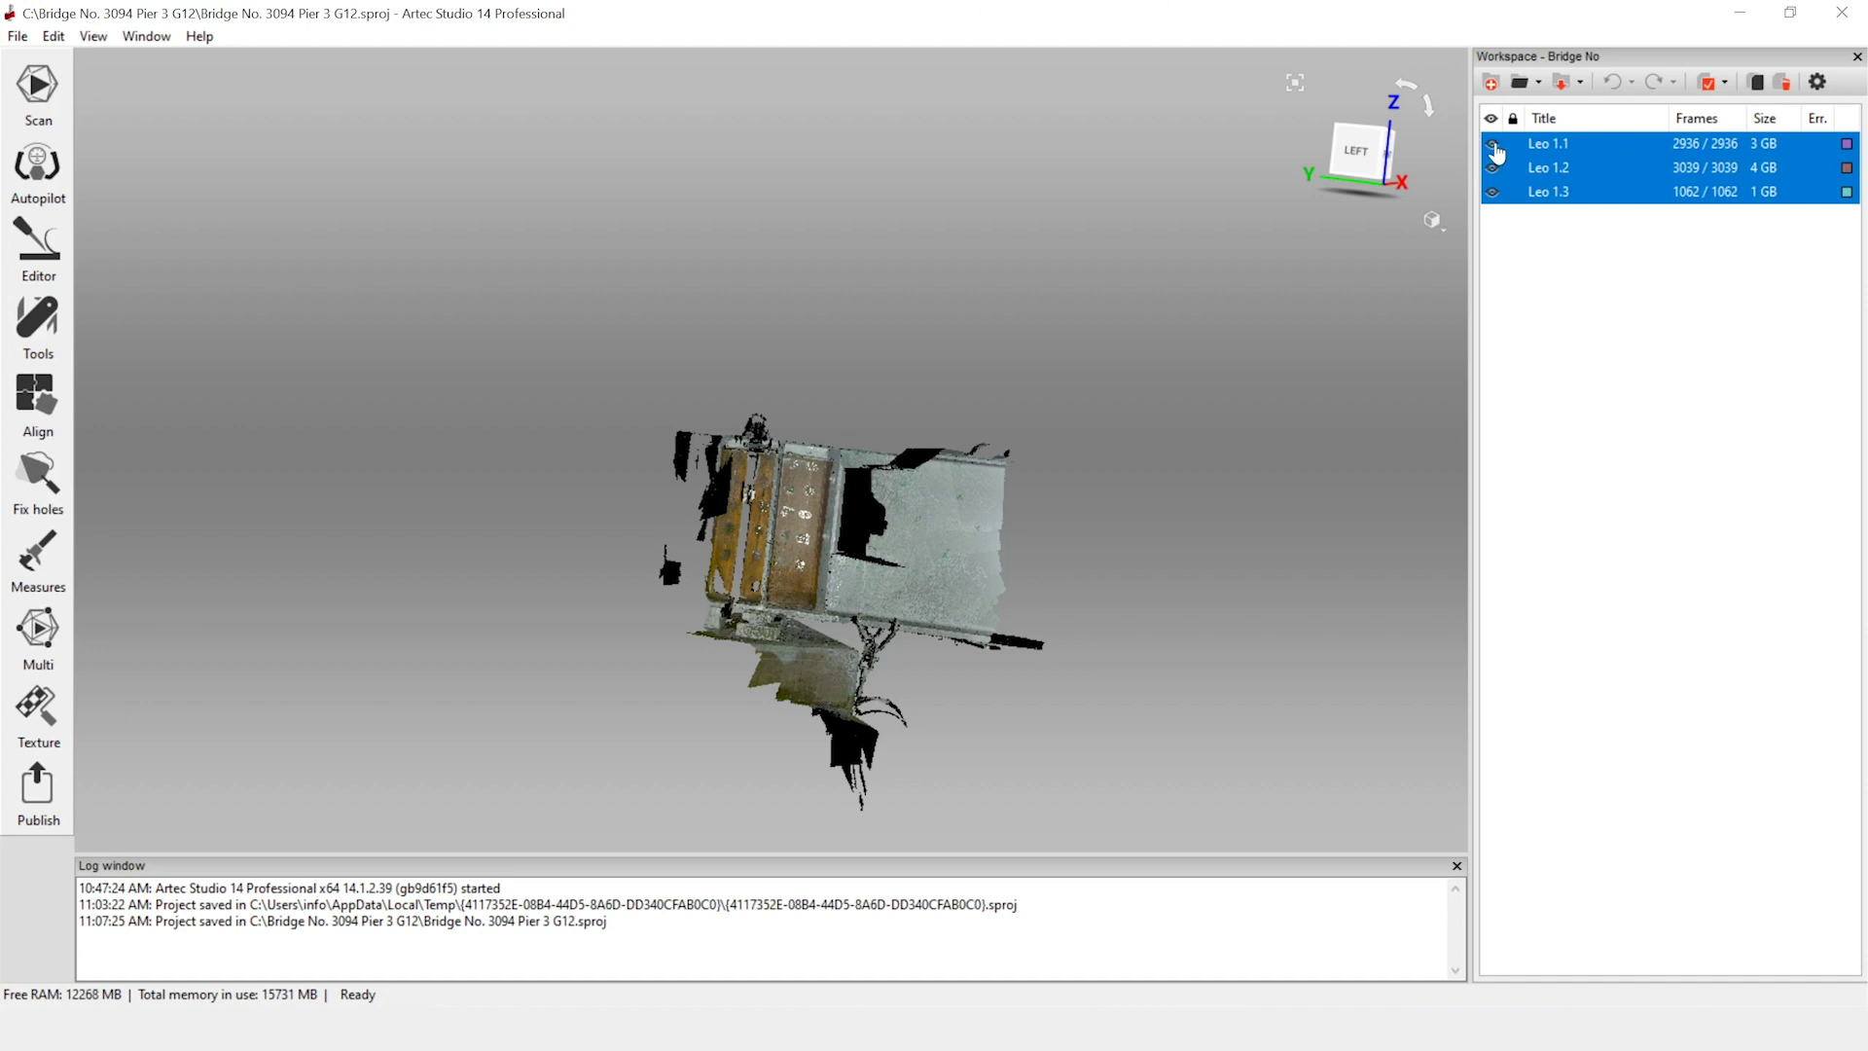
- Examine the scans Leo 1.1, Leo 1.2 and Leo 1.3 one at a time and show all three together again
left_click(1495, 146)
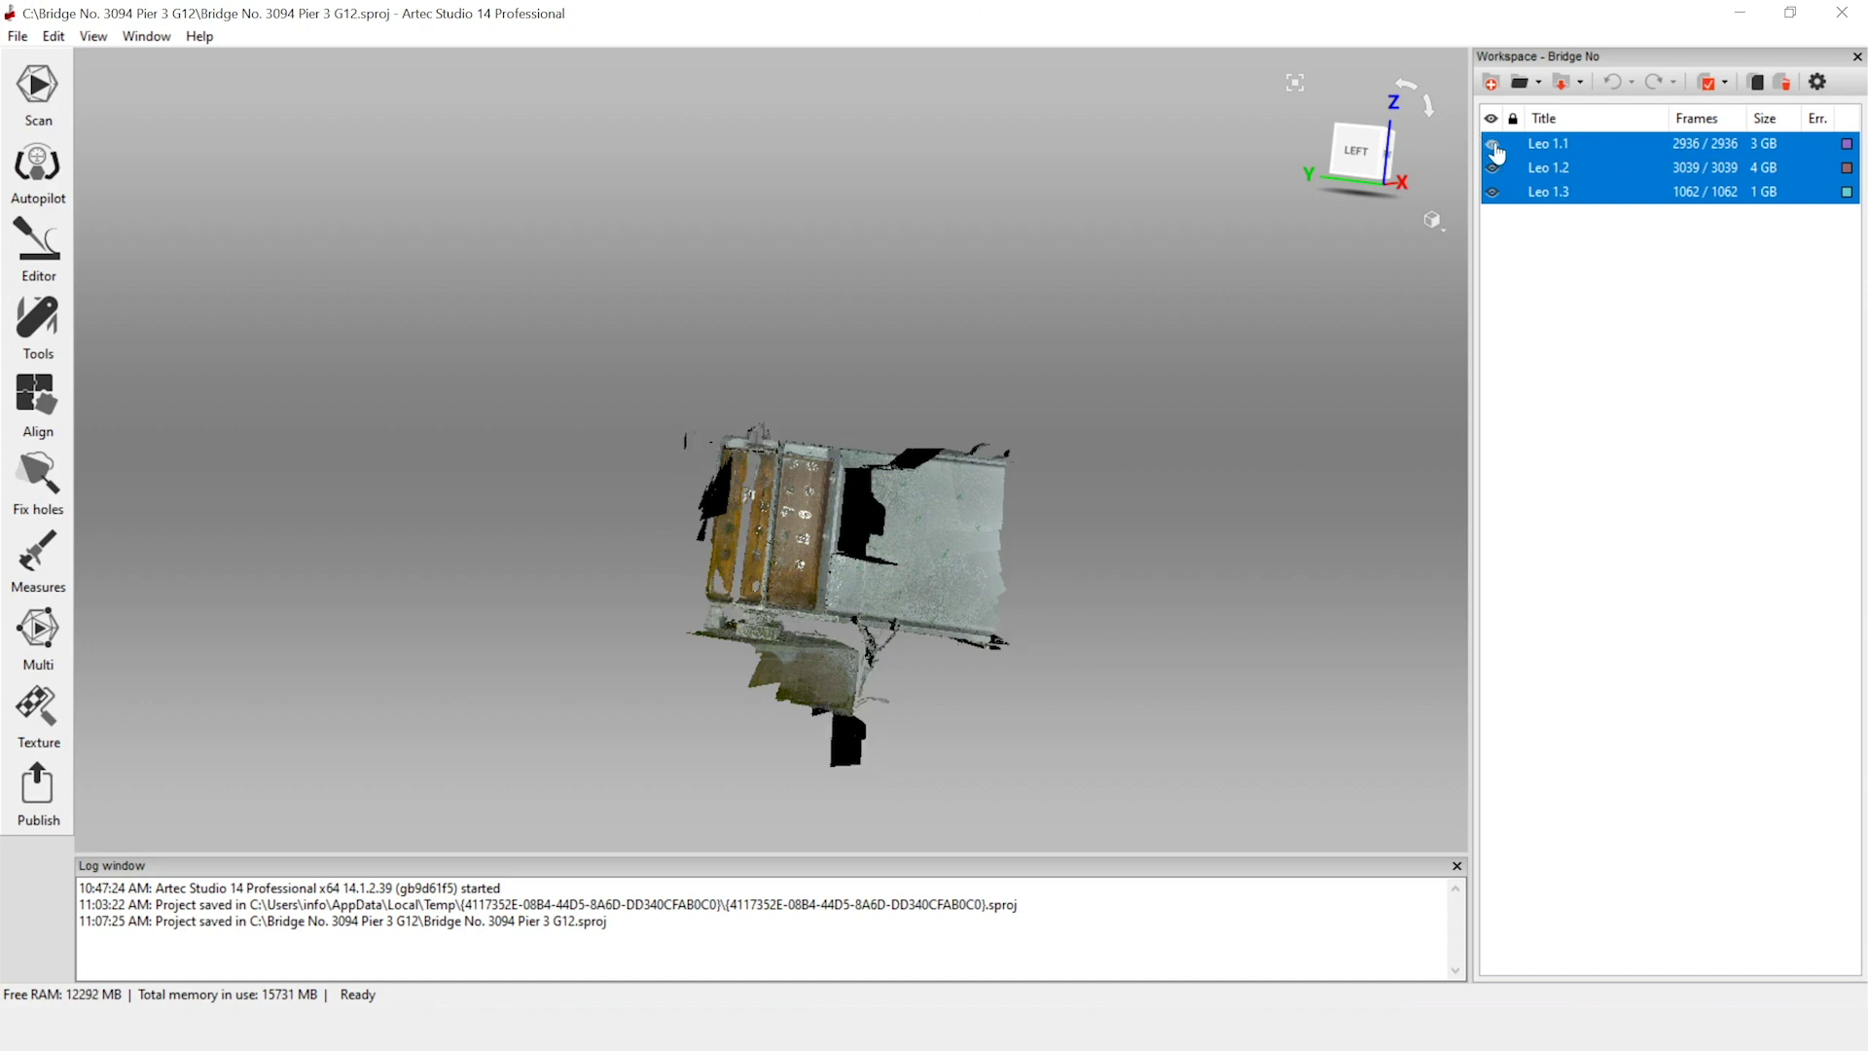
left_click(1494, 169)
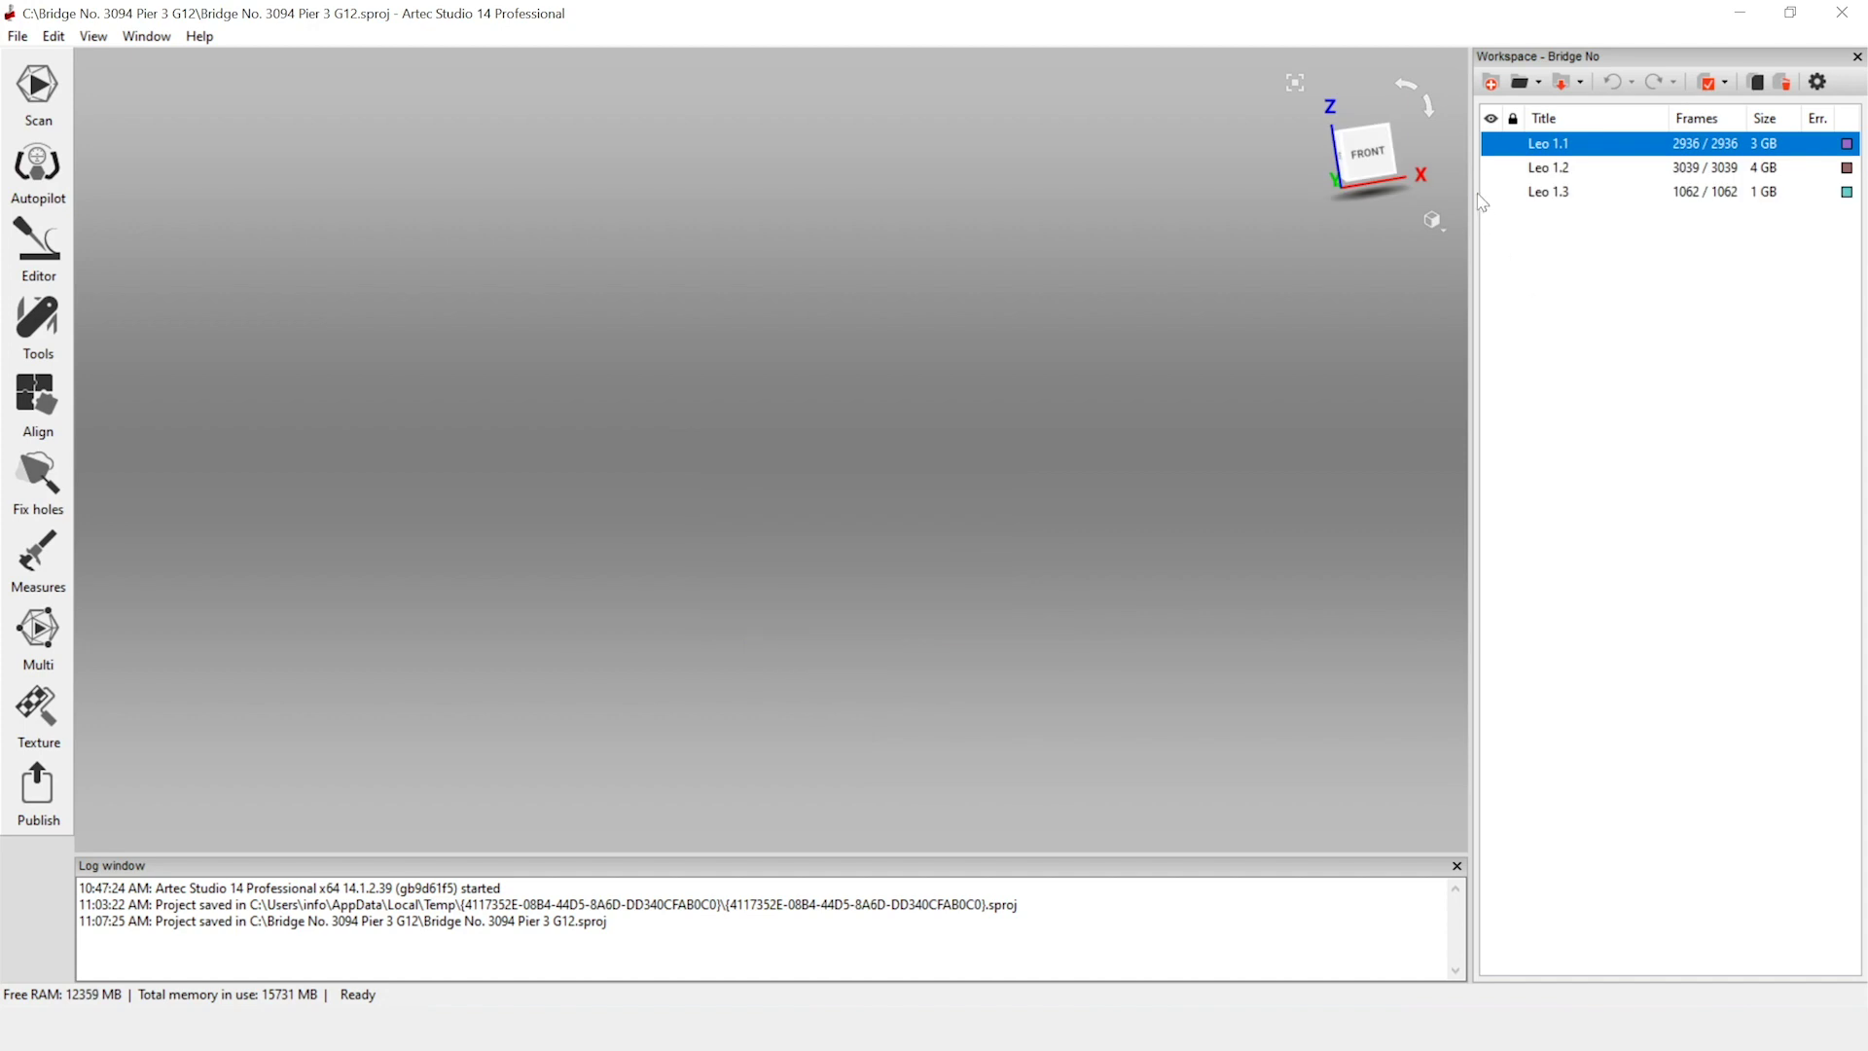
left_click(1496, 146)
left_click_drag(850, 516, 130, 623)
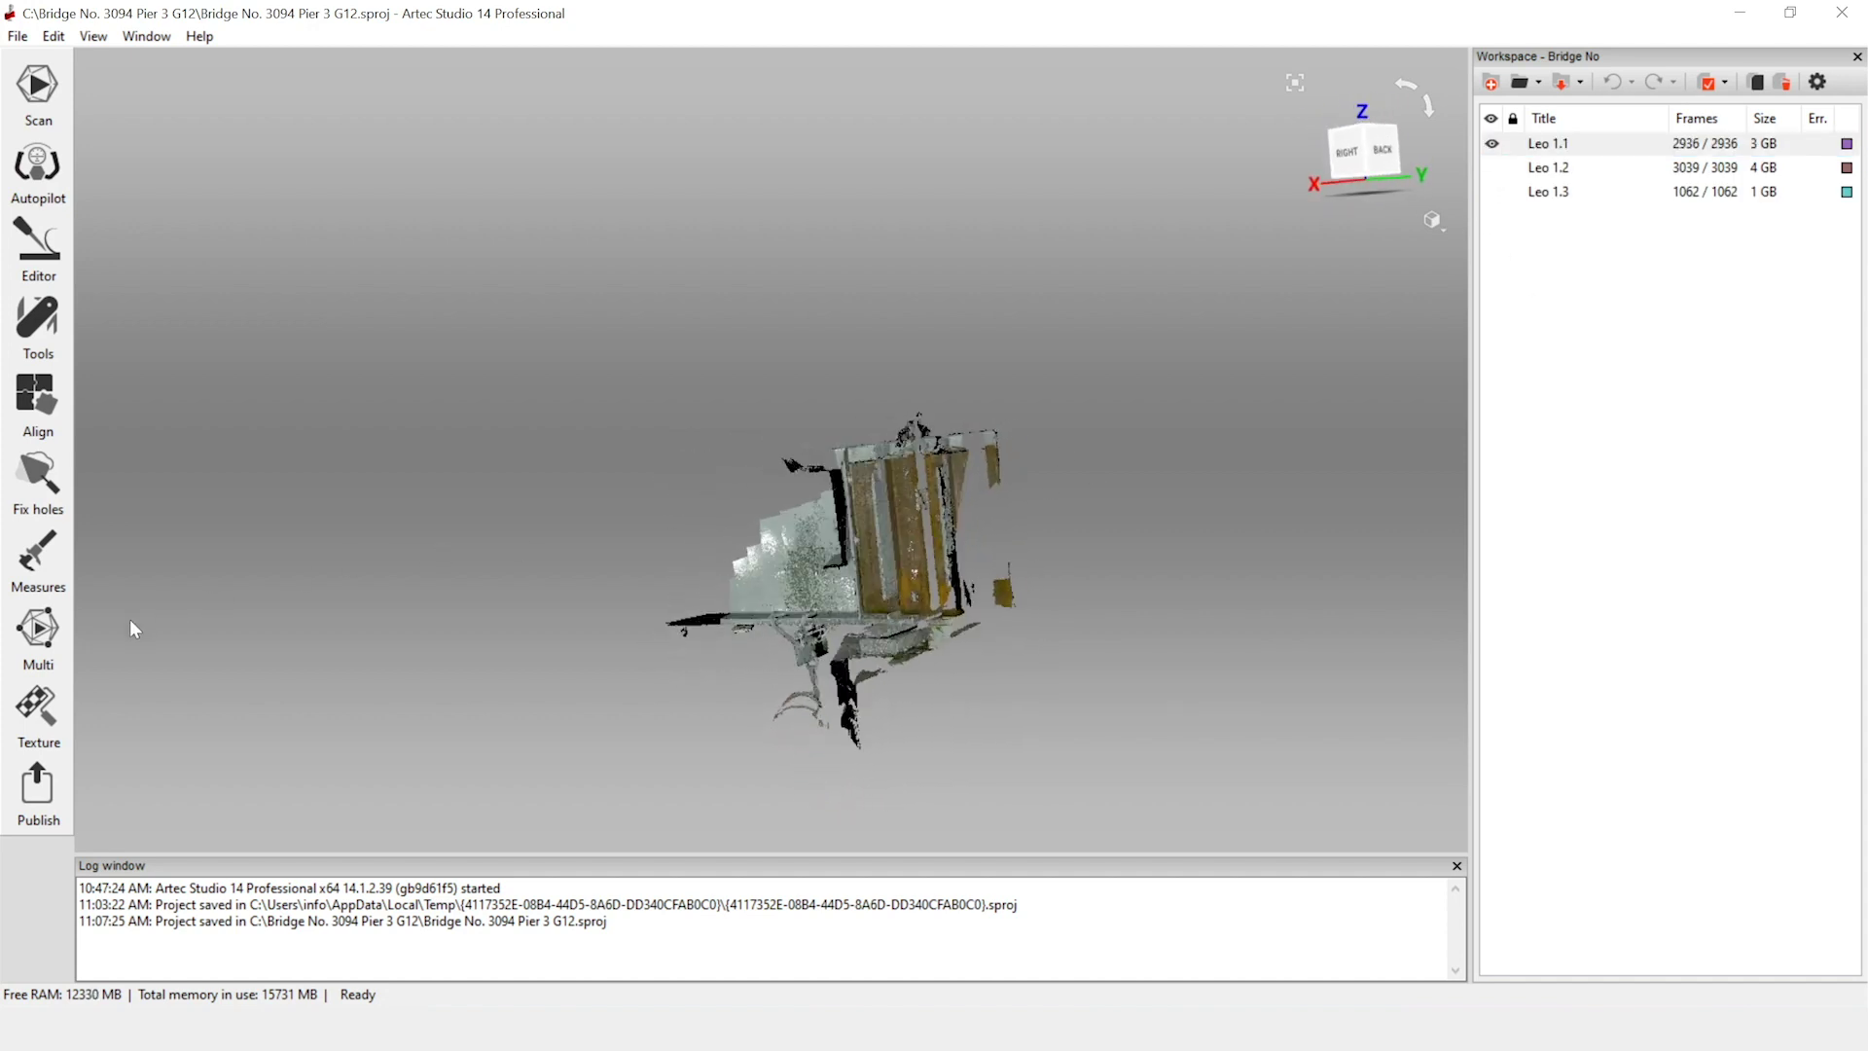
left_click(1491, 144)
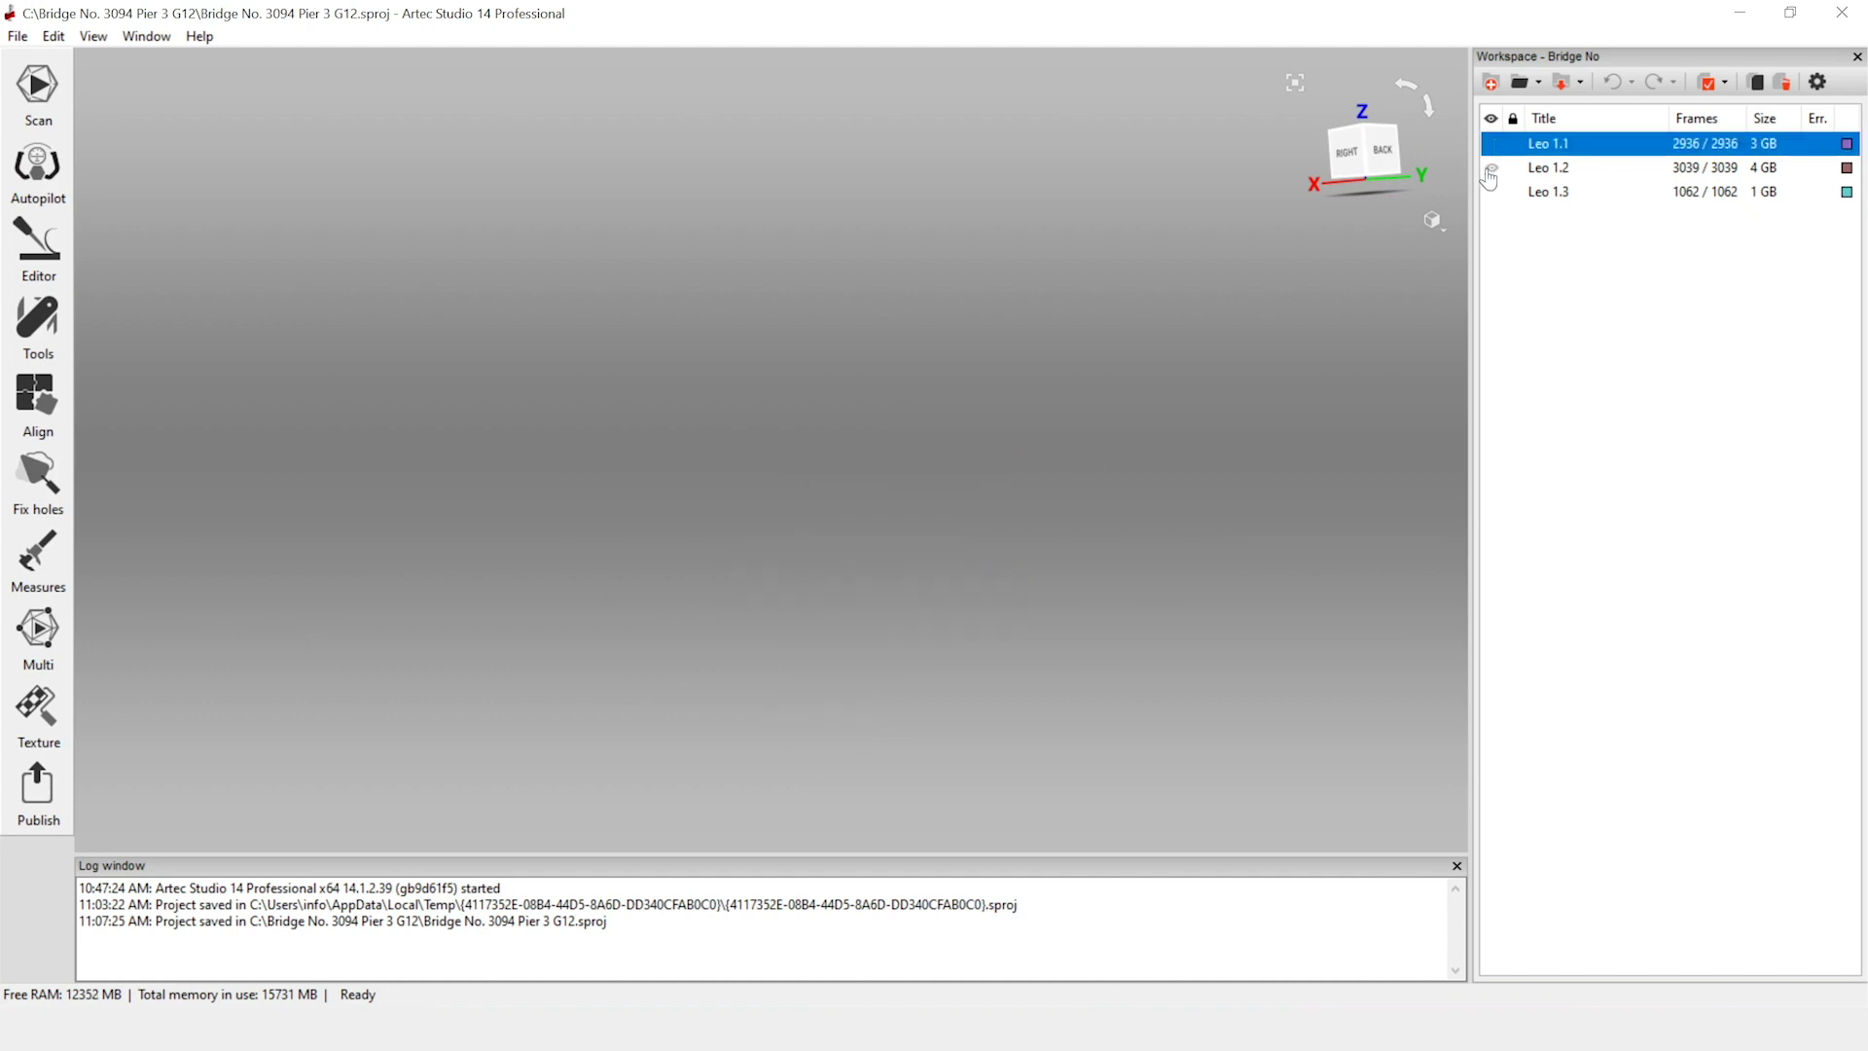
left_click(1491, 168)
left_click_drag(1222, 365, 1119, 516)
left_click(1492, 168)
left_click(1491, 192)
mouse_move(1065, 576)
left_mouse_down()
mouse_move(985, 597)
mouse_move(1037, 599)
left_mouse_up()
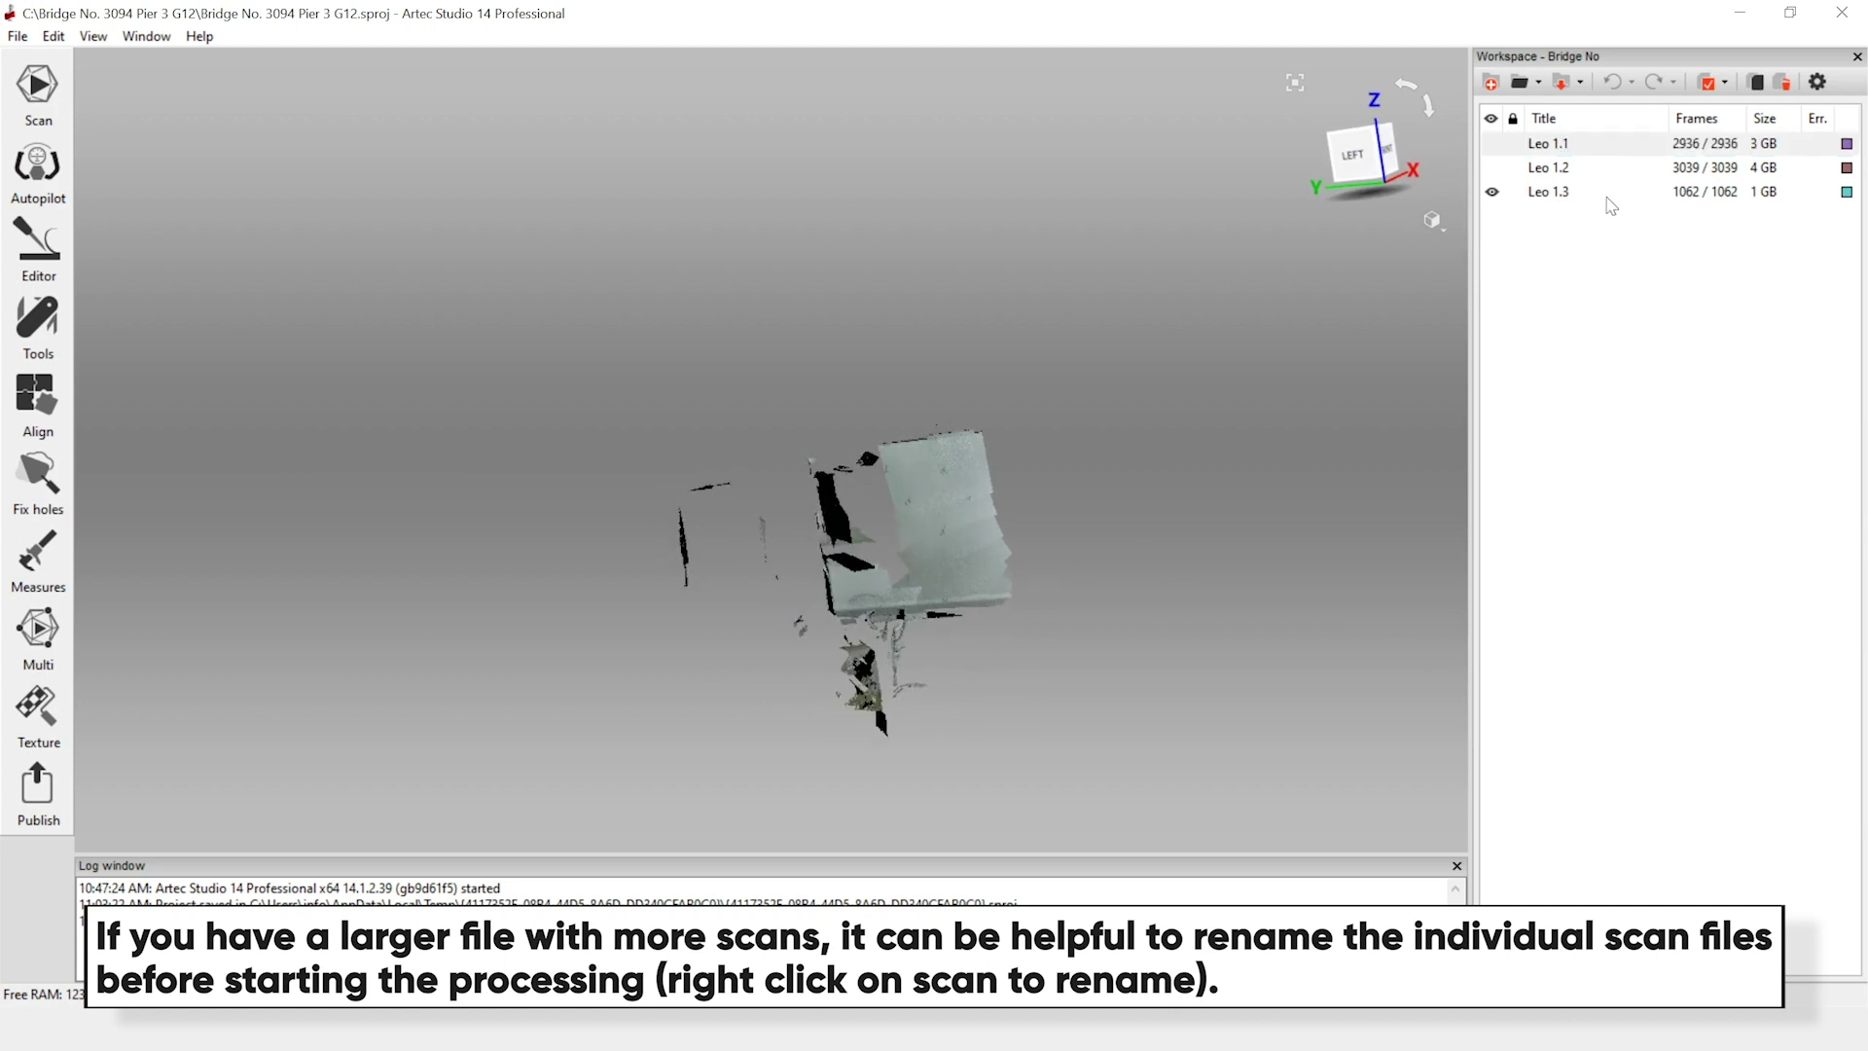
left_click(1492, 194)
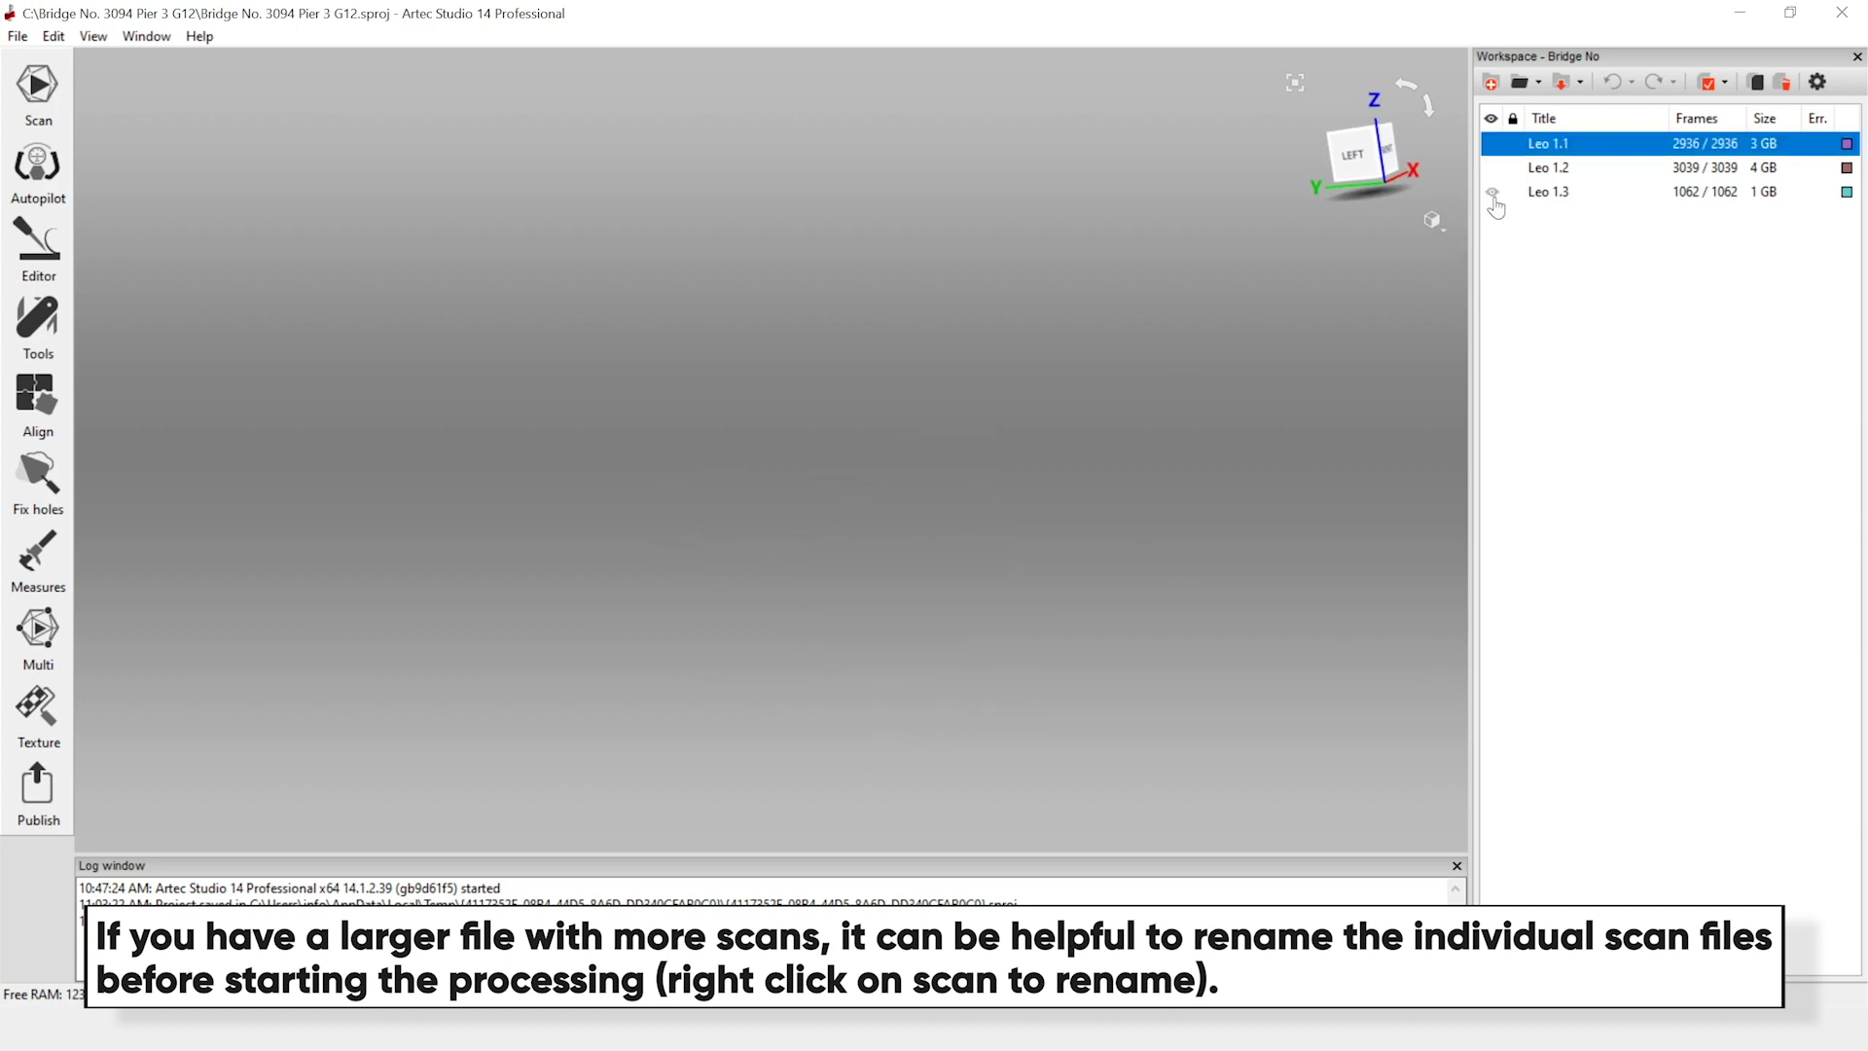
left_click(1492, 120)
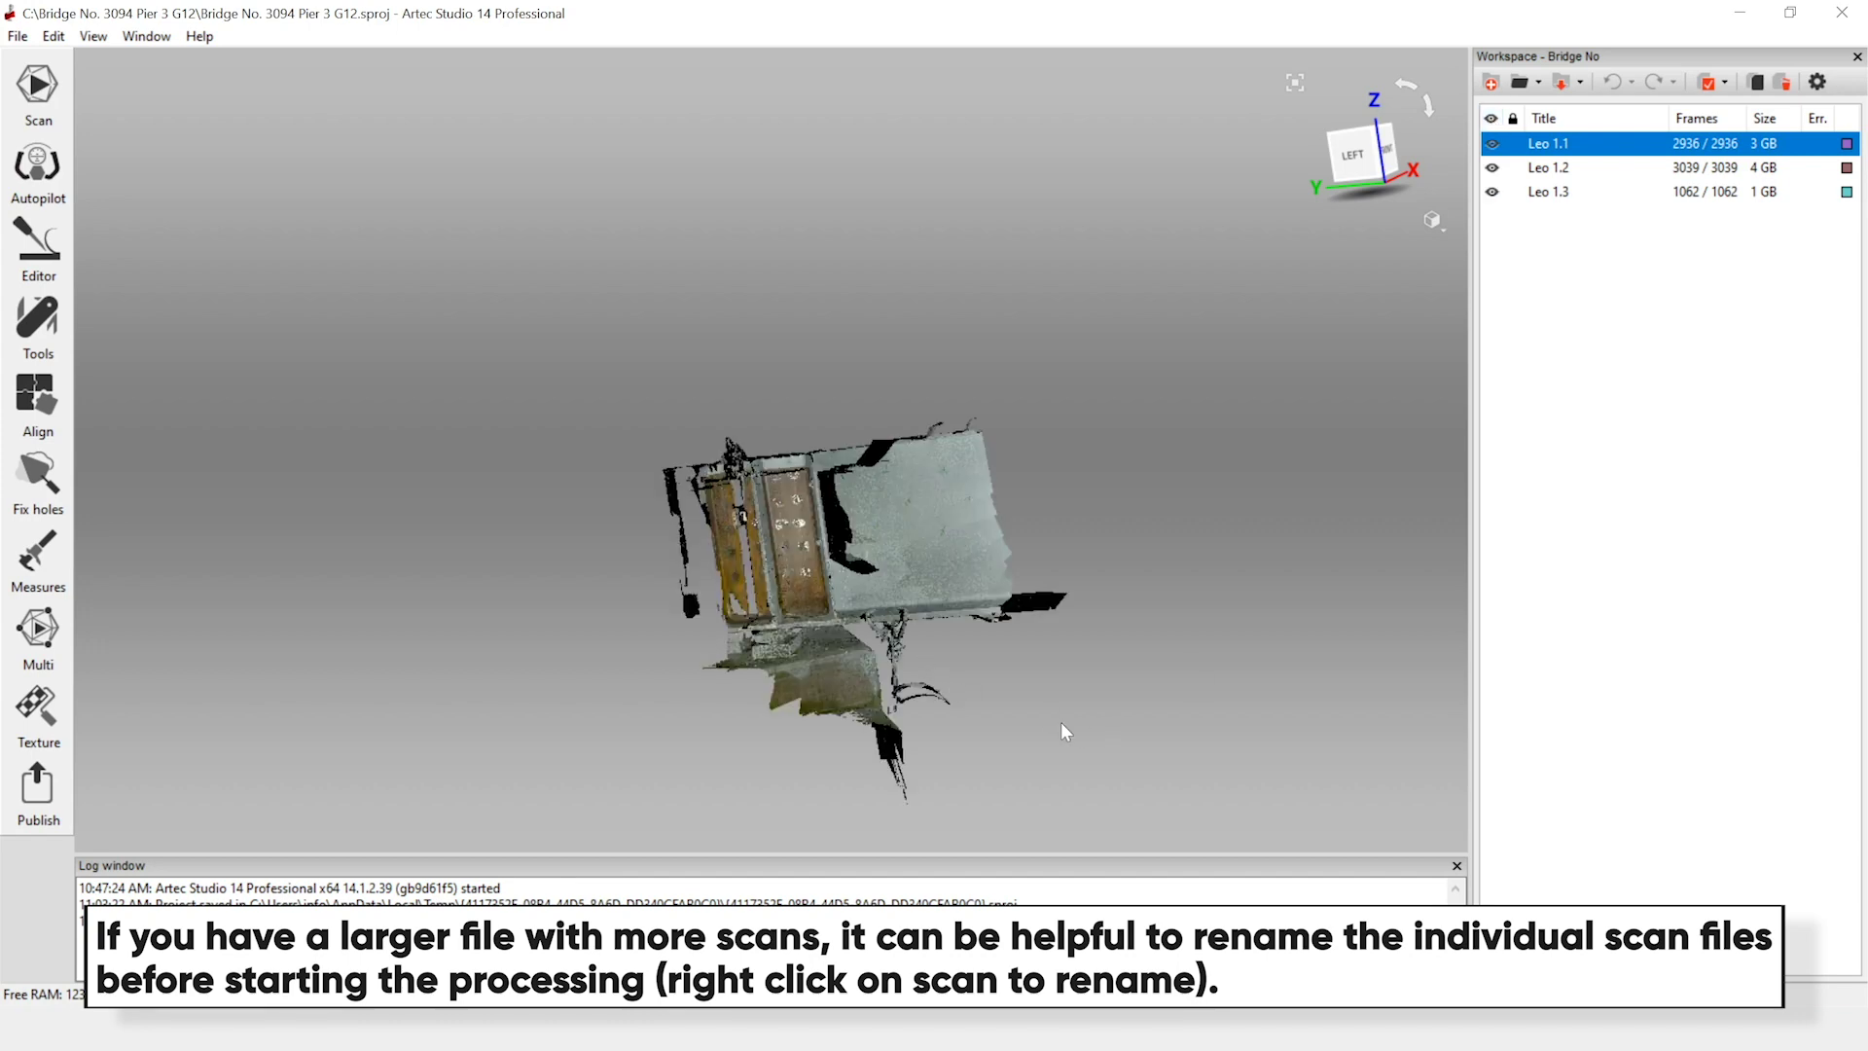
- Examine the combined girder scans from the underside, back and both sides for stray surfaces that do not belong to the girder
left_click_drag(1065, 732, 412, 566)
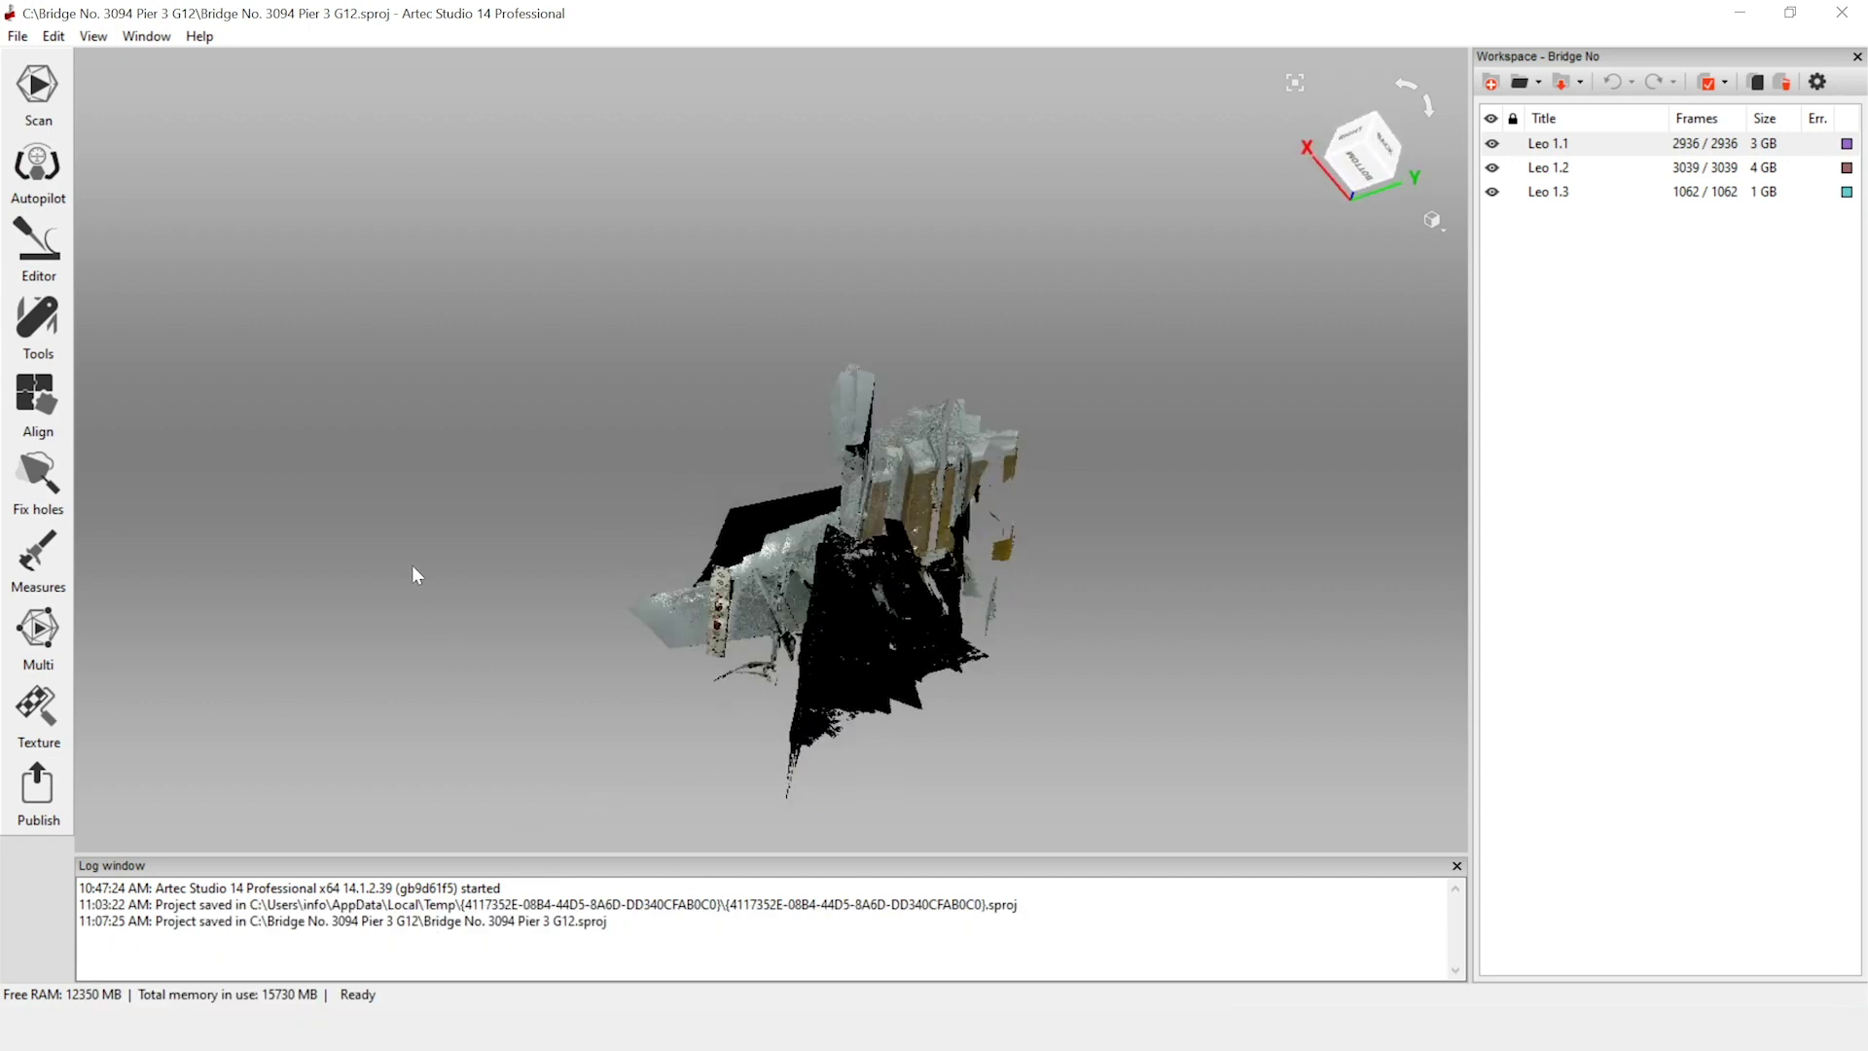
left_click_drag(724, 642, 797, 738)
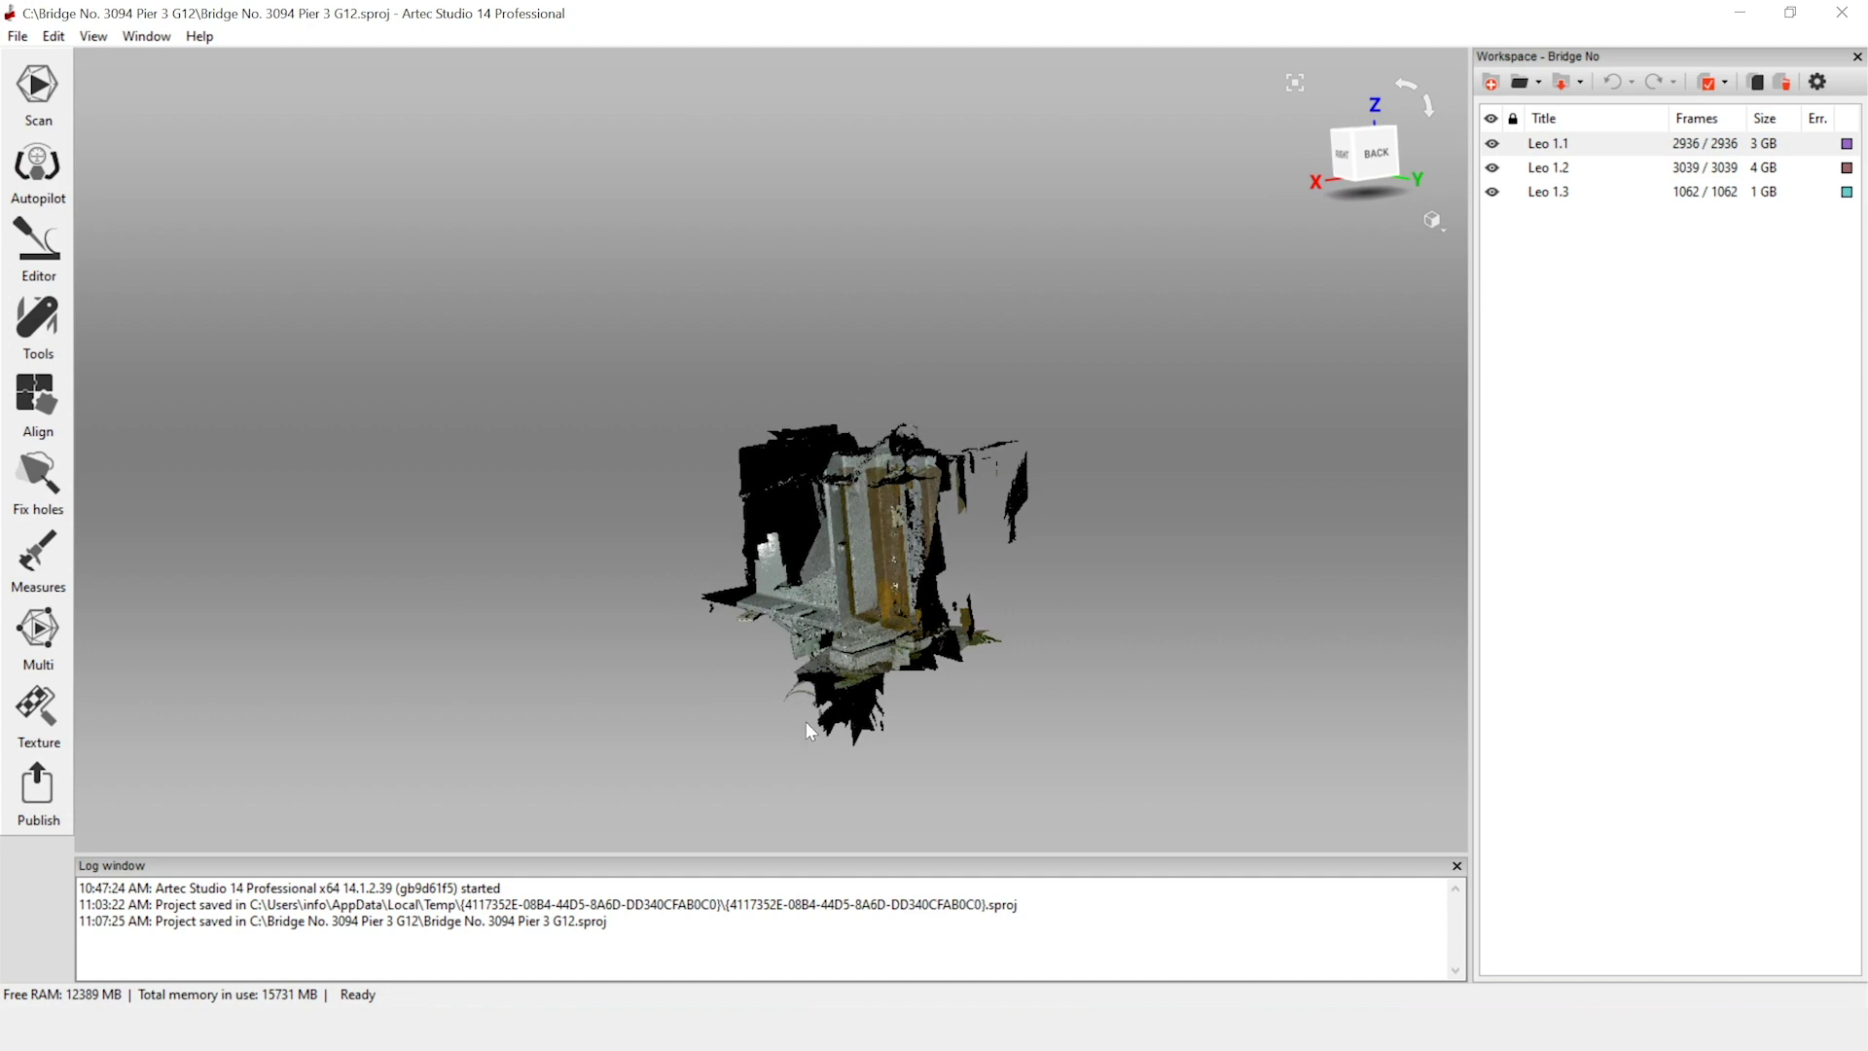
left_click_drag(757, 644, 1034, 664)
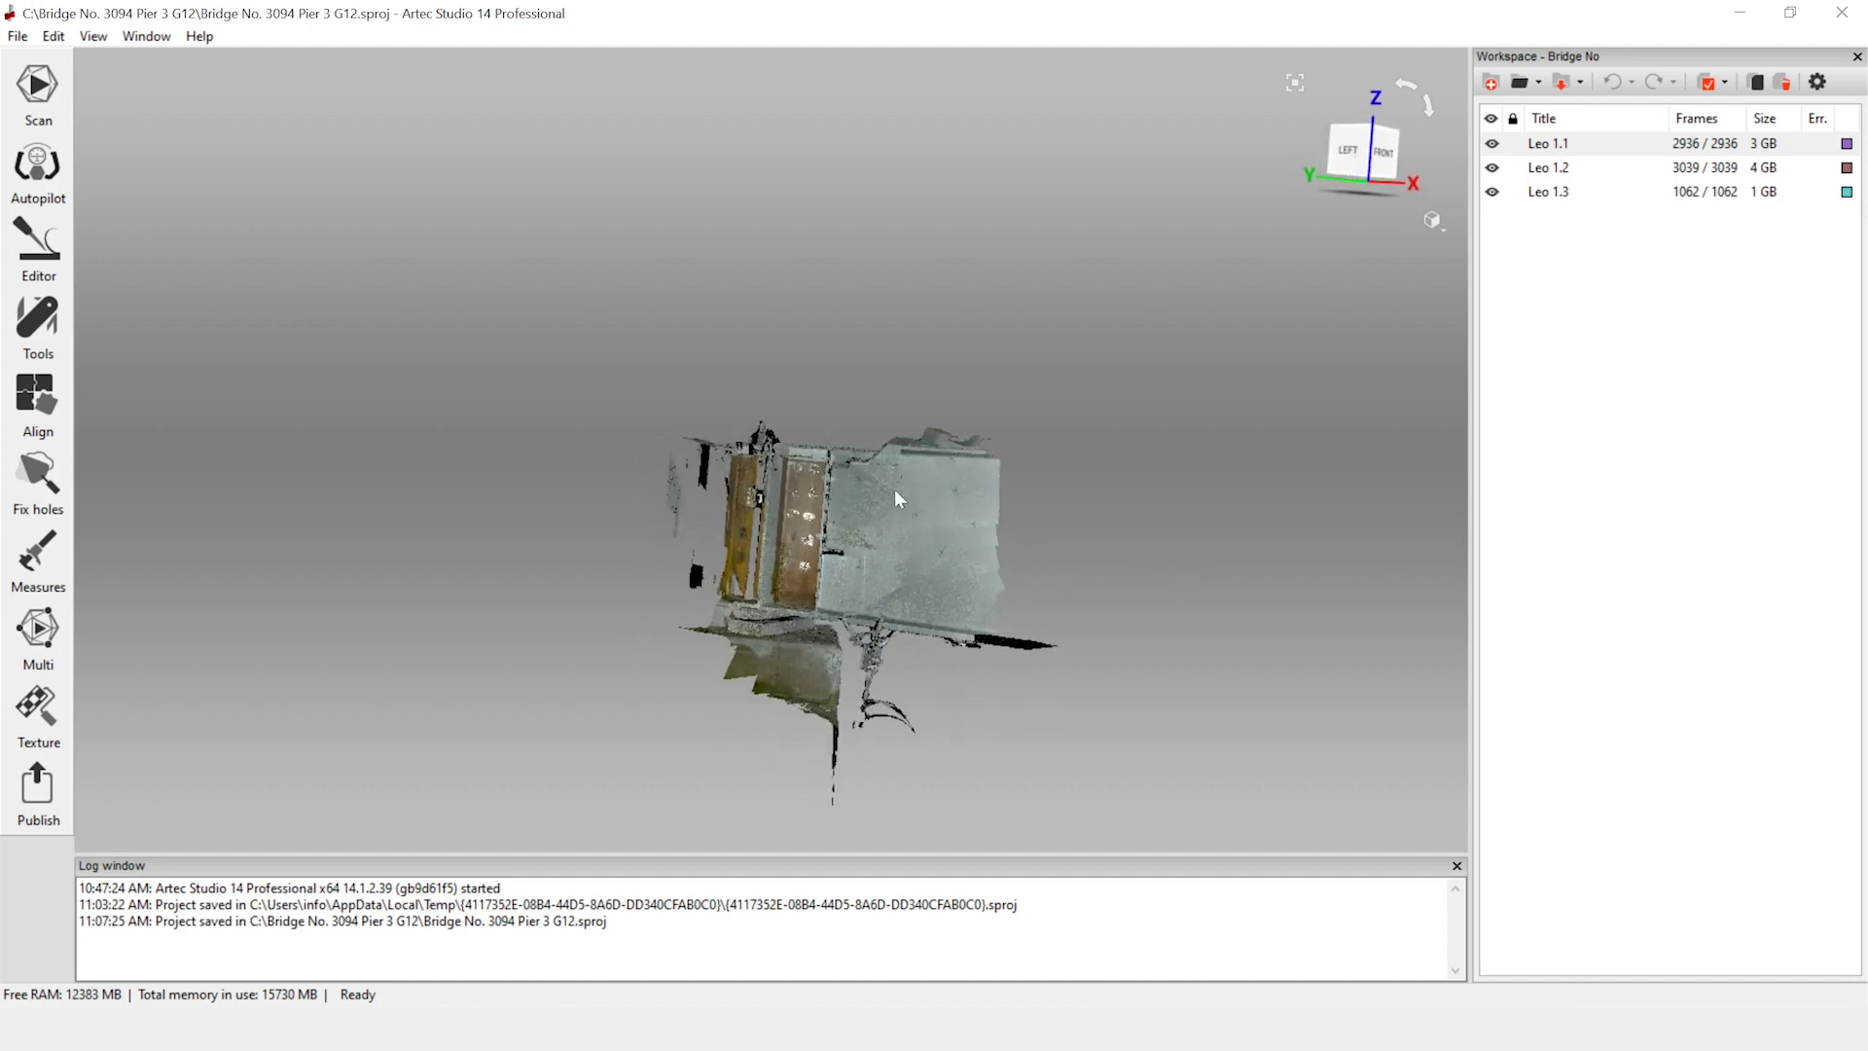
left_click_drag(906, 565, 572, 572)
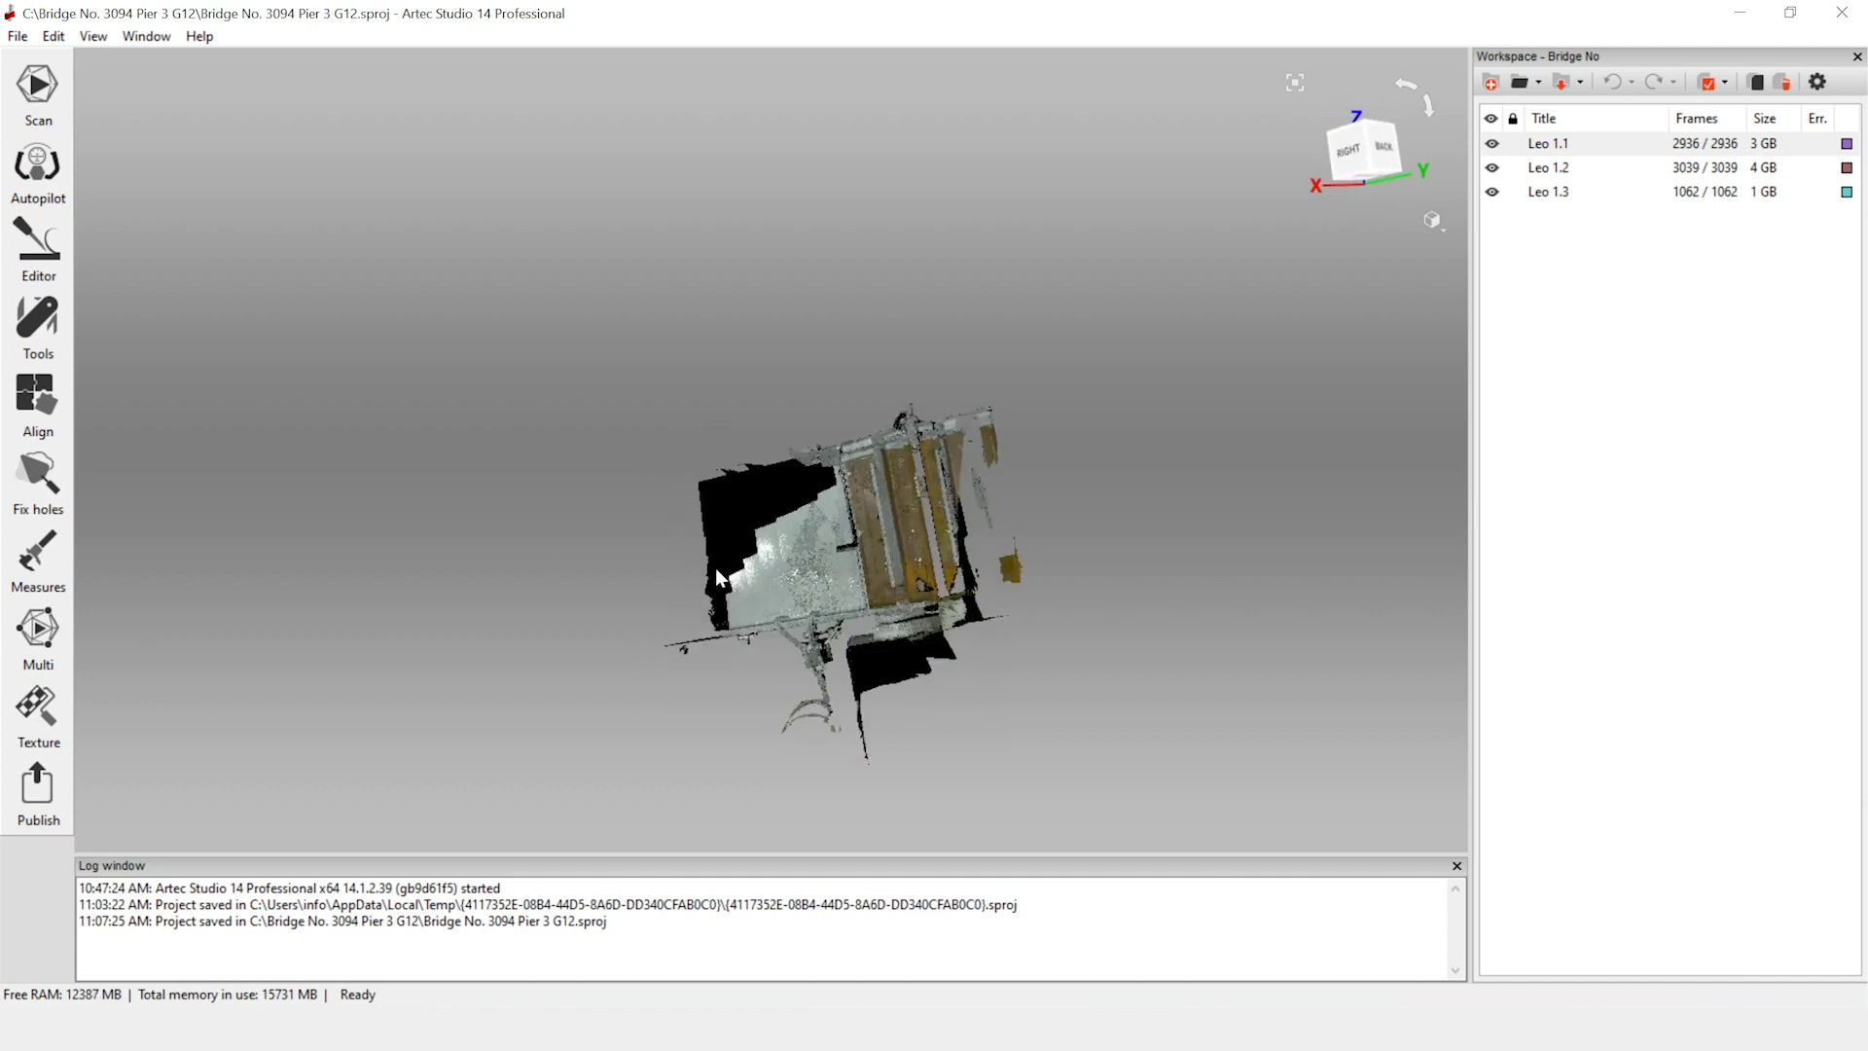
left_click_drag(751, 668, 928, 708)
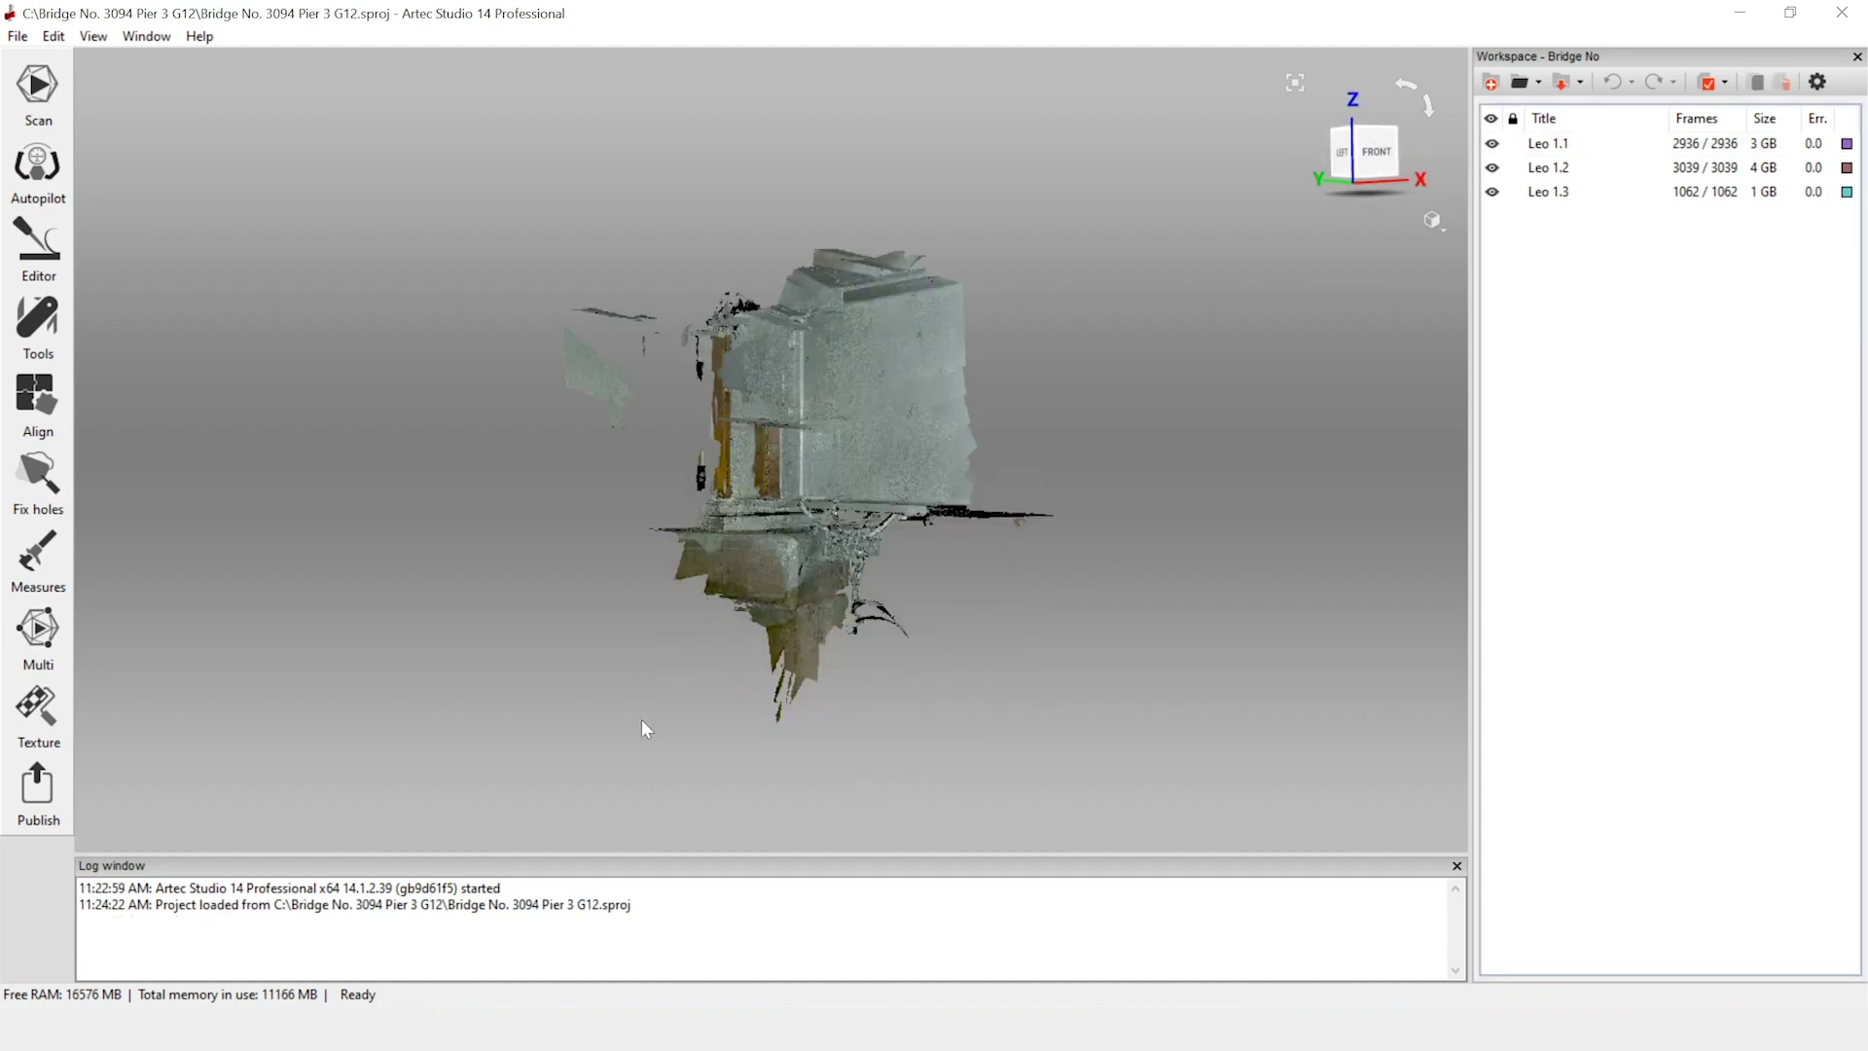
left_click_drag(643, 721, 826, 666)
left_click_drag(629, 625, 1076, 680)
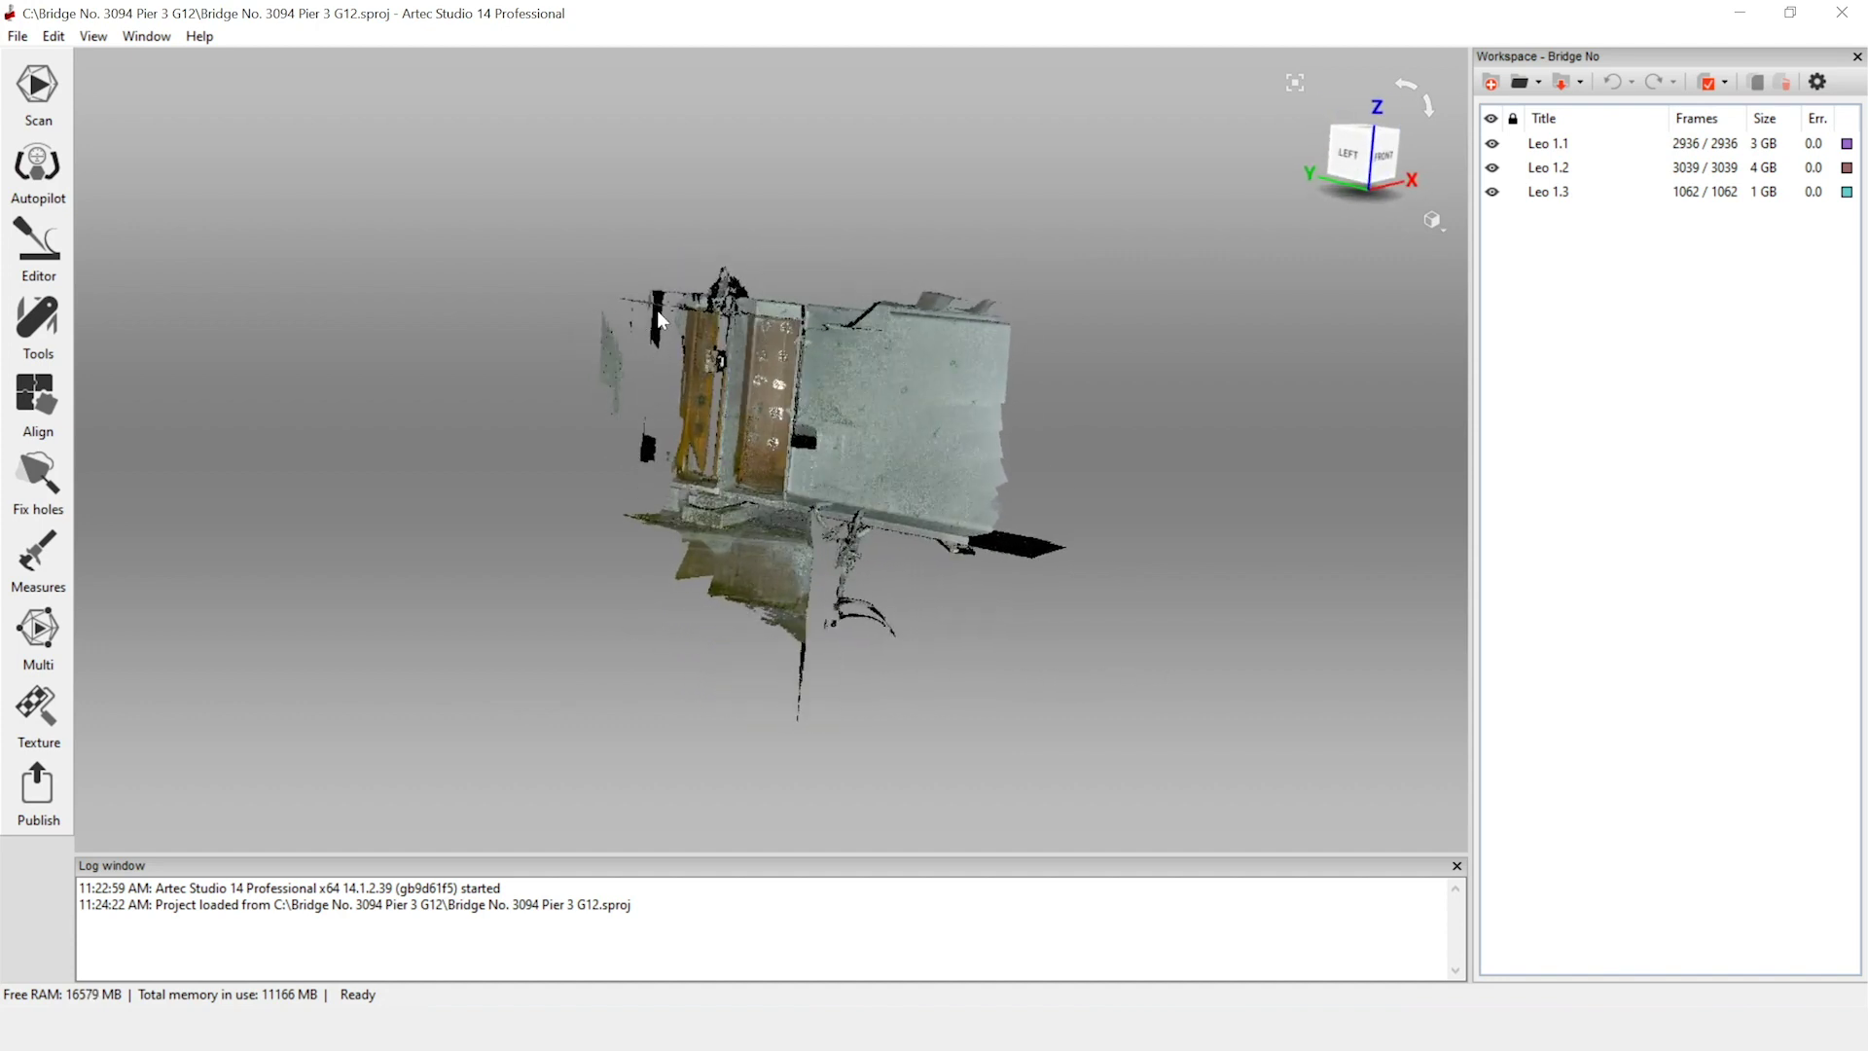
mouse_move(658, 634)
left_mouse_down()
mouse_move(755, 680)
mouse_move(673, 628)
mouse_move(680, 613)
left_mouse_up()
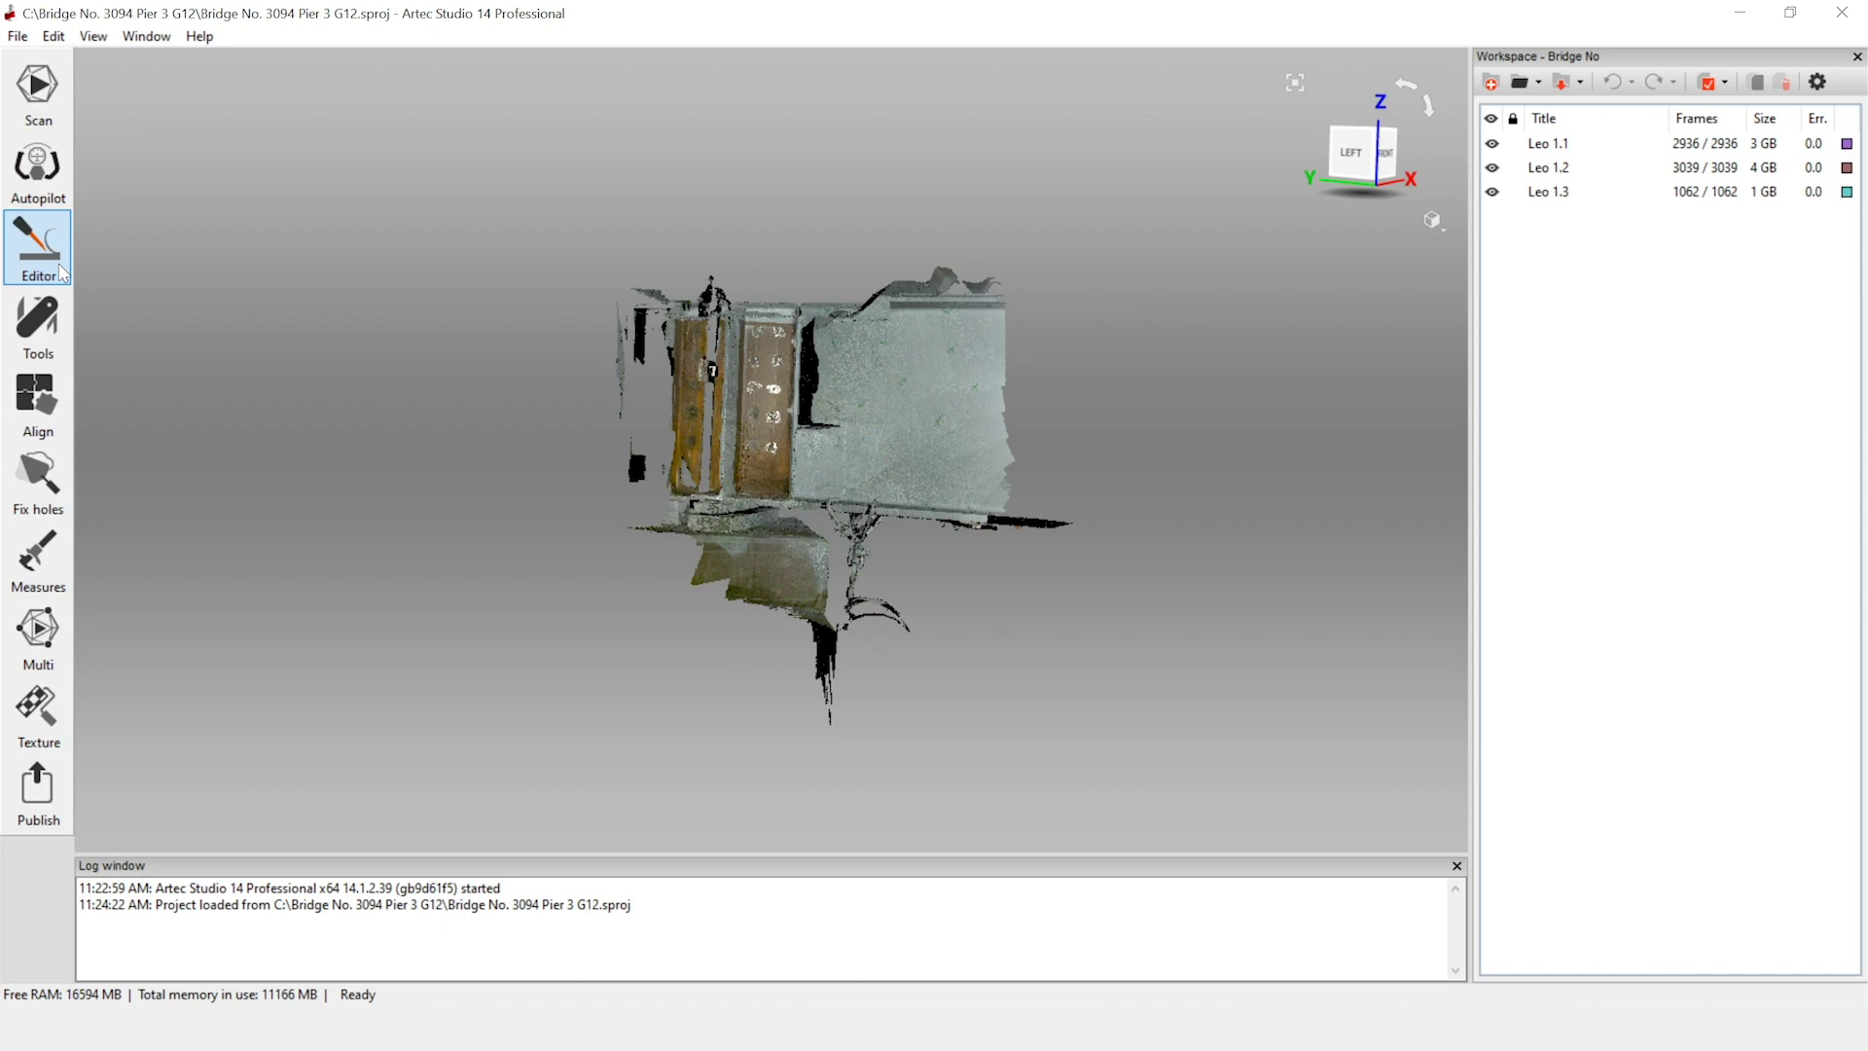
- With the Eraser's rectangular selection, erase the stray data below the pier and the loose fragments beyond the girder's rusted end
left_click(60, 273)
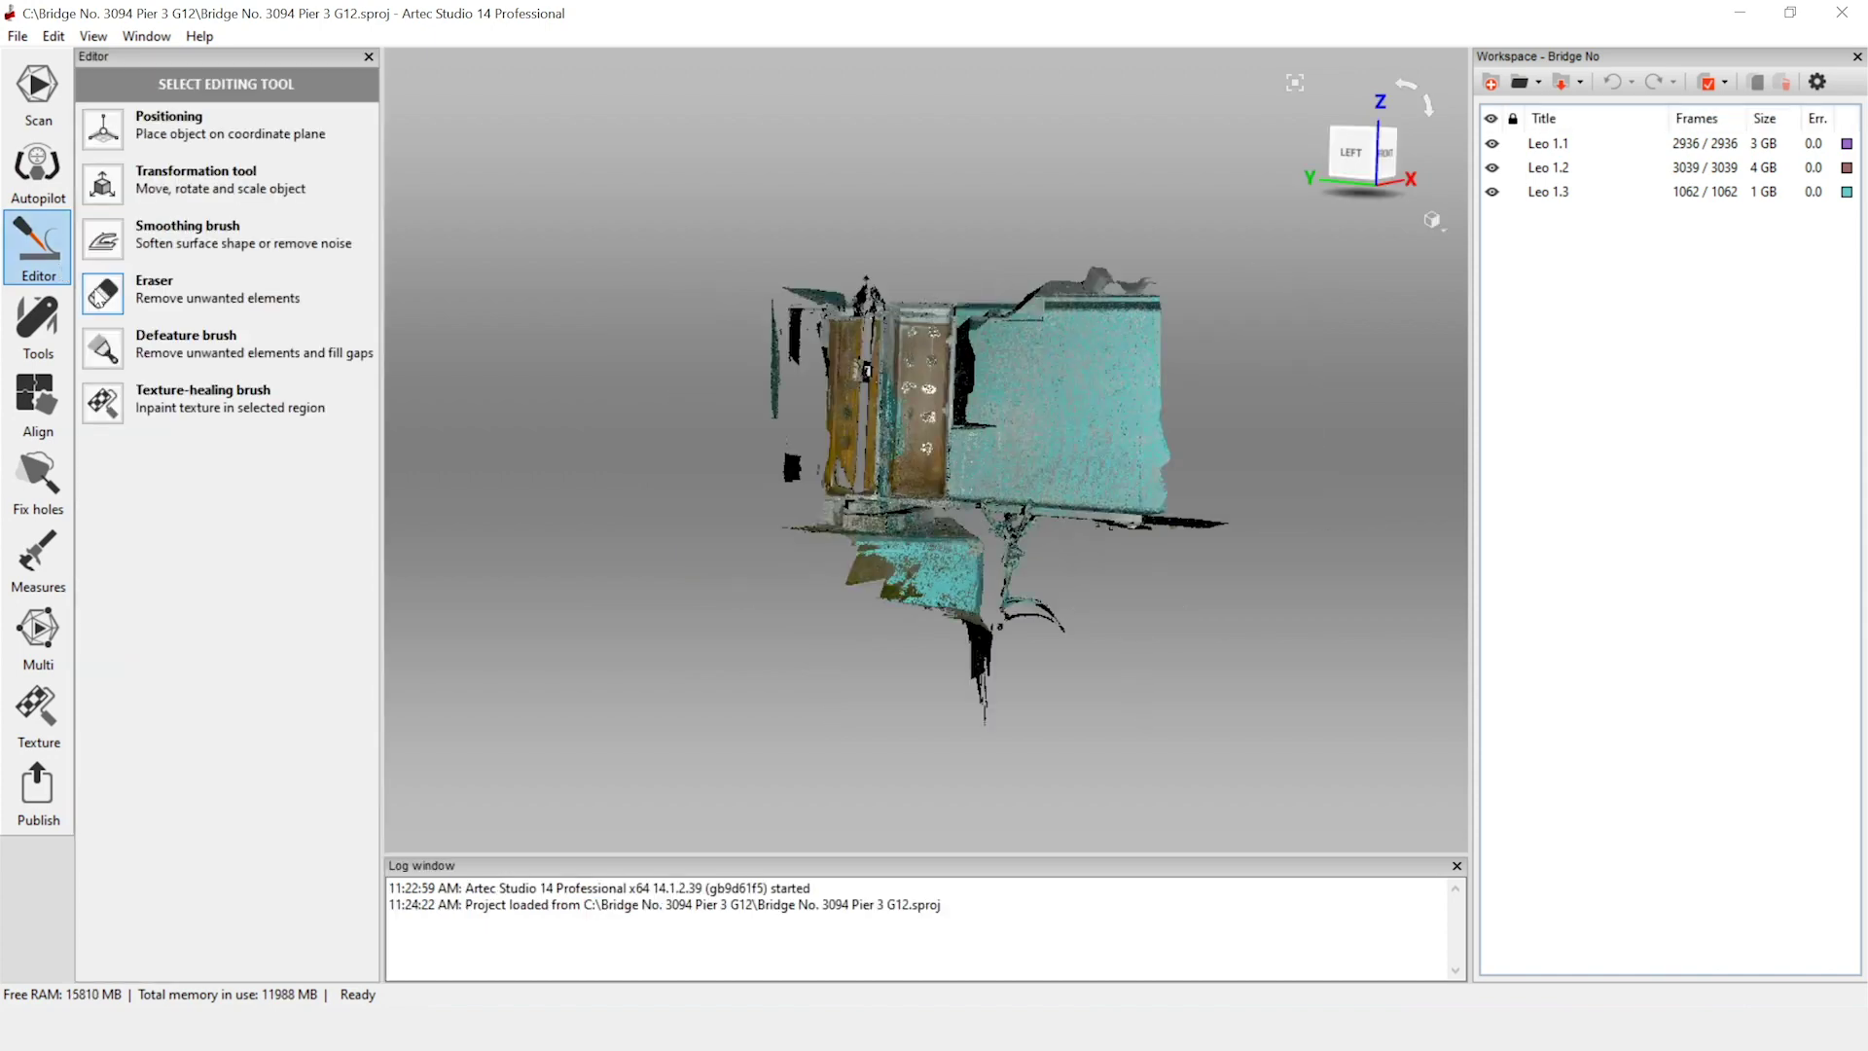
left_click(102, 292)
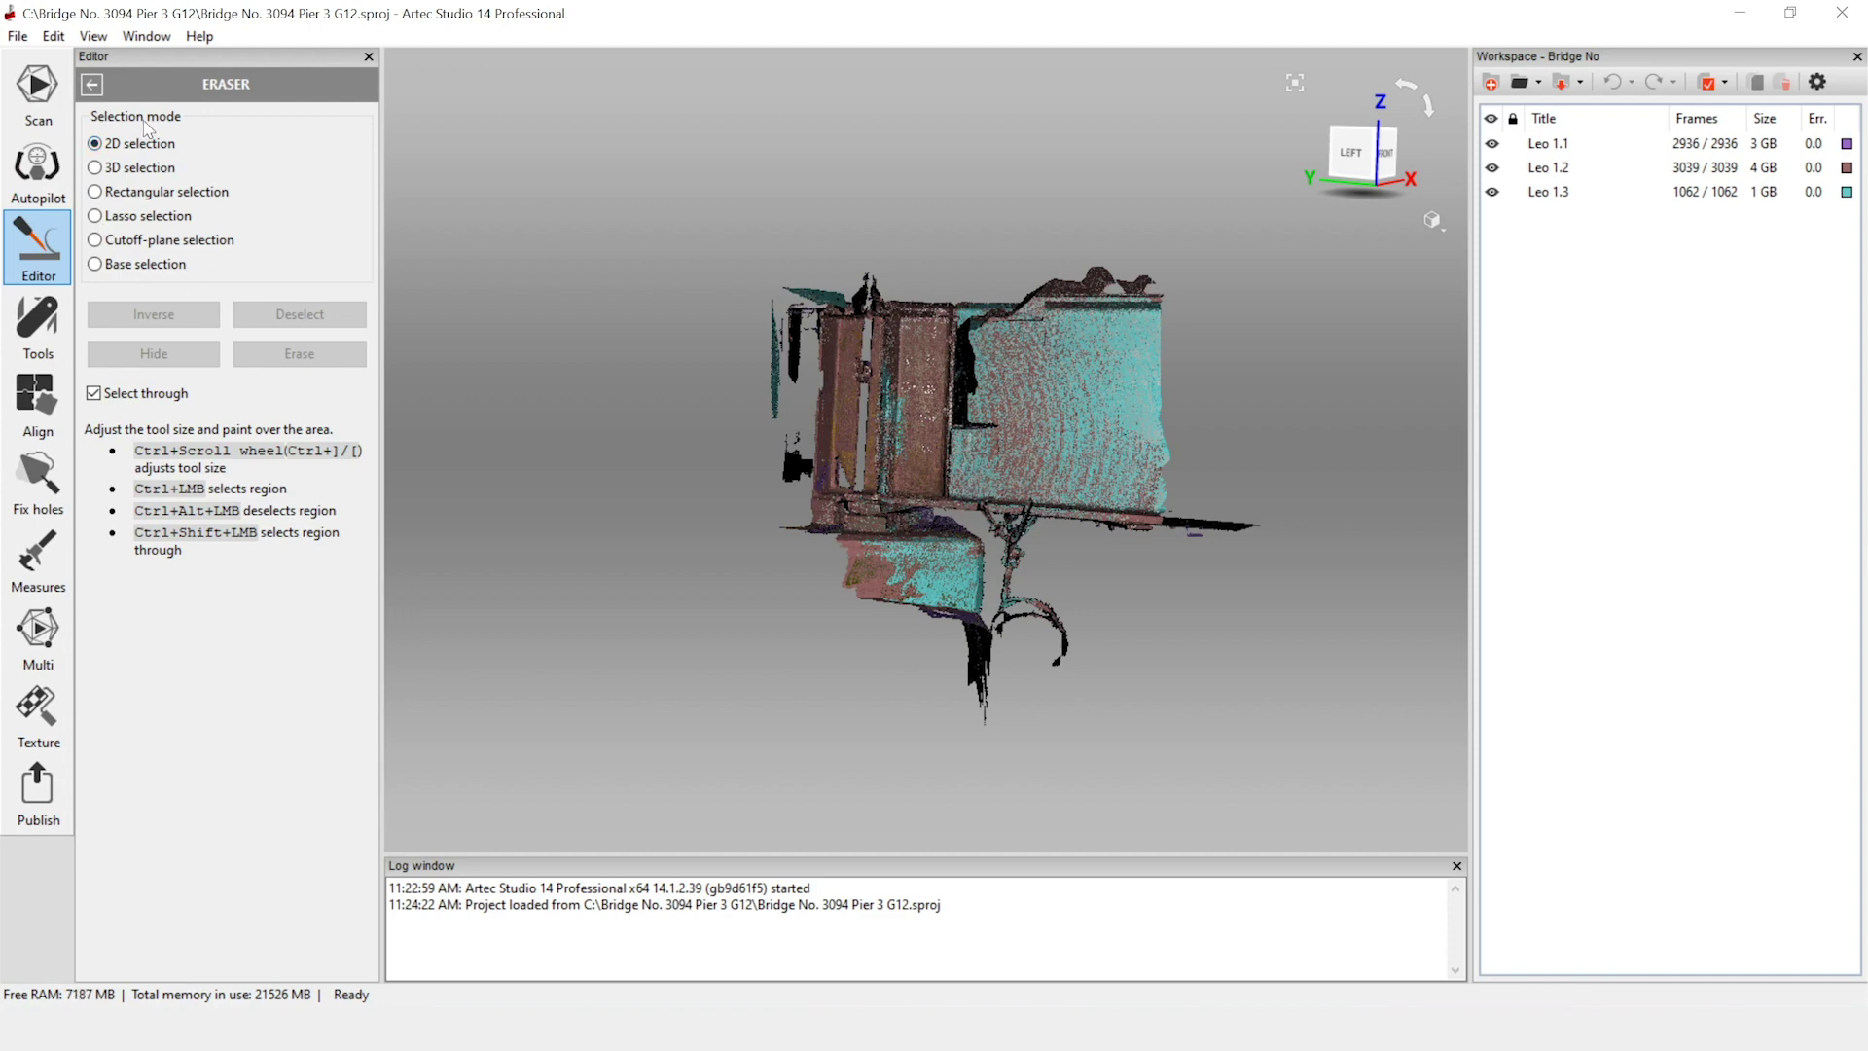
left_click(123, 200)
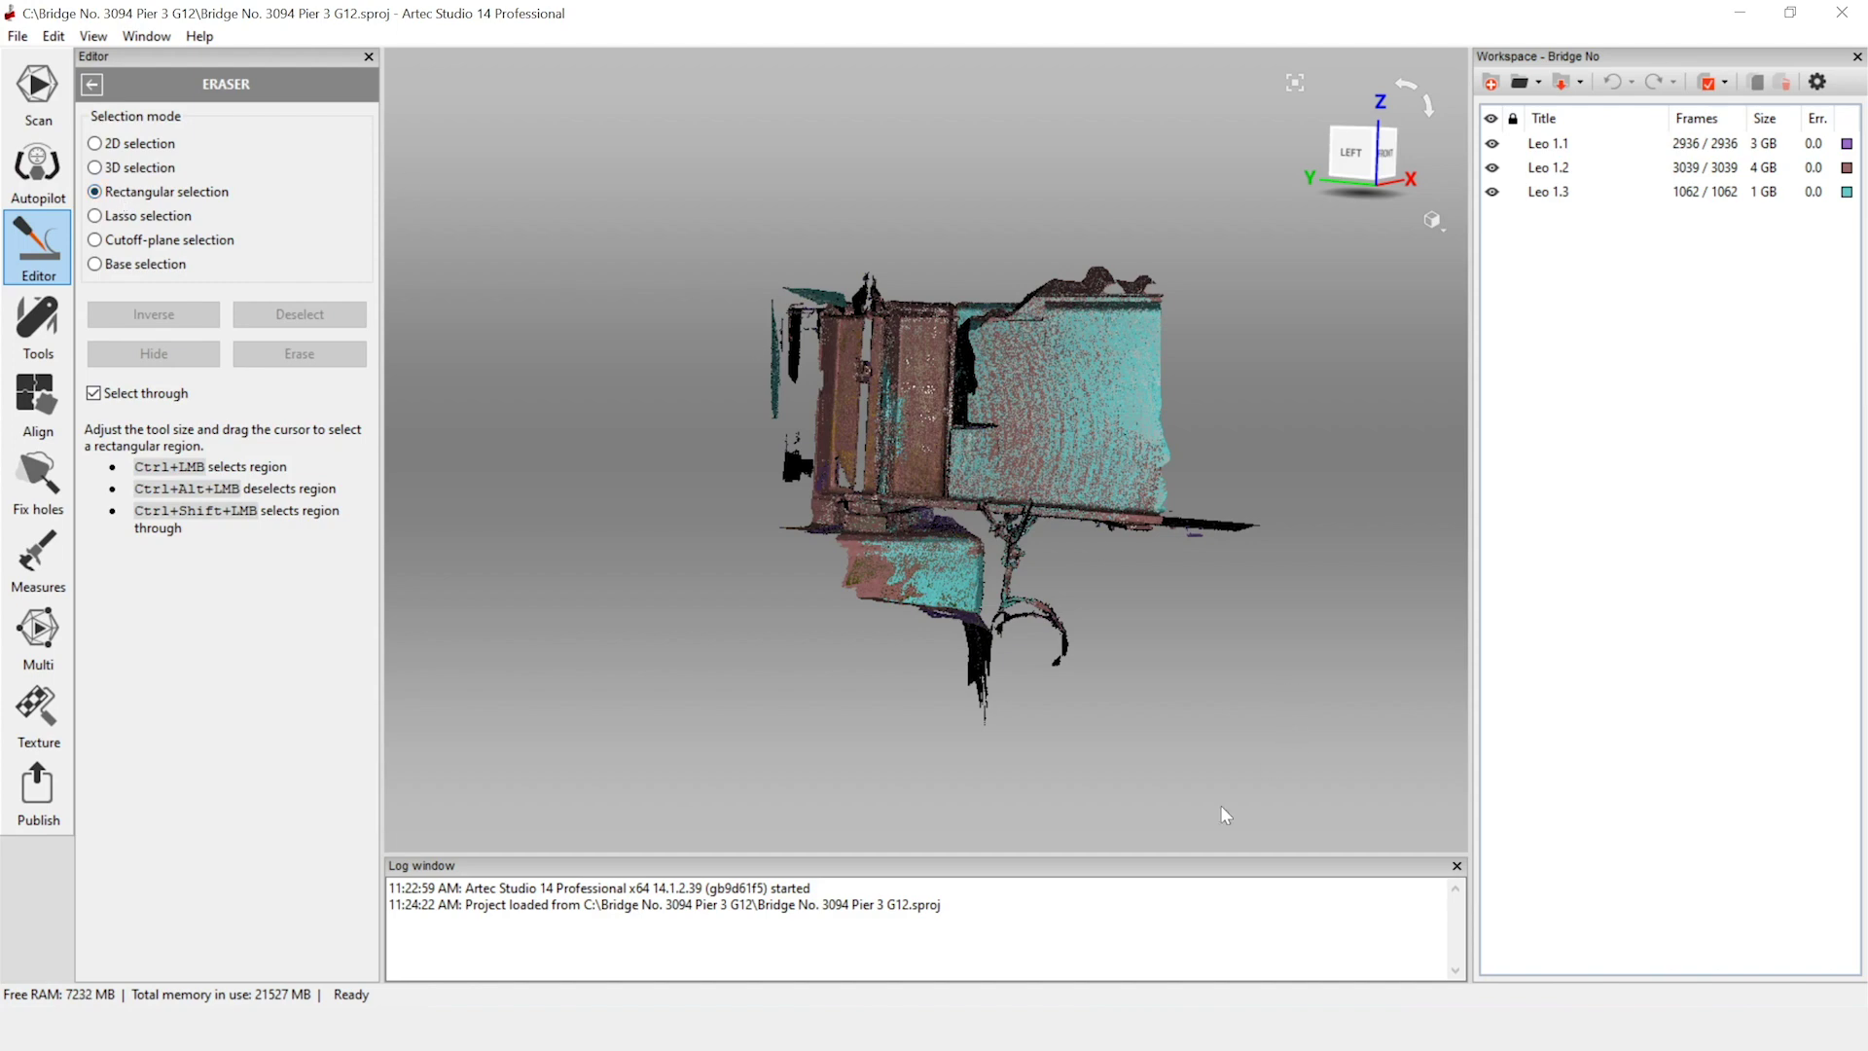
left_click_drag(1153, 751, 833, 611)
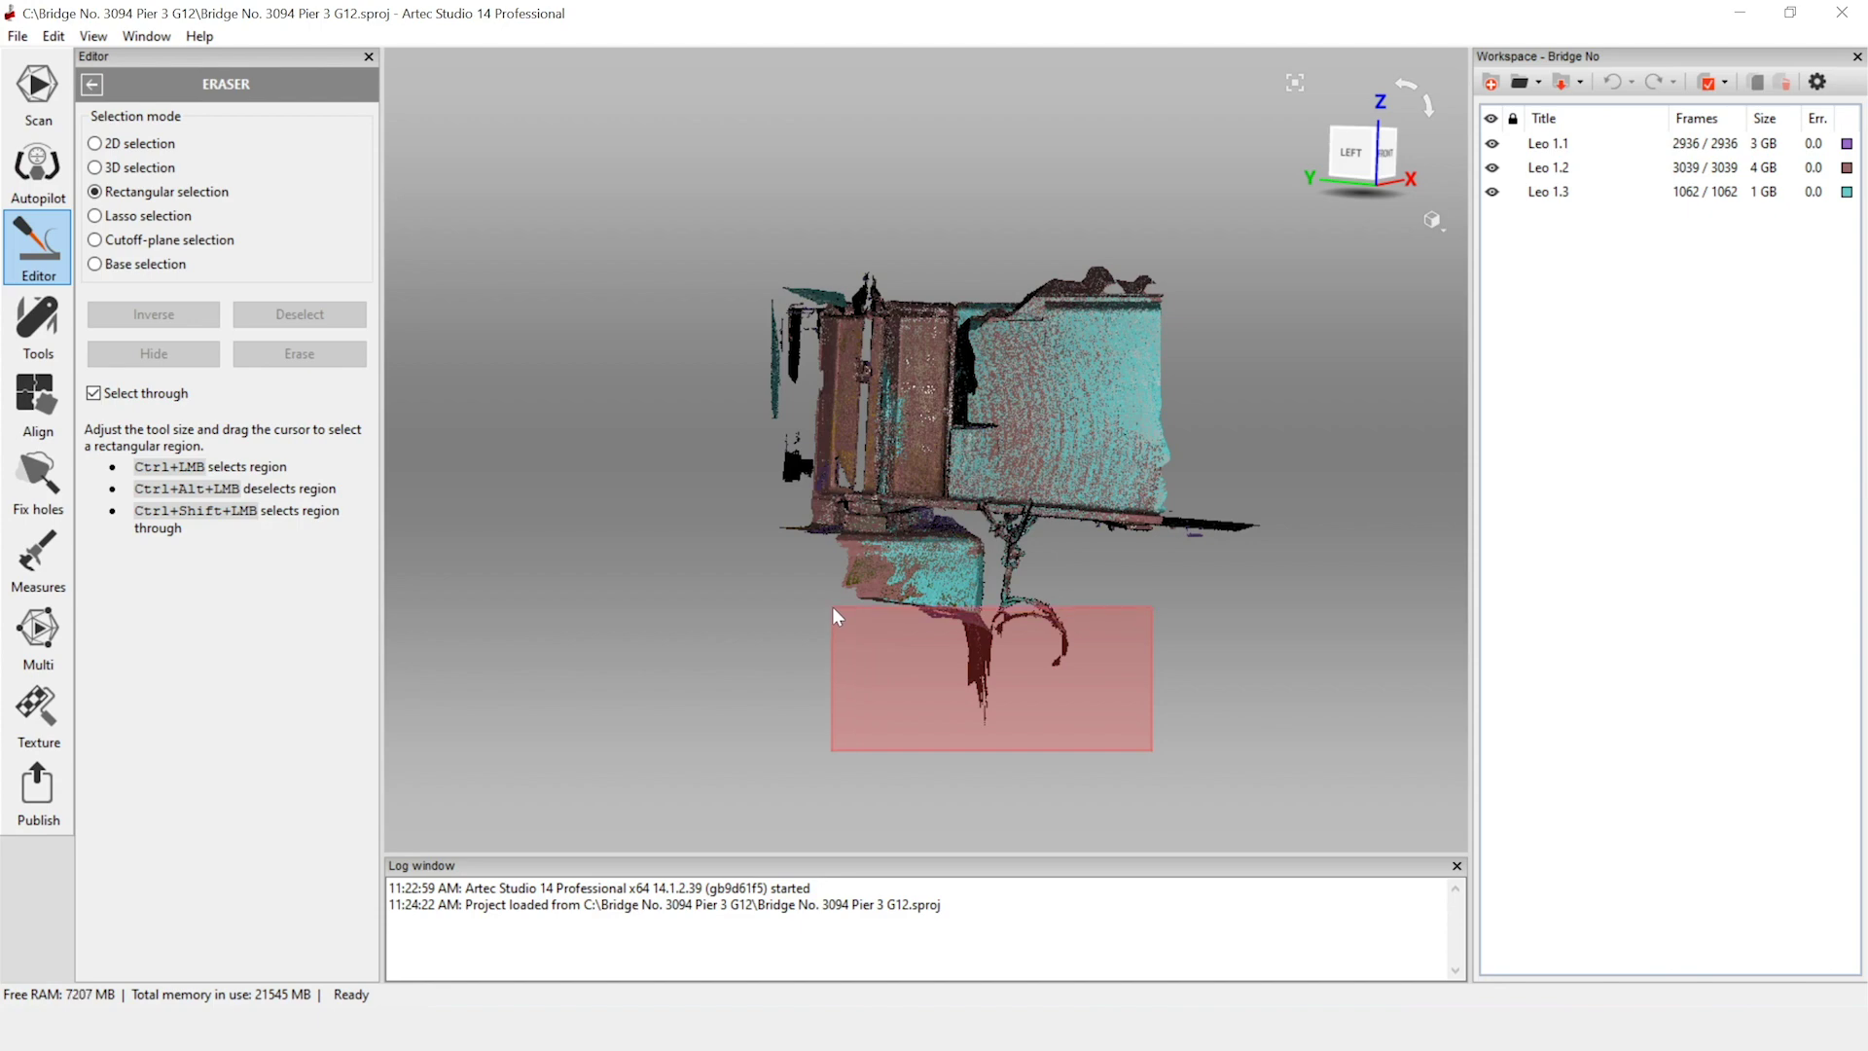
left_click_drag(832, 605, 832, 605)
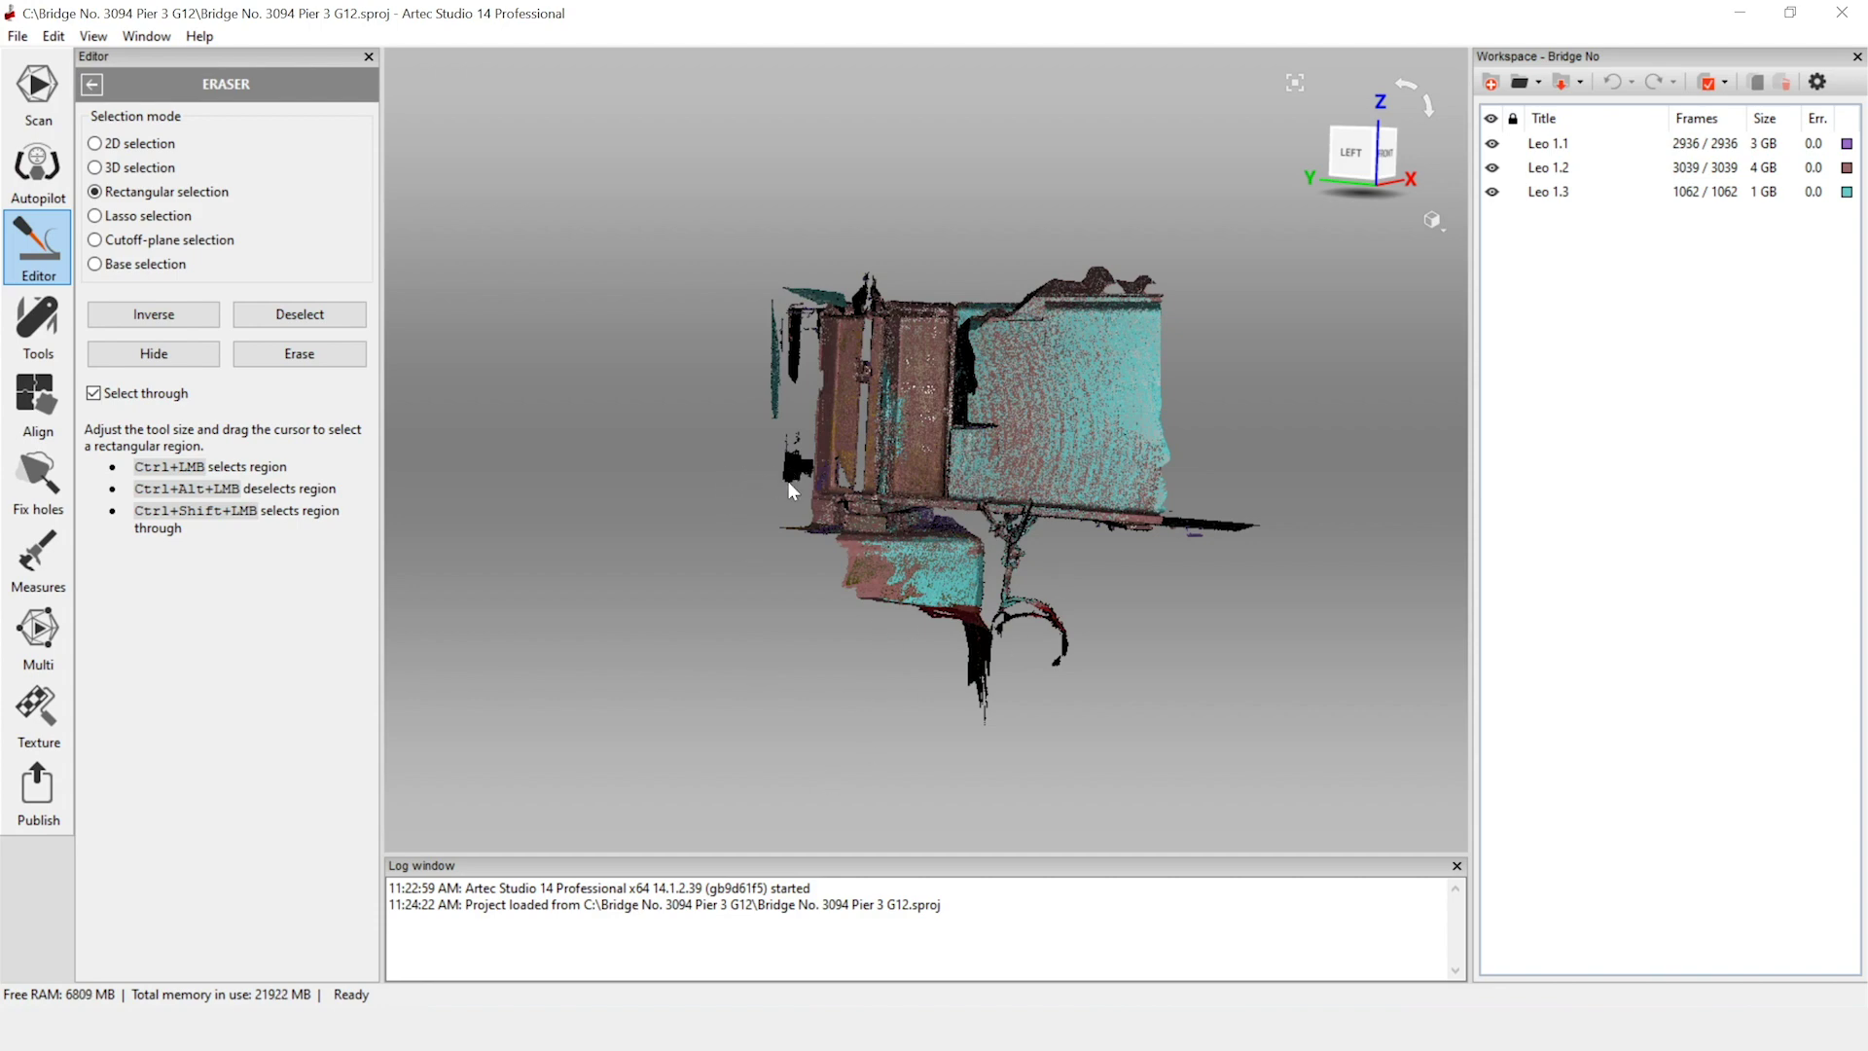
left_click_drag(803, 506, 587, 162)
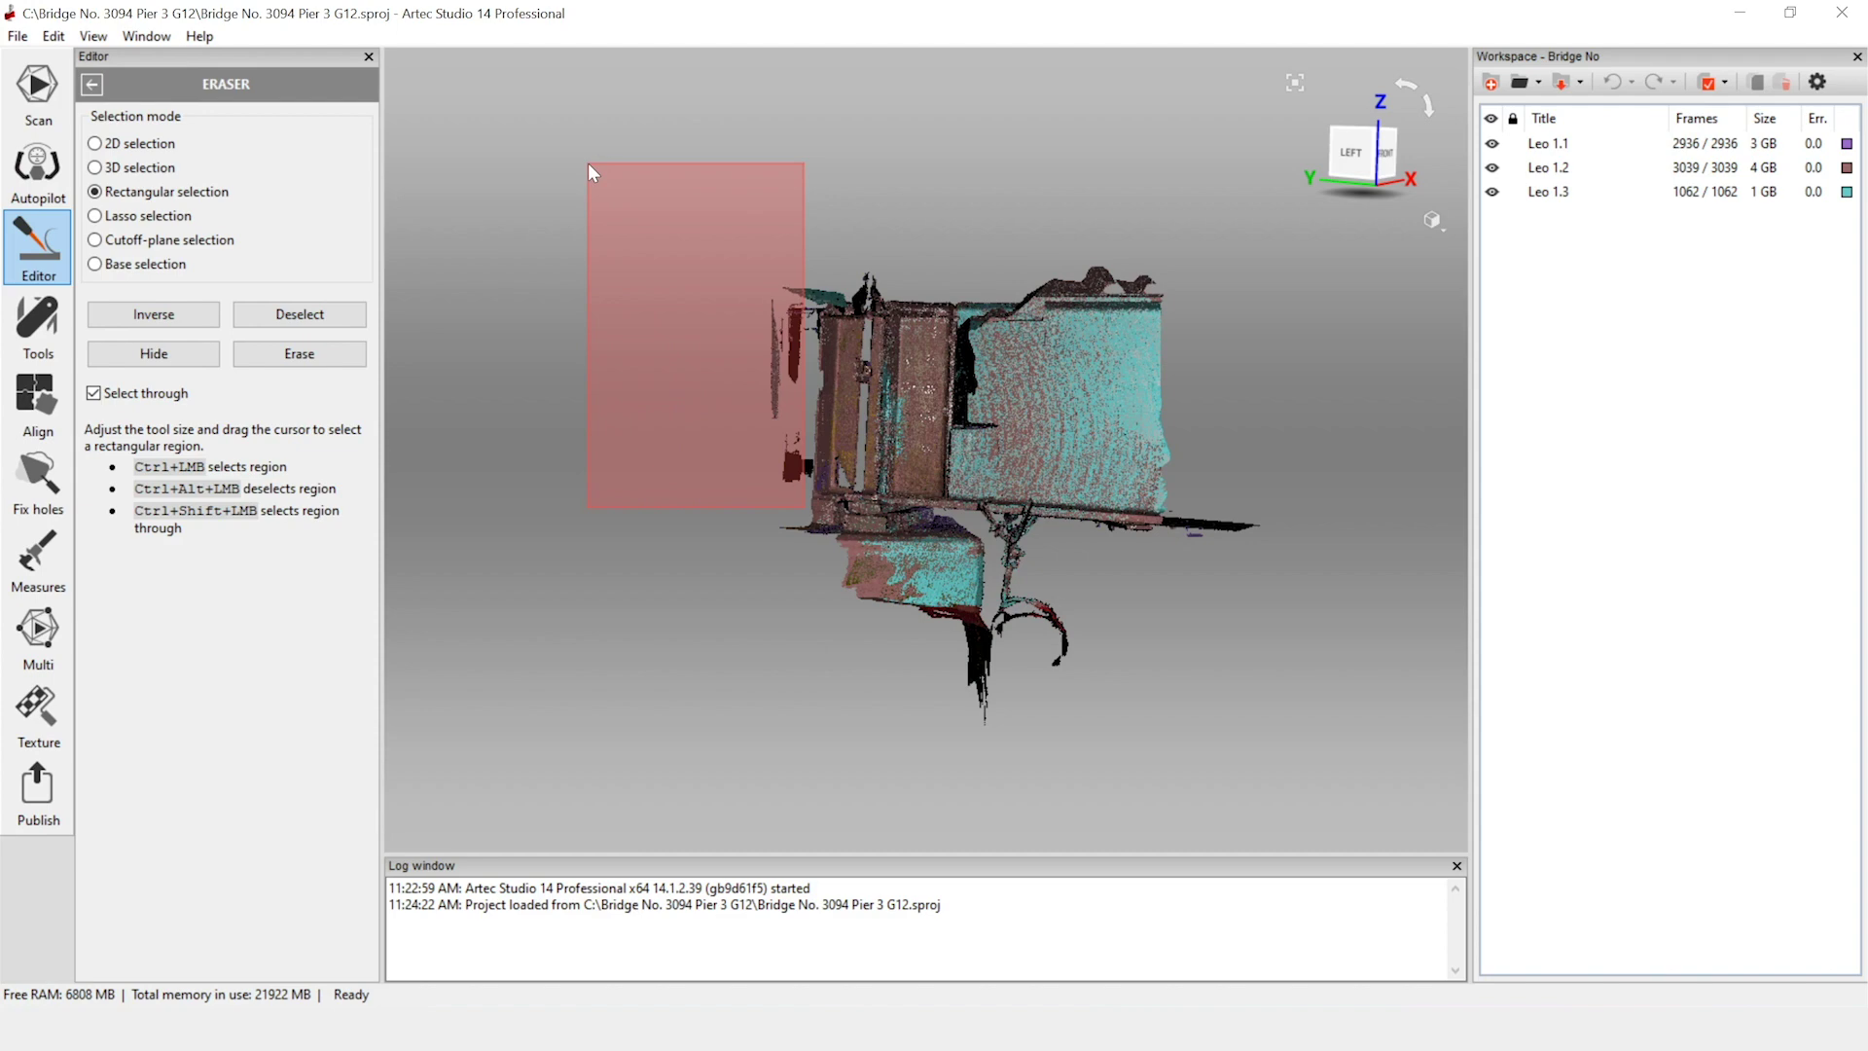
left_click(301, 356)
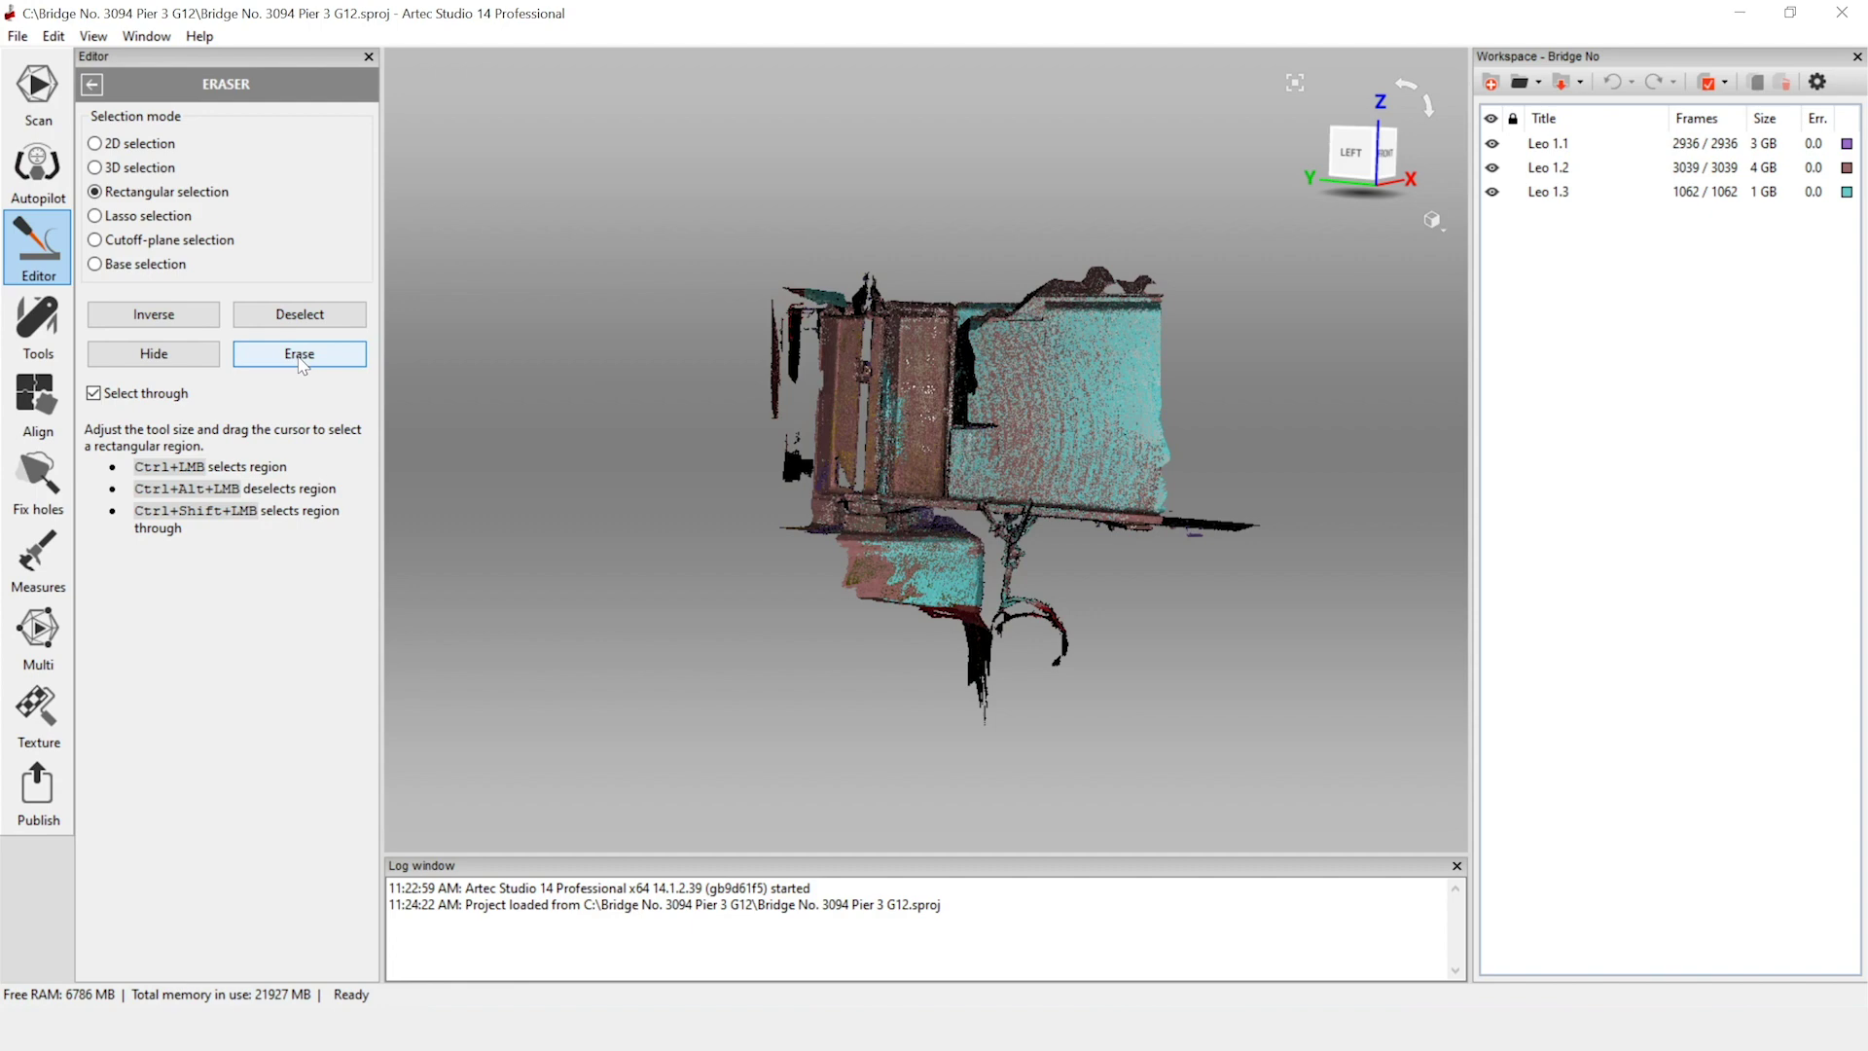
left_click(302, 362)
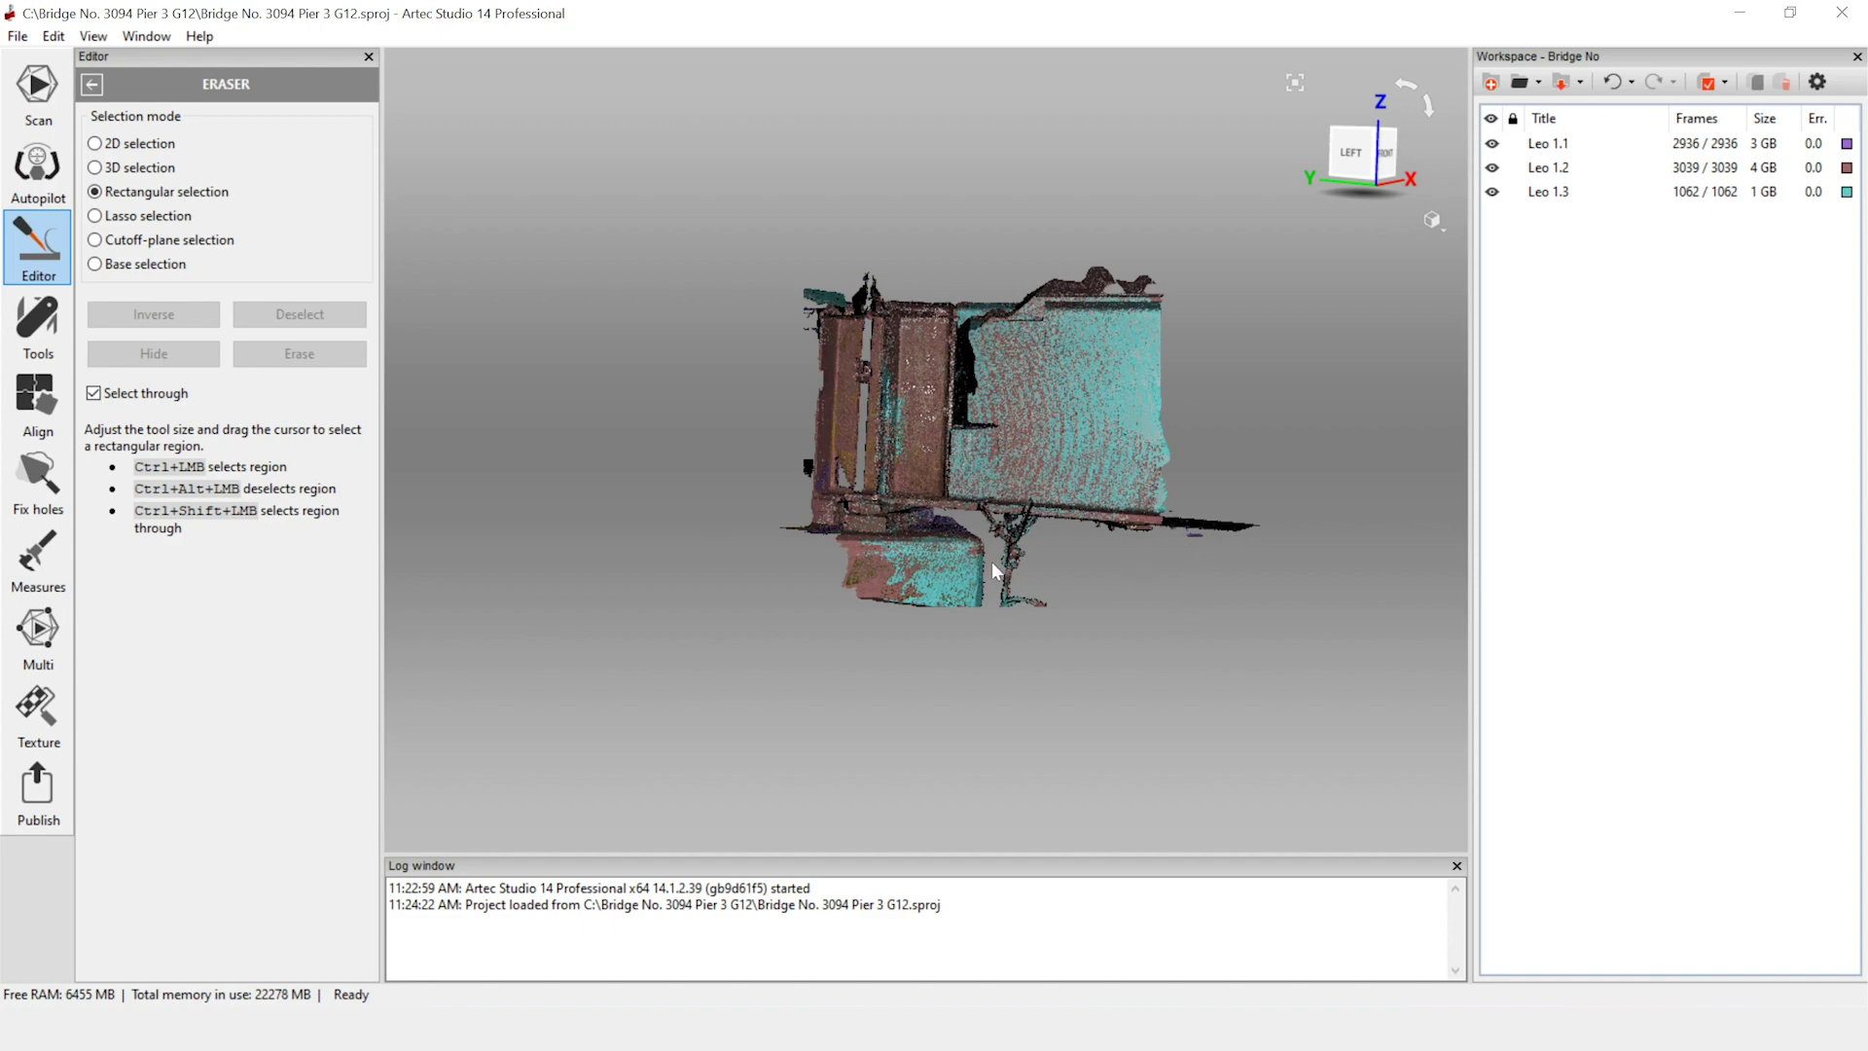
- Erase the outlying surfaces around the girder and below the pier using rectangular selections from the underside and the front
left_click_drag(1069, 517, 801, 477)
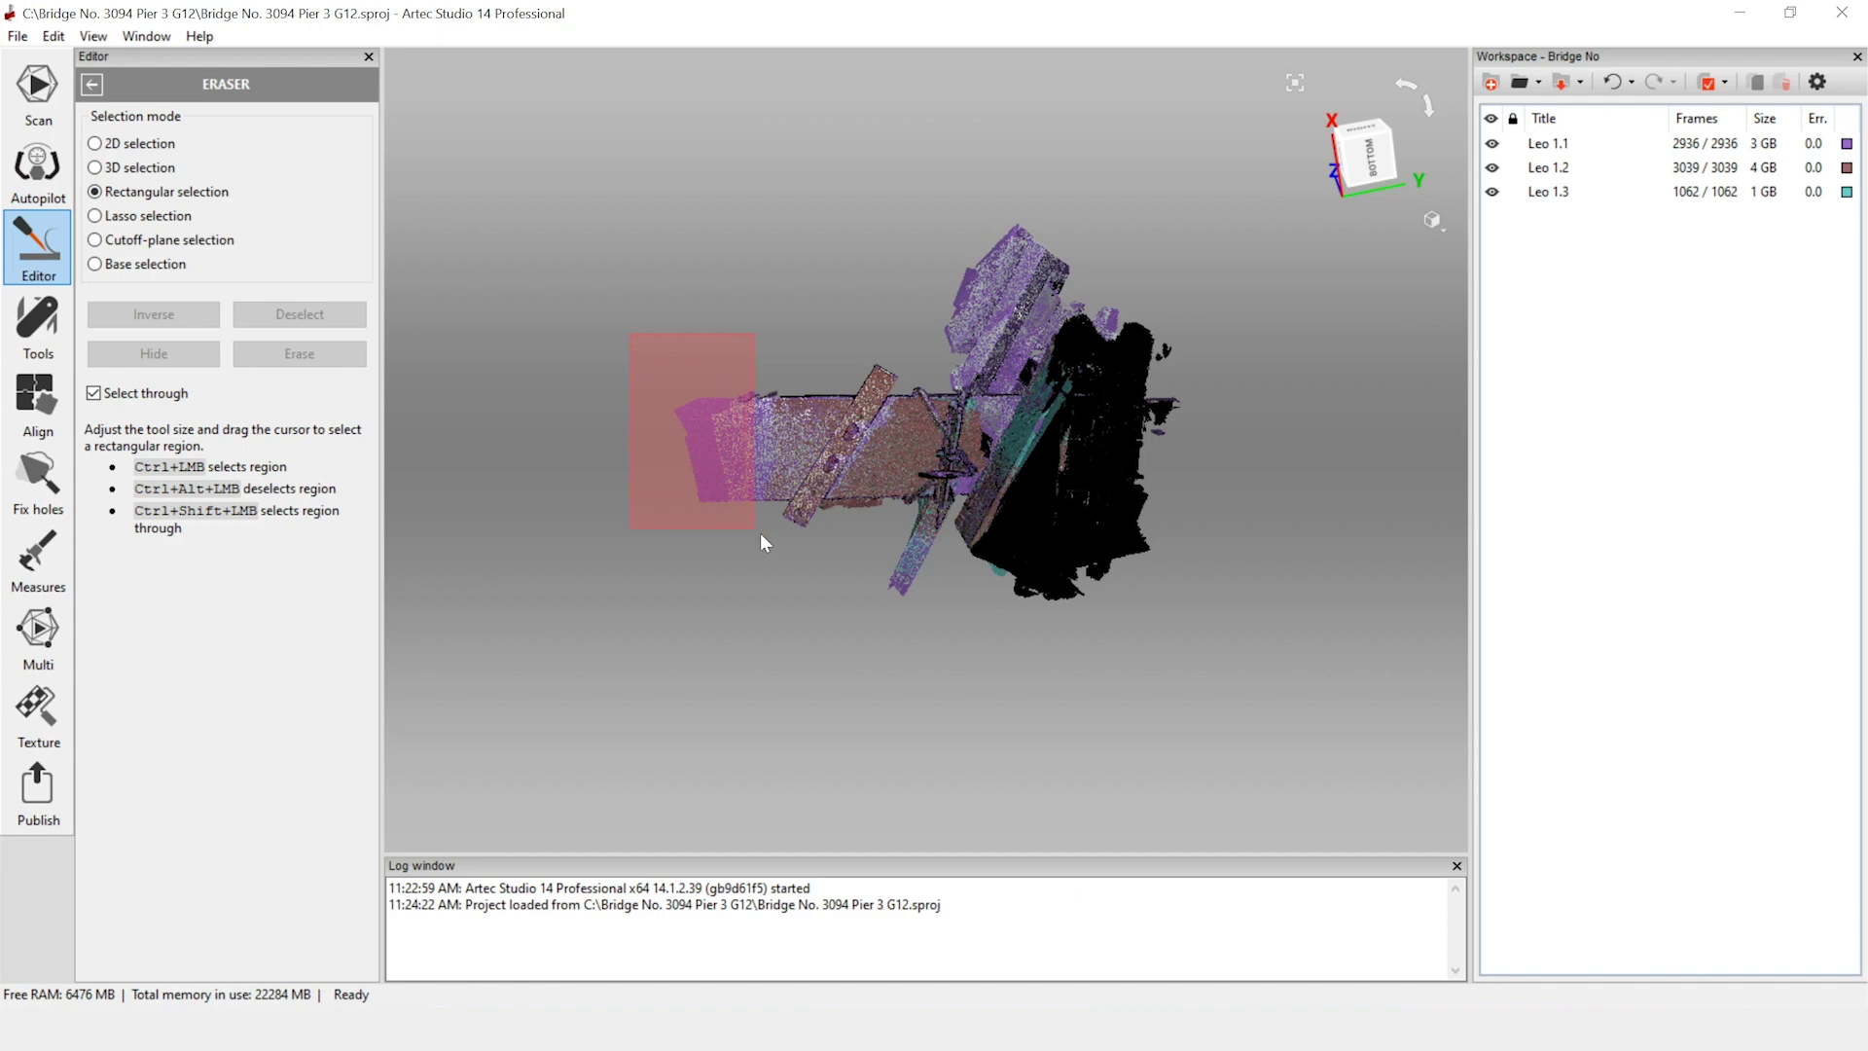
left_click_drag(770, 550, 770, 550, "ctrl")
mouse_move(1222, 363)
left_mouse_down()
mouse_move(1012, 838)
mouse_move(1146, 464)
mouse_move(1277, 691)
left_mouse_up()
left_click_drag(1123, 679, 1123, 678, "ctrl")
left_click_drag(1033, 172, 1158, 290, "ctrl")
left_click_drag(1160, 724, 820, 585, "ctrl")
left_click_drag(1105, 704, 430, 479)
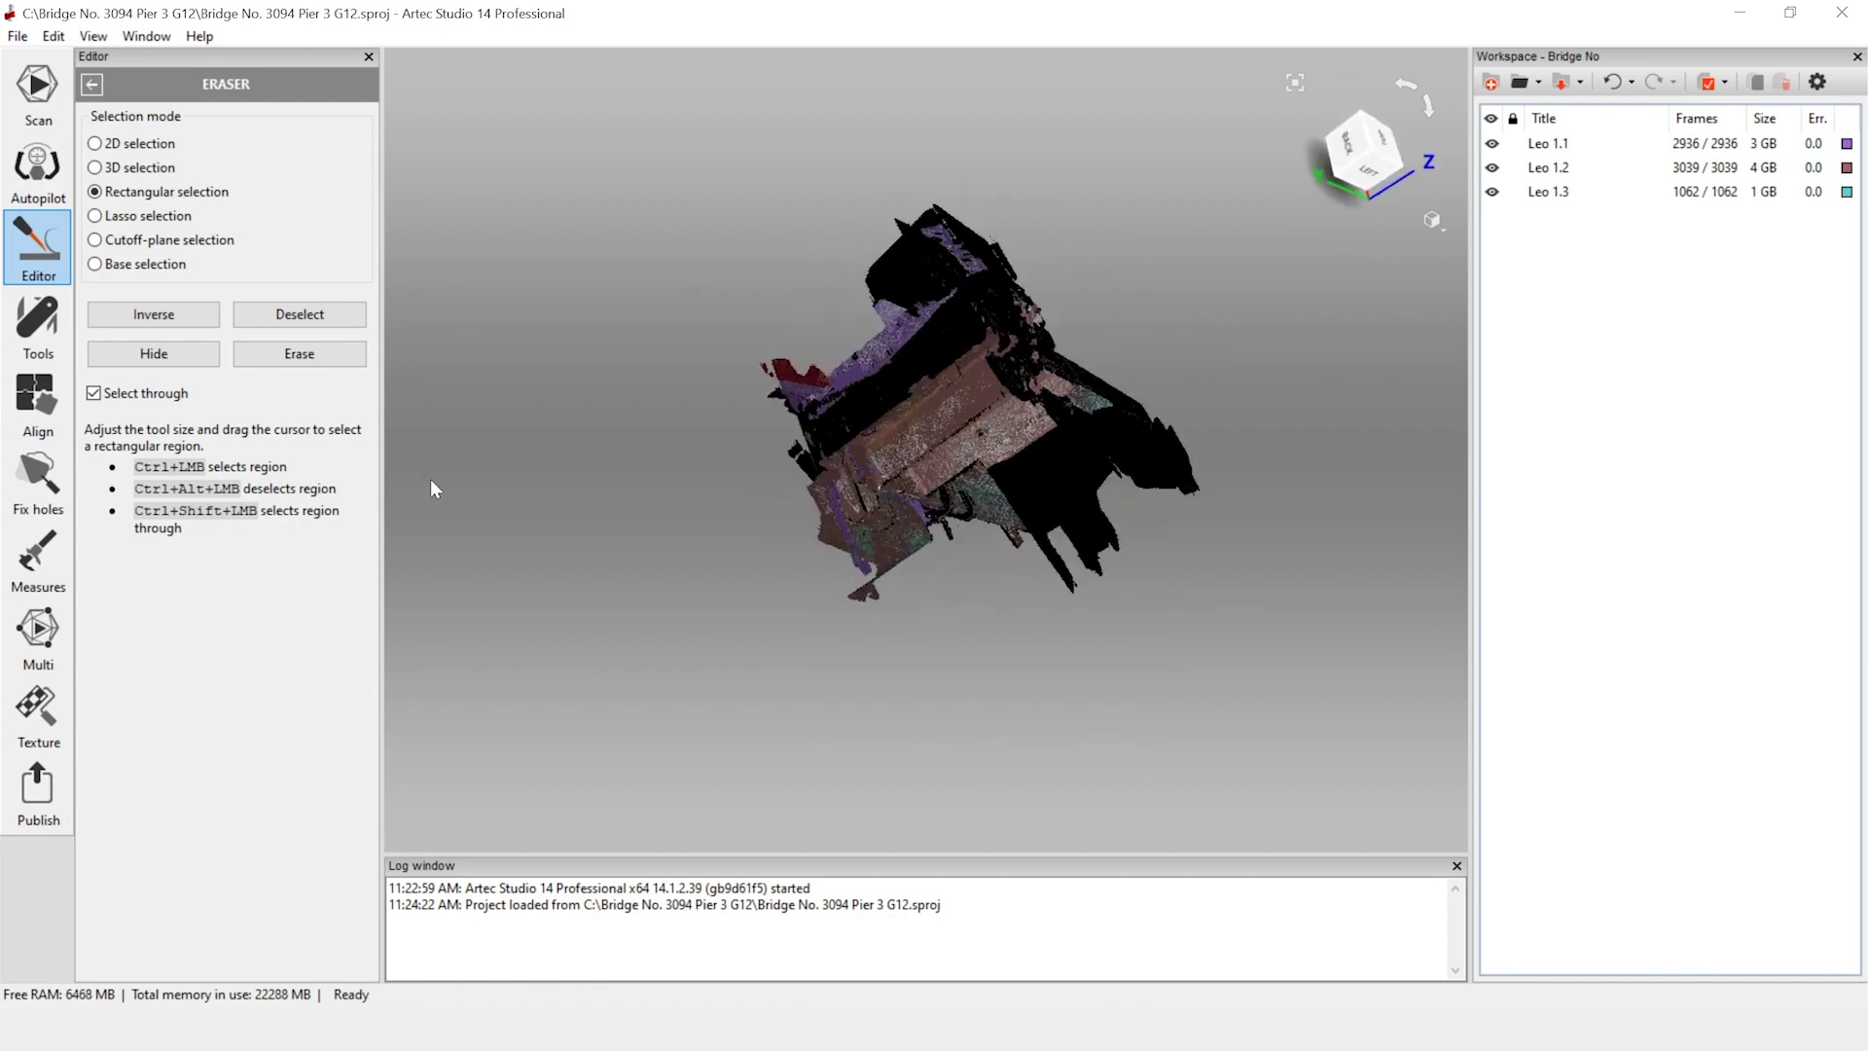
key("1")
left_click_drag(1097, 673, 794, 587, "ctrl")
key("Delete")
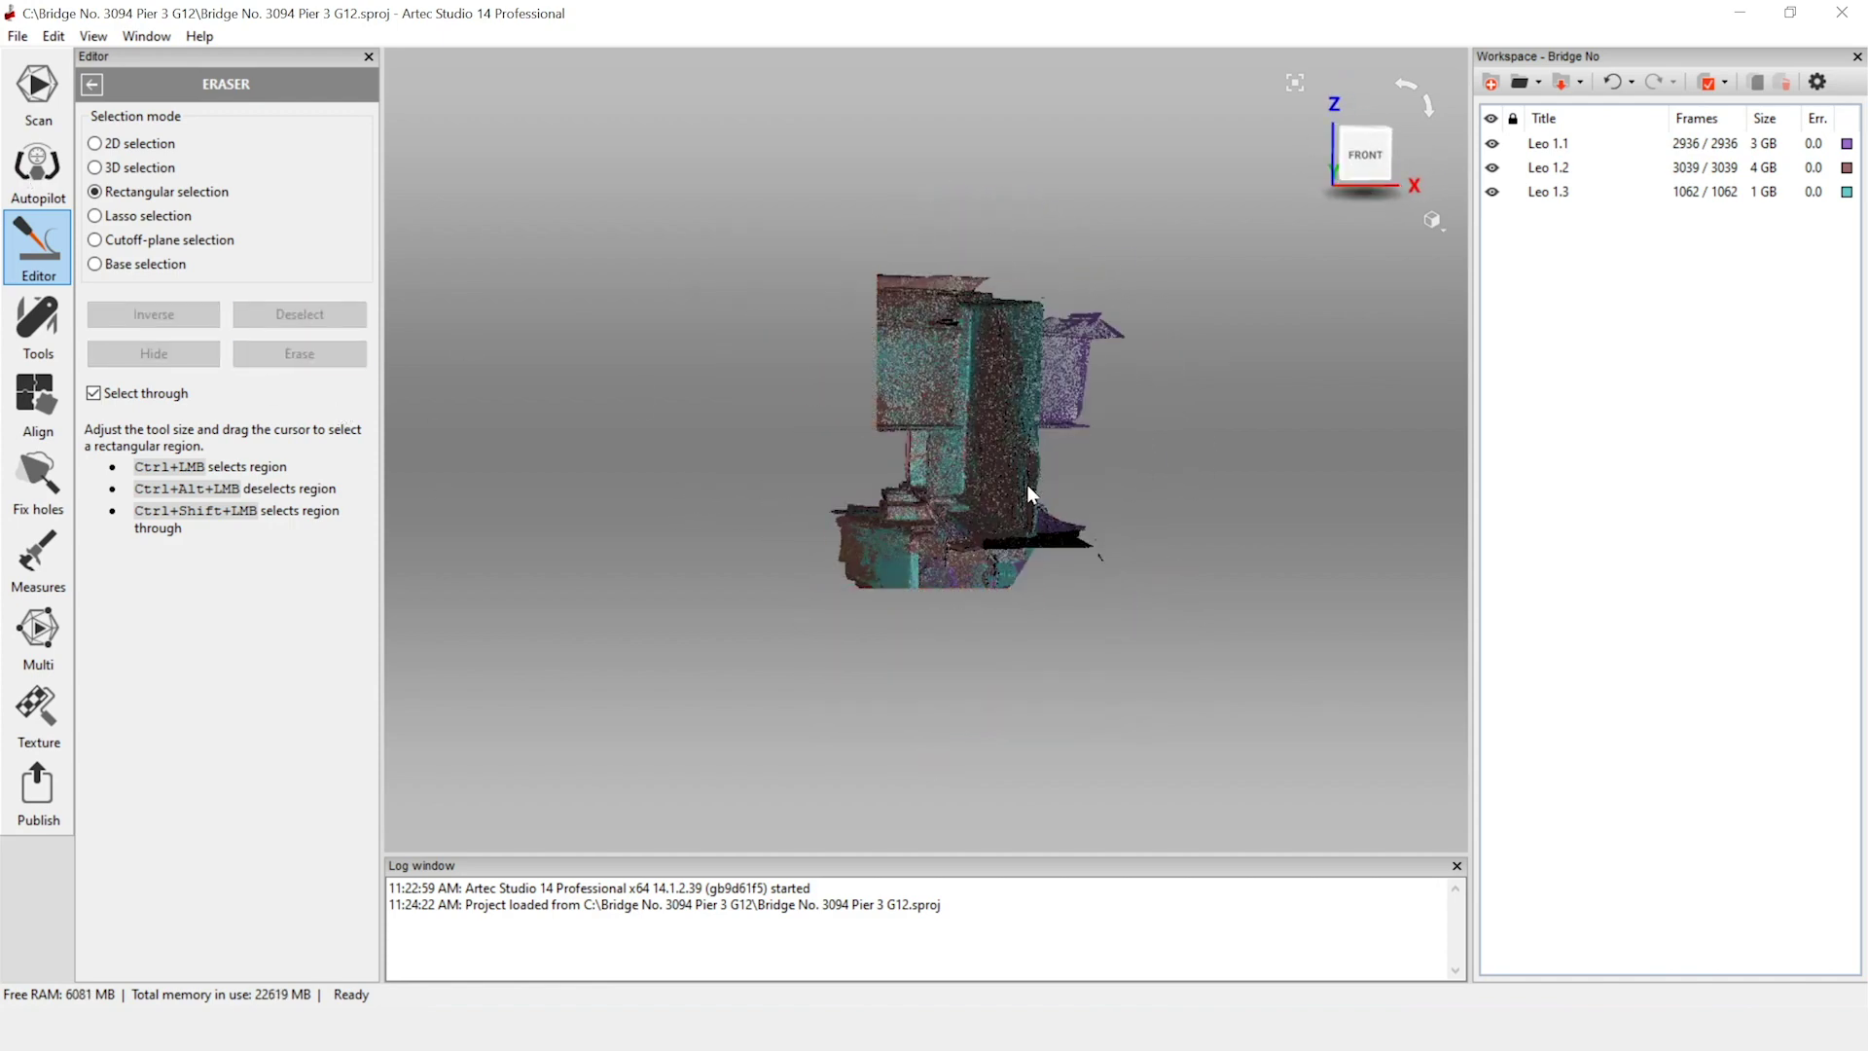
- Viewing the girder from the back, erase the outer part of the Leo 1.1 surface protruding beside it with a rectangular selection
left_click_drag(1046, 477, 222, 486)
left_click_drag(1048, 438, 978, 473)
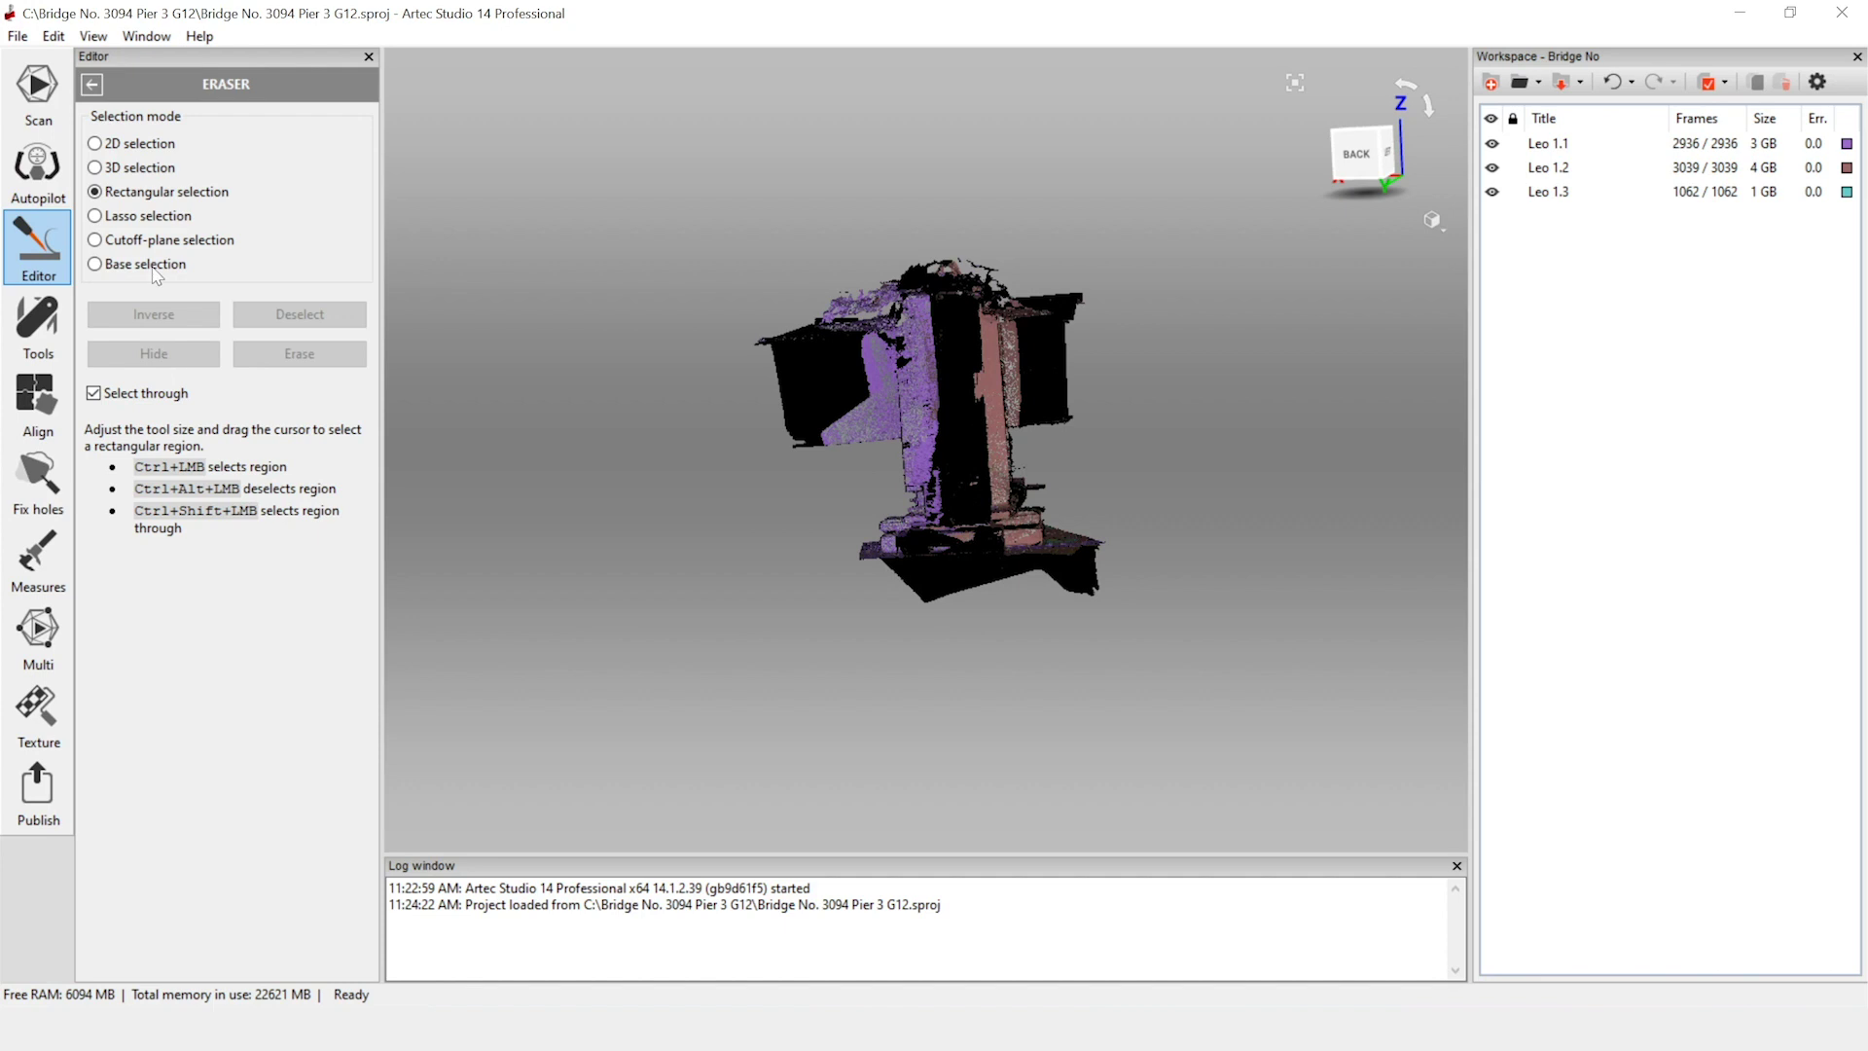
left_click_drag(724, 272, 864, 488, "ctrl")
left_click(307, 356)
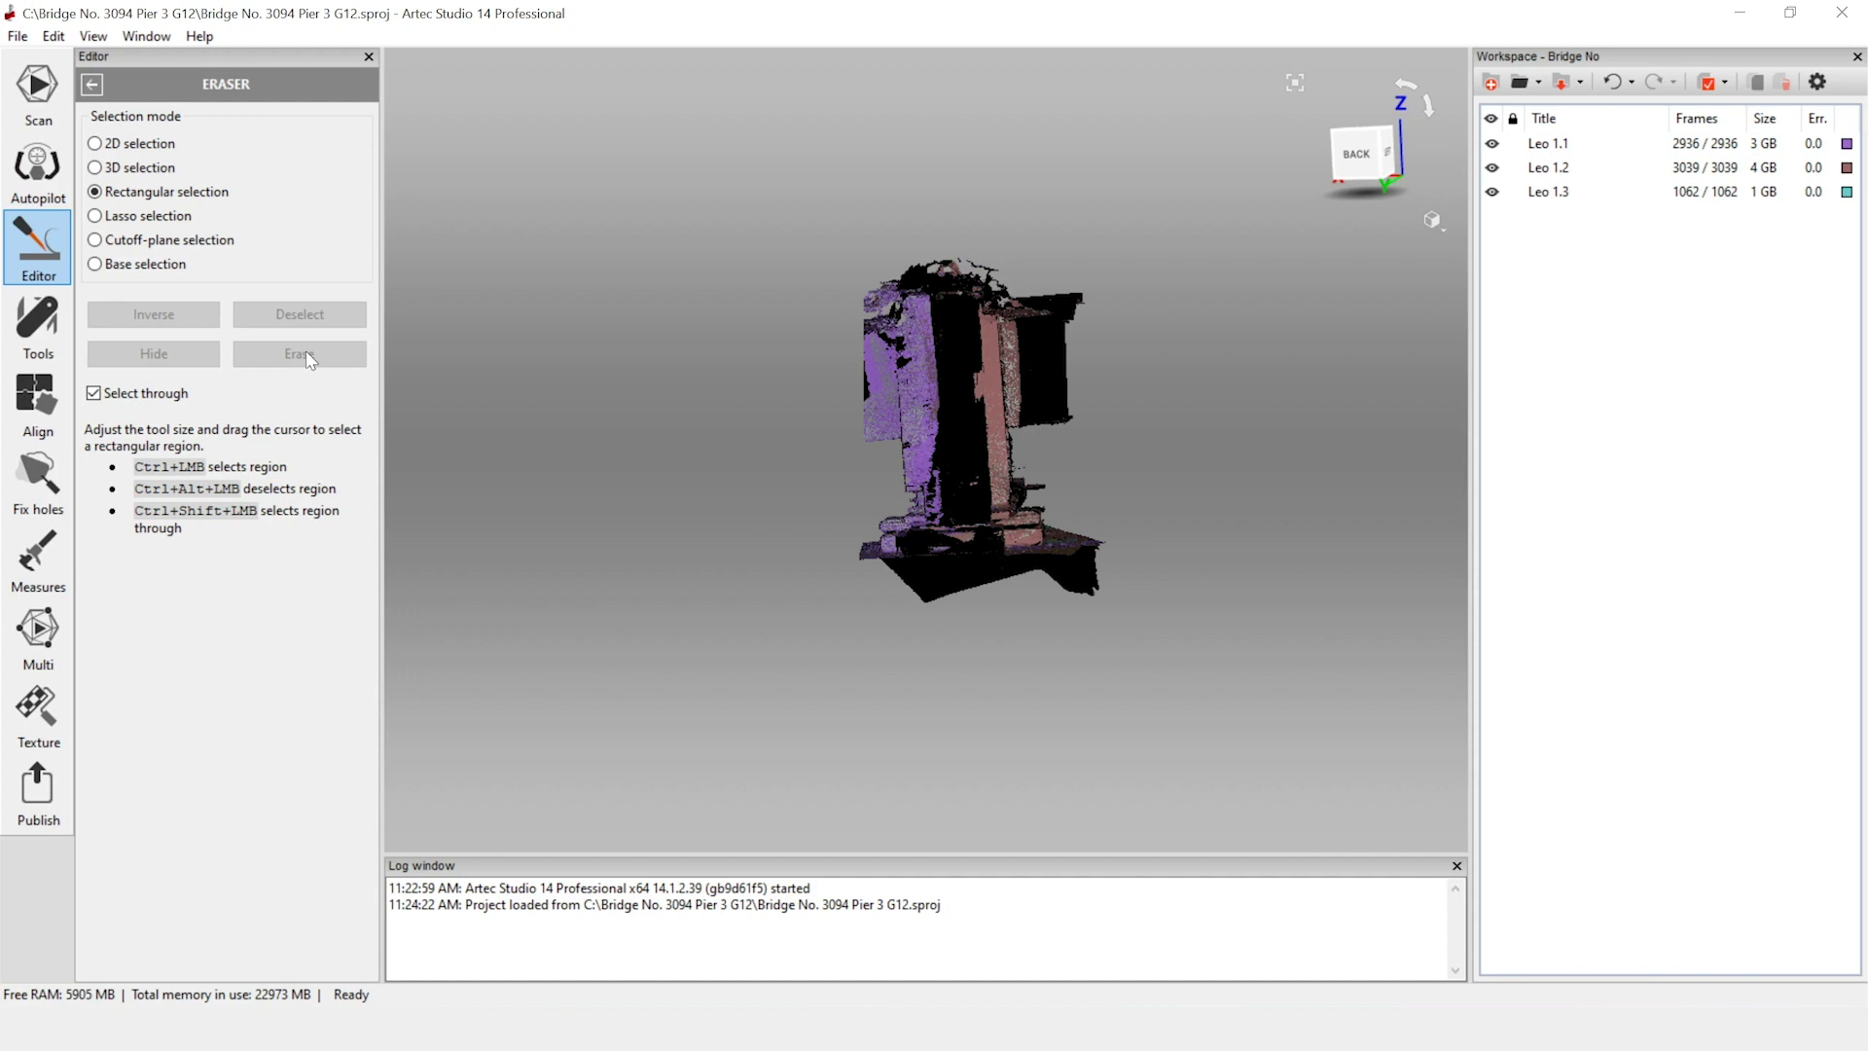
left_click_drag(1048, 513, 1220, 486)
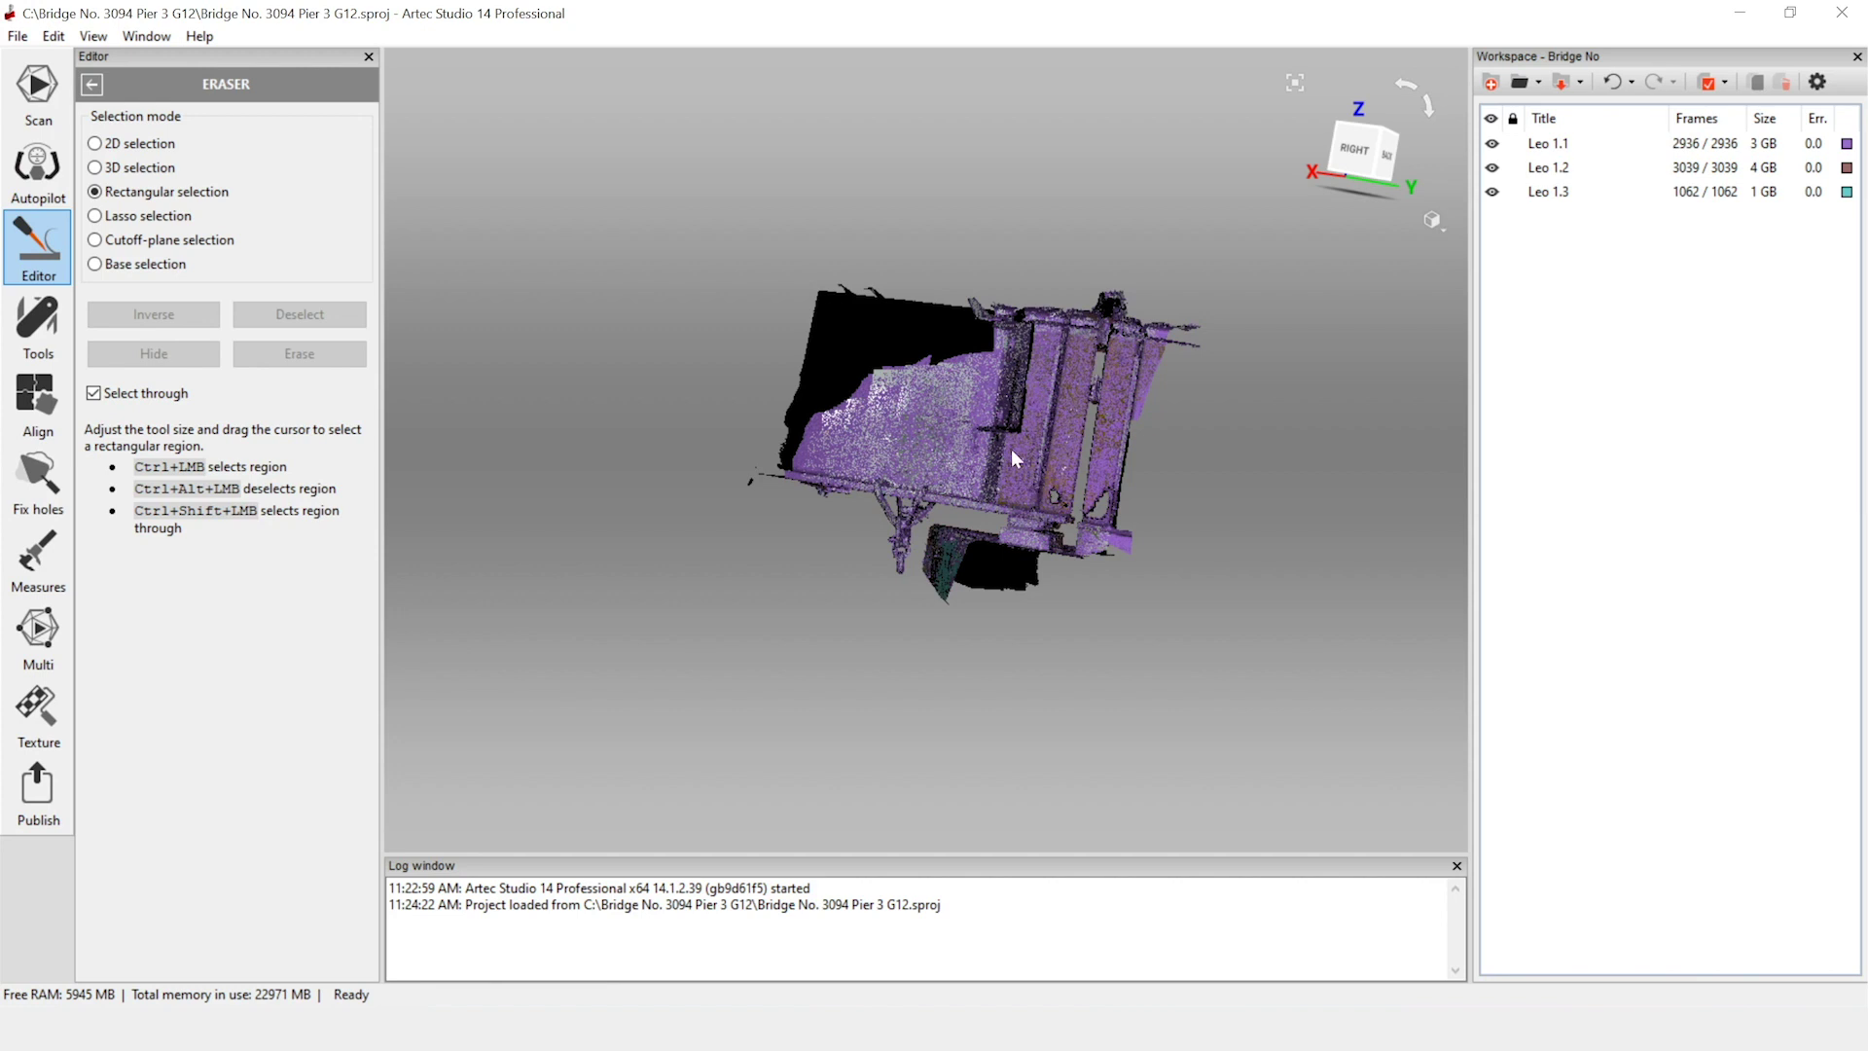
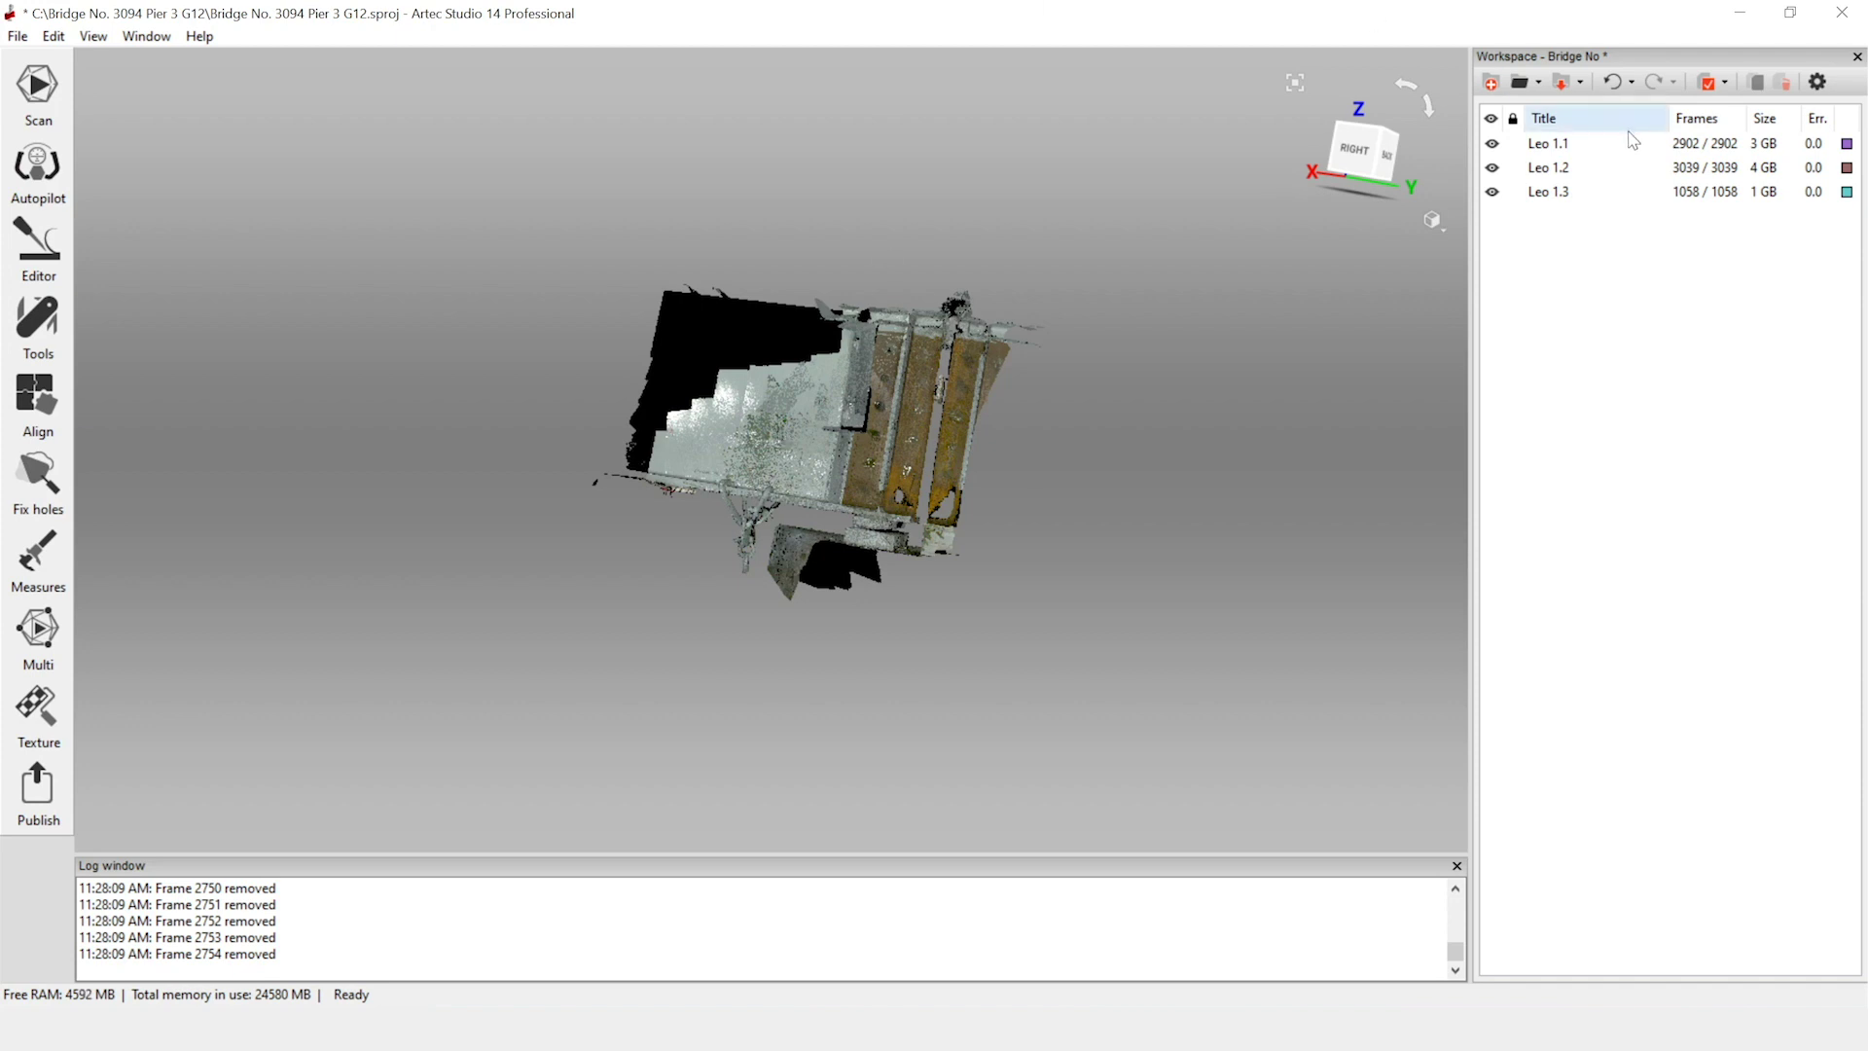
- Duplicate the scans Leo 1.1, Leo 1.2 and Leo 1.3 together
left_click(1587, 151)
left_click(1571, 201, "shift")
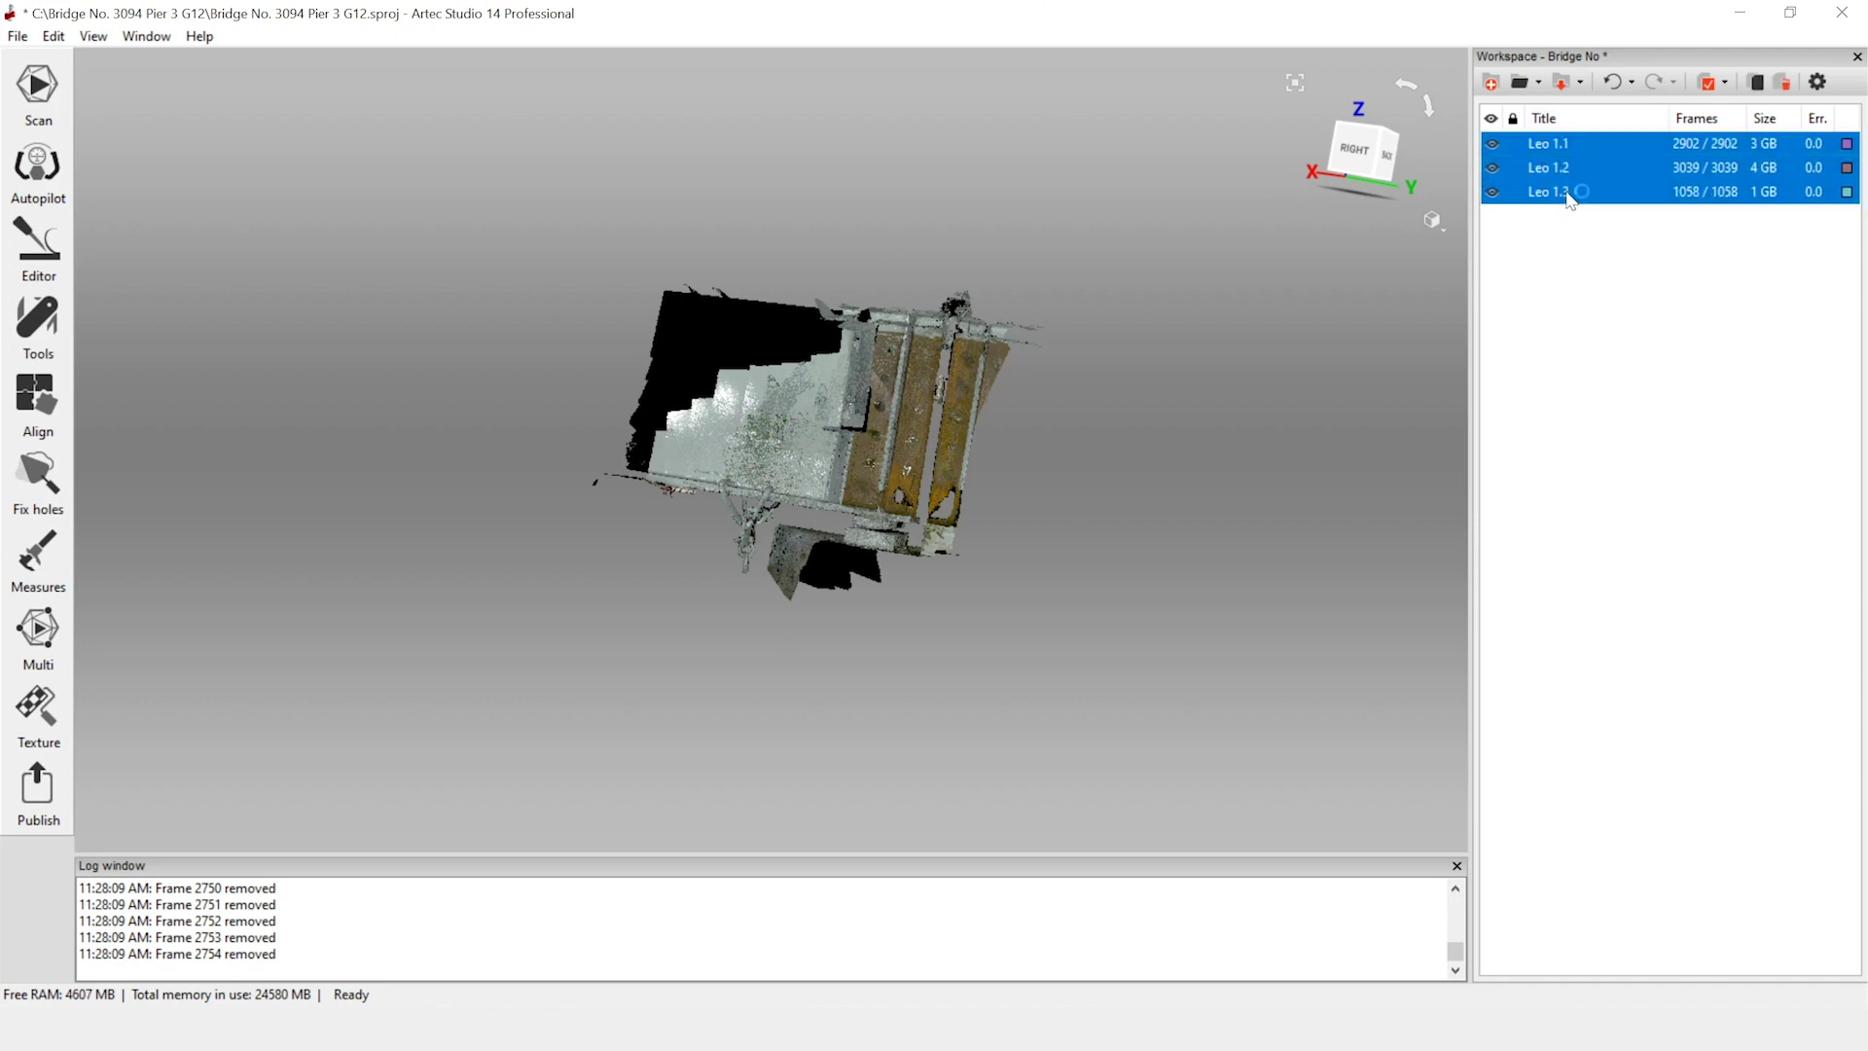
right_click(1553, 155)
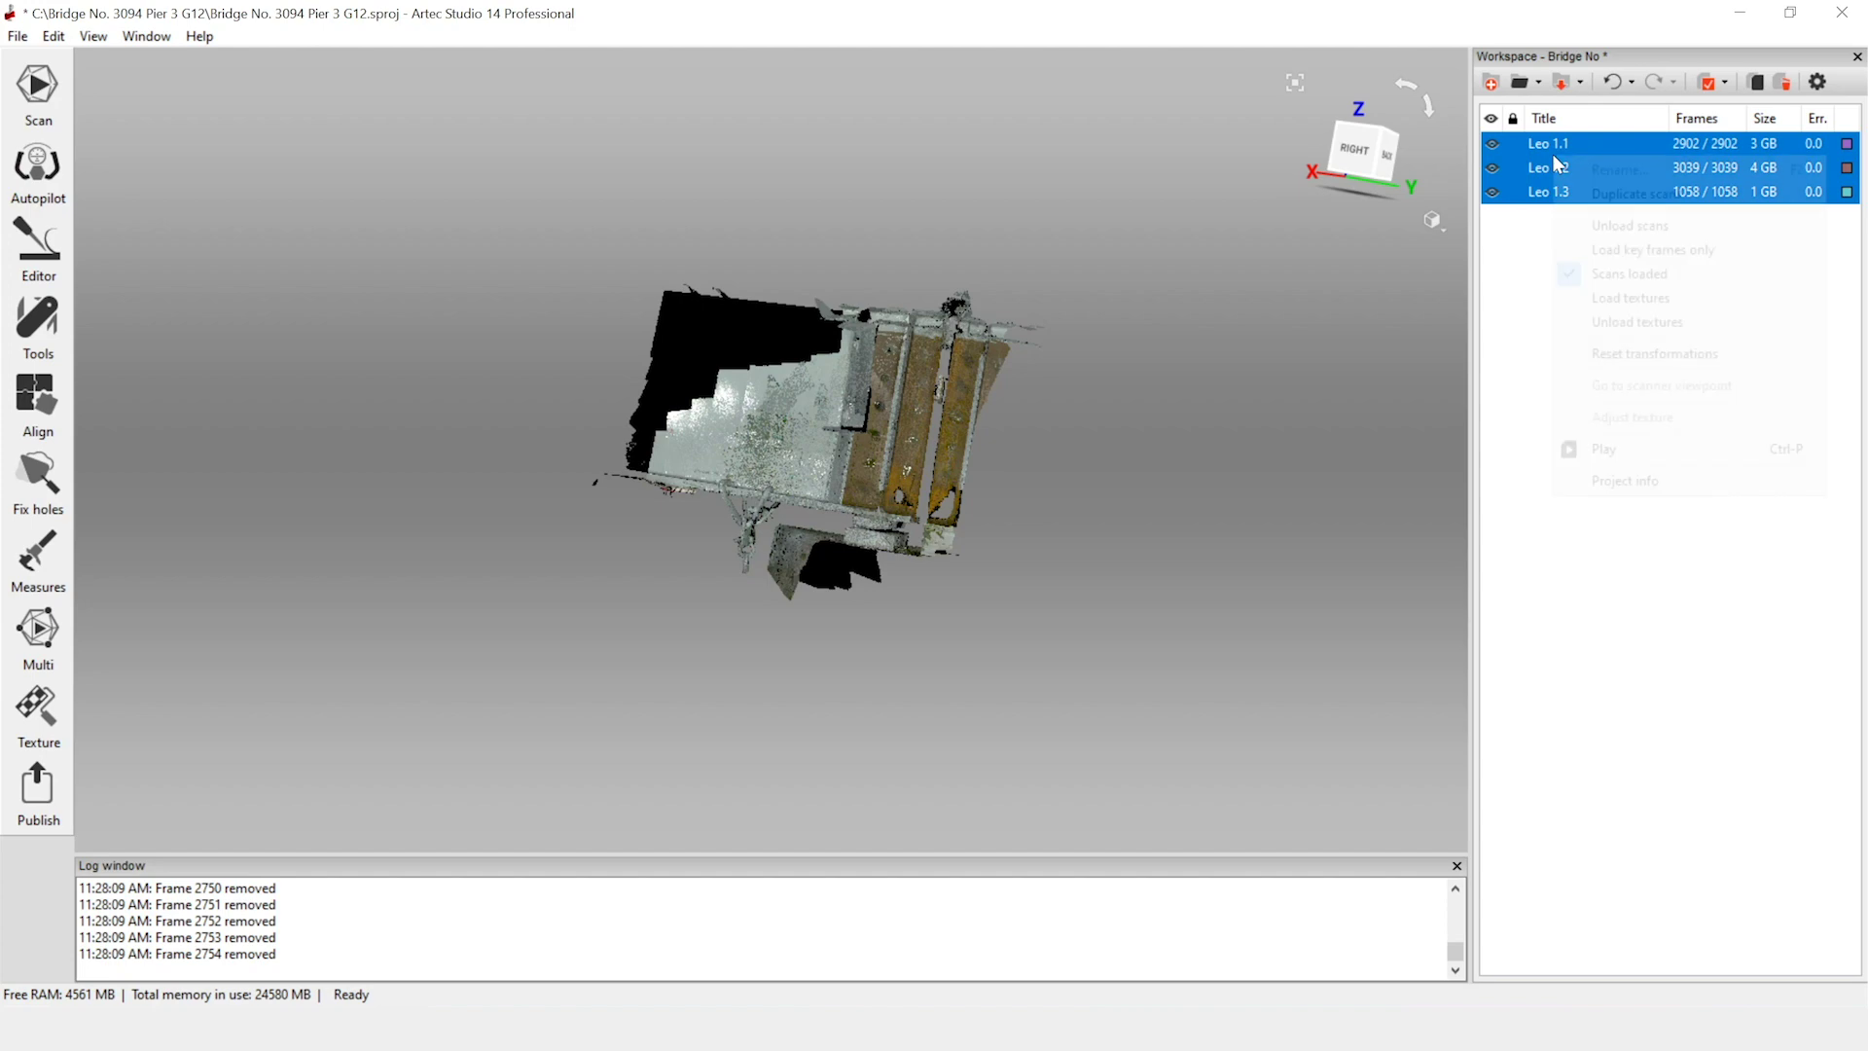
left_click(1588, 197)
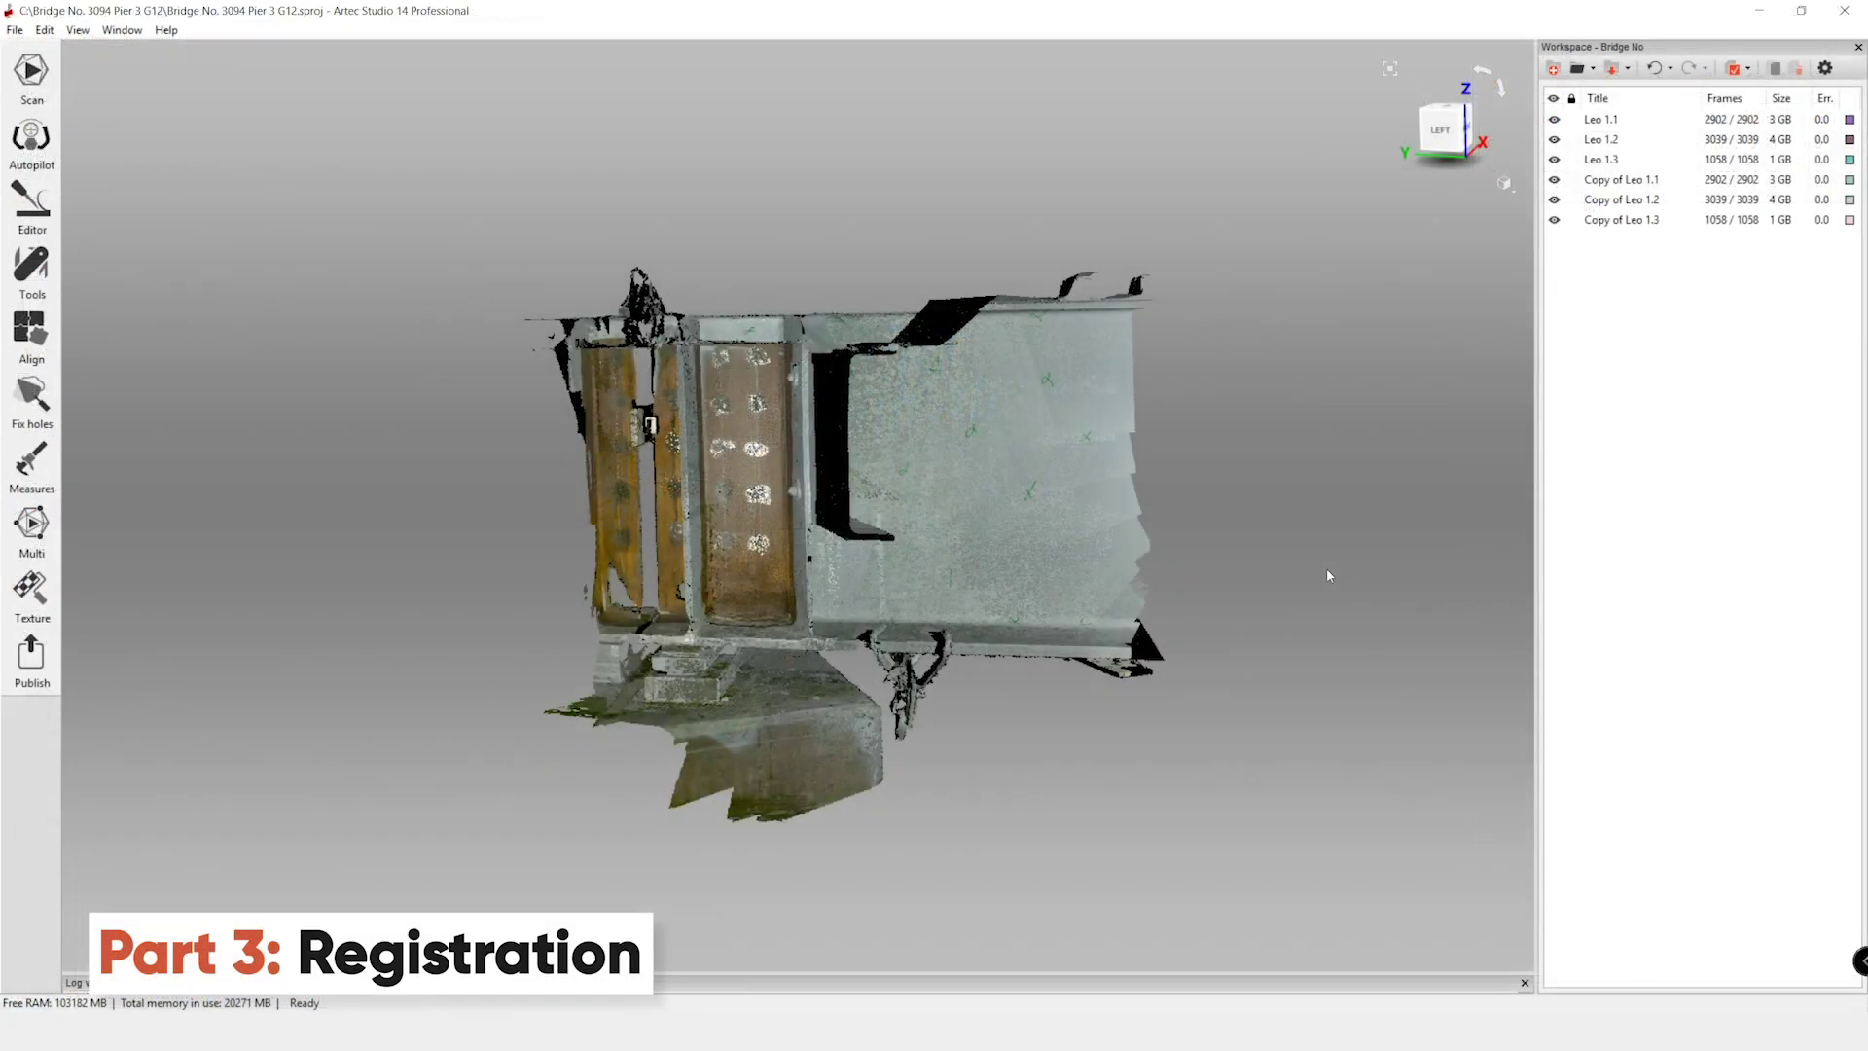
- Hide the copies of Leo 1.1, 1.2 and 1.3 and inspect the original scans from several angles
left_click(1553, 179)
left_click(1554, 200)
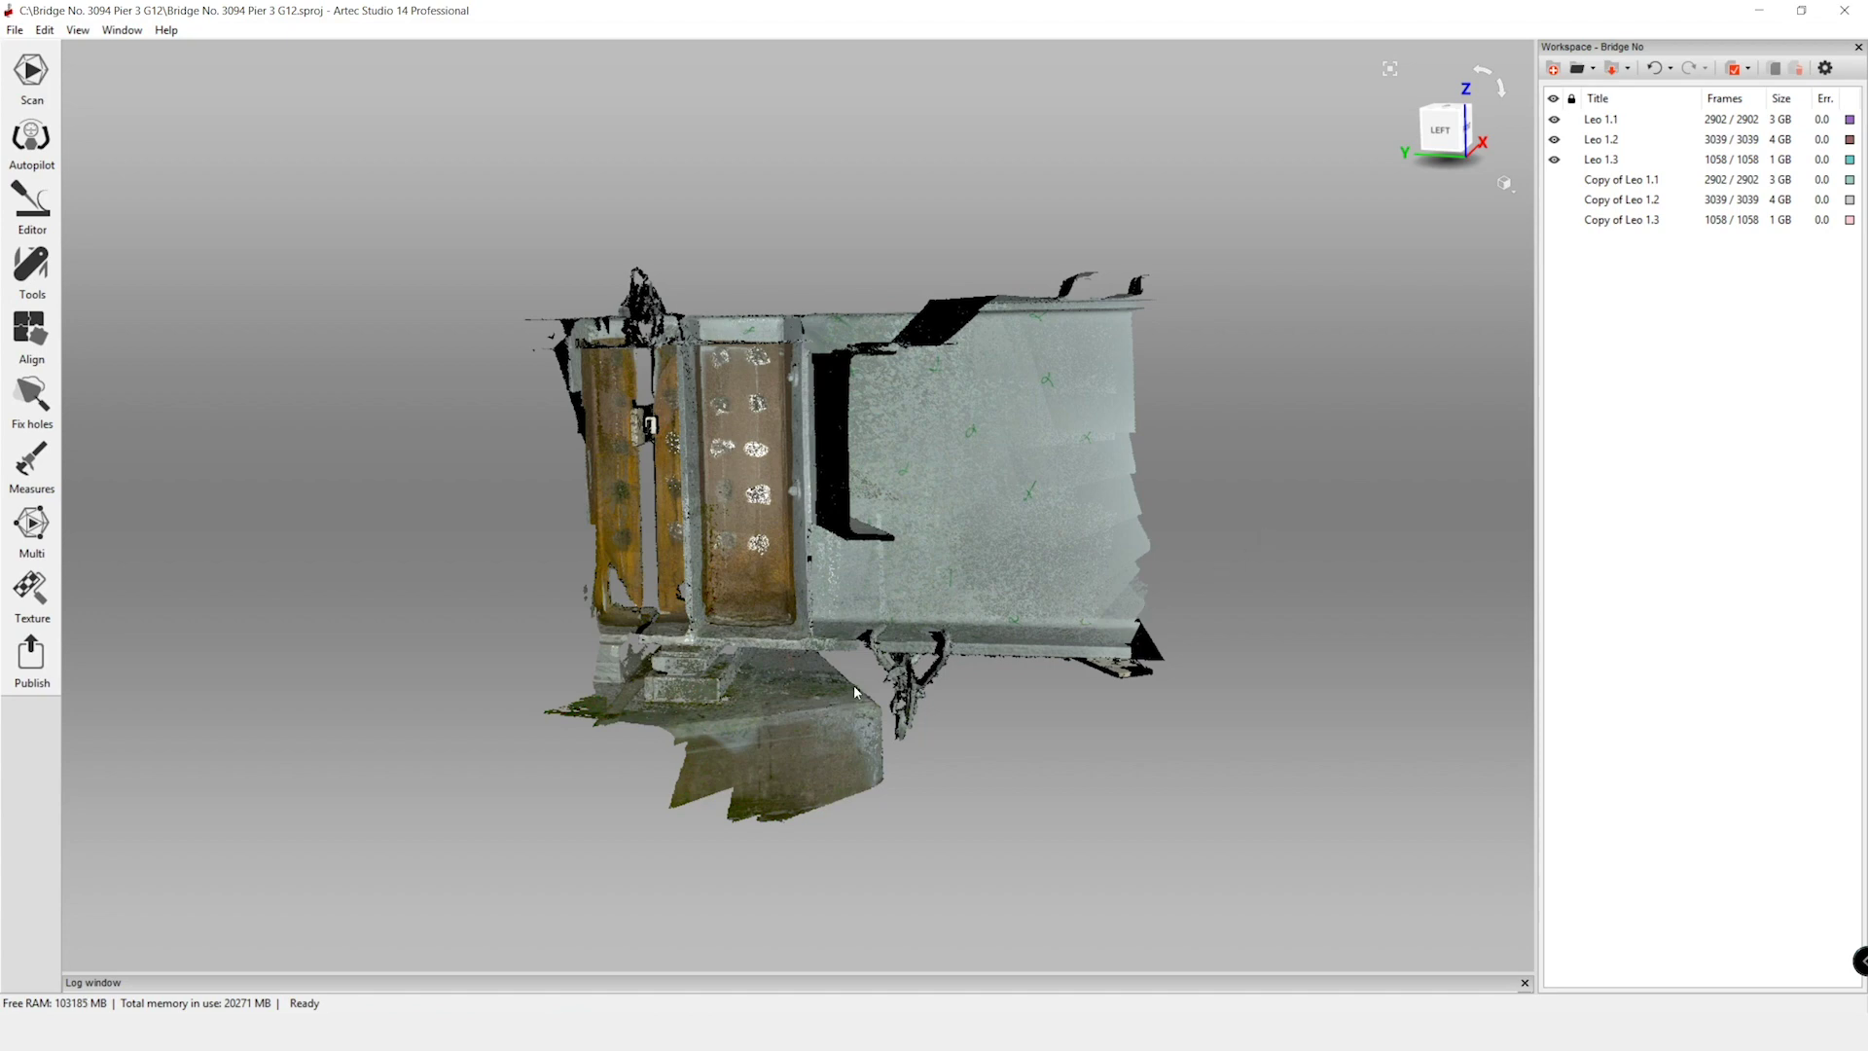
left_click_drag(802, 724, 983, 909)
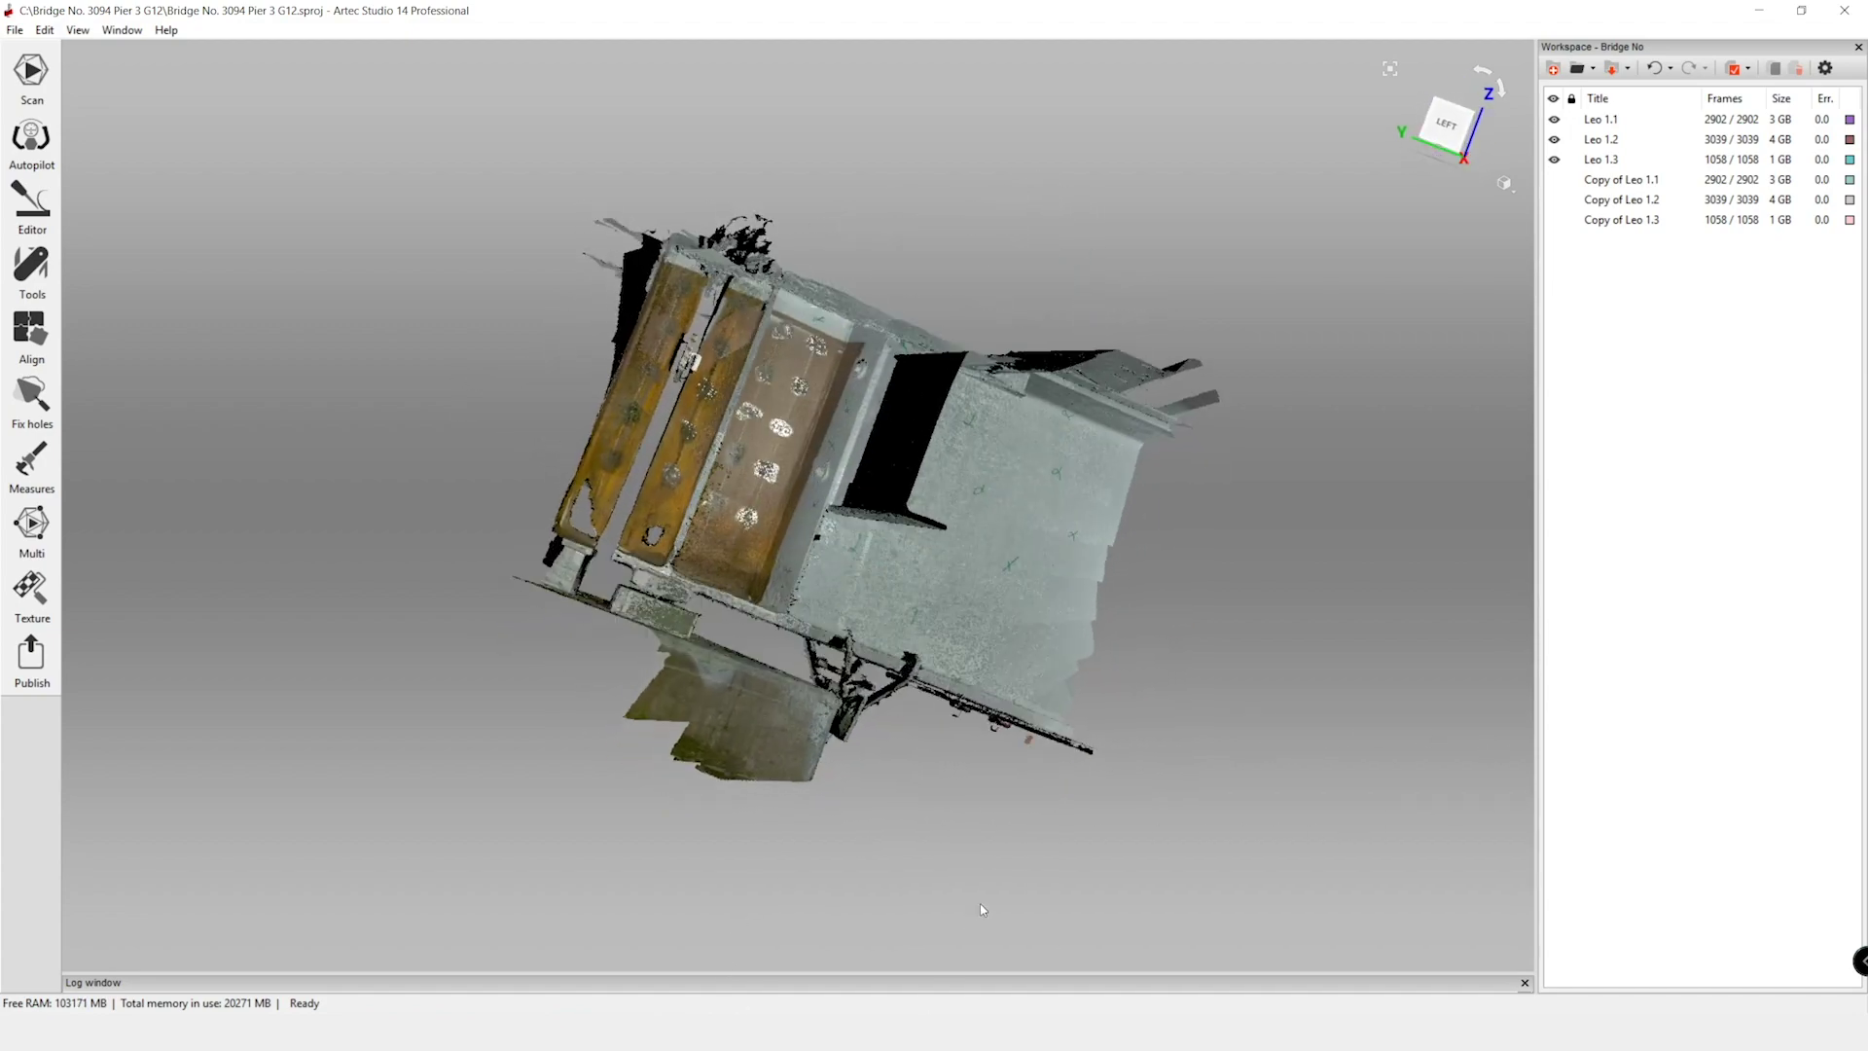
left_click_drag(511, 575, 456, 652)
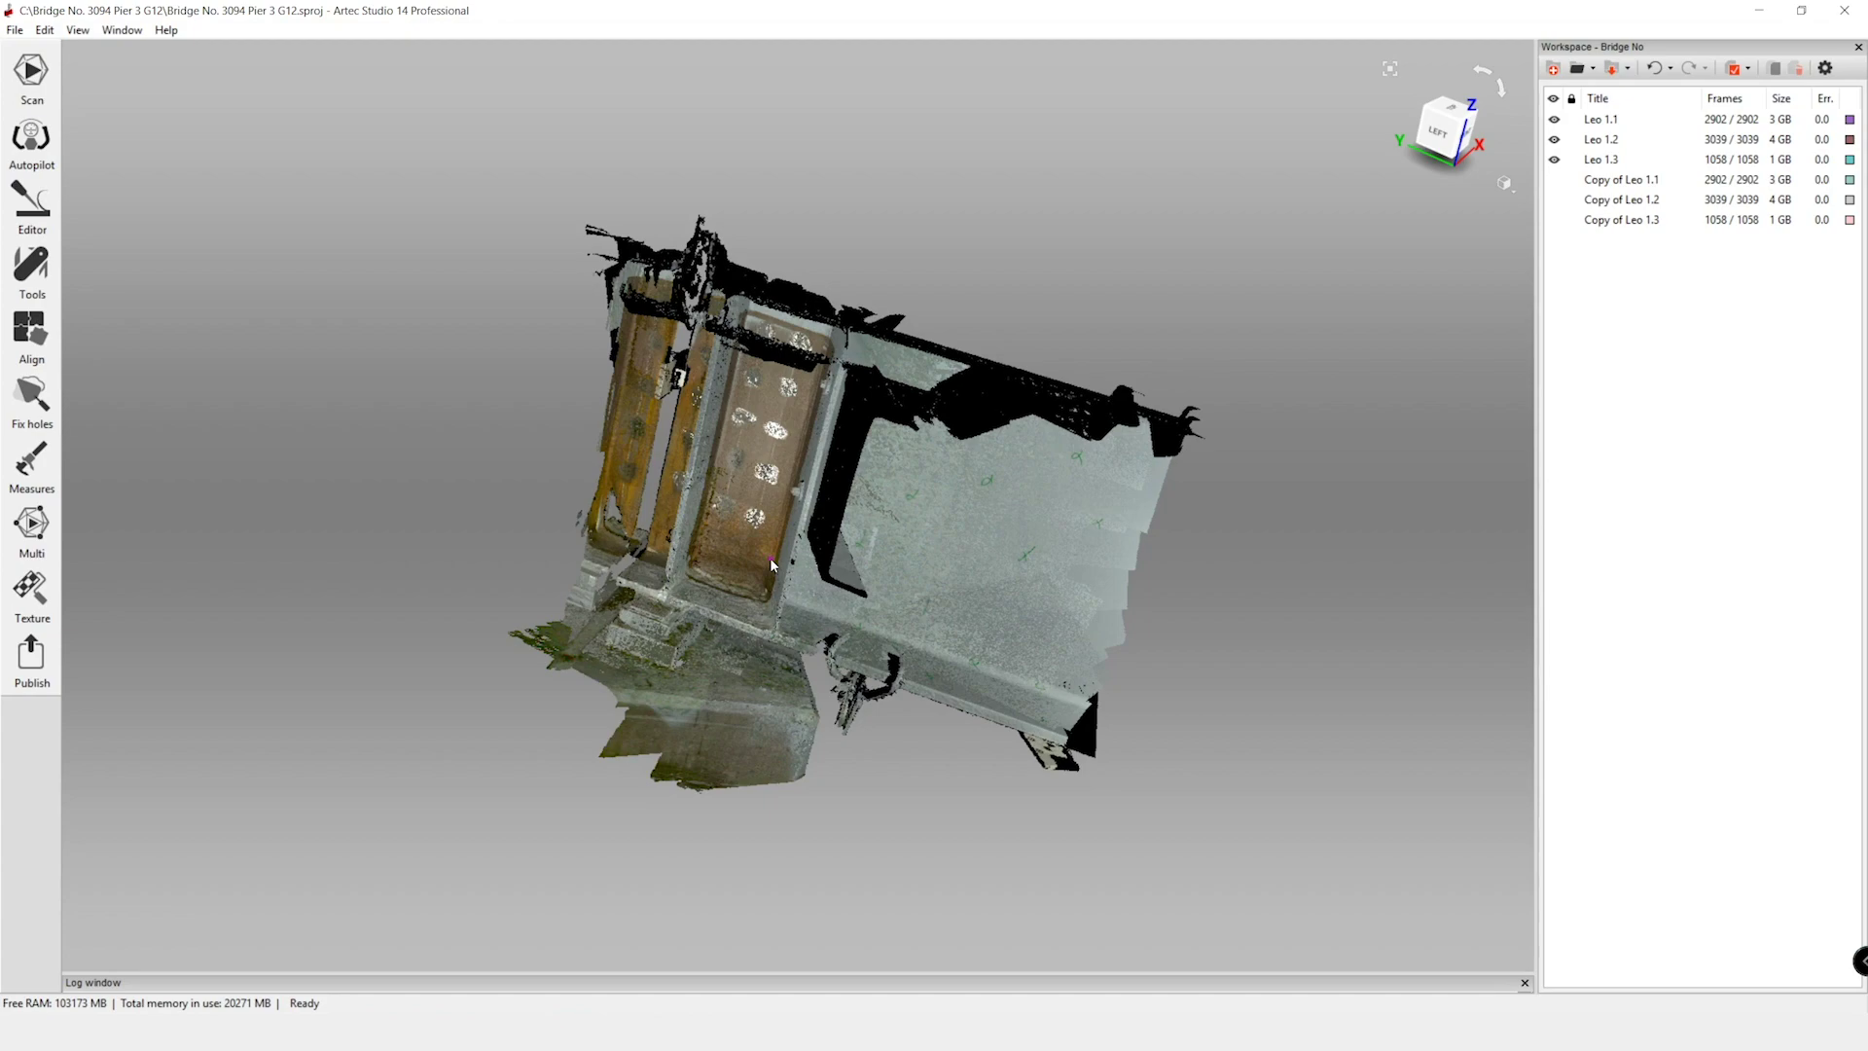
- Run Rough serial registration on Leo 1.1, Leo 1.2 and Leo 1.3 with the Geometry_and_Texture algorithm
left_click_drag(764, 640, 1313, 153)
left_click(1450, 117)
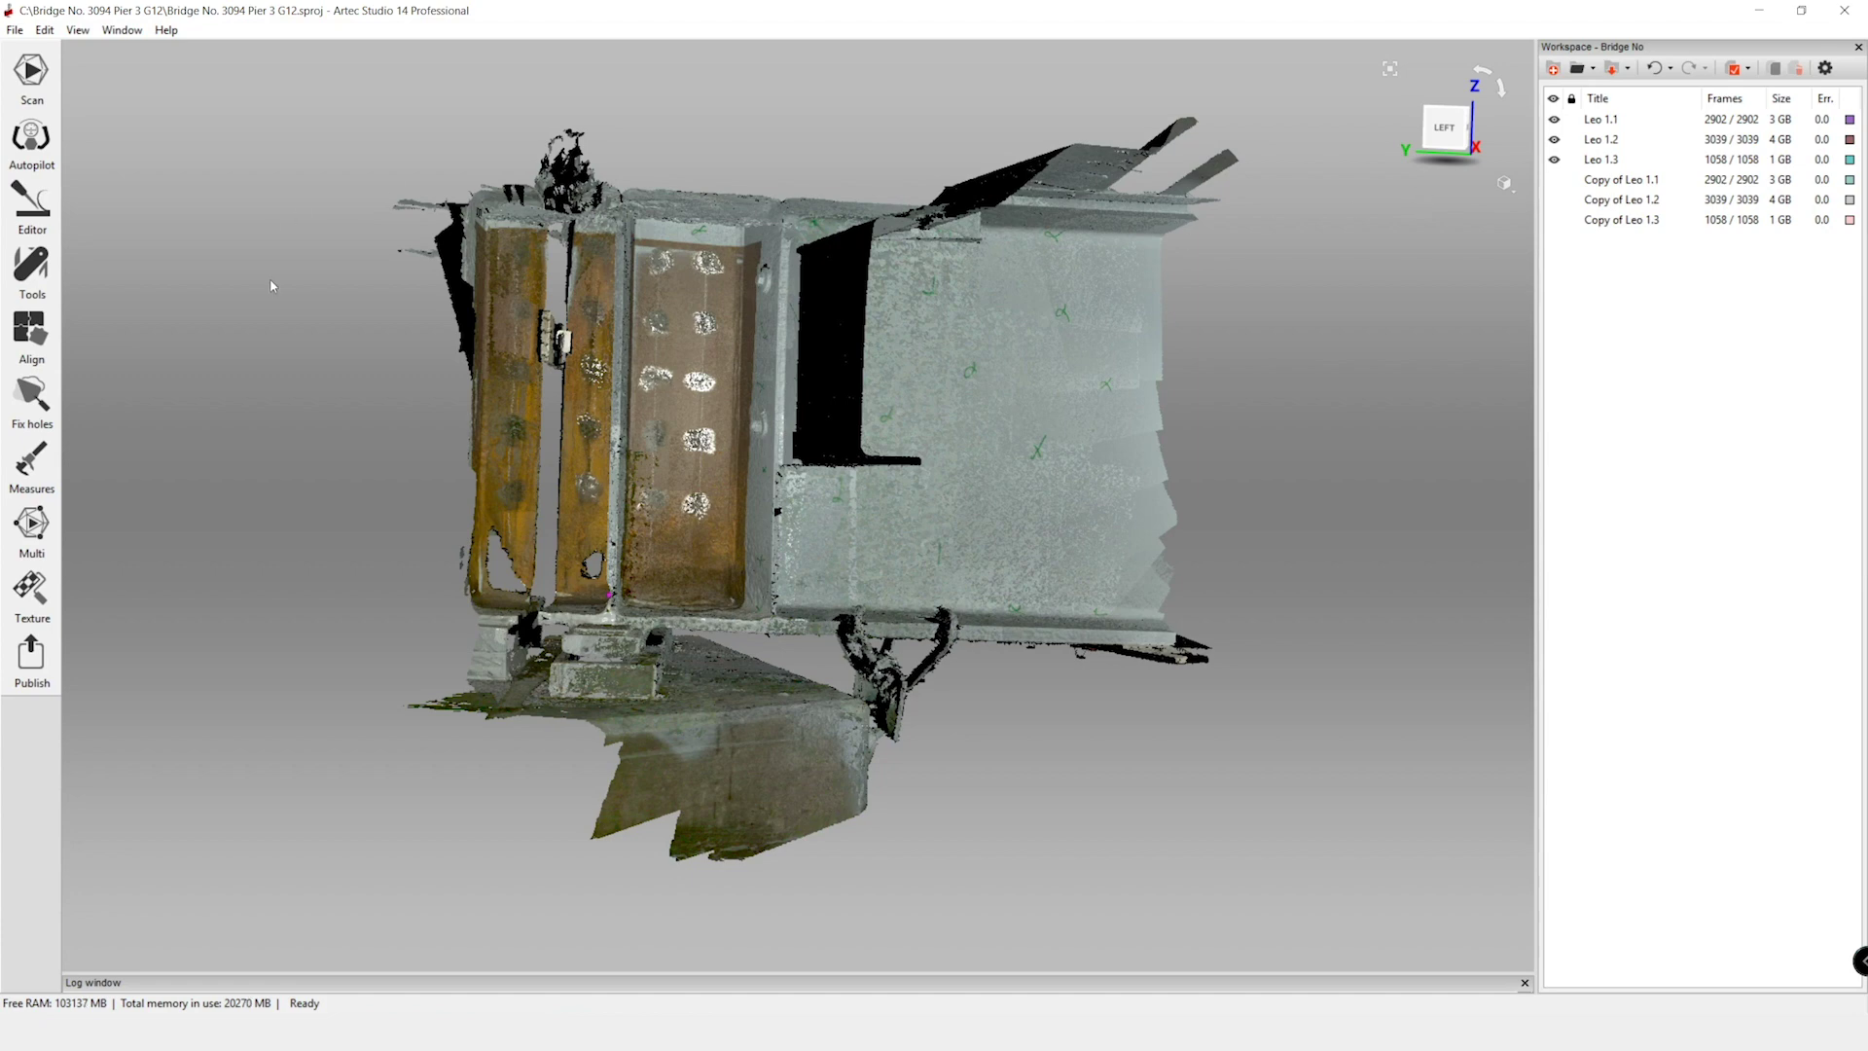
left_click(36, 285)
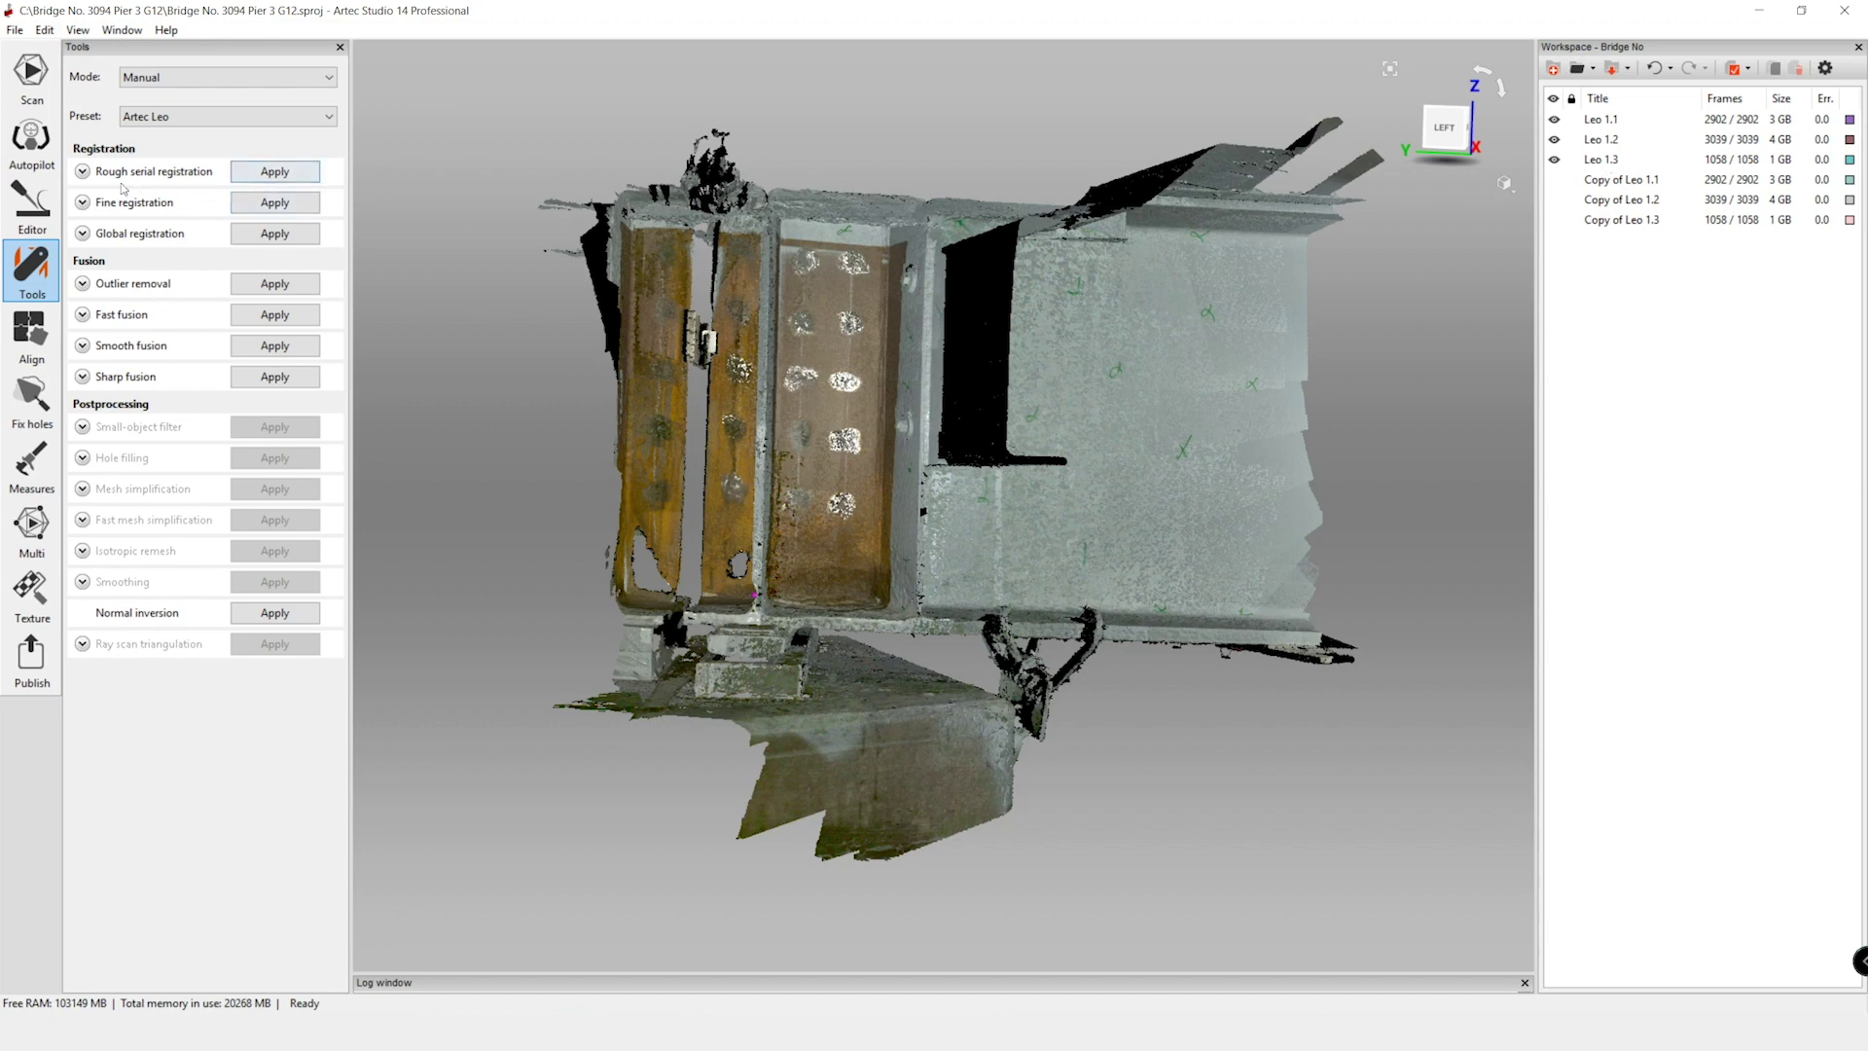
left_click(84, 172)
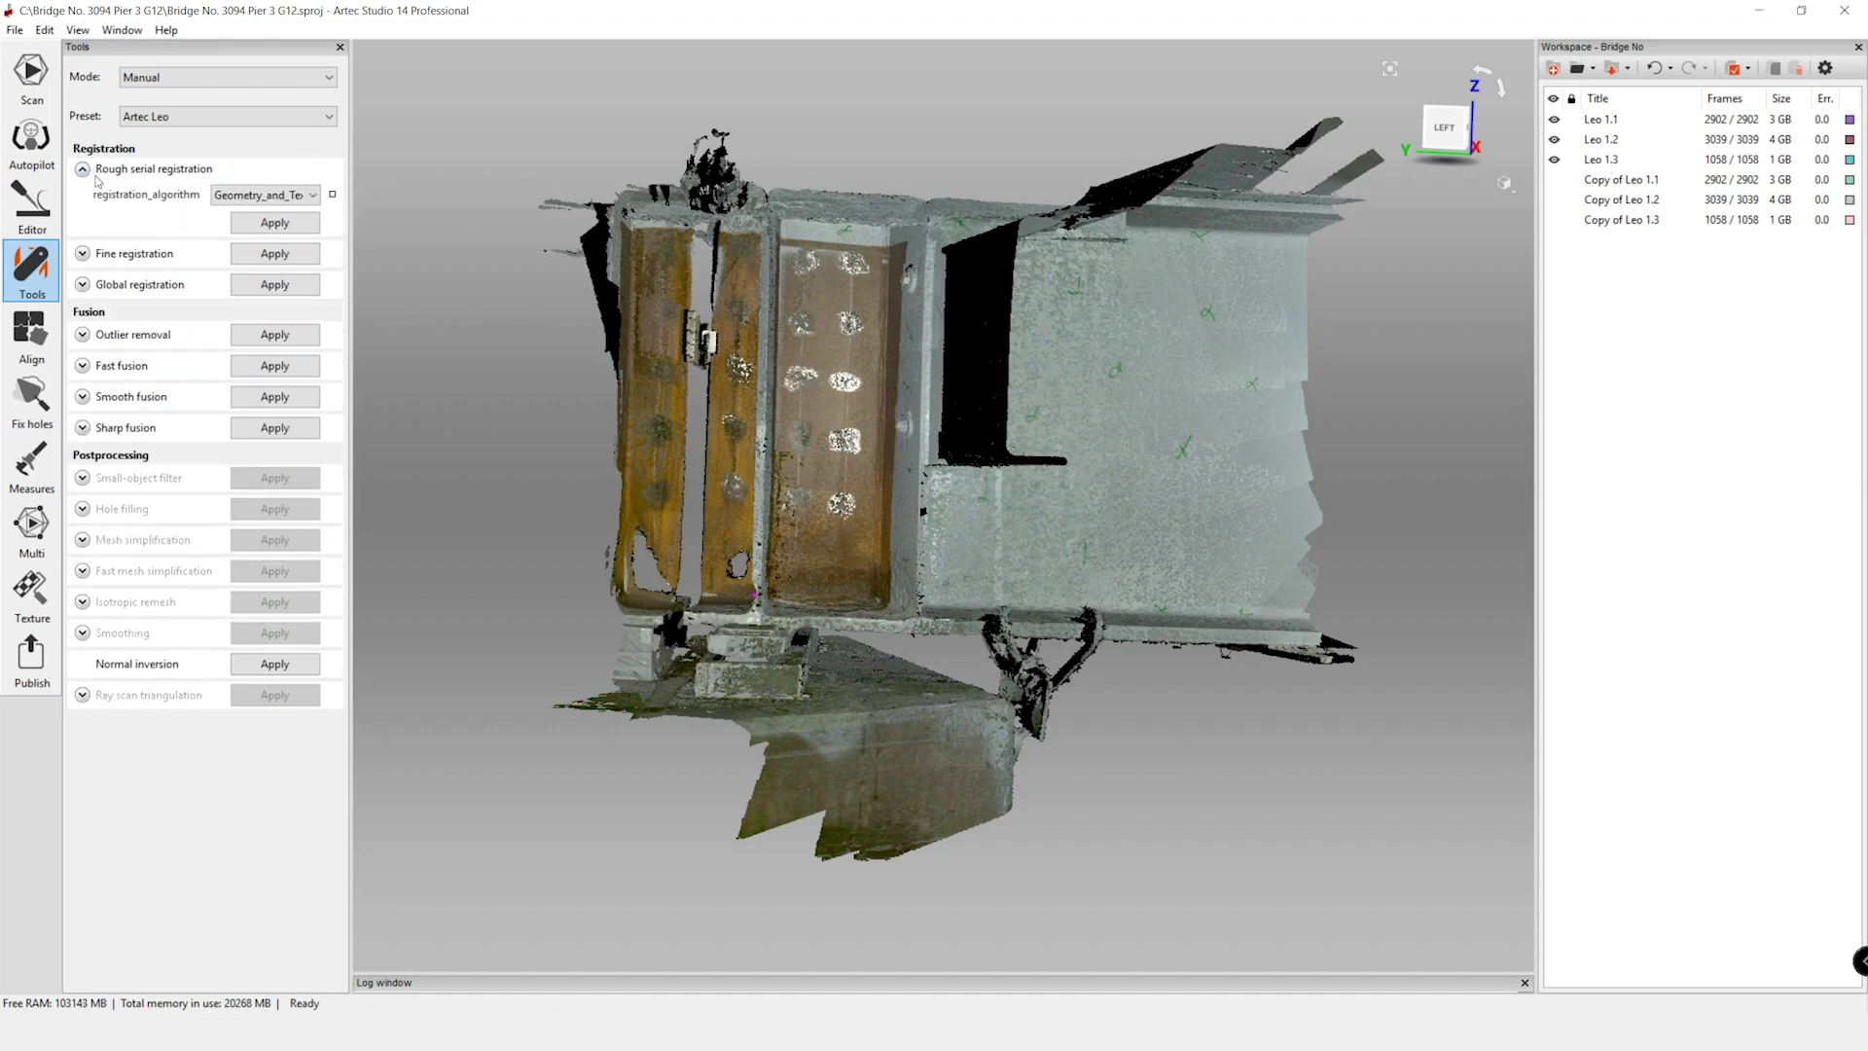
left_click(301, 198)
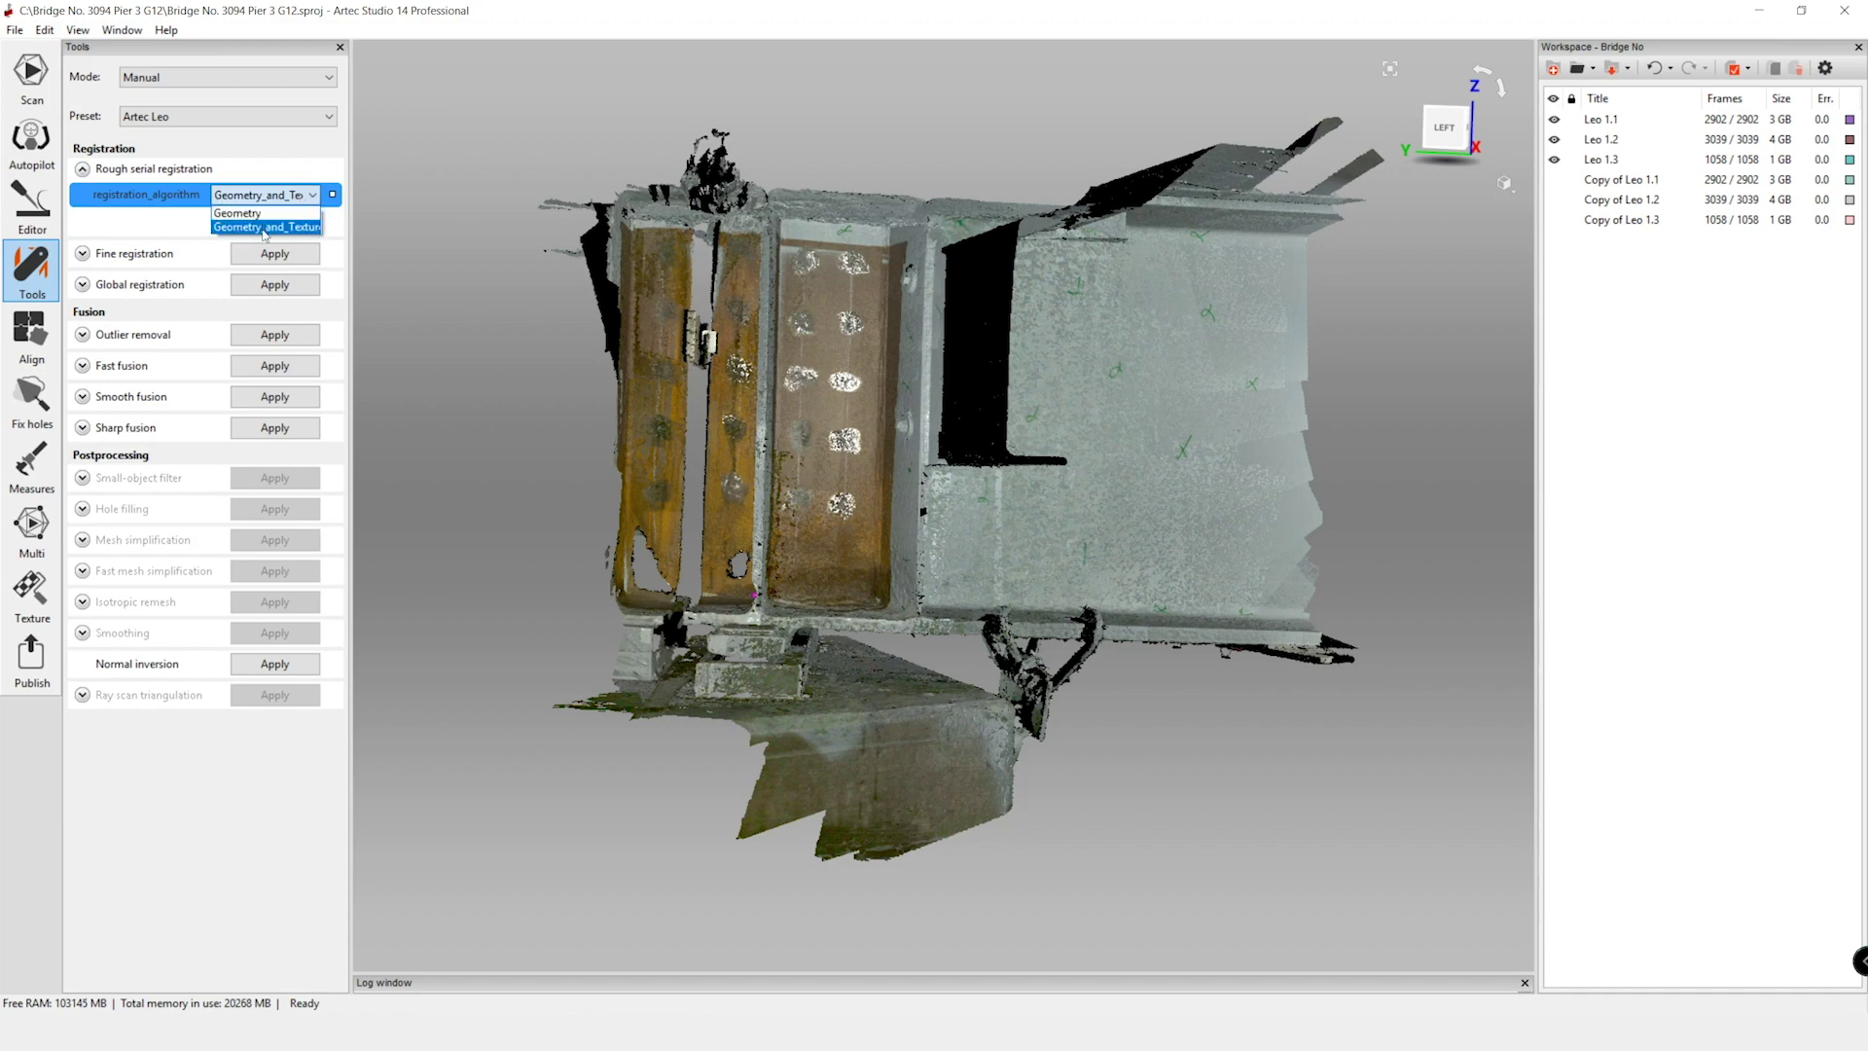
left_click(264, 227)
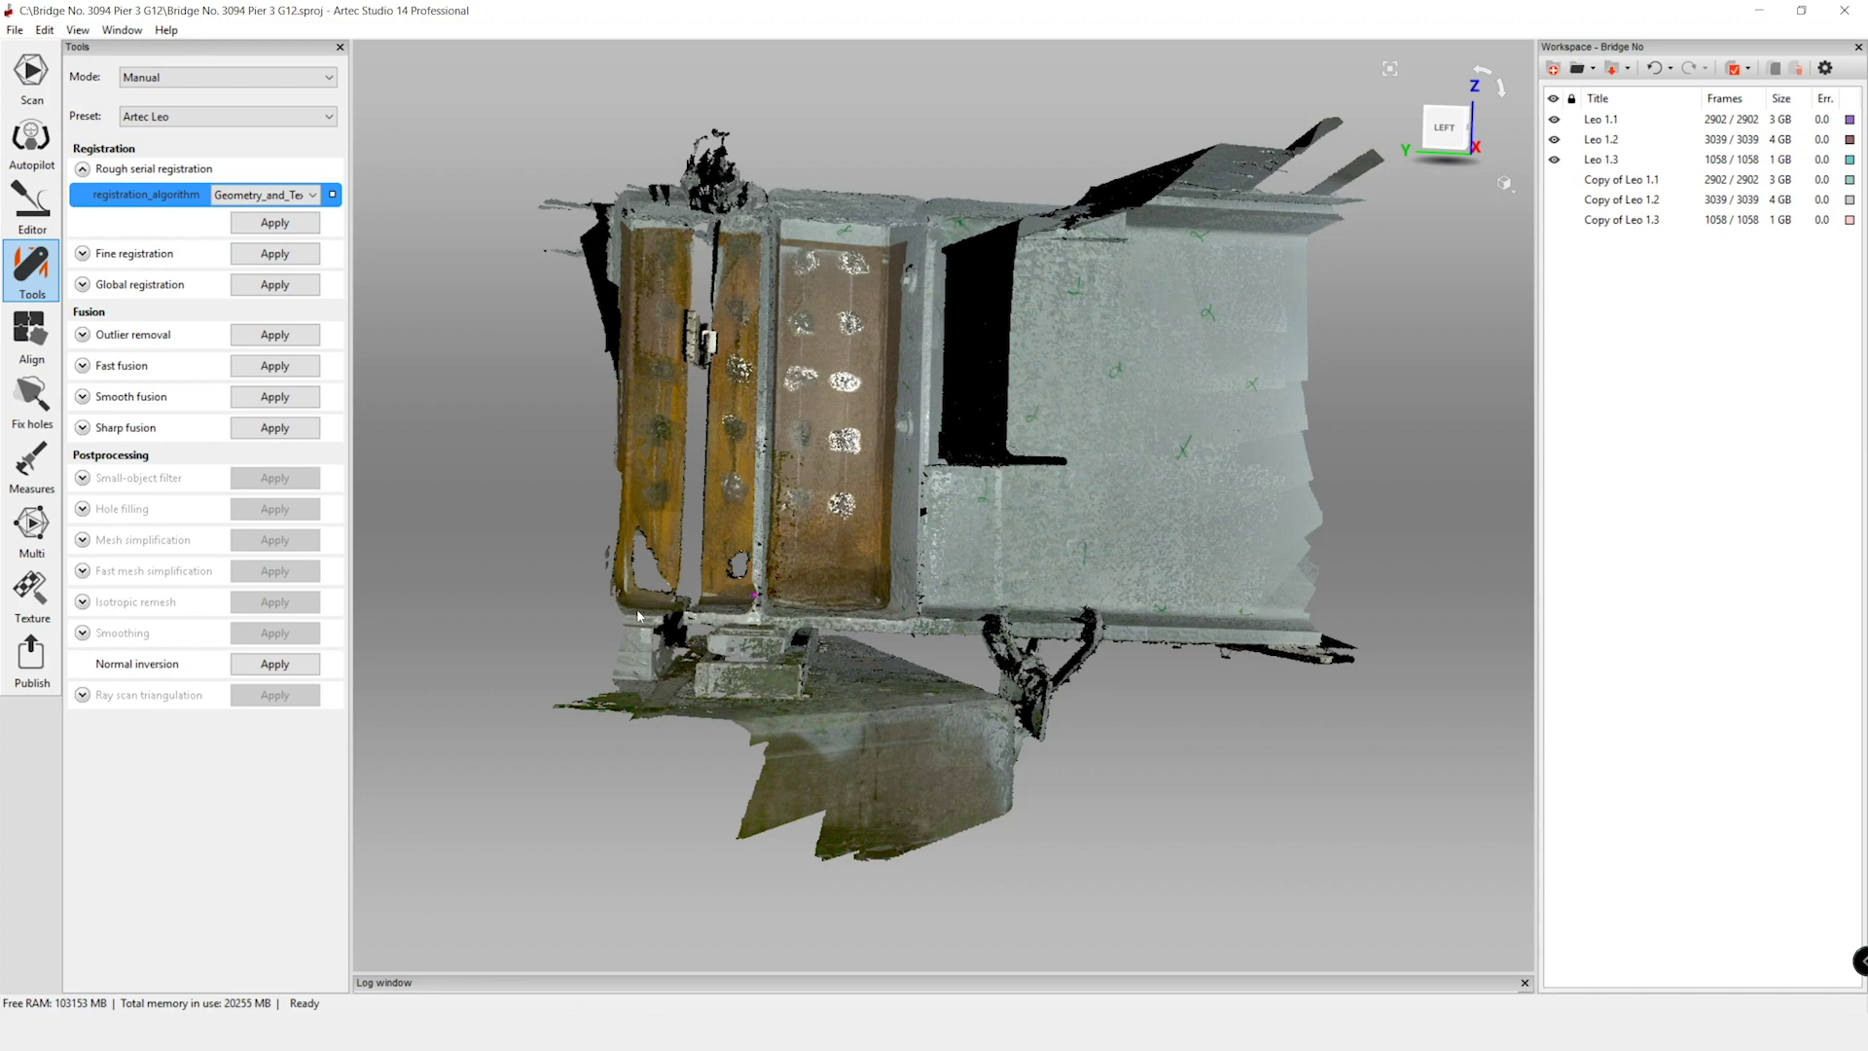
left_click(286, 228)
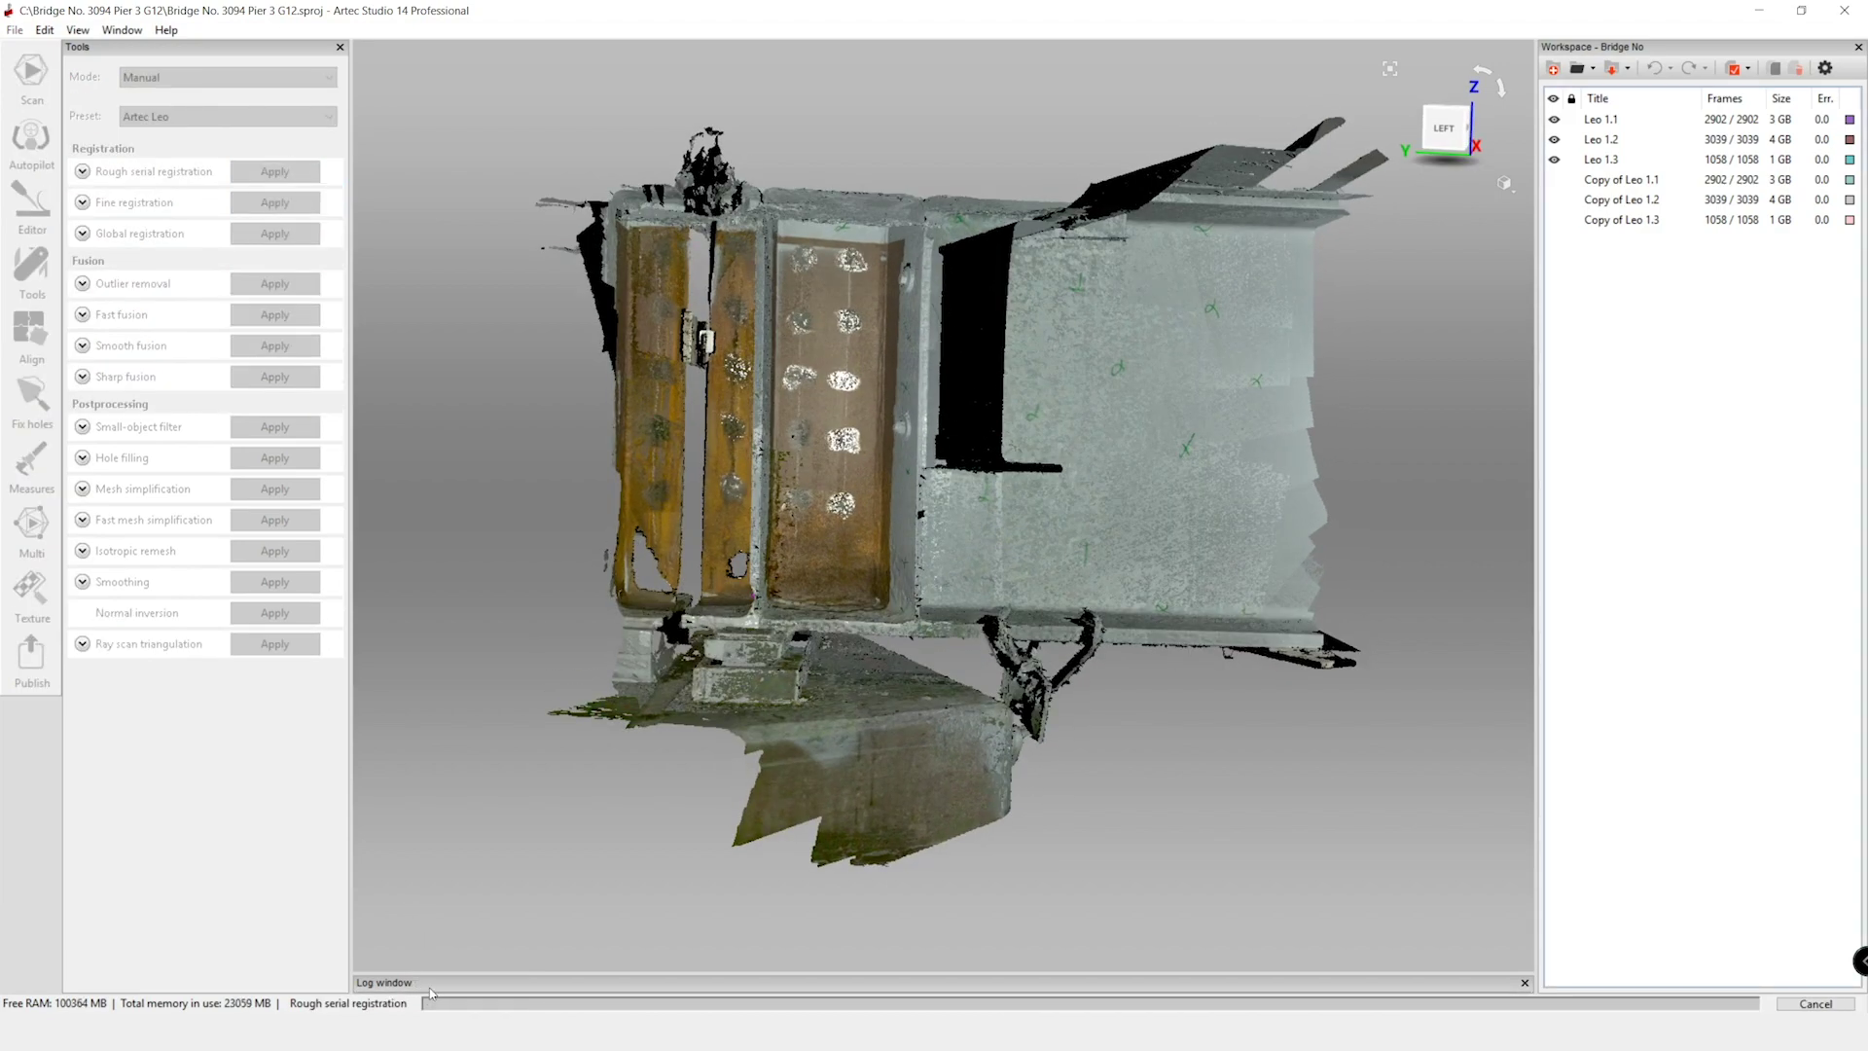
- Enlarge the log window so that several lines of registration messages can be read at once
left_click_drag(443, 916, 444, 893)
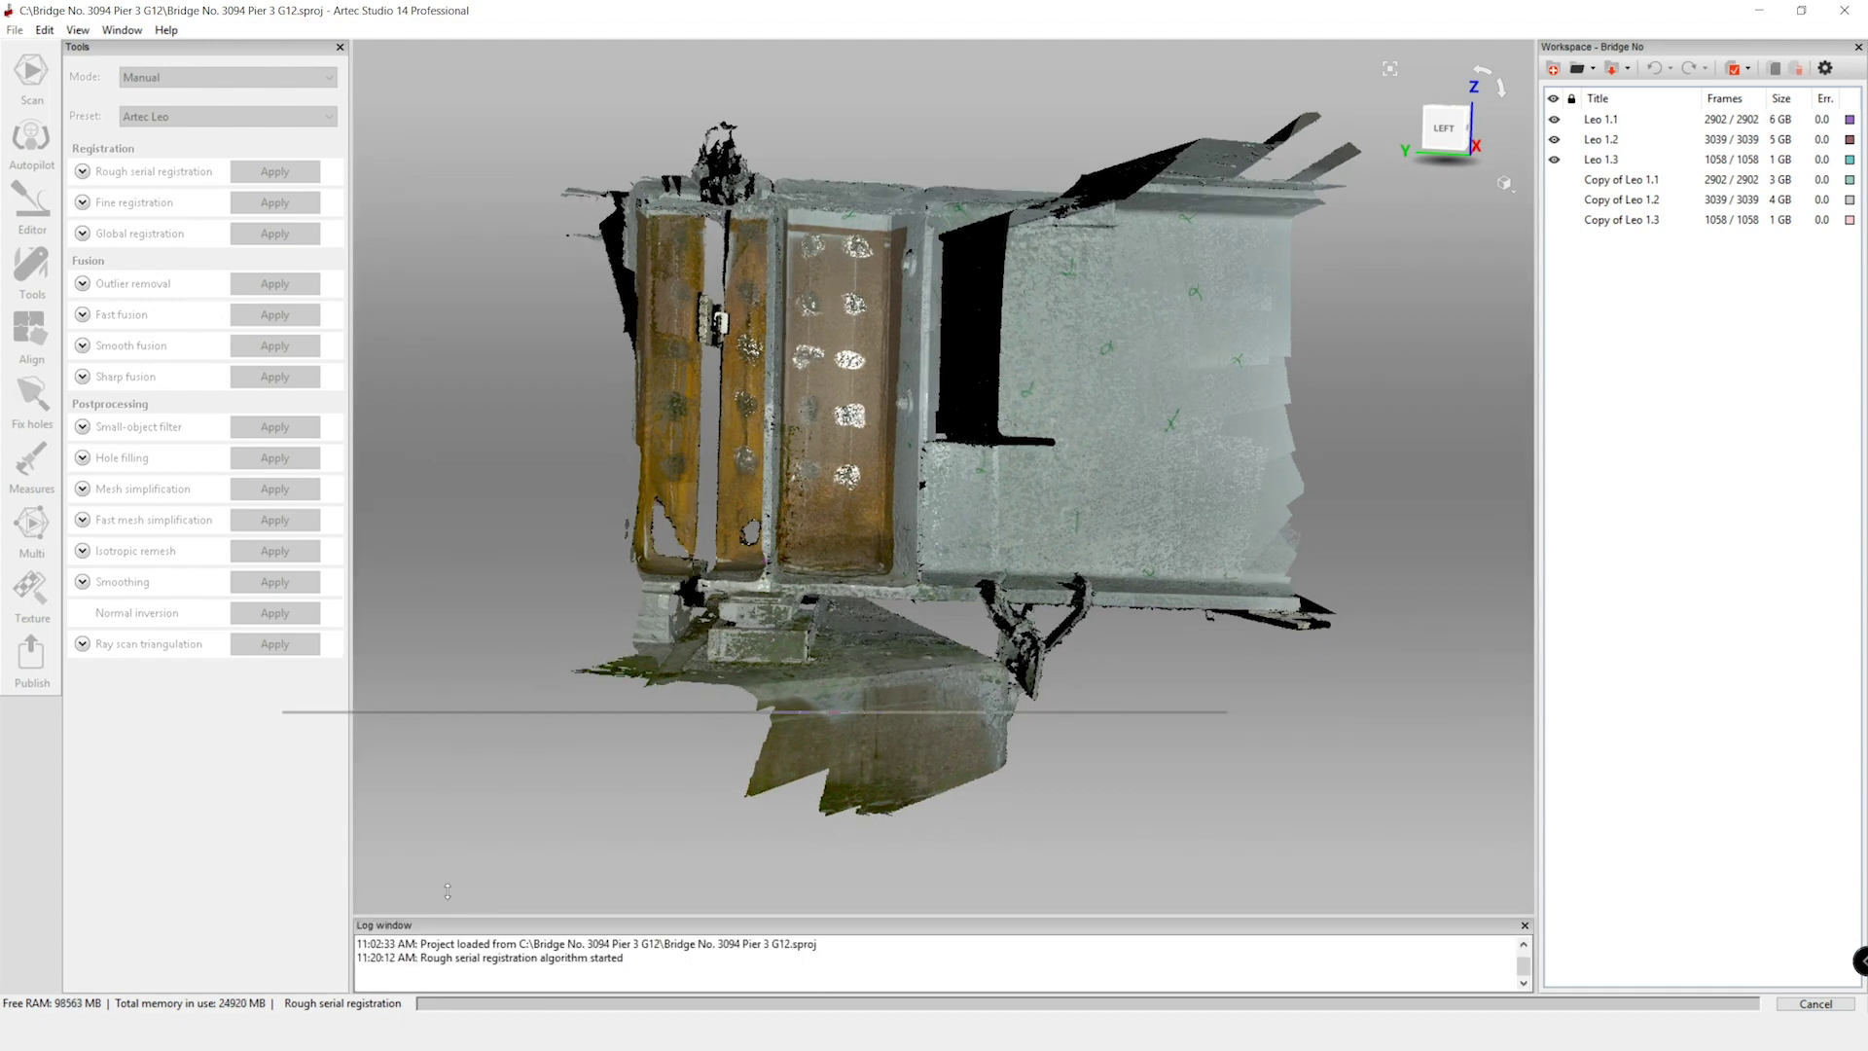
left_click_drag(399, 985, 358, 917)
left_click(686, 965)
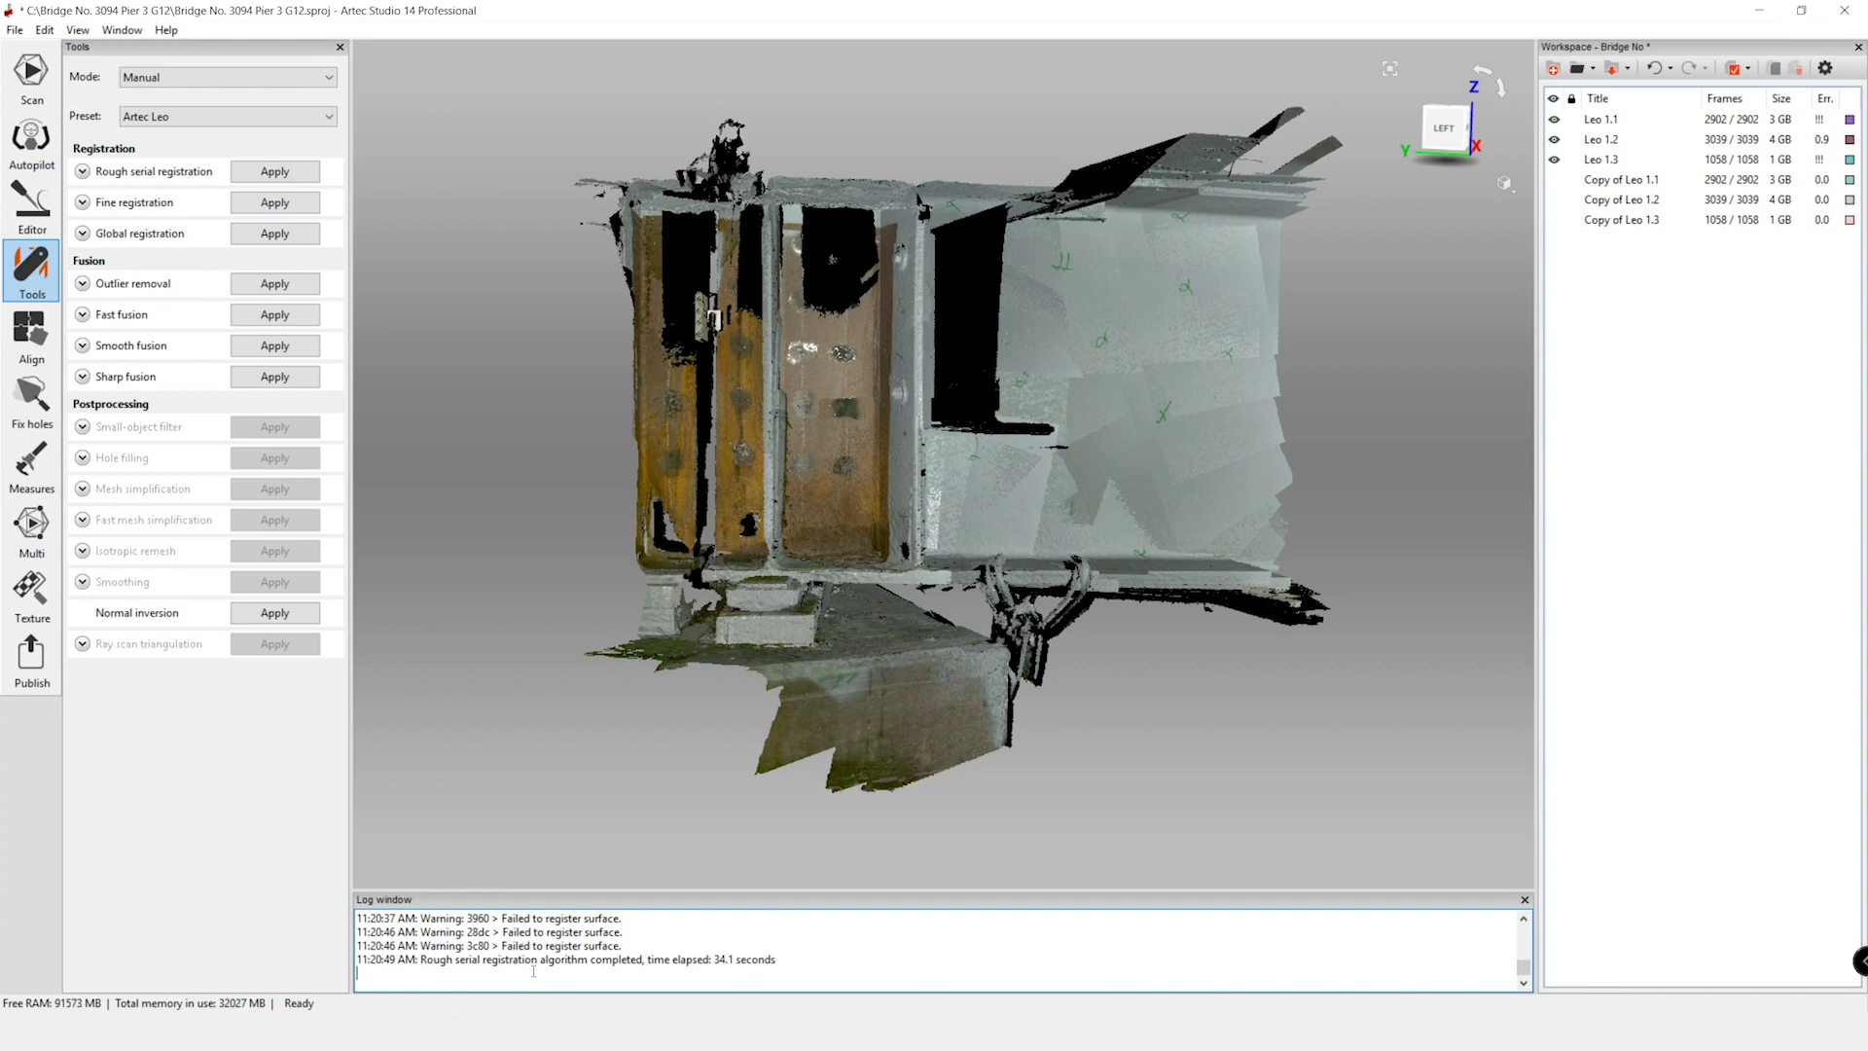
- Inspect the roughly registered girder up close from both sides, hiding and showing Leo 1.1, Leo 1.2 and Leo 1.3 to compare them
left_click_drag(681, 739, 711, 650)
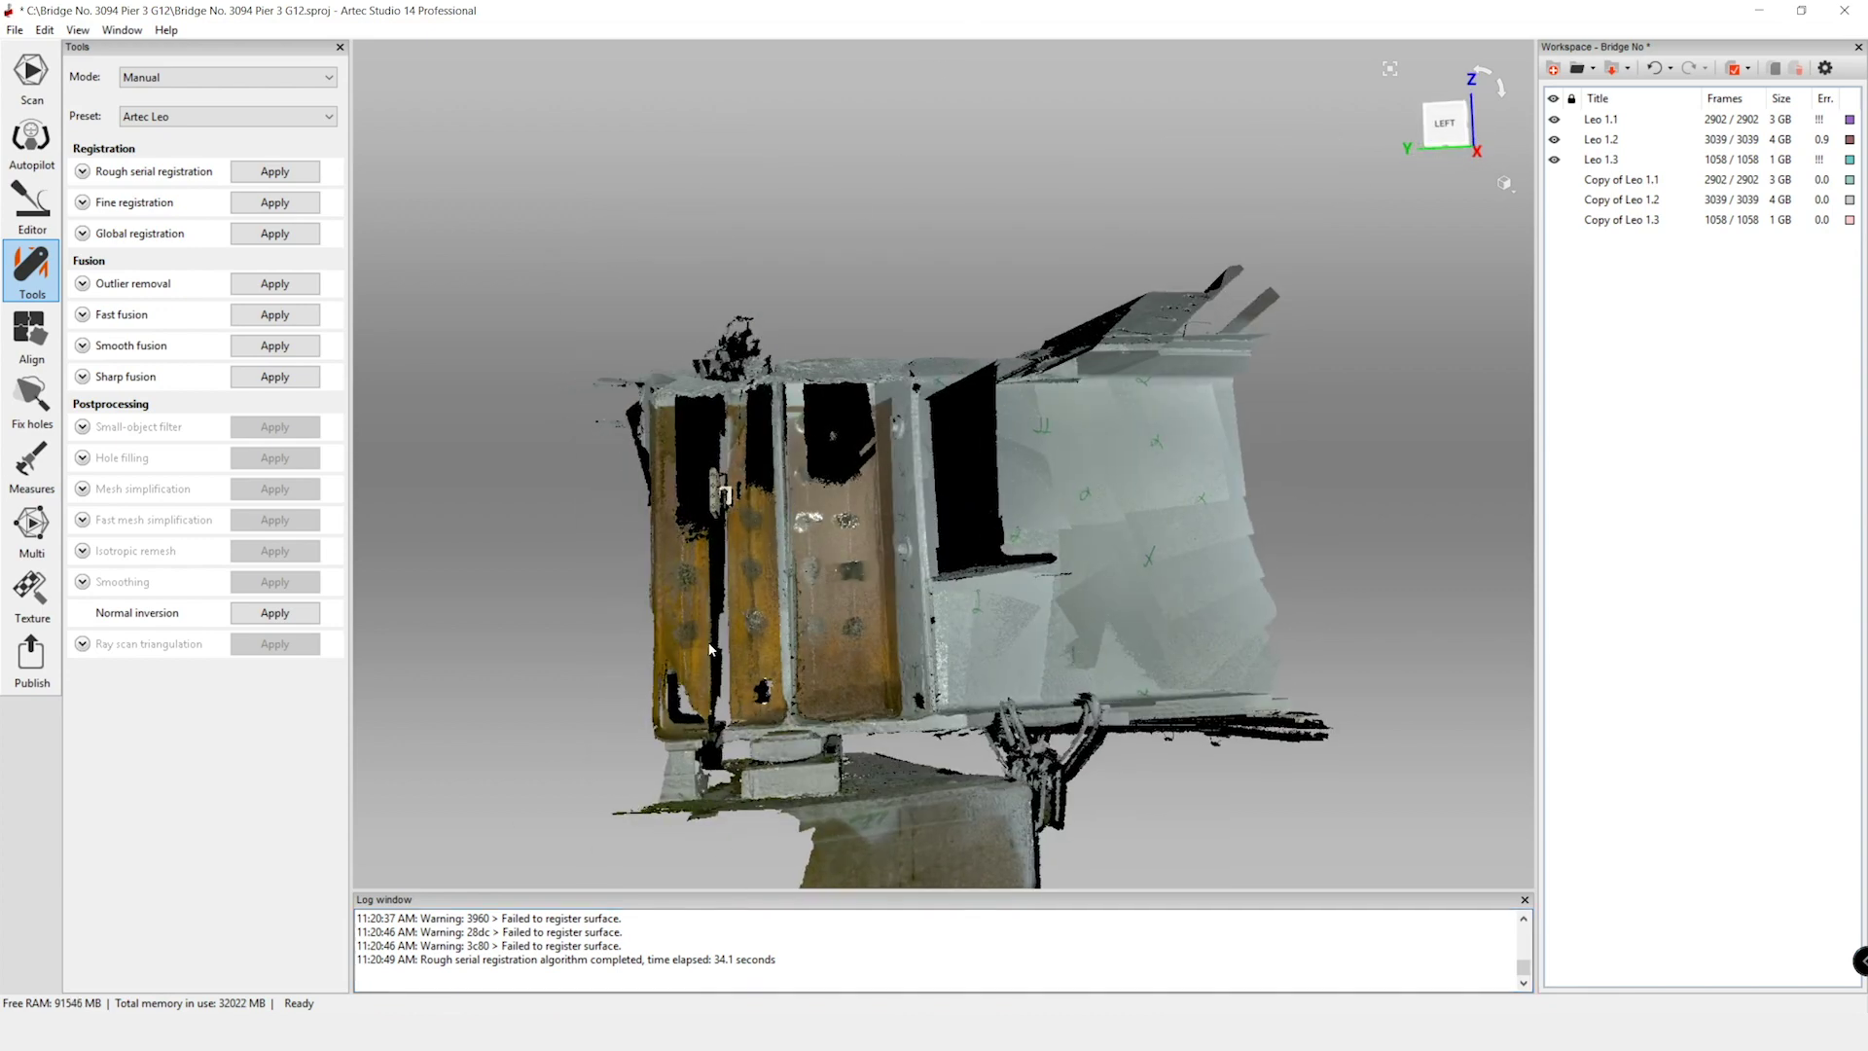
scroll(818, 420, "up", 3)
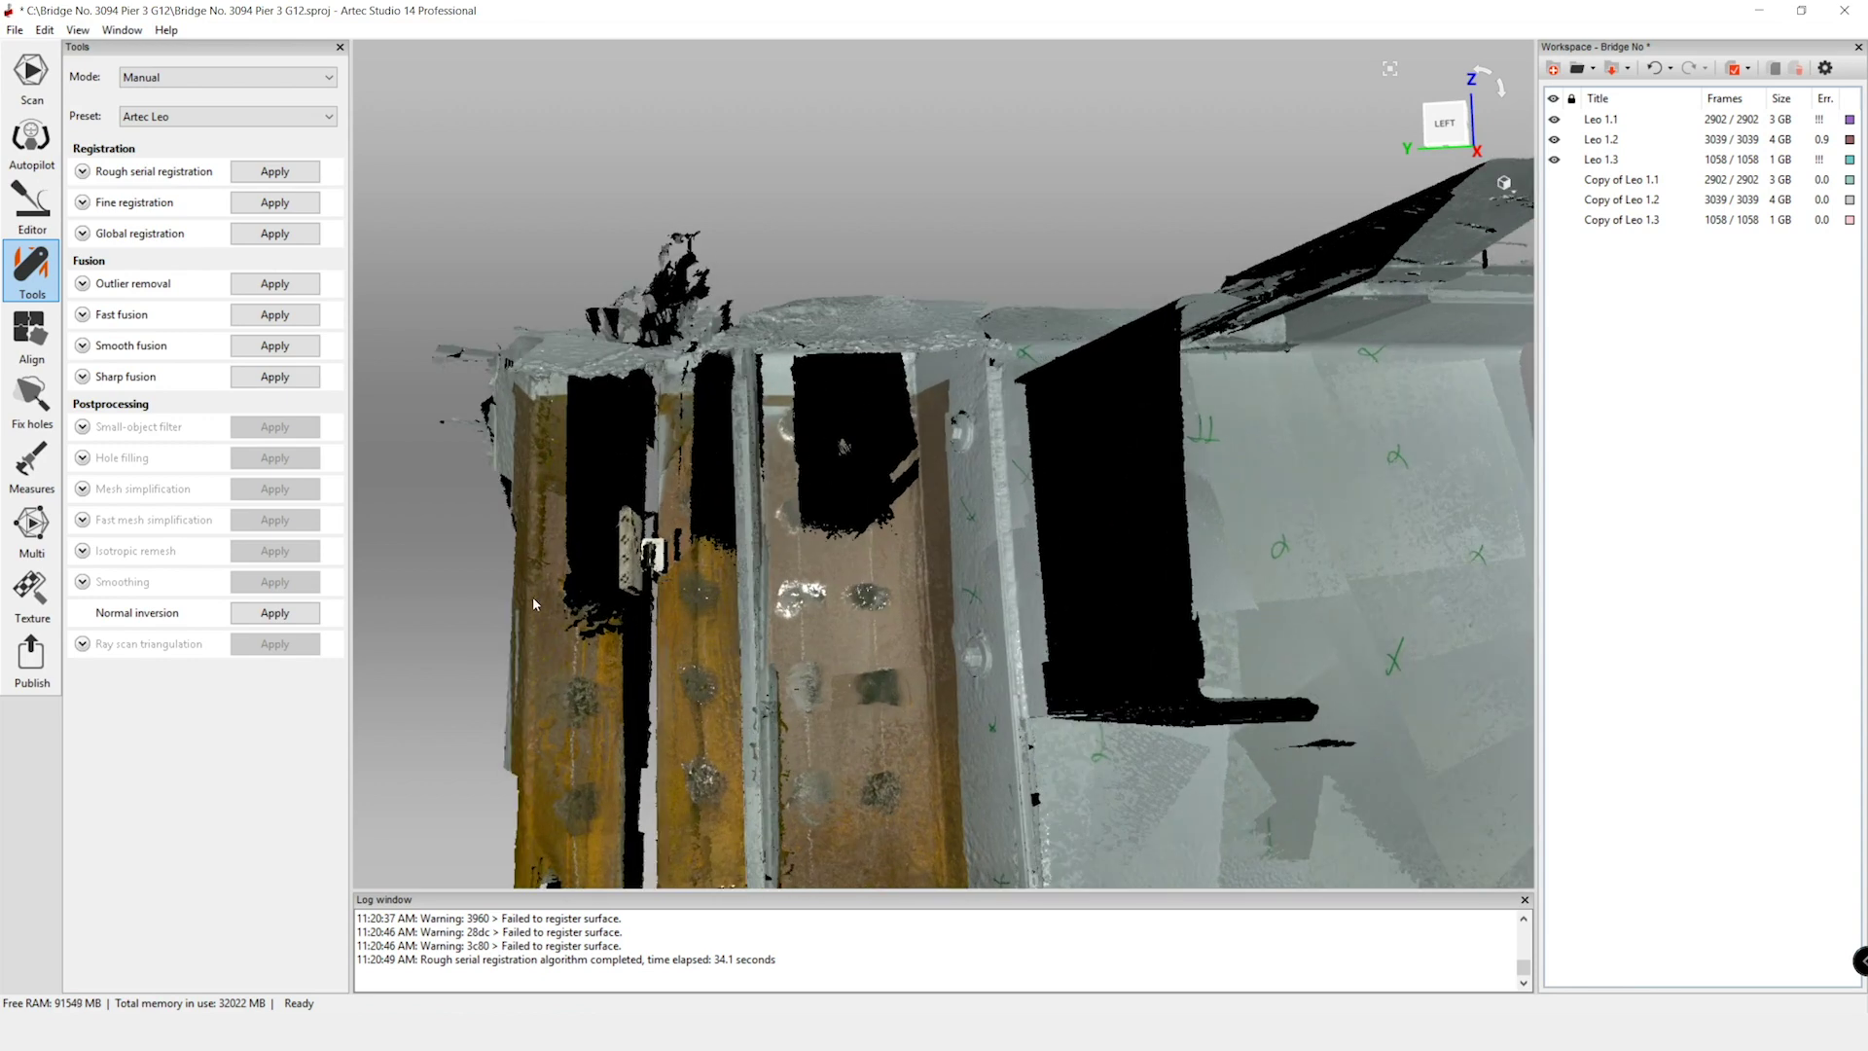
left_click_drag(700, 589, 1392, 612)
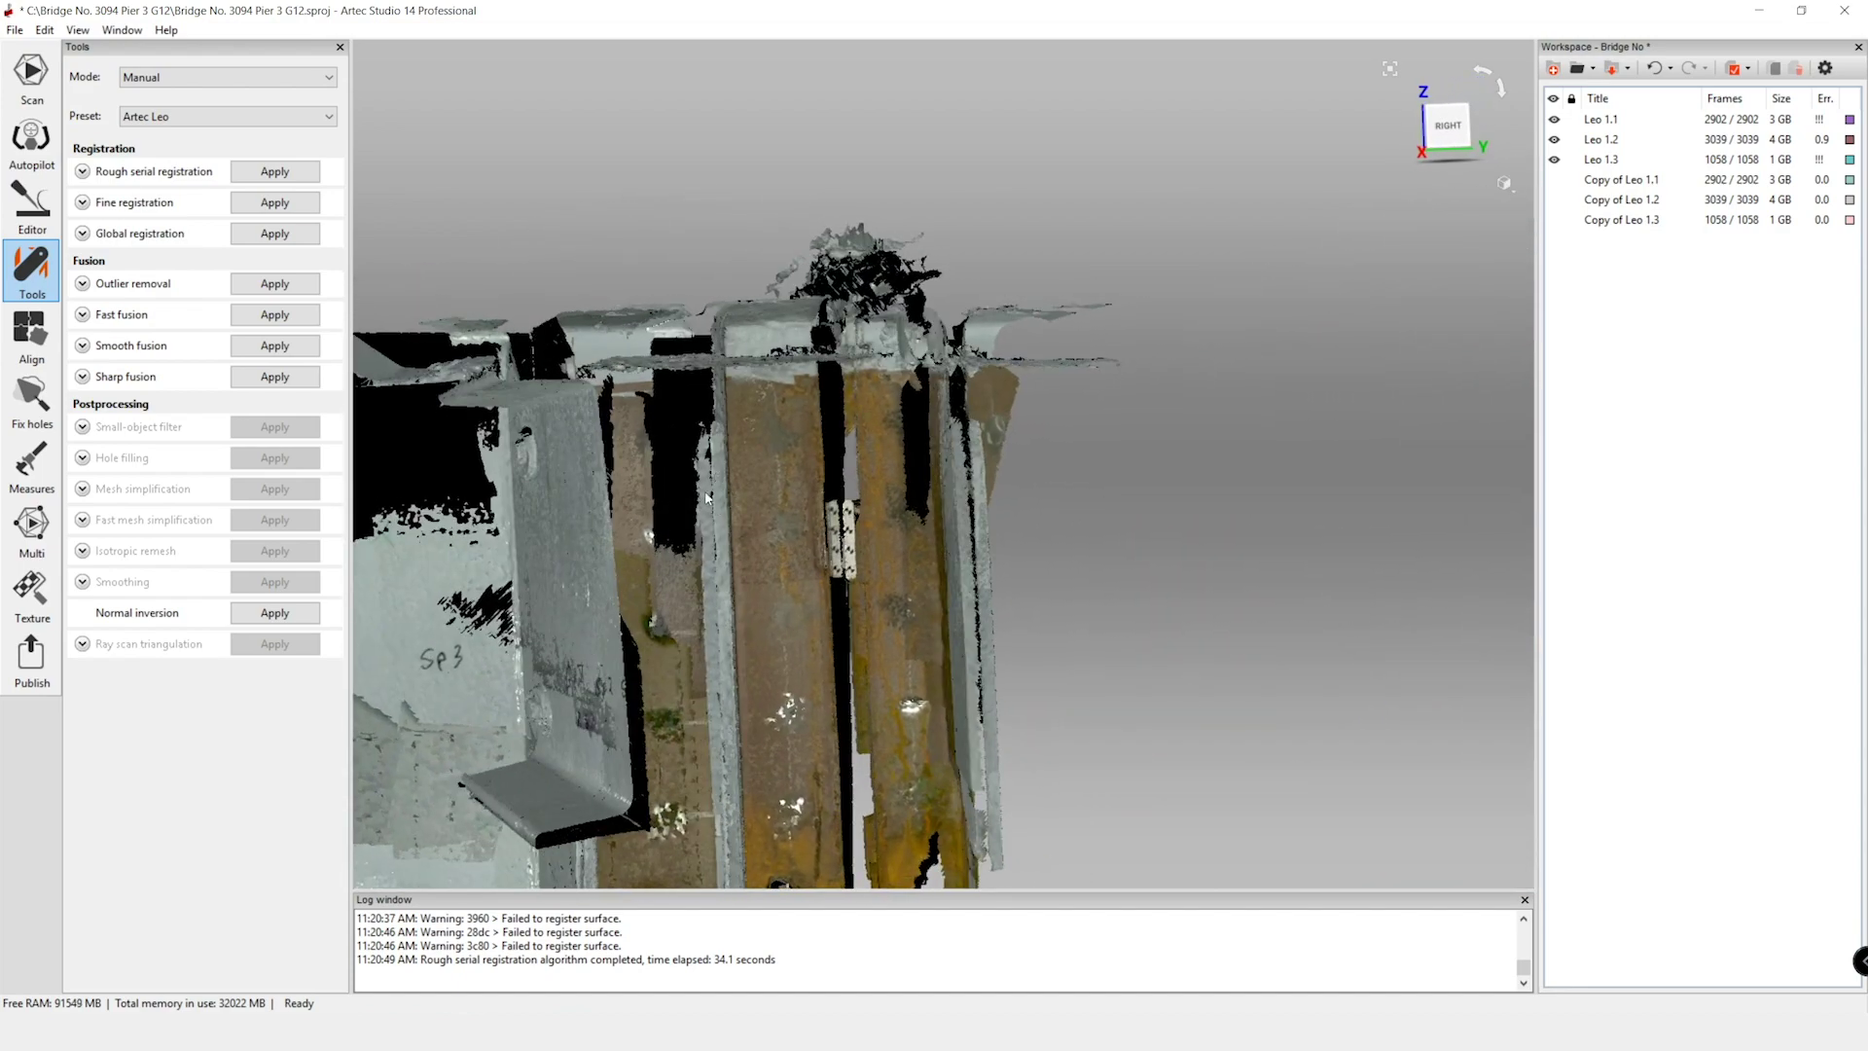
left_click(1554, 120)
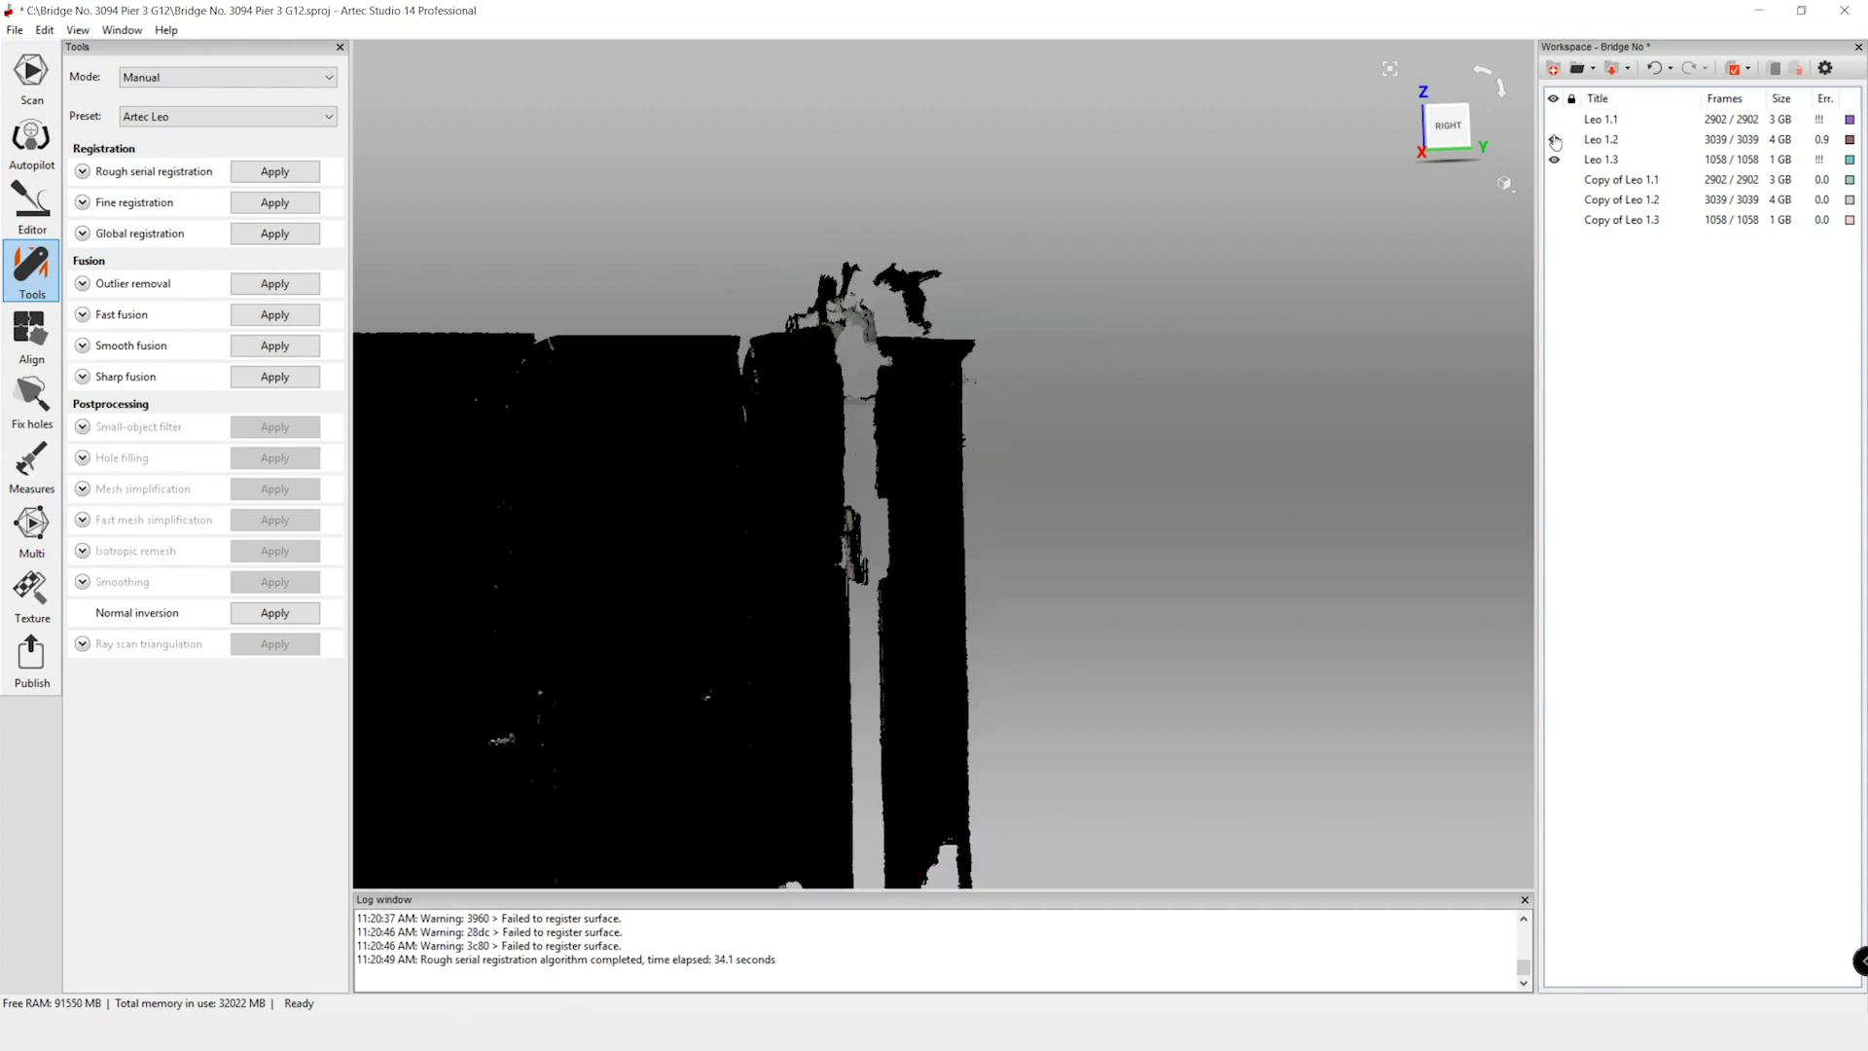
left_click(1555, 159)
left_click(1554, 119)
left_click(1554, 139)
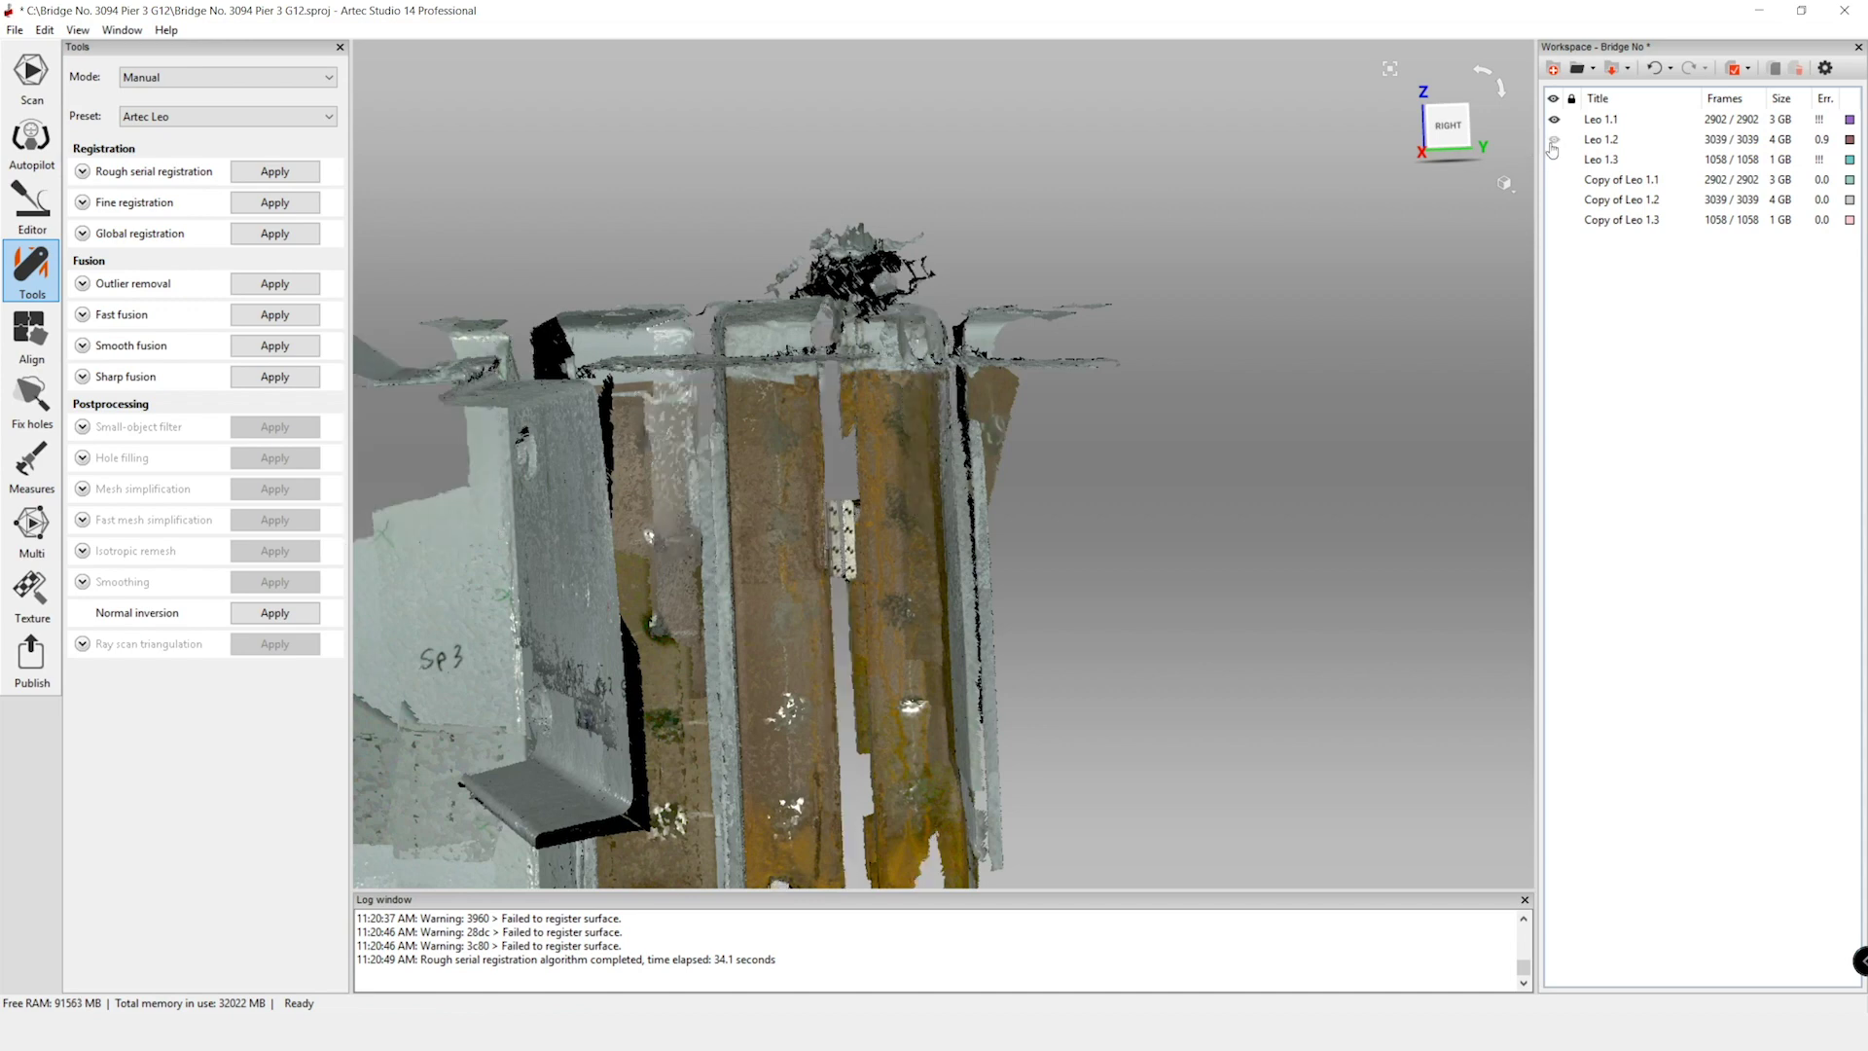
left_click(1553, 141)
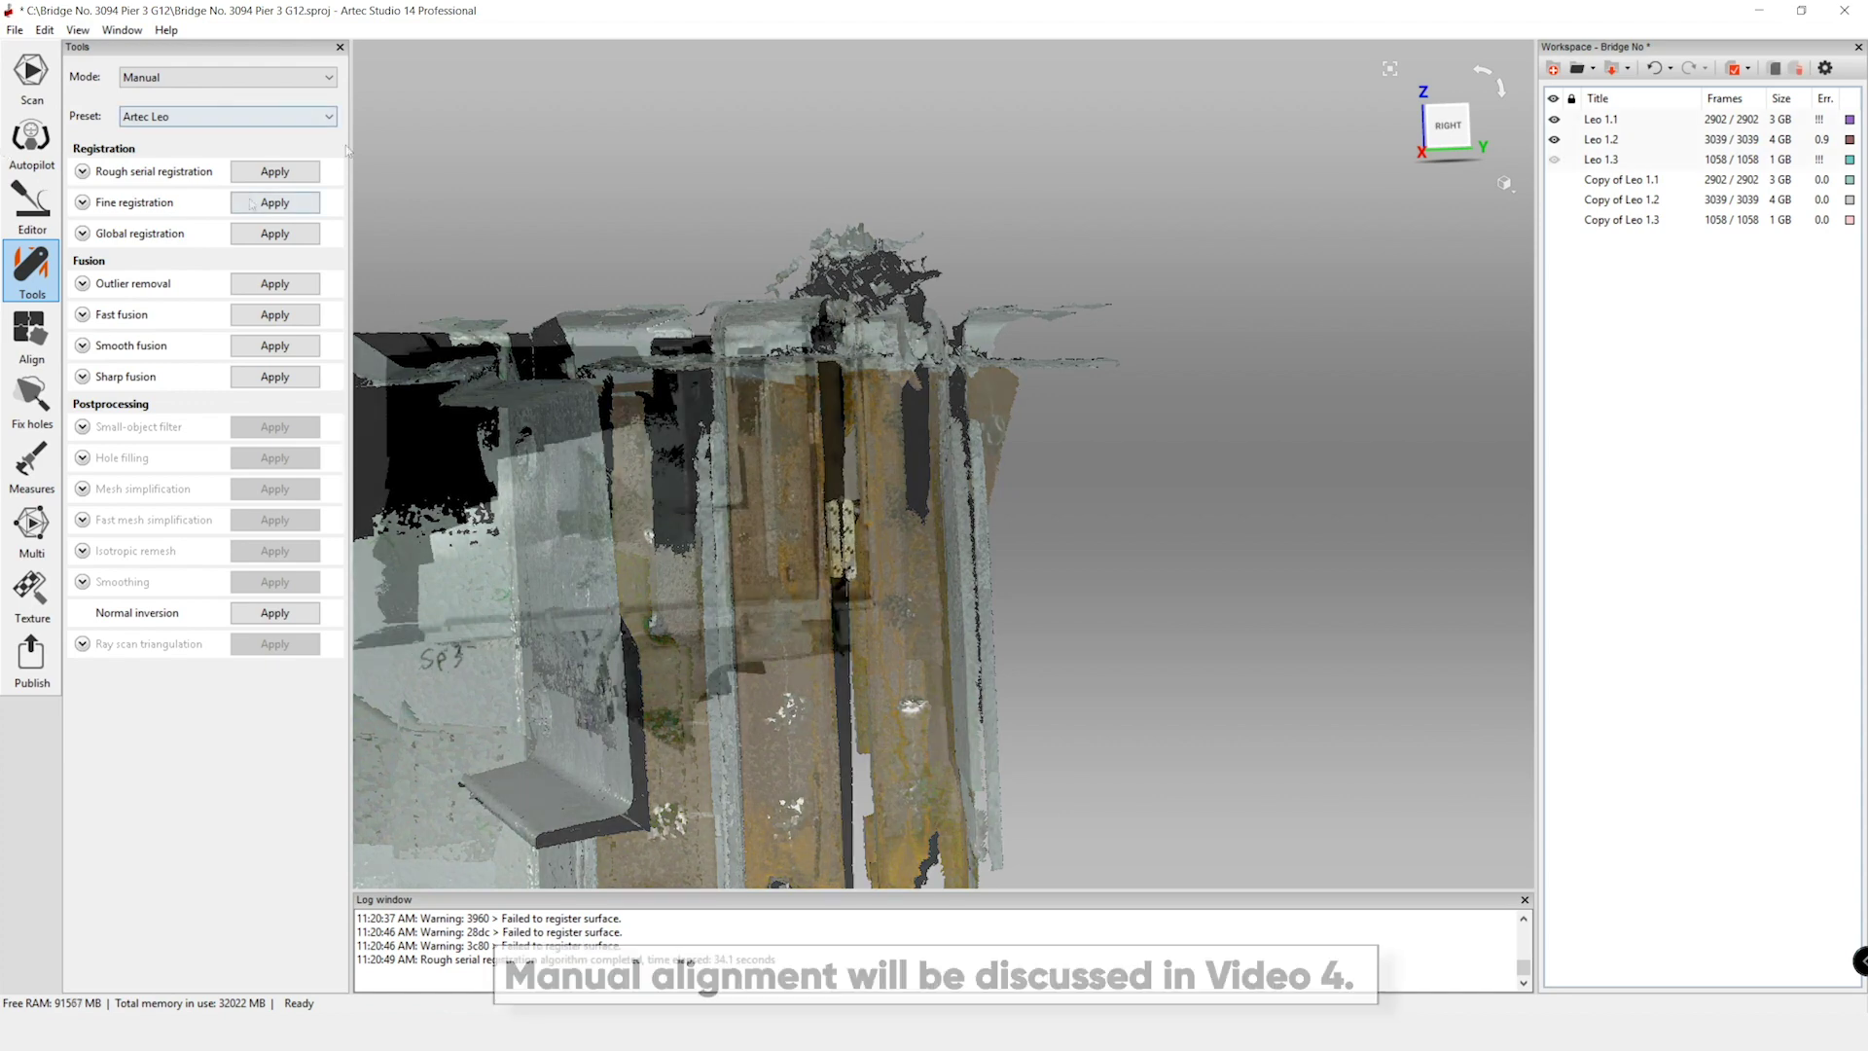
- Run Fine registration on Leo 1.1, Leo 1.2 and Leo 1.3 with the Geometry_and_Texture algorithm
left_click(83, 202)
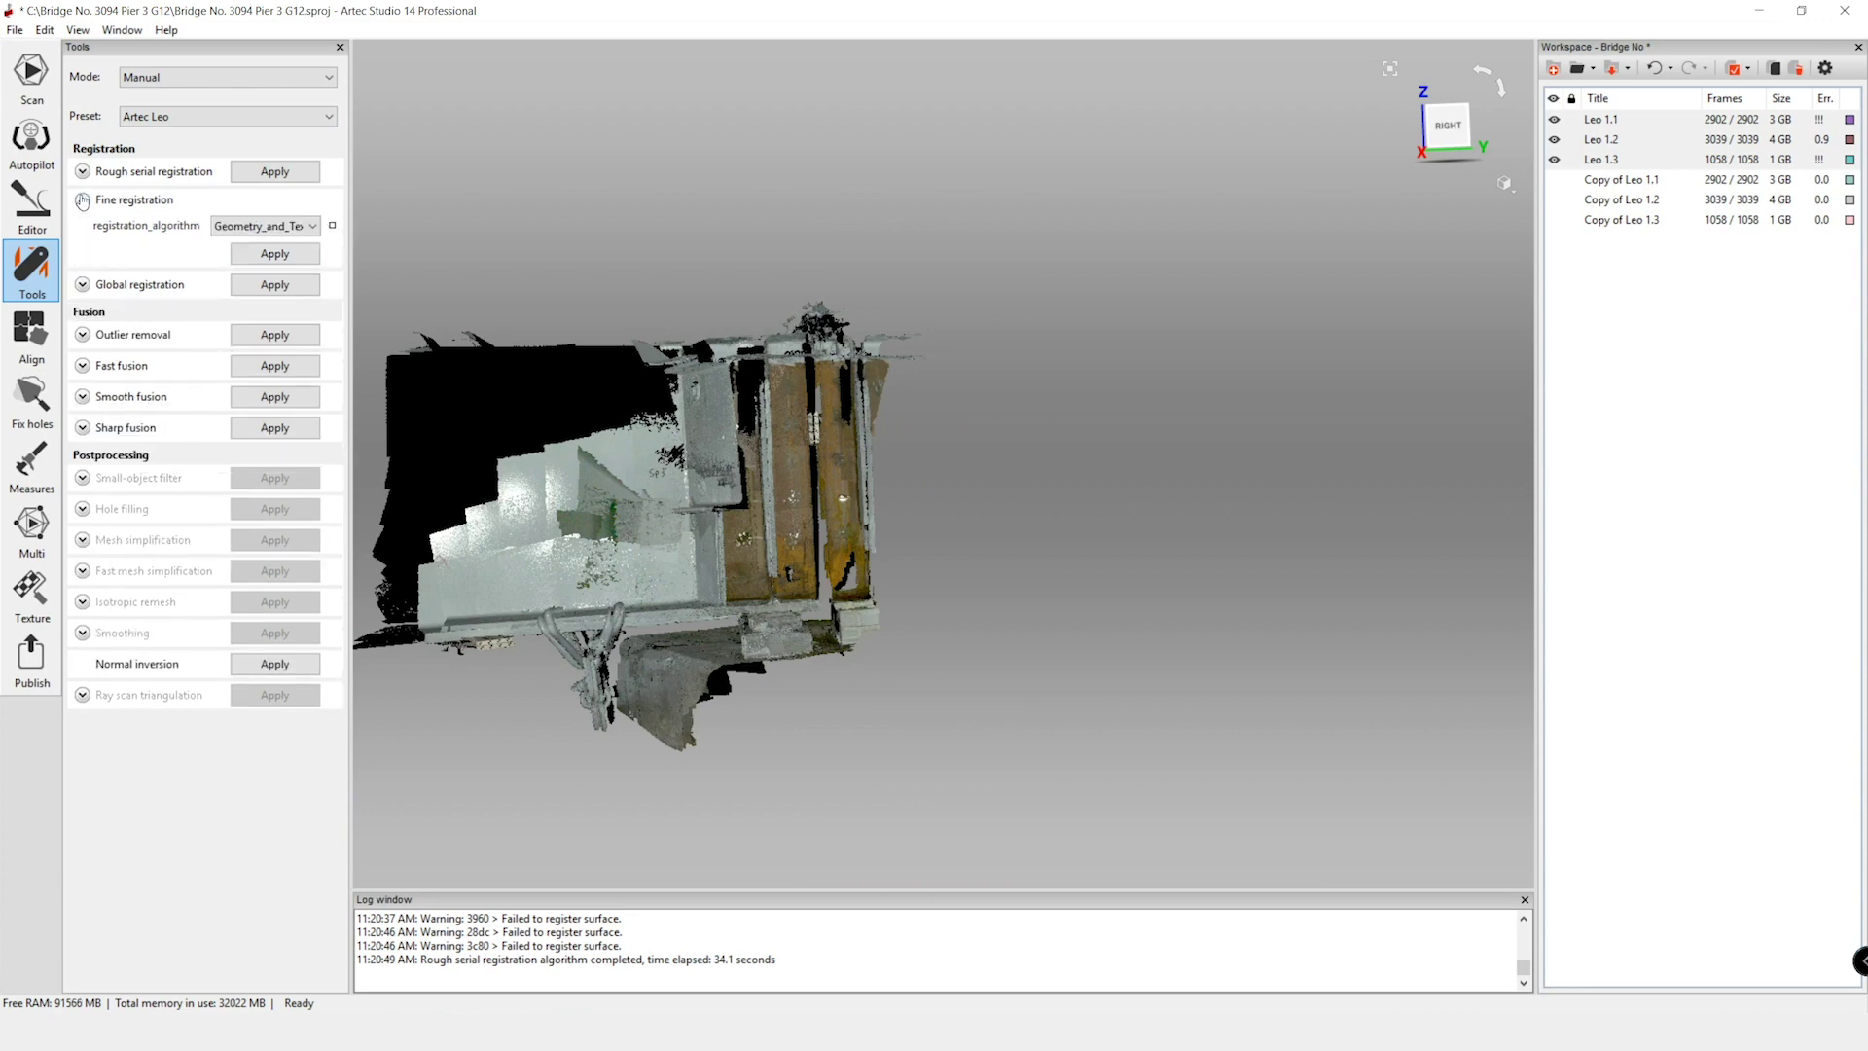
left_click(290, 232)
left_click(290, 234)
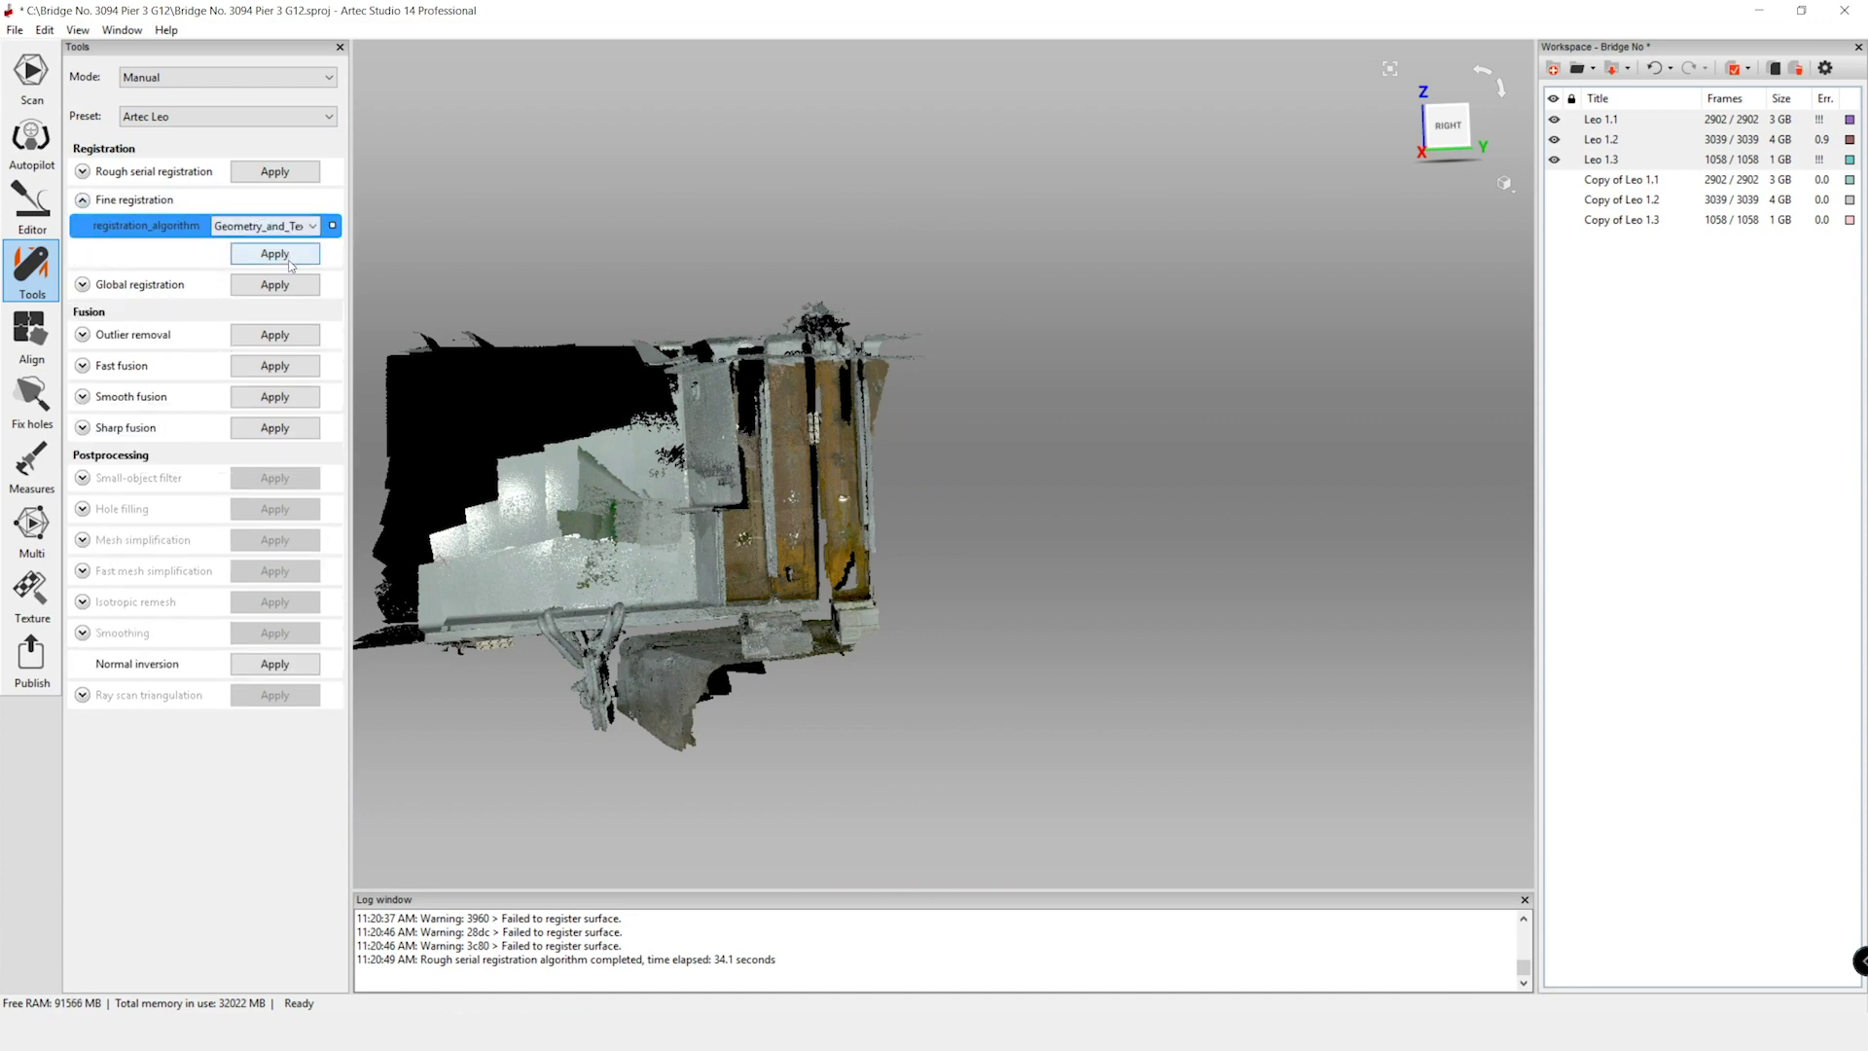
left_click(289, 258)
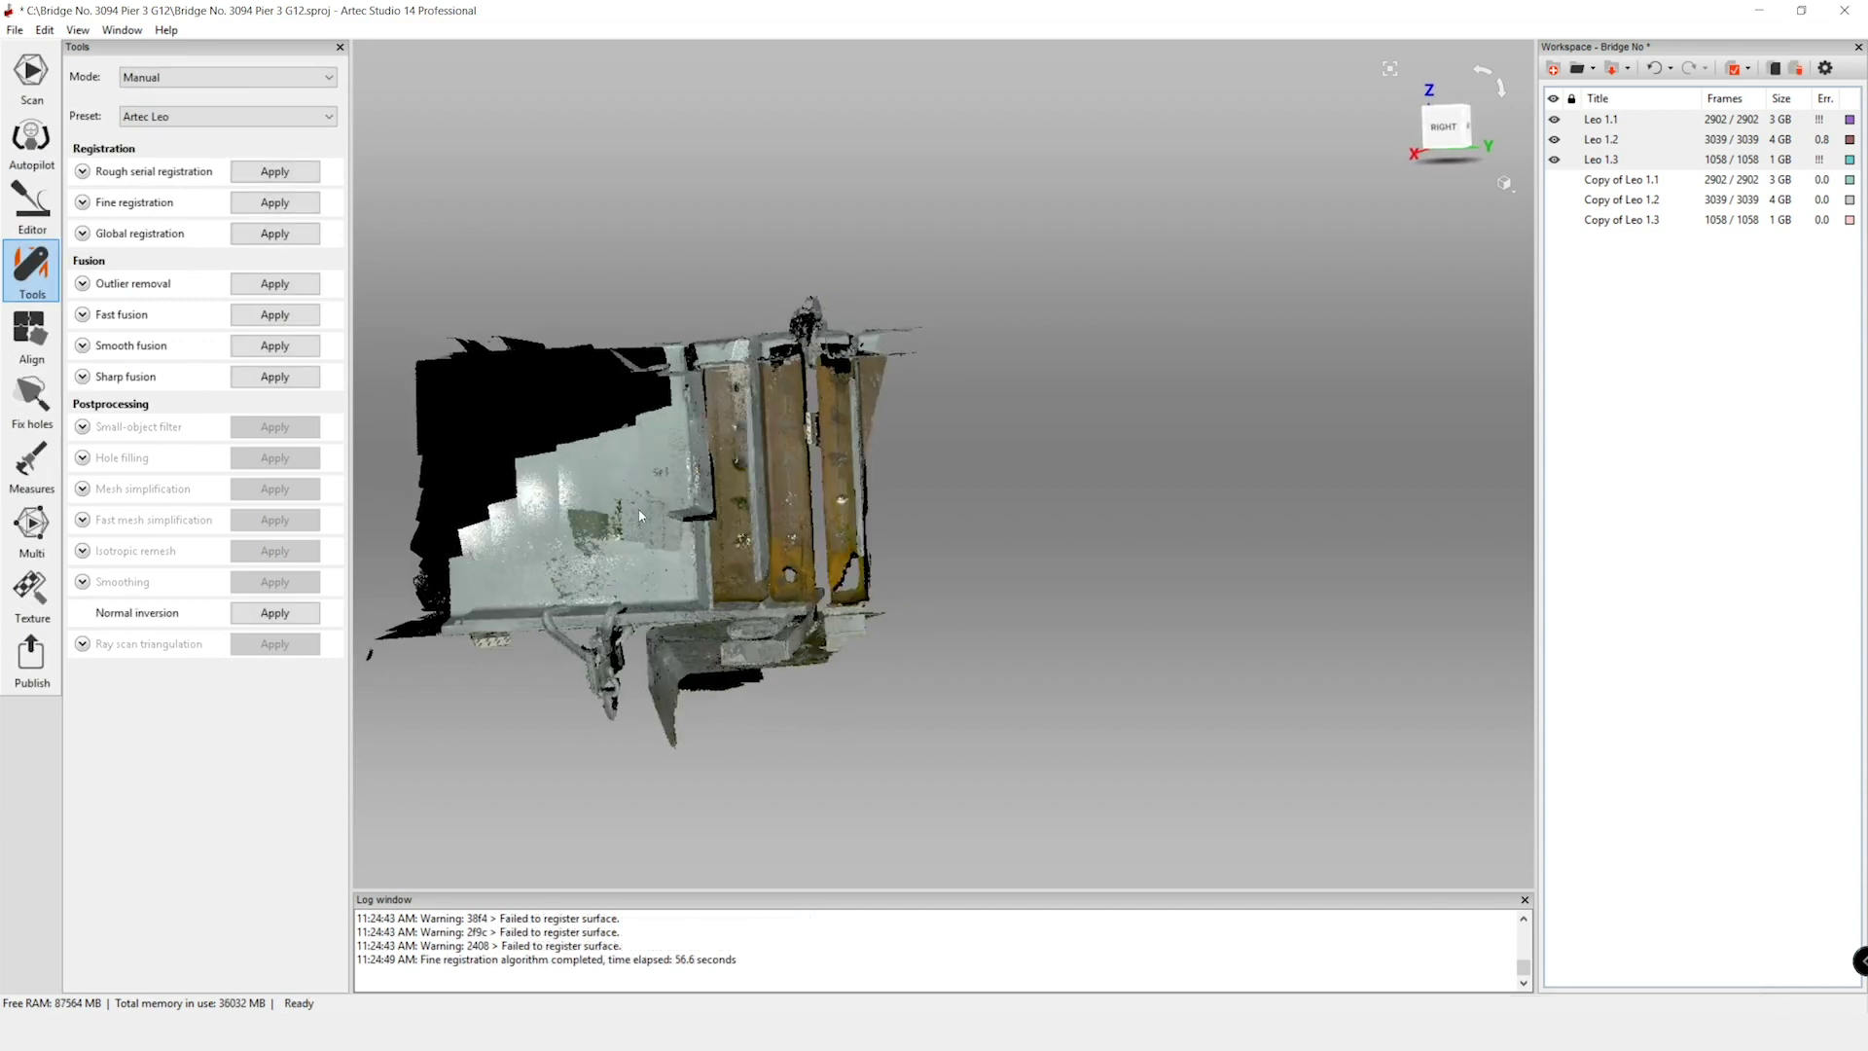
- Examine the alignment of the finely registered scans along the web, the stiffeners and the lower flange edge
left_click_drag(640, 516, 749, 402)
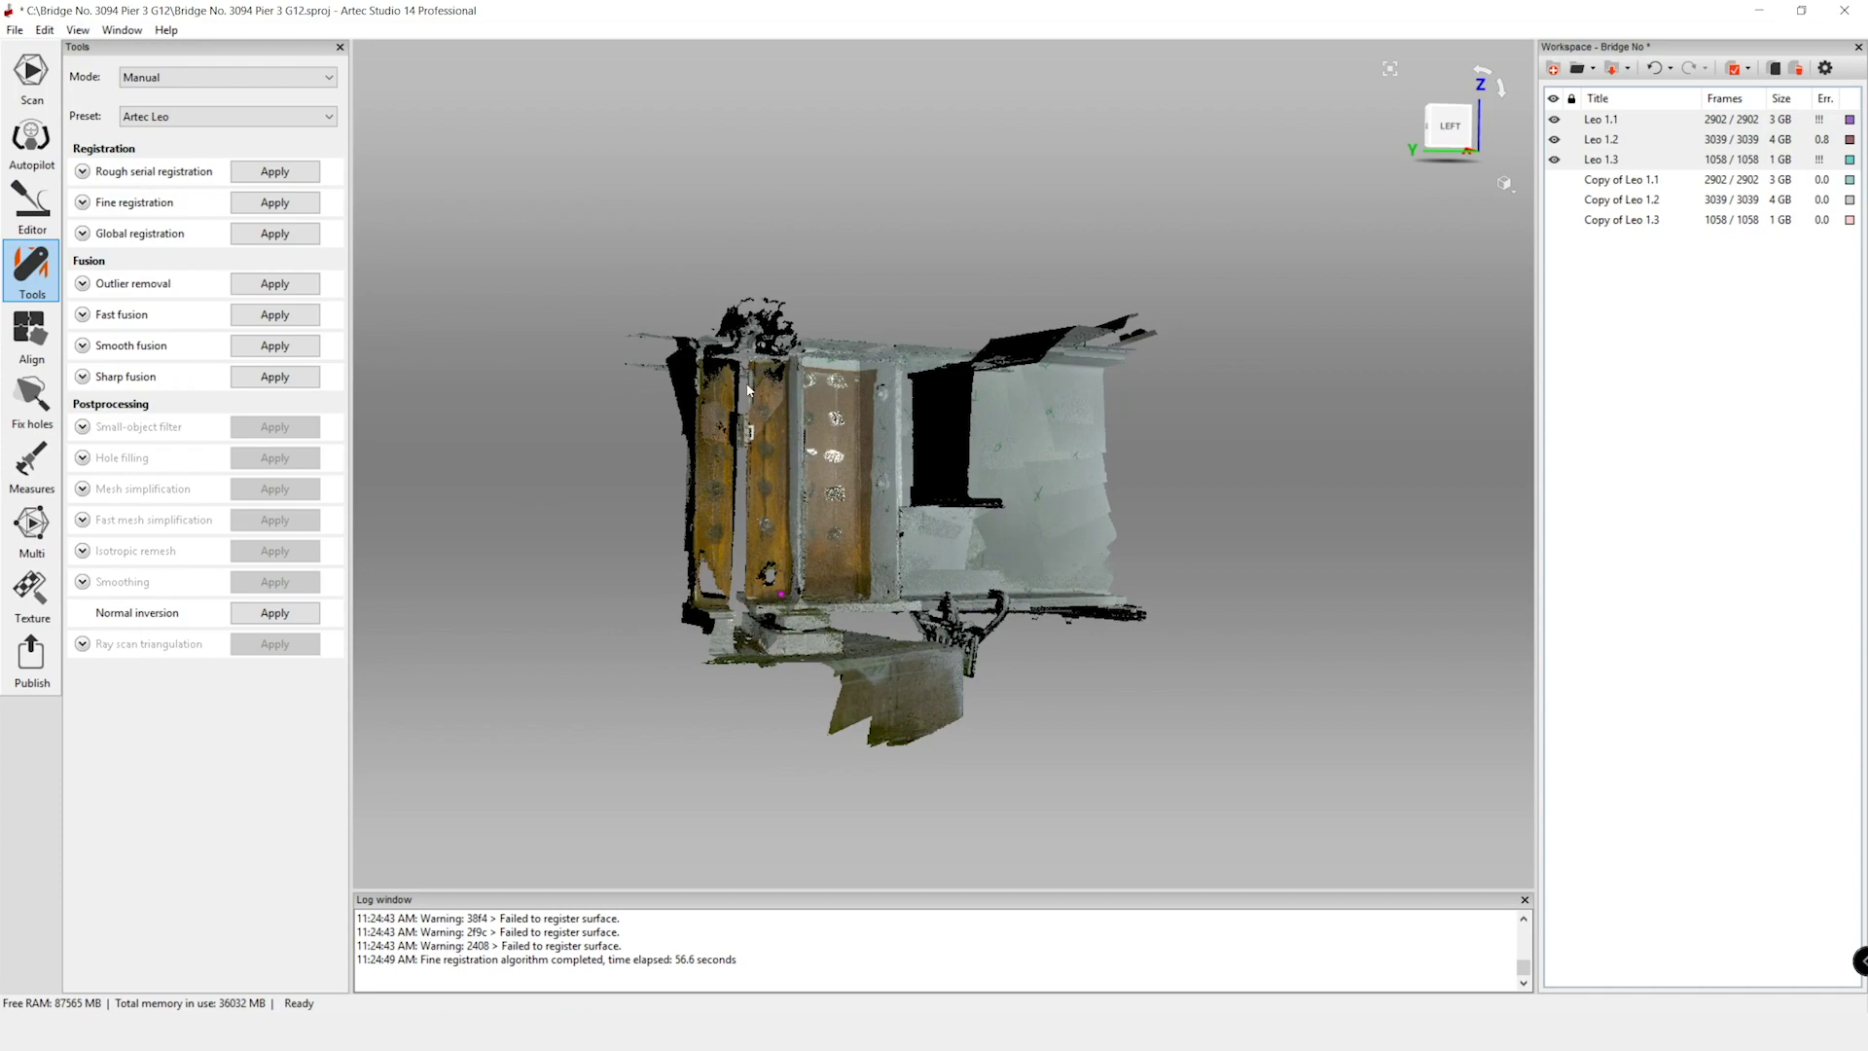
scroll(1148, 566, "up", 5)
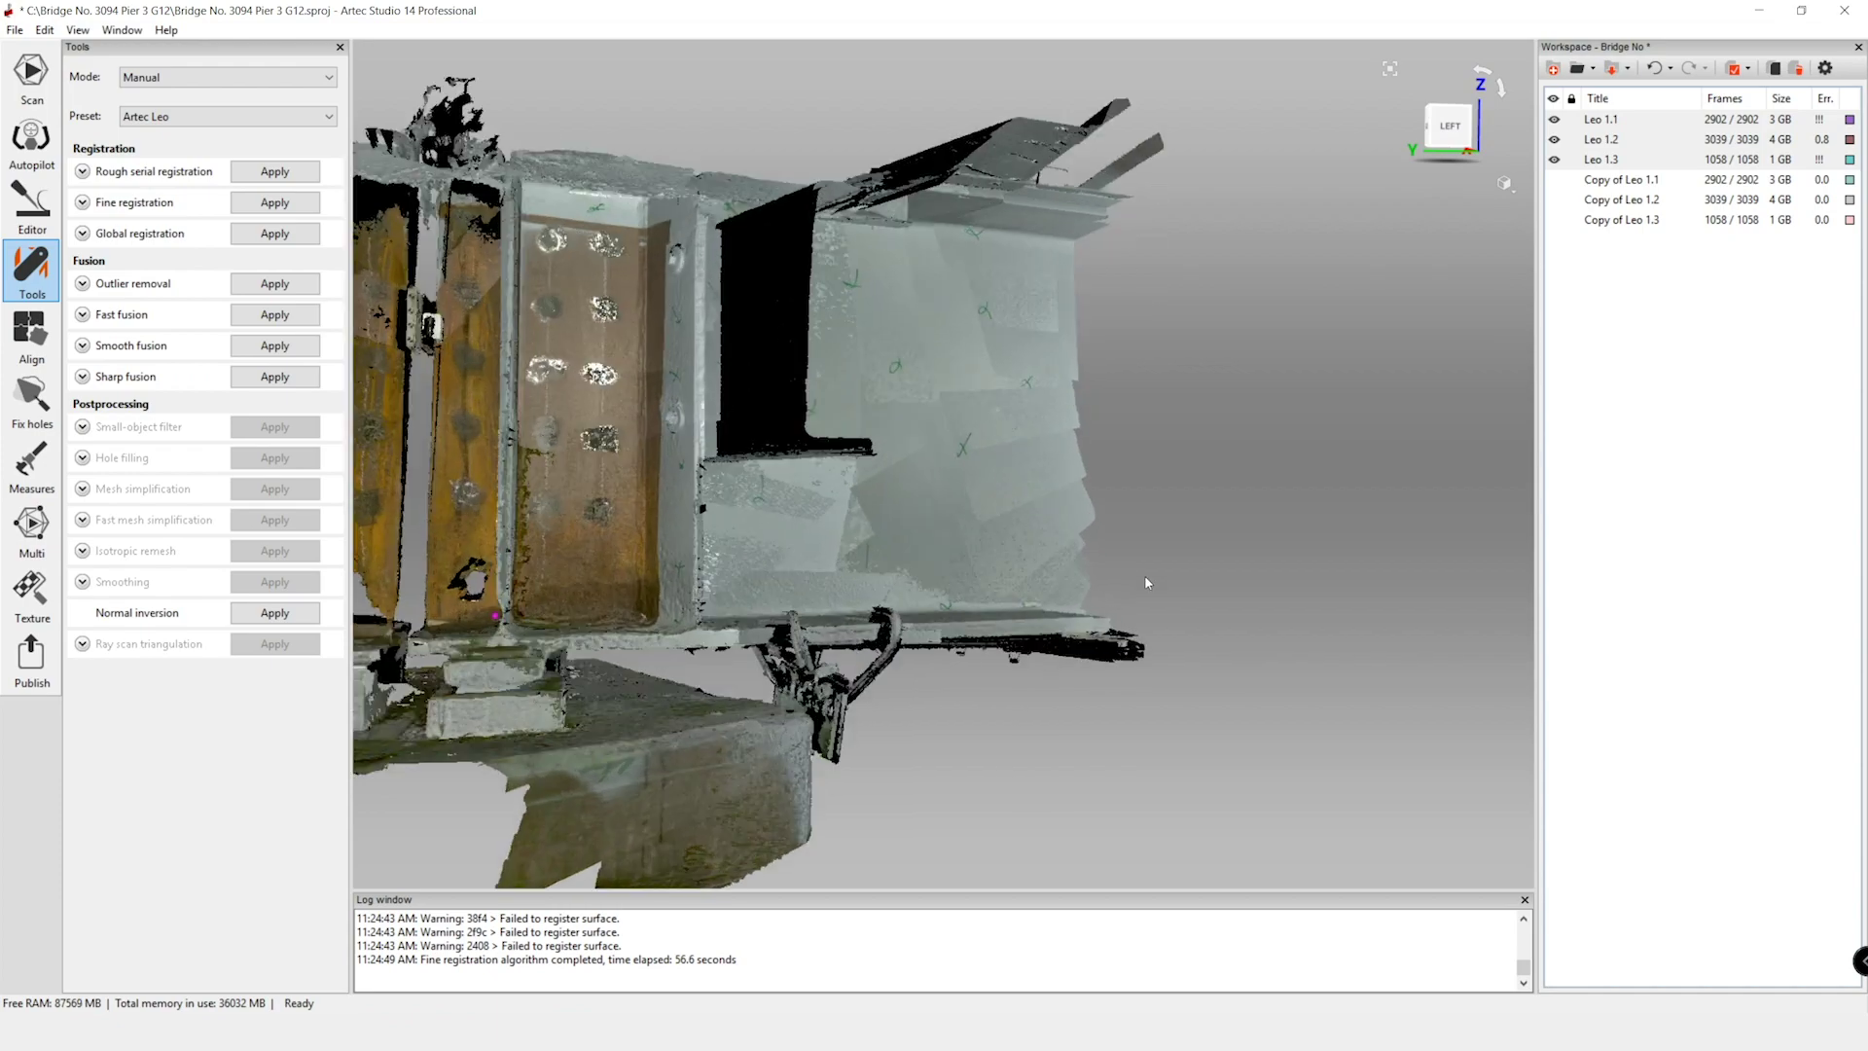
left_click_drag(1148, 567, 1014, 551)
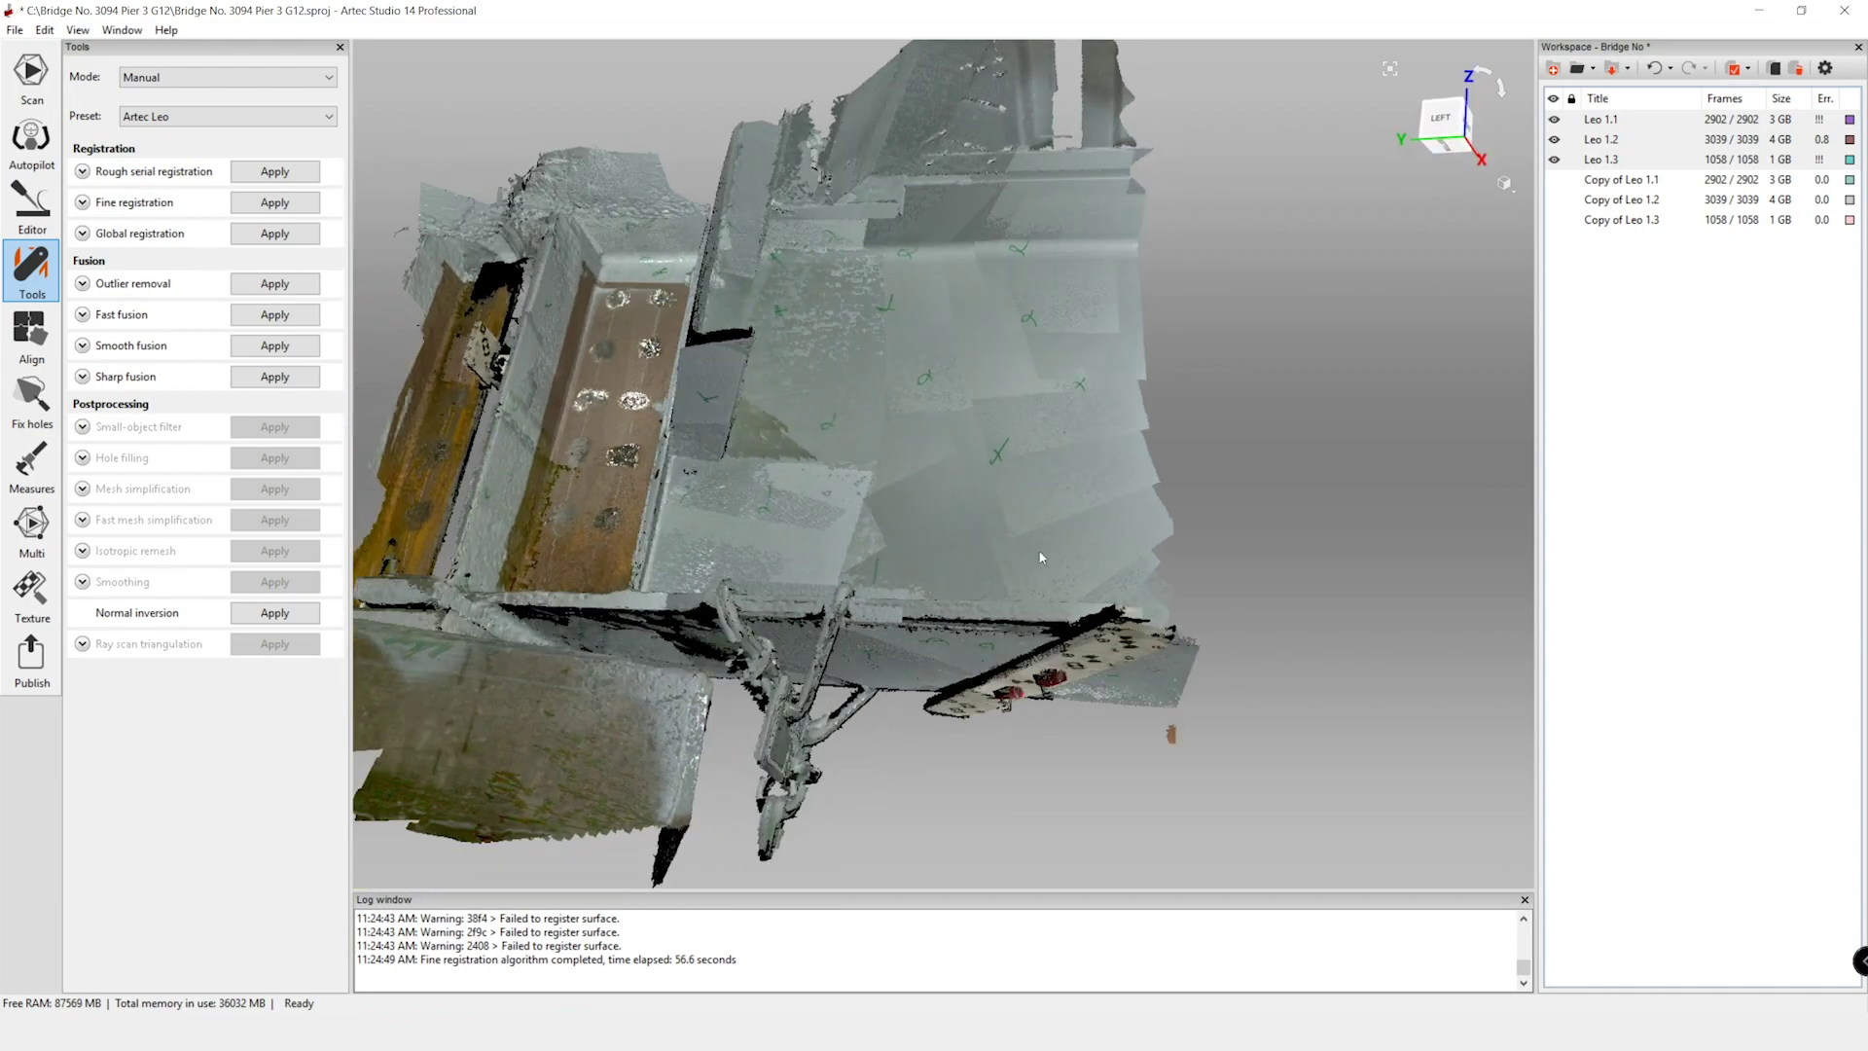
scroll(1101, 604, "up", 2)
scroll(1146, 576, "up", 2)
scroll(1140, 584, "up", 3)
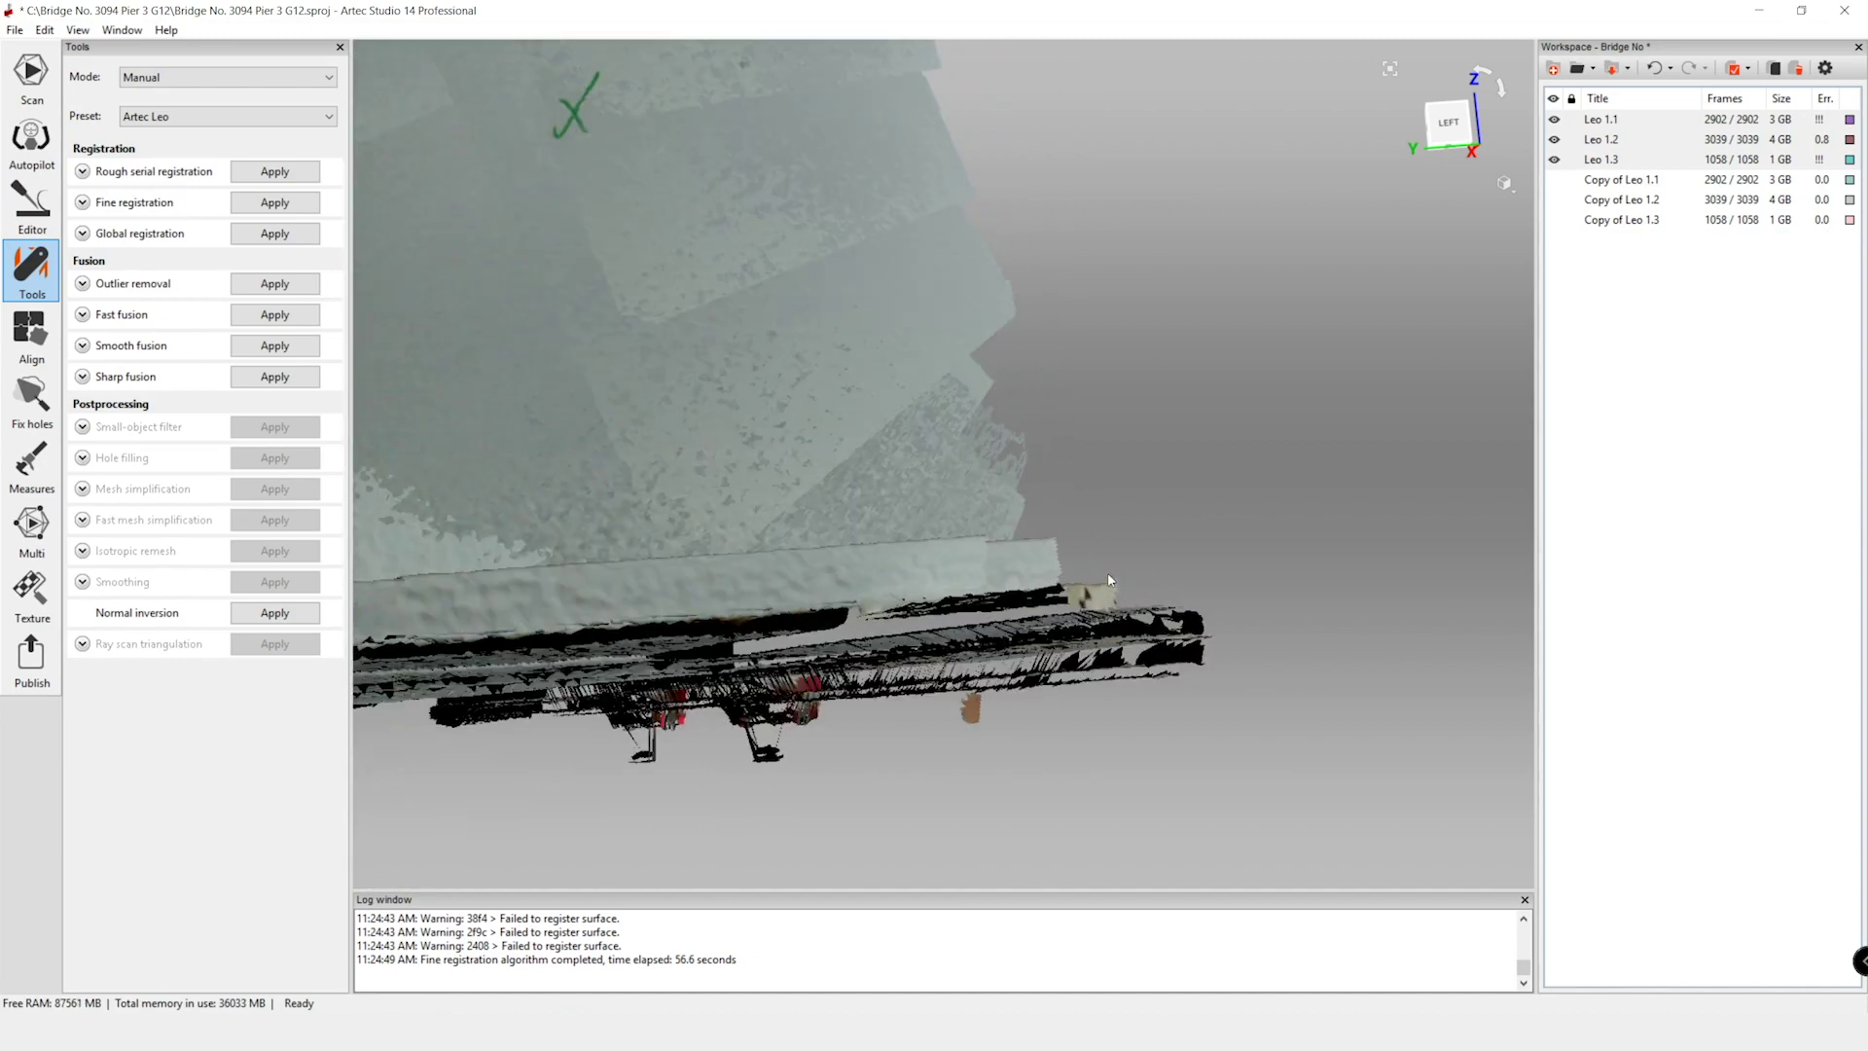
scroll(1107, 572, "down", 10)
scroll(1068, 592, "up", 2)
scroll(1066, 592, "up", 4)
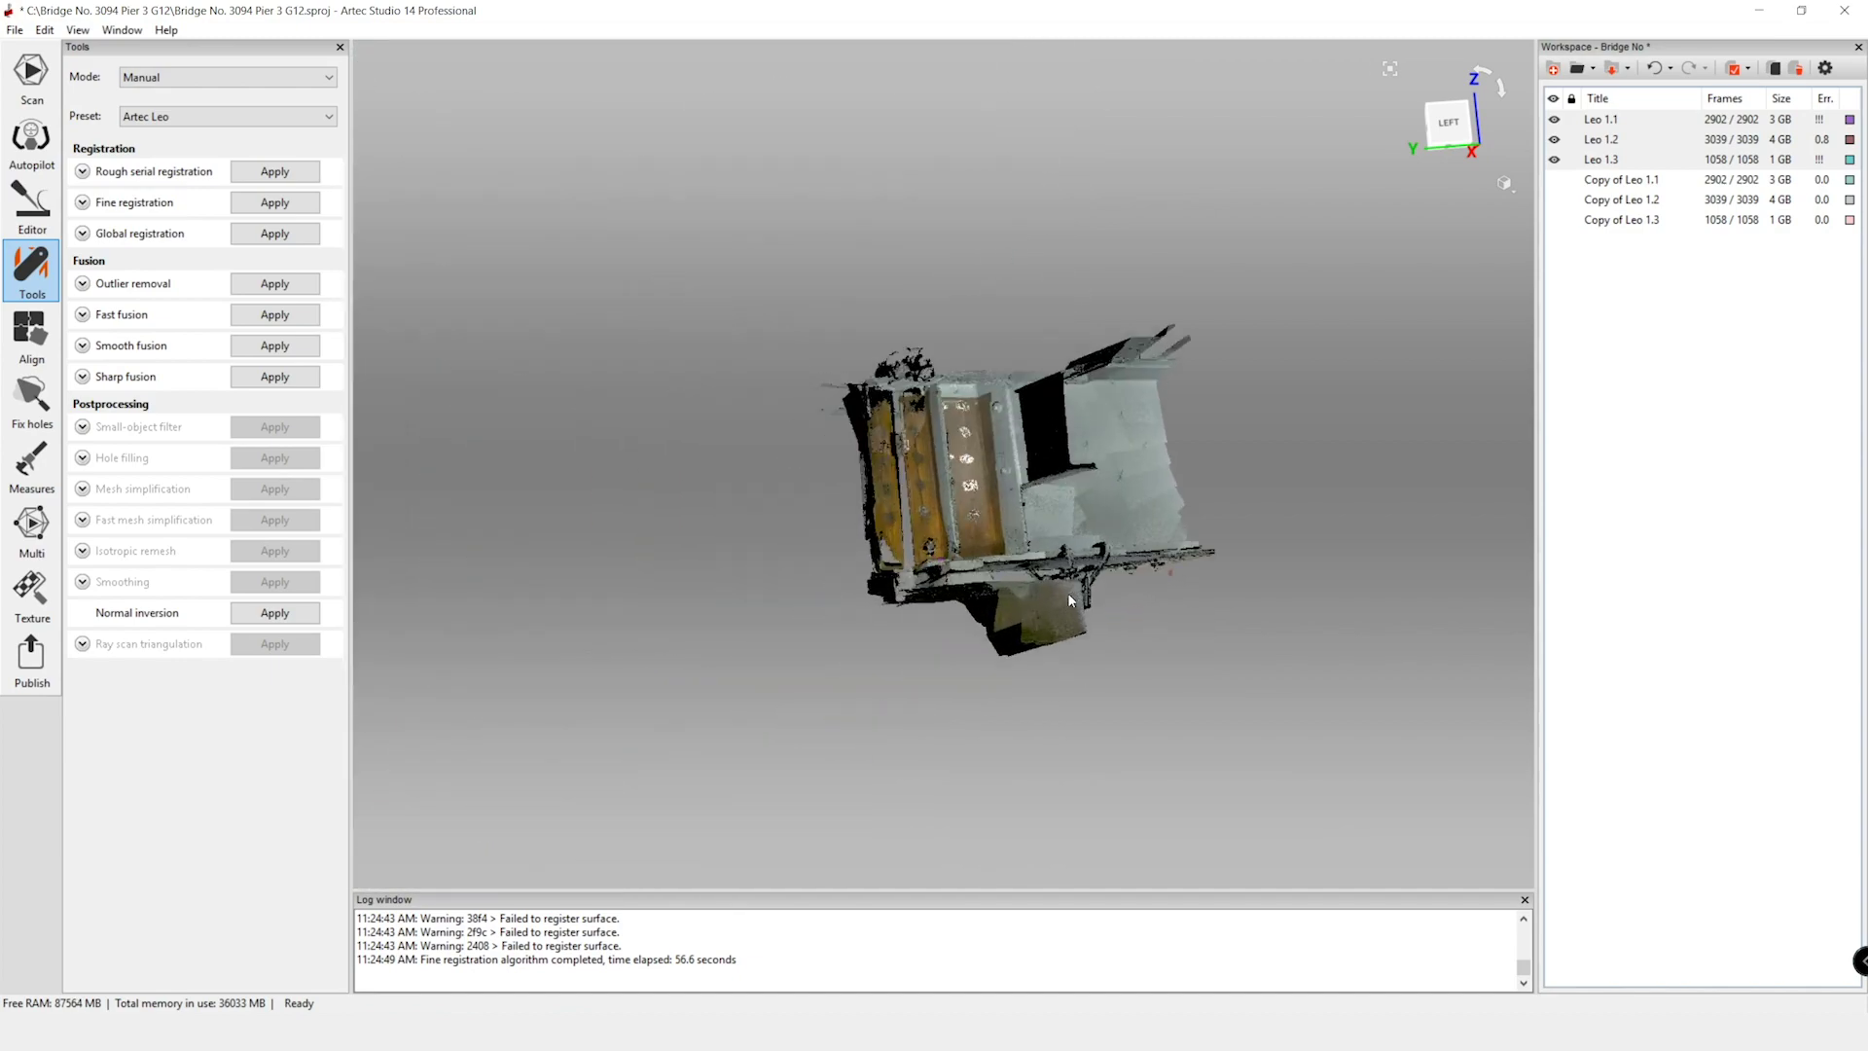
left_click_drag(1078, 524, 990, 567)
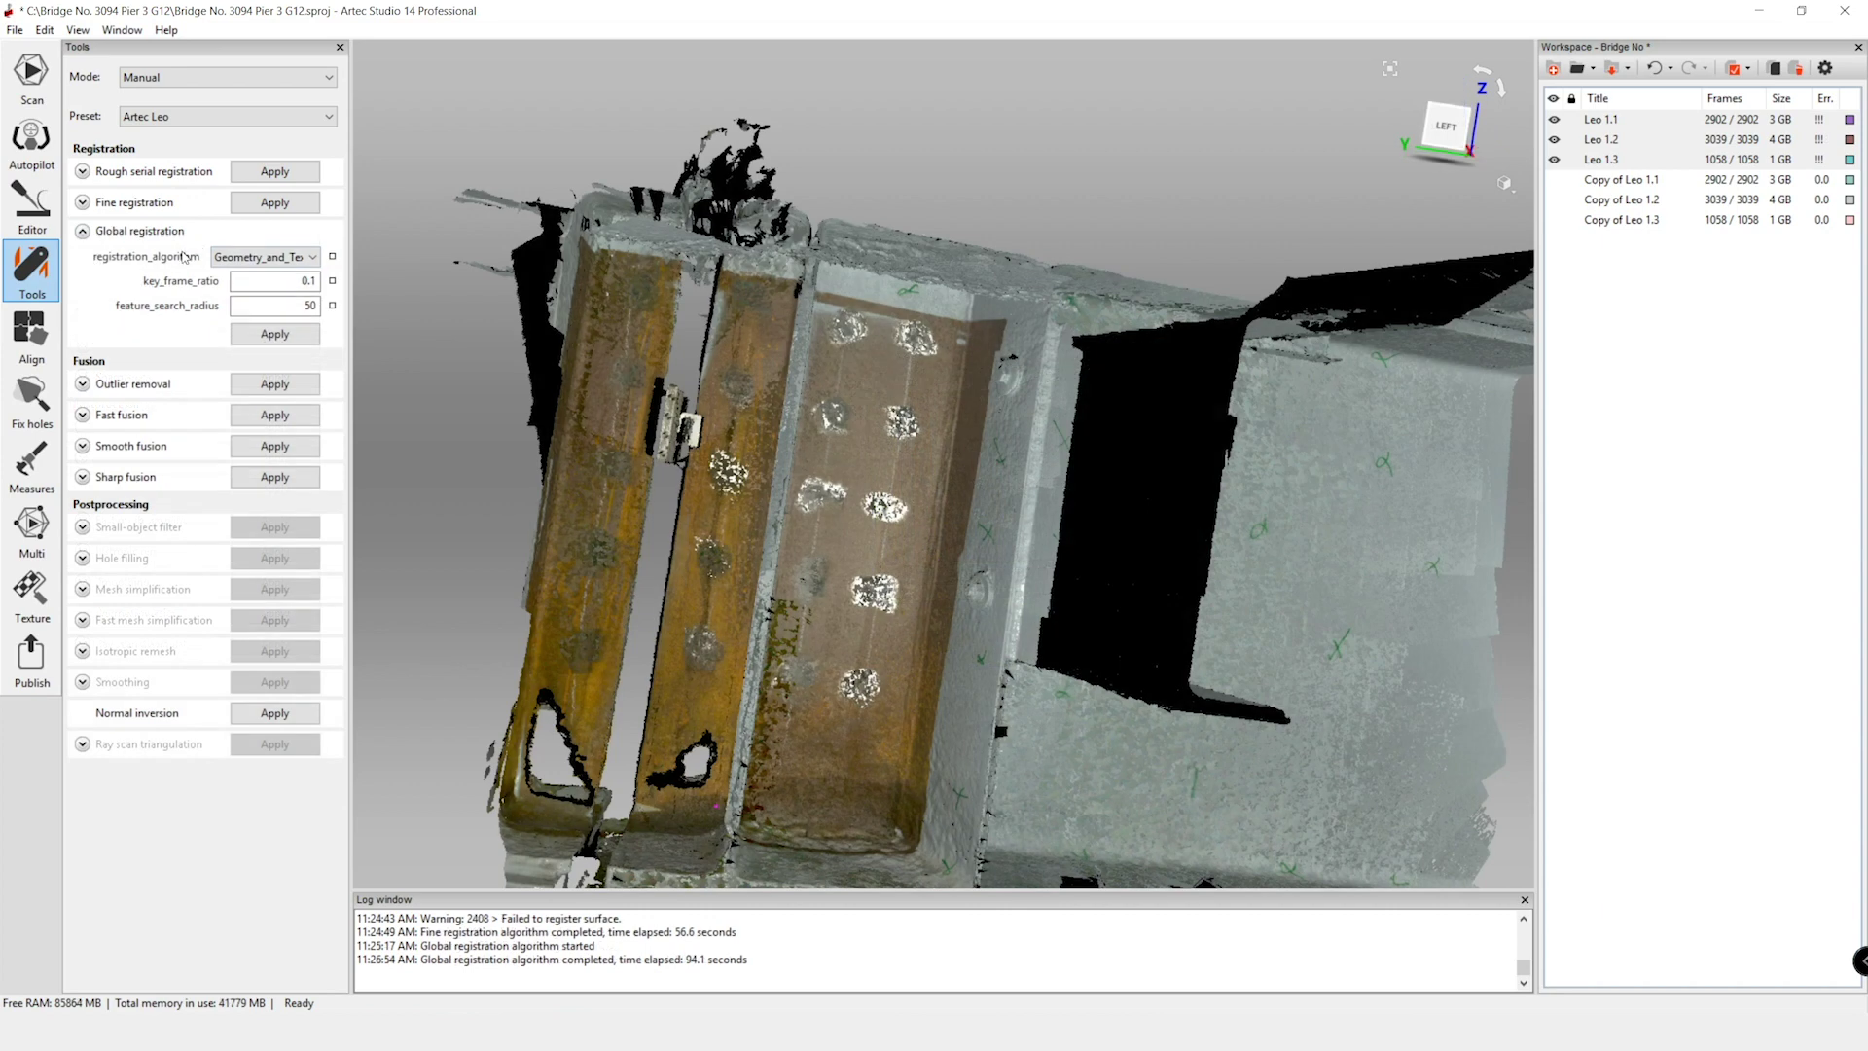
- Set the Global registration algorithm to Geometry_and_Texture
left_click(272, 257)
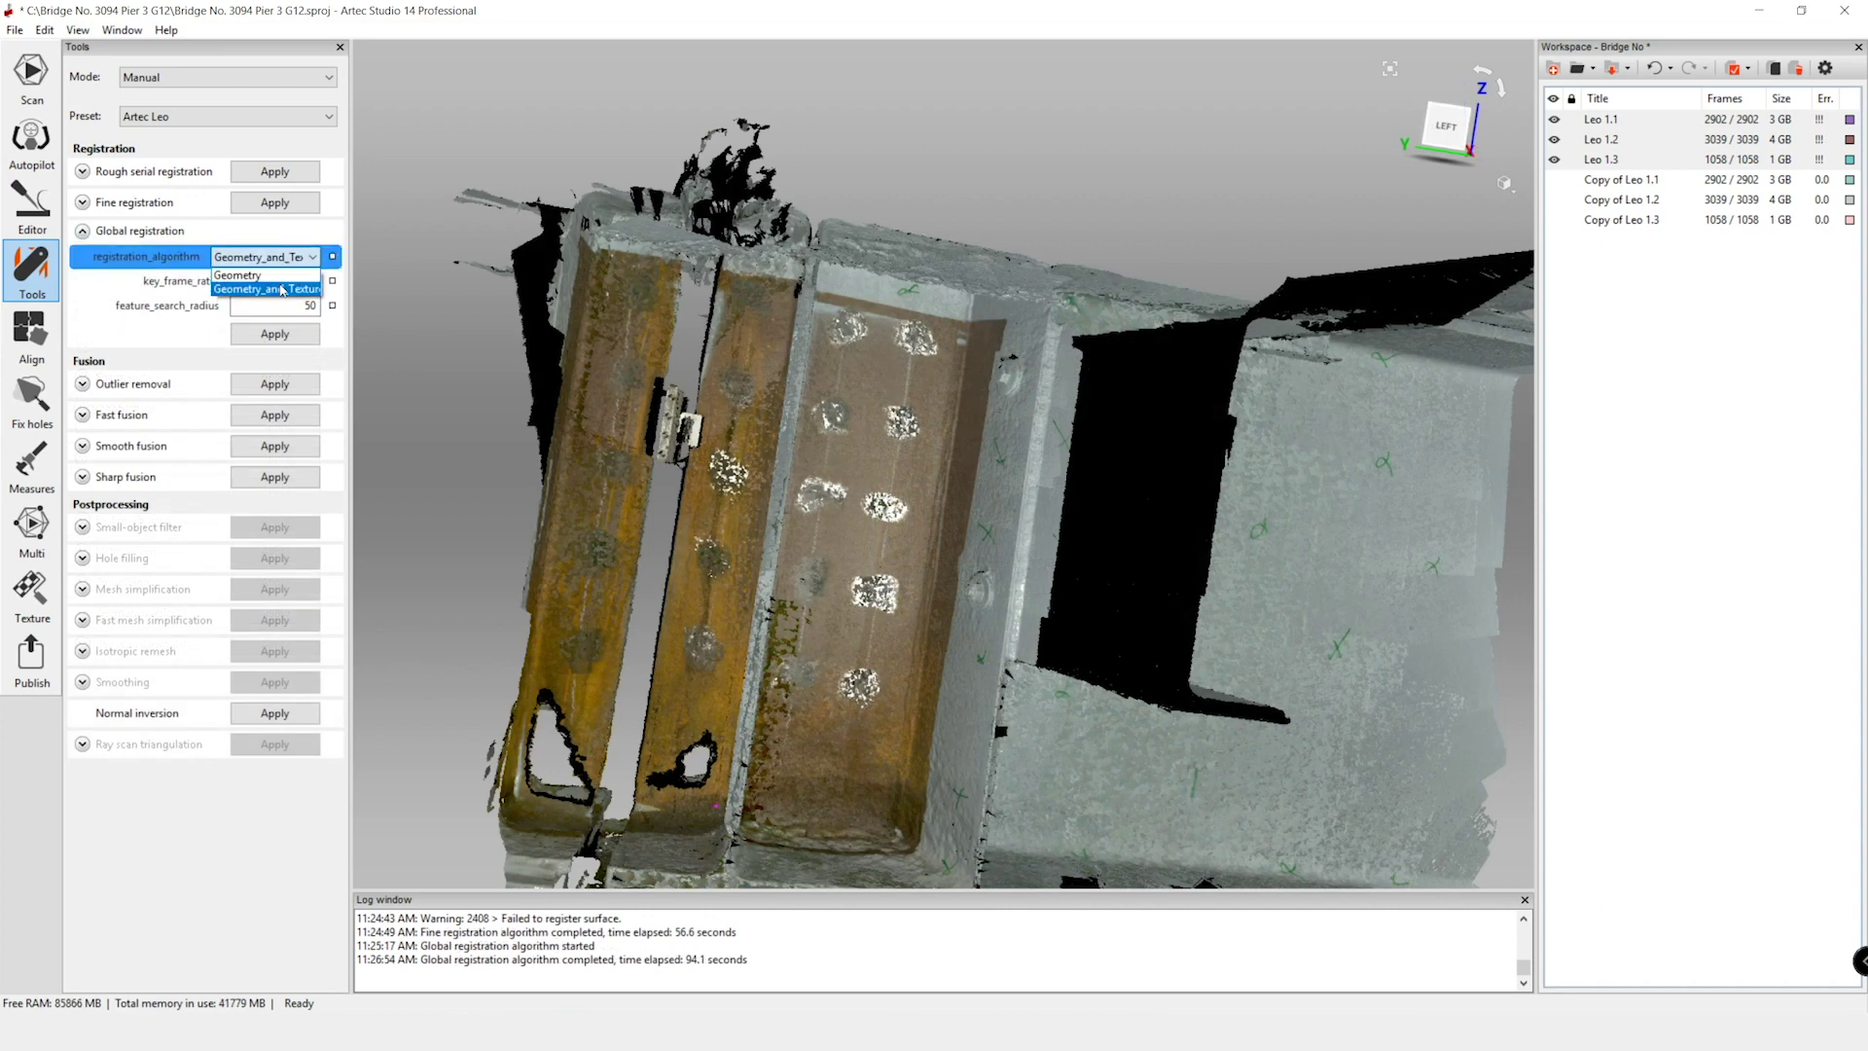
left_click(274, 289)
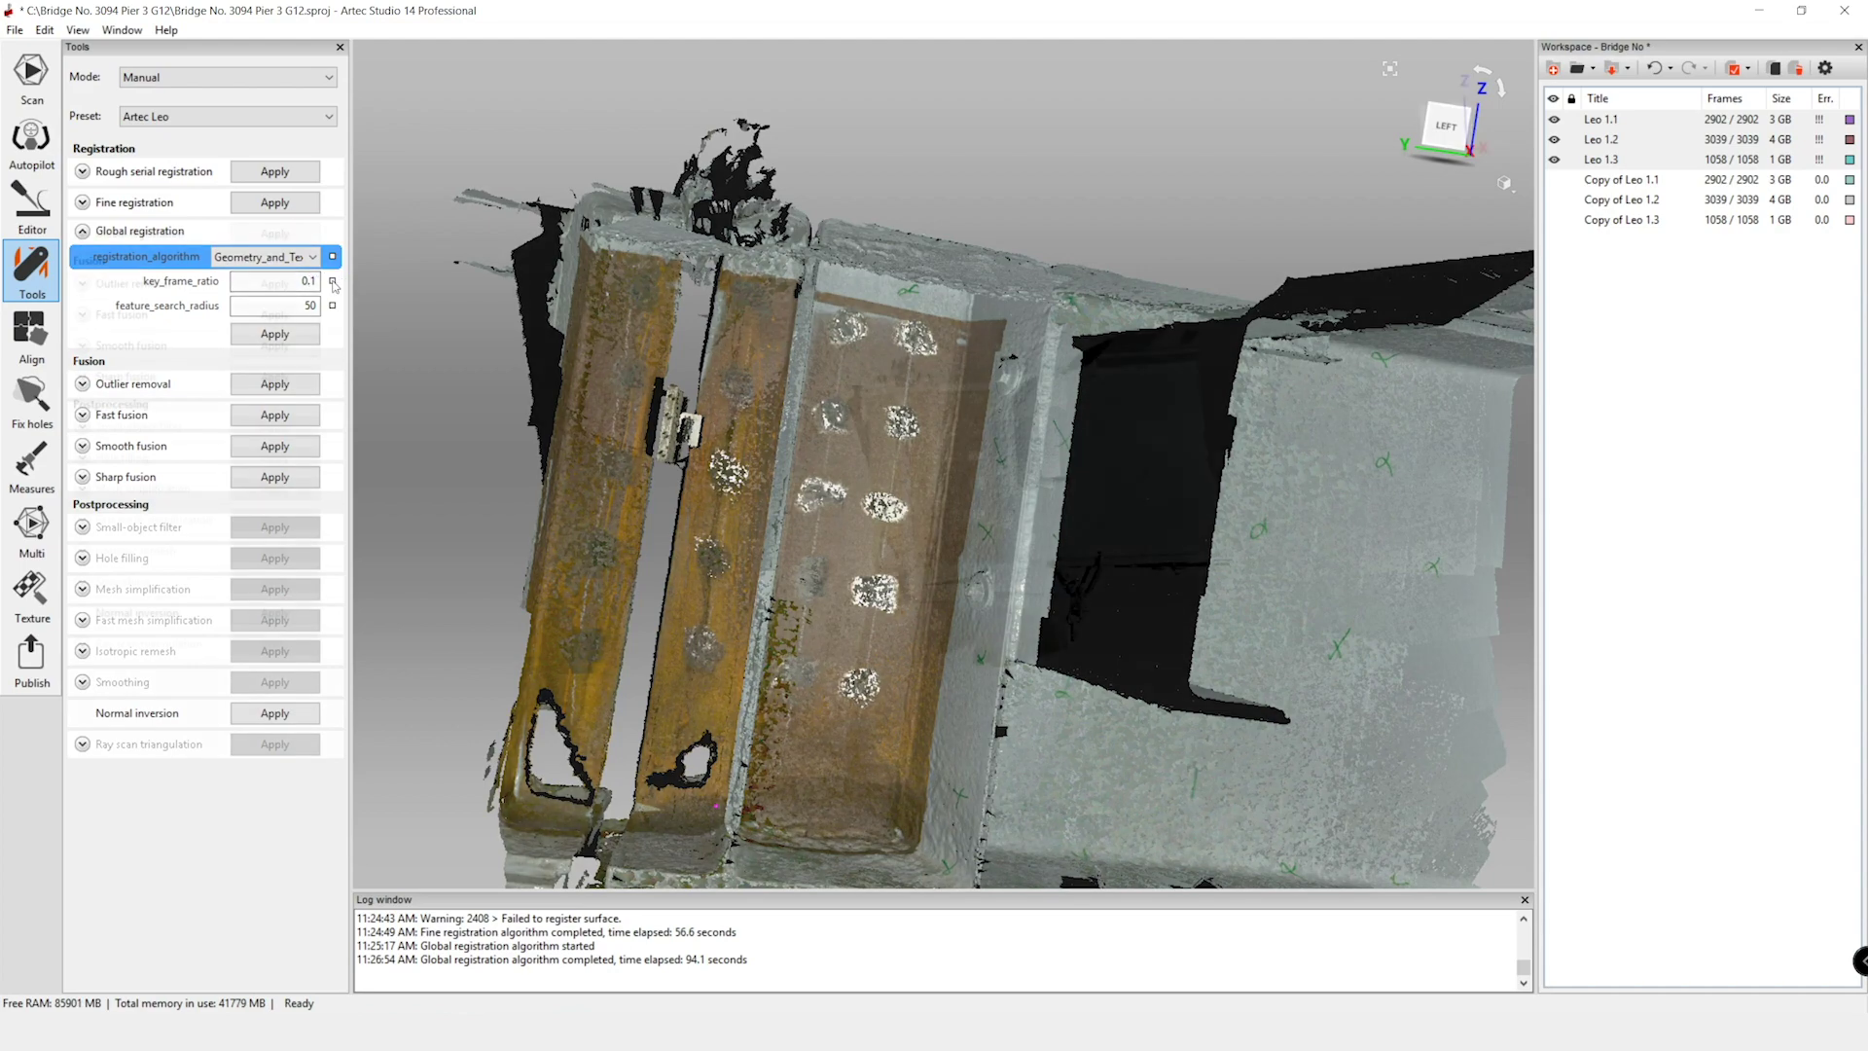
- Check the globally registered girder from the side and underside, and select Leo 1.1, Leo 1.2 and Leo 1.3 for another Global registration
scroll(1056, 678, "down", 5)
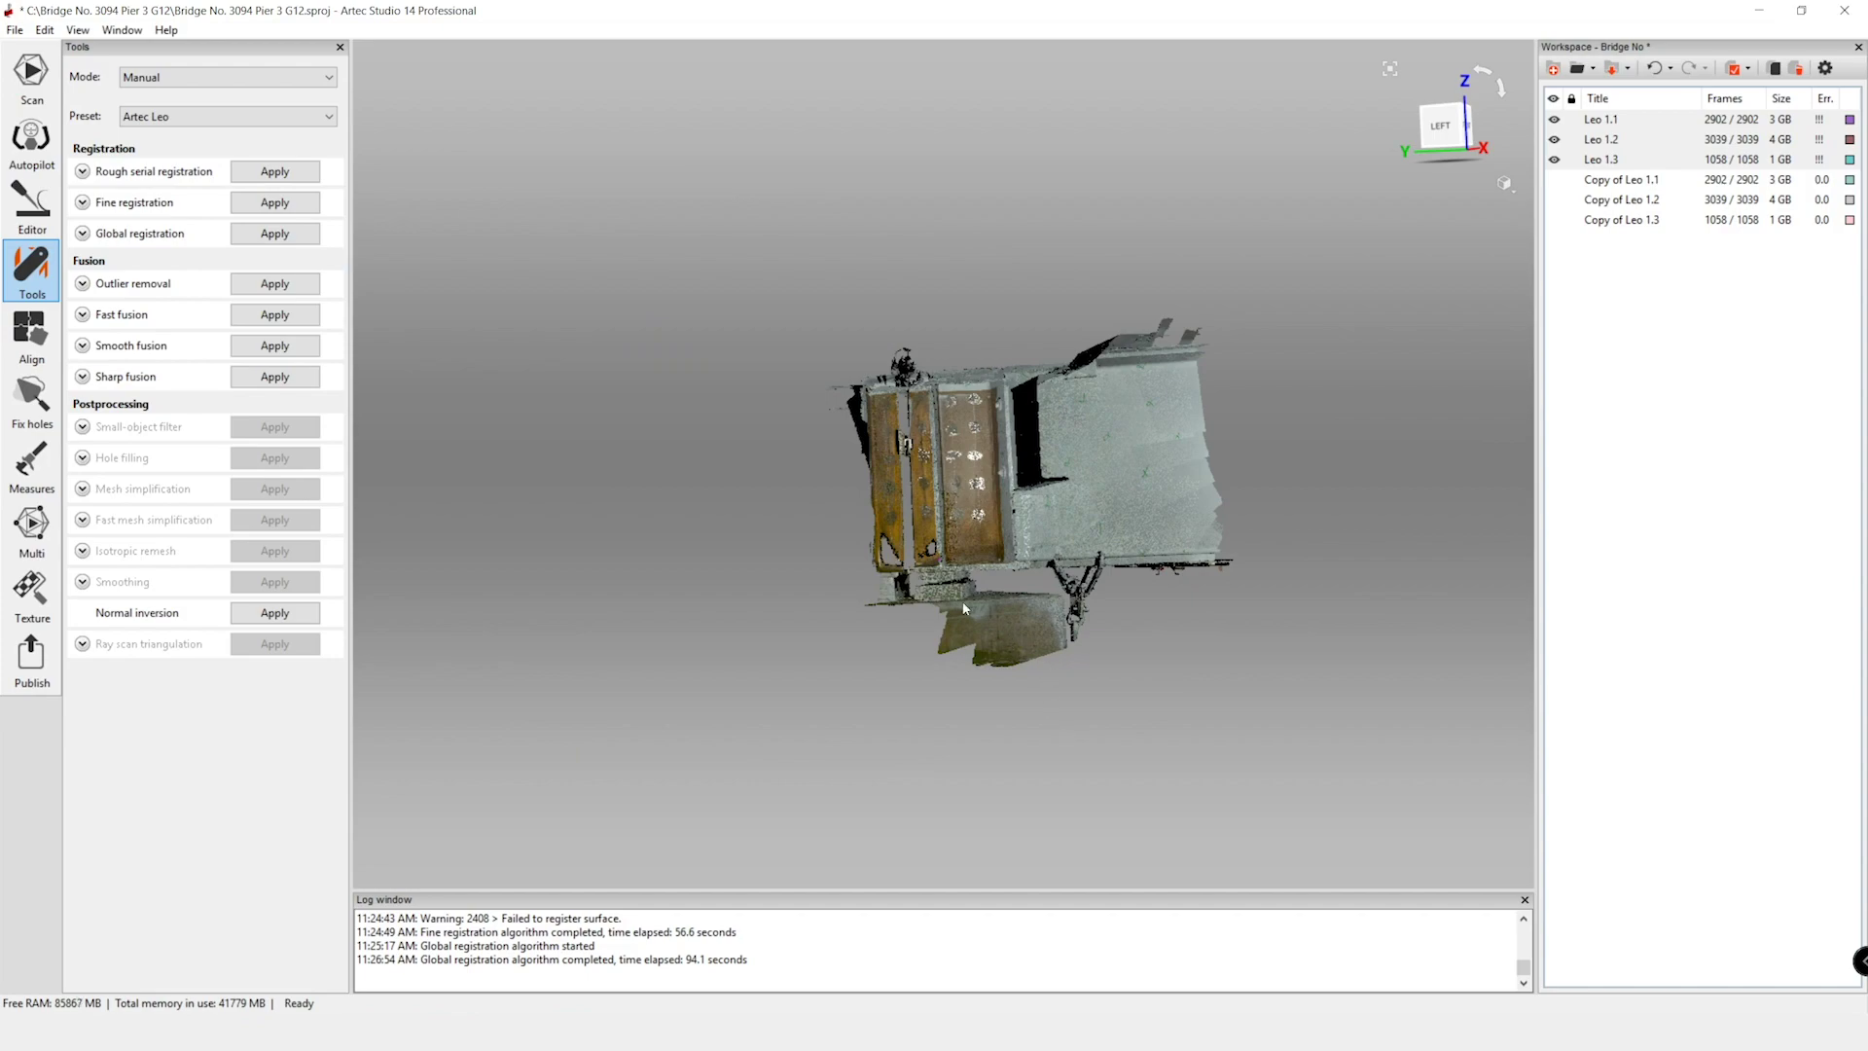
scroll(1258, 568, "up", 10)
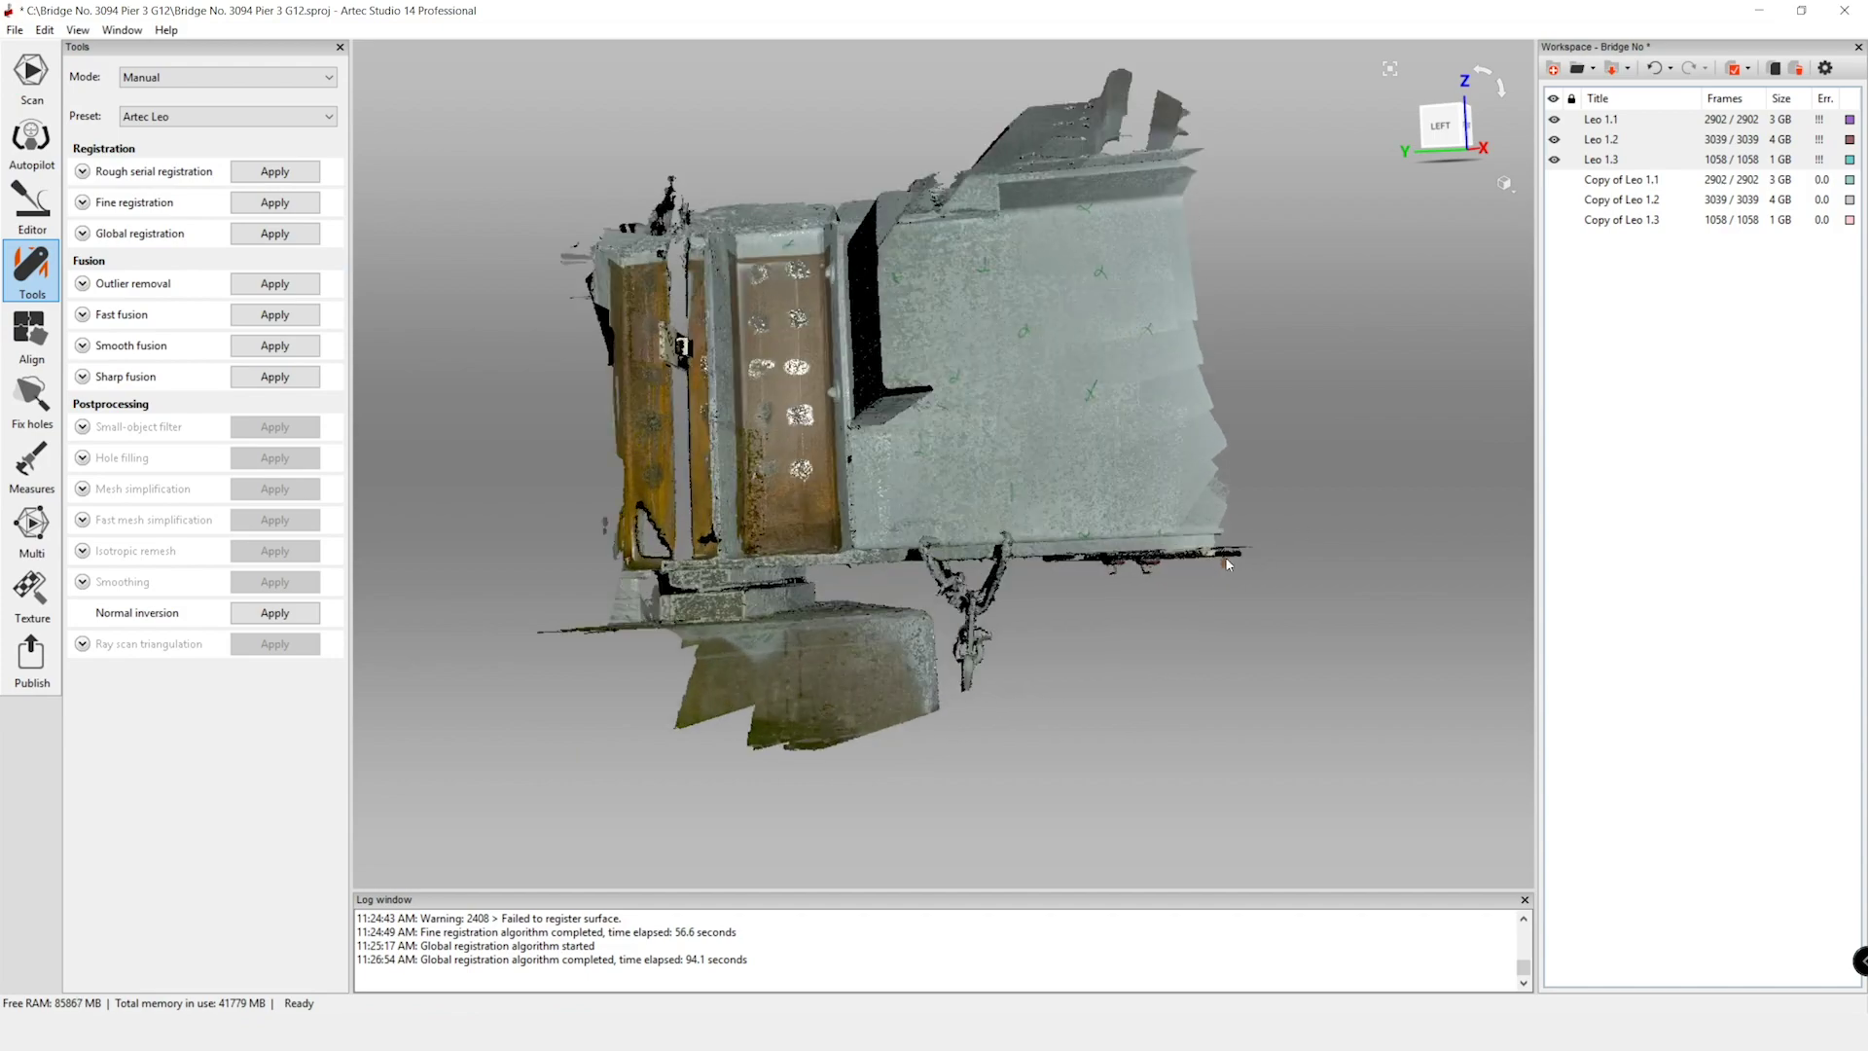
left_click_drag(1170, 599, 1101, 405)
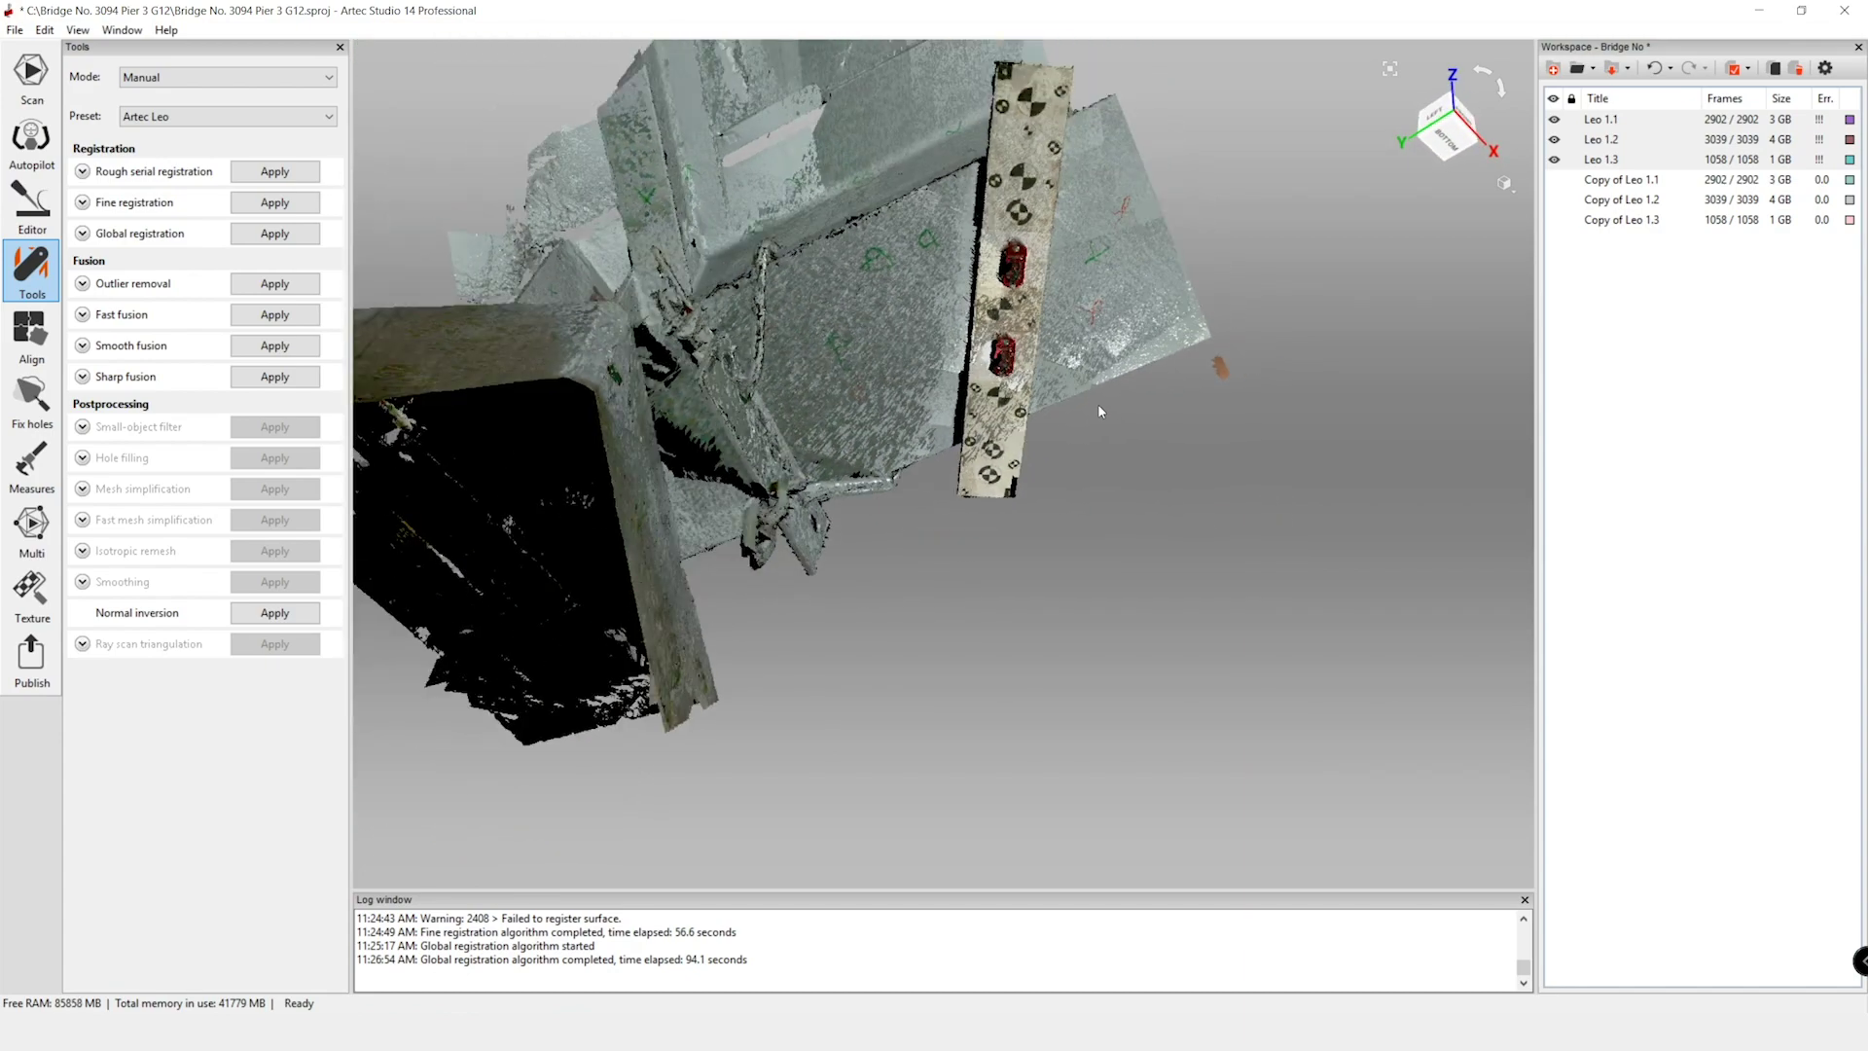
left_click_drag(997, 148, 898, 359)
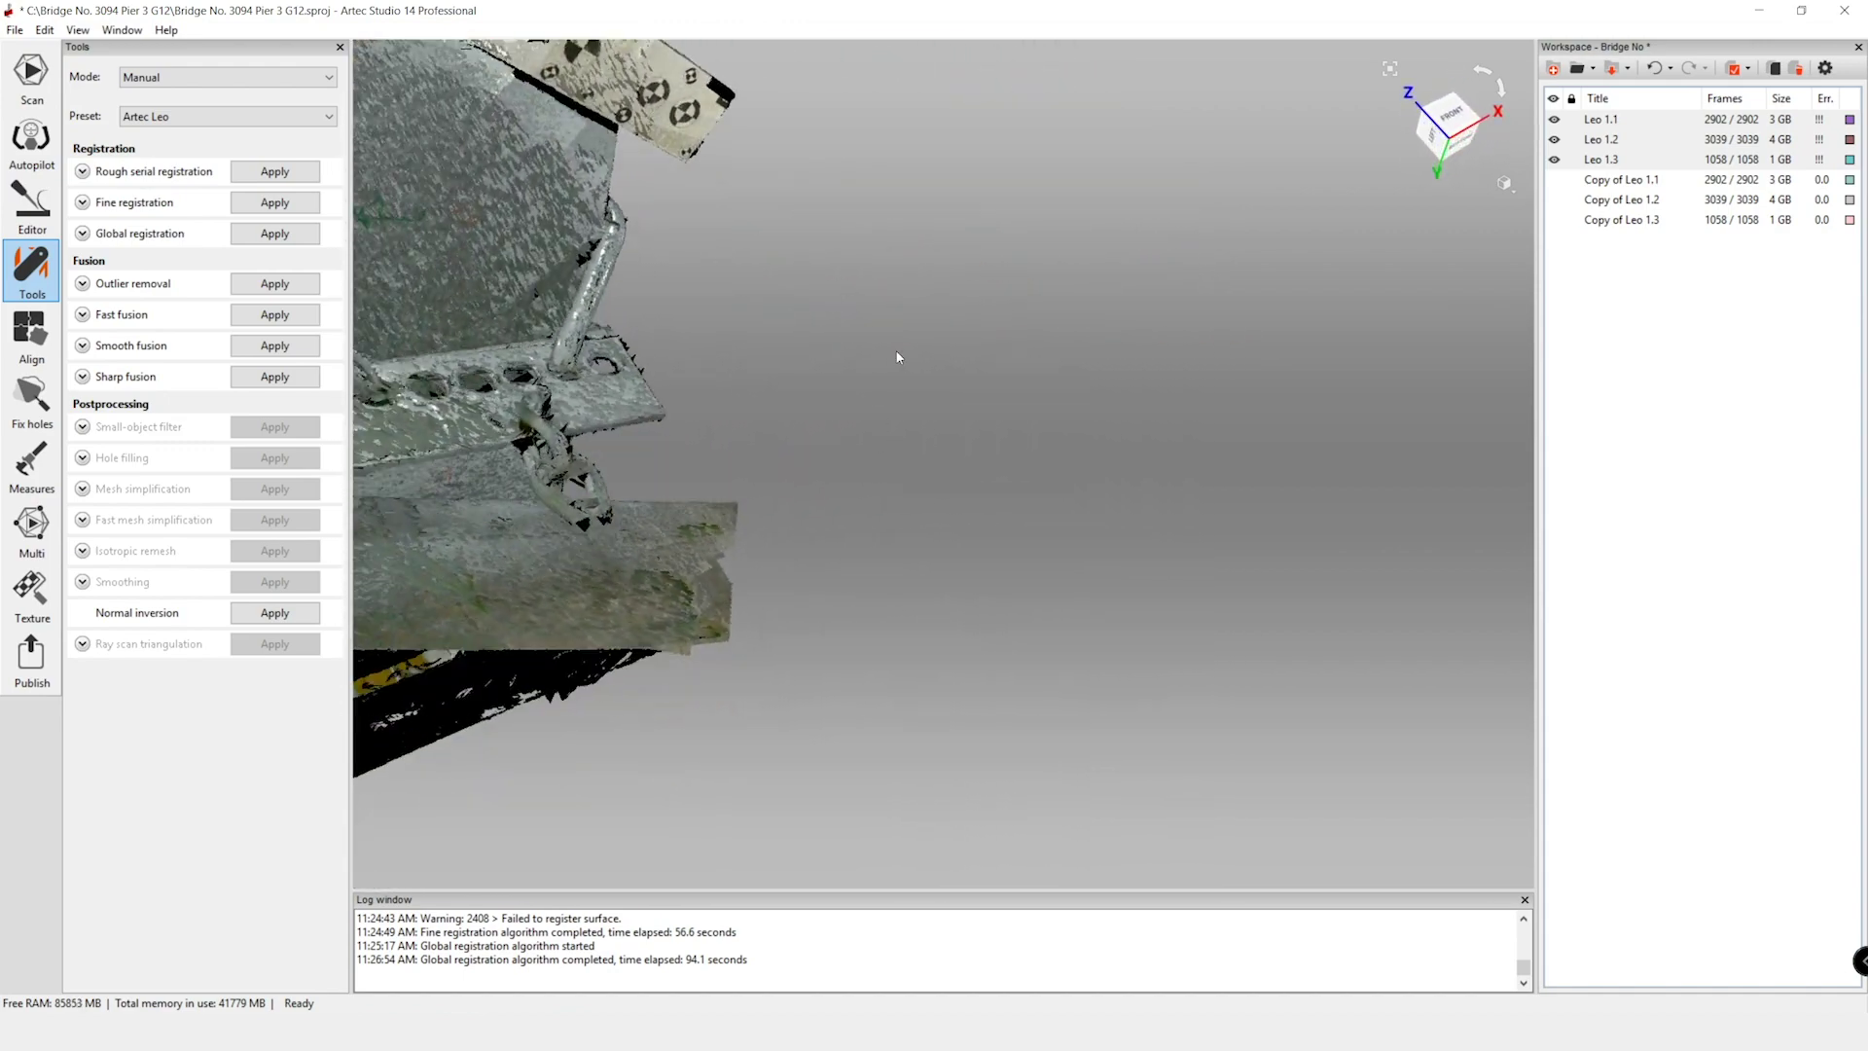
scroll(918, 341, "down", 5)
scroll(828, 350, "up", 5)
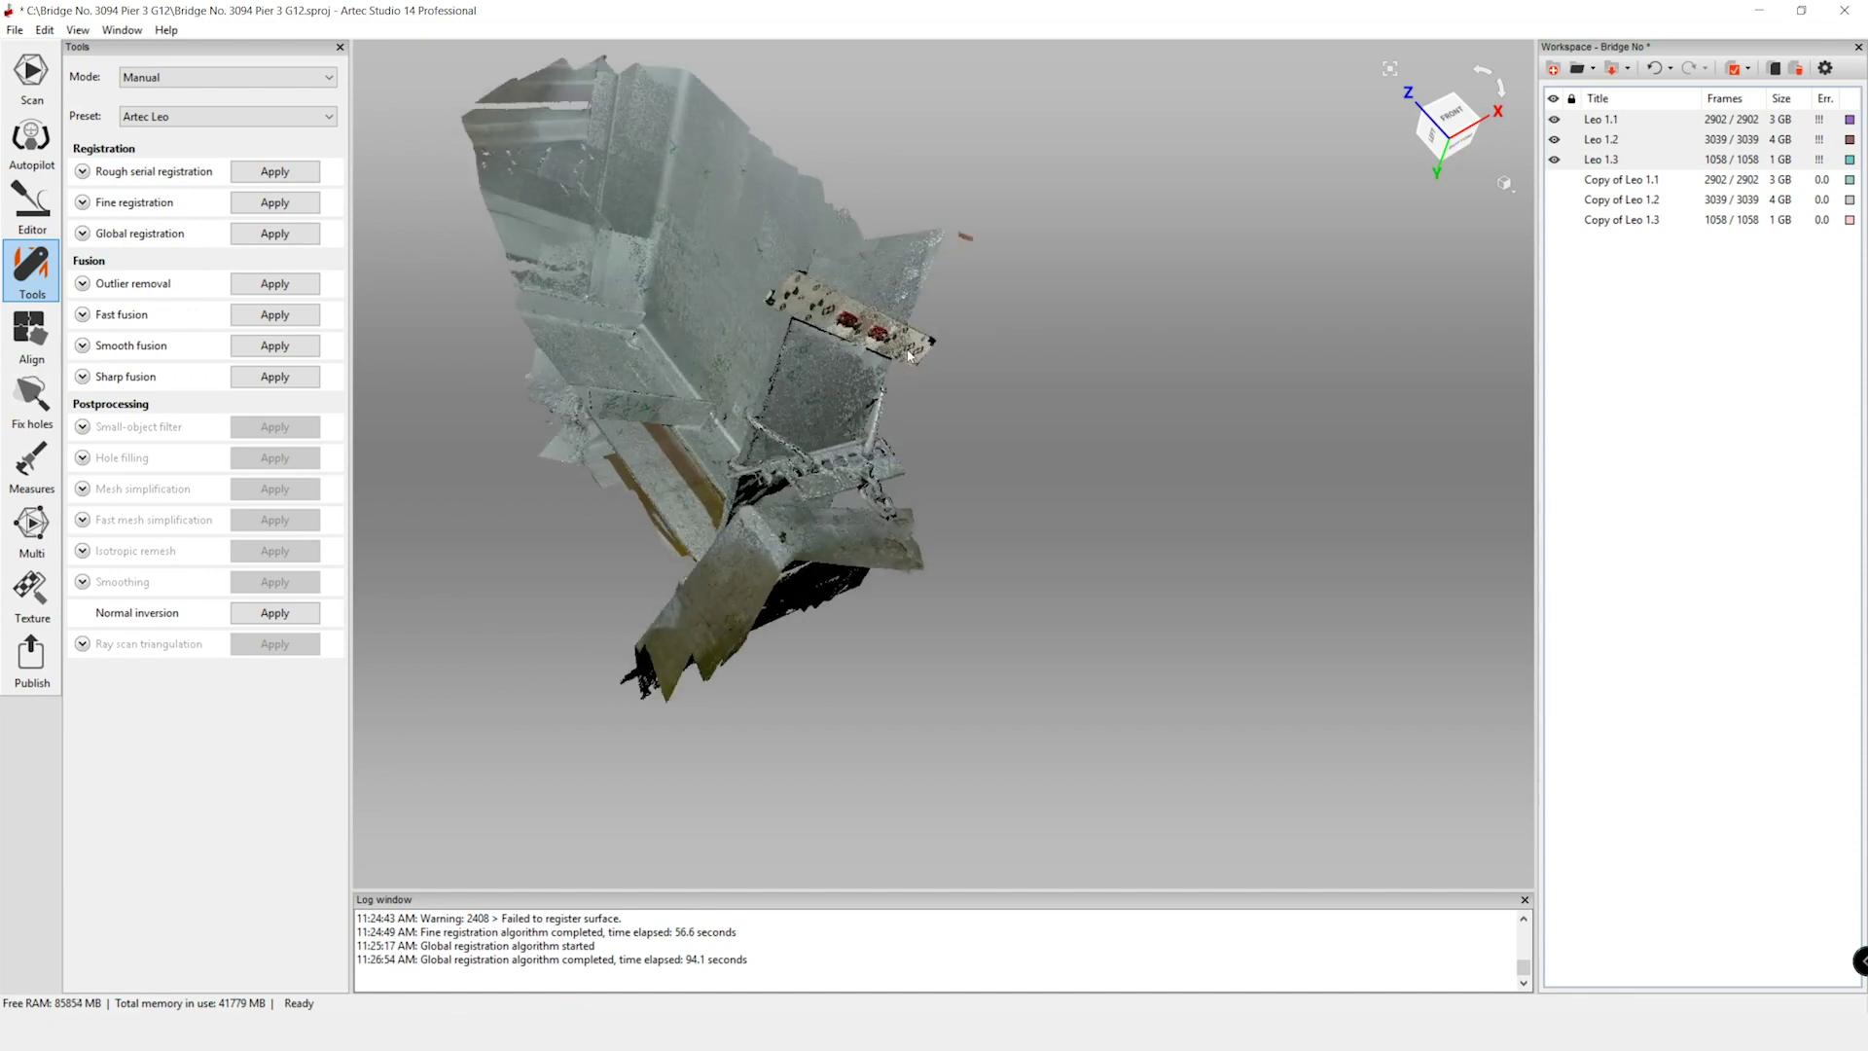
left_click(1554, 122, "shift")
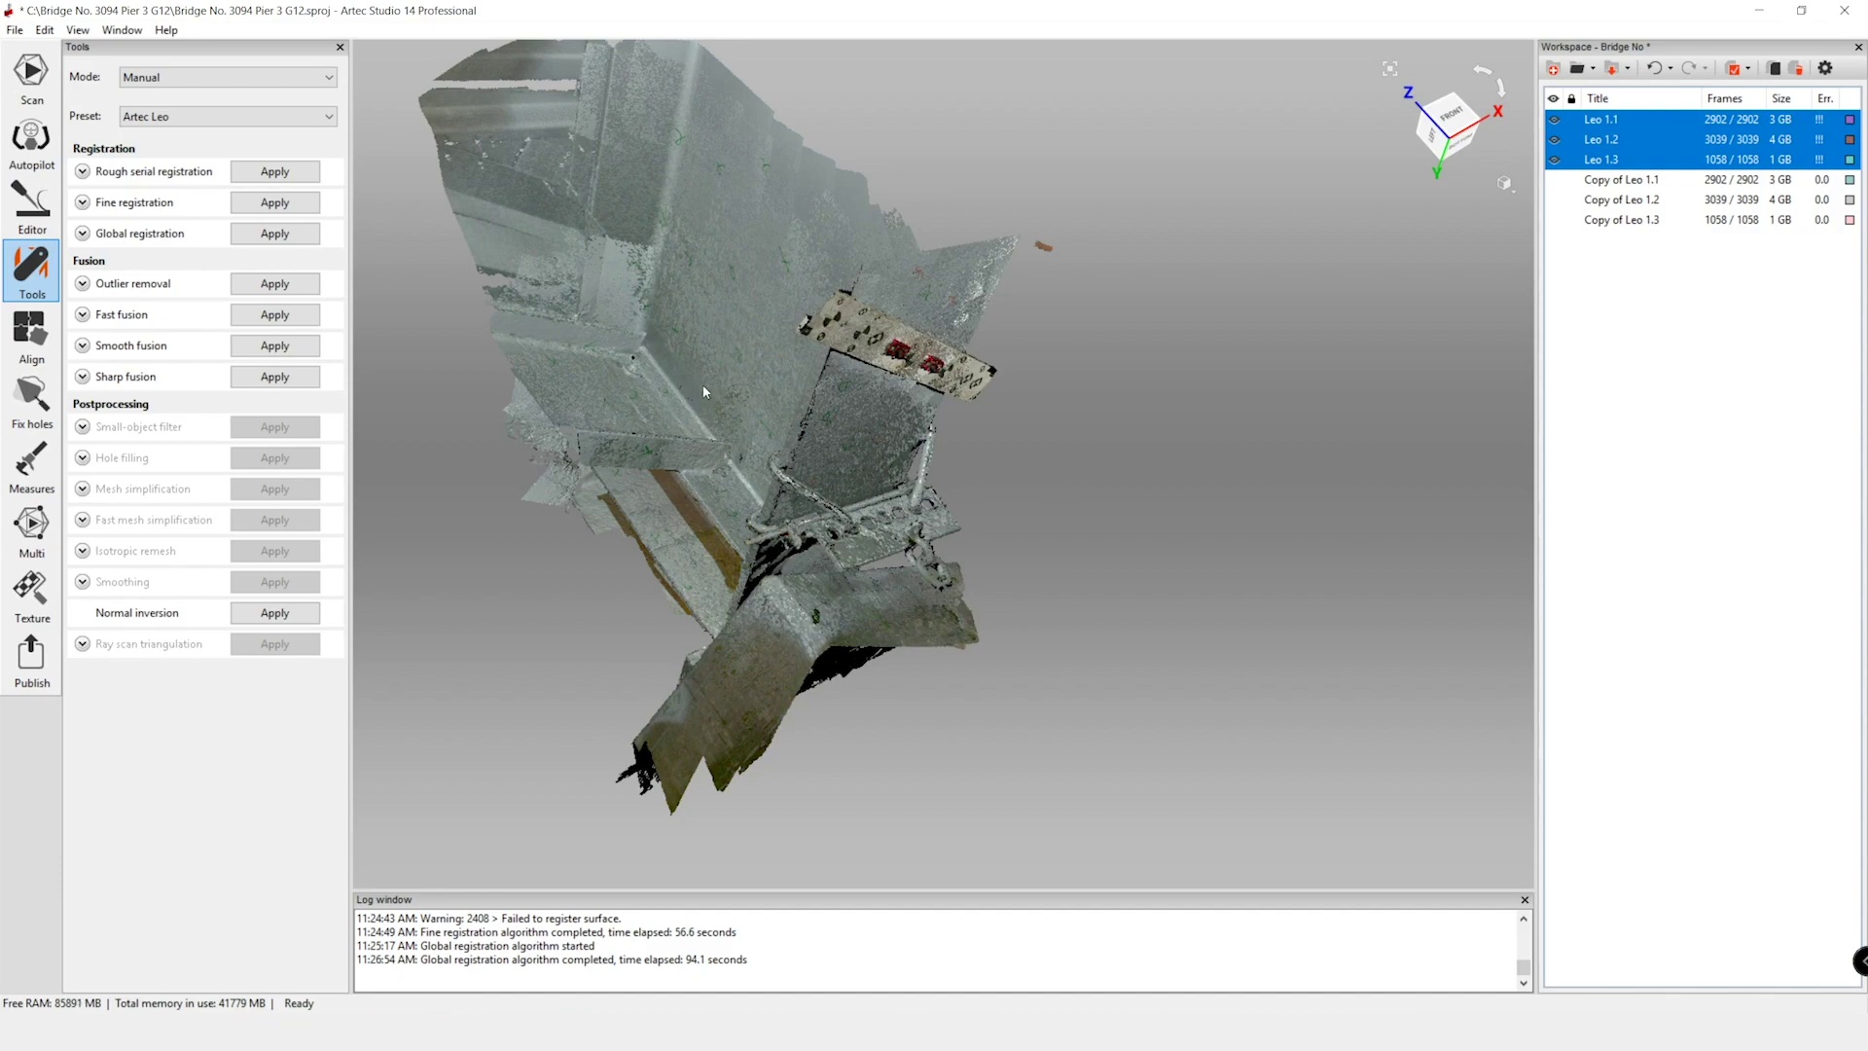
- Examine the lower flange edge and the whole girder after the repeated Global registration, ending on the stiffener side
left_click_drag(604, 177, 1071, 131)
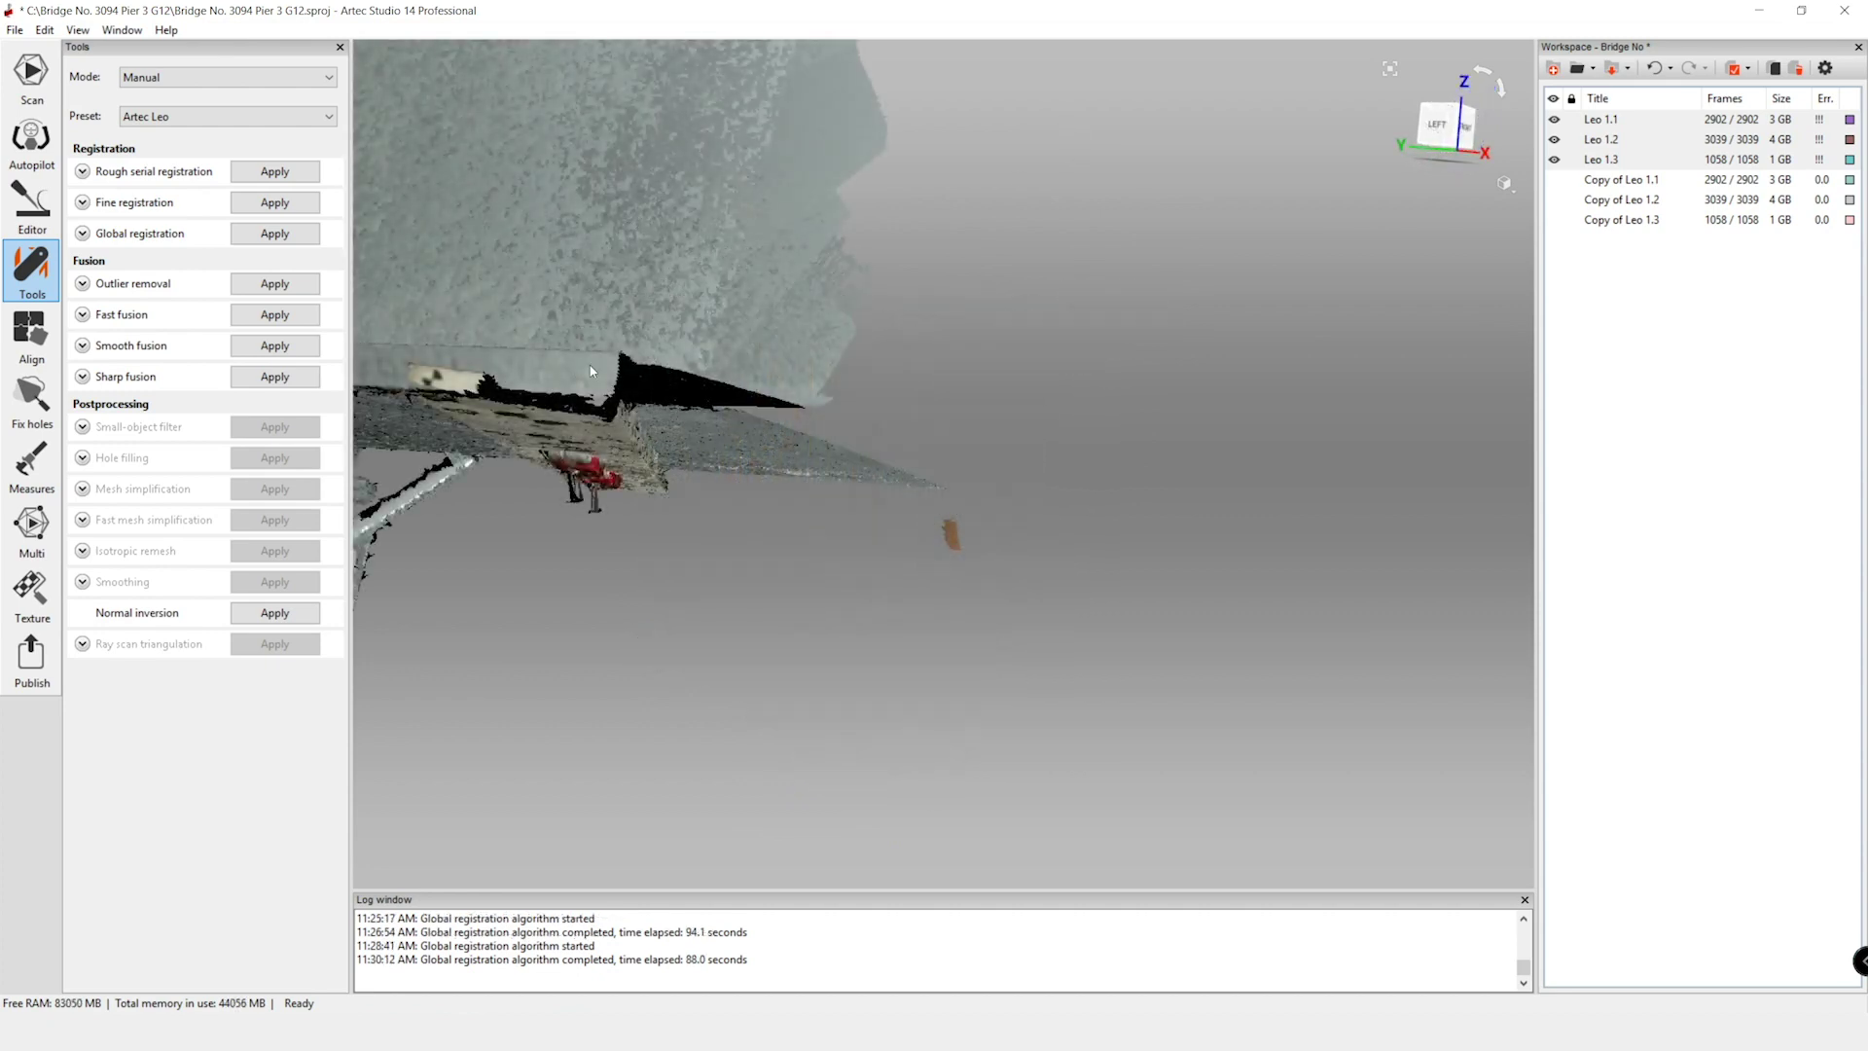
scroll(623, 340, "down", 3)
scroll(613, 347, "down", 3)
scroll(404, 239, "down", 3)
scroll(433, 245, "up", 5)
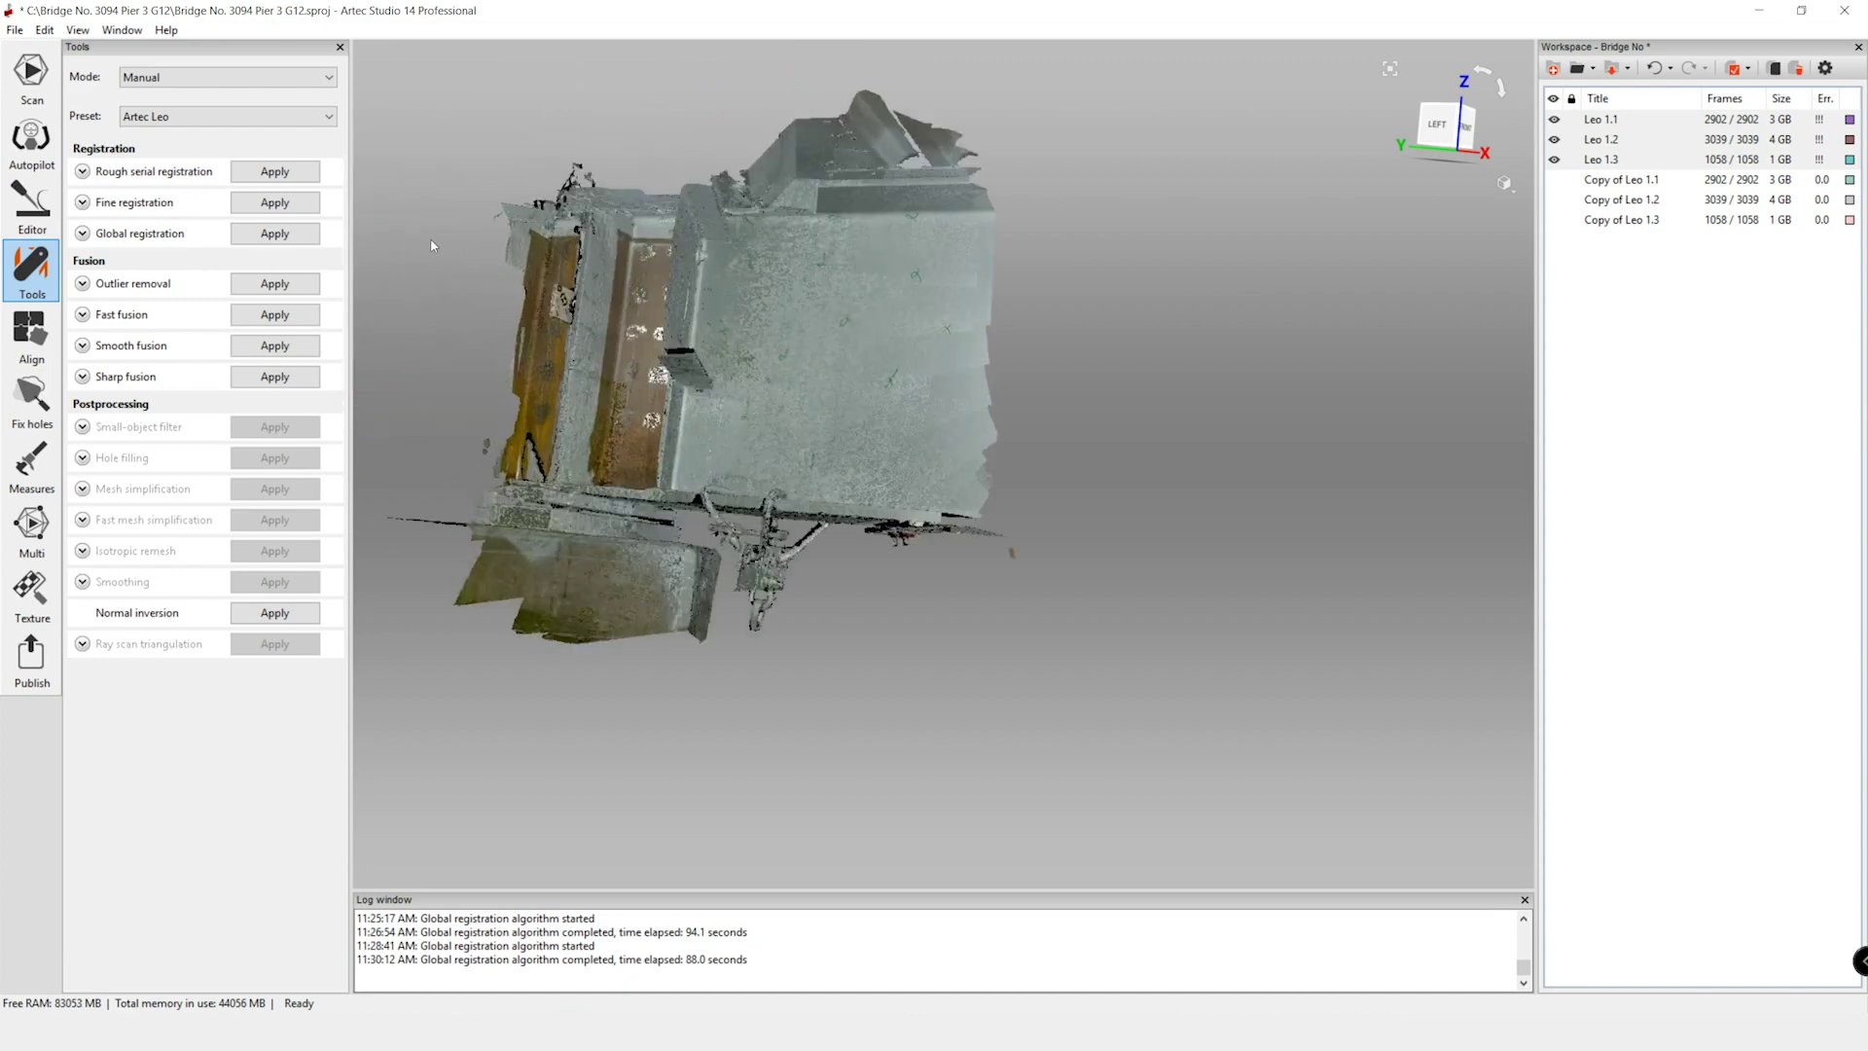
left_click_drag(684, 657, 811, 679)
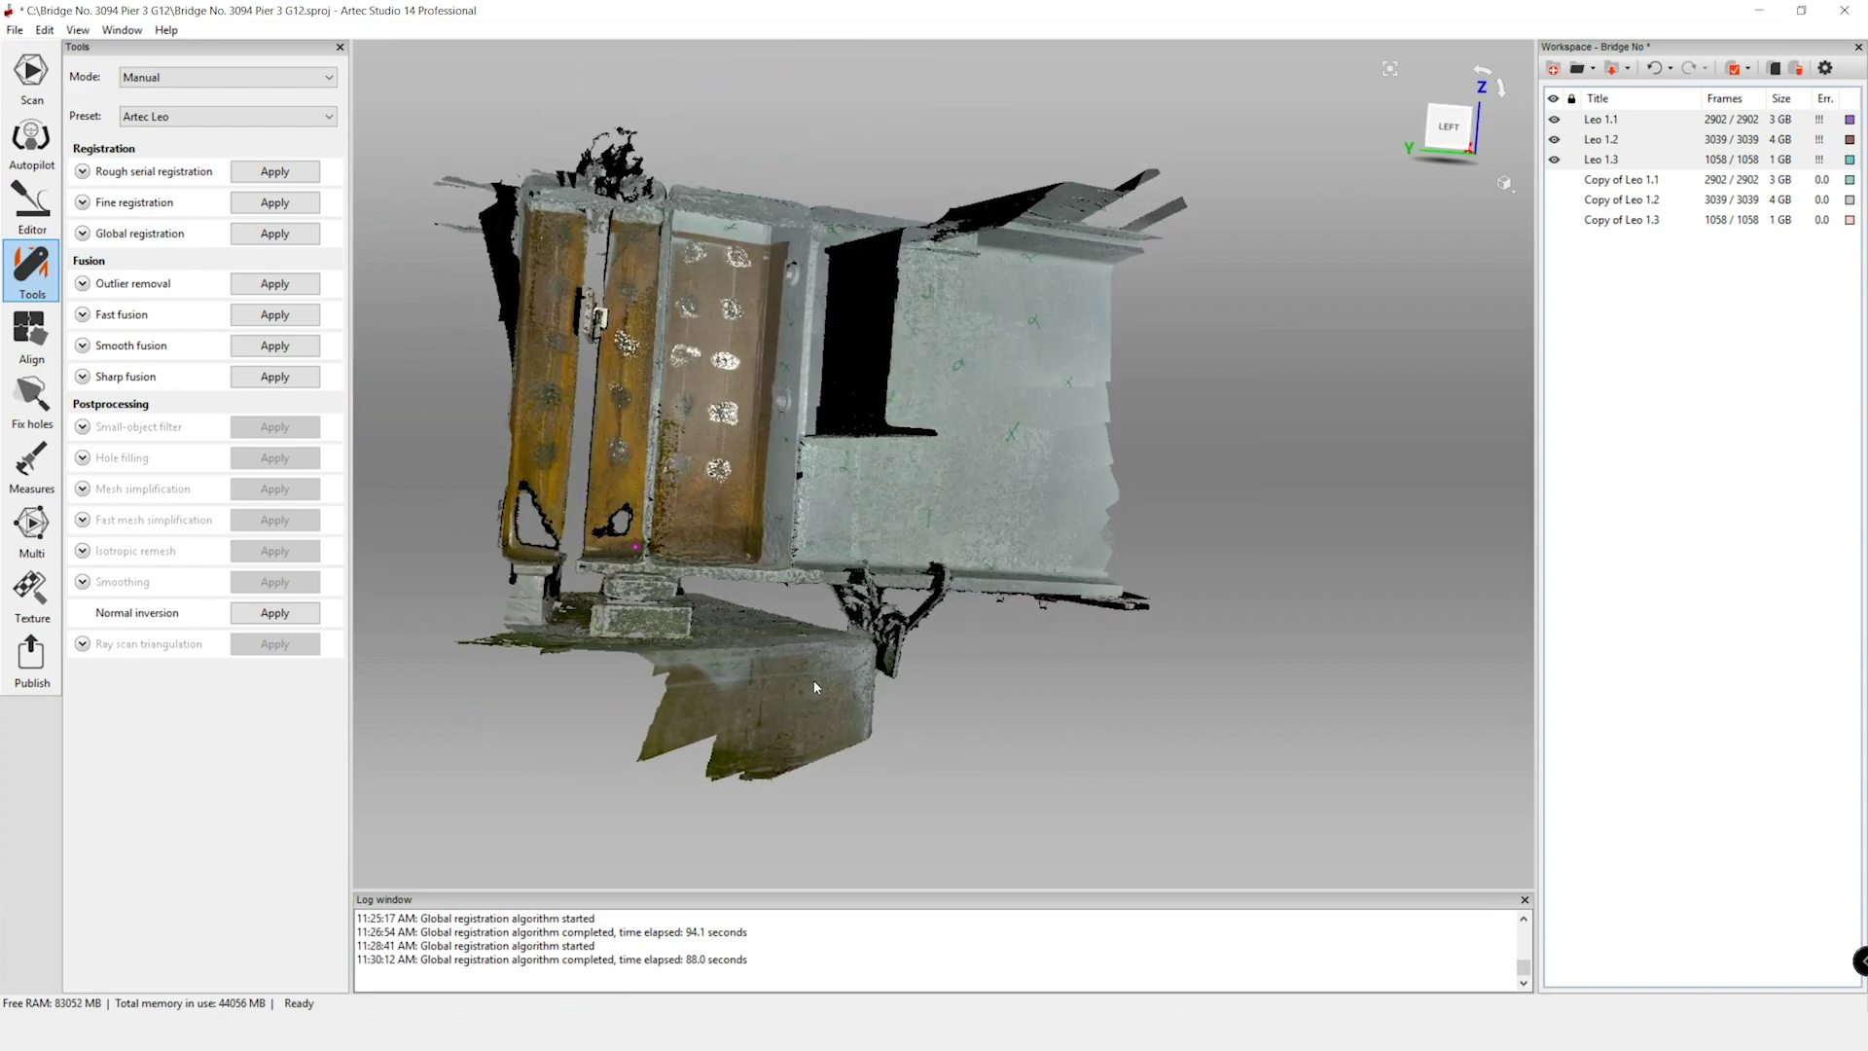
- Render the registered scans as points and examine the point density on the web, the stiffeners and the lower clamp area
left_click(78, 30)
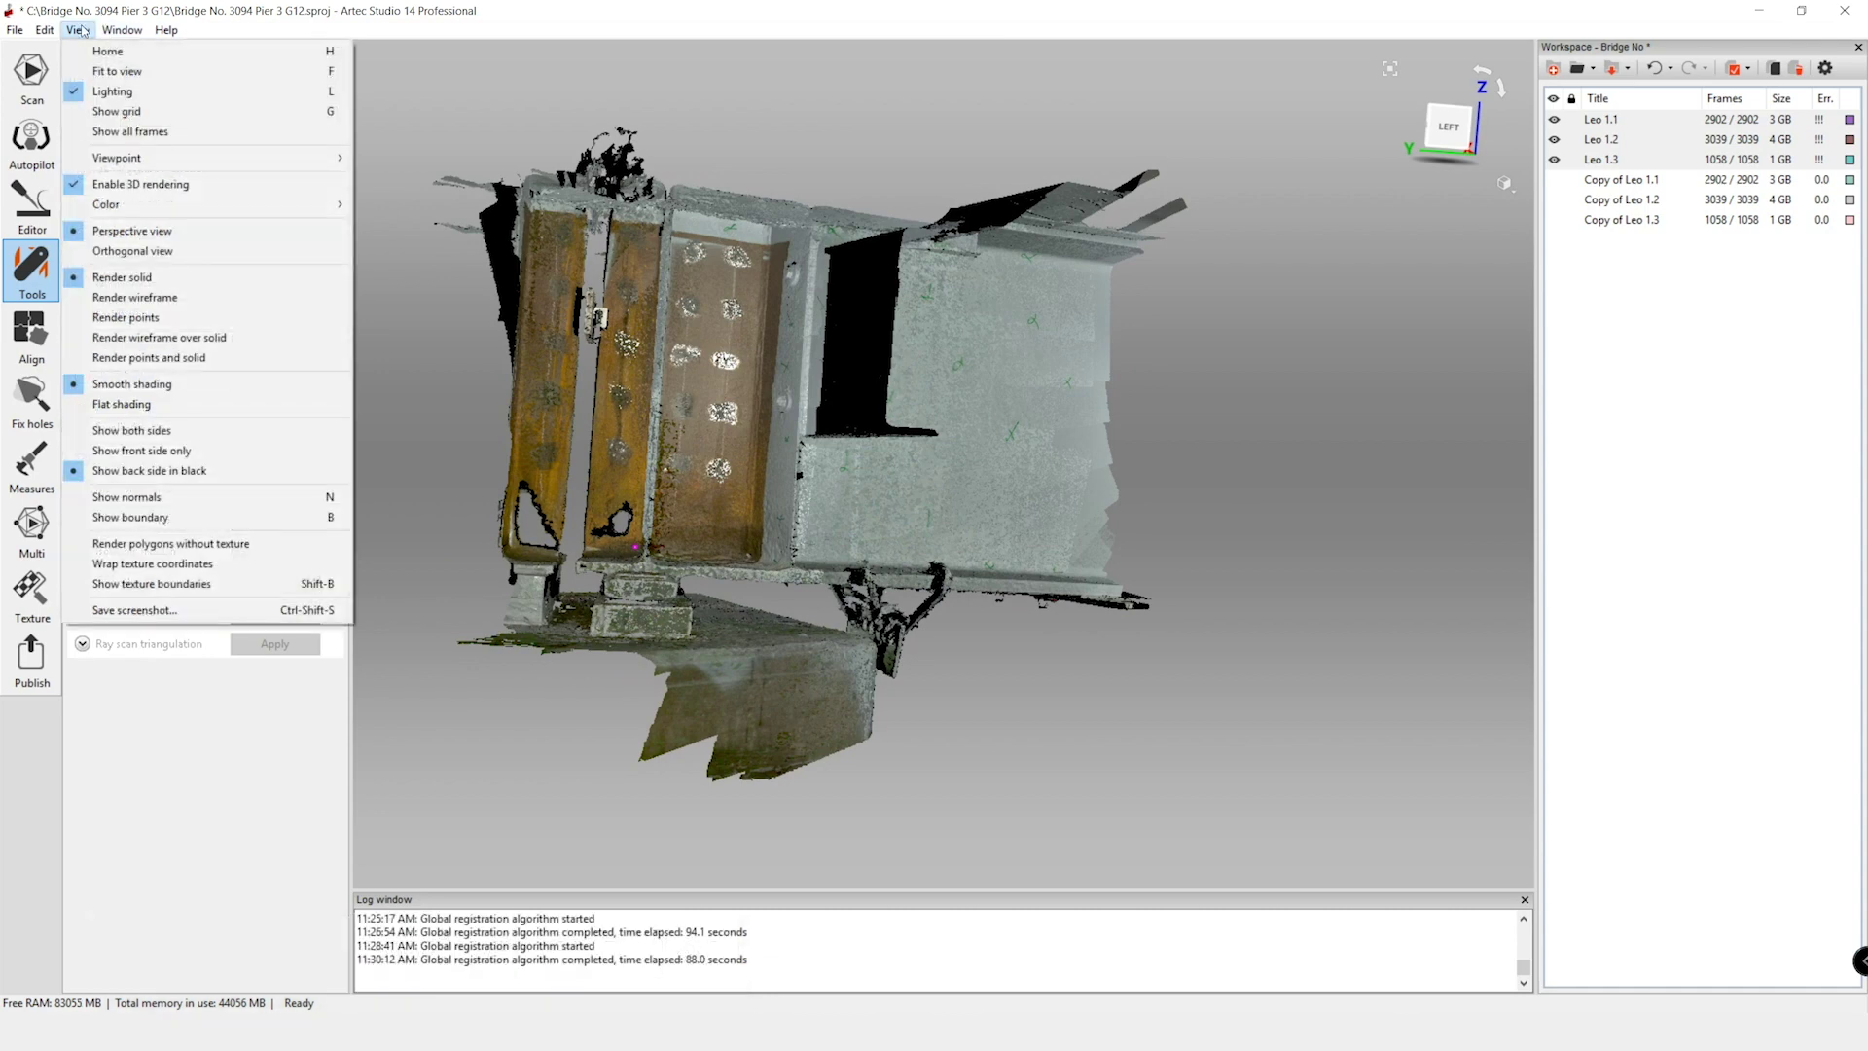
left_click(140, 324)
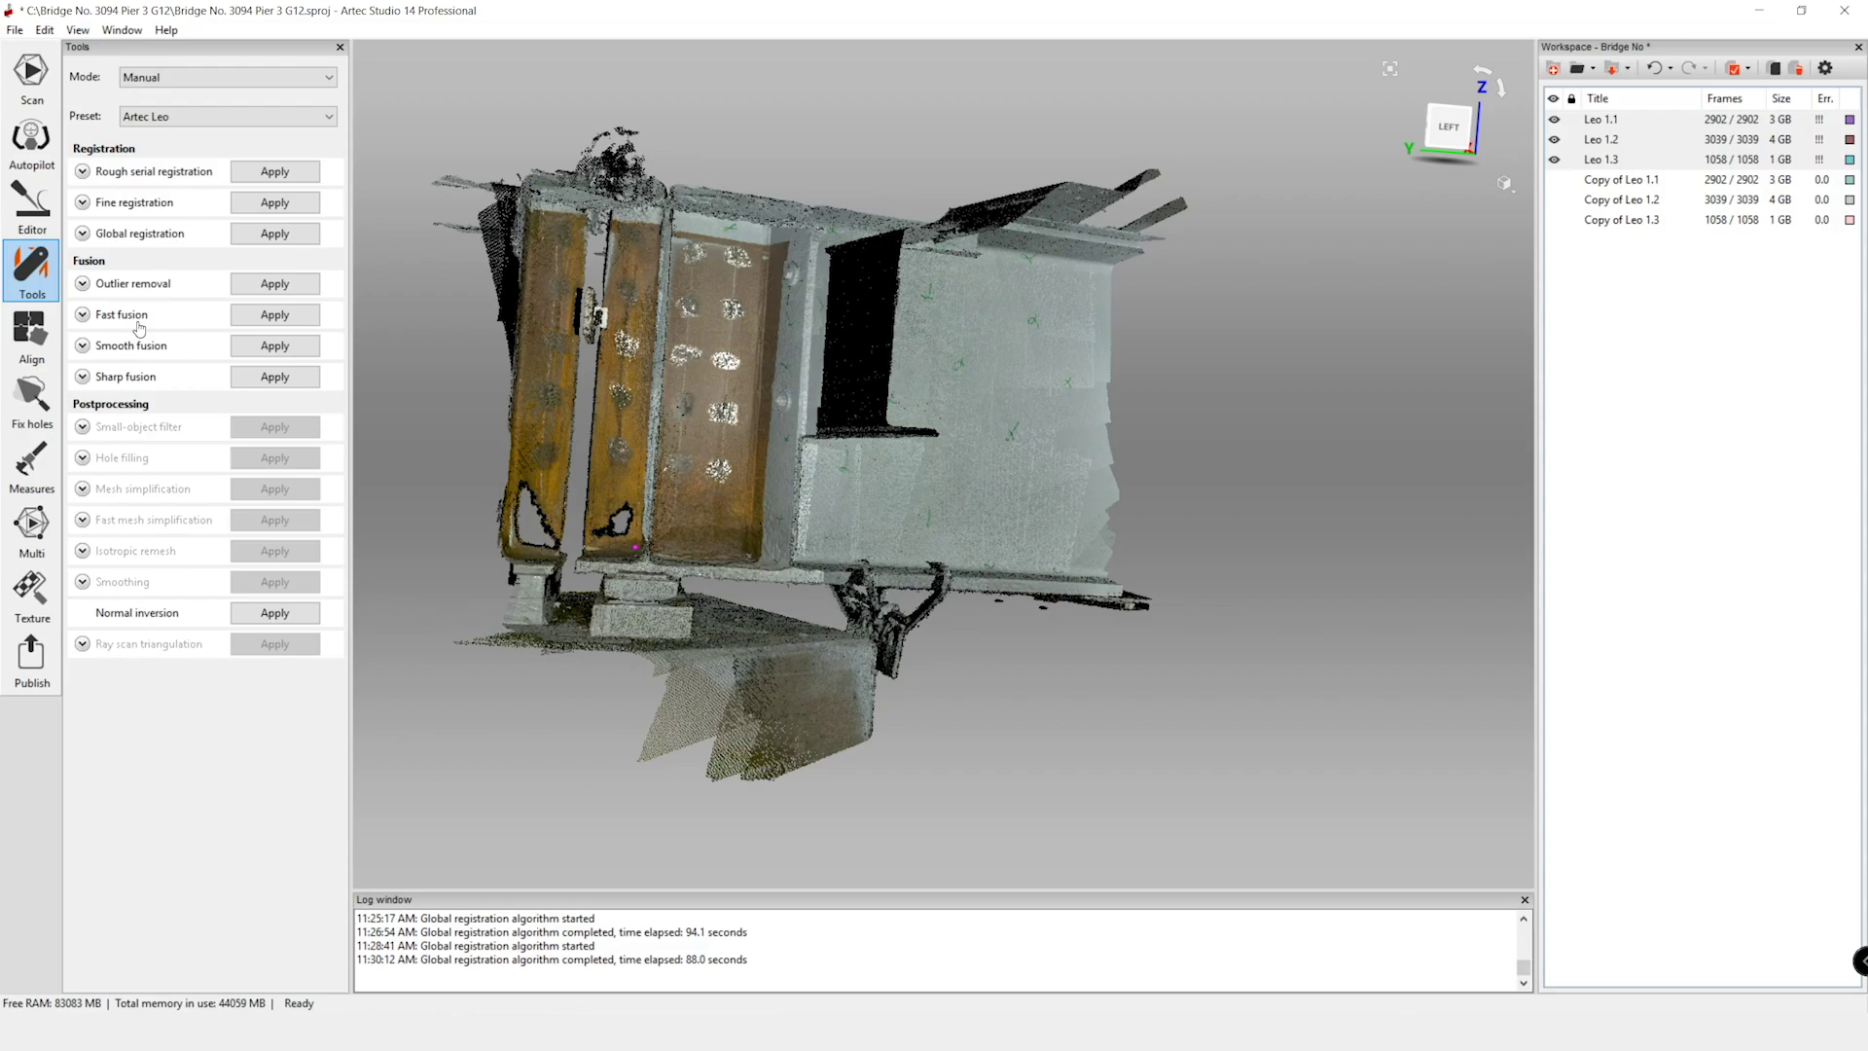
scroll(798, 725, "up", 3)
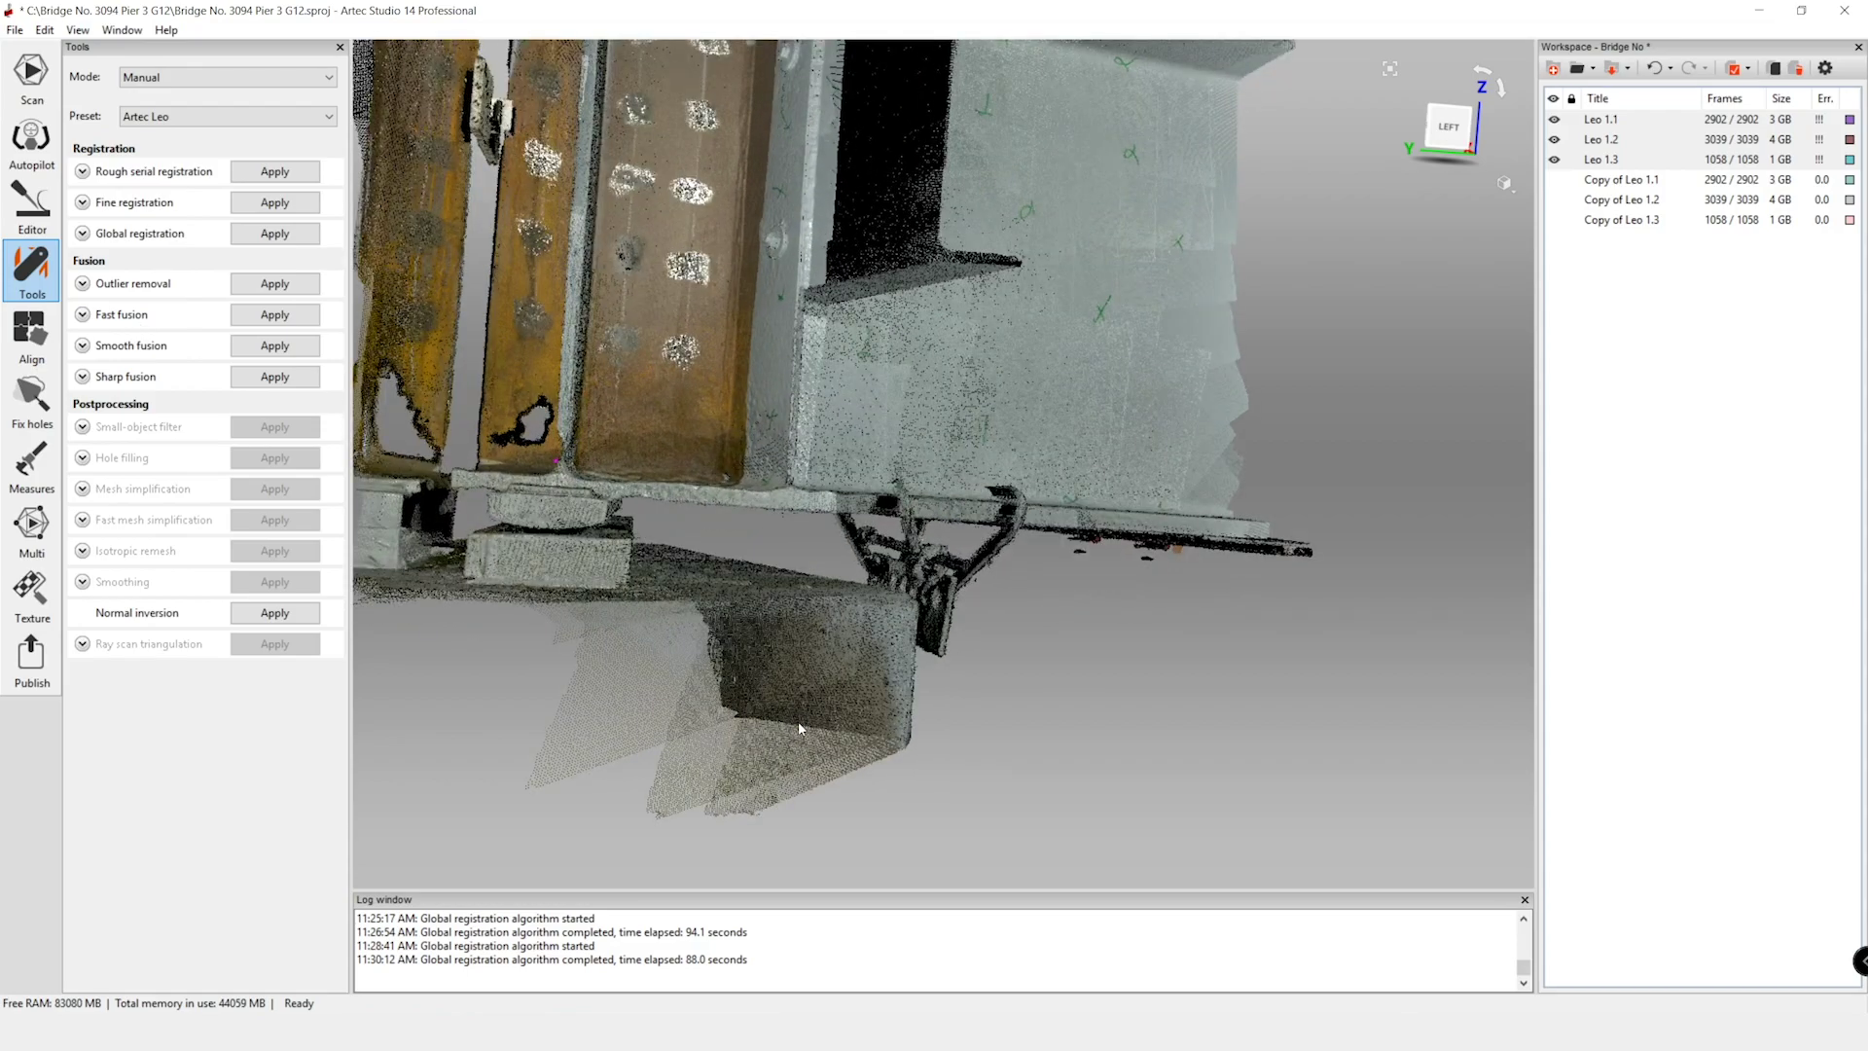
scroll(634, 389, "up", 6)
scroll(641, 436, "up", 3)
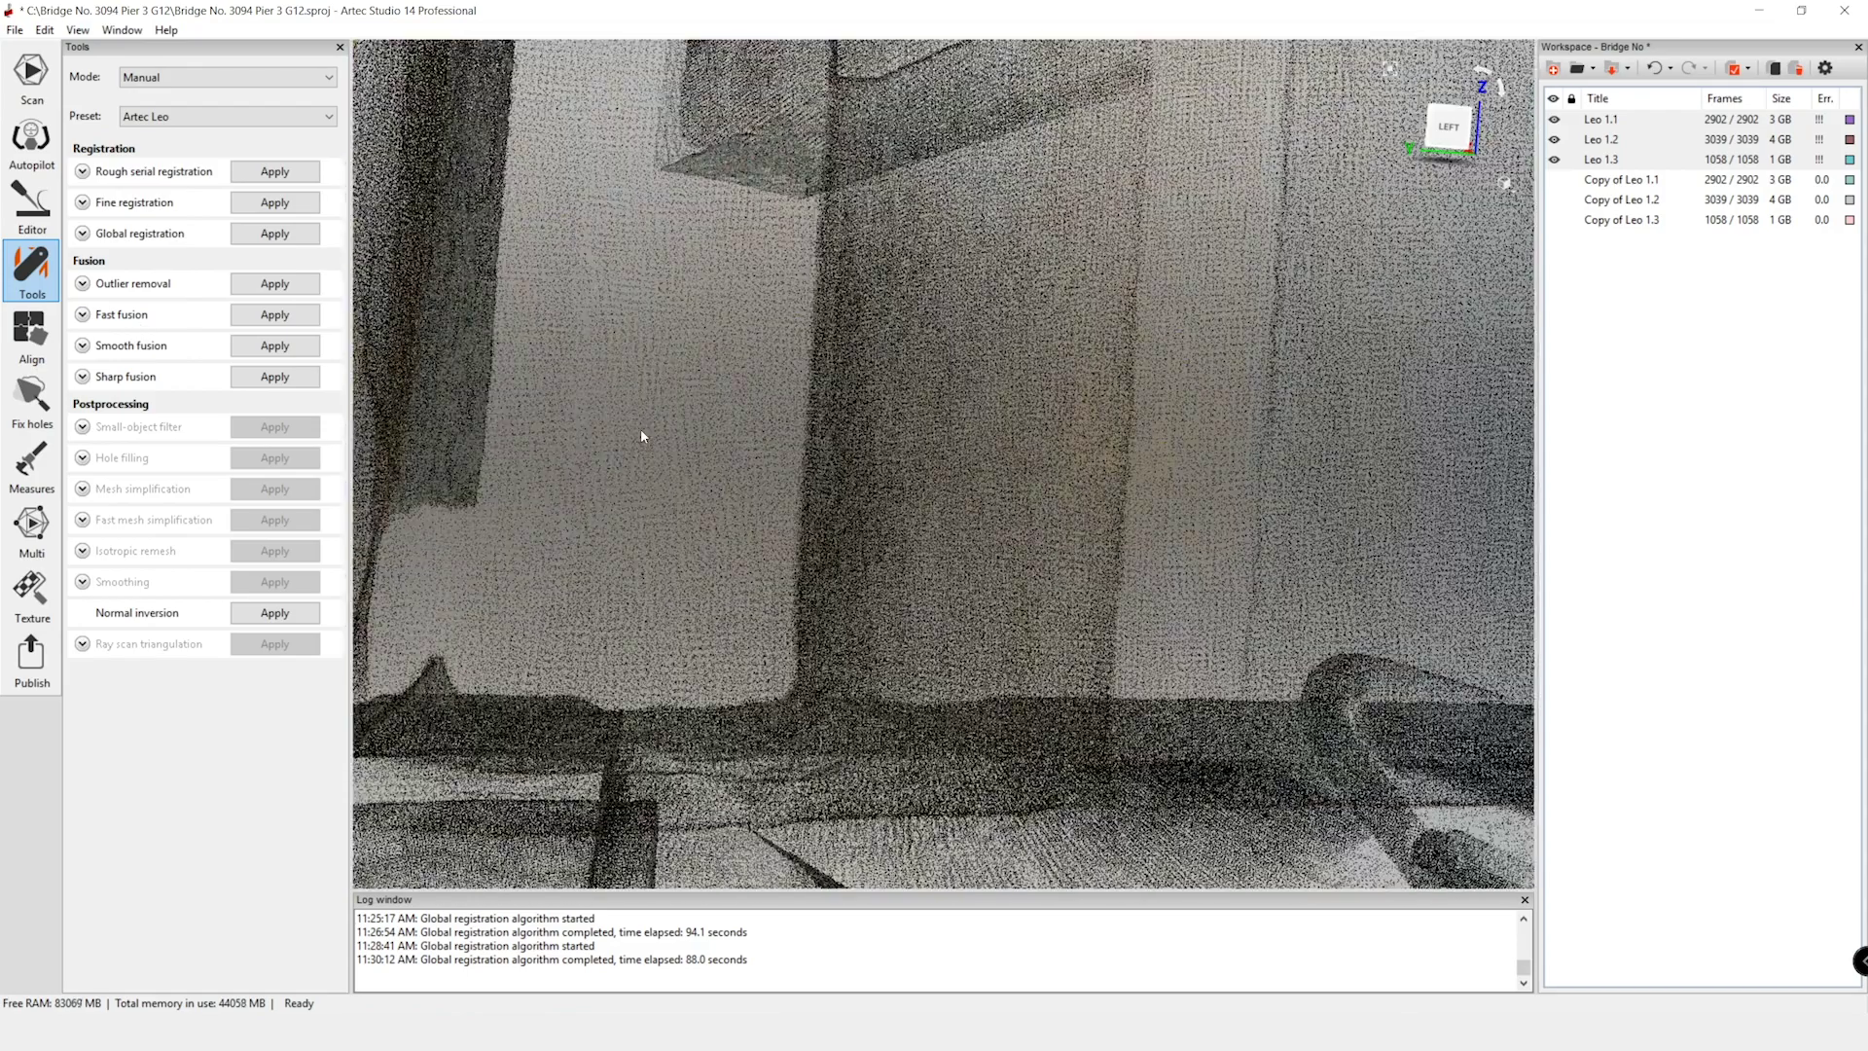
scroll(641, 436, "down", 8)
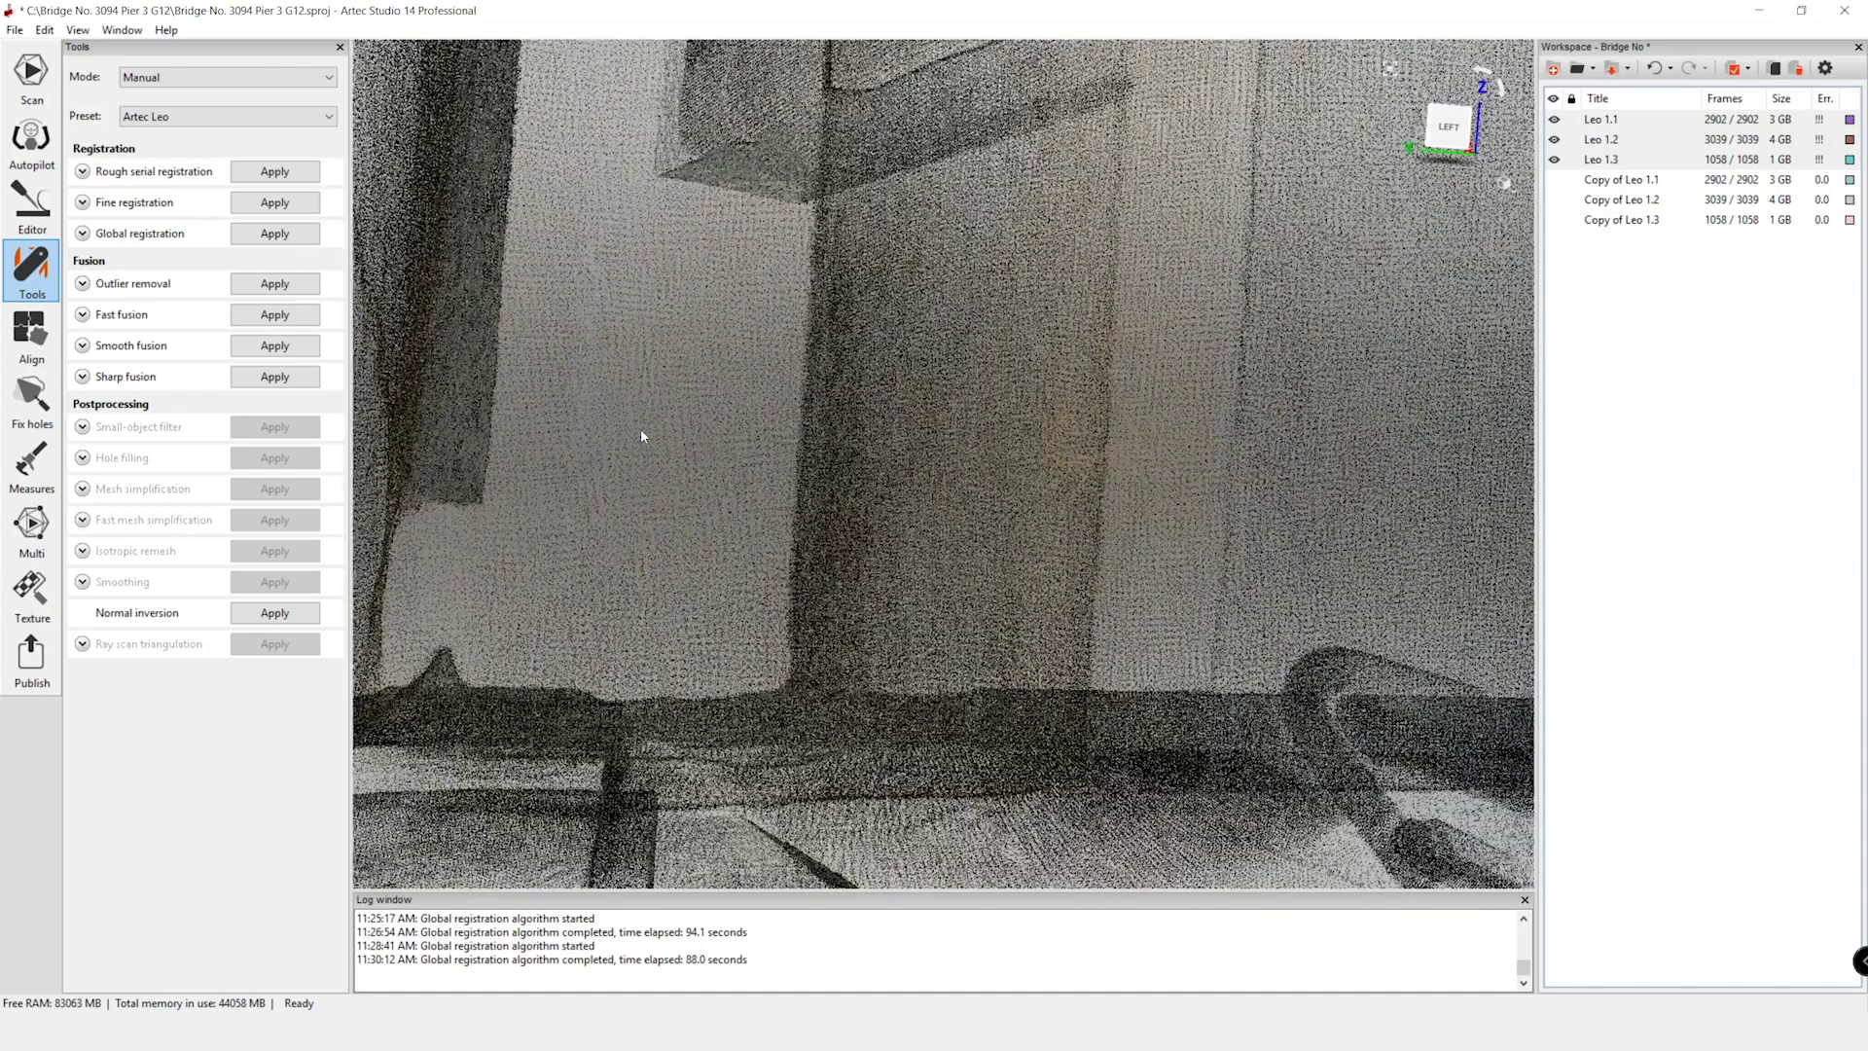
scroll(951, 642, "up", 2)
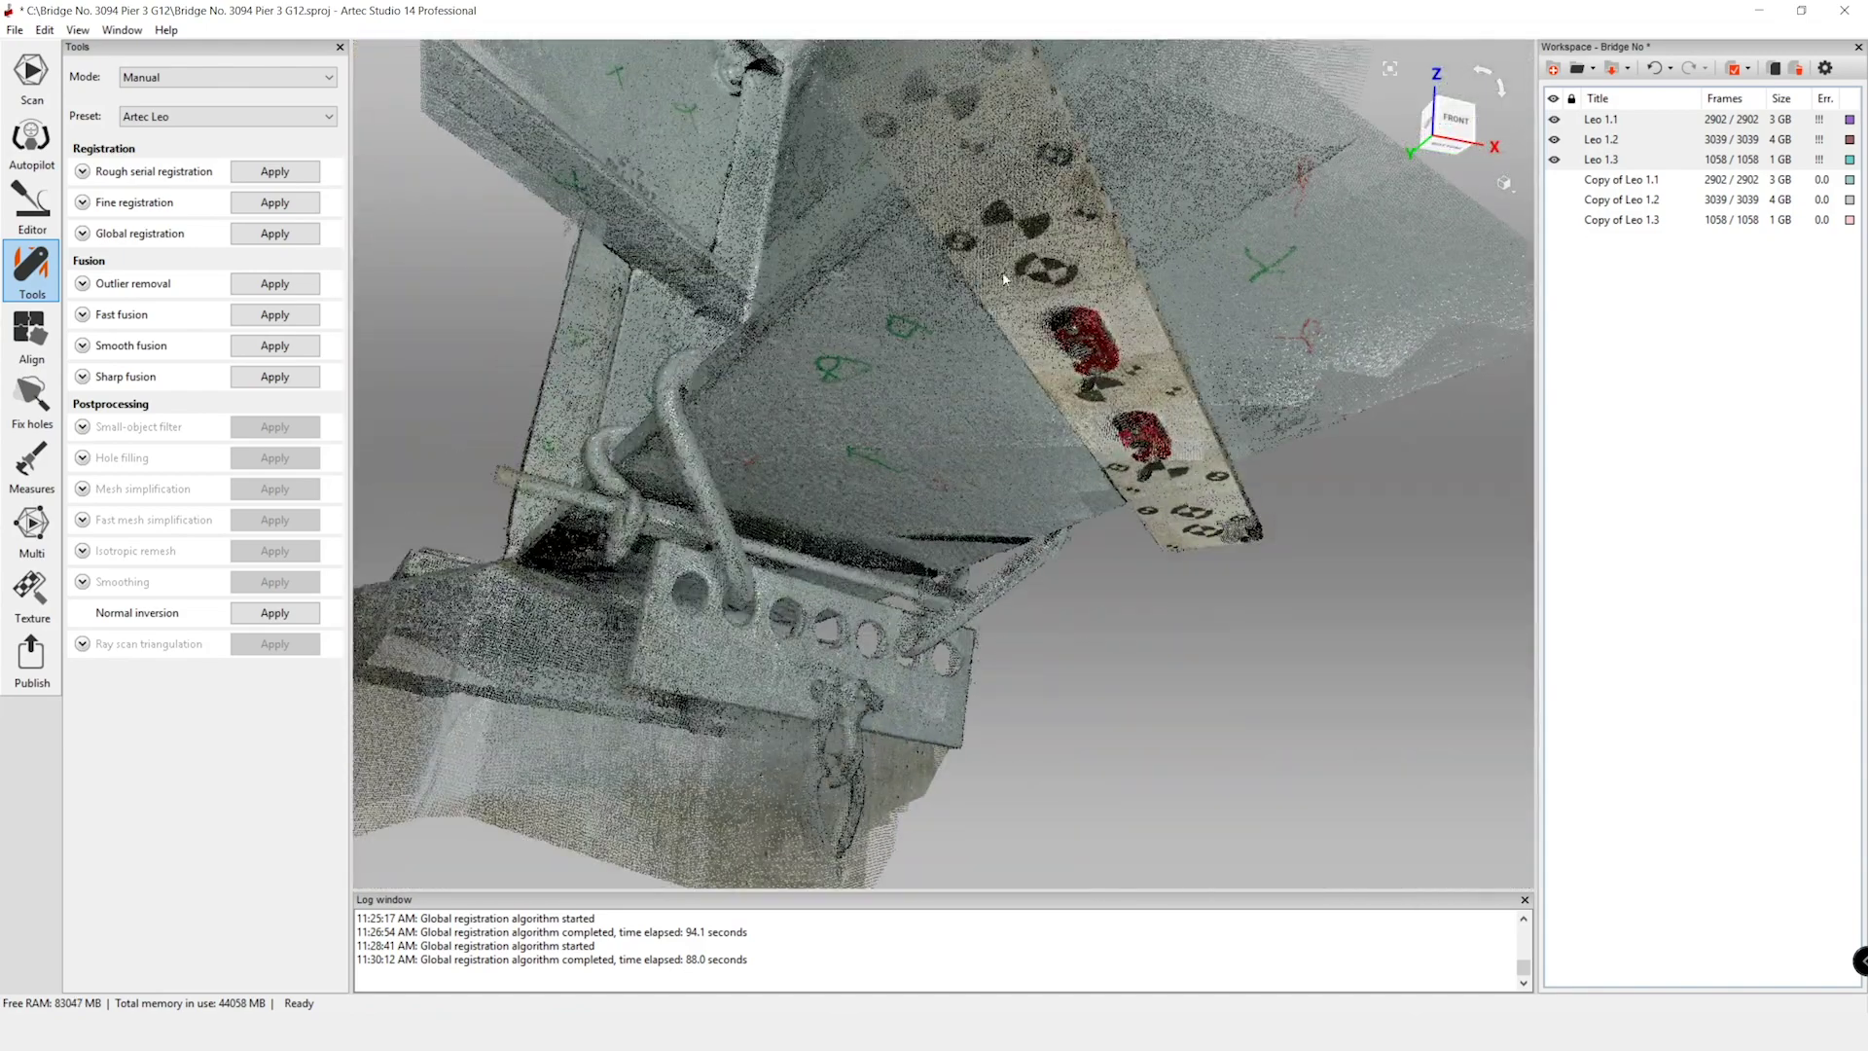
left_click_drag(1161, 508, 961, 423)
key("ctrl+3")
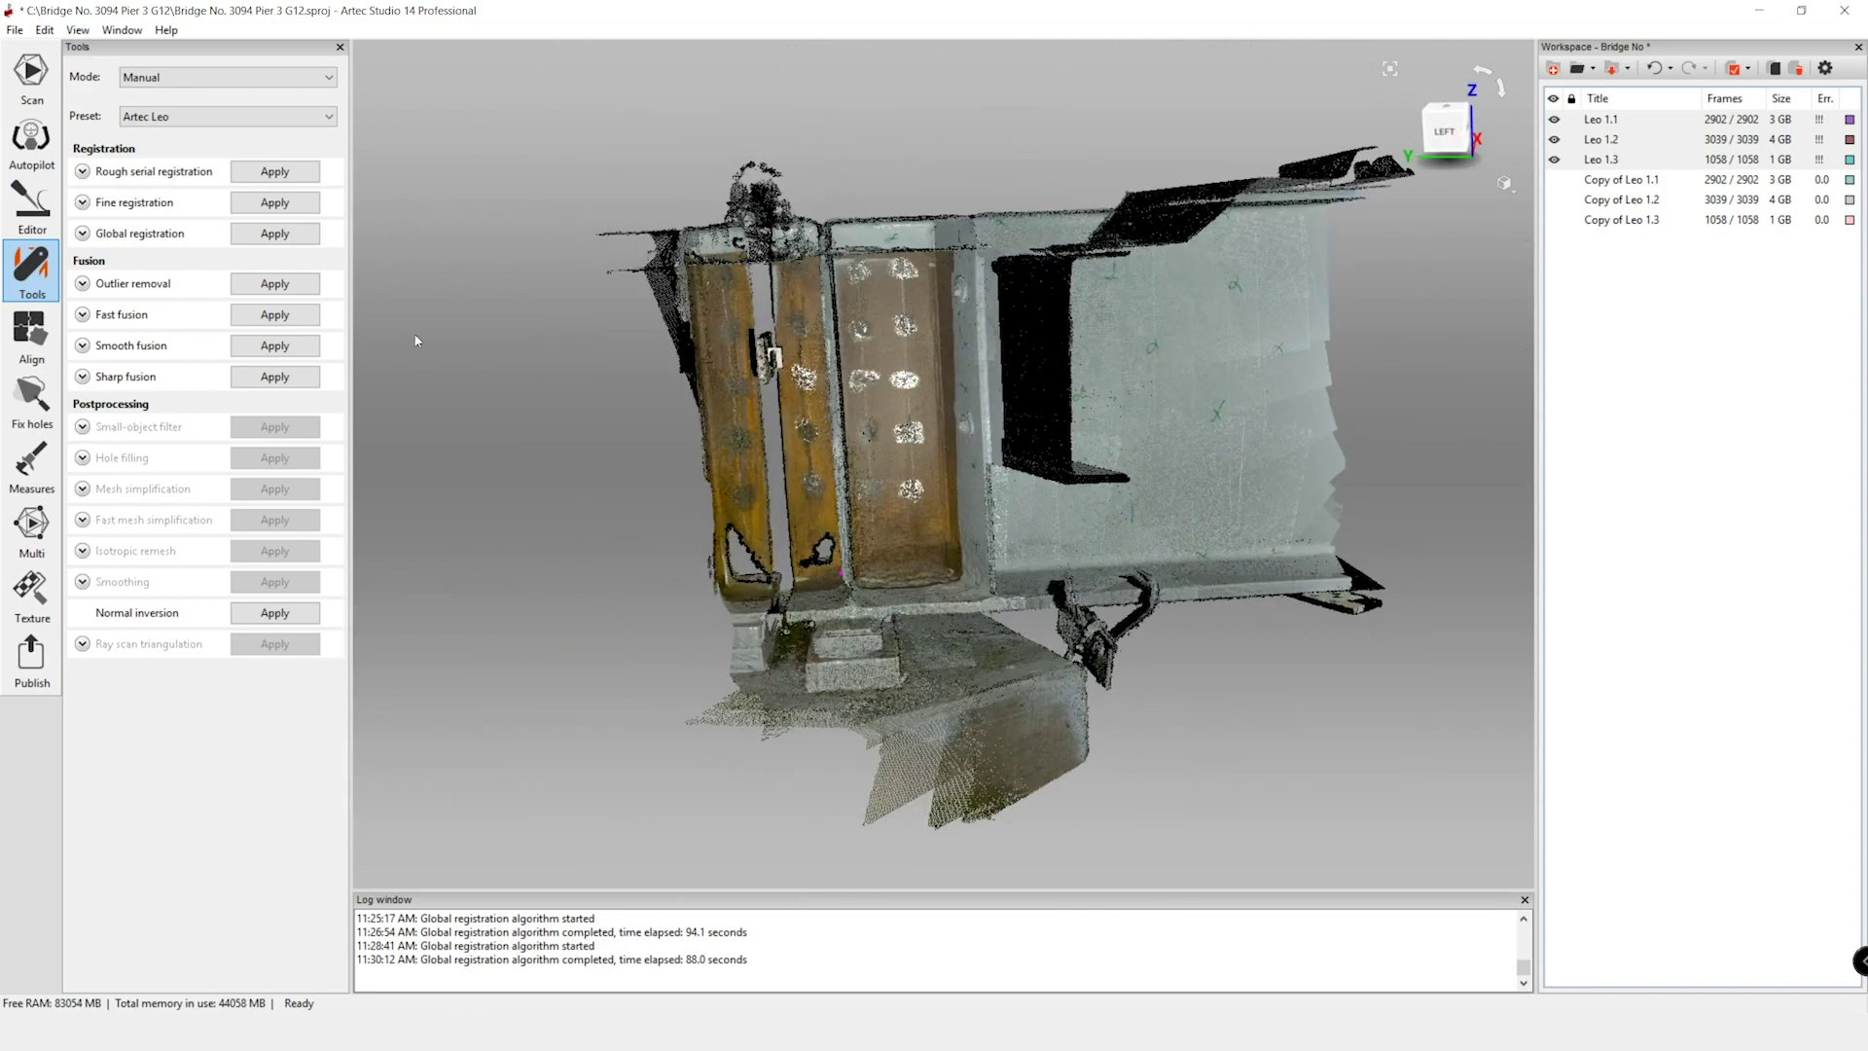
- Render the scans as wireframe and examine the girder's web and lower flange up close
left_click(78, 30)
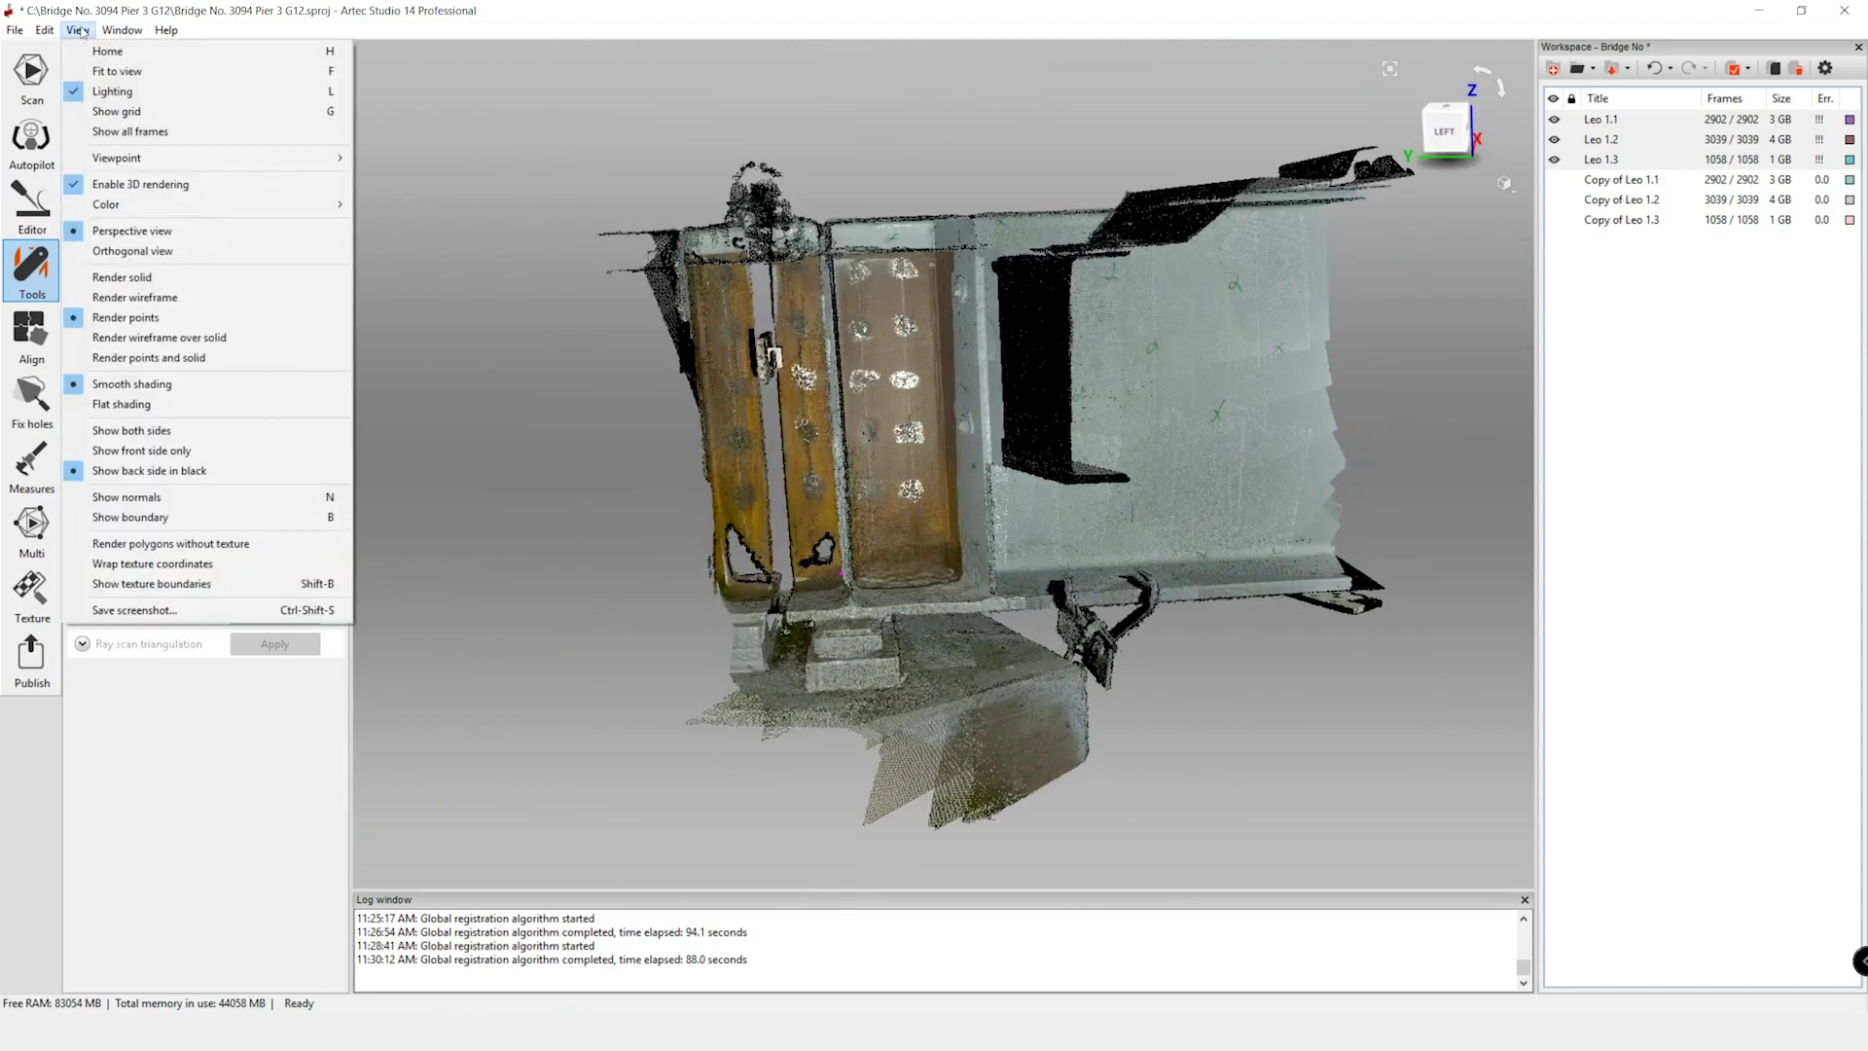
left_click(102, 298)
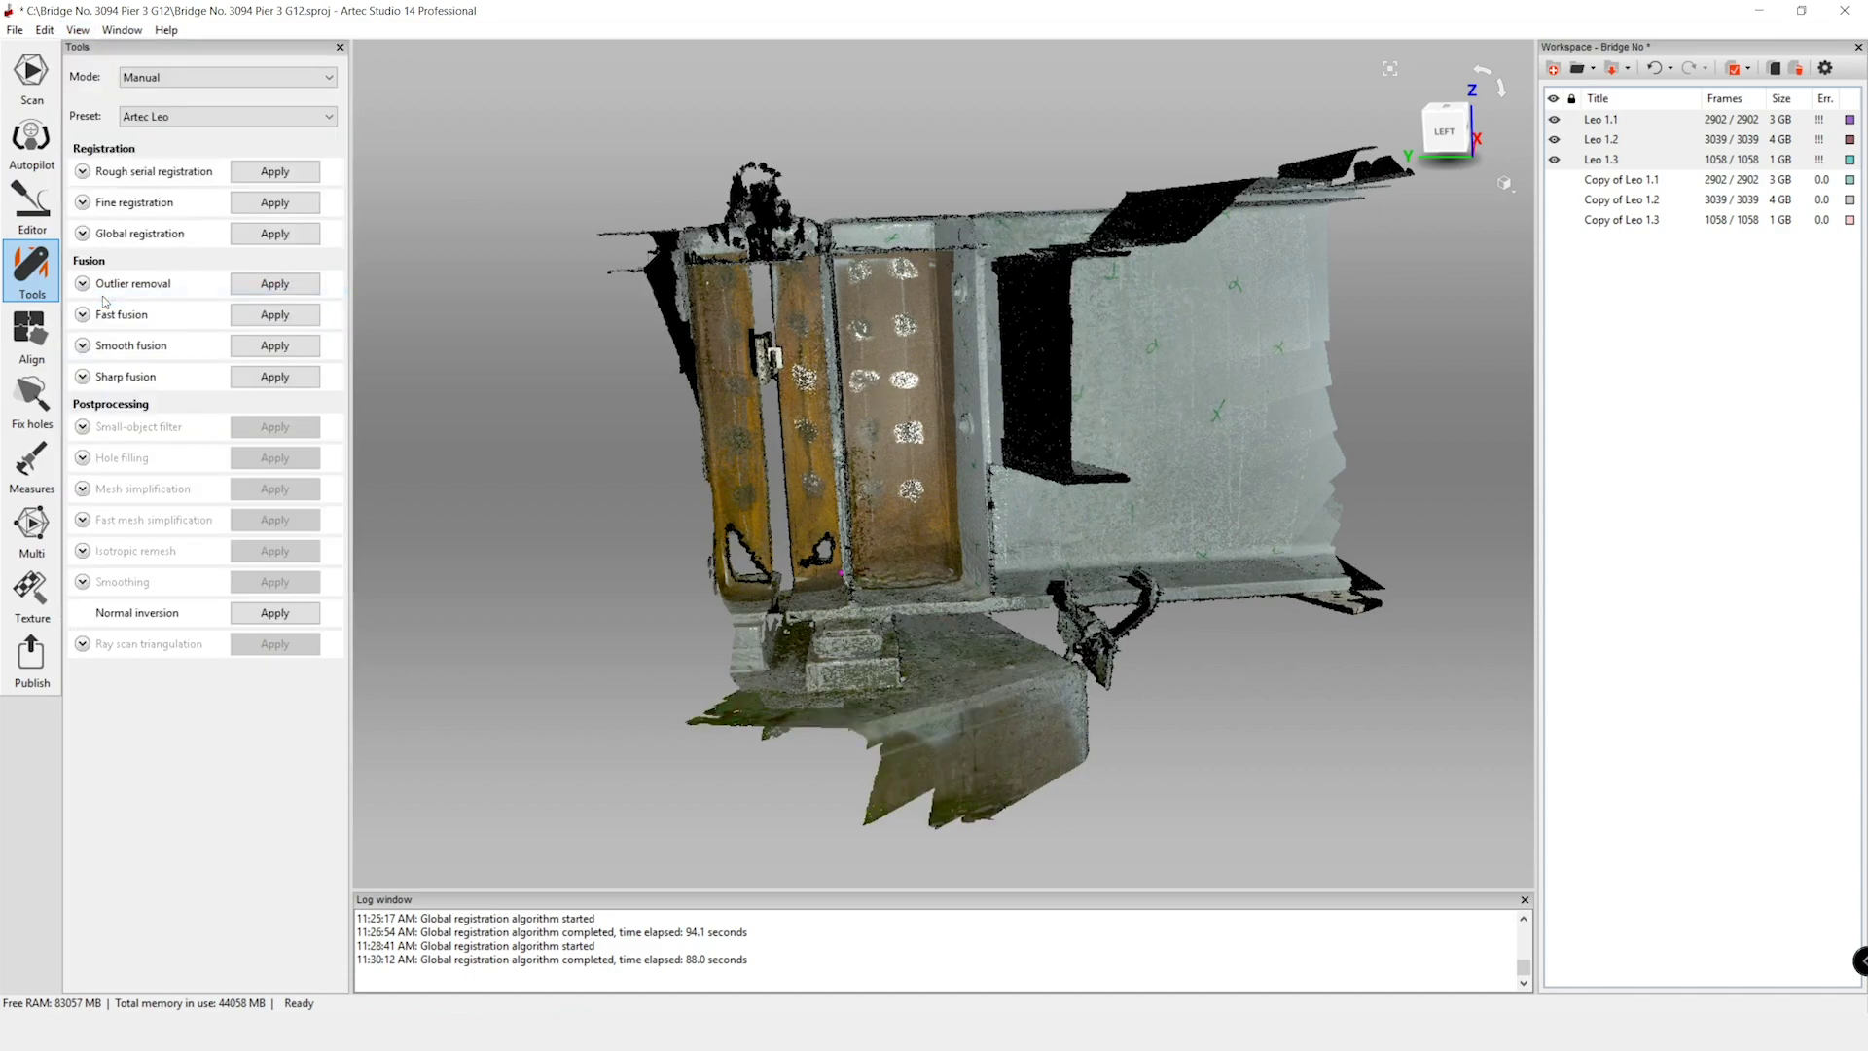
scroll(1315, 642, "up", 3)
scroll(1315, 643, "up", 3)
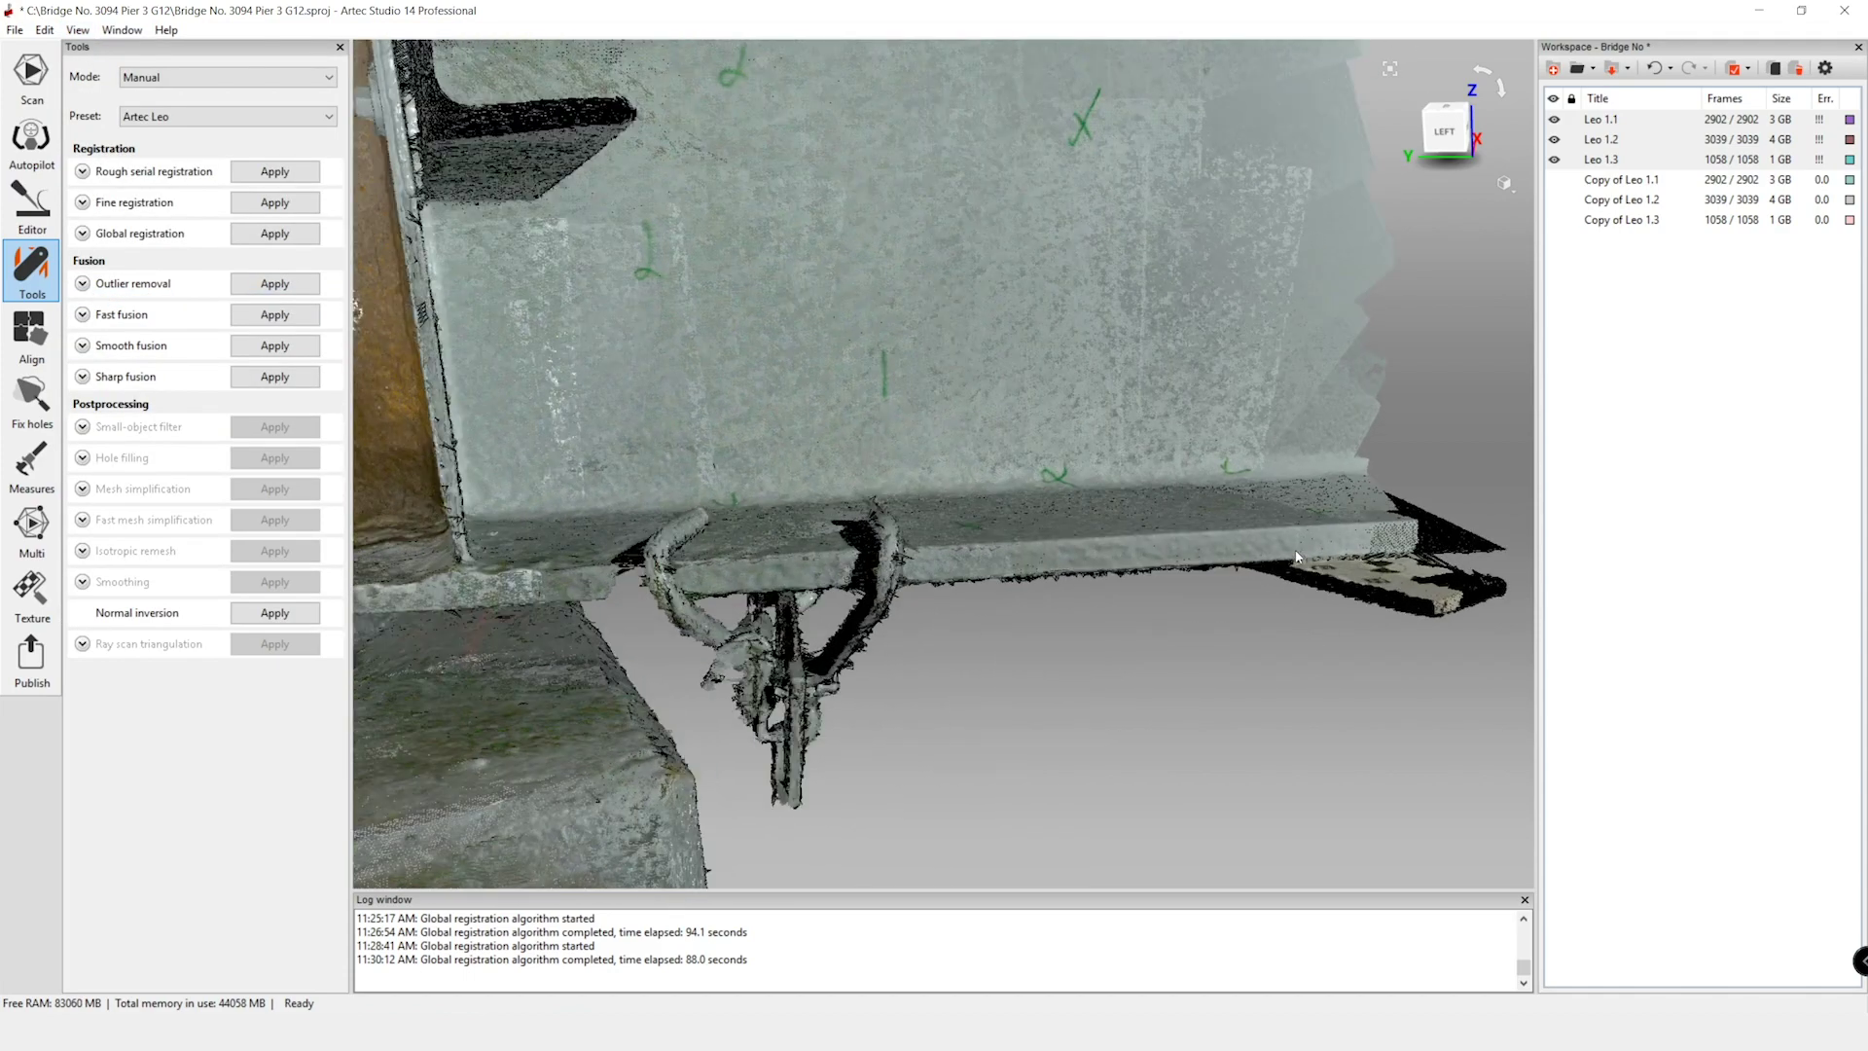
scroll(1315, 642, "down", 4)
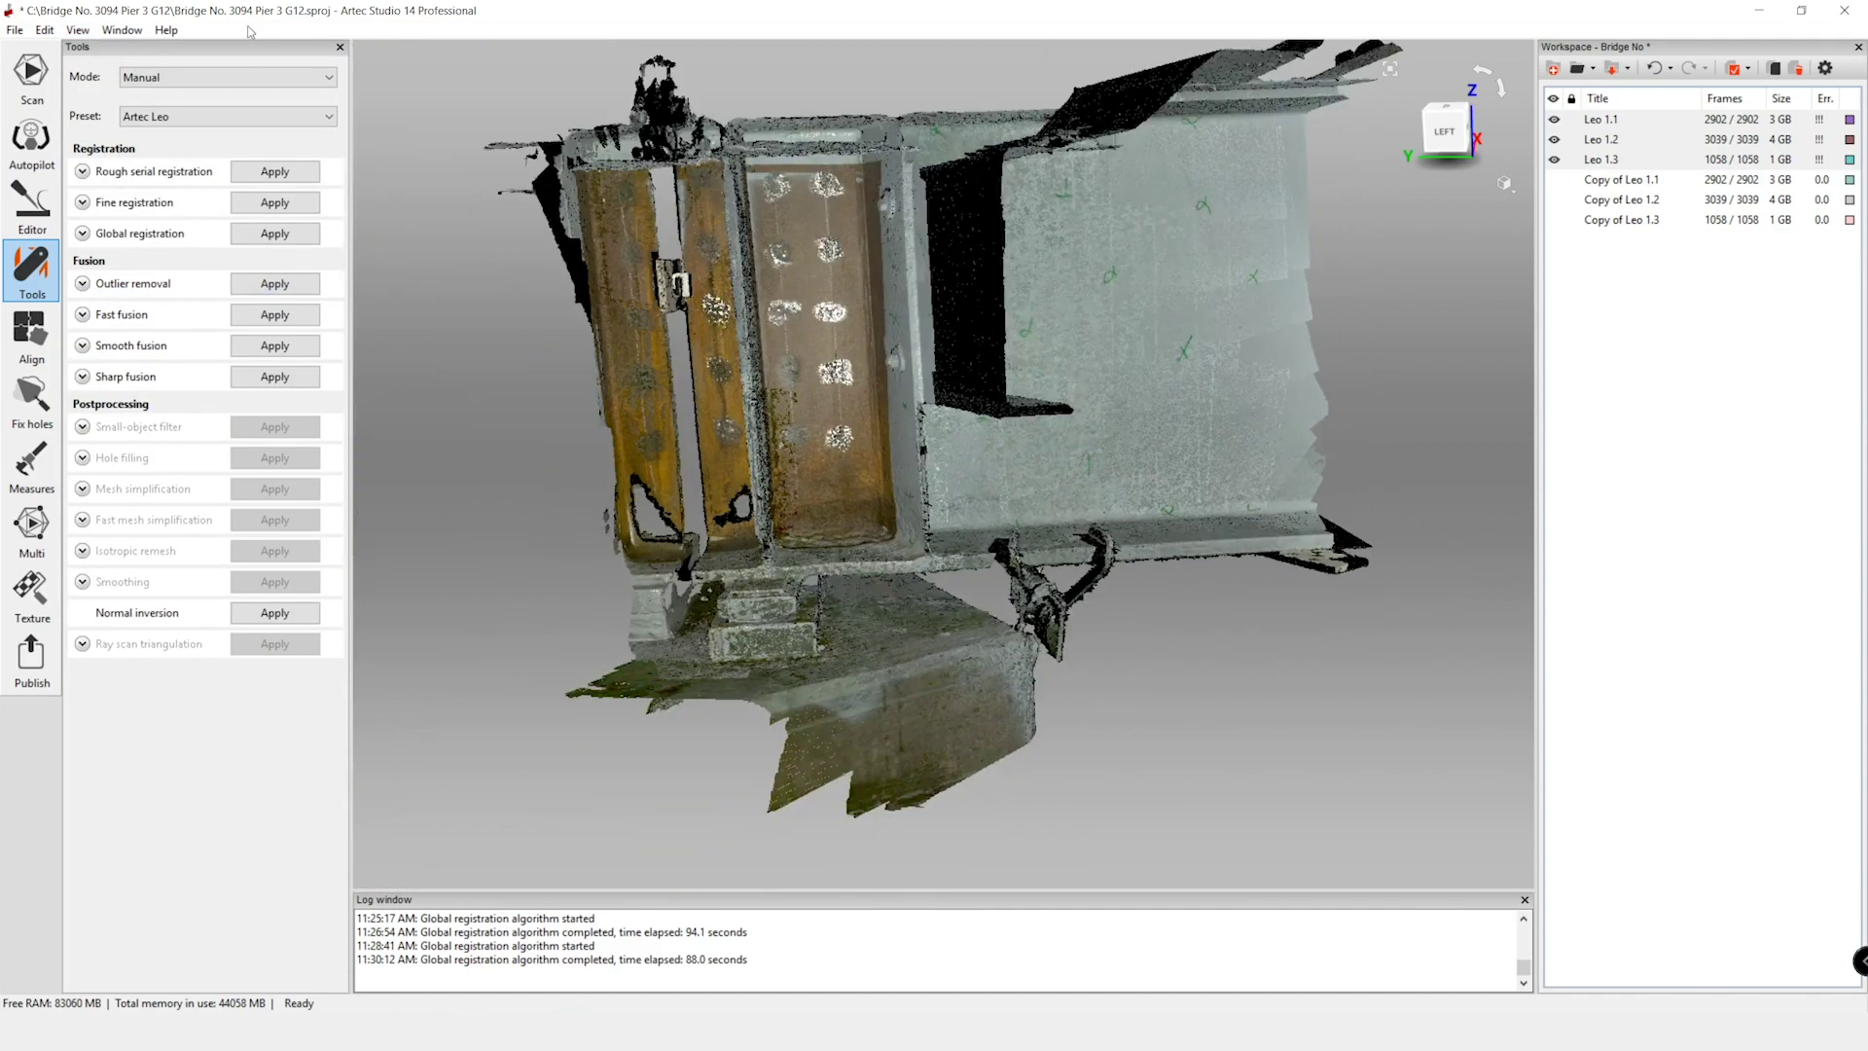
- Color the surfaces by scan color and examine on both sides of the girder which scan covers each area
left_click(44, 30)
mouse_move(75, 30)
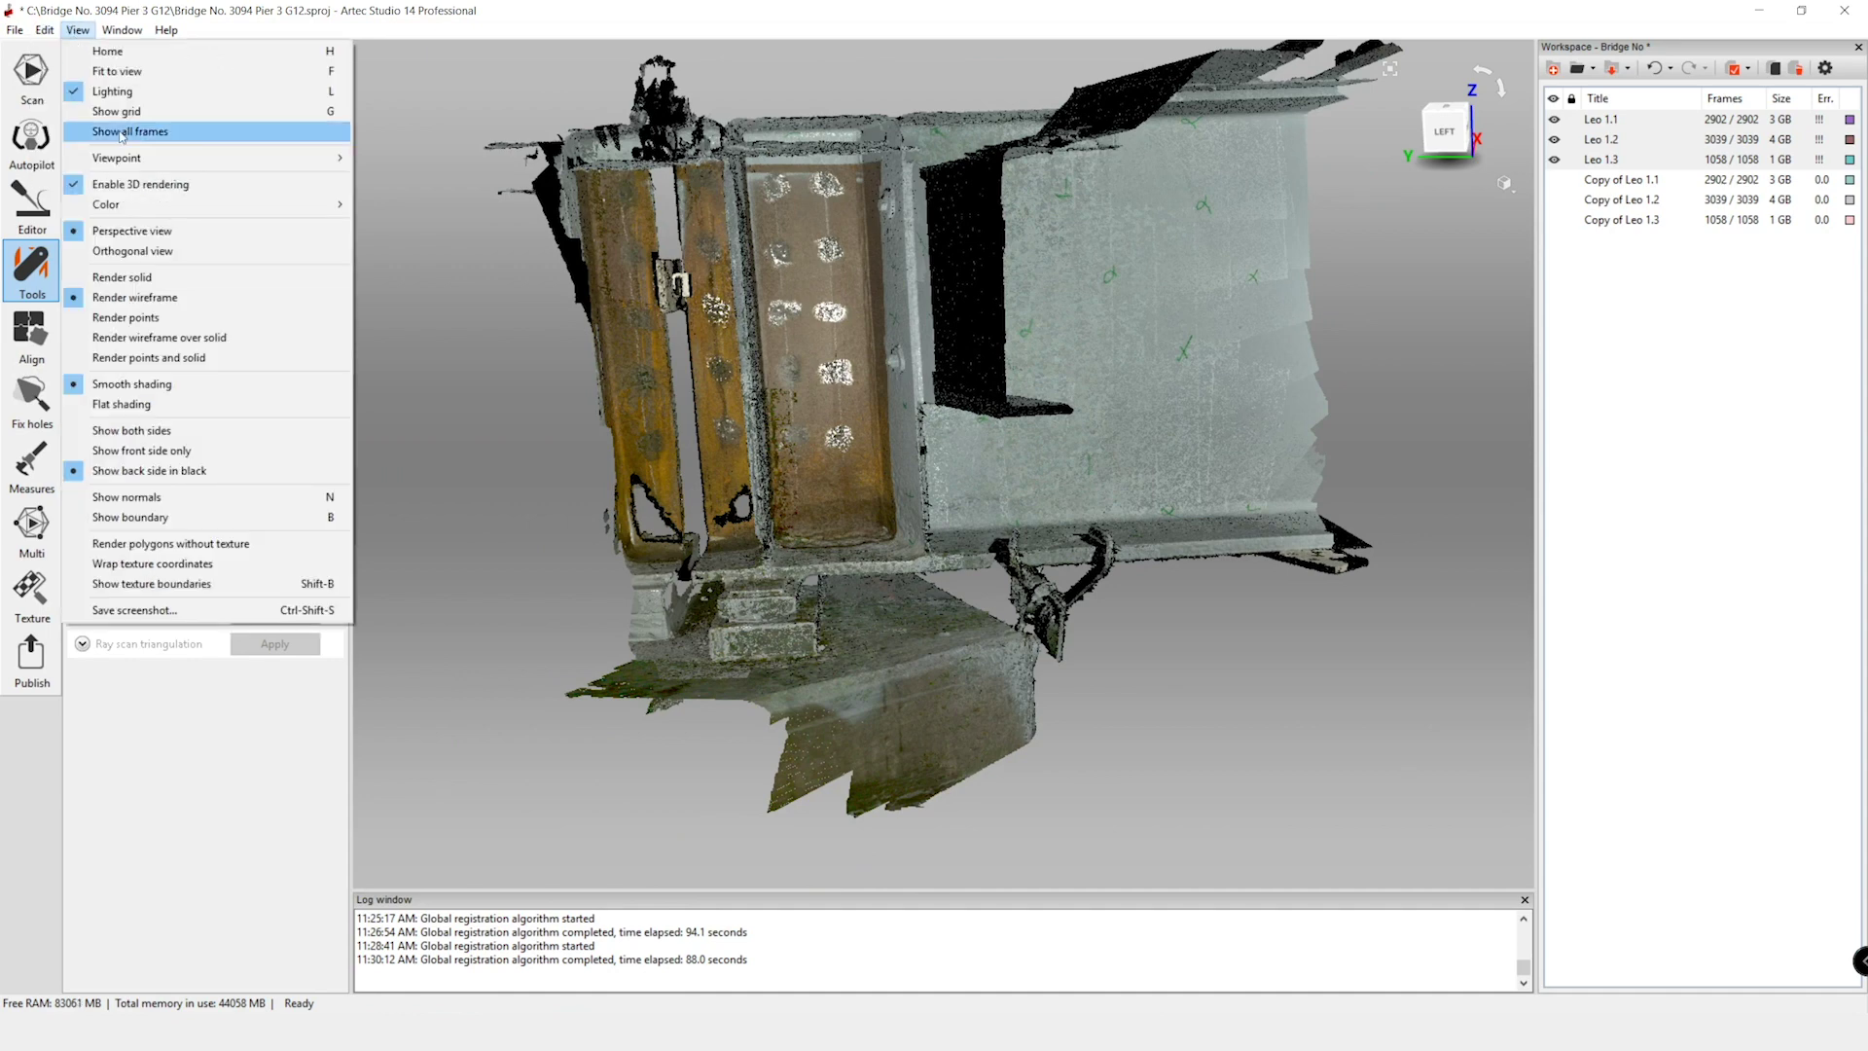
mouse_move(151, 202)
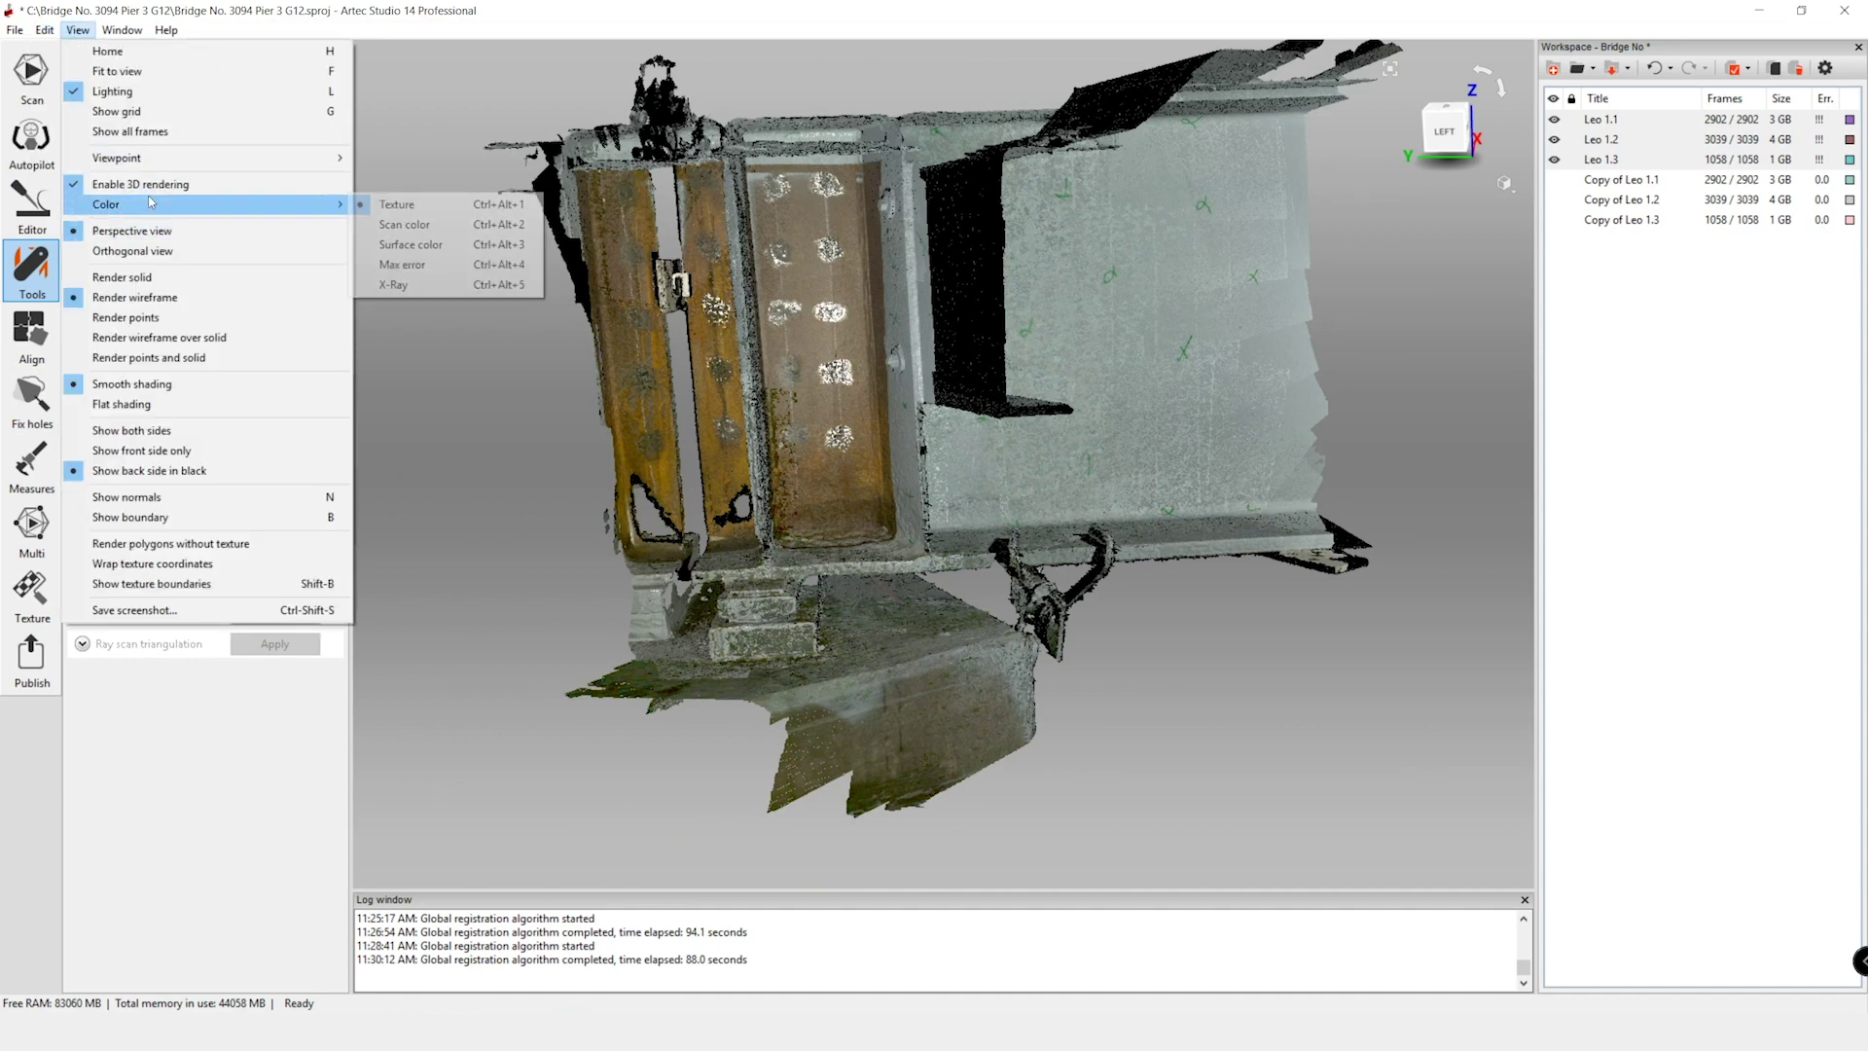
left_click(404, 225)
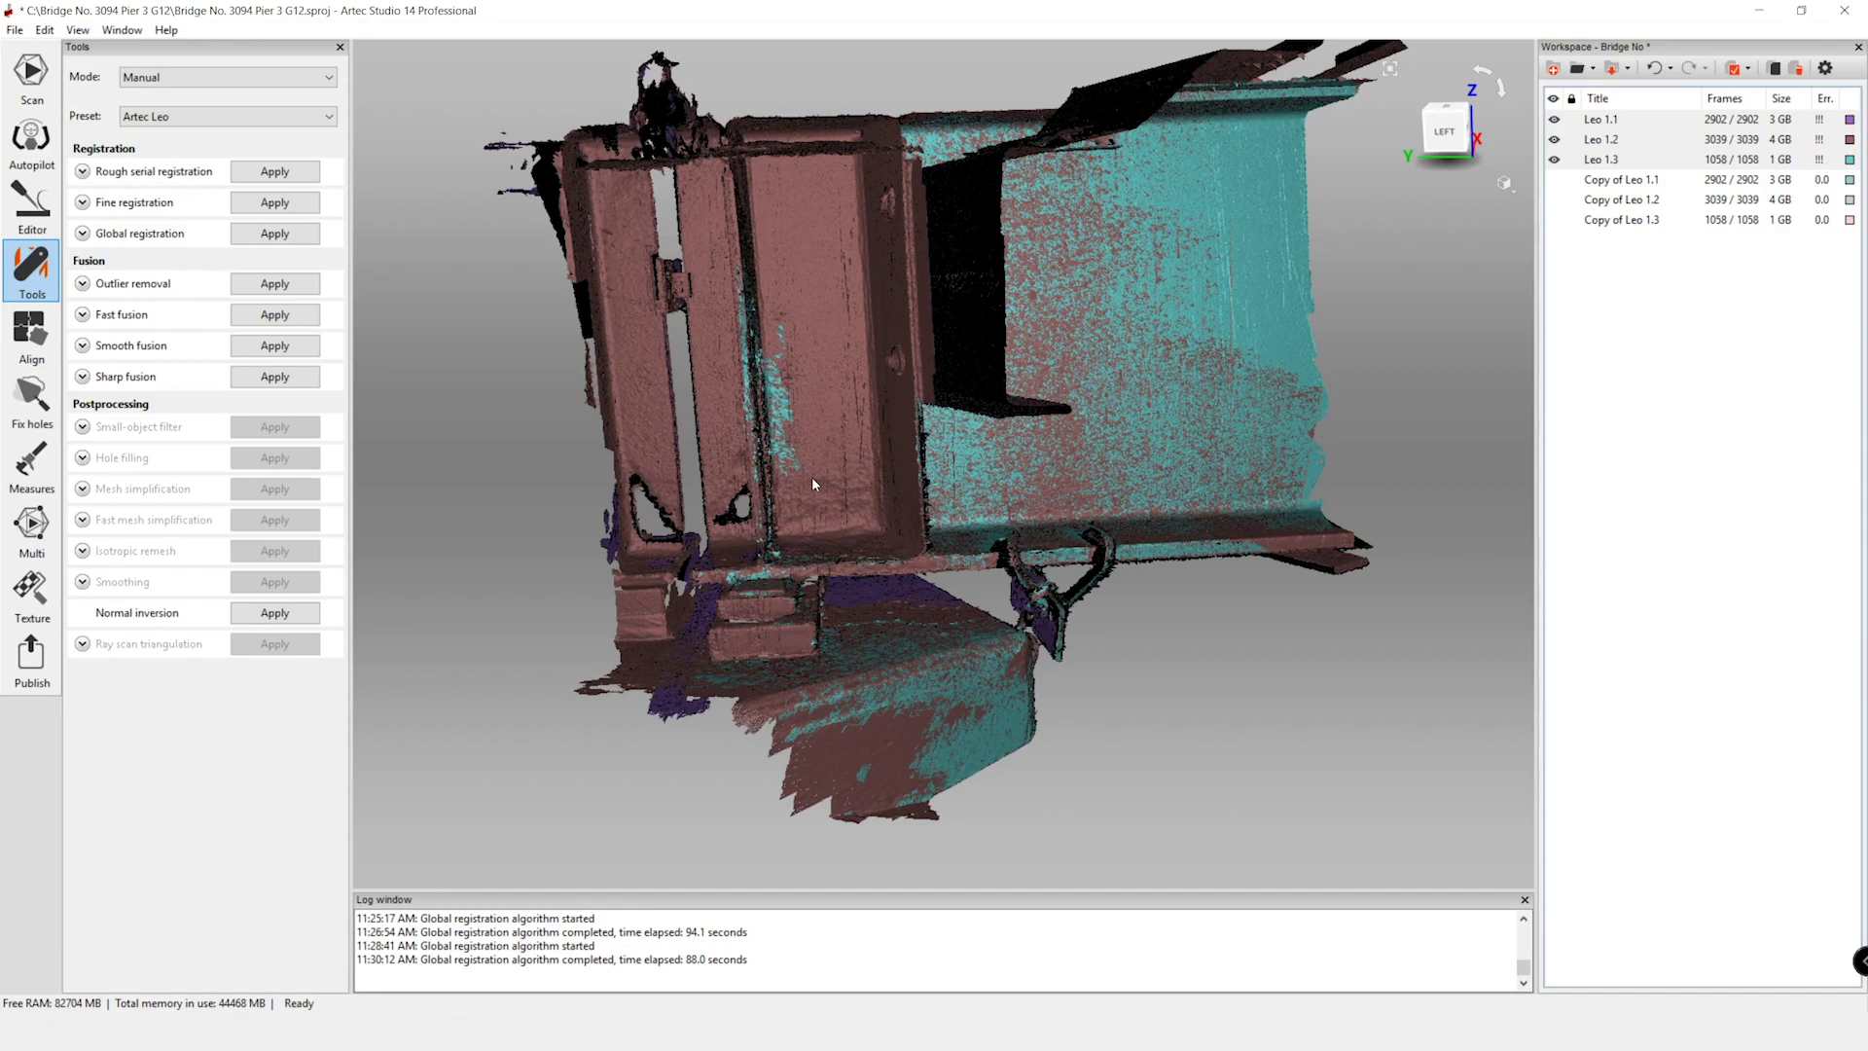
left_click_drag(704, 486, 1442, 580)
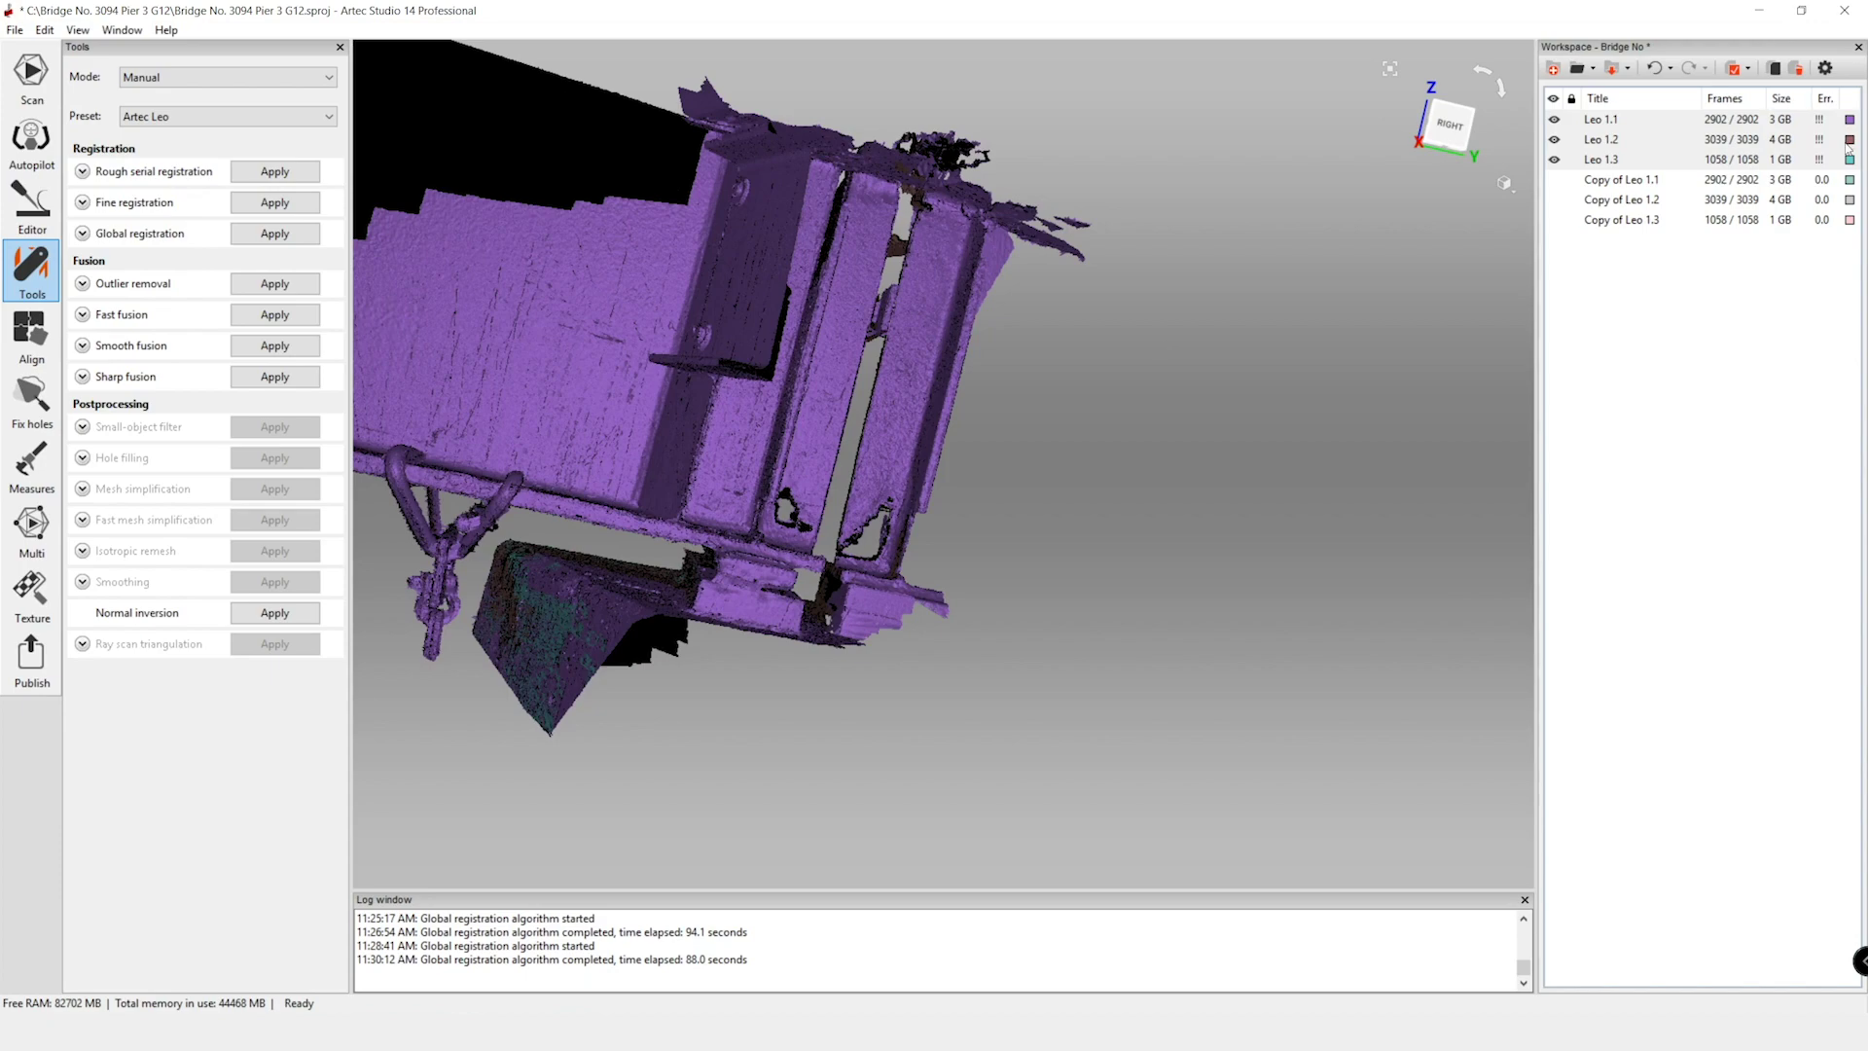
left_click_drag(793, 445, 845, 458)
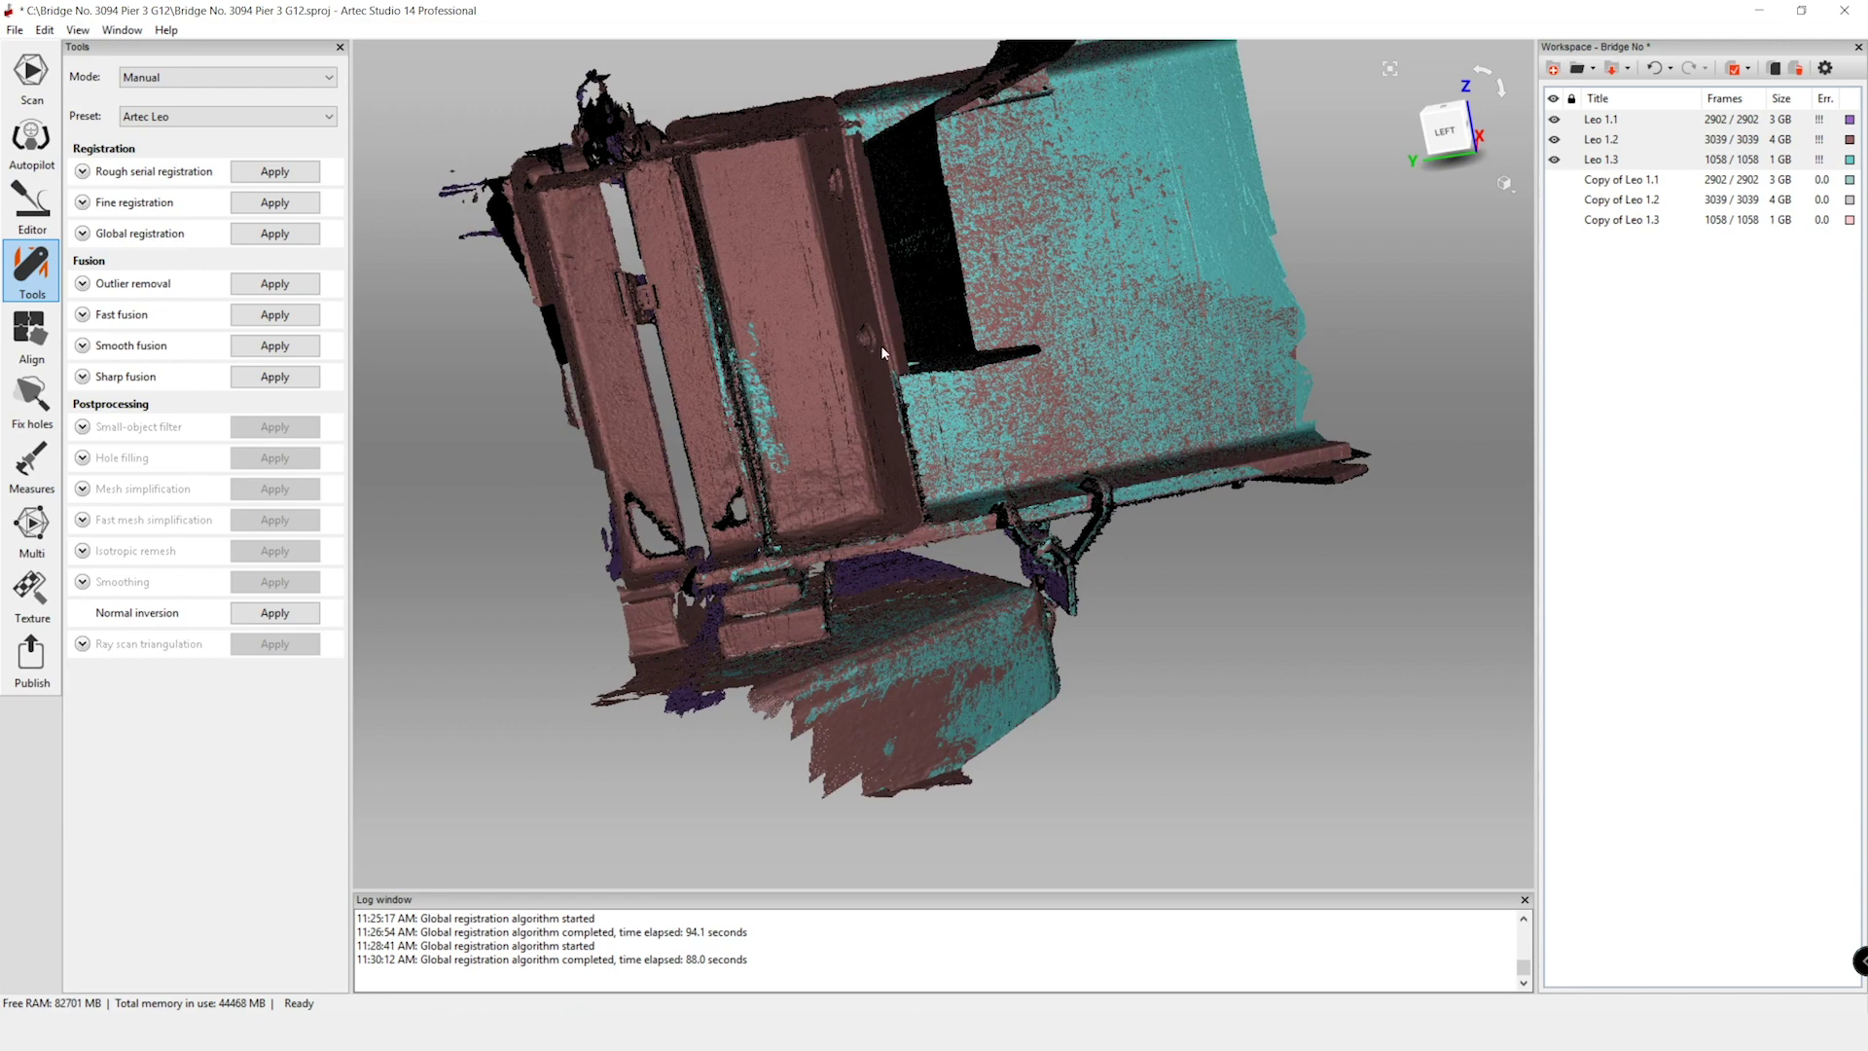
- Return the scans to solid rendering with texture color and view the whole girder
left_click(78, 30)
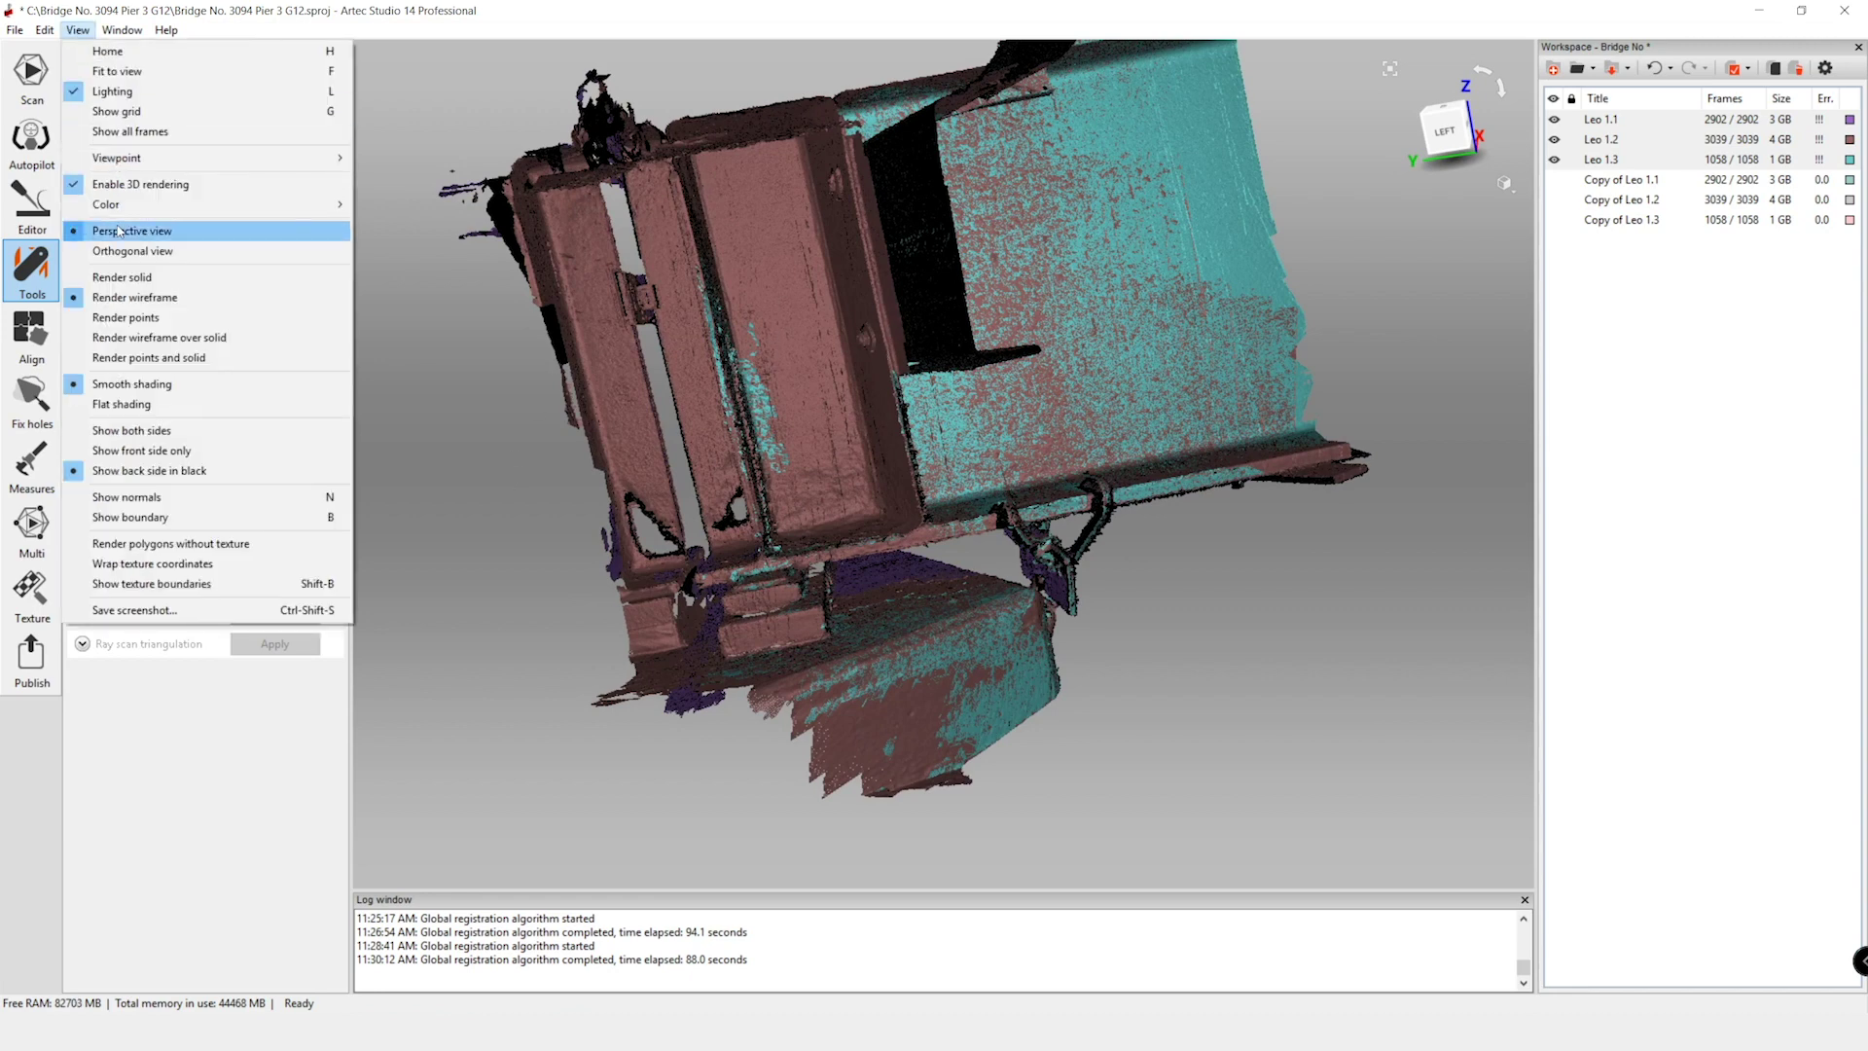
left_click(124, 278)
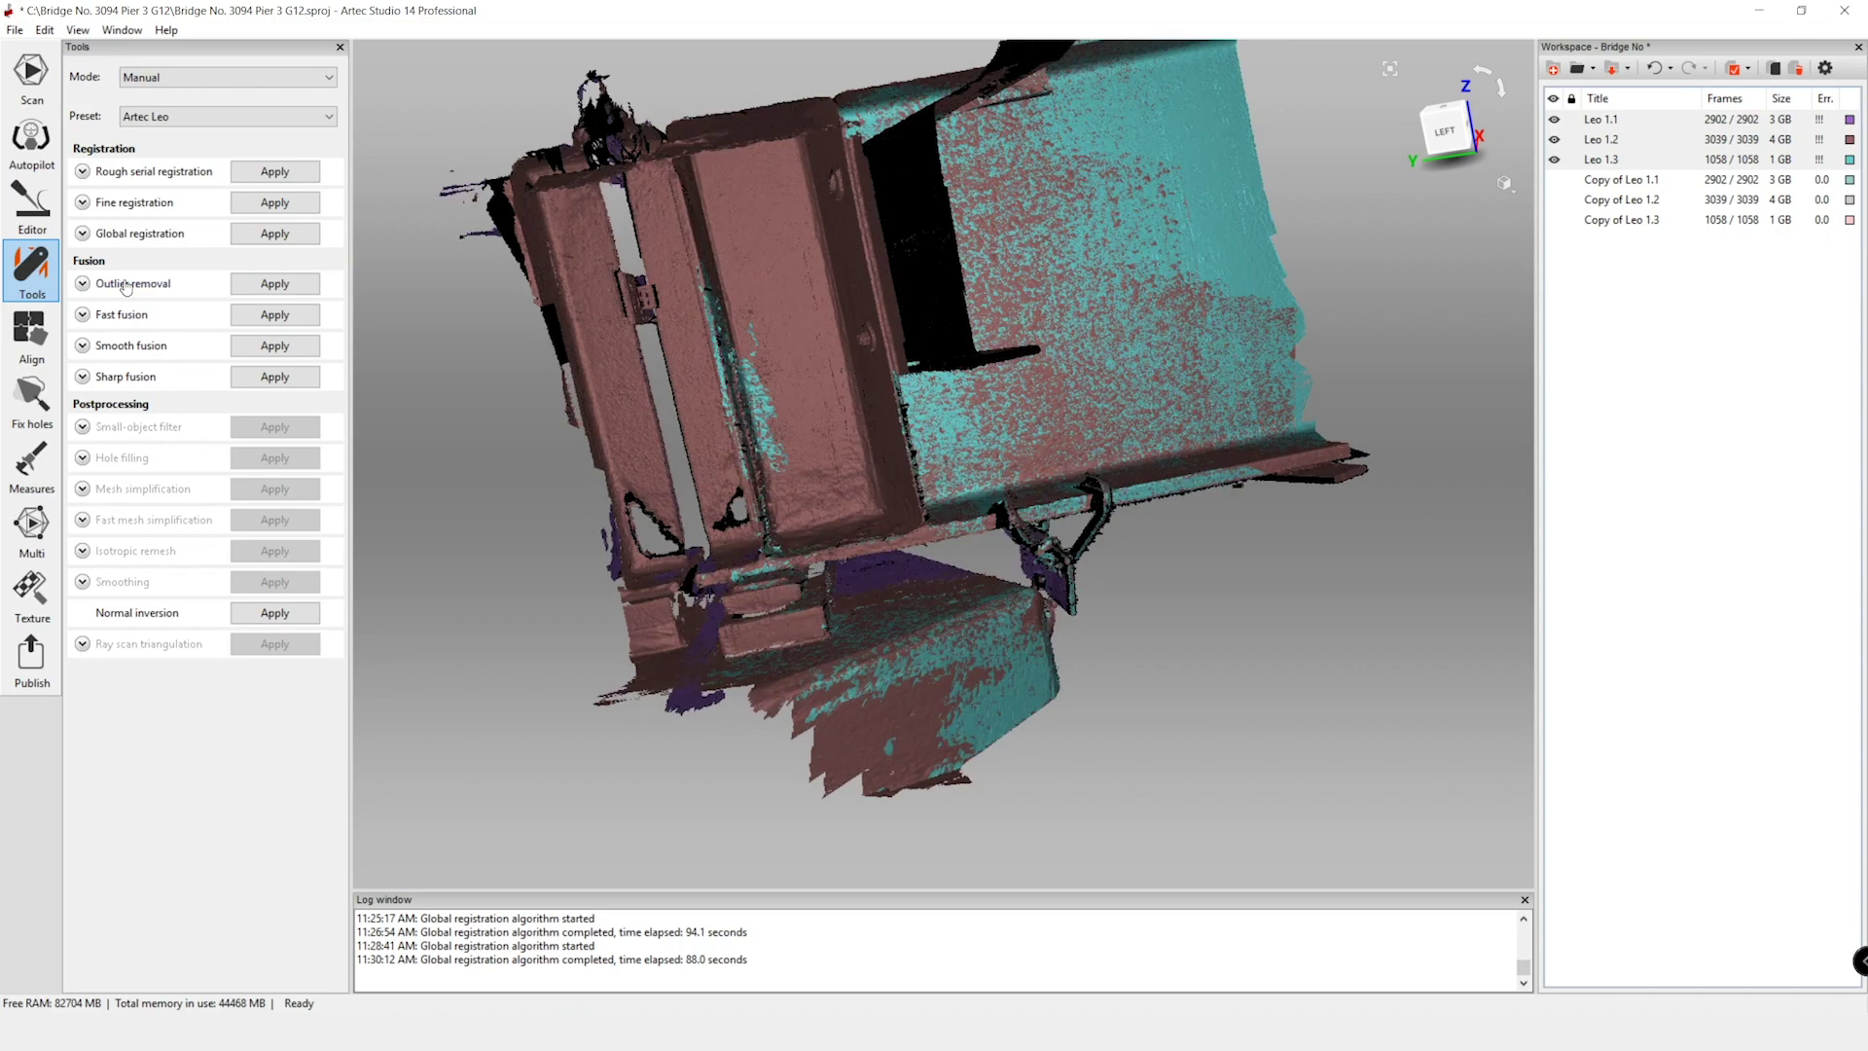
left_click(78, 30)
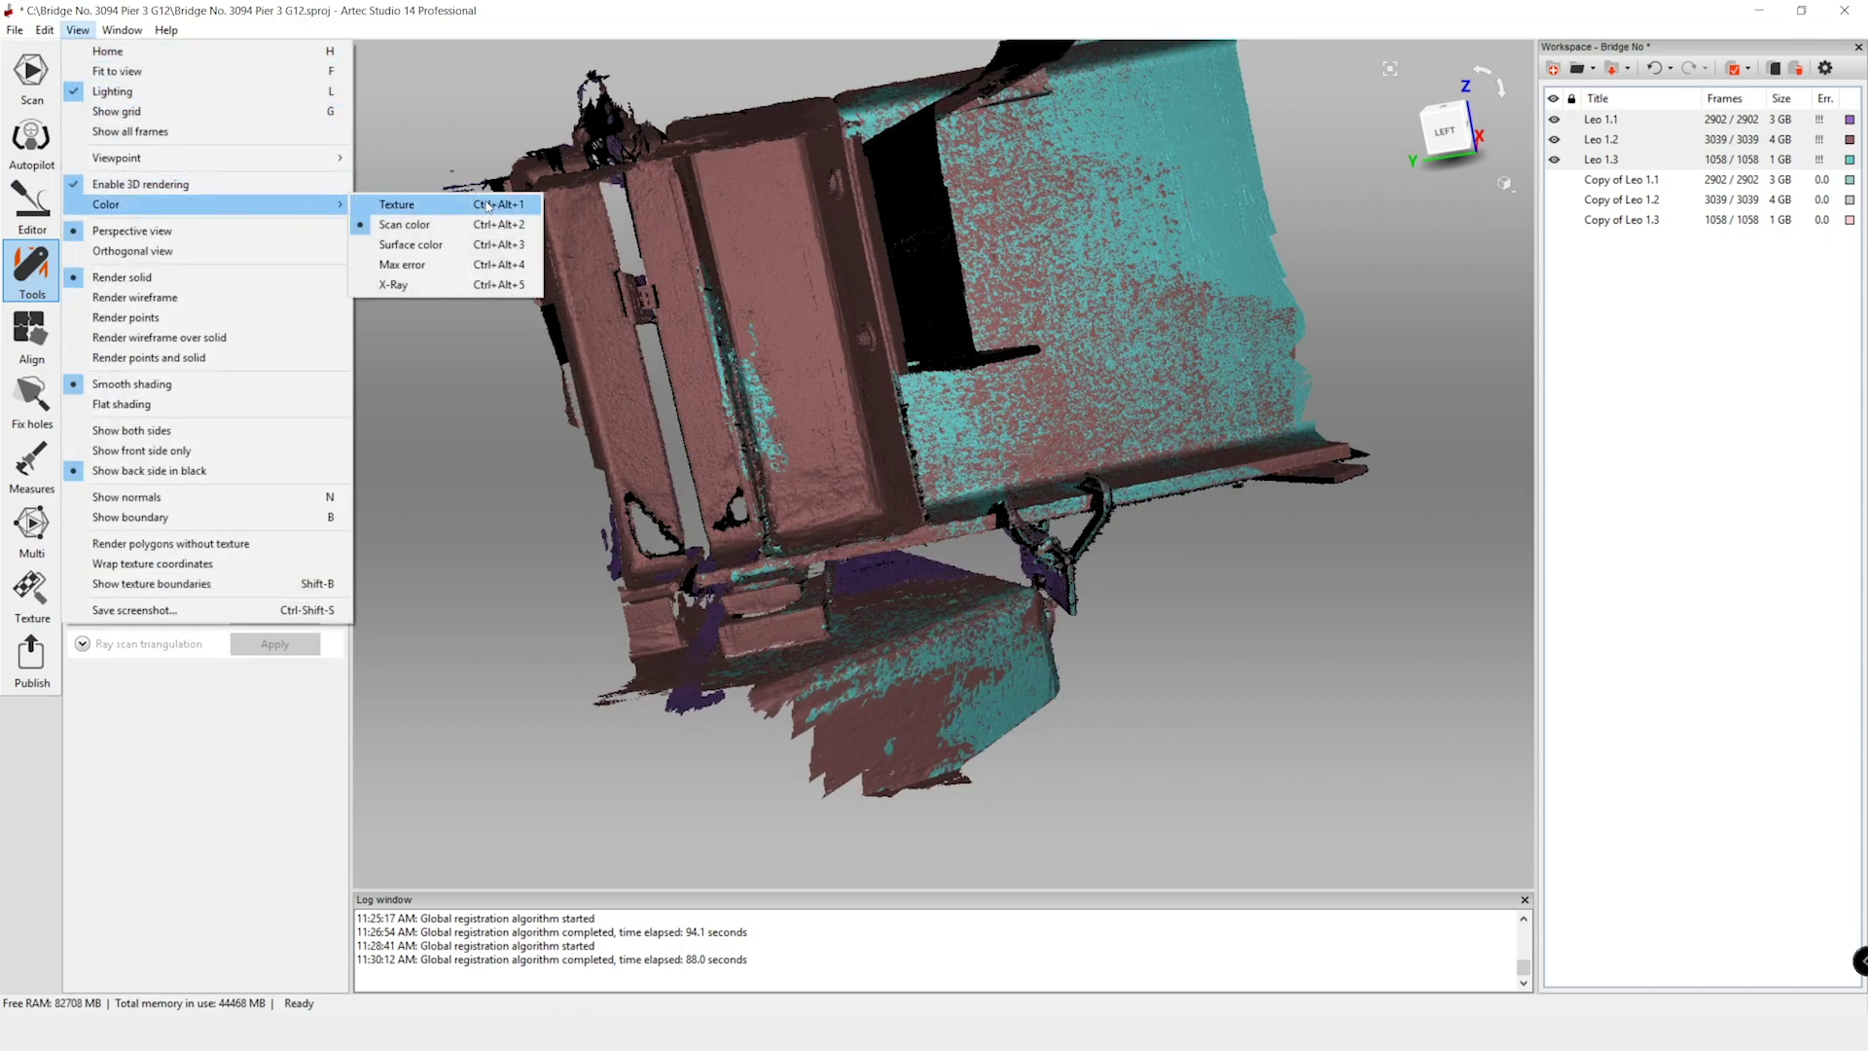
left_click(488, 207)
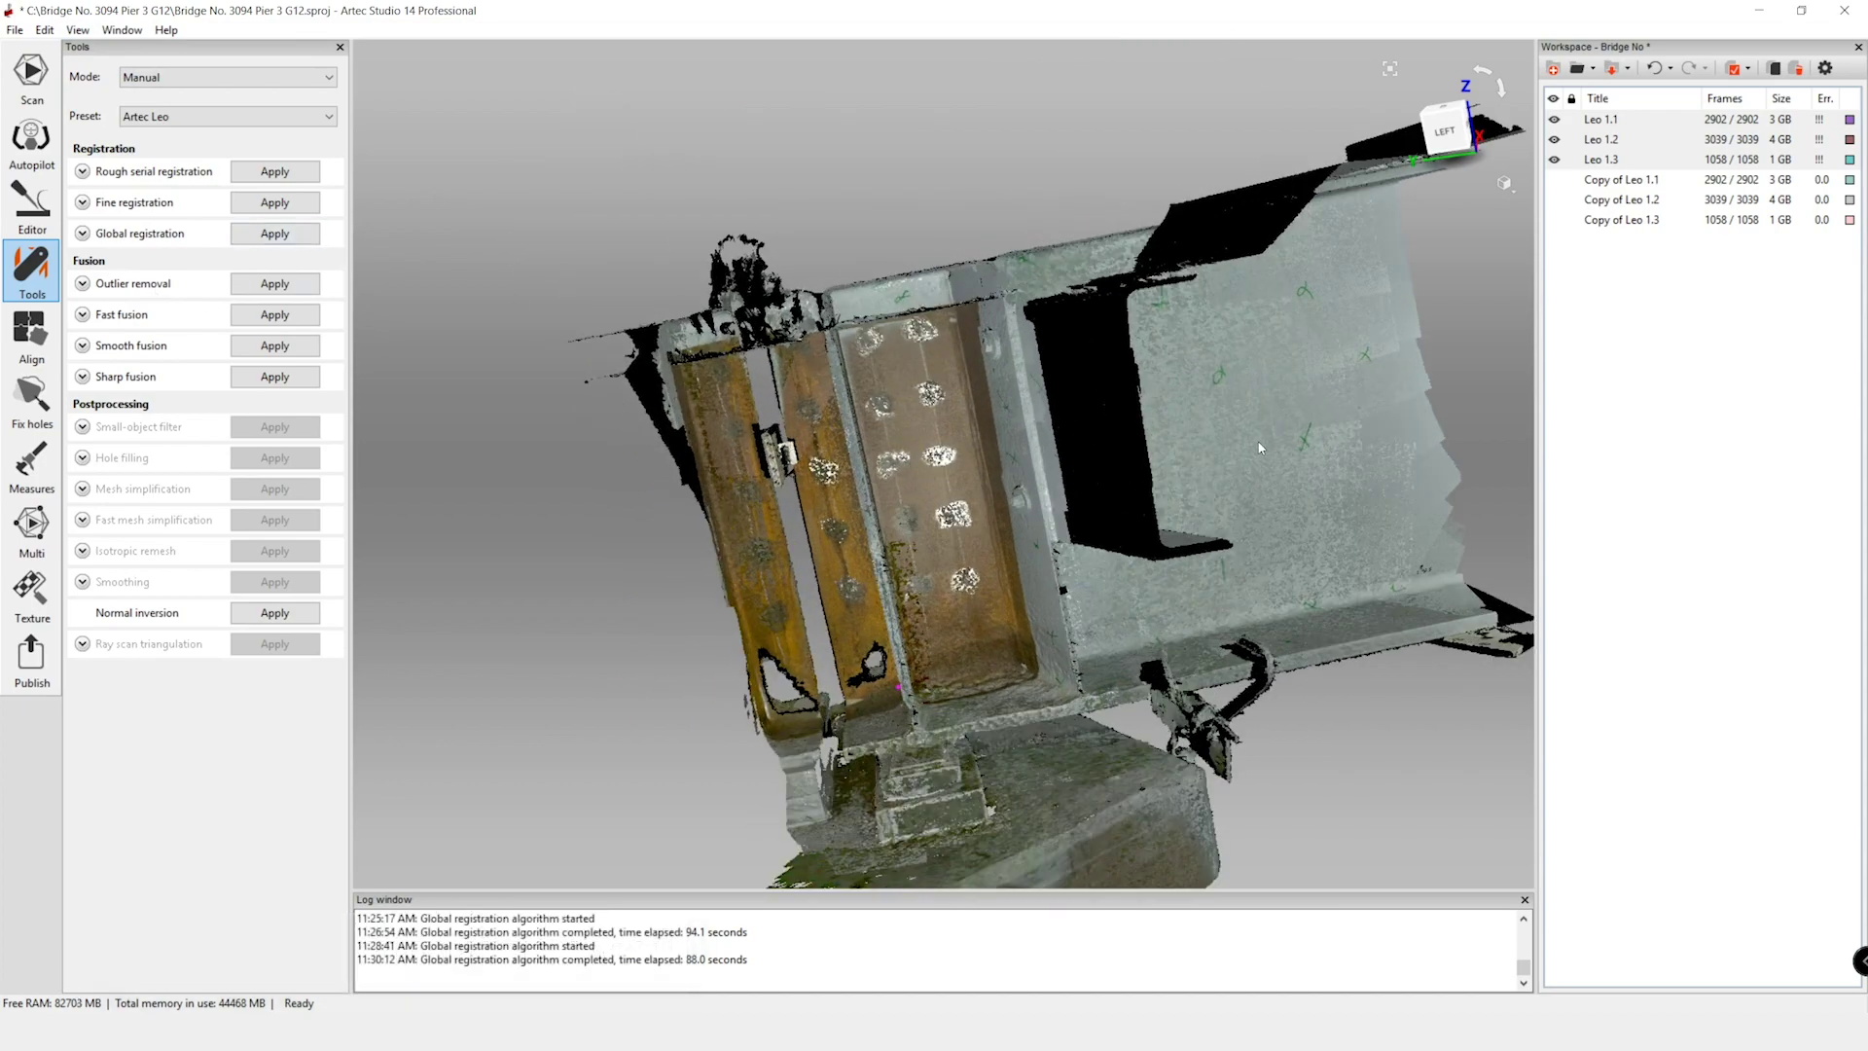
scroll(1265, 423, "down", 3)
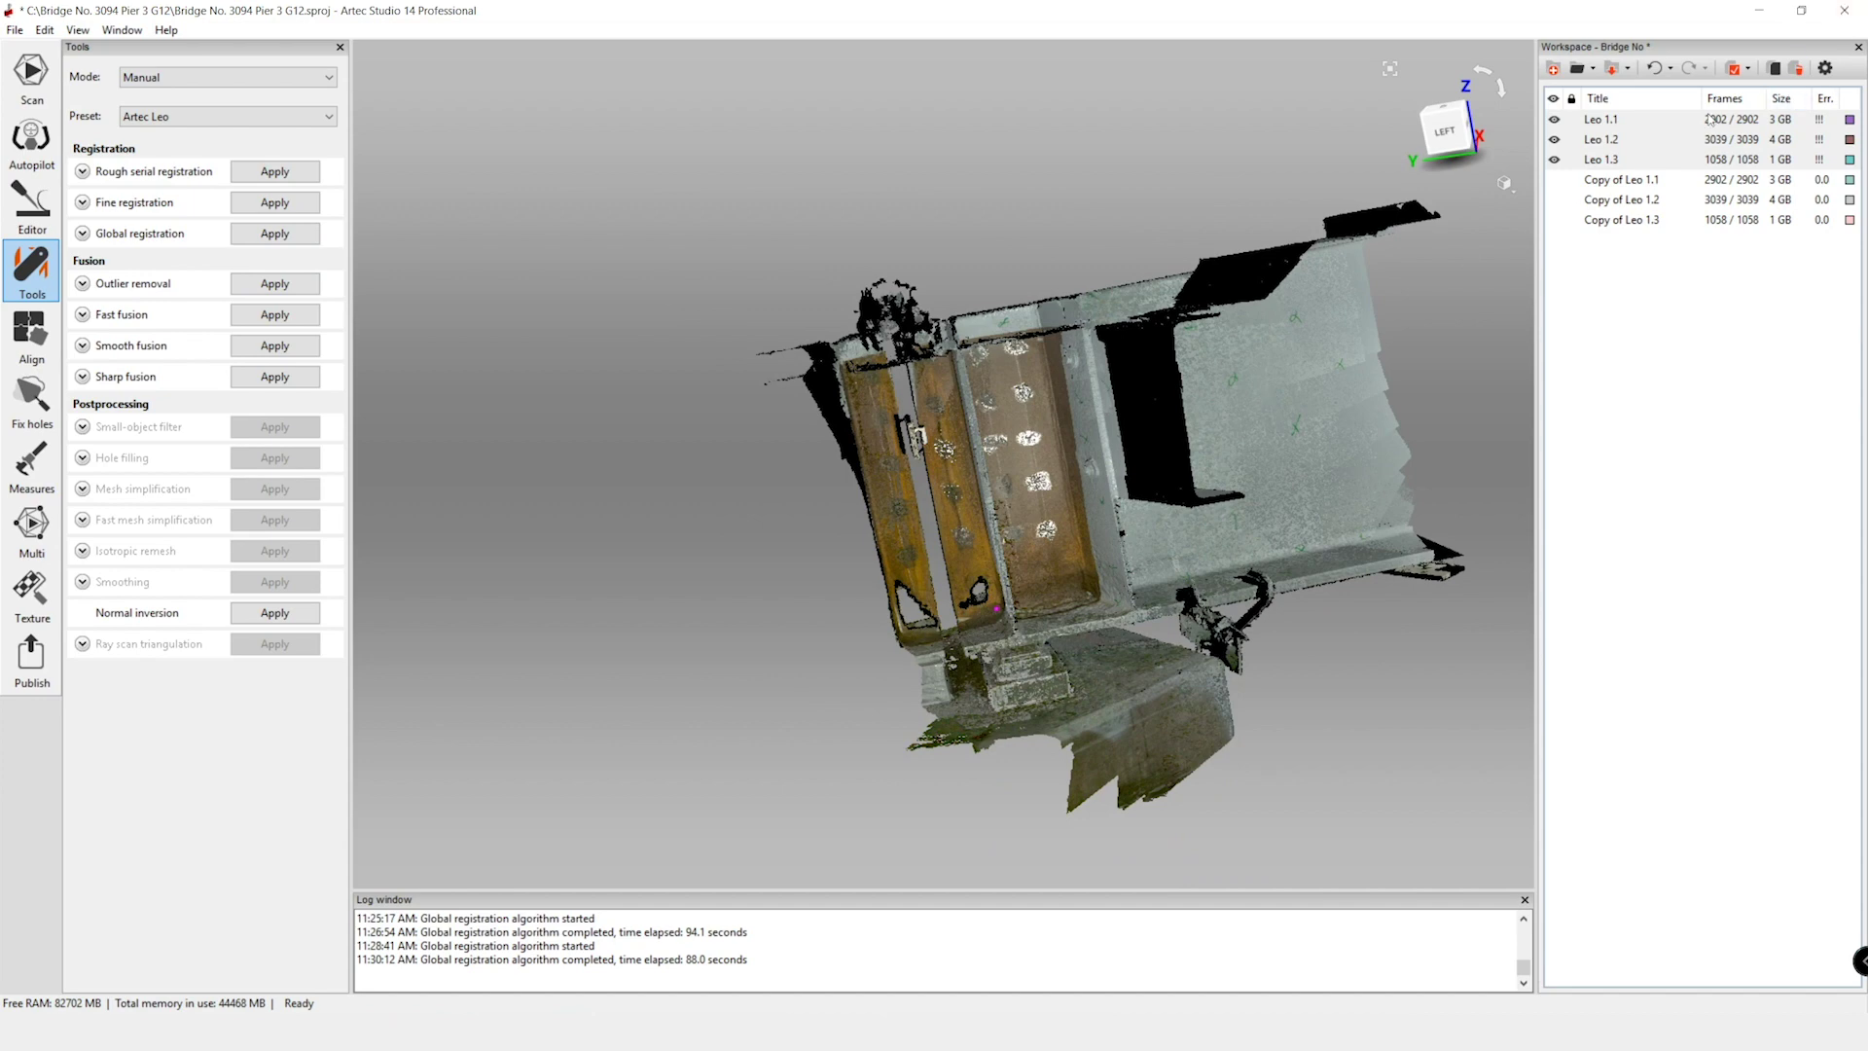
- Narrow the scan list's Title column, and open the frames of Leo 1.1 sorted by error with failed frames first
left_click_drag(1701, 99, 1658, 103)
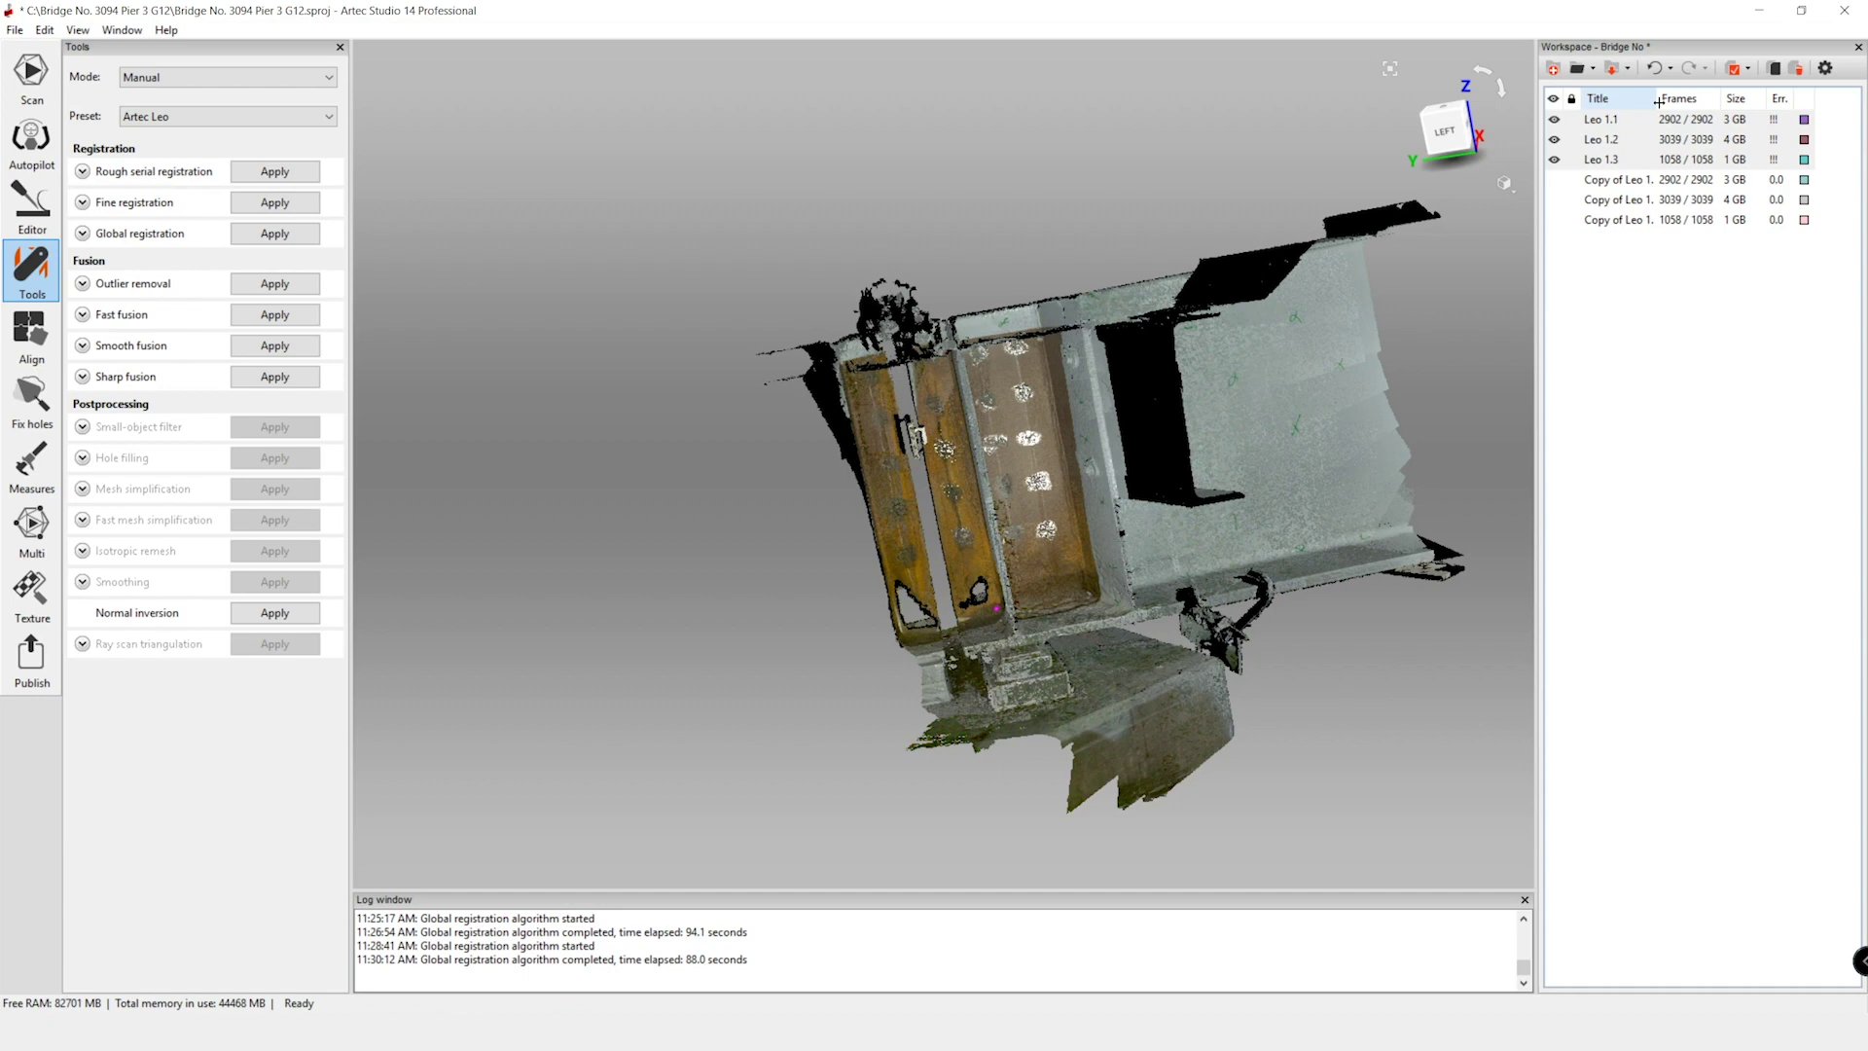
left_click(1784, 123)
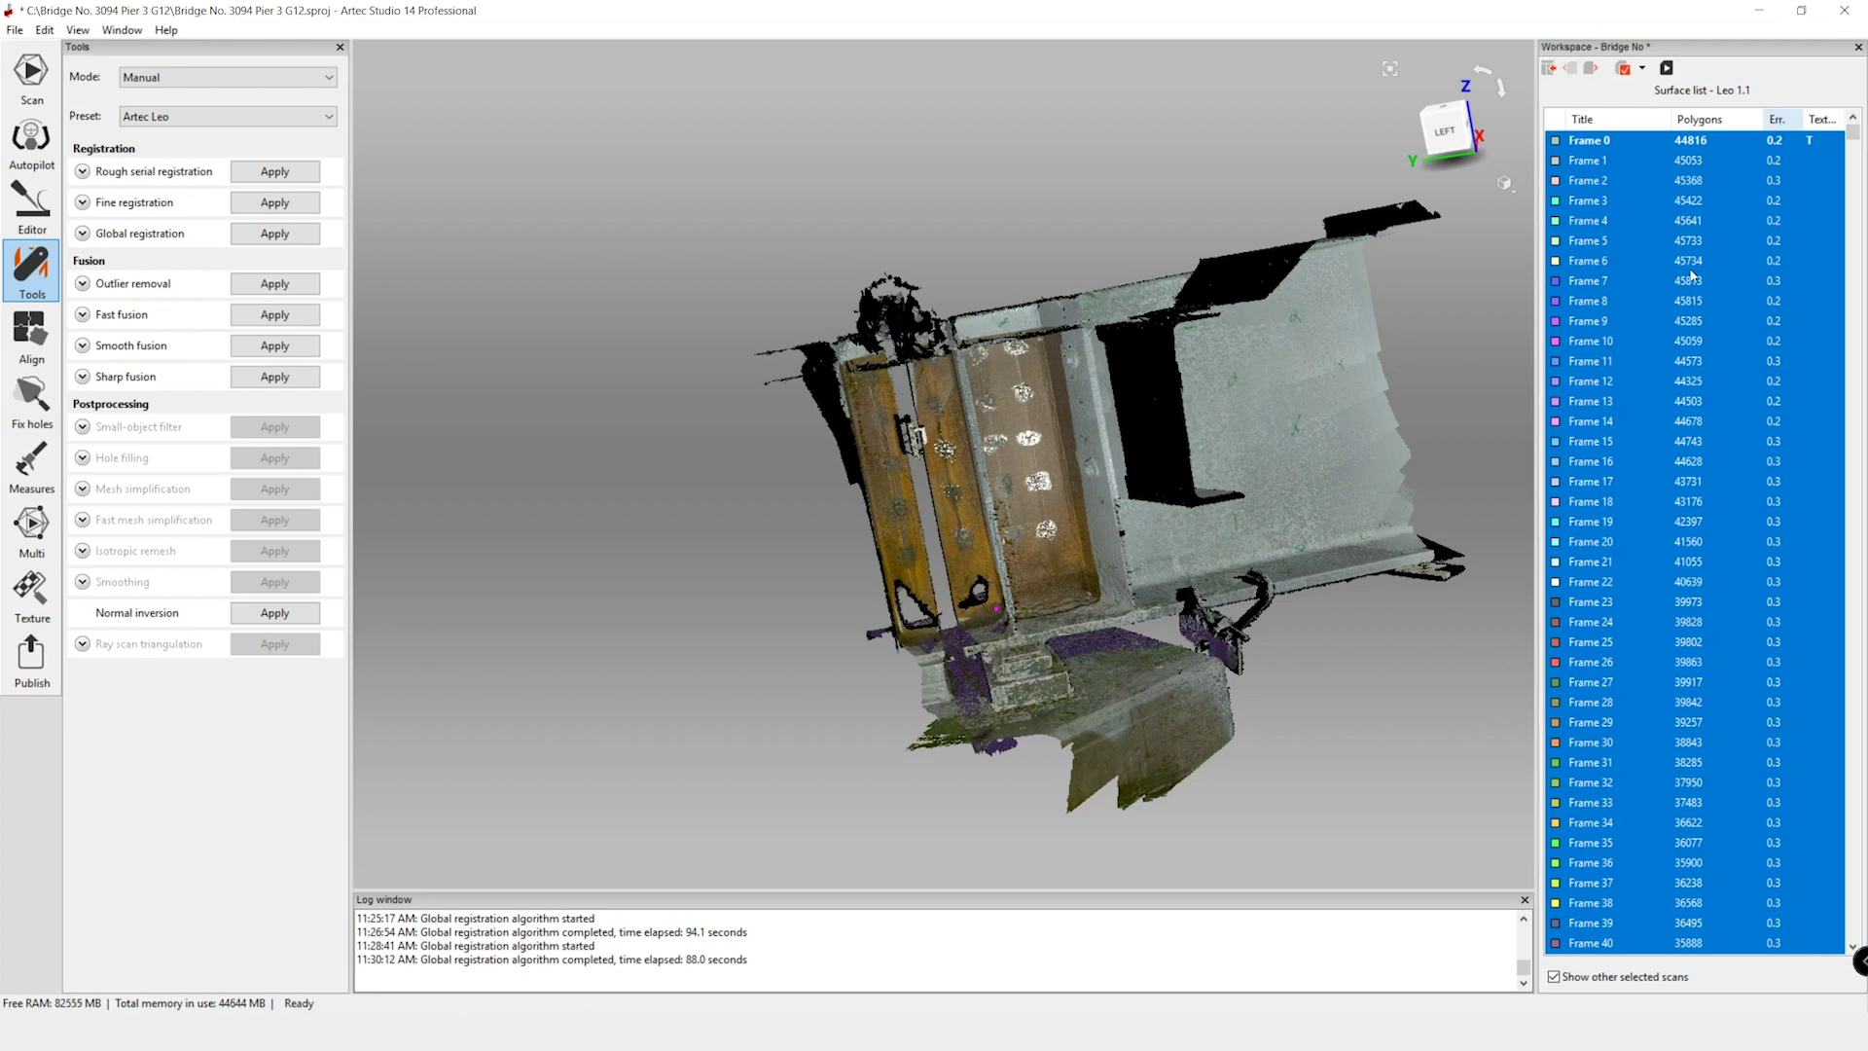
left_click(1733, 173)
left_click(1783, 121)
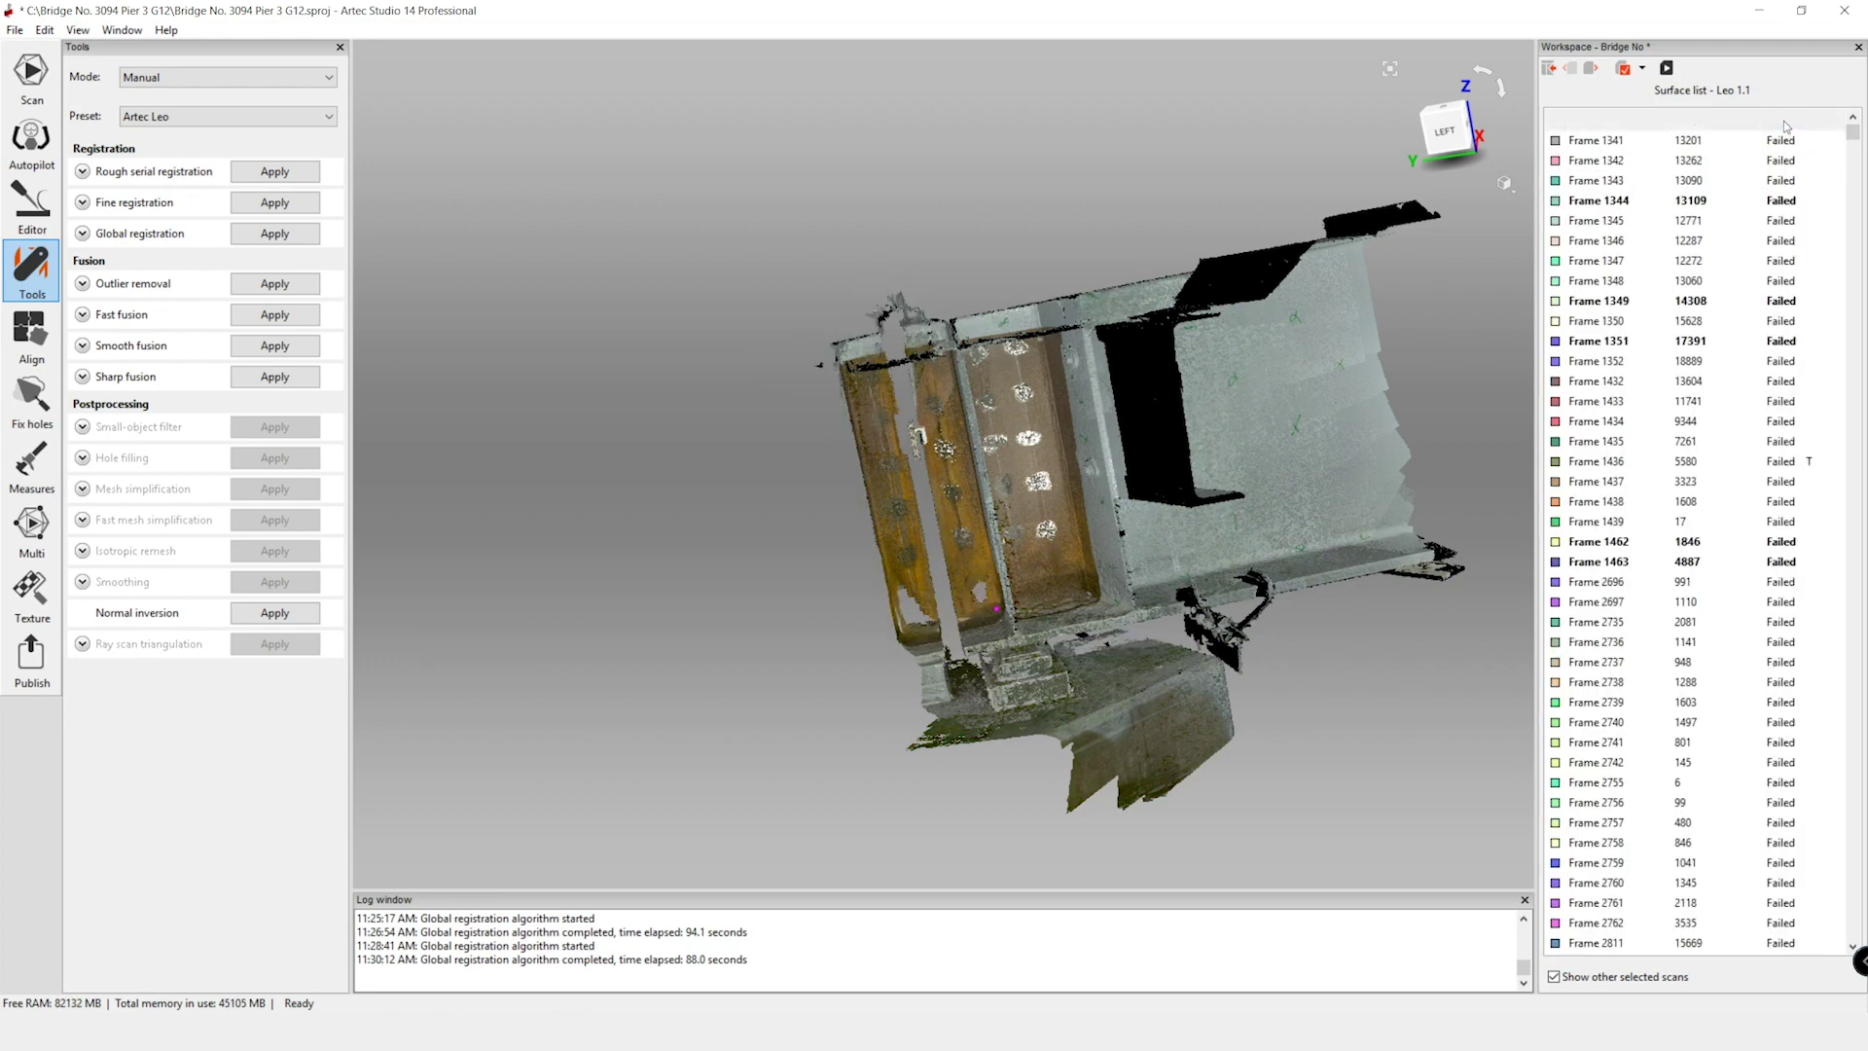
left_click(1783, 121)
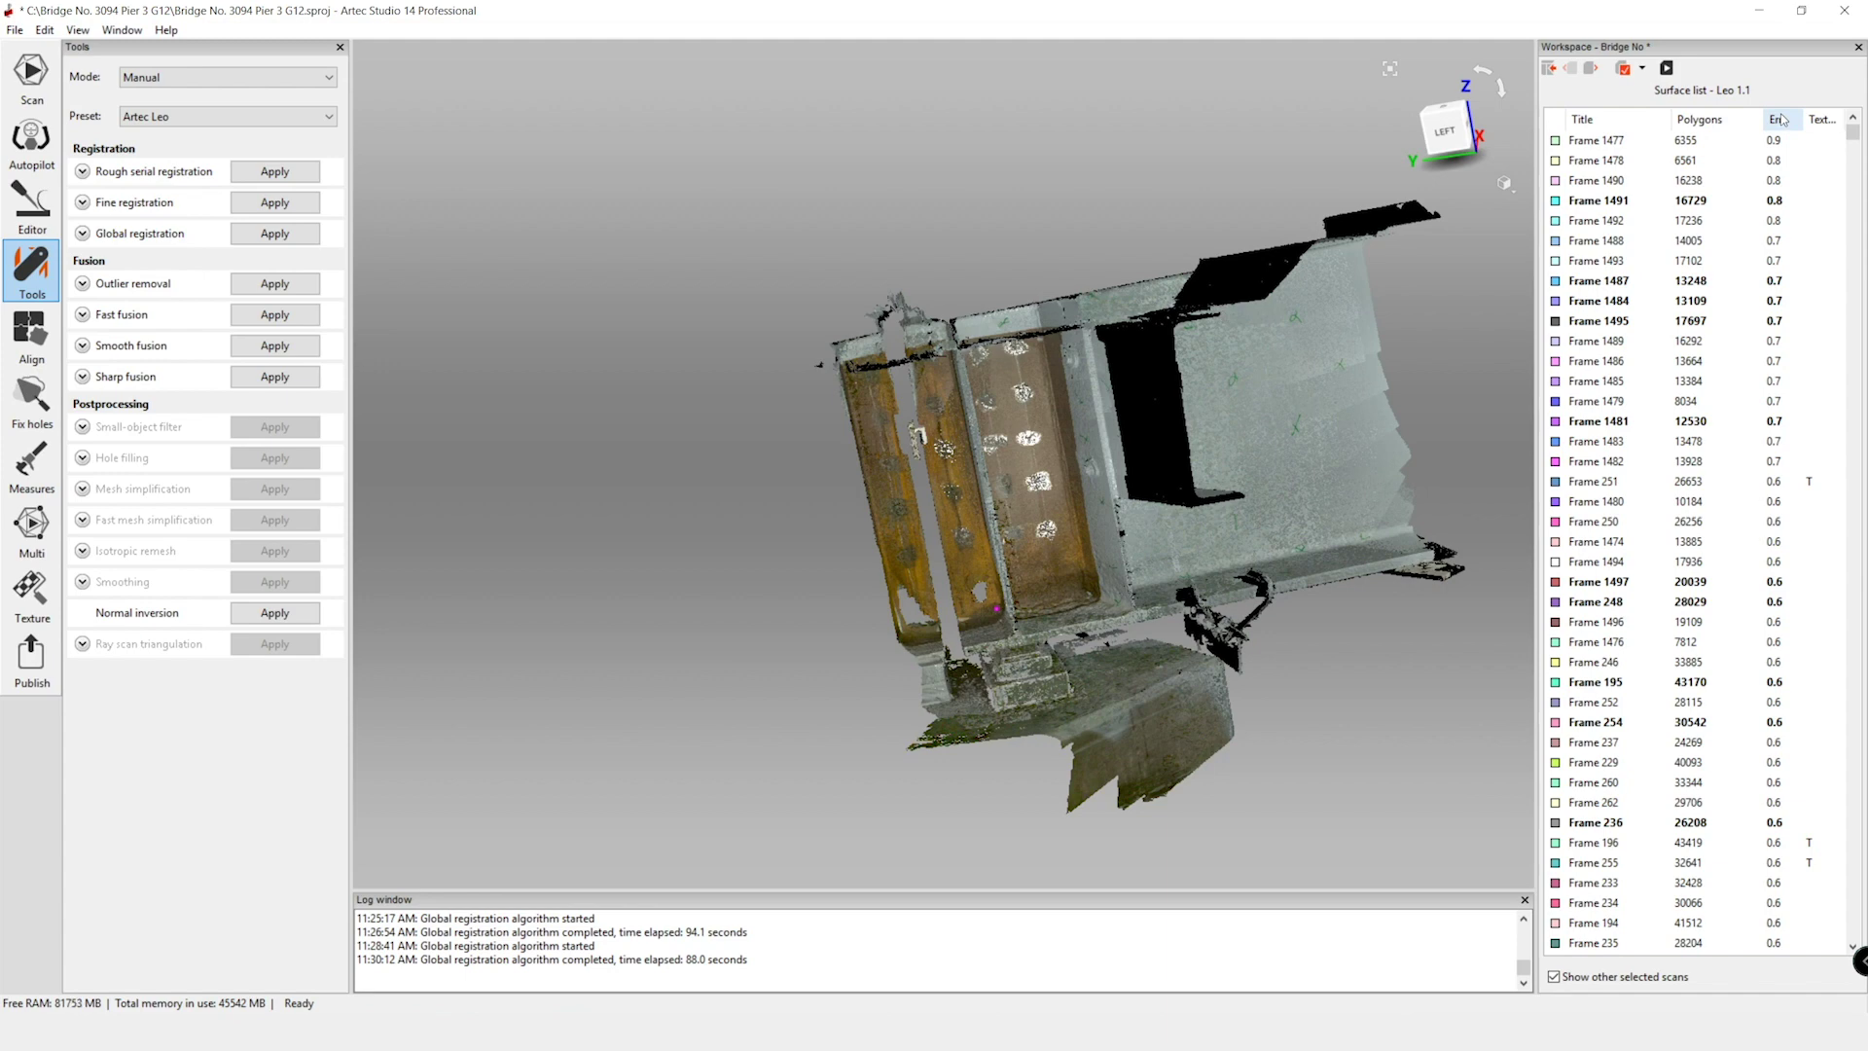
left_click(1779, 119)
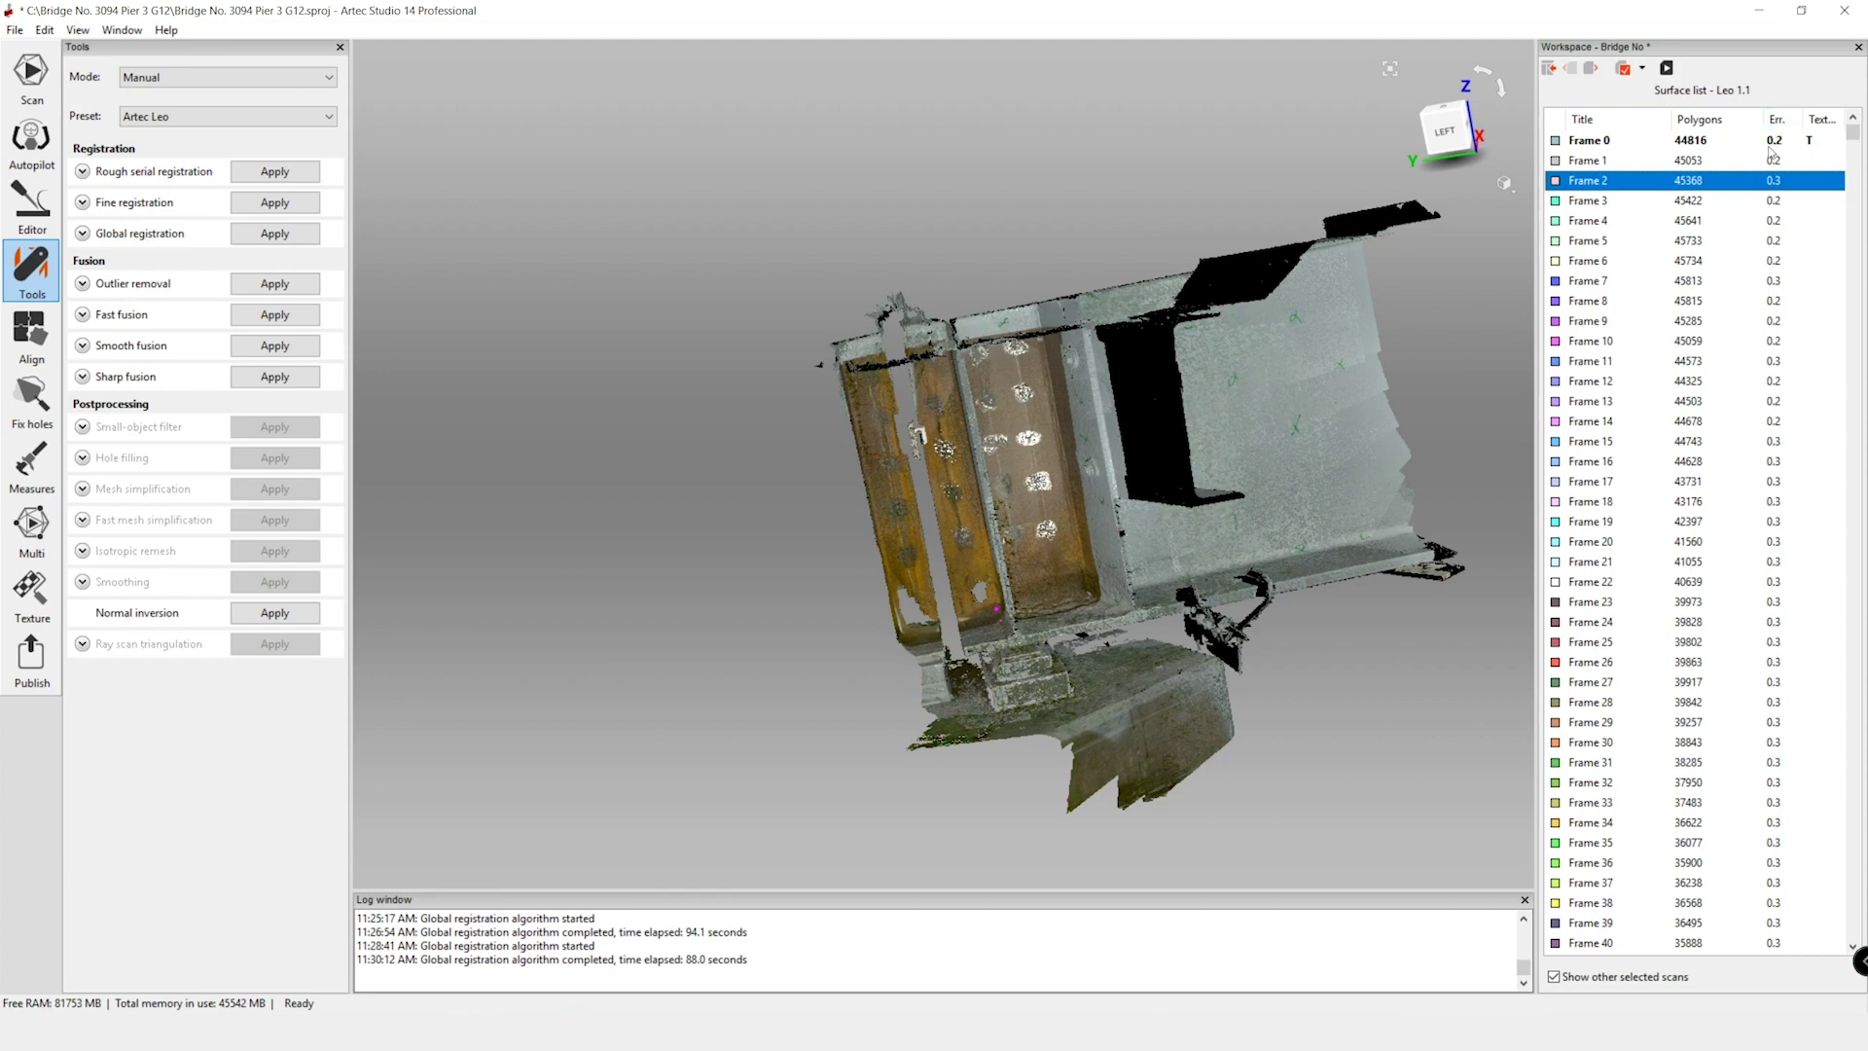
left_click(1780, 119)
- Delete all failed frames of Leo 1.1, from Frame 1341 through Frame 2851 in the error-sorted list
left_click(1779, 144)
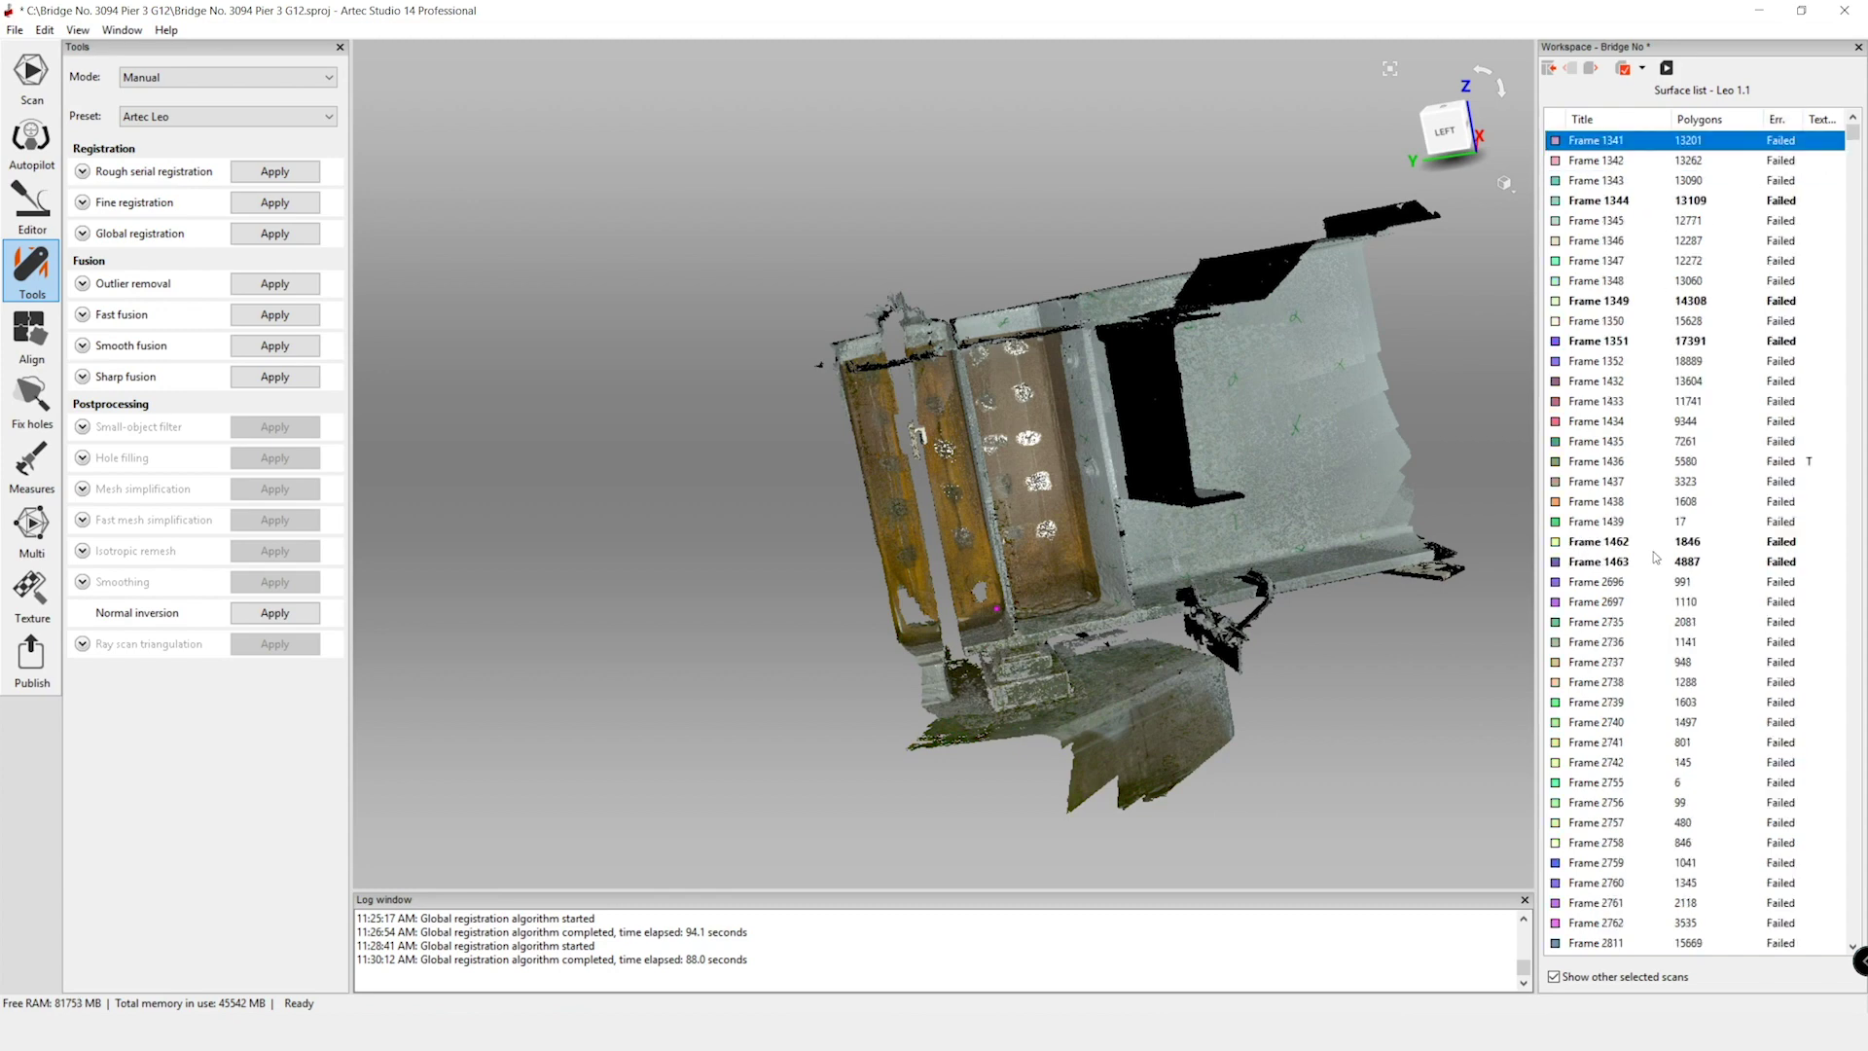
scroll(1742, 869, "down", 6)
scroll(1750, 868, "down", 7)
left_click(1782, 684, "shift")
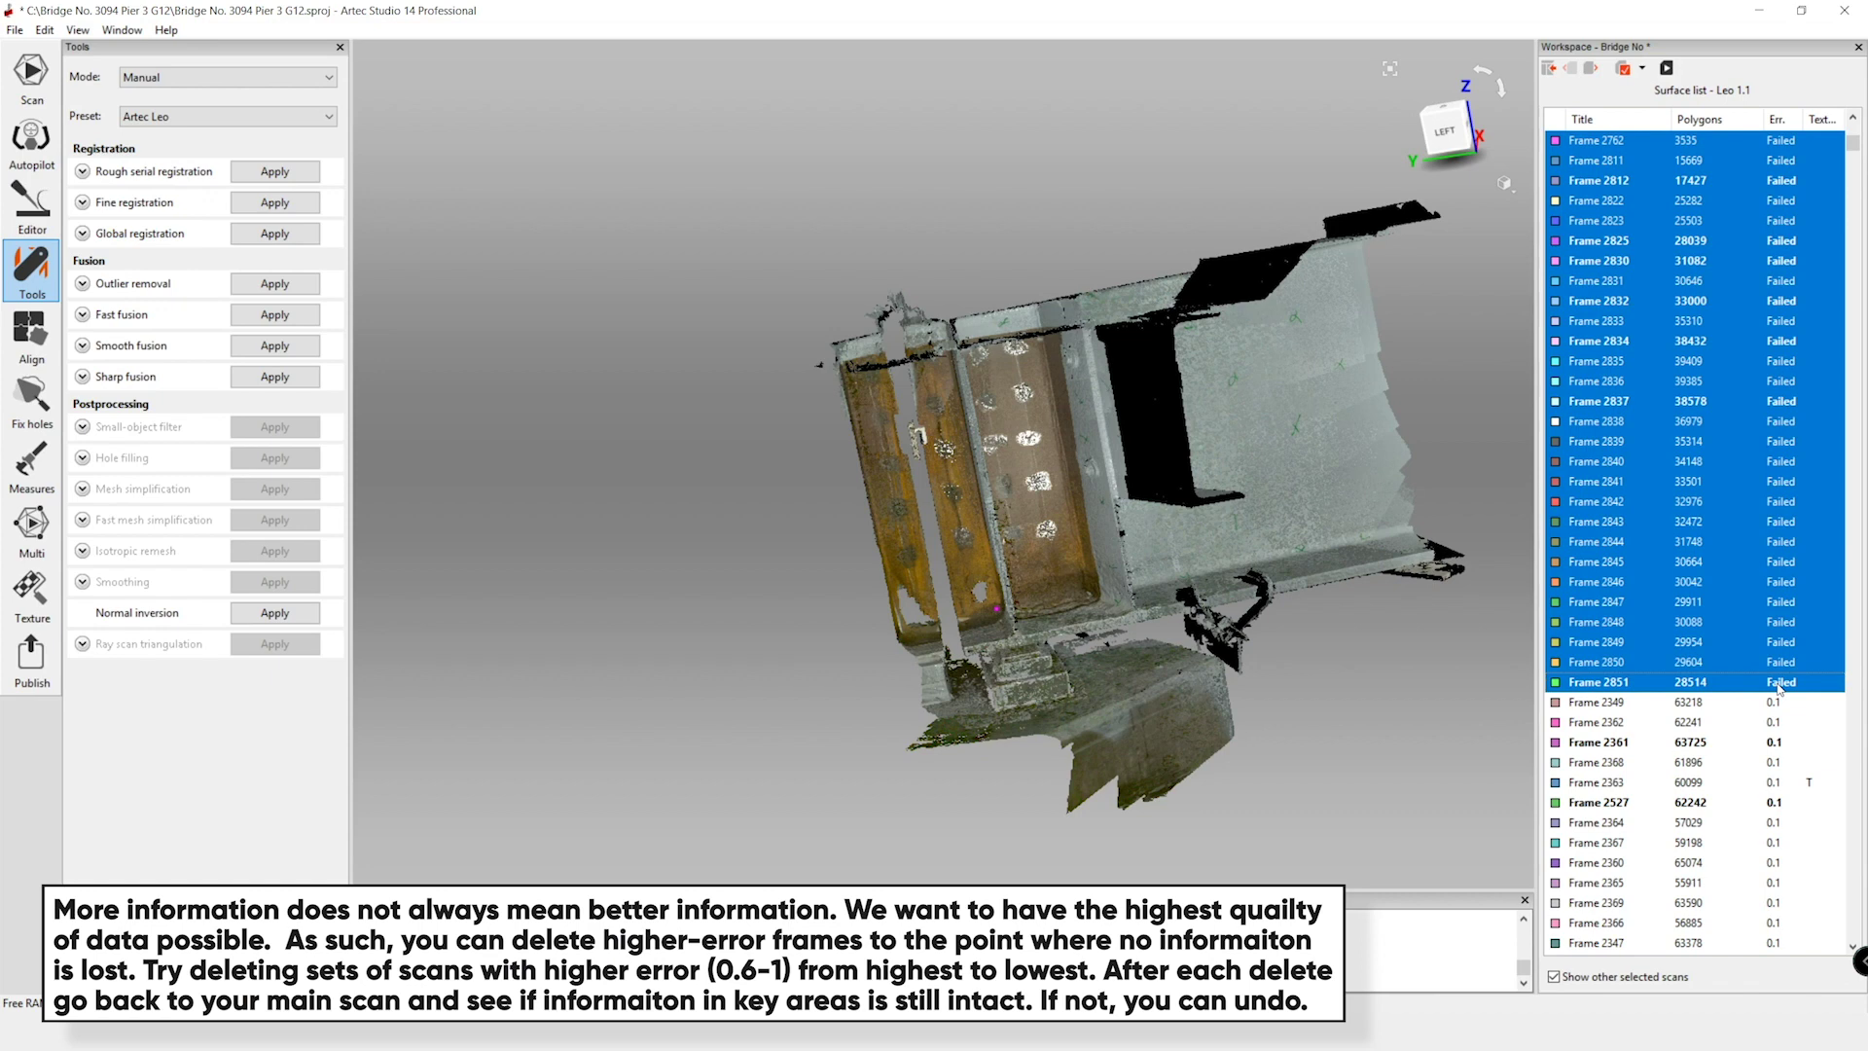
key("Delete")
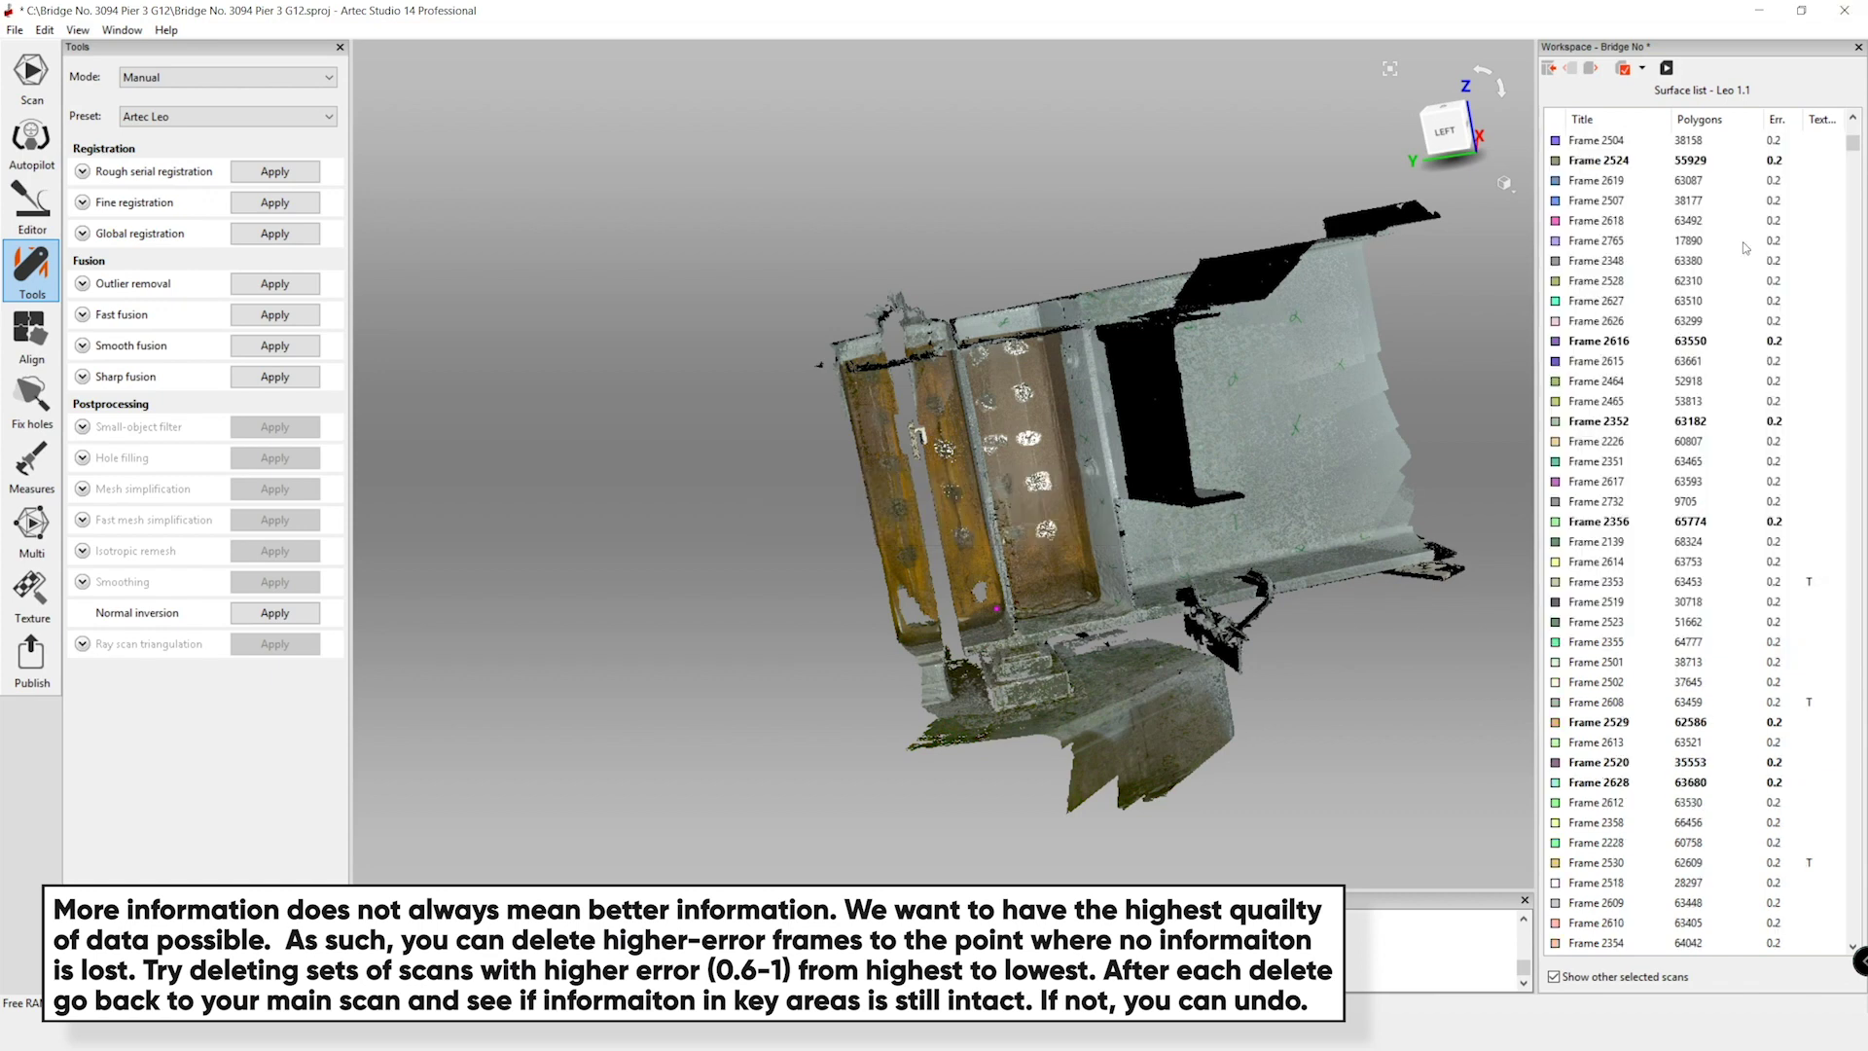
- Open the frame list of Leo 1.2 and delete all its failed frames, from Frame 459 through Frame 1205
left_click(1549, 68)
double_click(1622, 142)
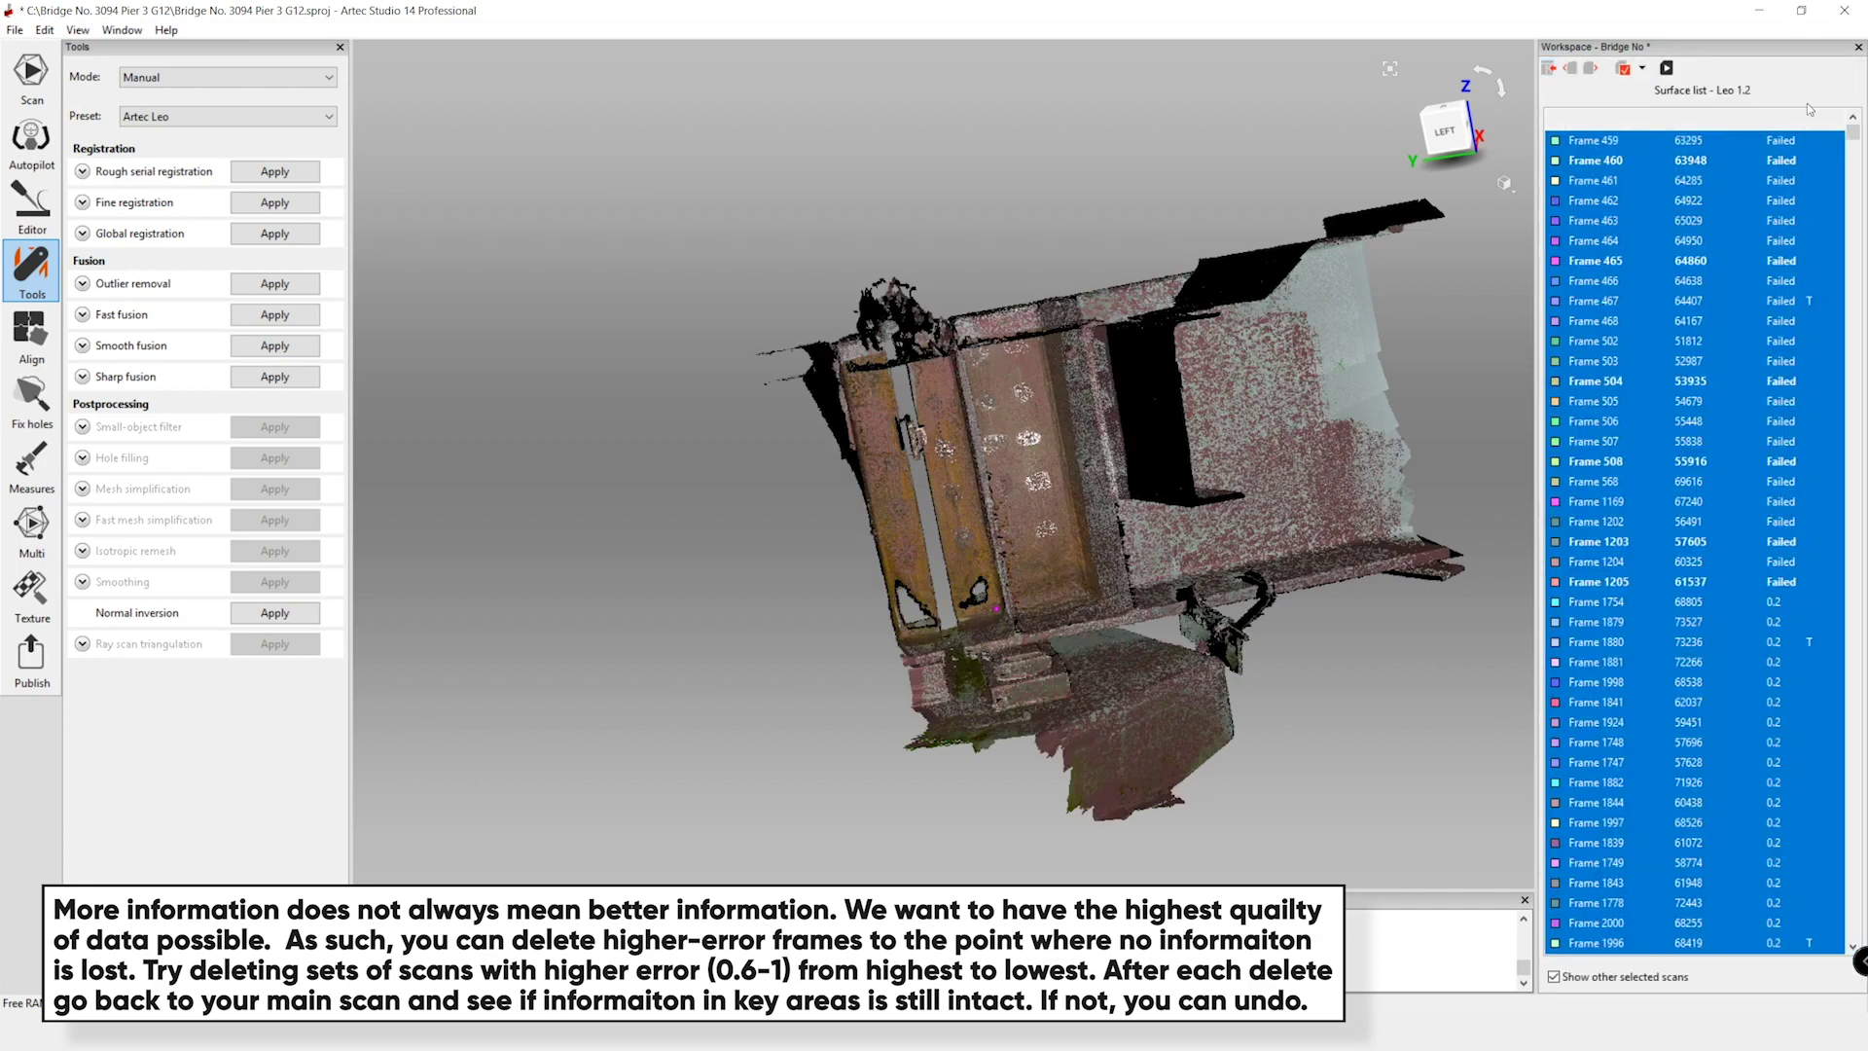
left_click(1786, 142)
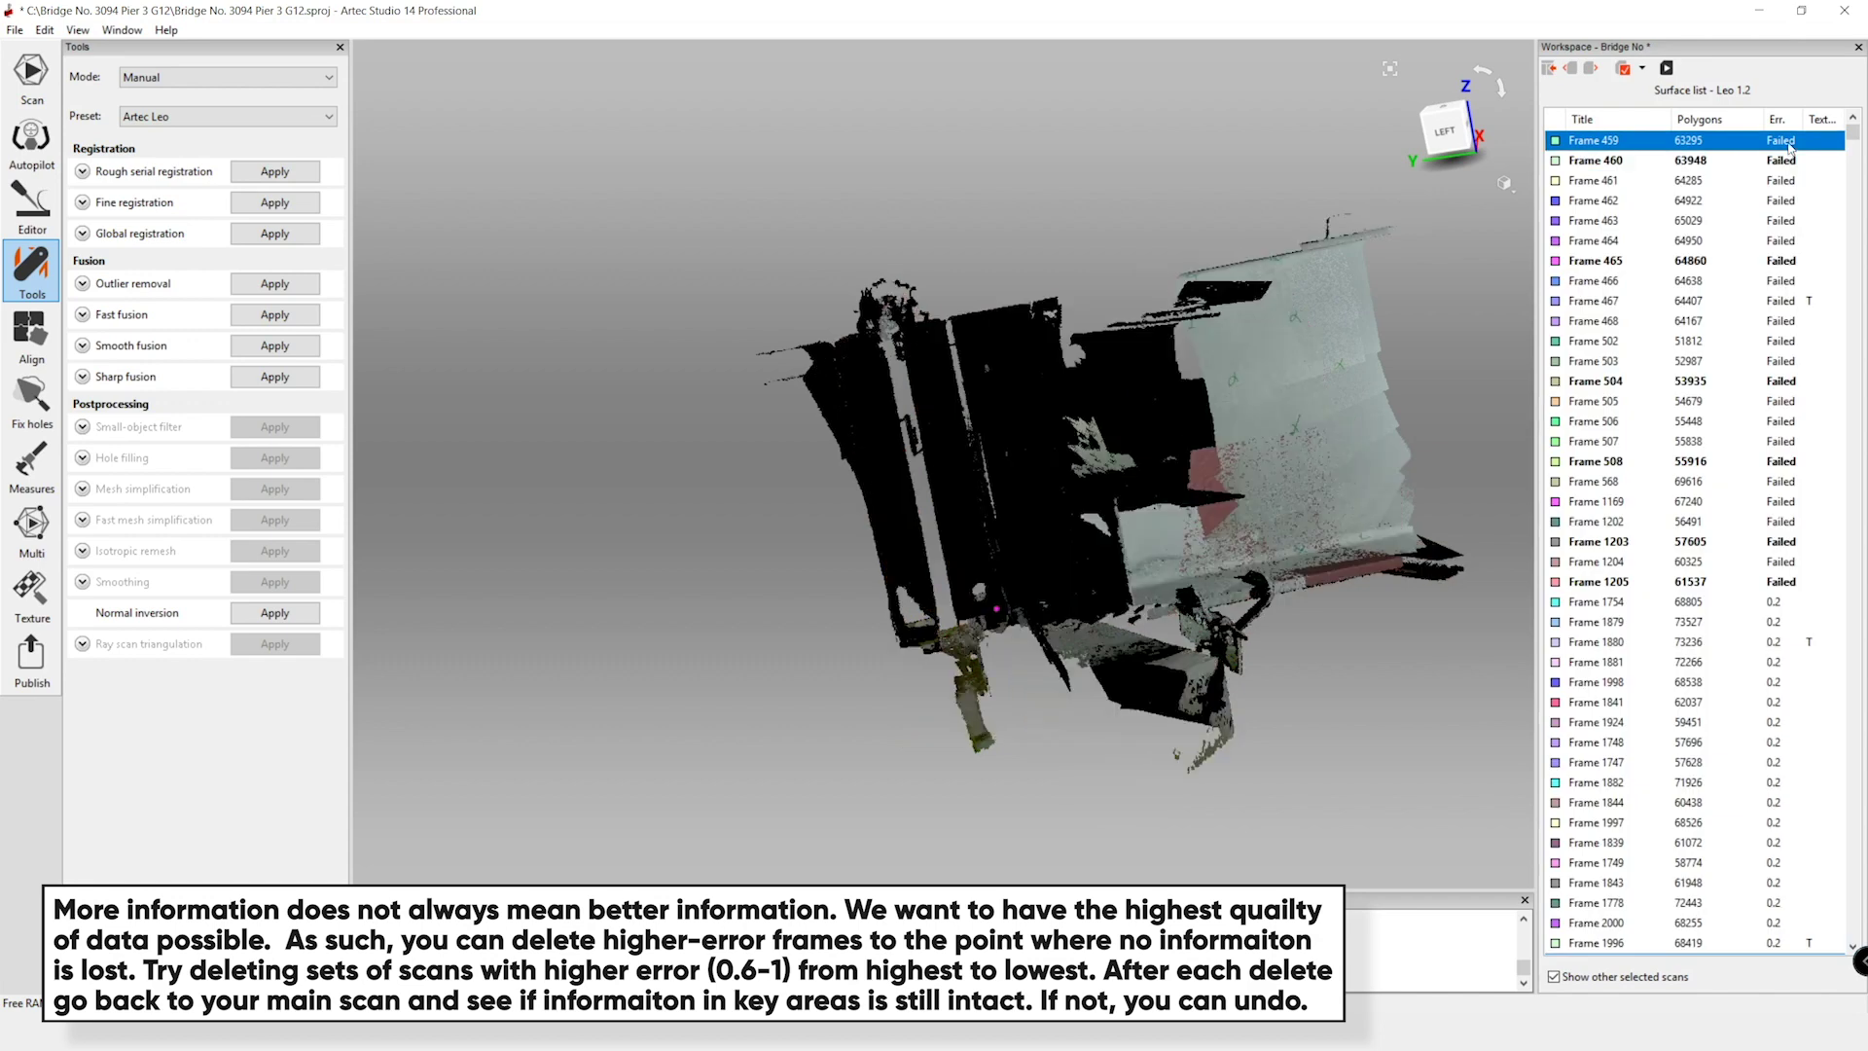
left_click(1788, 582, "shift")
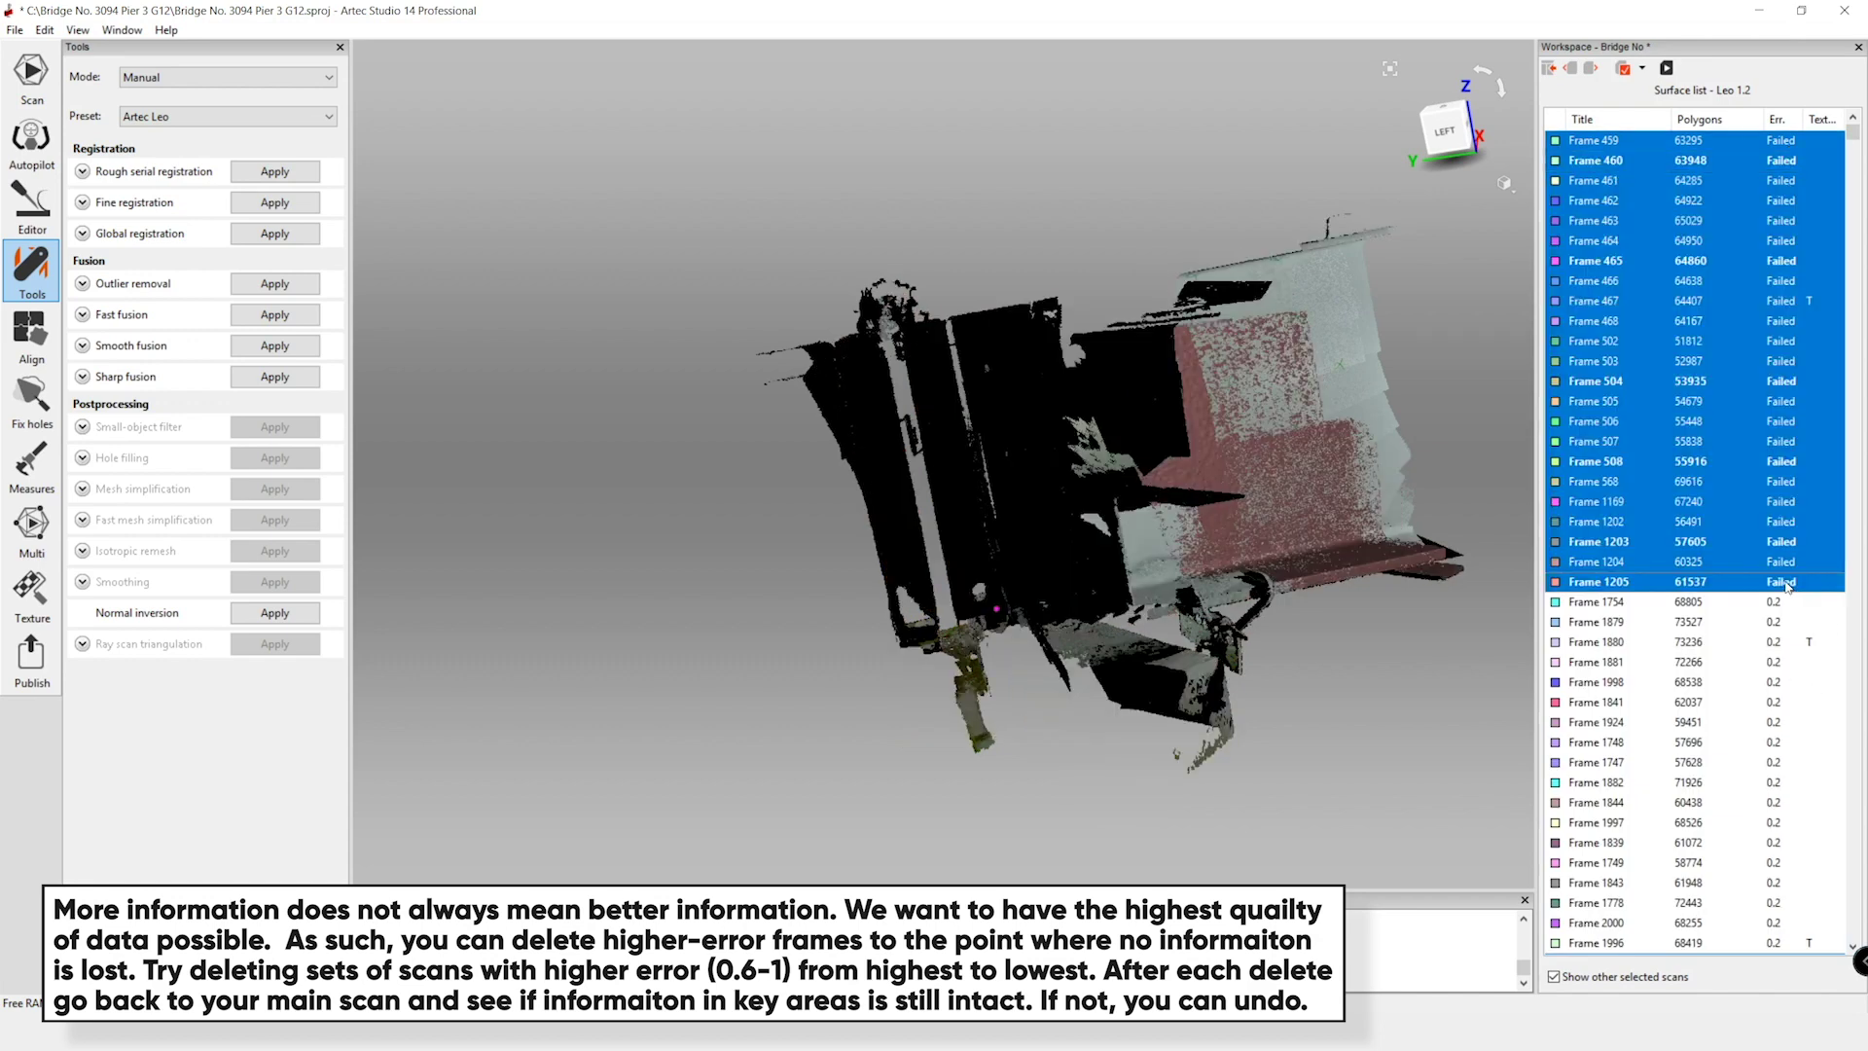
key("Delete")
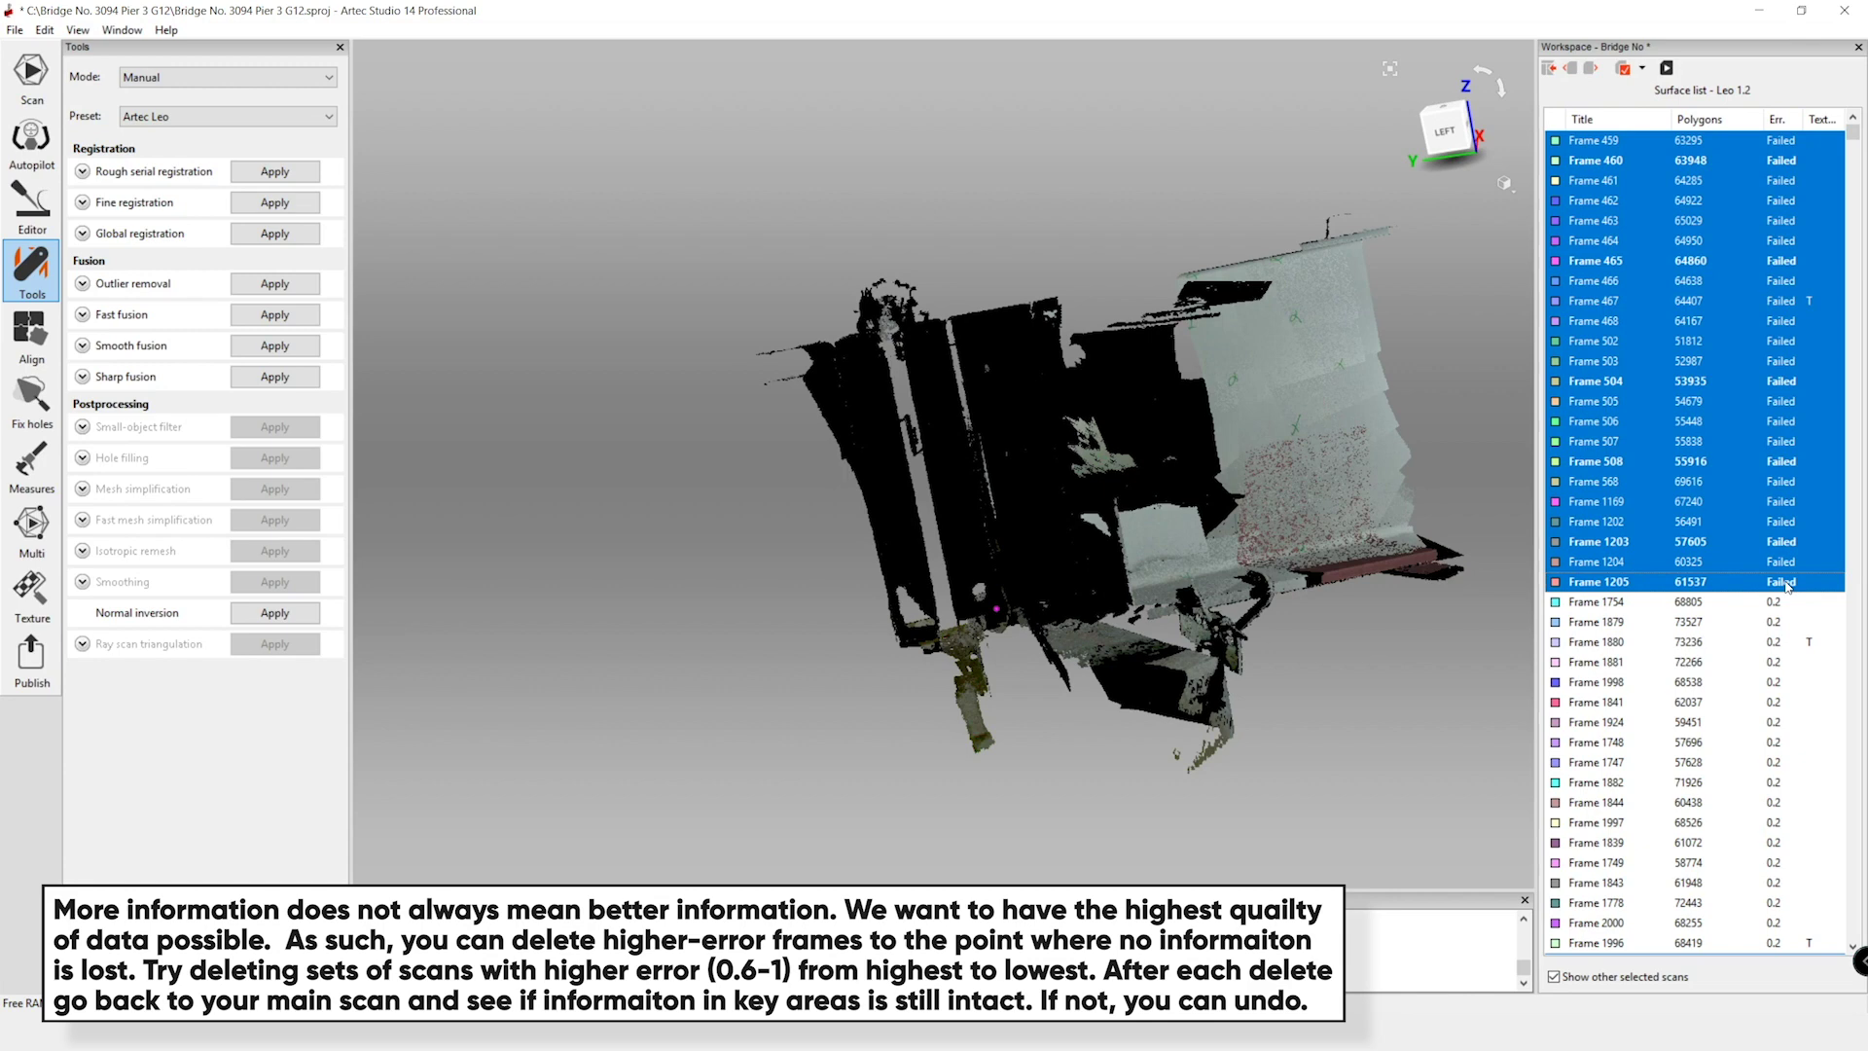
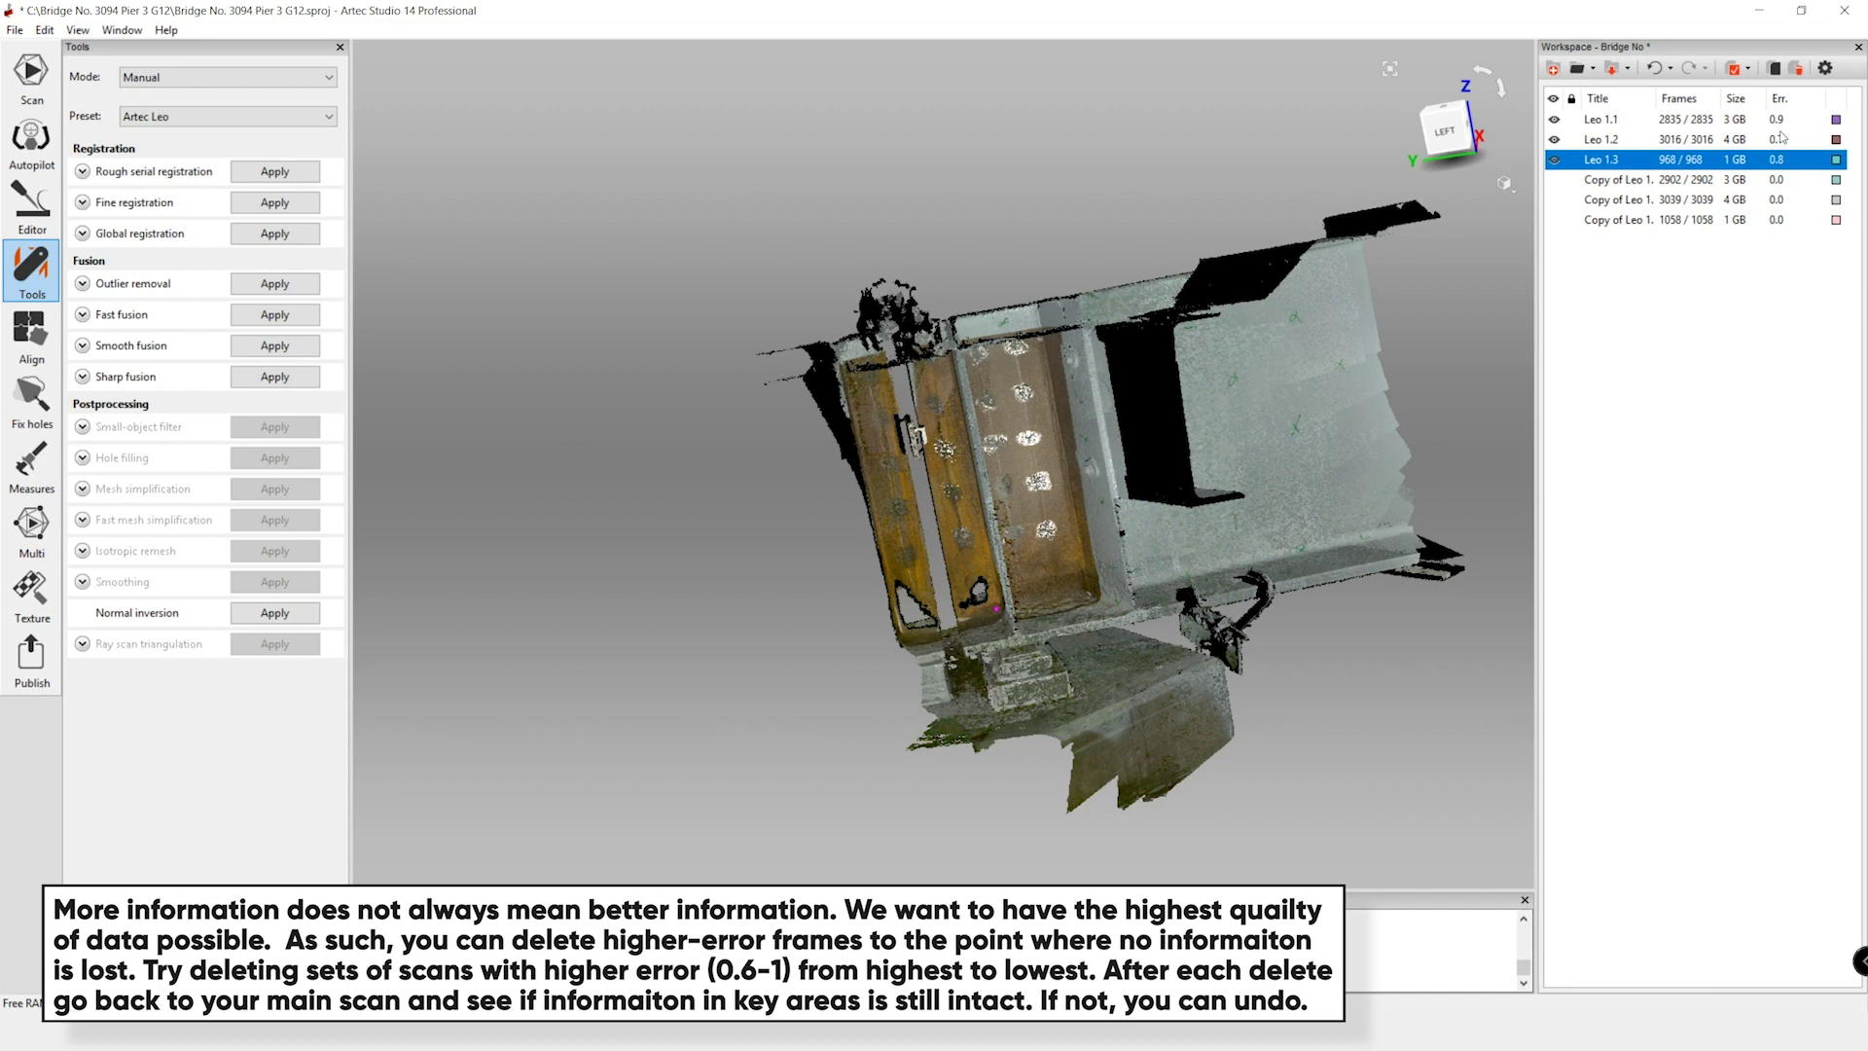
- Select scans Leo 1.1 to Leo 1.3, review the Outlier removal settings, and examine the noisy areas around the girder
left_click(1630, 119, "shift")
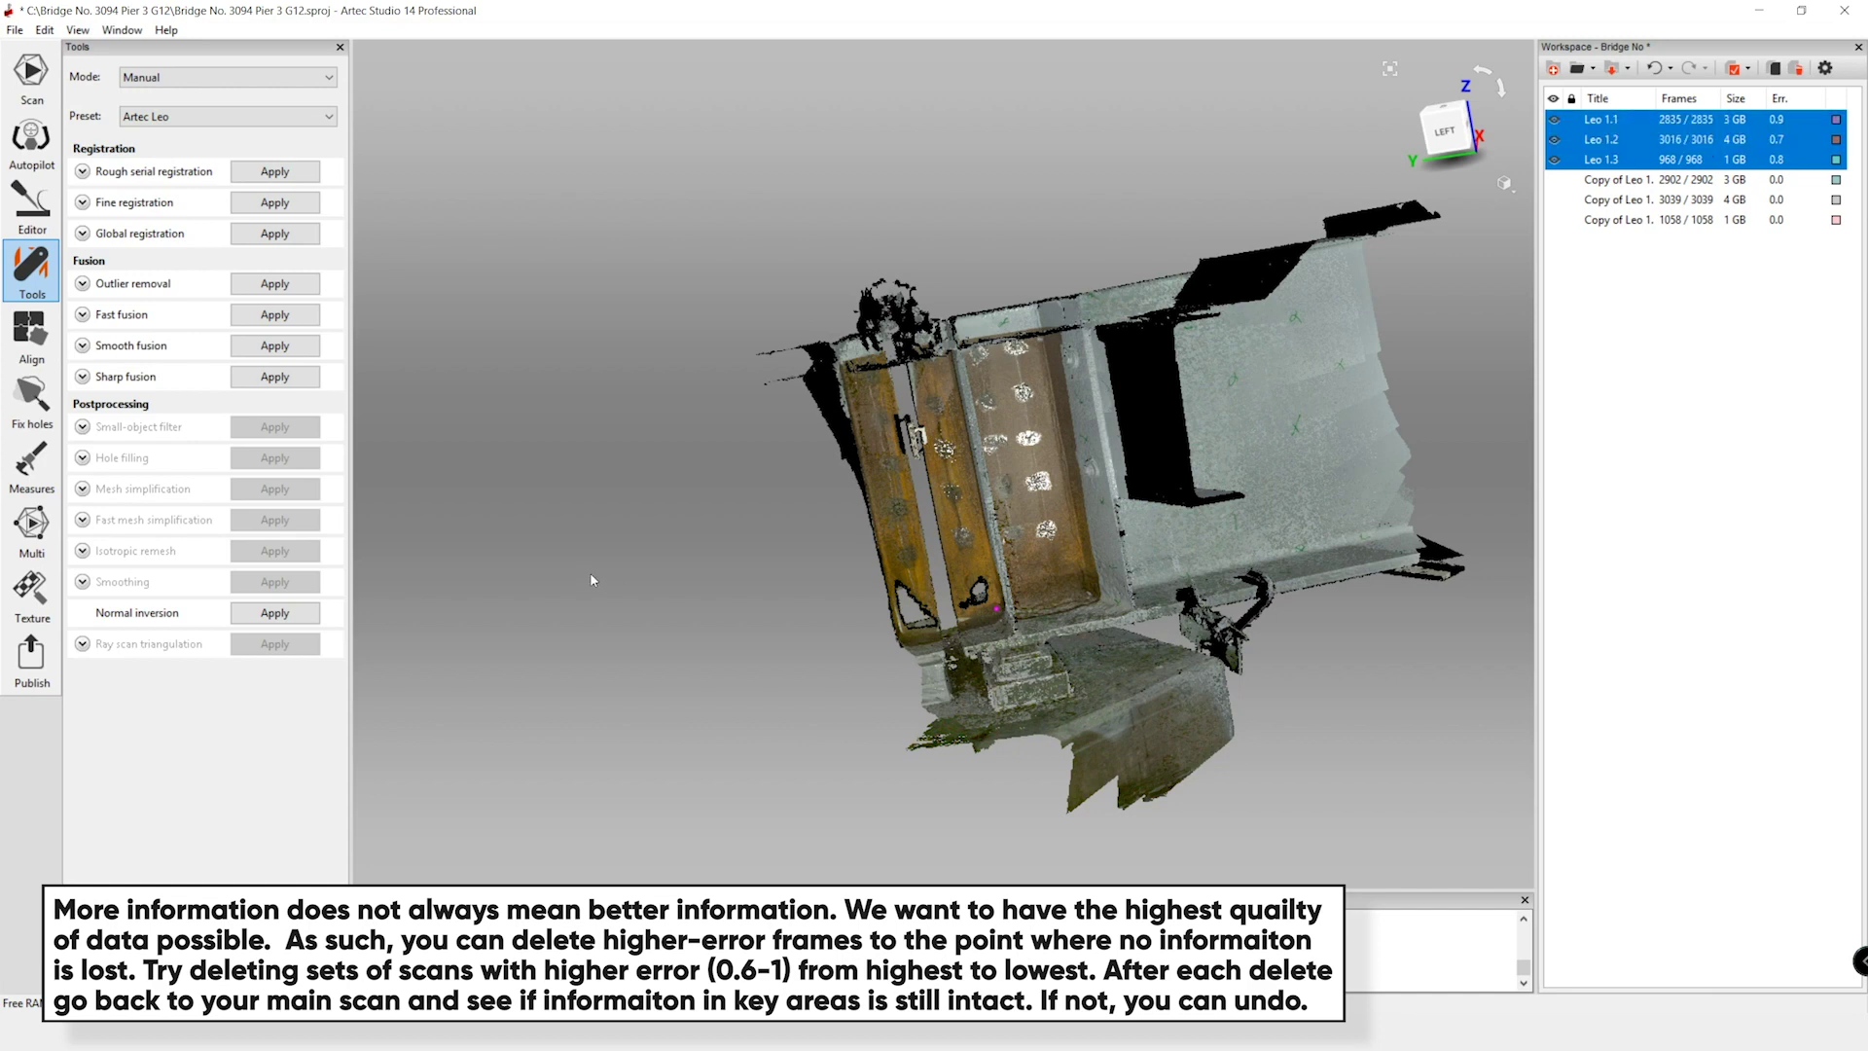
left_click(83, 283)
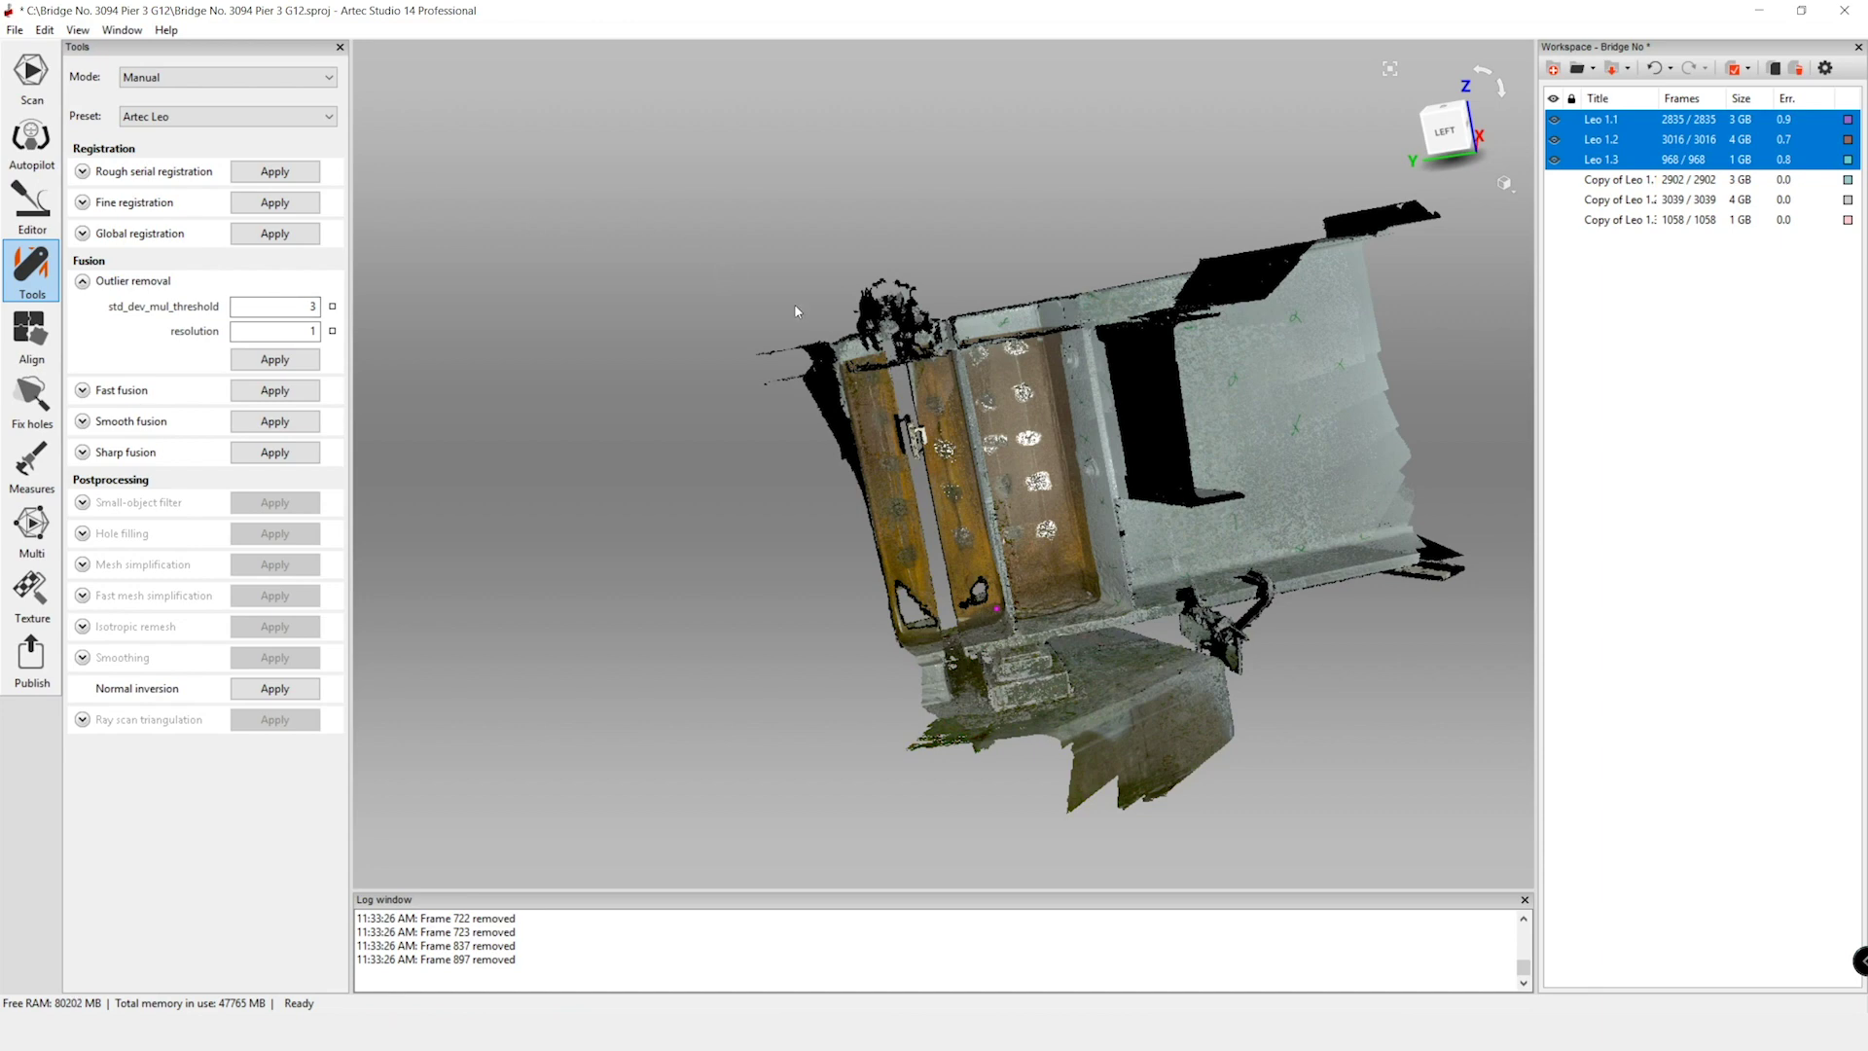
scroll(795, 312, "up", 5)
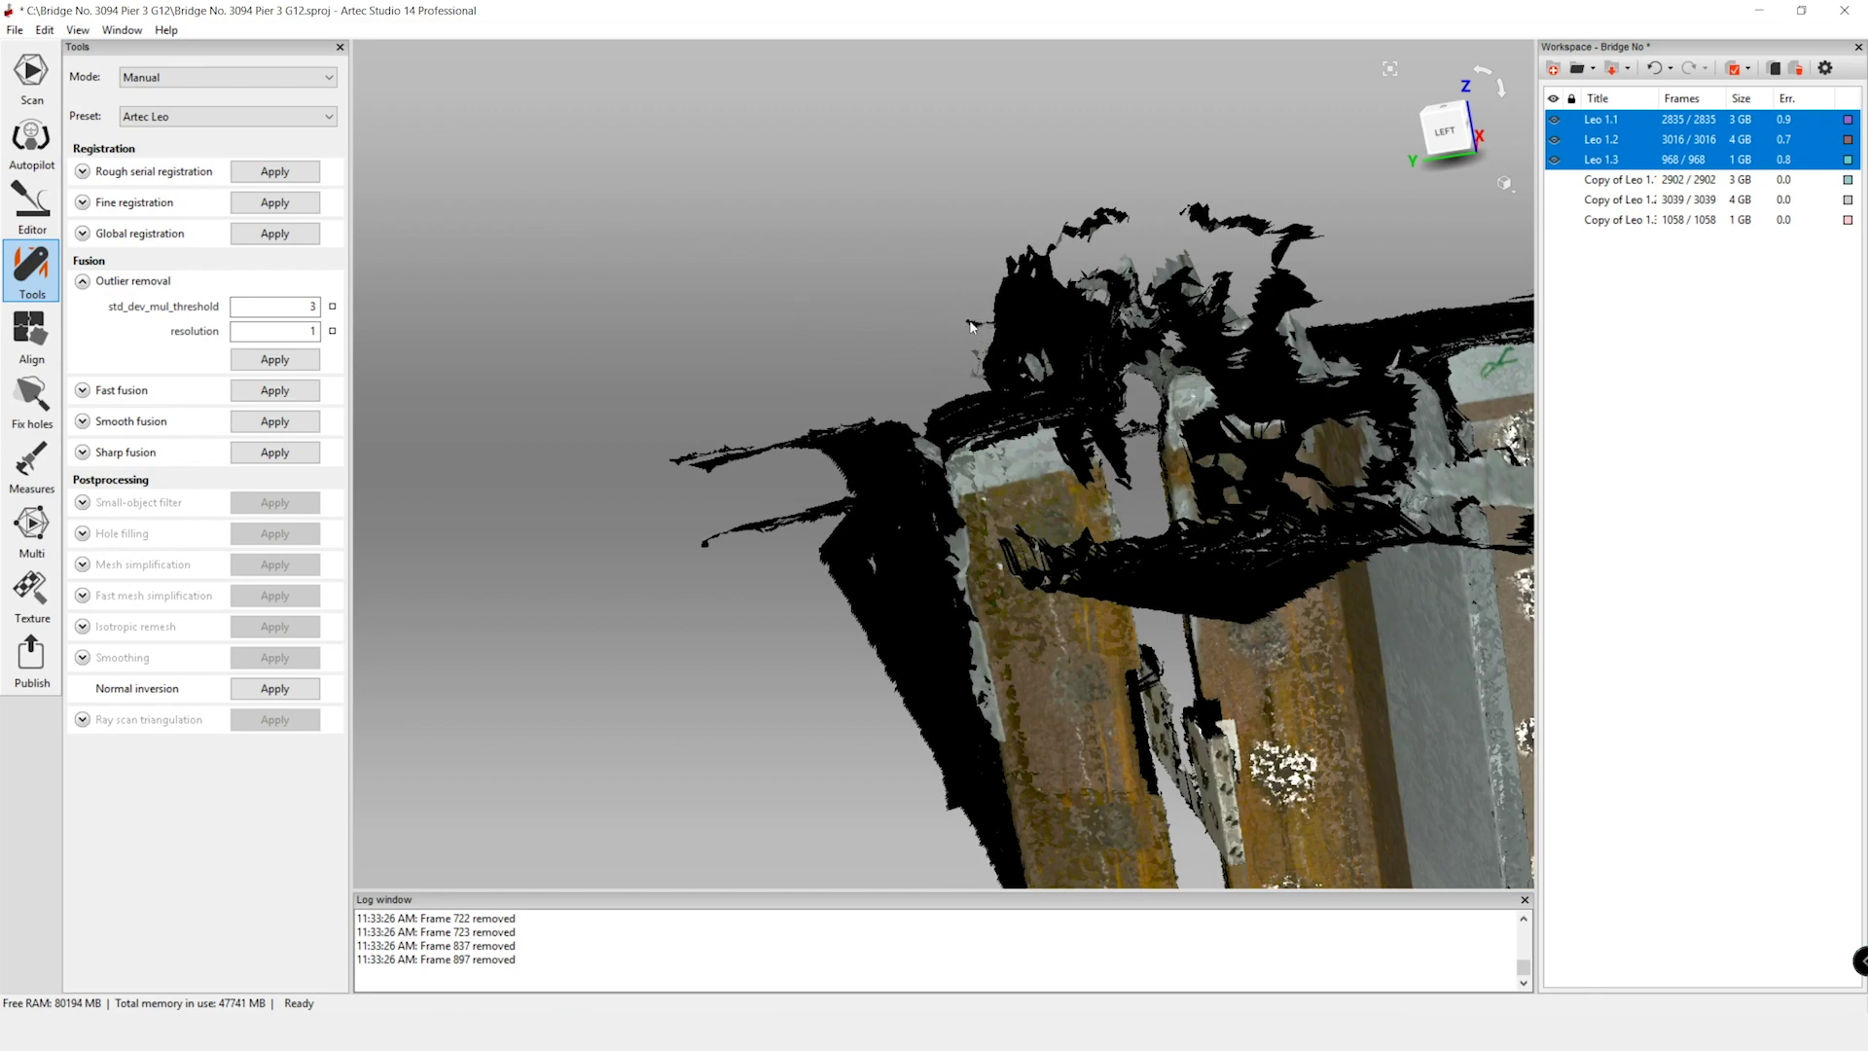
scroll(893, 313, "down", 5)
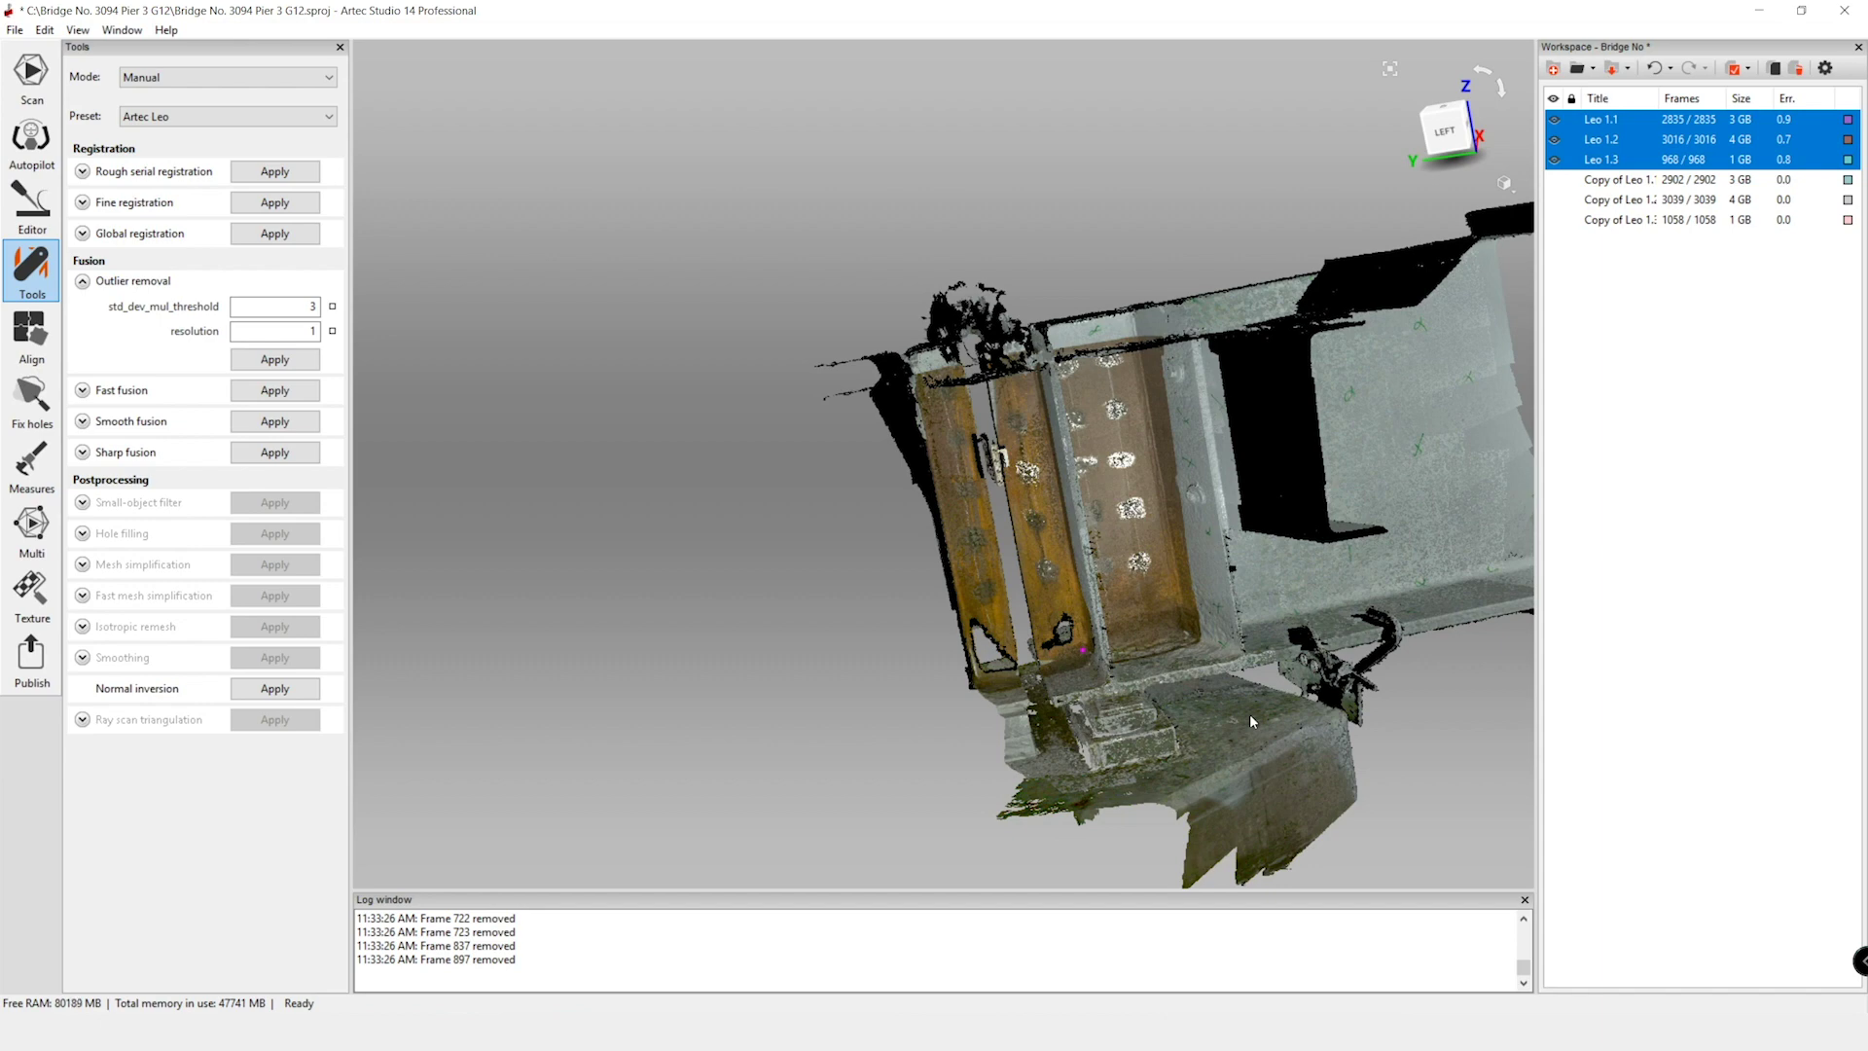
scroll(1249, 714, "down", 2)
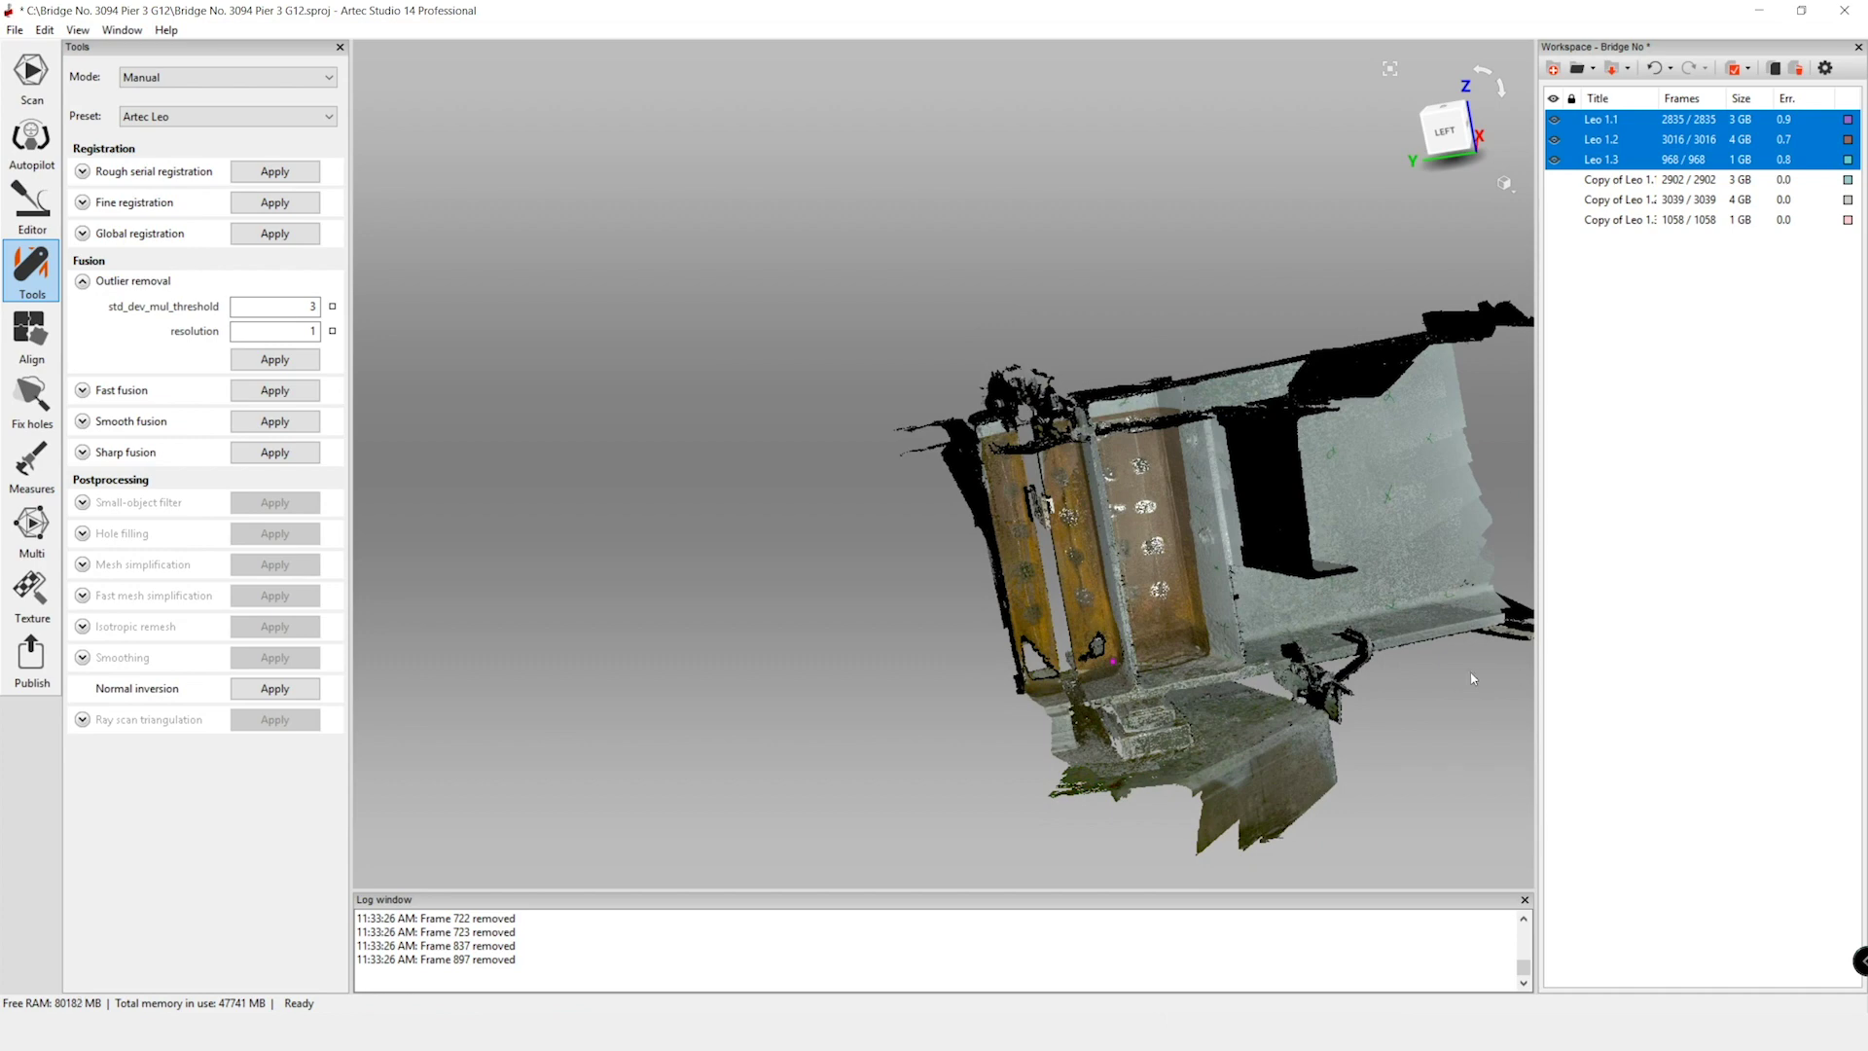
scroll(1472, 678, "up", 2)
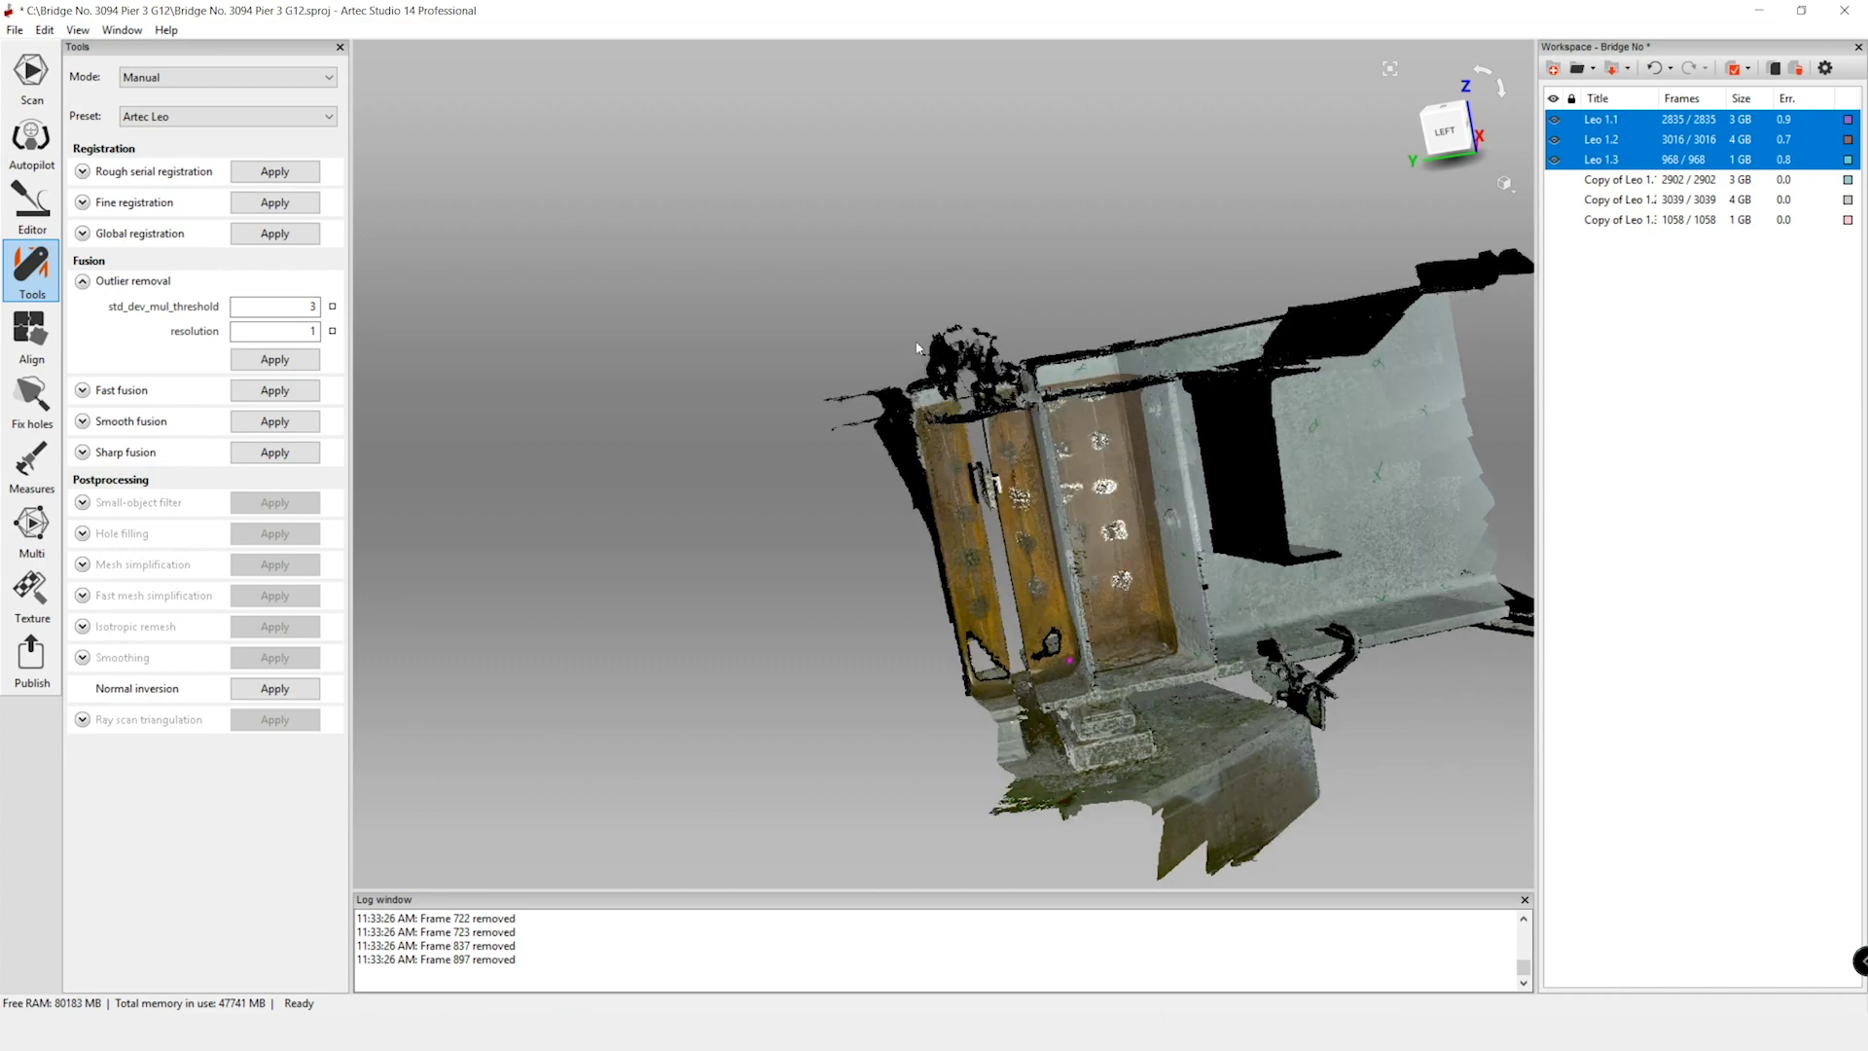
left_click(83, 282)
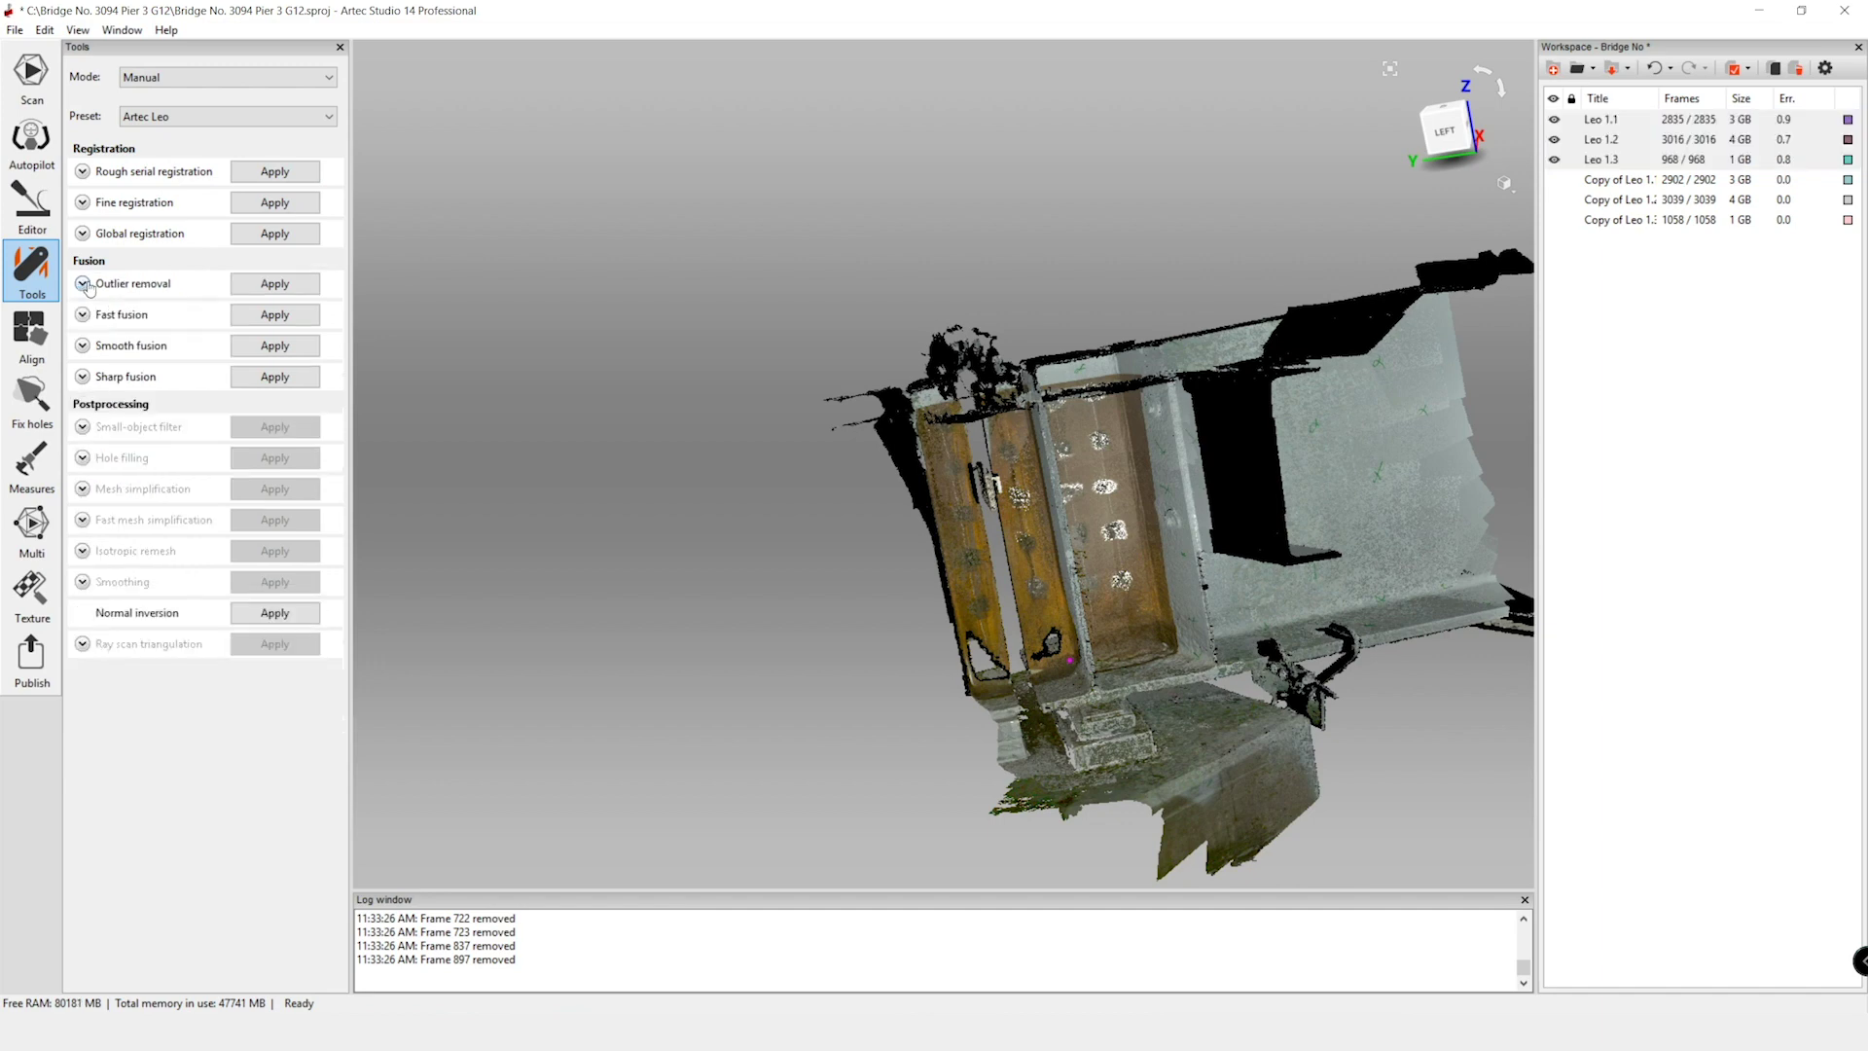
- Erase the base below the girder and the outer strip at its end with the Eraser's rectangular selection
left_click(29, 209)
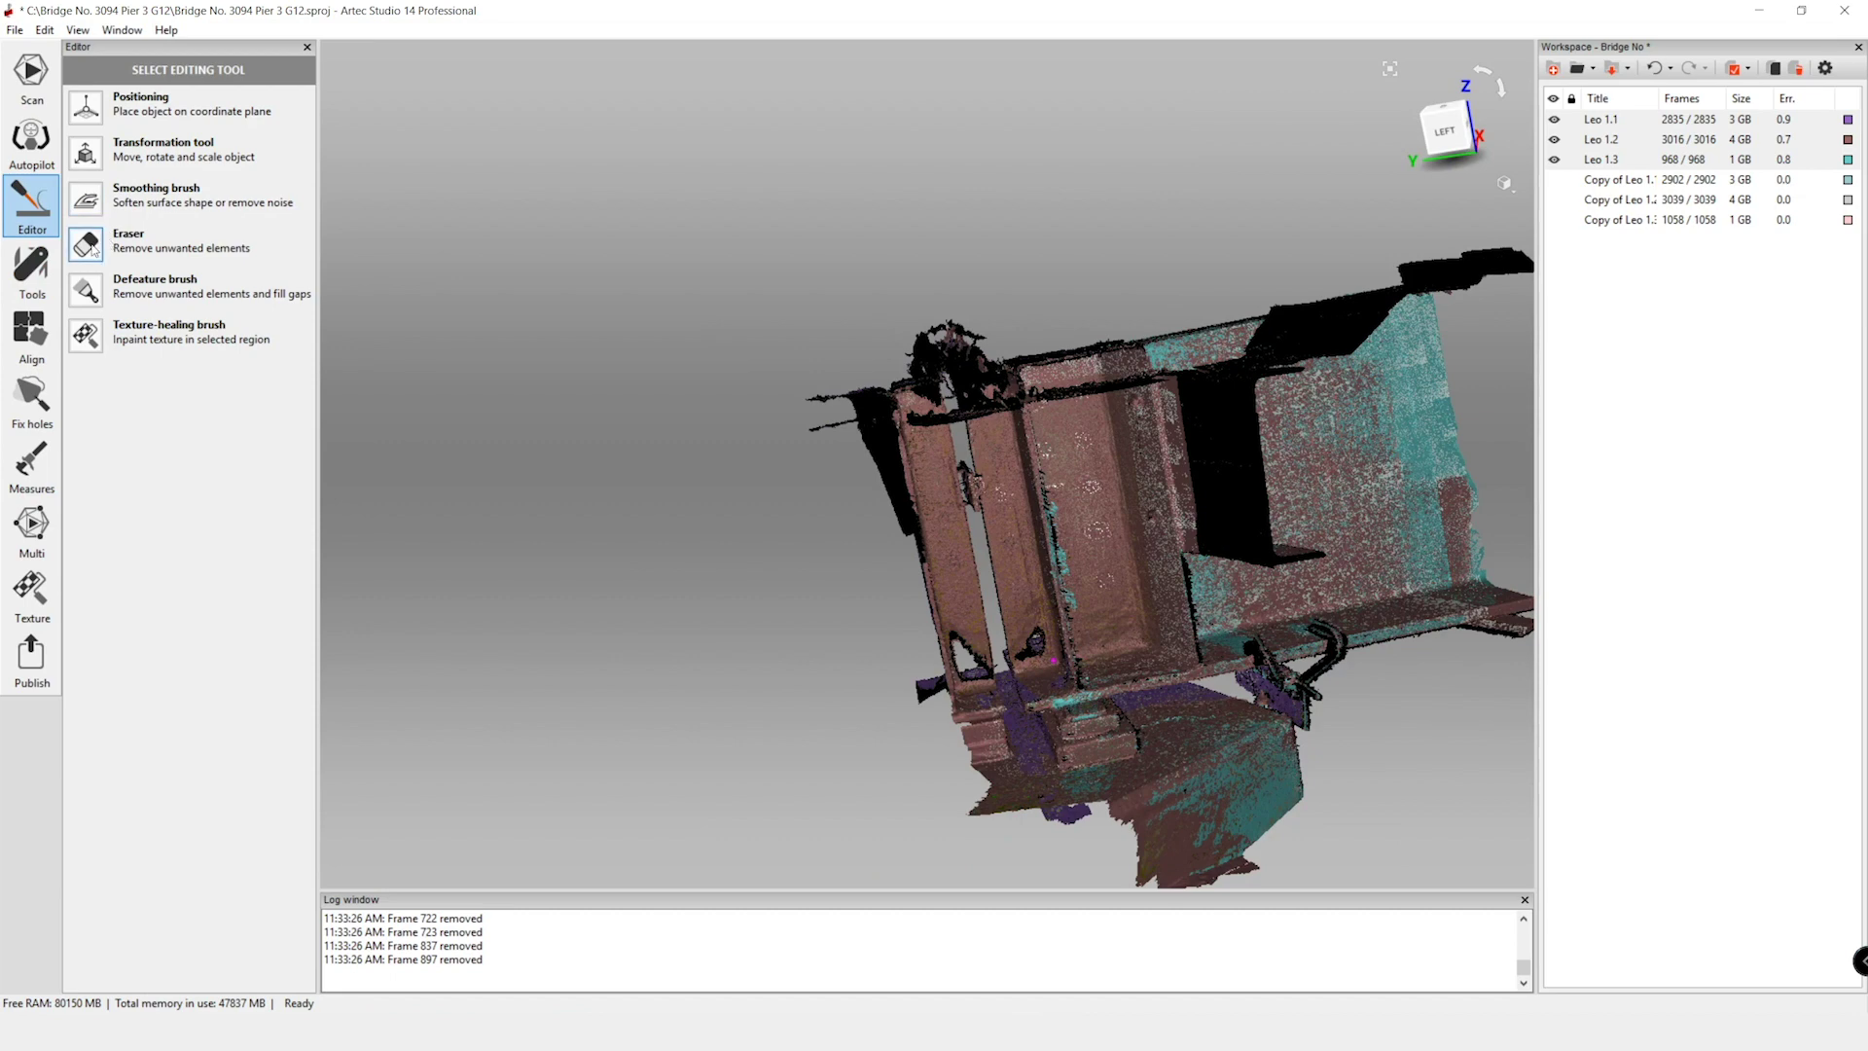
left_click(86, 244)
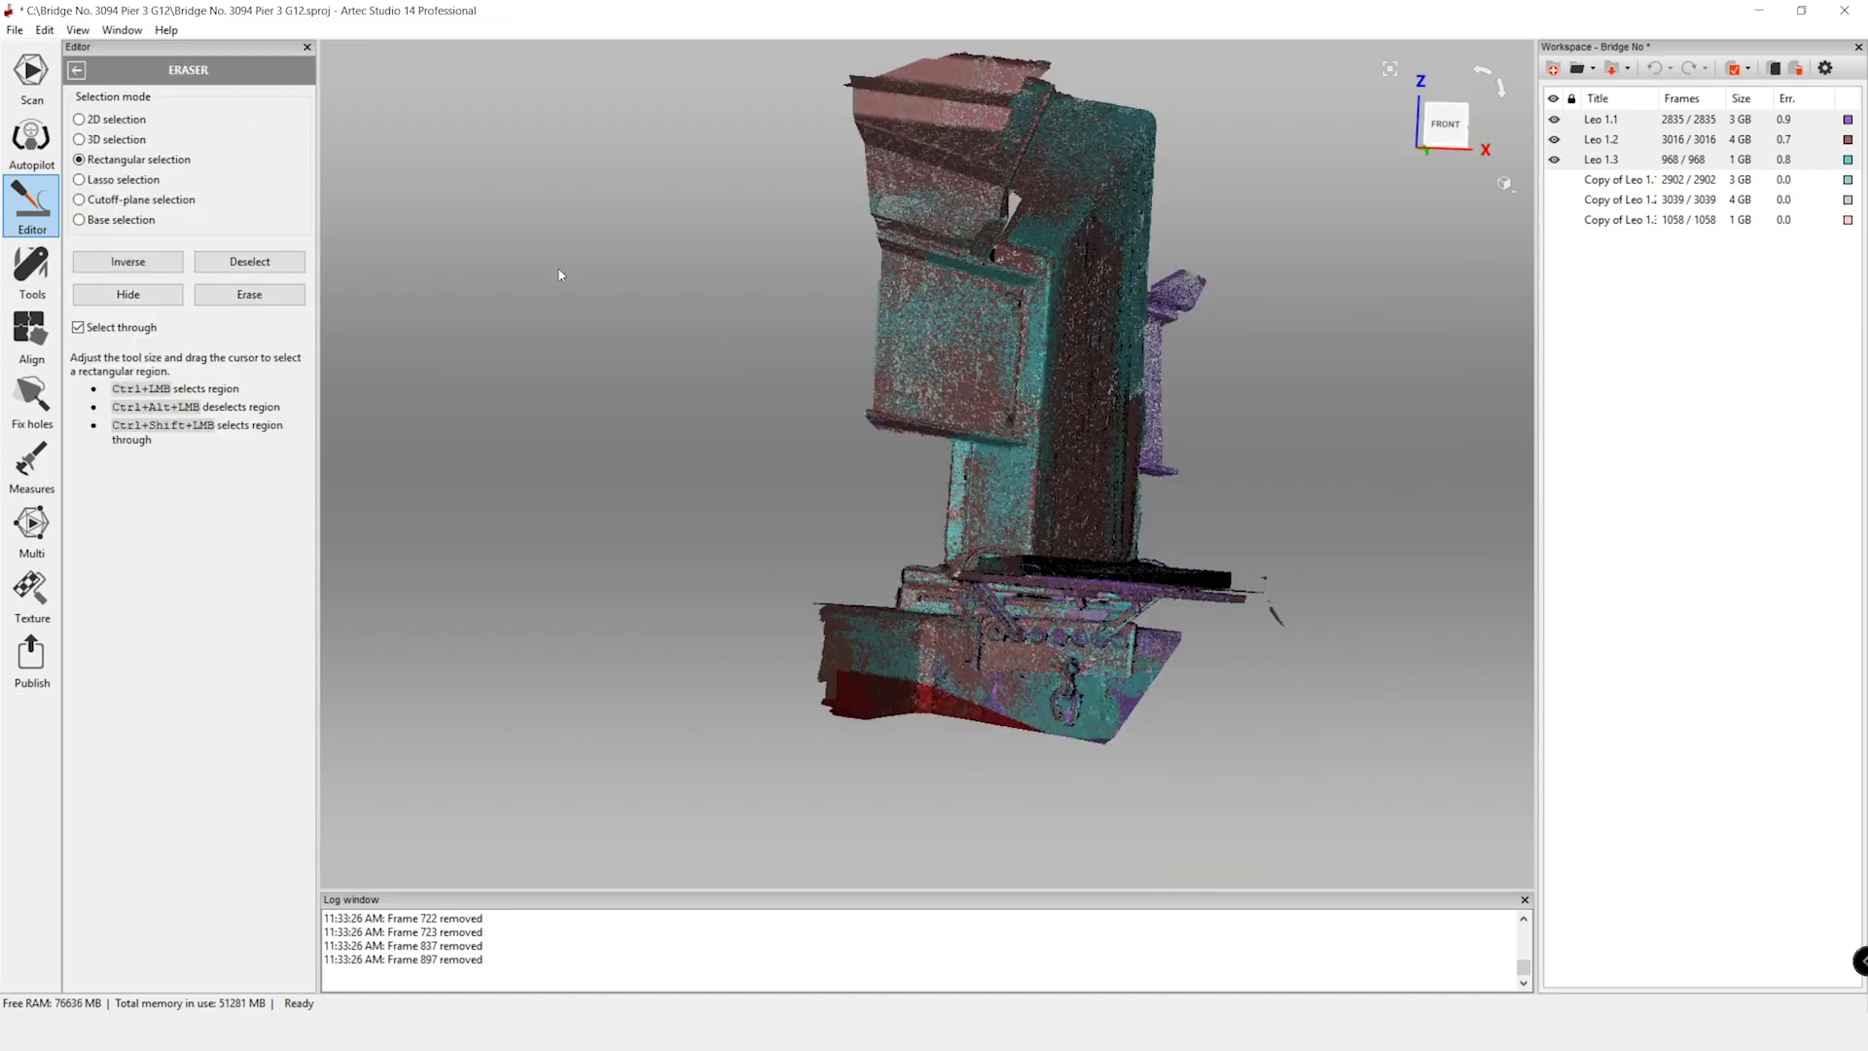
scroll(1315, 699, "up", 5)
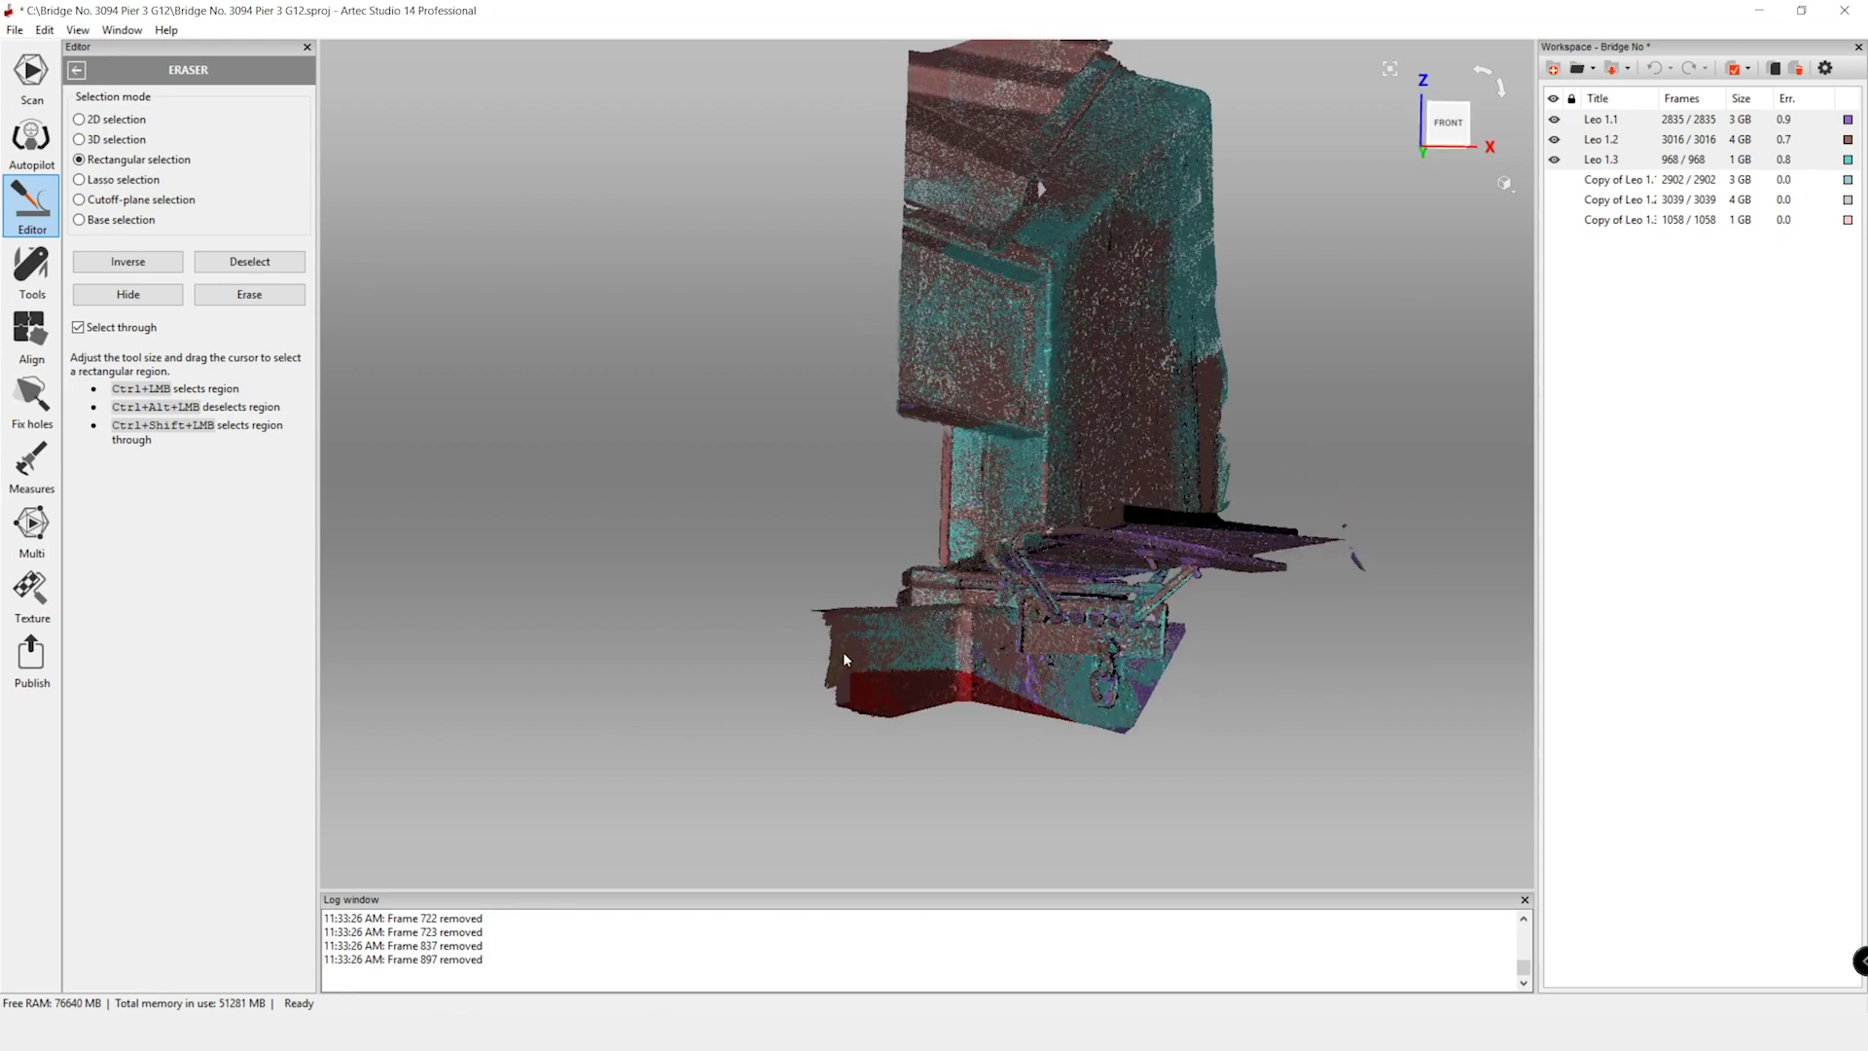
left_click_drag(789, 603, 1435, 805, "ctrl")
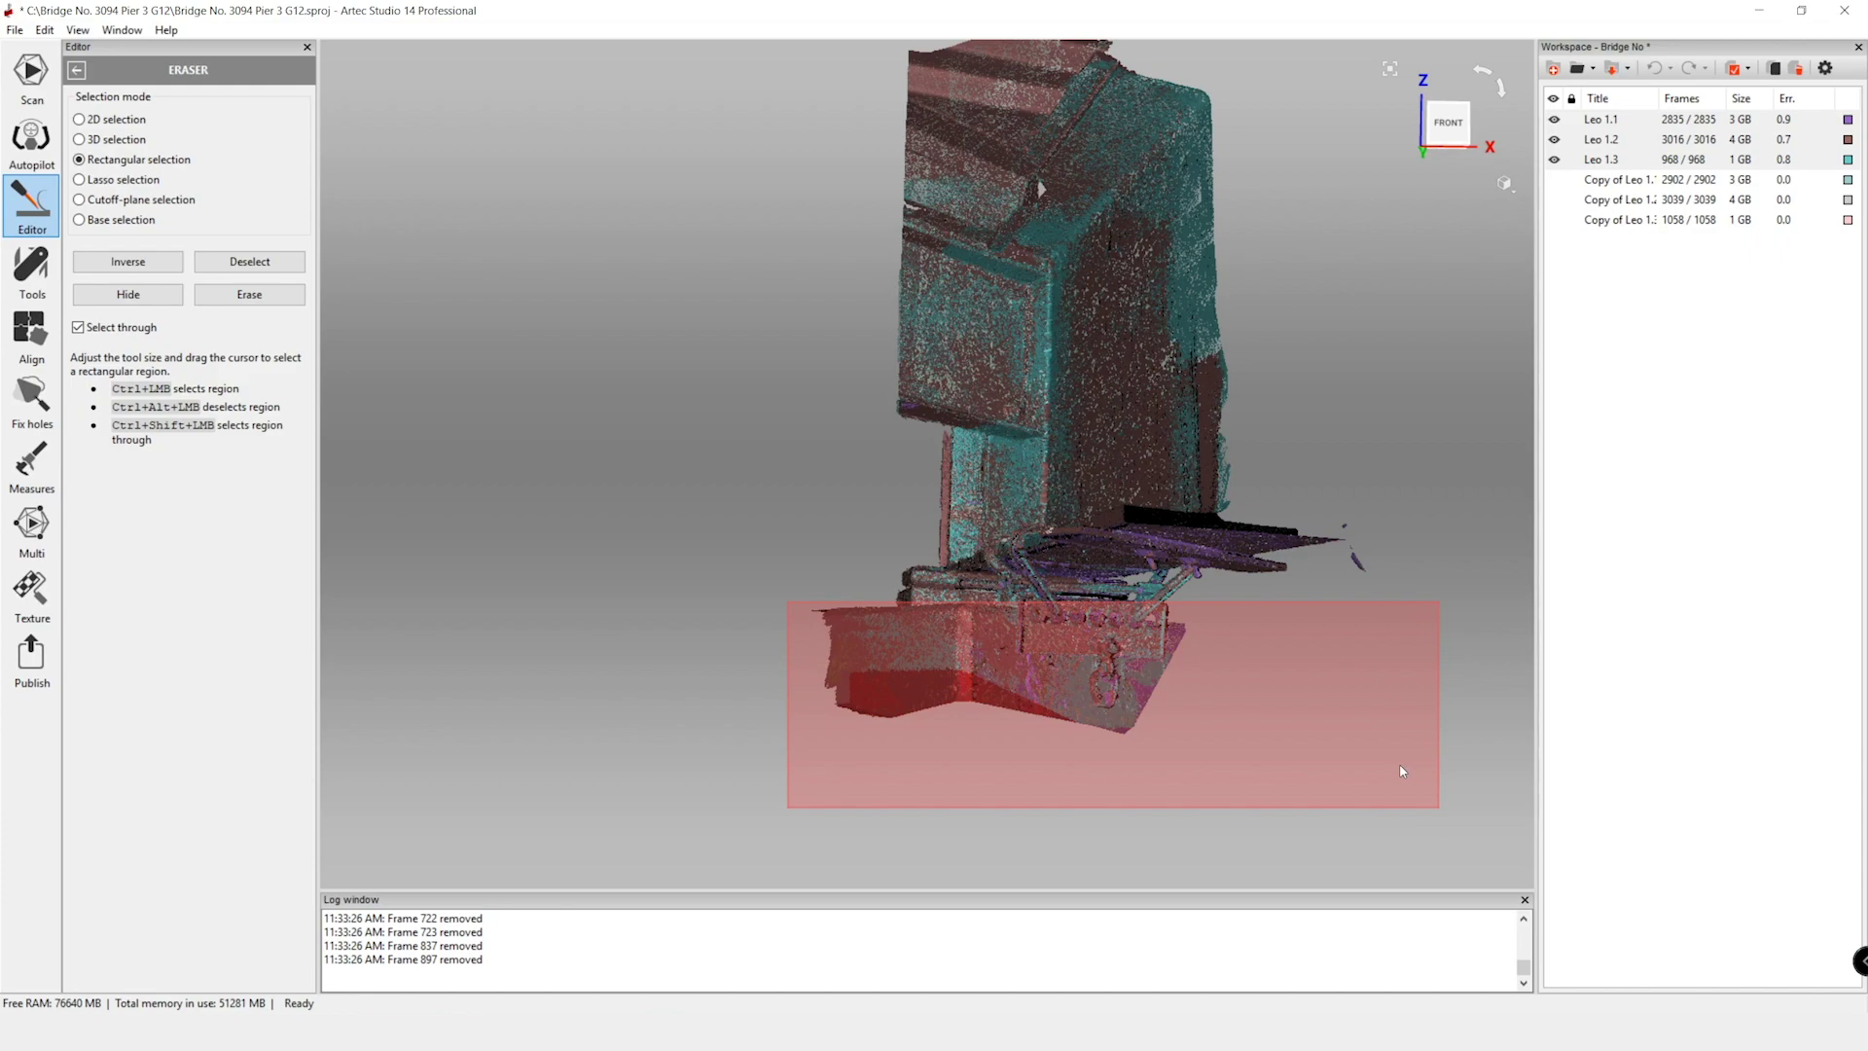
left_click_drag(1122, 480, 1492, 177)
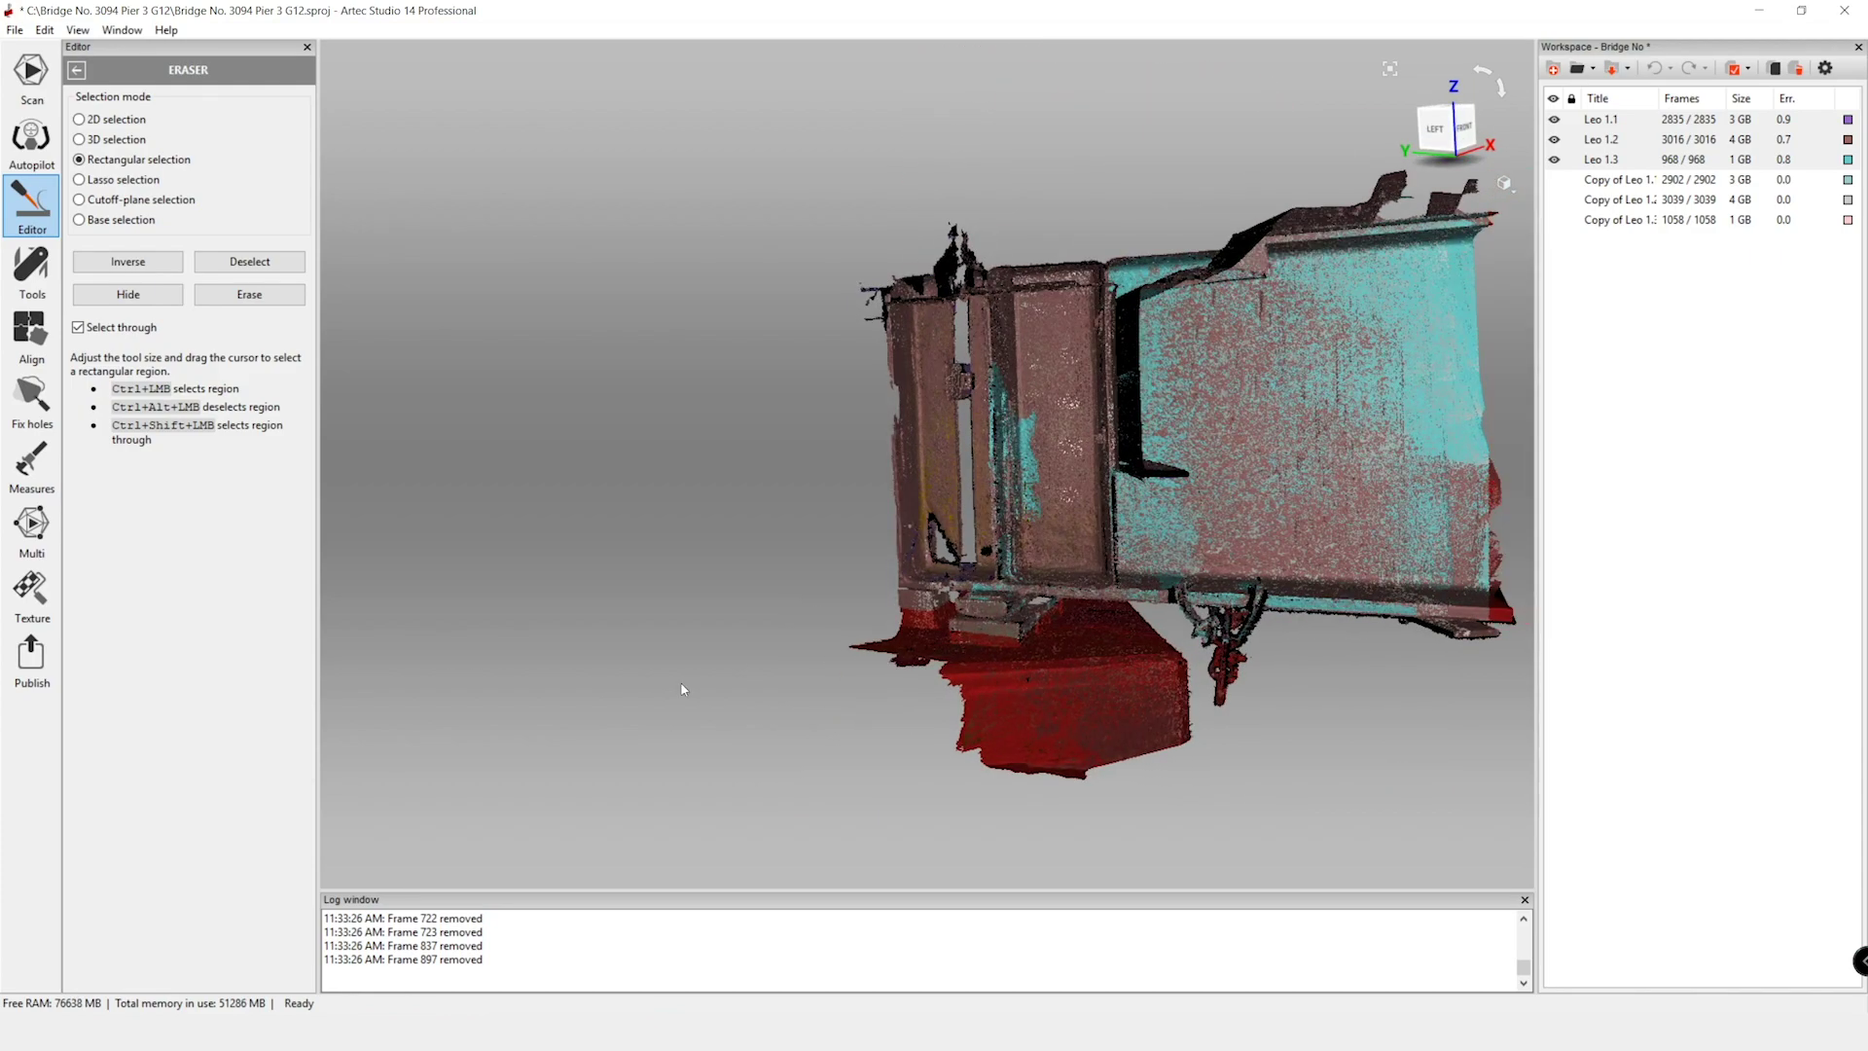
left_click_drag(738, 651, 784, 680)
left_click_drag(769, 233, 940, 674, "ctrl")
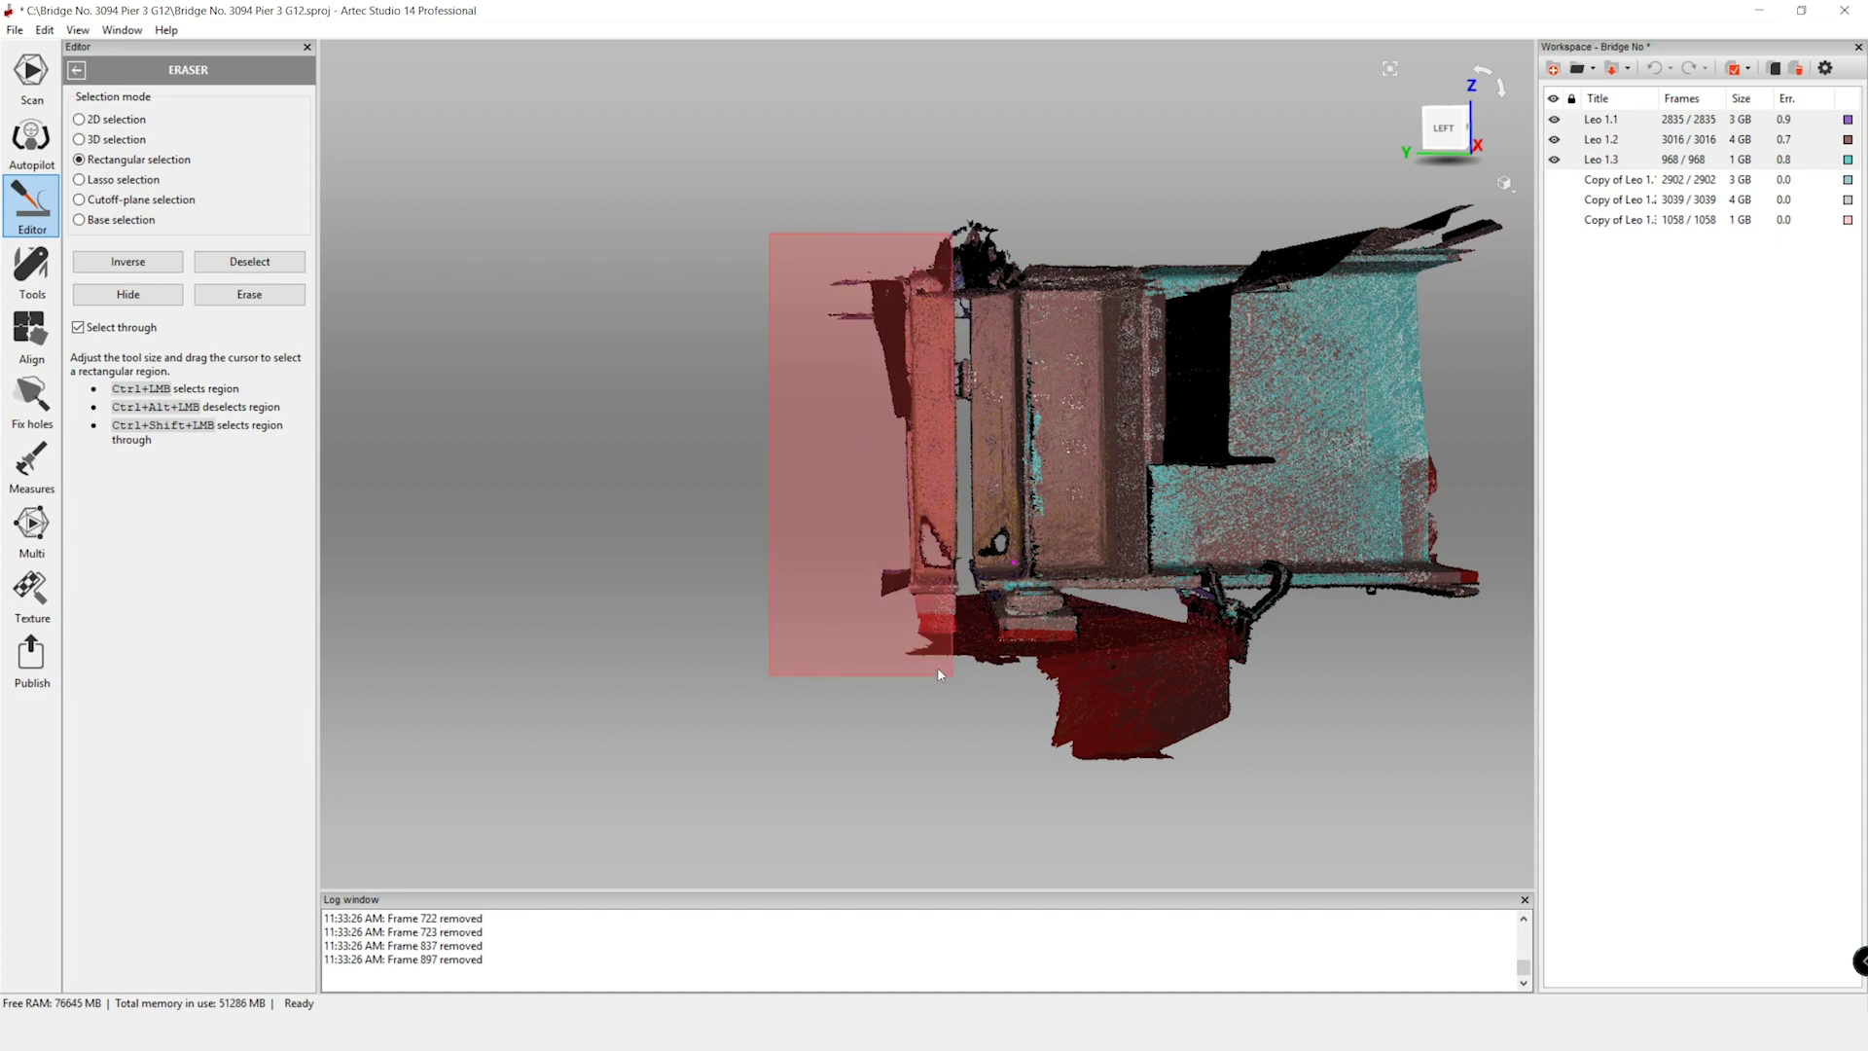
key("Delete")
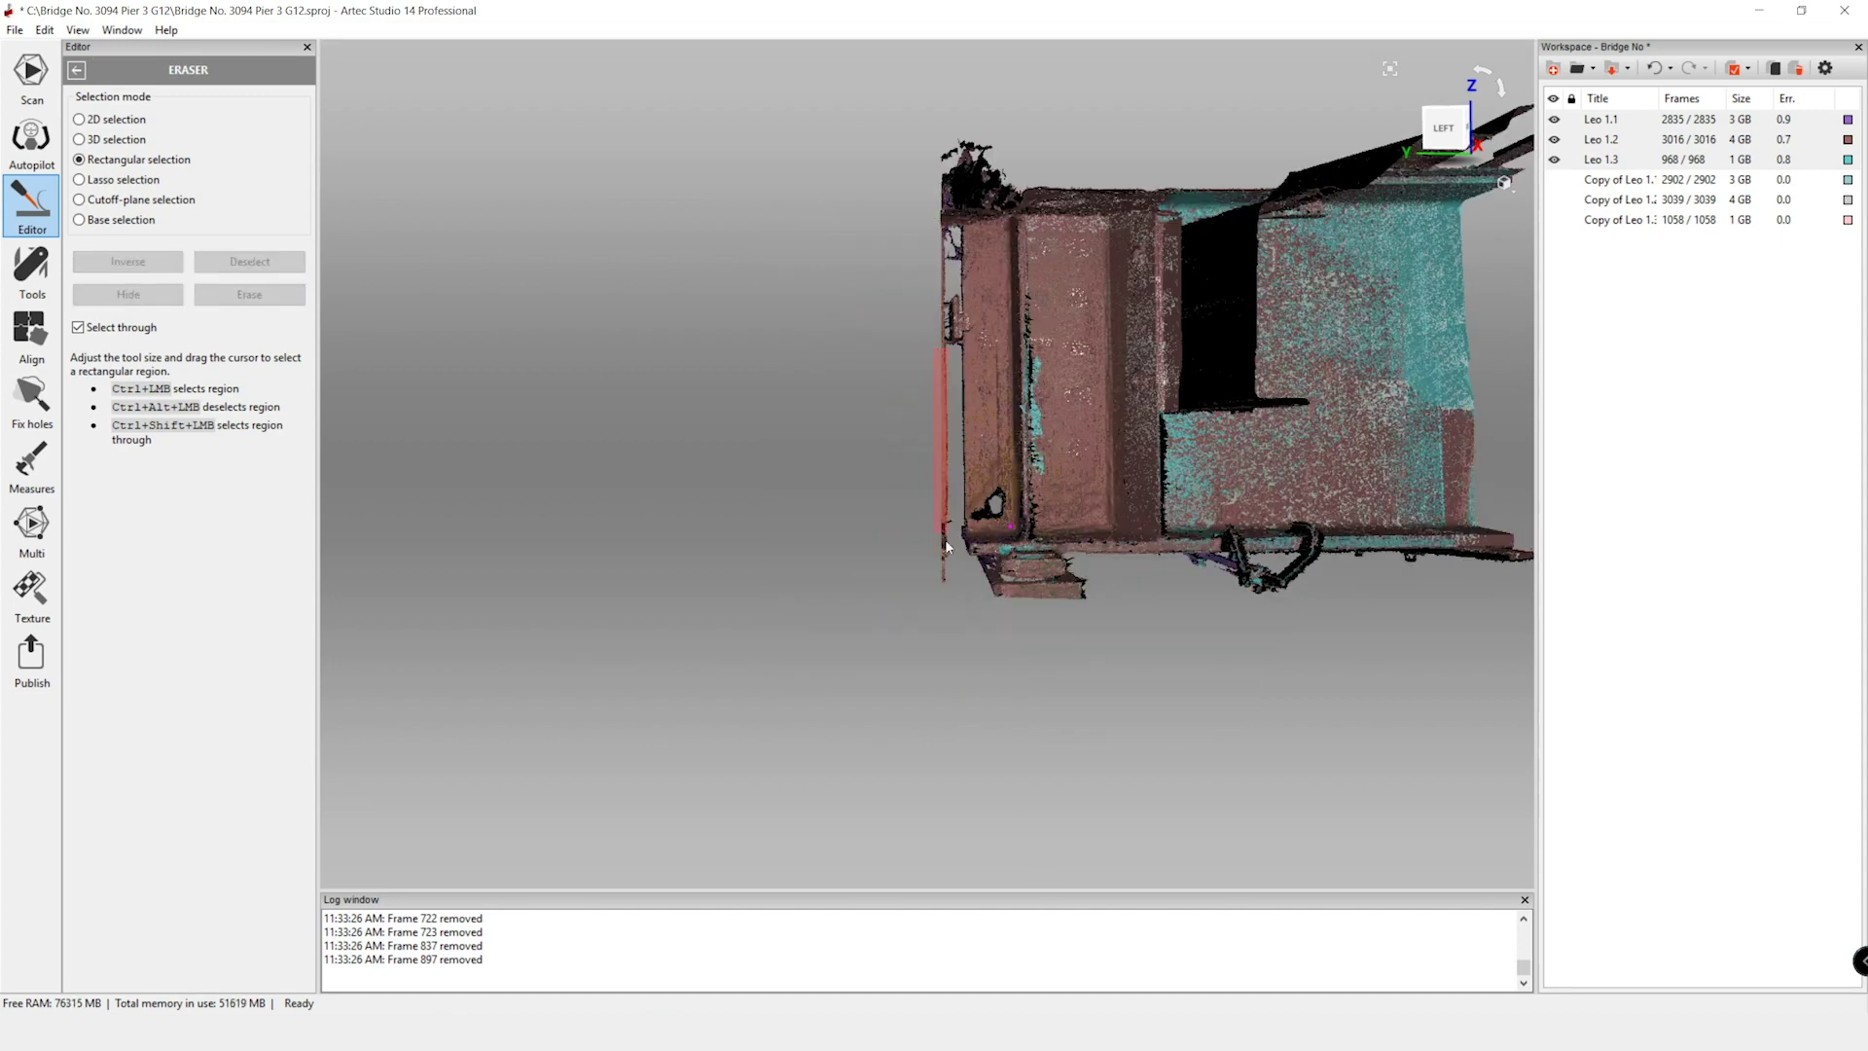
- Erase the protruding side pieces and ragged noise around the girder's end and top, and leave the Eraser
left_click_drag(953, 265, 739, 472)
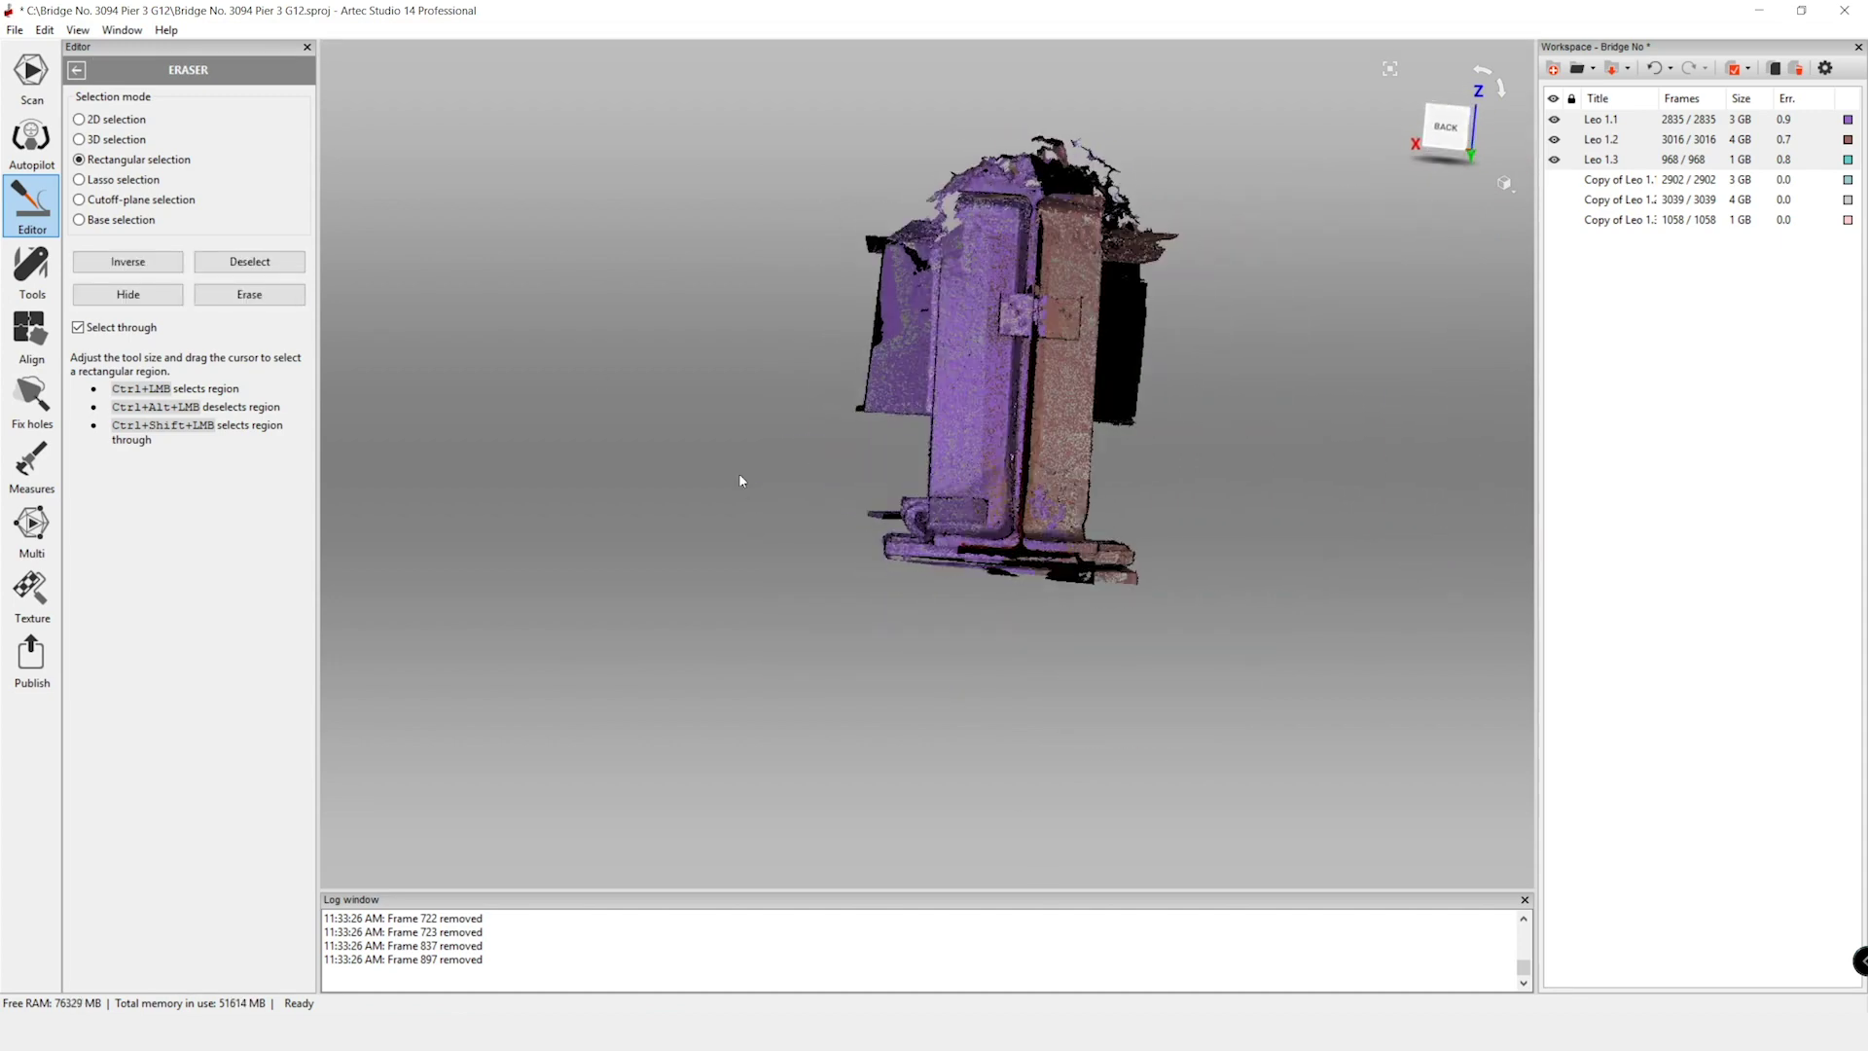
left_click_drag(785, 149, 913, 474, "ctrl")
left_click_drag(1194, 471, 1119, 161, "ctrl")
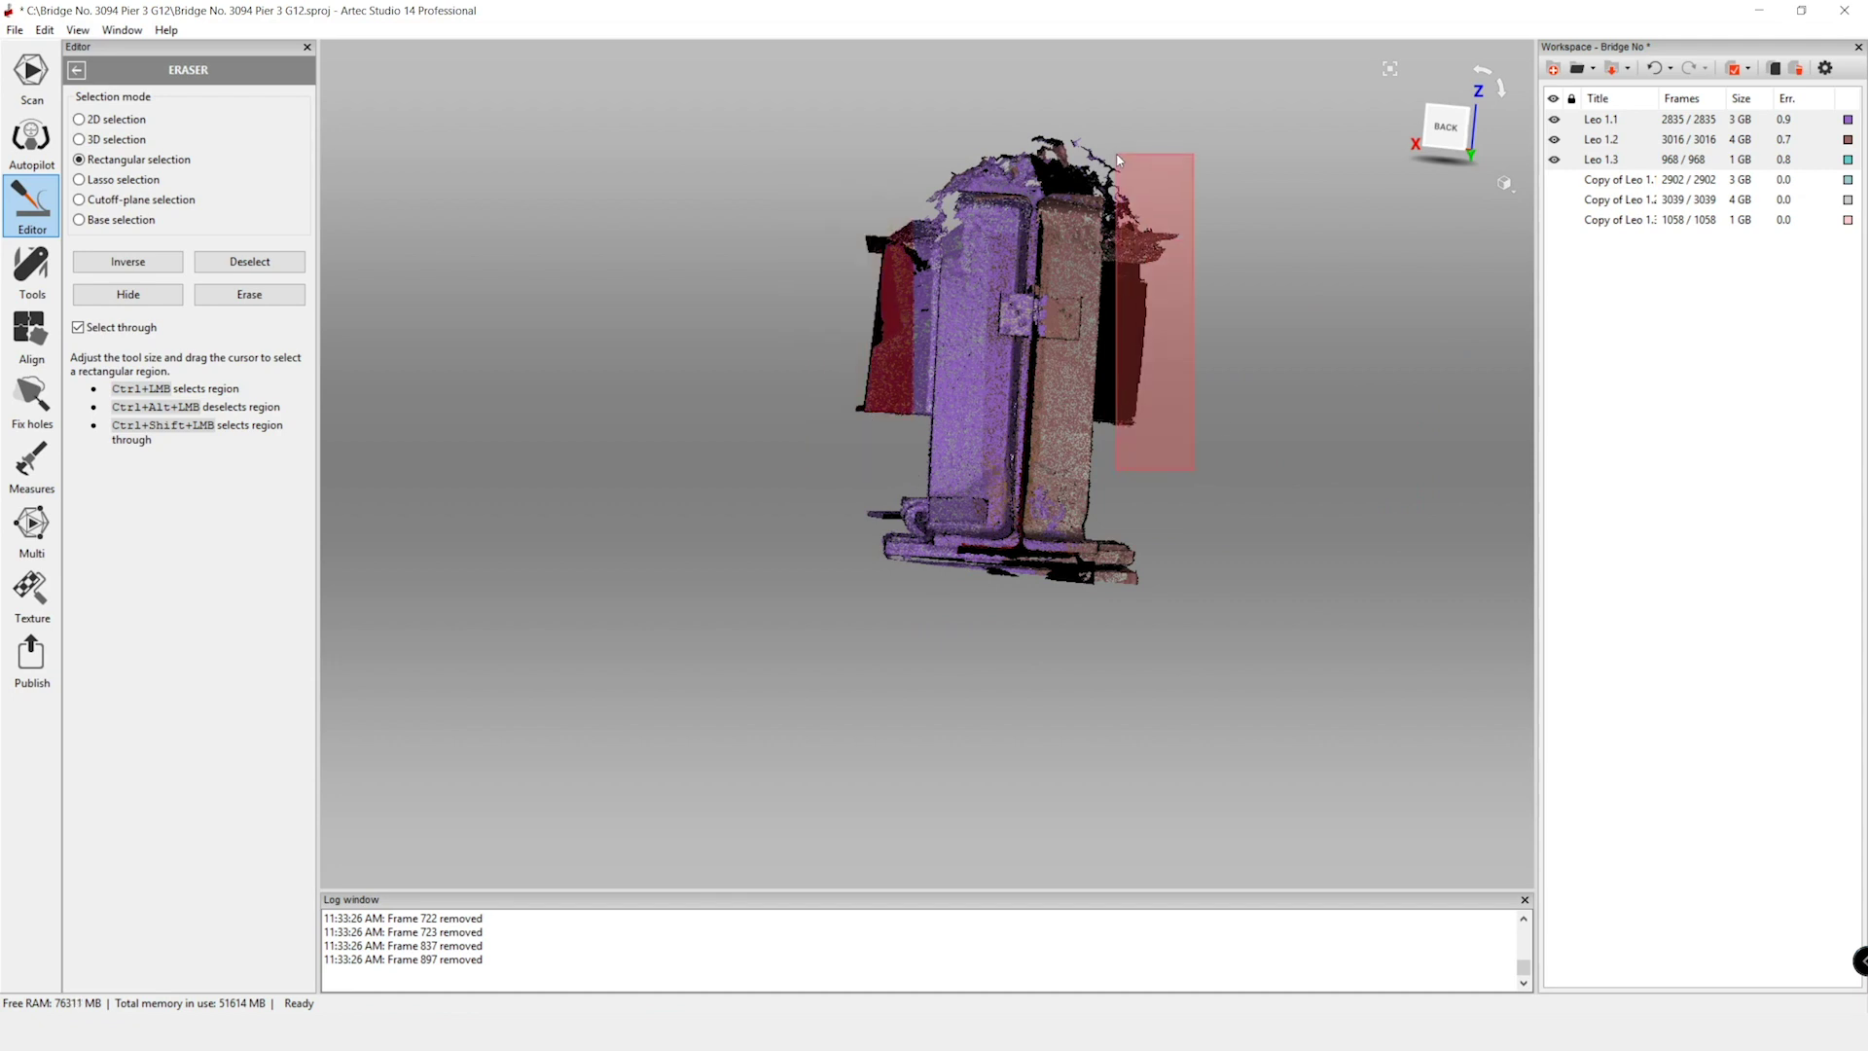
left_click_drag(953, 227, 1189, 185, "ctrl")
left_click_drag(1117, 117, 1188, 247, "ctrl")
key("Delete")
mouse_move(1142, 491)
left_mouse_down()
mouse_move(952, 543)
mouse_move(768, 247)
left_mouse_up()
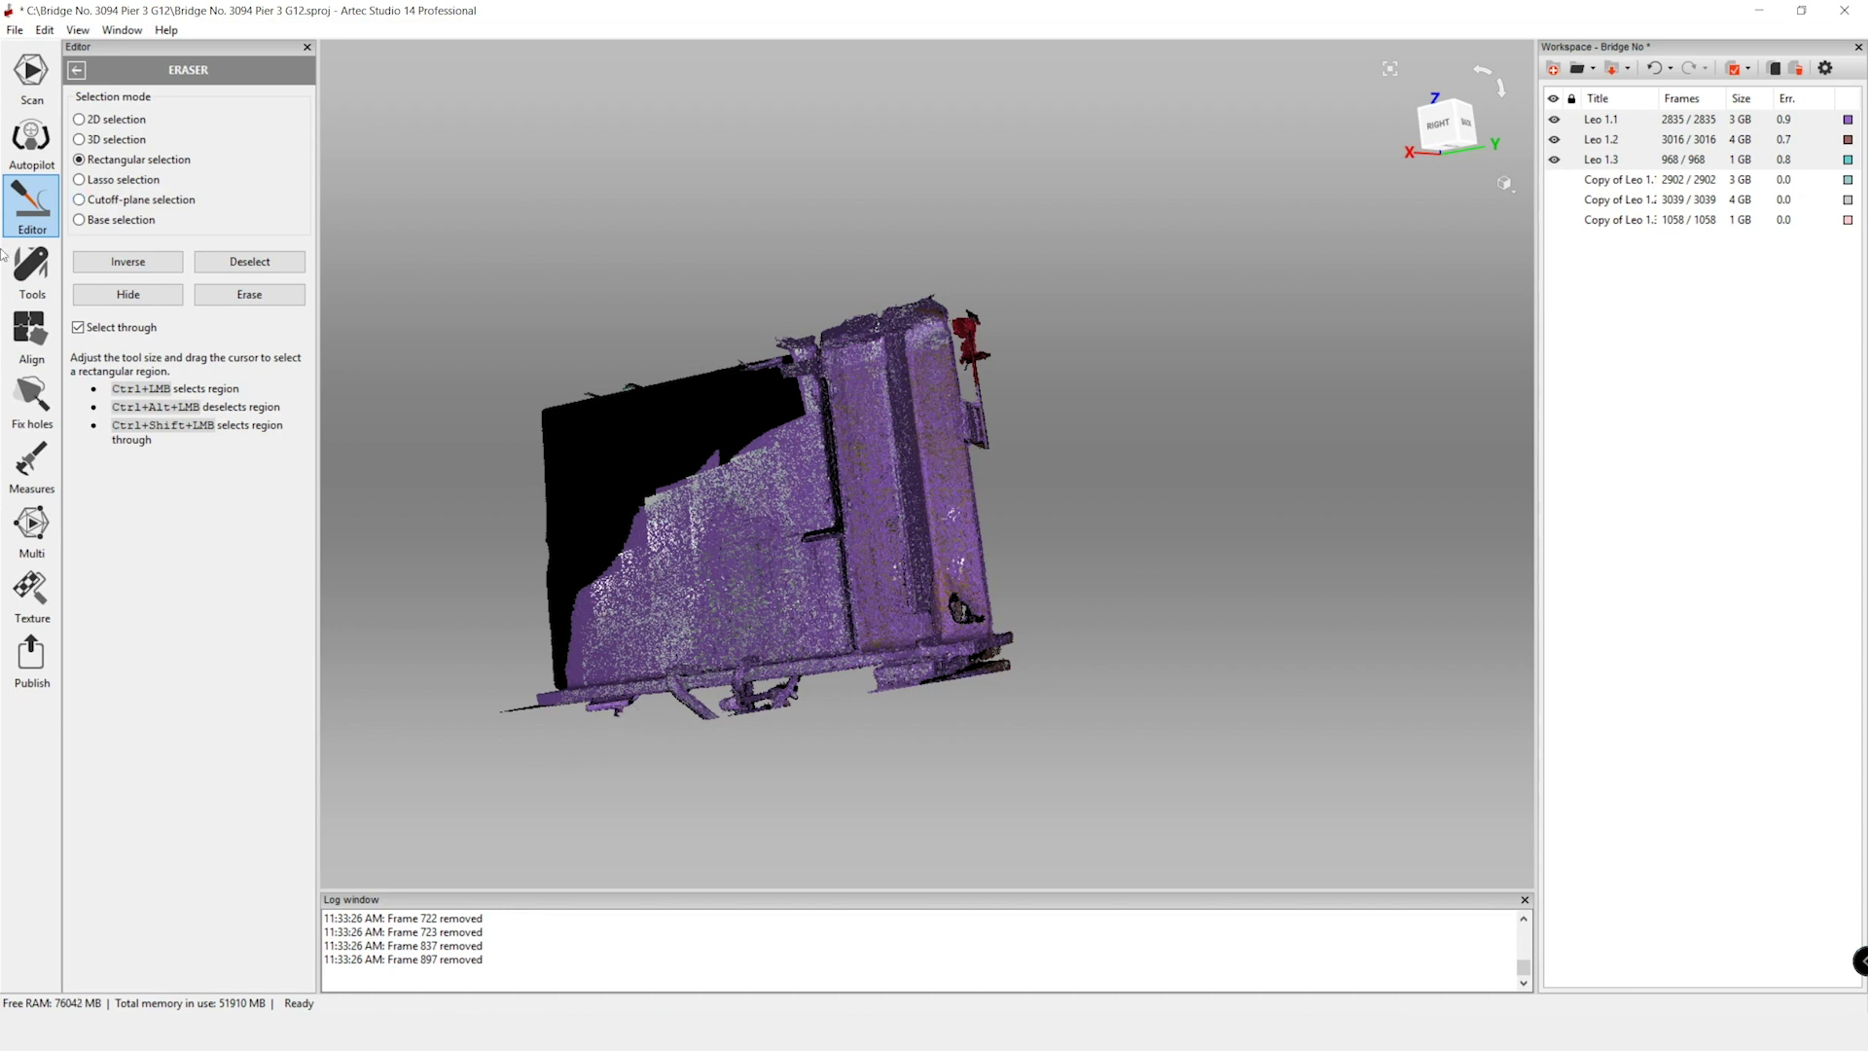
left_click(249, 294)
left_click(76, 70)
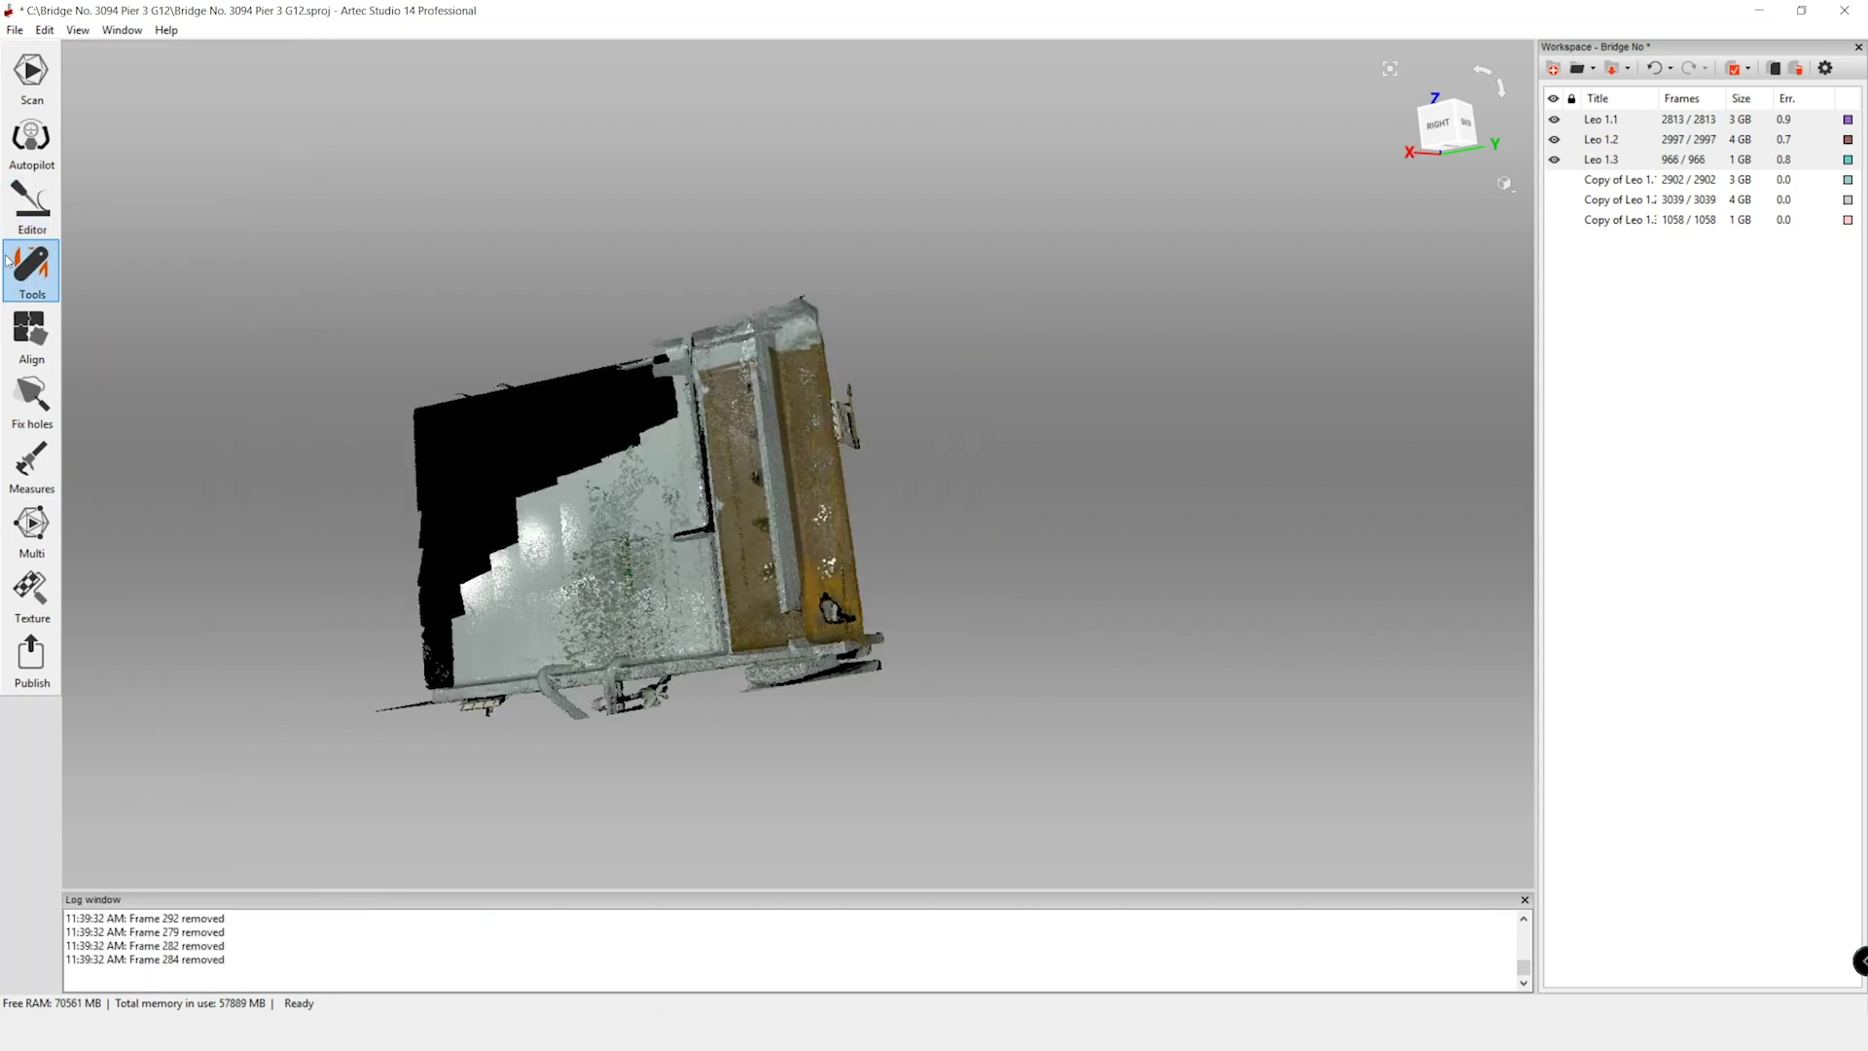
- Run Outlier removal on the three Leo scans with std_dev_mul_threshold 2 and resolution 1
left_click(26, 284)
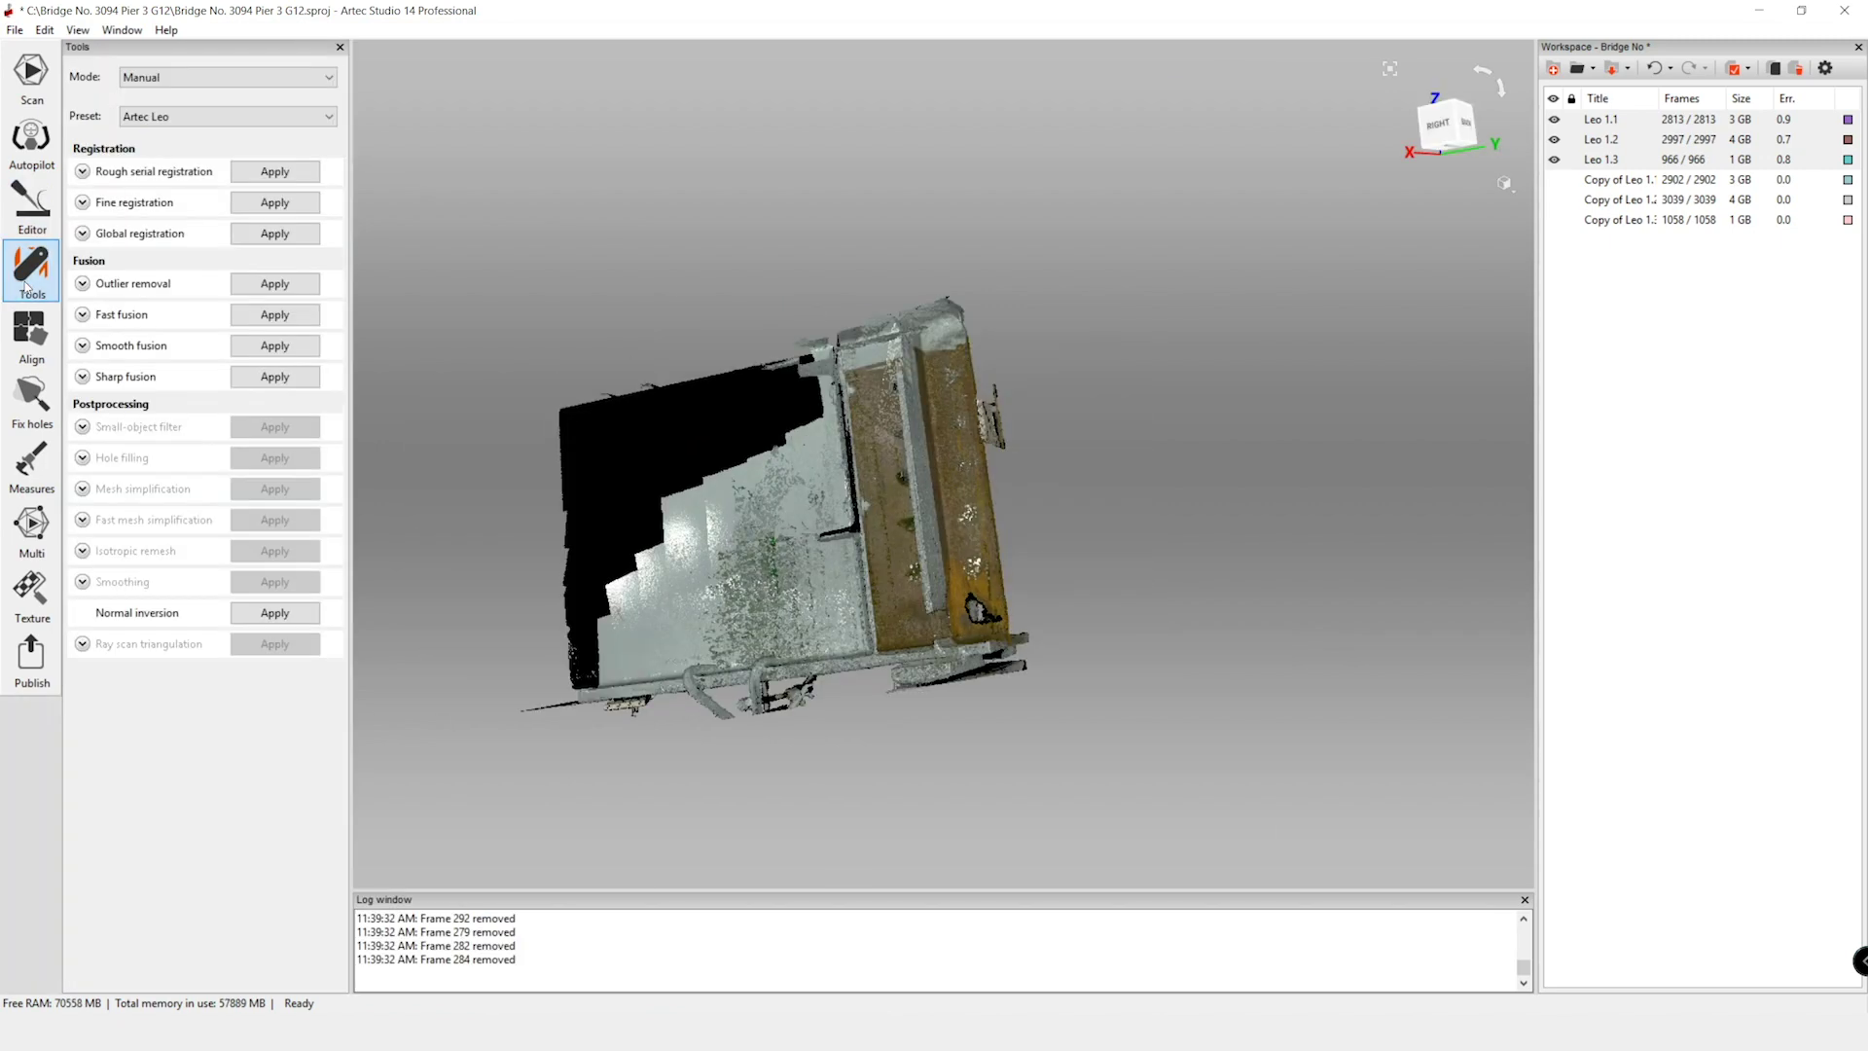
left_click(83, 283)
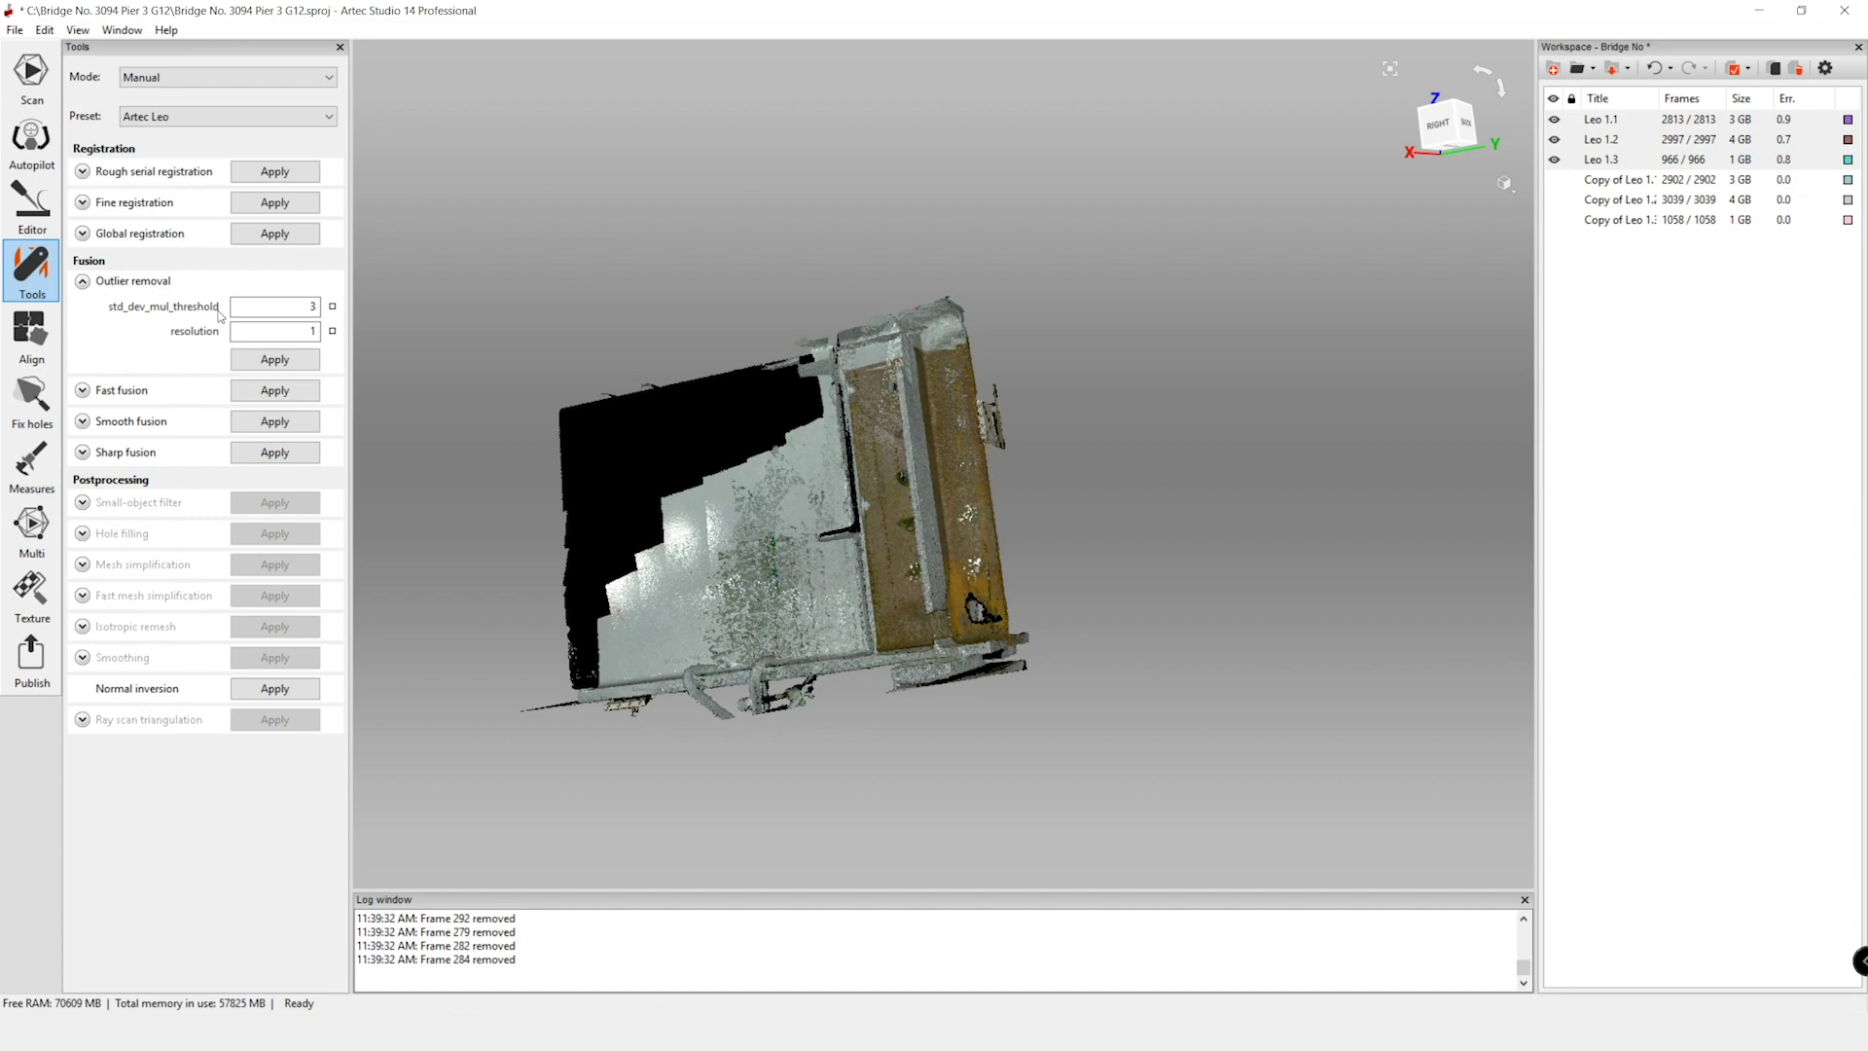
double_click(282, 303)
type("2")
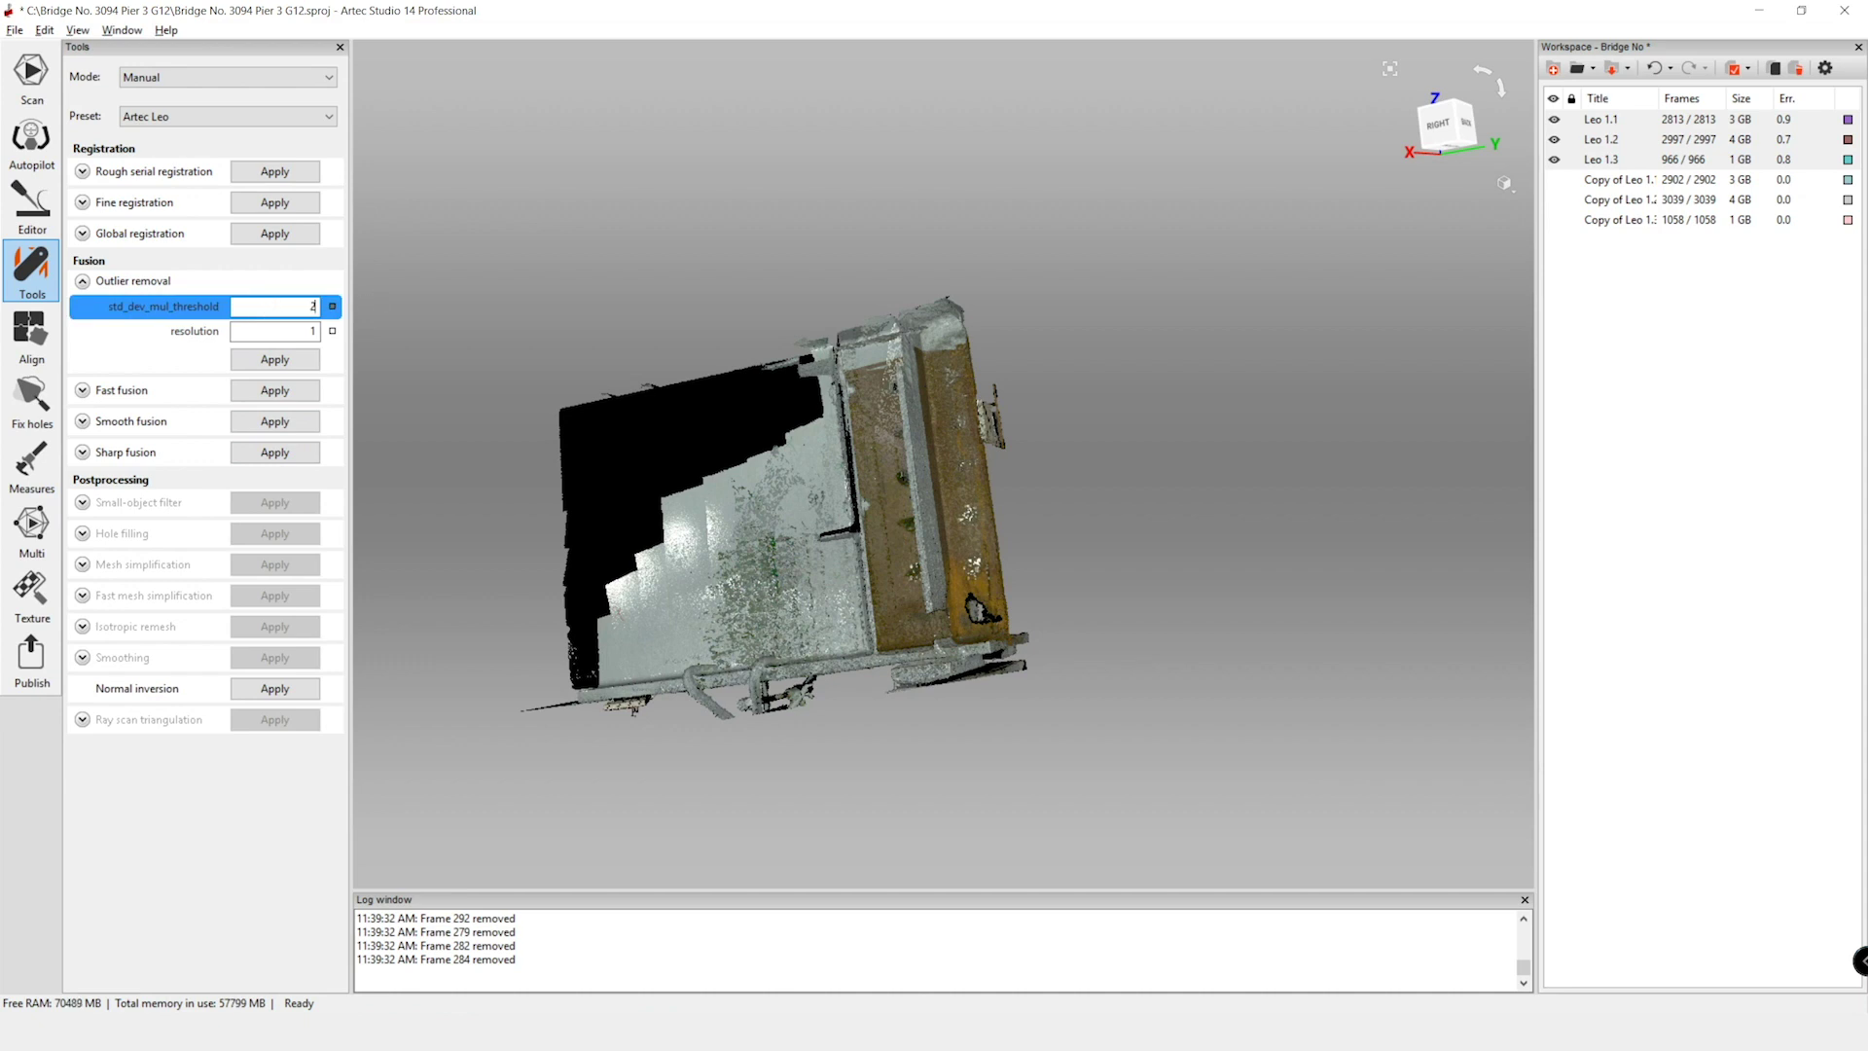
left_click(282, 331)
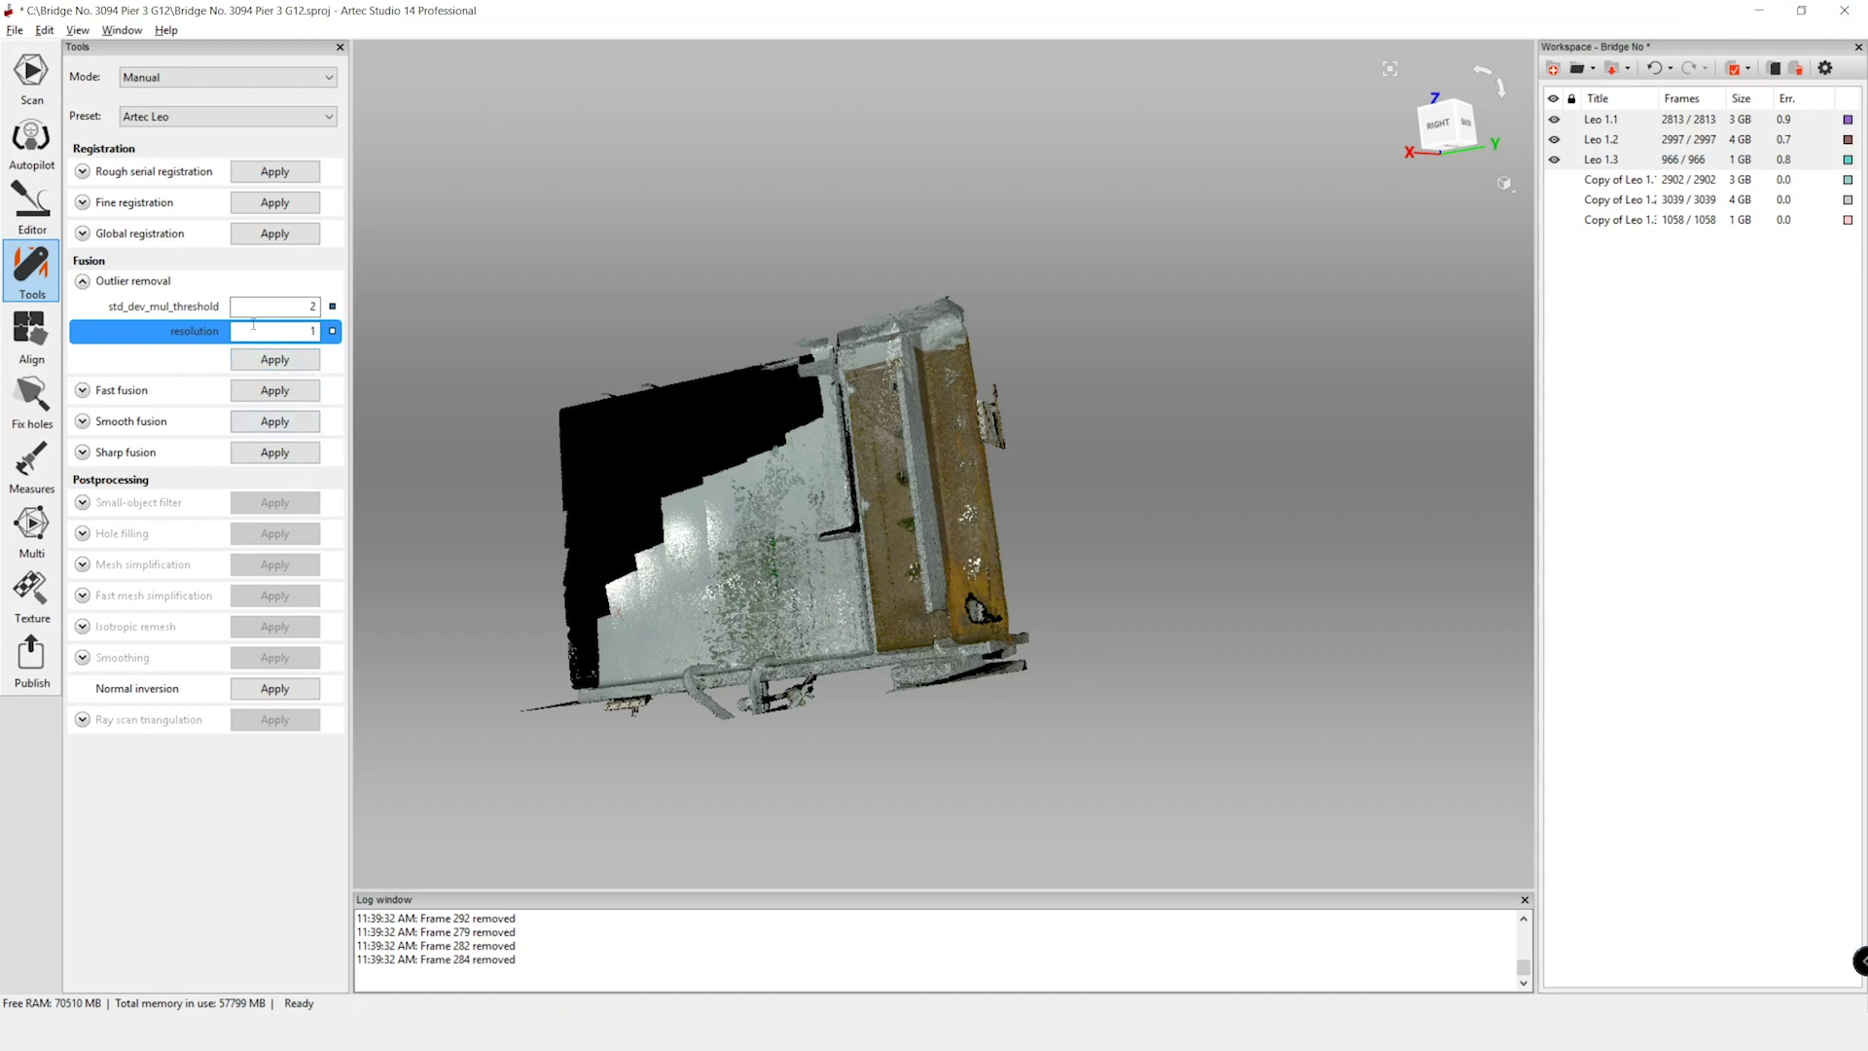
double_click(295, 329)
left_click(273, 359)
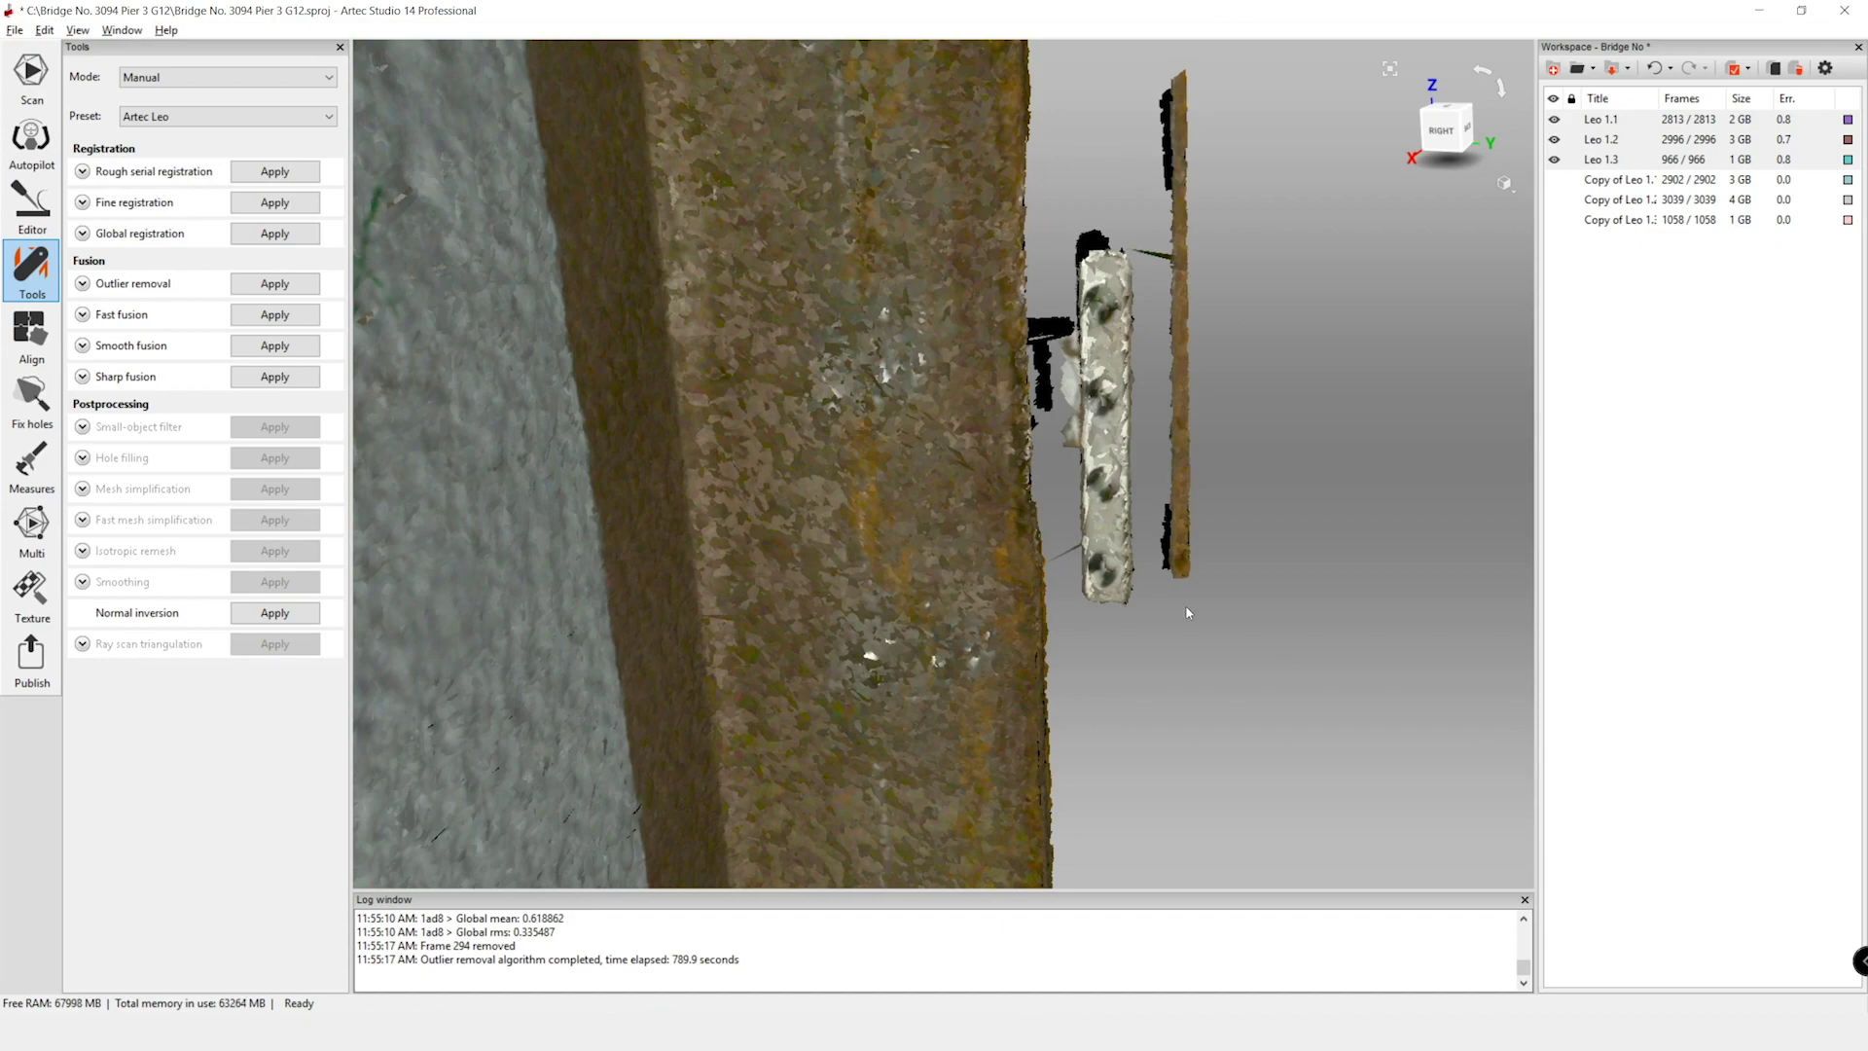
- Erase the thin detached strip standing beside the clamp at the girder's end
left_click(31, 207)
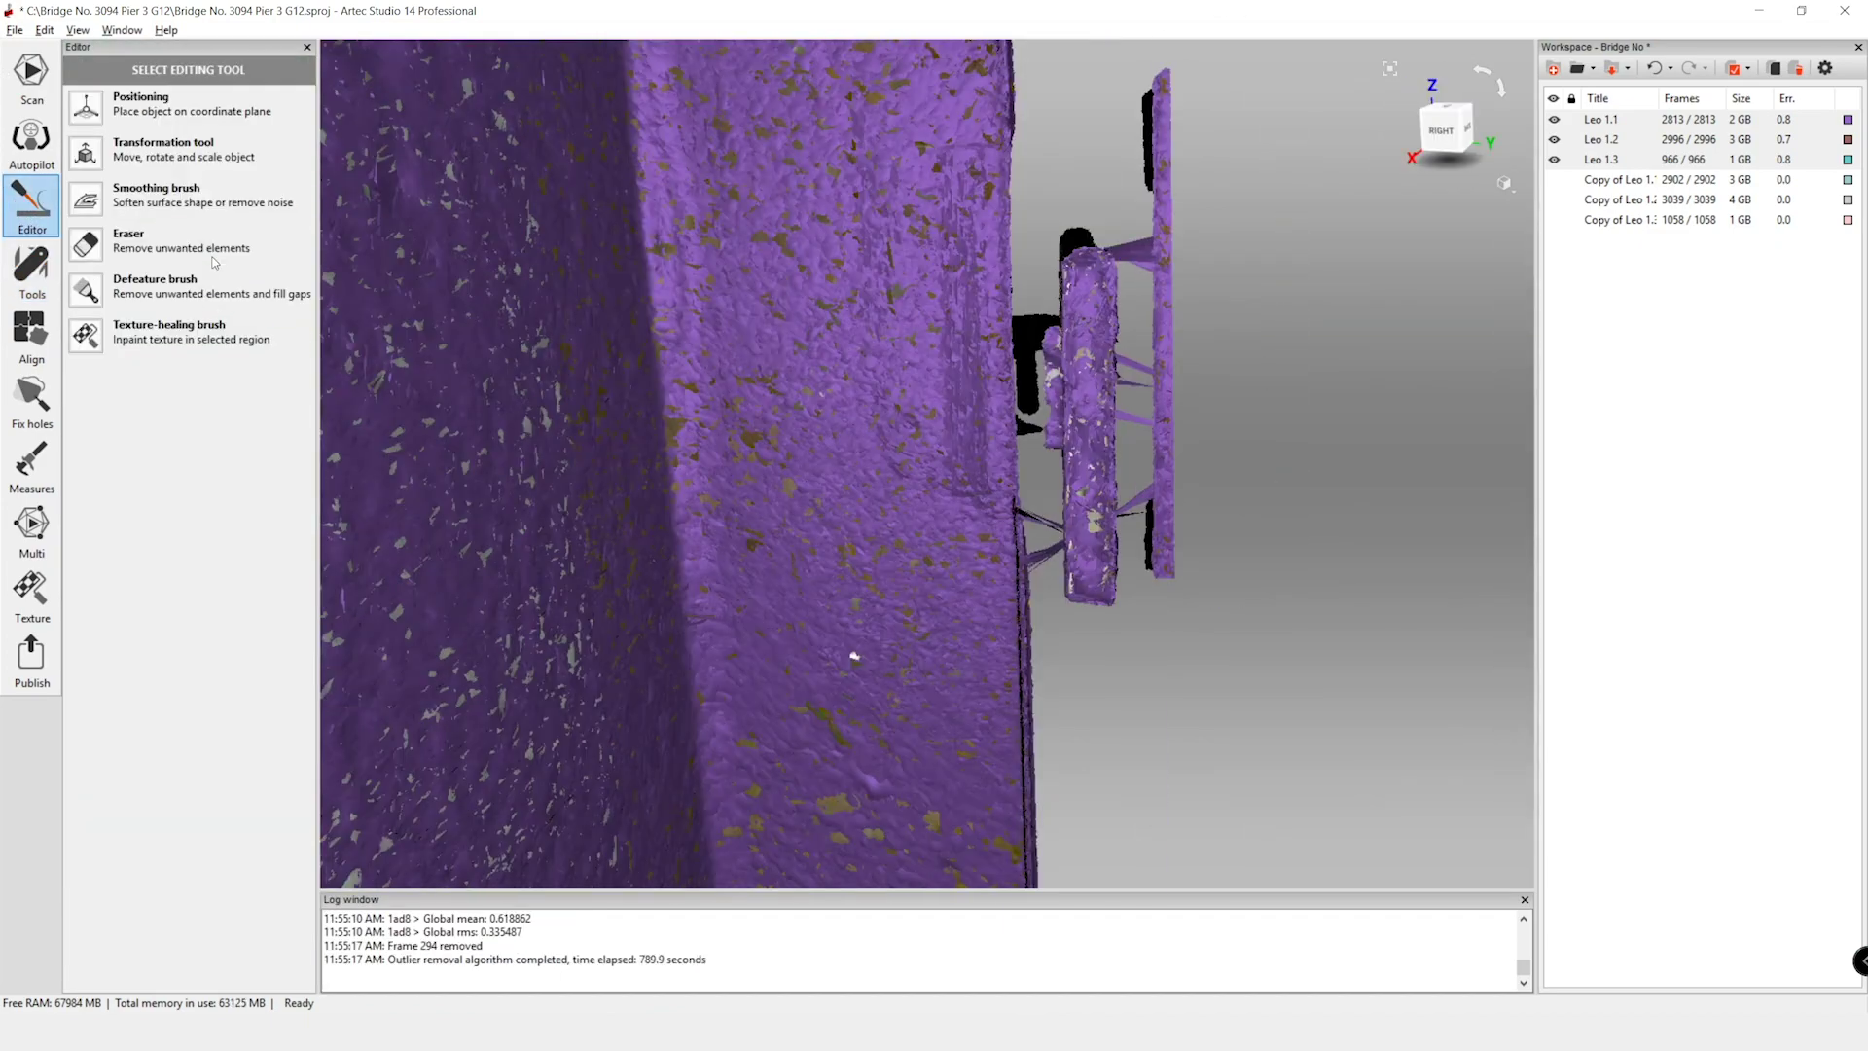
left_click(85, 245)
left_click_drag(1118, 51, 1252, 593, "ctrl")
key("Delete")
left_click_drag(1051, 580, 1038, 477, "ctrl")
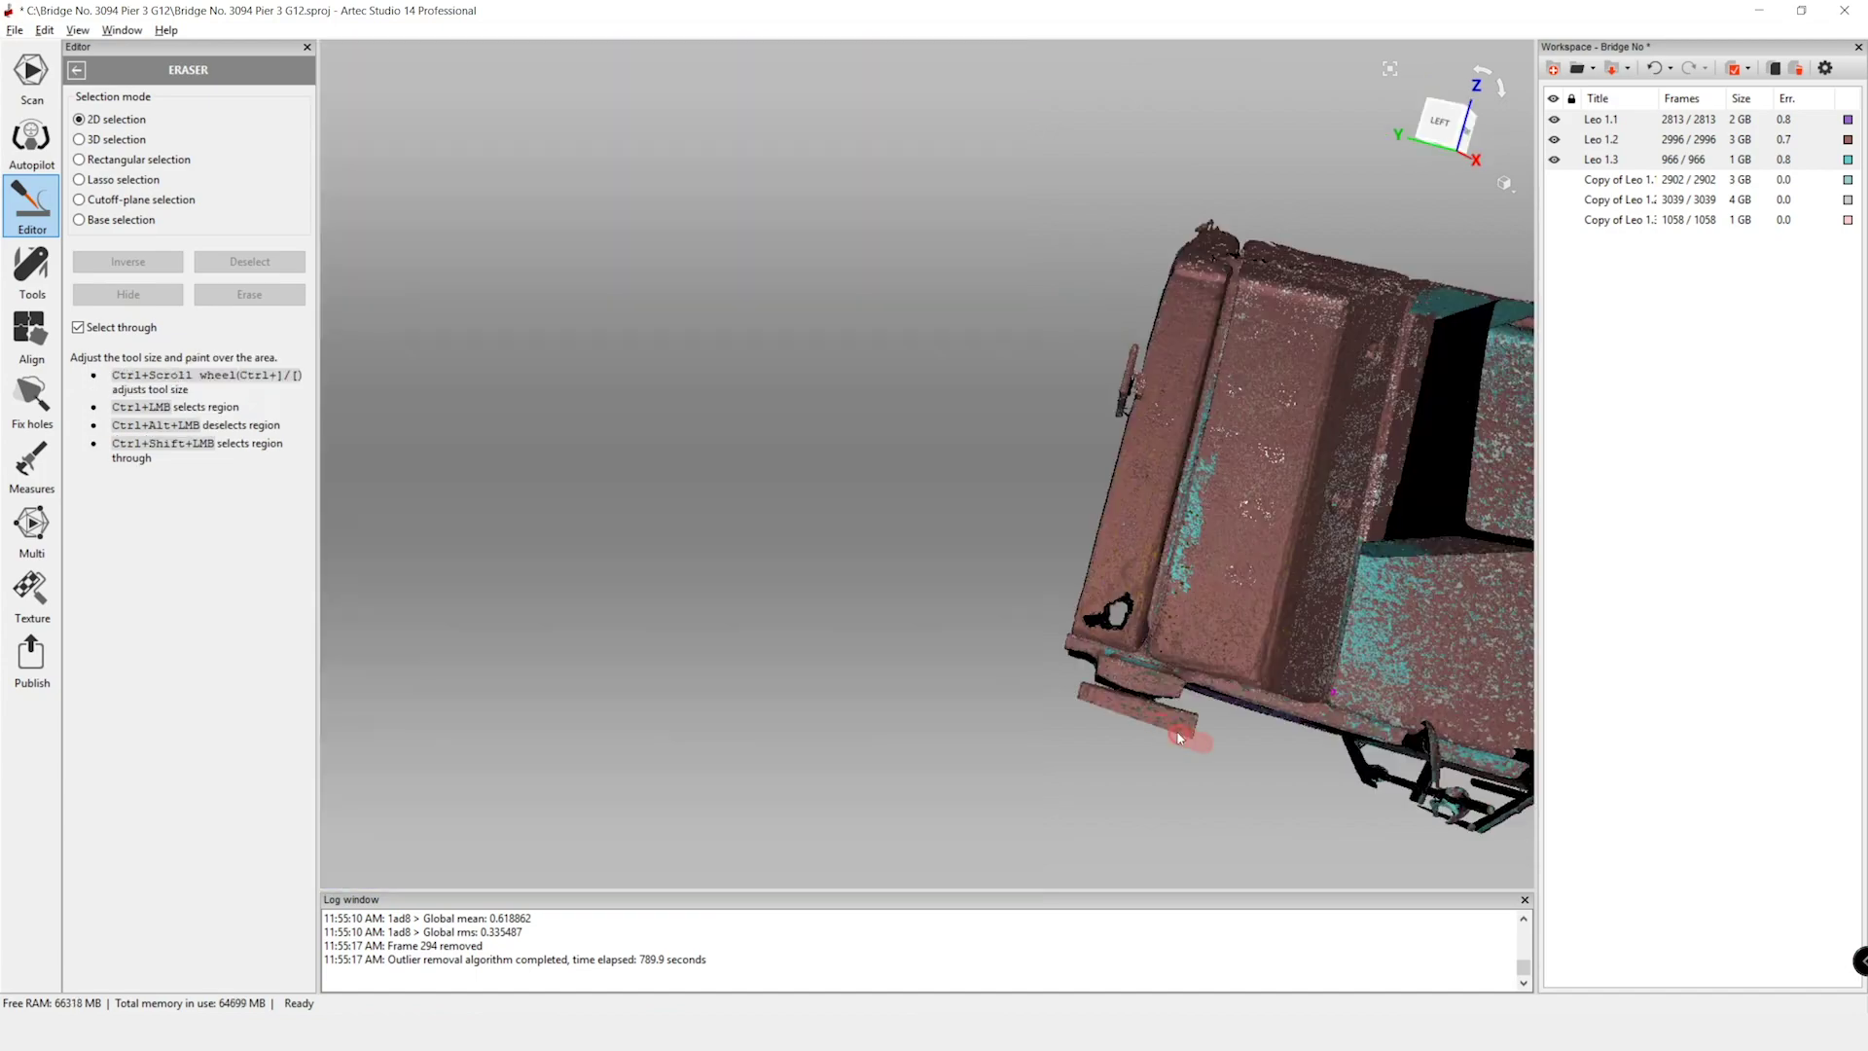
- Erase the clamp hardware hanging beneath the bottom flange and the end of the lower bearing plate using 2D selection
left_click_drag(1066, 689, 1170, 712, "ctrl")
scroll(1031, 788, "up", 5)
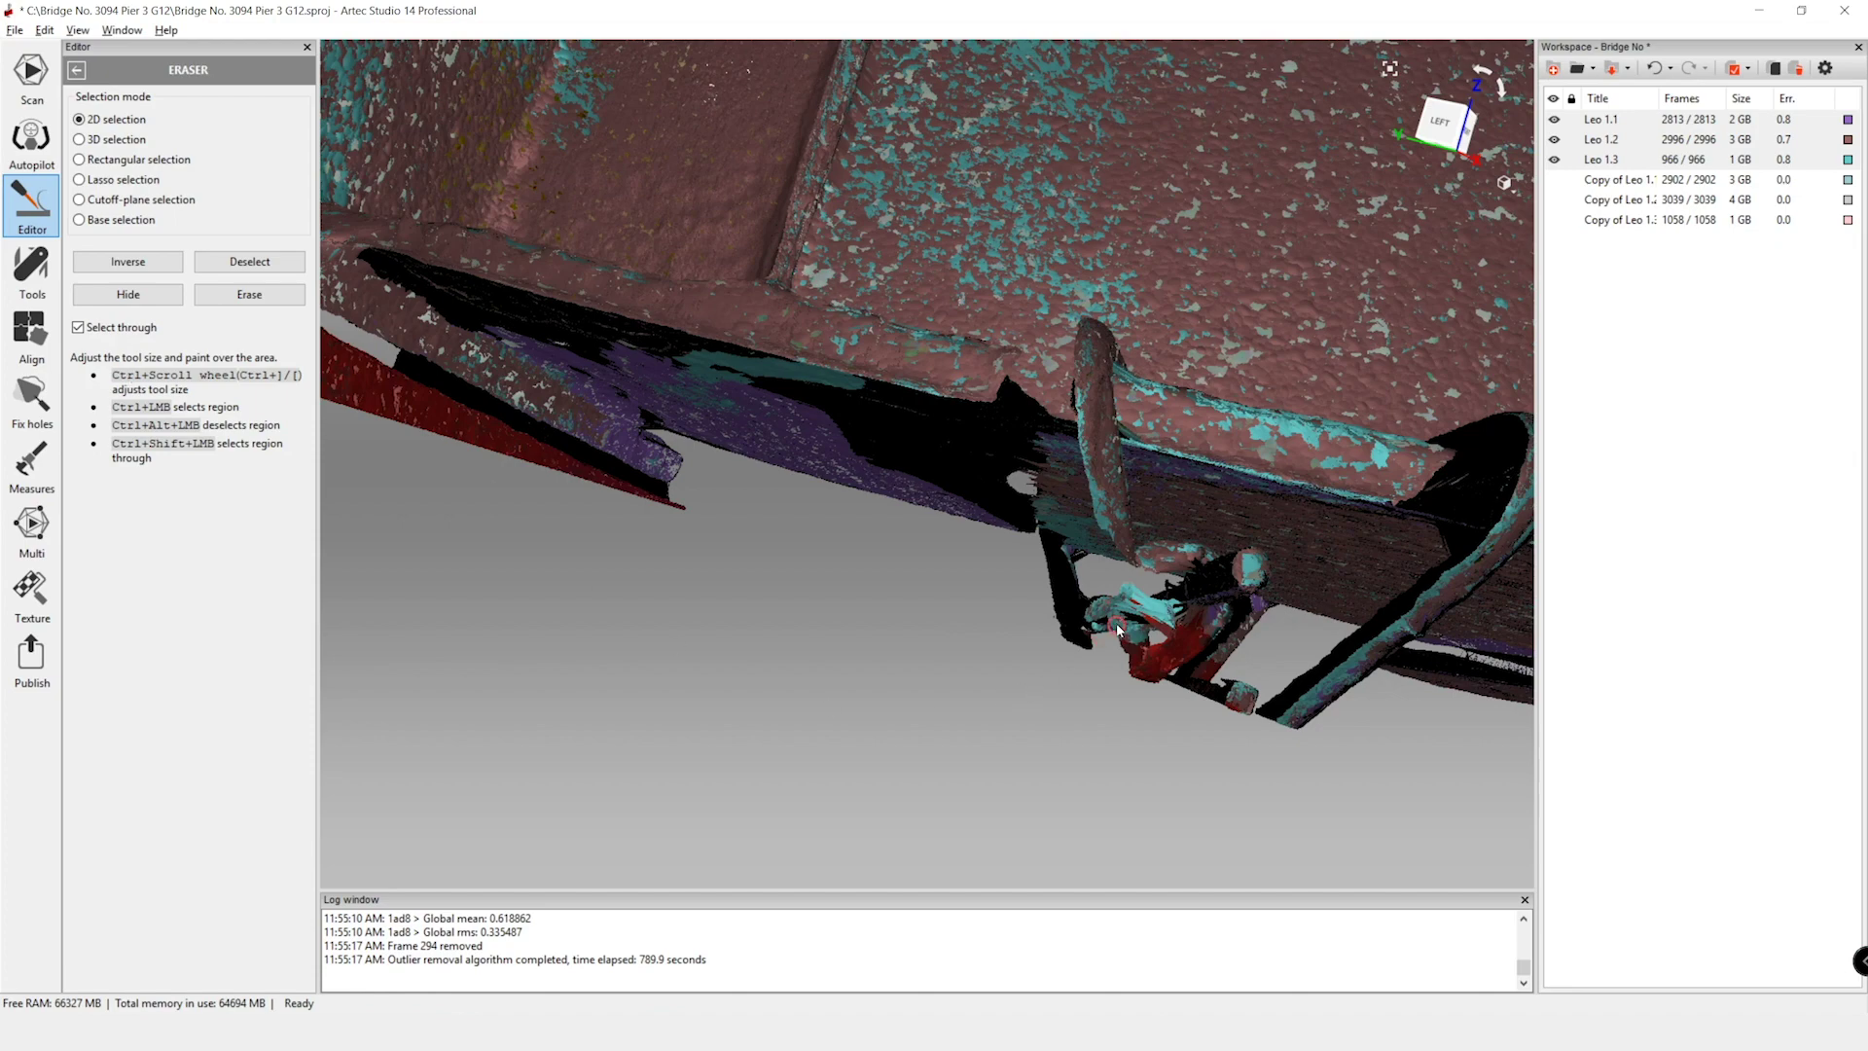
key("Delete")
scroll(1126, 671, "down", 3)
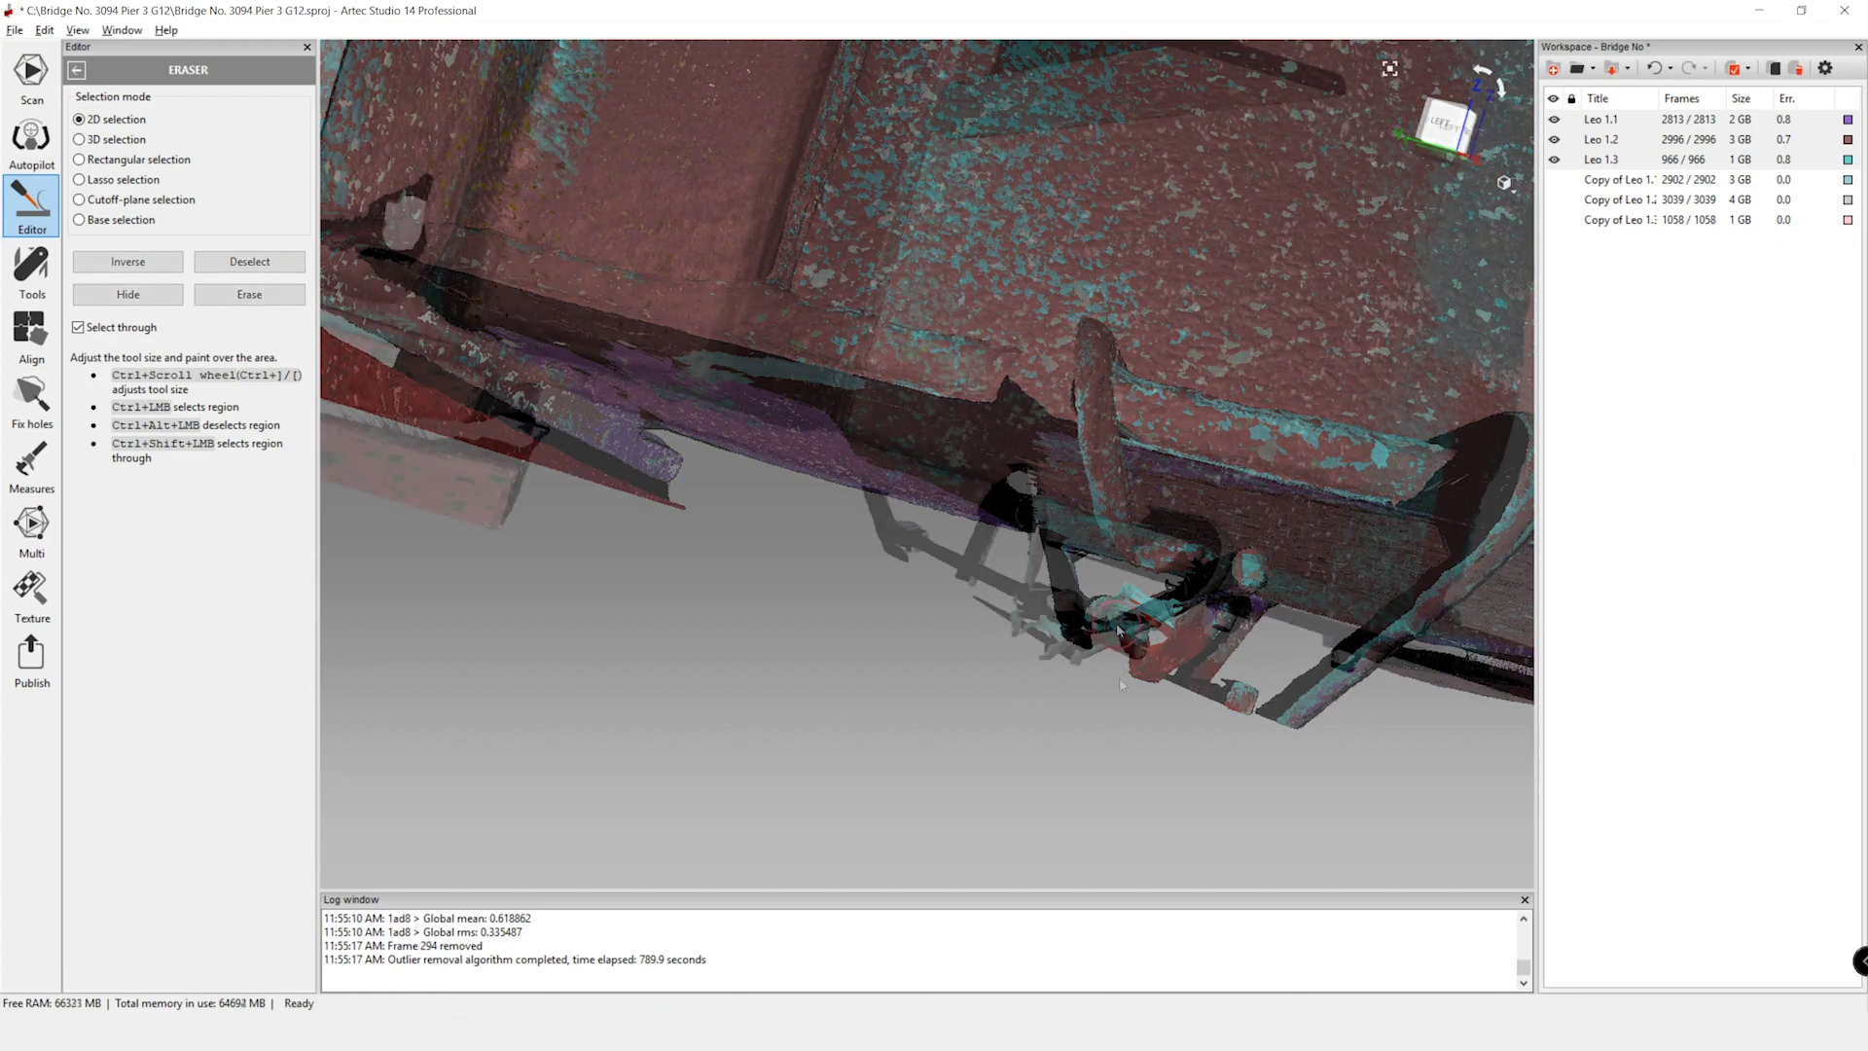
mouse_move(1128, 693)
left_mouse_down("ctrl")
mouse_move(1070, 630)
mouse_move(897, 558)
left_mouse_up("ctrl")
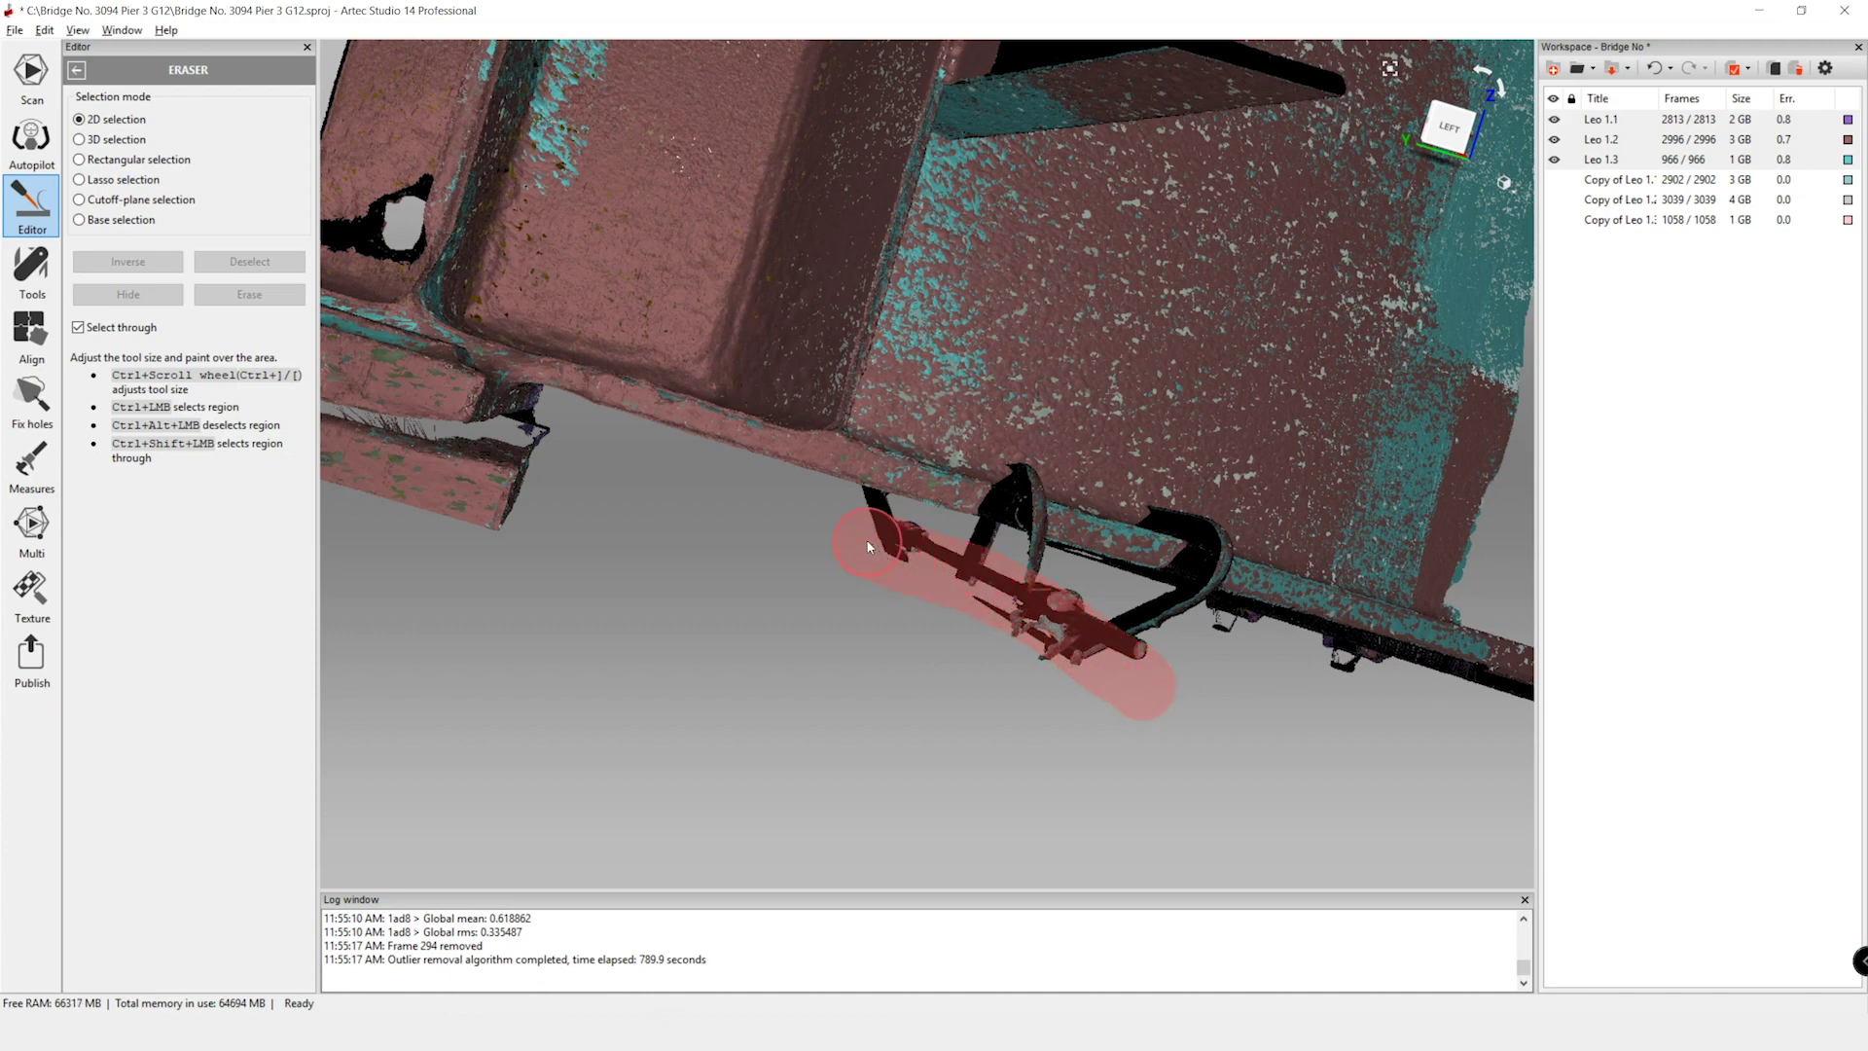
left_click_drag(861, 538, 862, 538, "ctrl")
mouse_move(516, 438)
left_mouse_down("ctrl")
mouse_move(475, 477)
mouse_move(526, 540)
left_mouse_up("ctrl")
left_click(251, 294)
- Erase the rest of the lower bearing-plate strip, plus the ragged fragment and loose strip on the girder's underside
left_click_drag(486, 603, 903, 649)
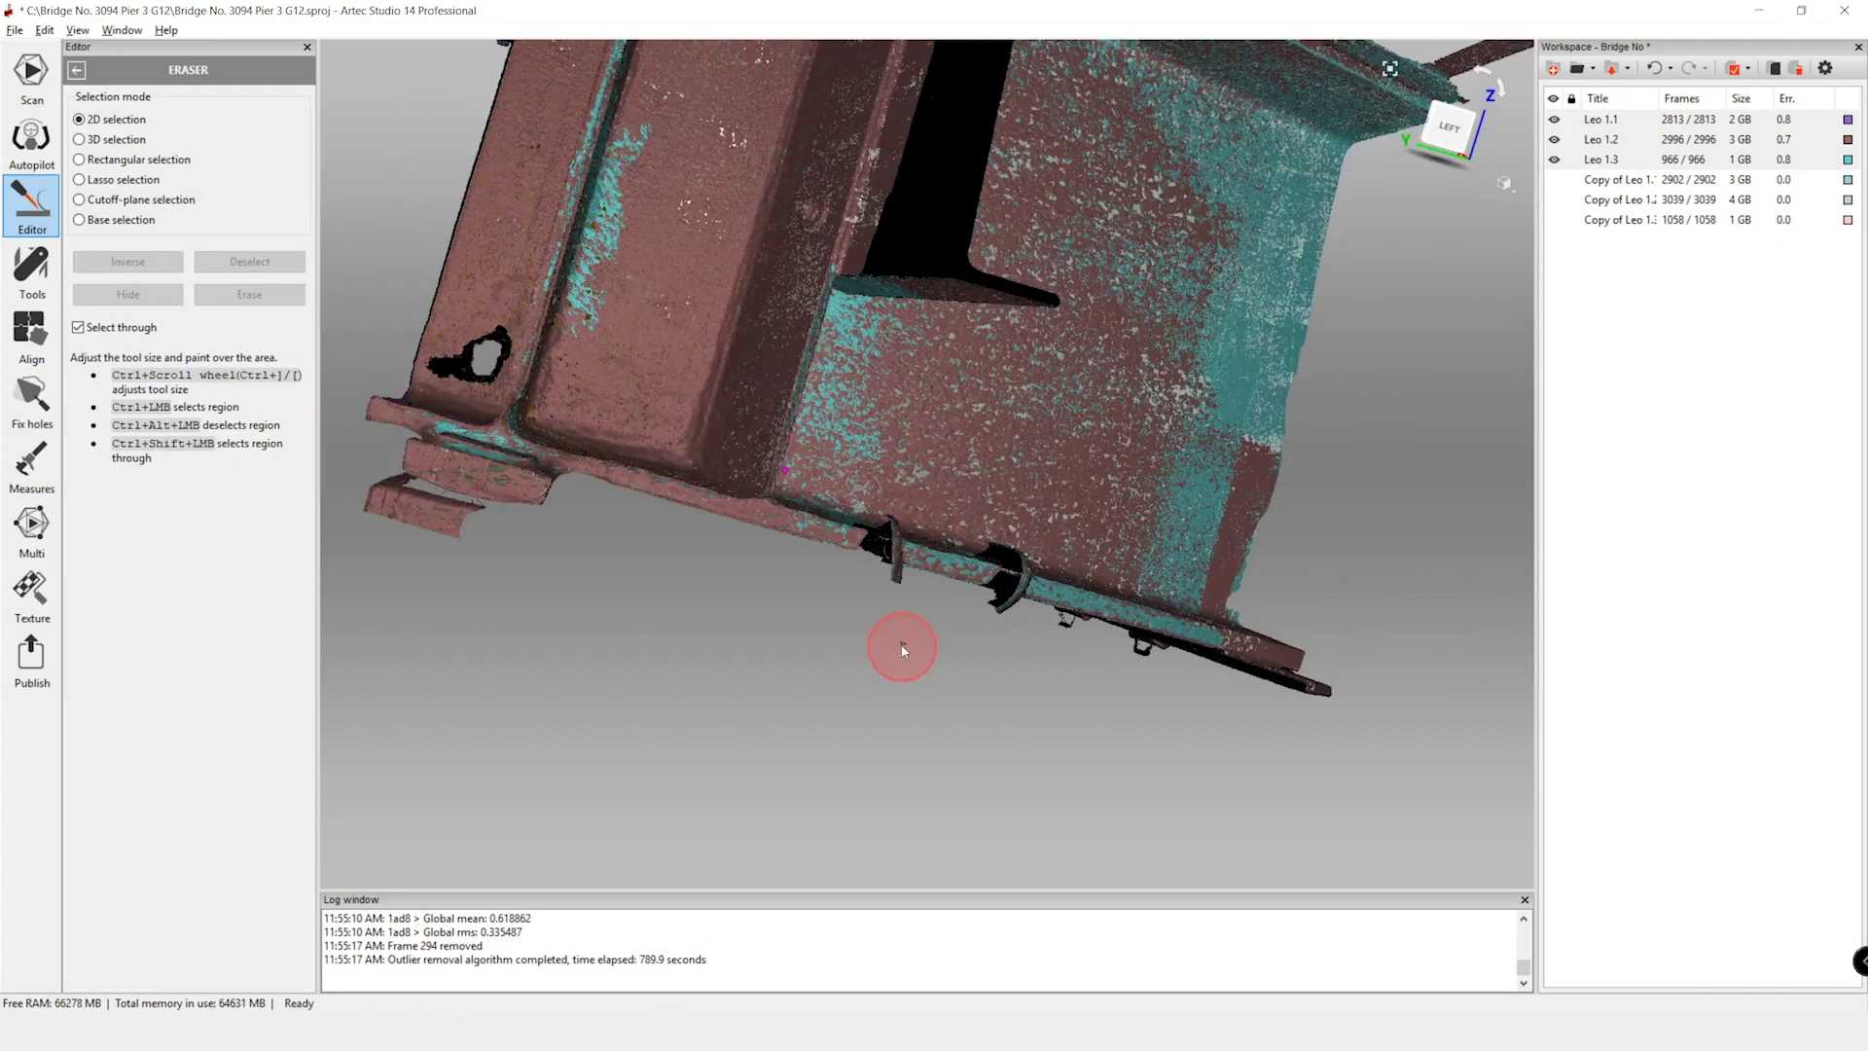
left_click_drag(422, 521, 484, 517, "ctrl")
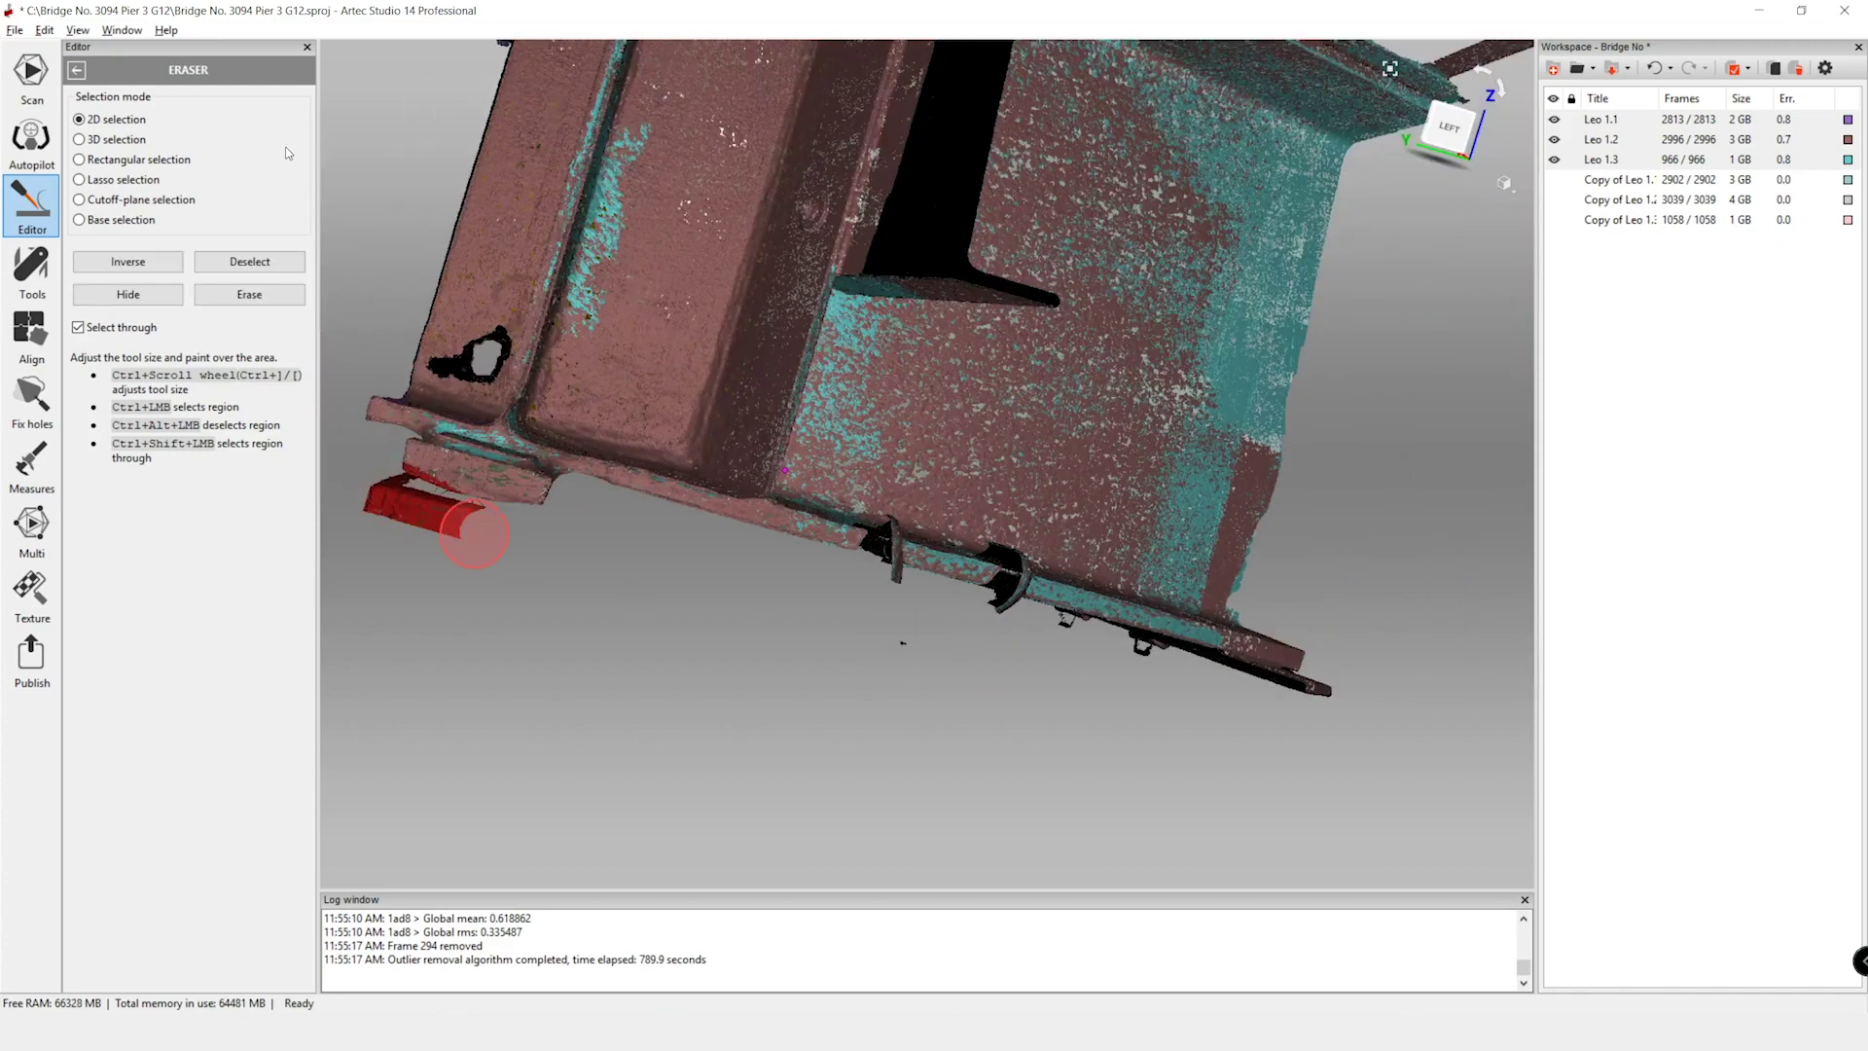
left_click(249, 294)
scroll(708, 646, "down", 5)
mouse_move(708, 646)
left_mouse_down()
mouse_move(942, 611)
mouse_move(637, 571)
mouse_move(598, 283)
mouse_move(656, 506)
left_mouse_up()
scroll(637, 571, "up", 8)
left_click_drag(742, 779, 700, 713, "ctrl")
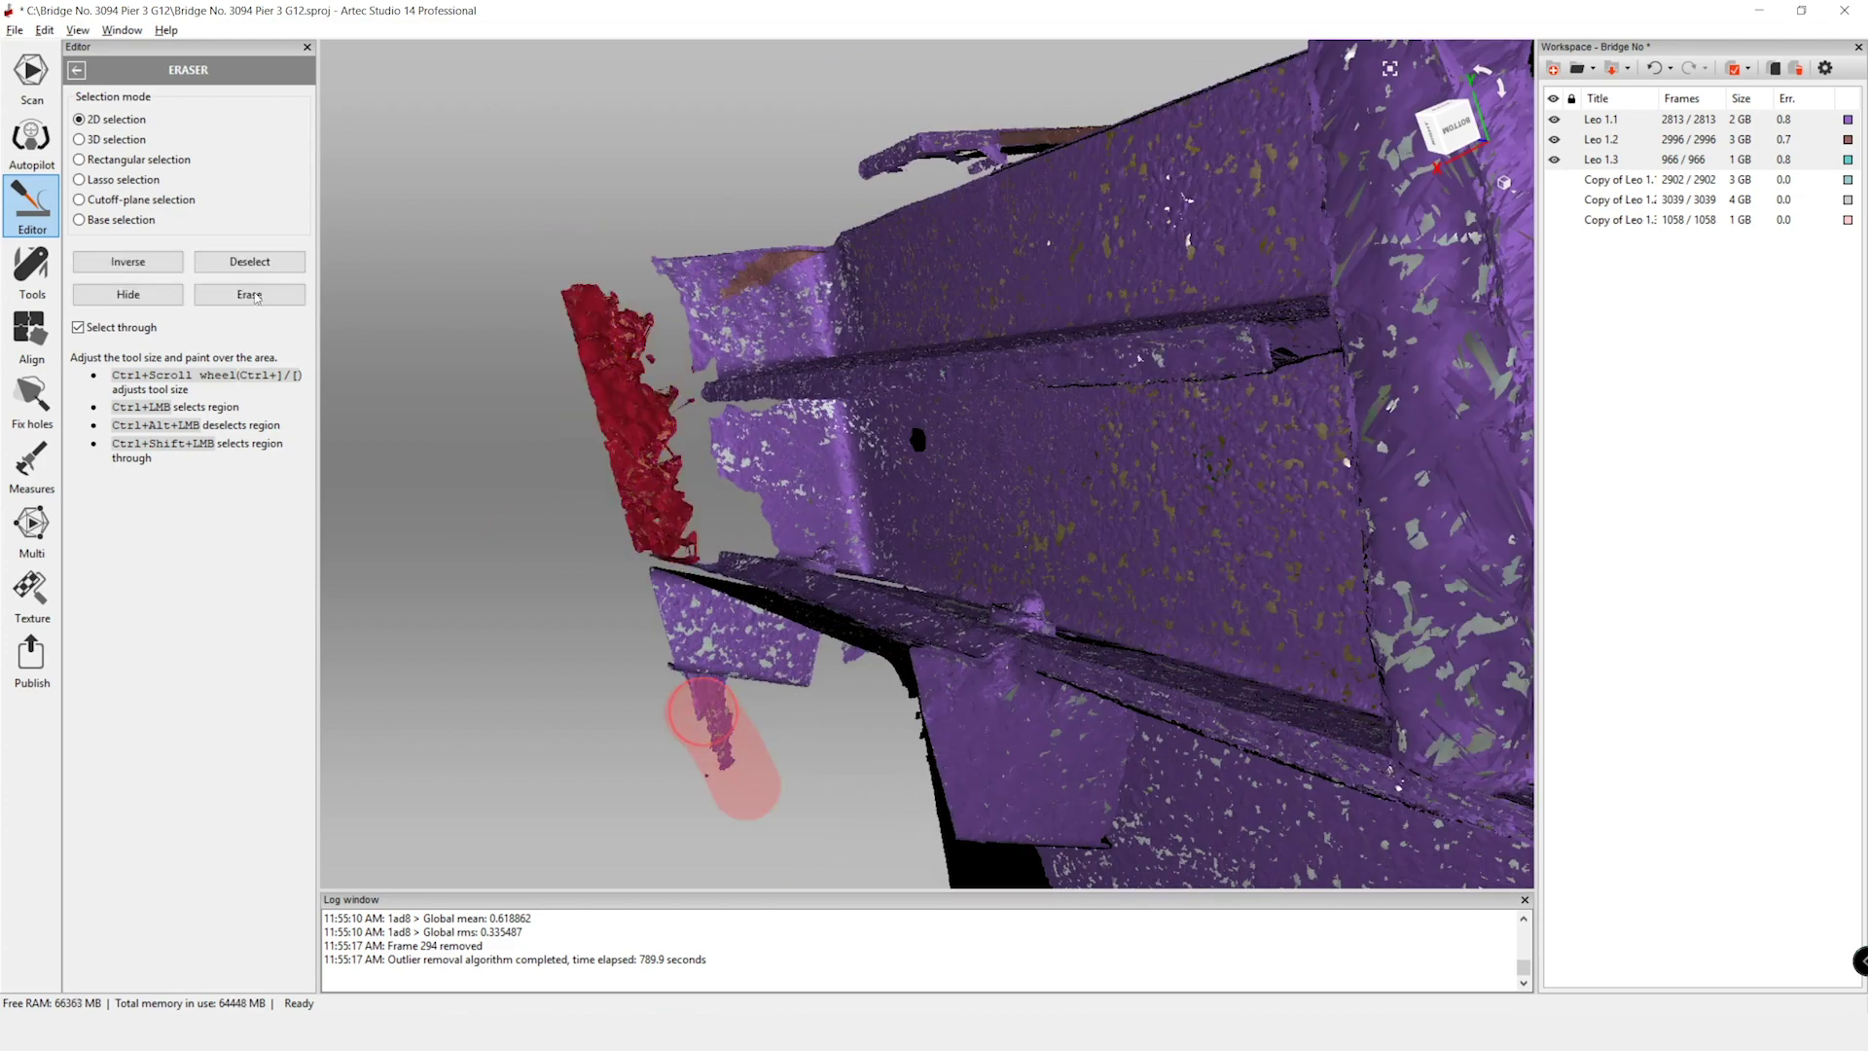
left_click(250, 294)
- Erase the protruding strip and the adjoining overhanging surface at the bearing end's underside, and leave the Eraser
scroll(936, 461, "down", 5)
mouse_move(1000, 406)
left_mouse_down()
mouse_move(1018, 442)
mouse_move(1041, 346)
mouse_move(776, 646)
mouse_move(761, 469)
mouse_move(787, 400)
left_mouse_up()
scroll(761, 468, "up", 6)
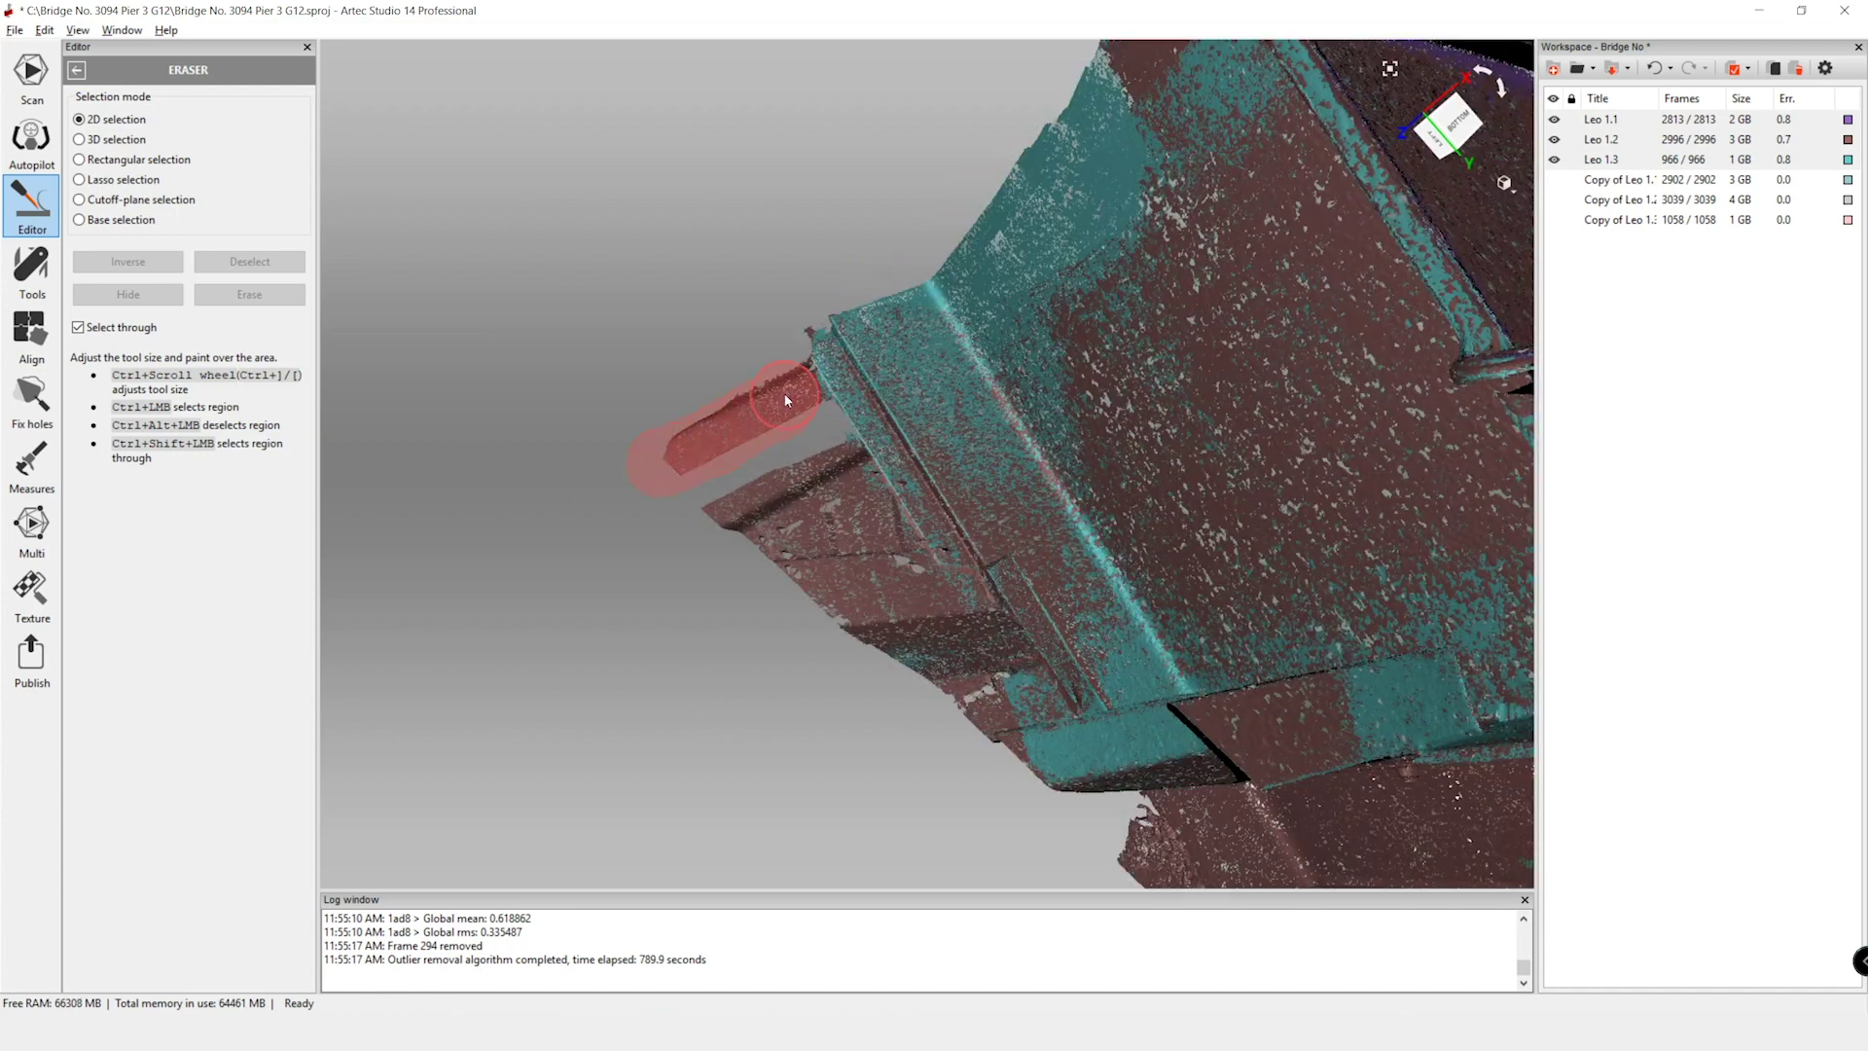
mouse_move(704, 511)
left_mouse_down("ctrl")
mouse_move(824, 473)
mouse_move(875, 587)
left_mouse_up("ctrl")
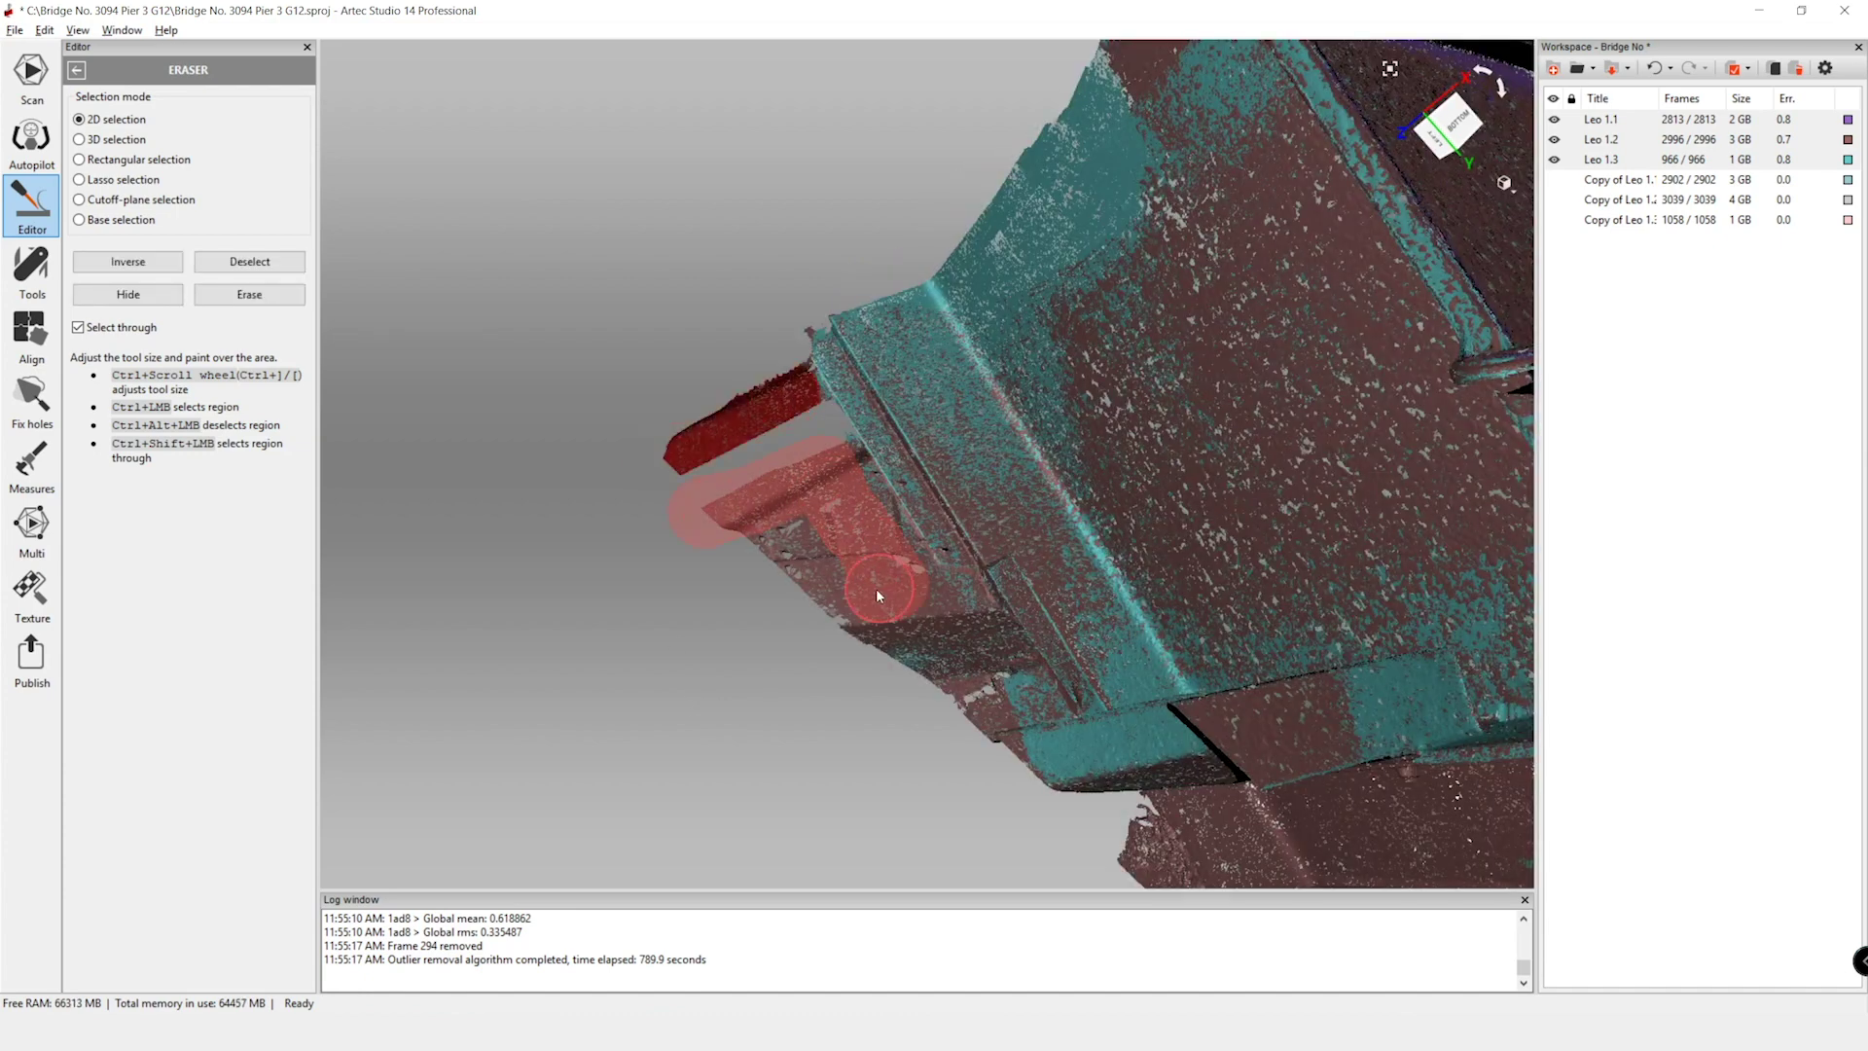
left_click(249, 294)
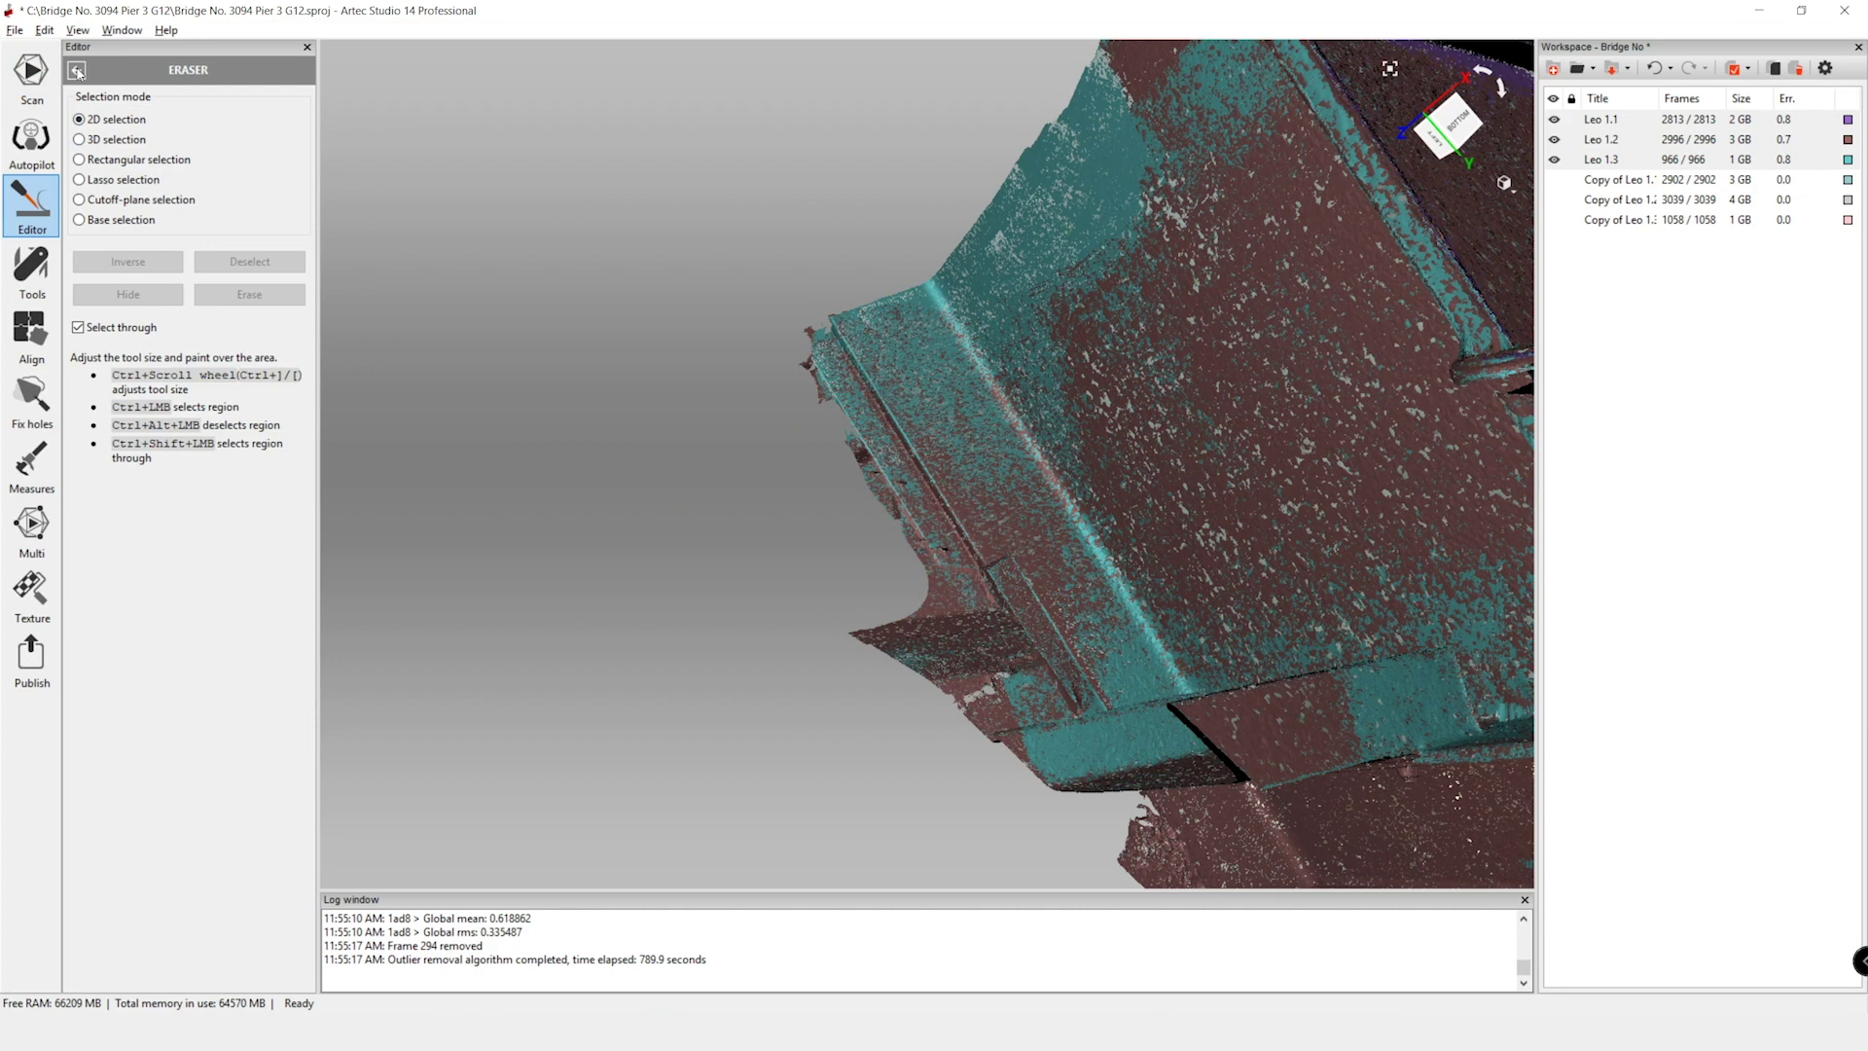
left_click(77, 70)
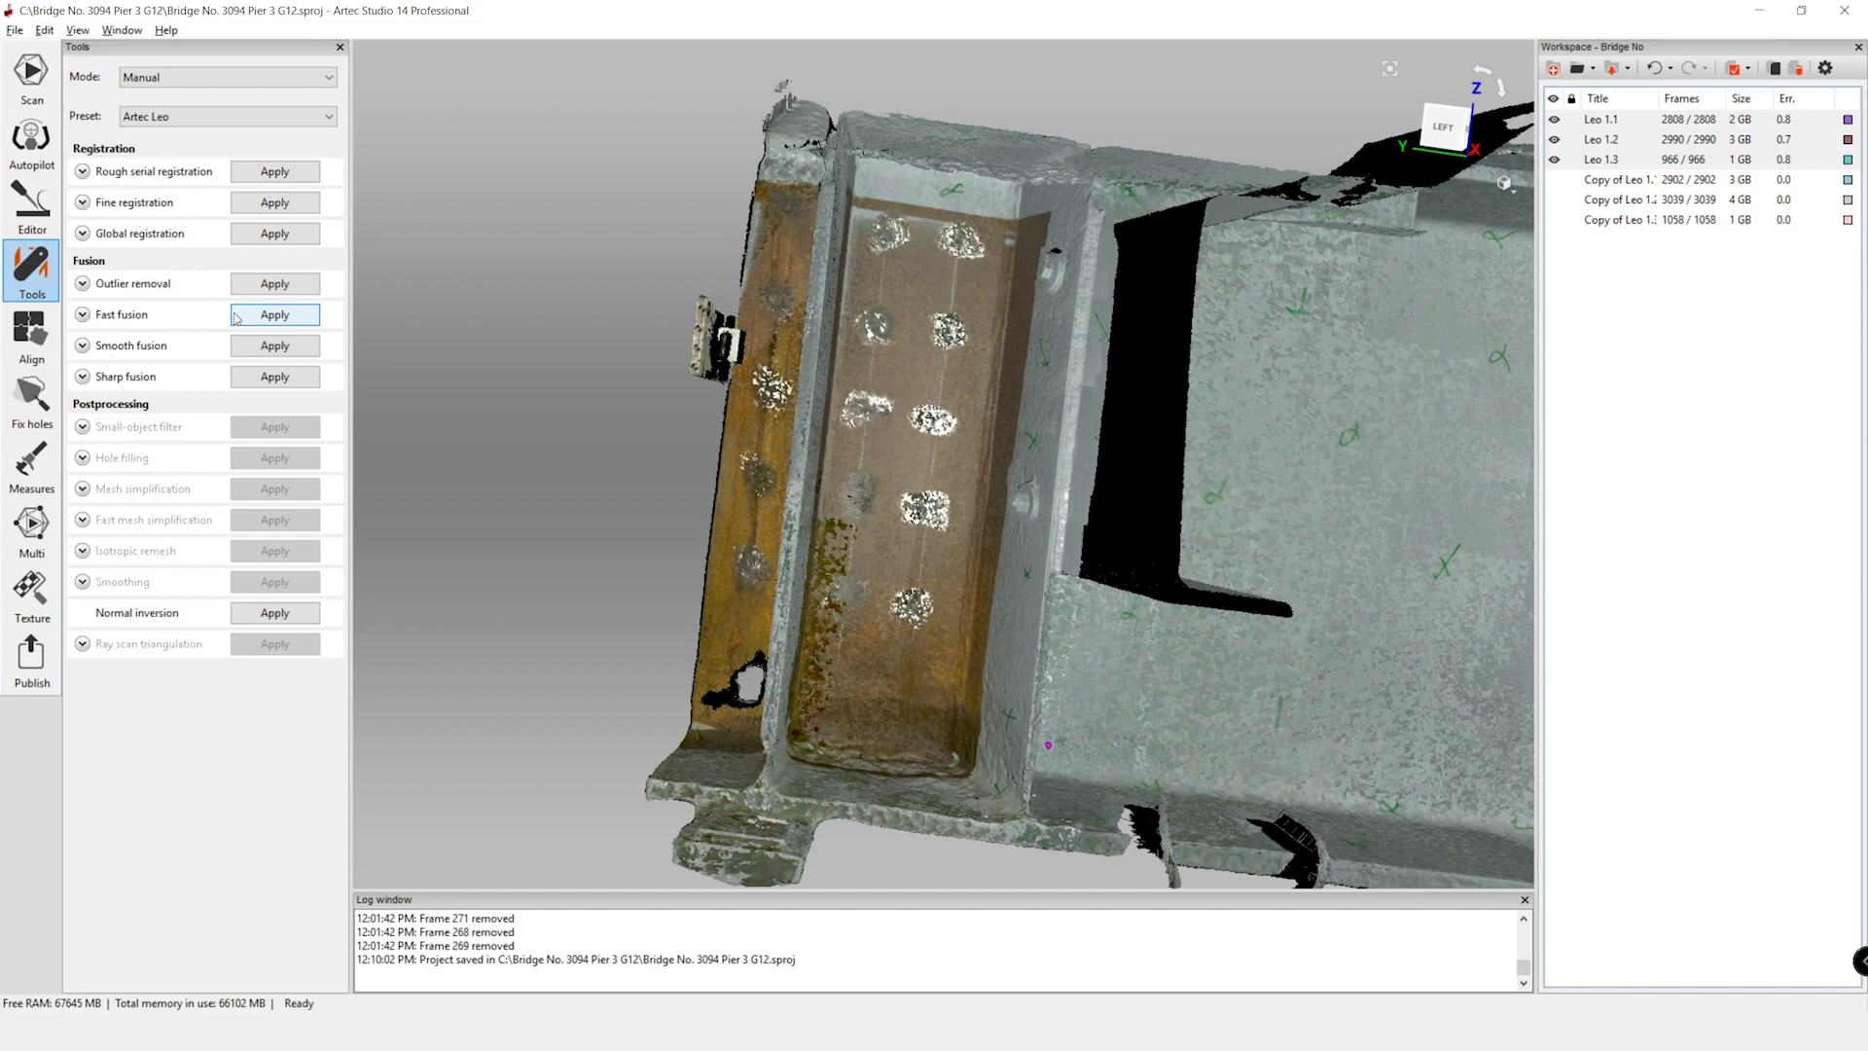
- Run Fast fusion on scans Leo 1.1, Leo 1.2 and Leo 1.3 with the resolution set to 0.5
left_click(82, 314)
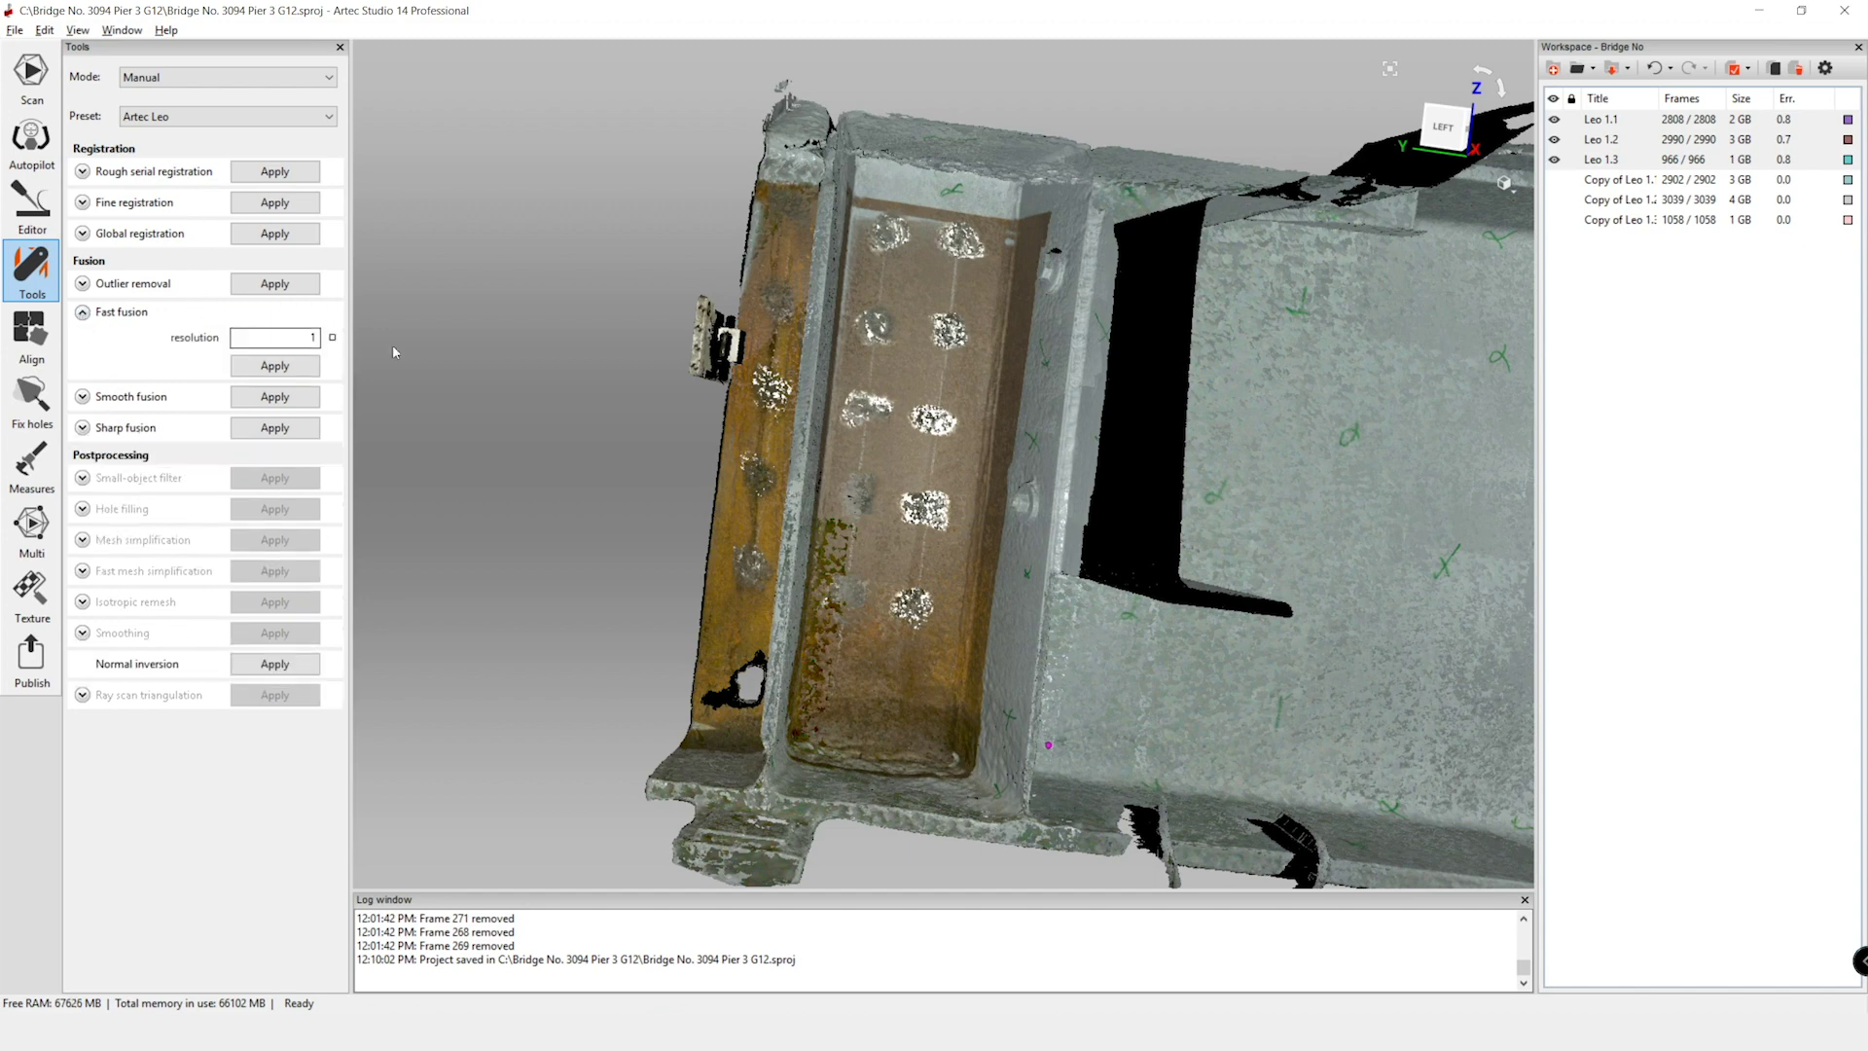
left_click(279, 337)
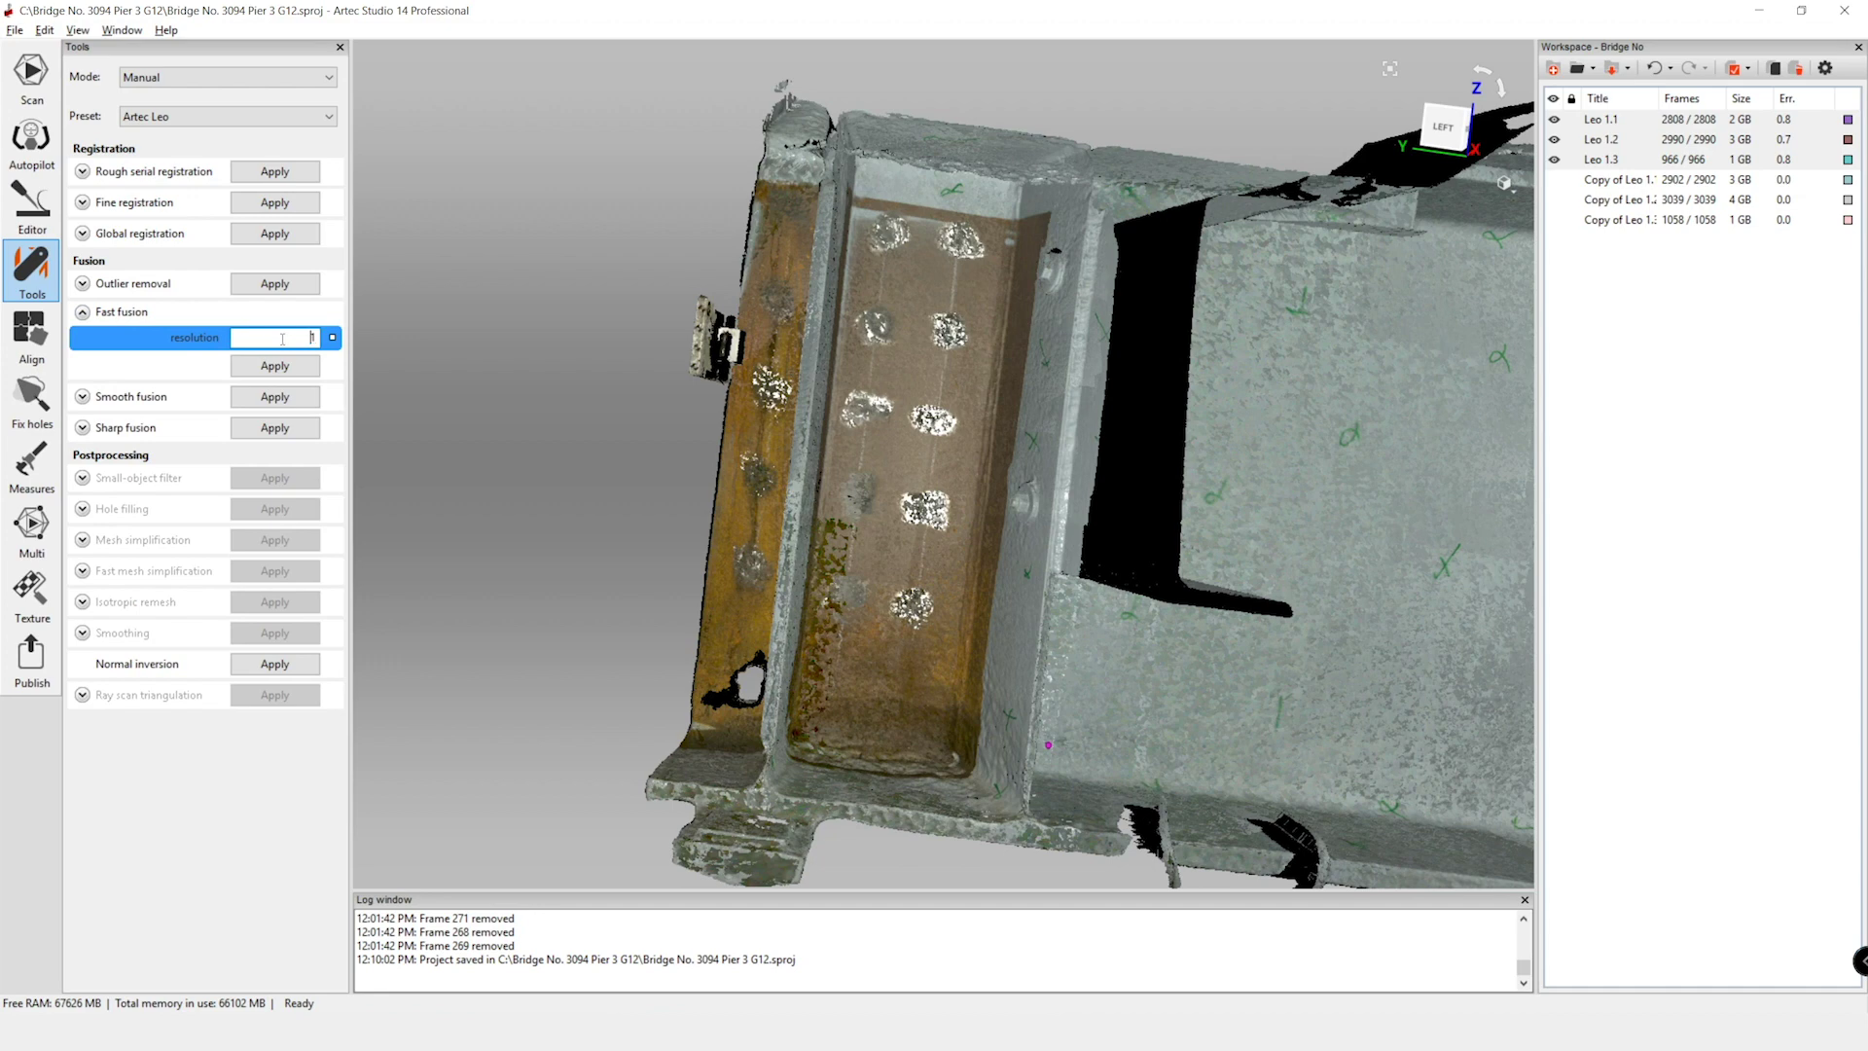
double_click(312, 338)
left_click(83, 283)
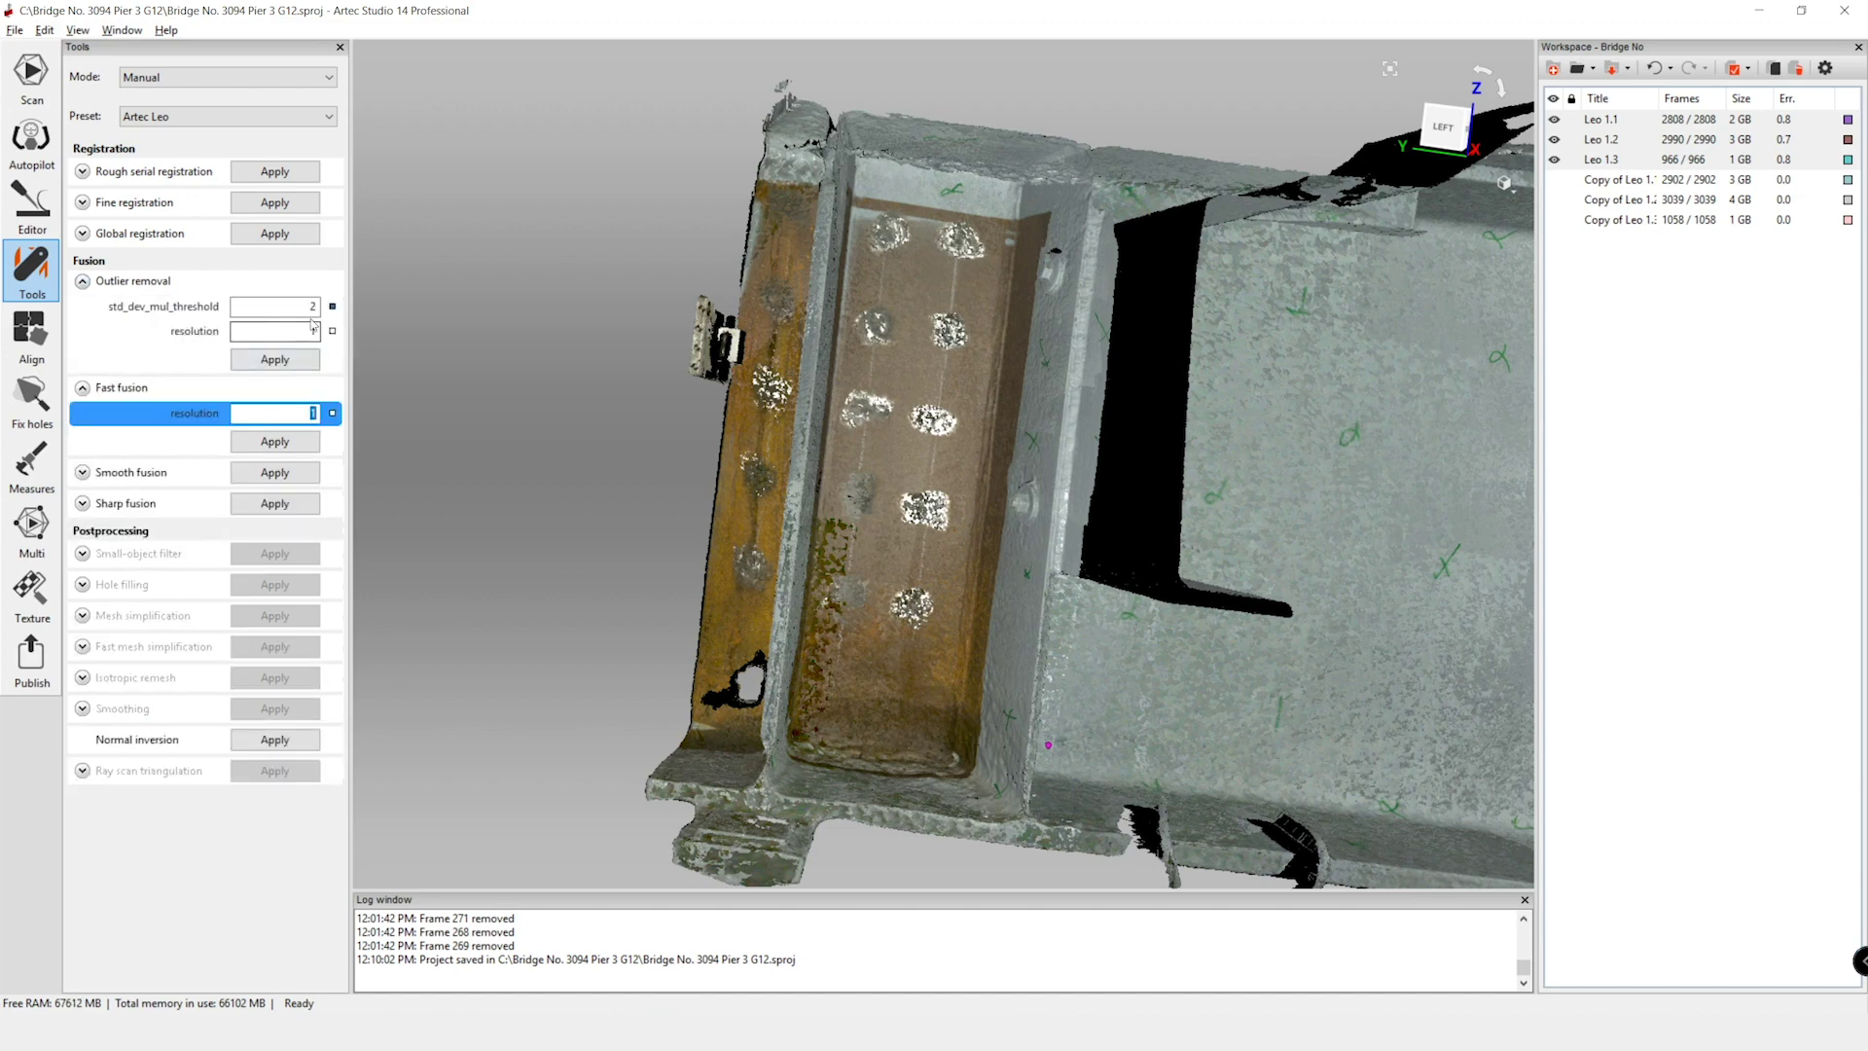
left_click(83, 283)
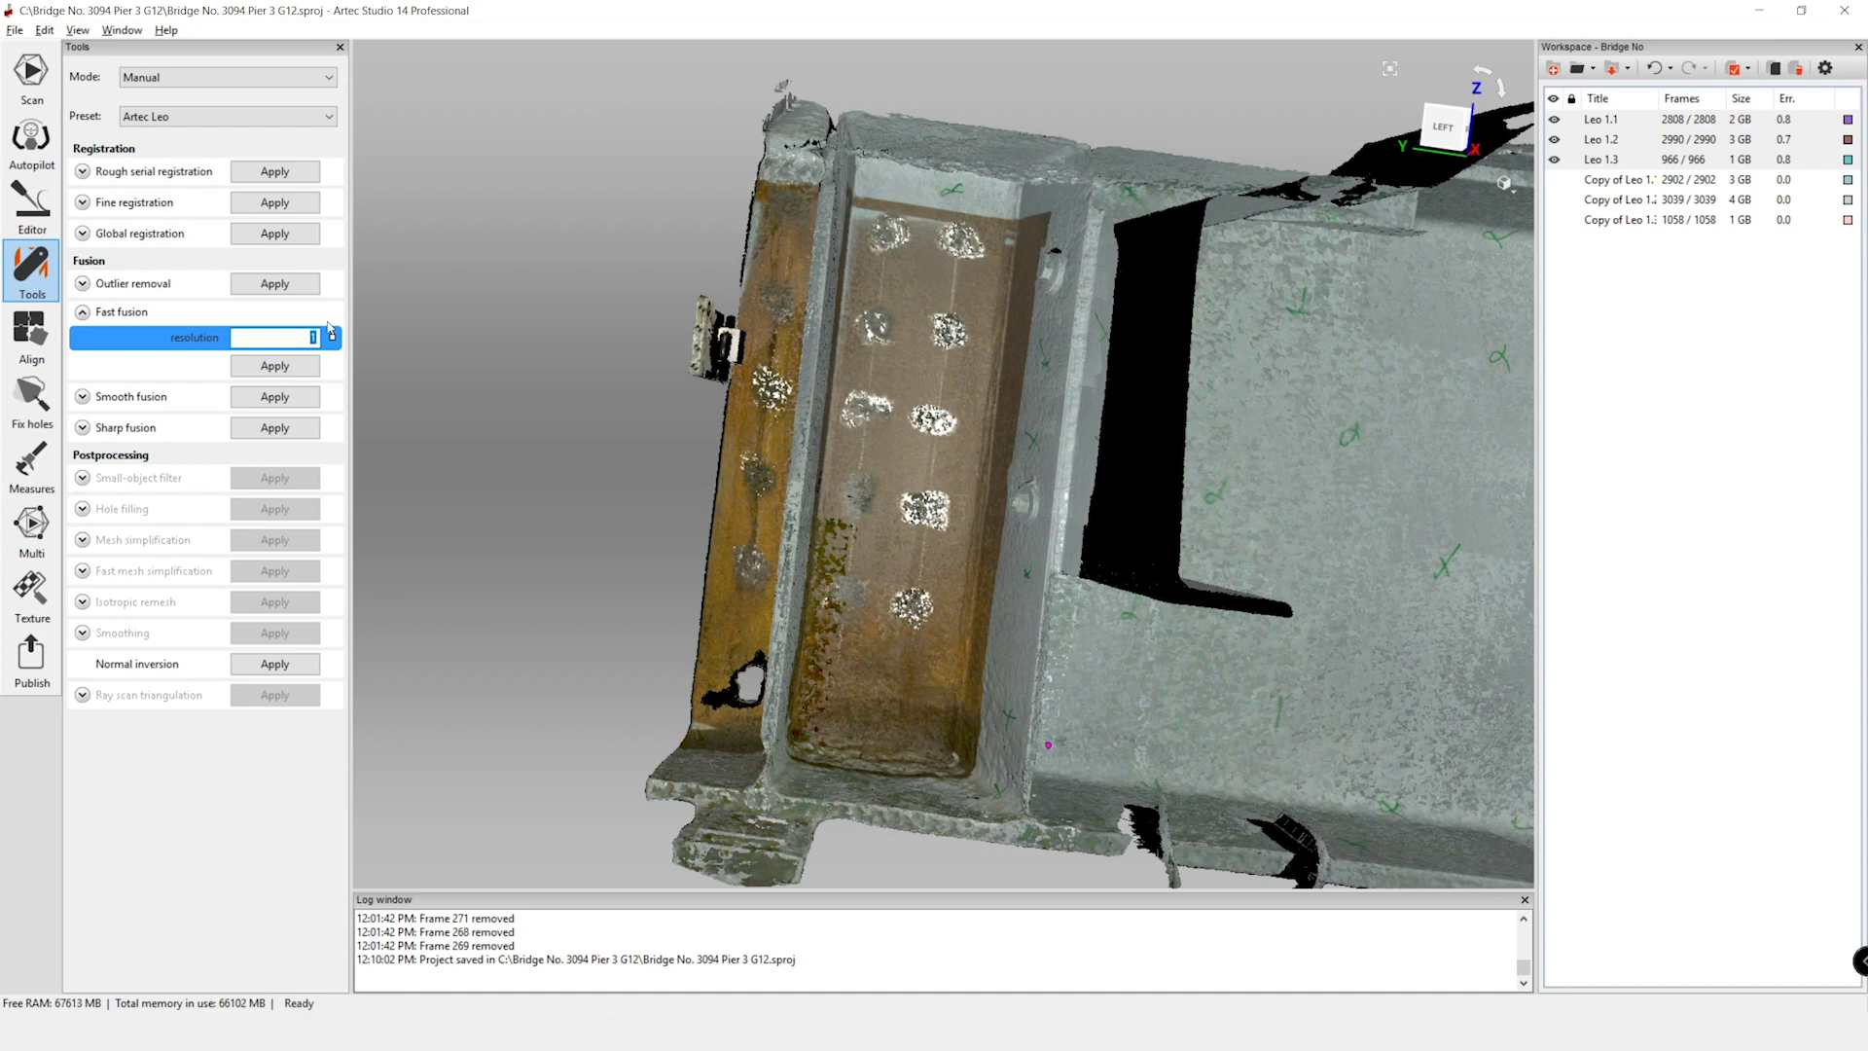
key("BackSpace")
type(".5")
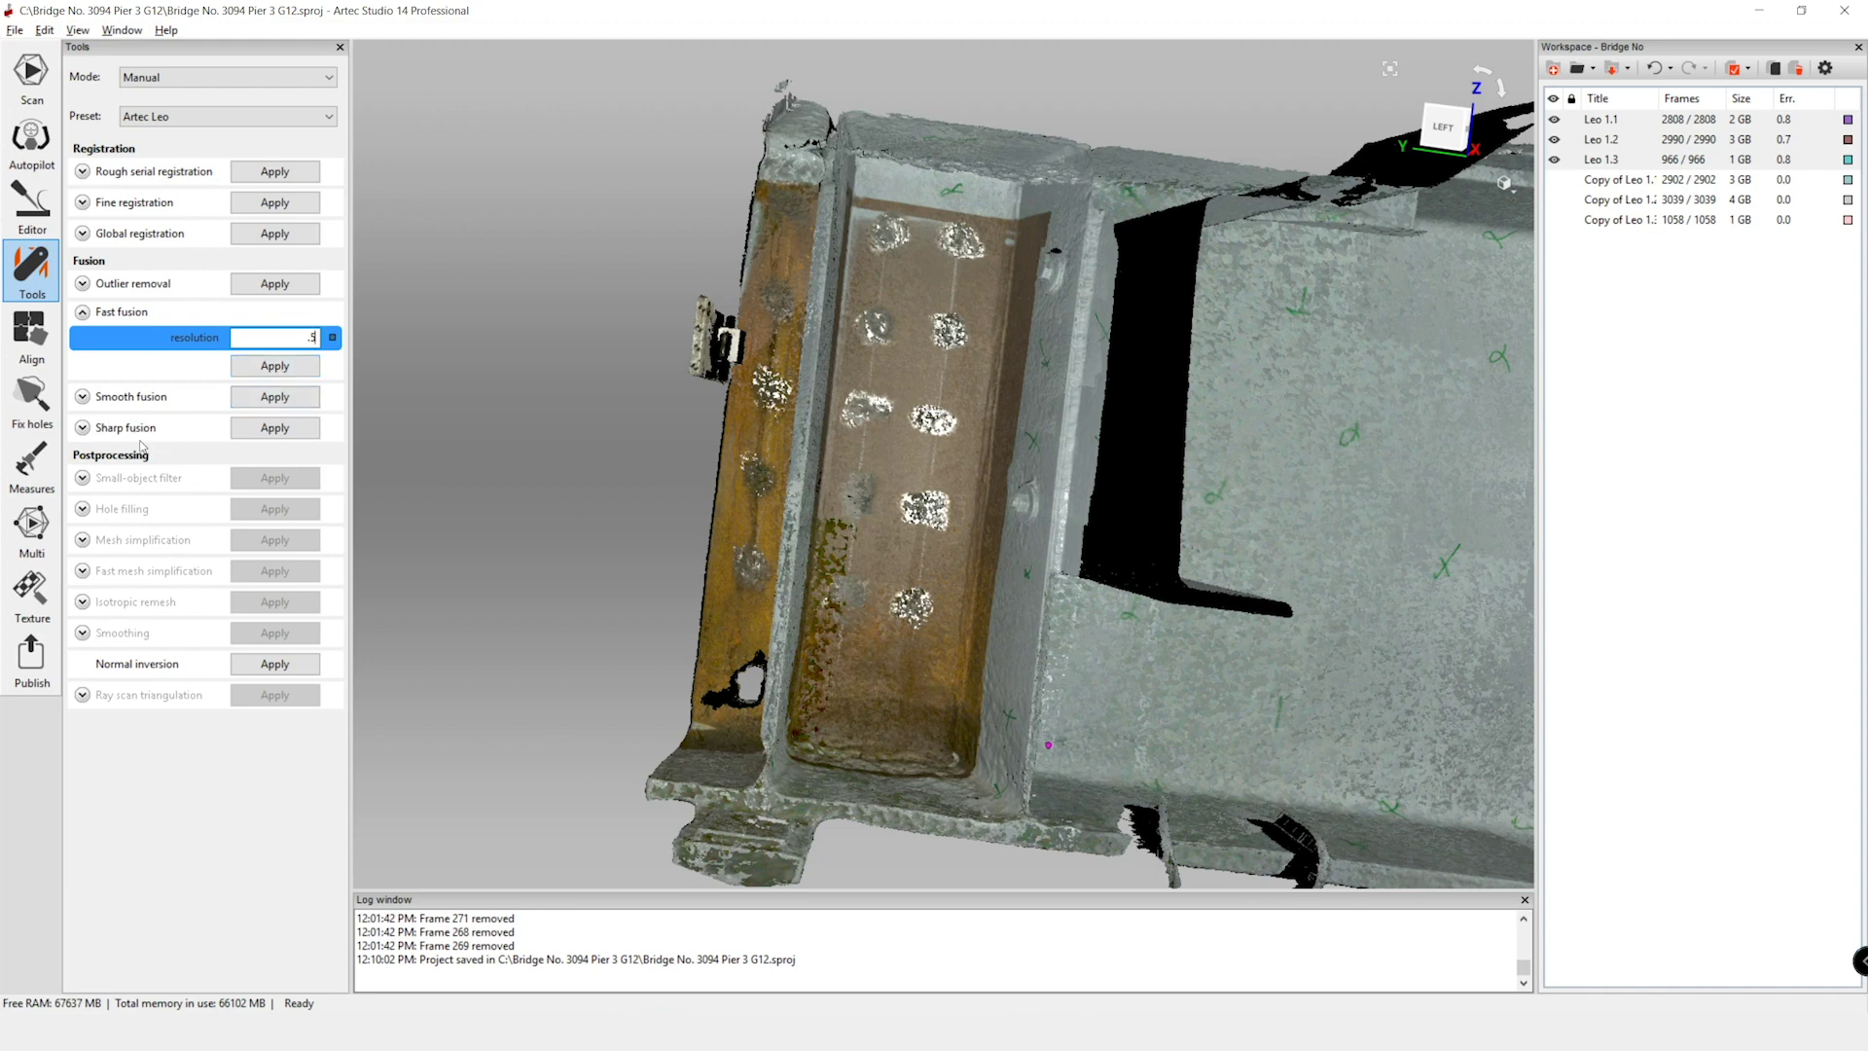
left_click(277, 366)
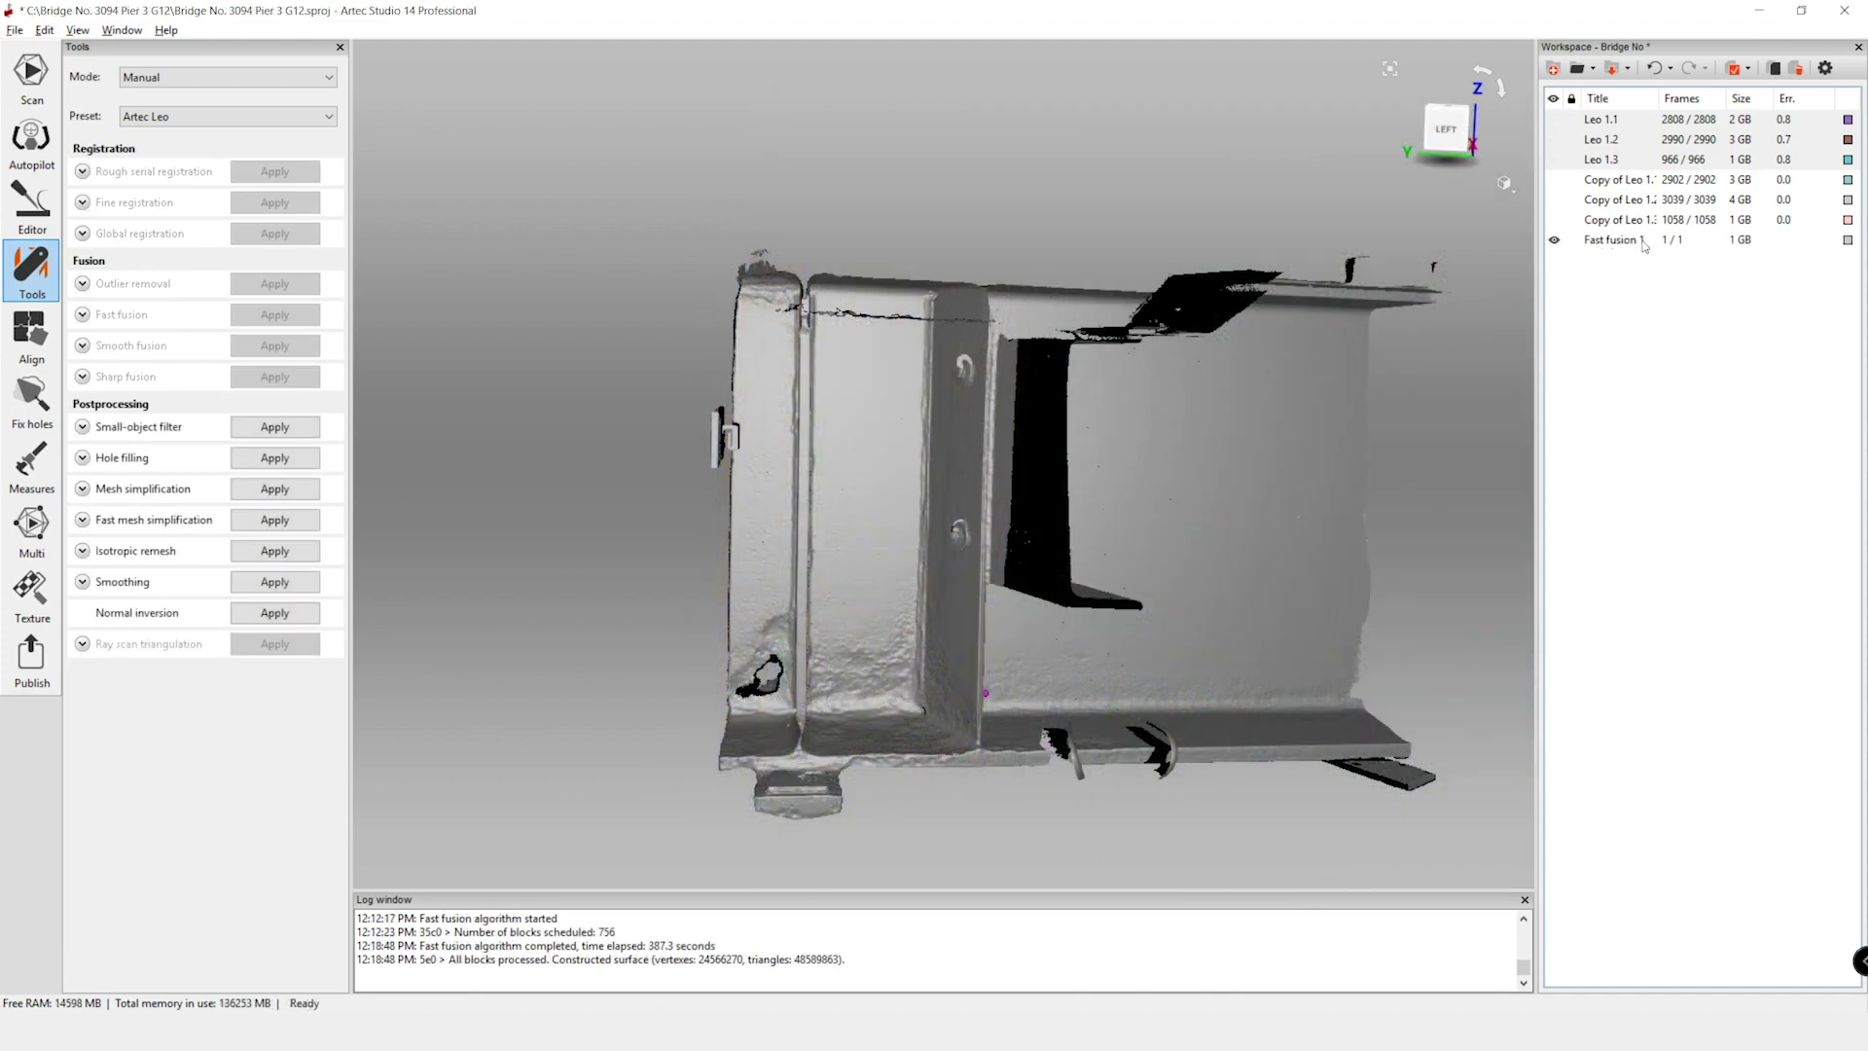
- Examine the fast fusion mesh for surface quality and holes, up close around the girder's end bay and as a whole
scroll(807, 802, "up", 5)
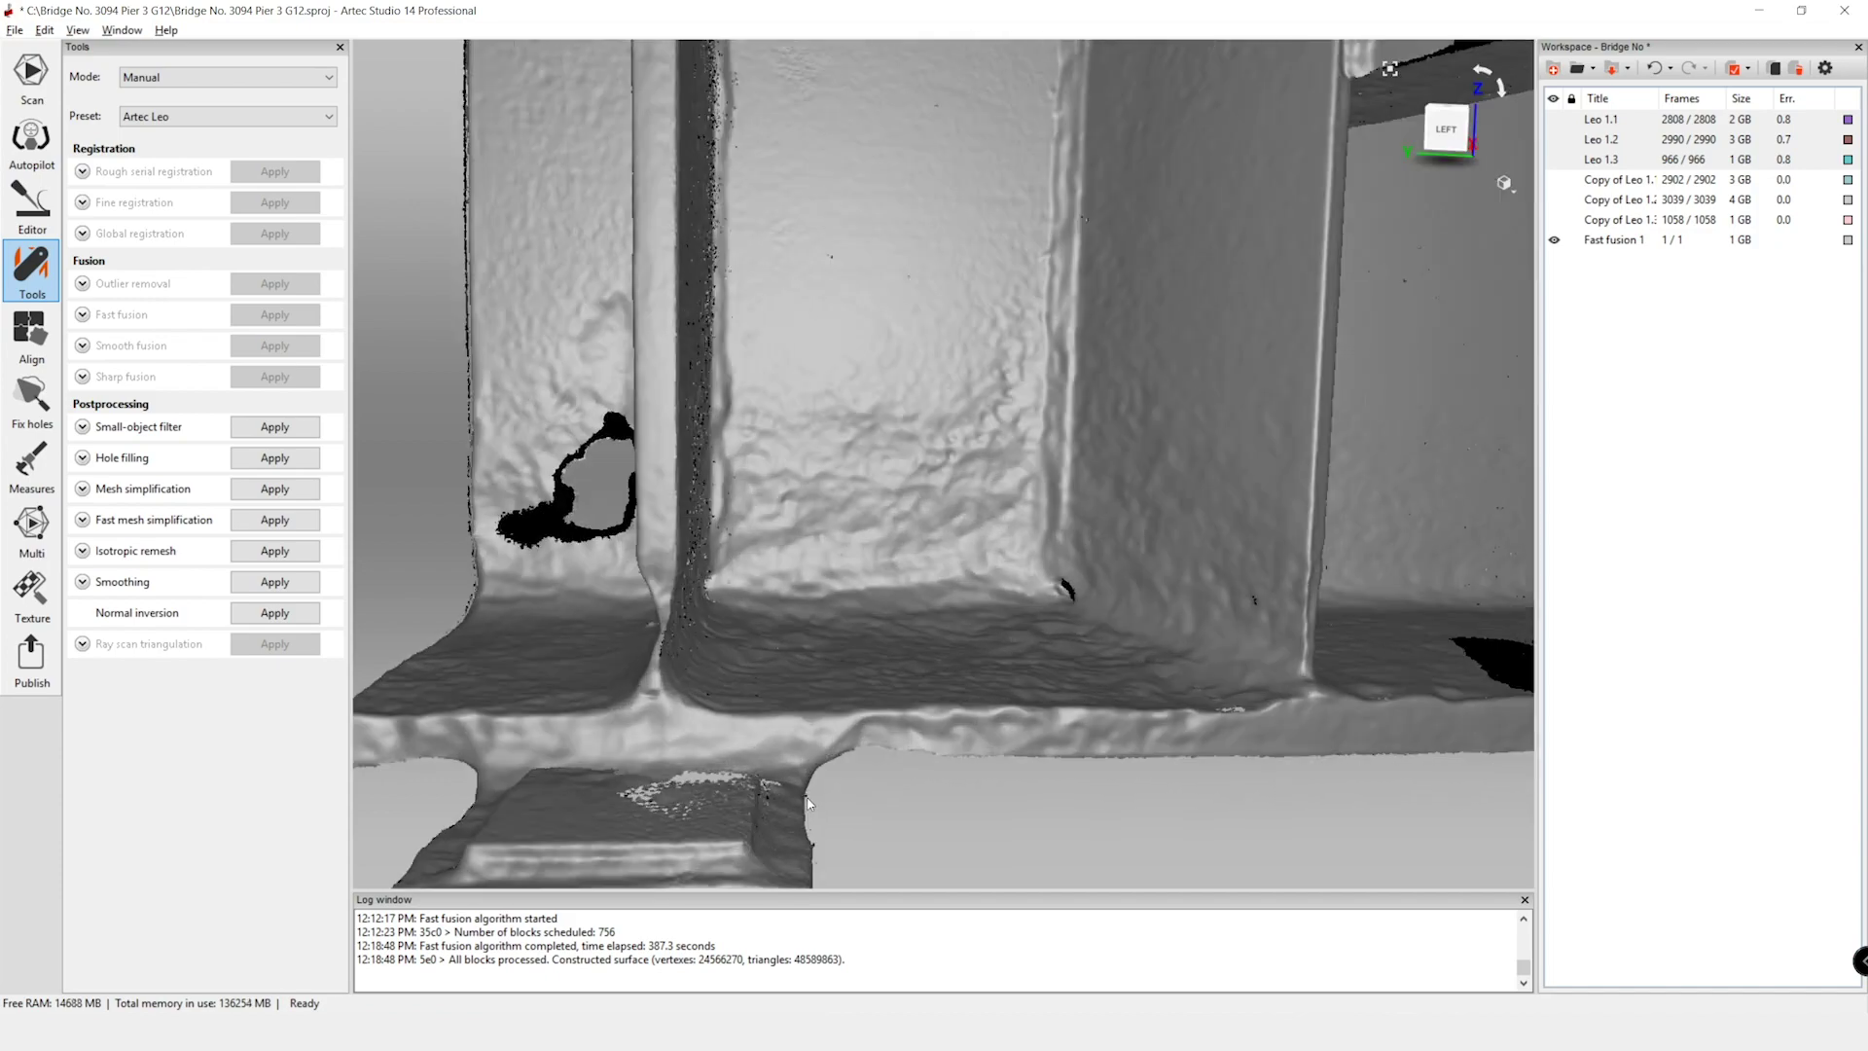
scroll(873, 501, "up", 3)
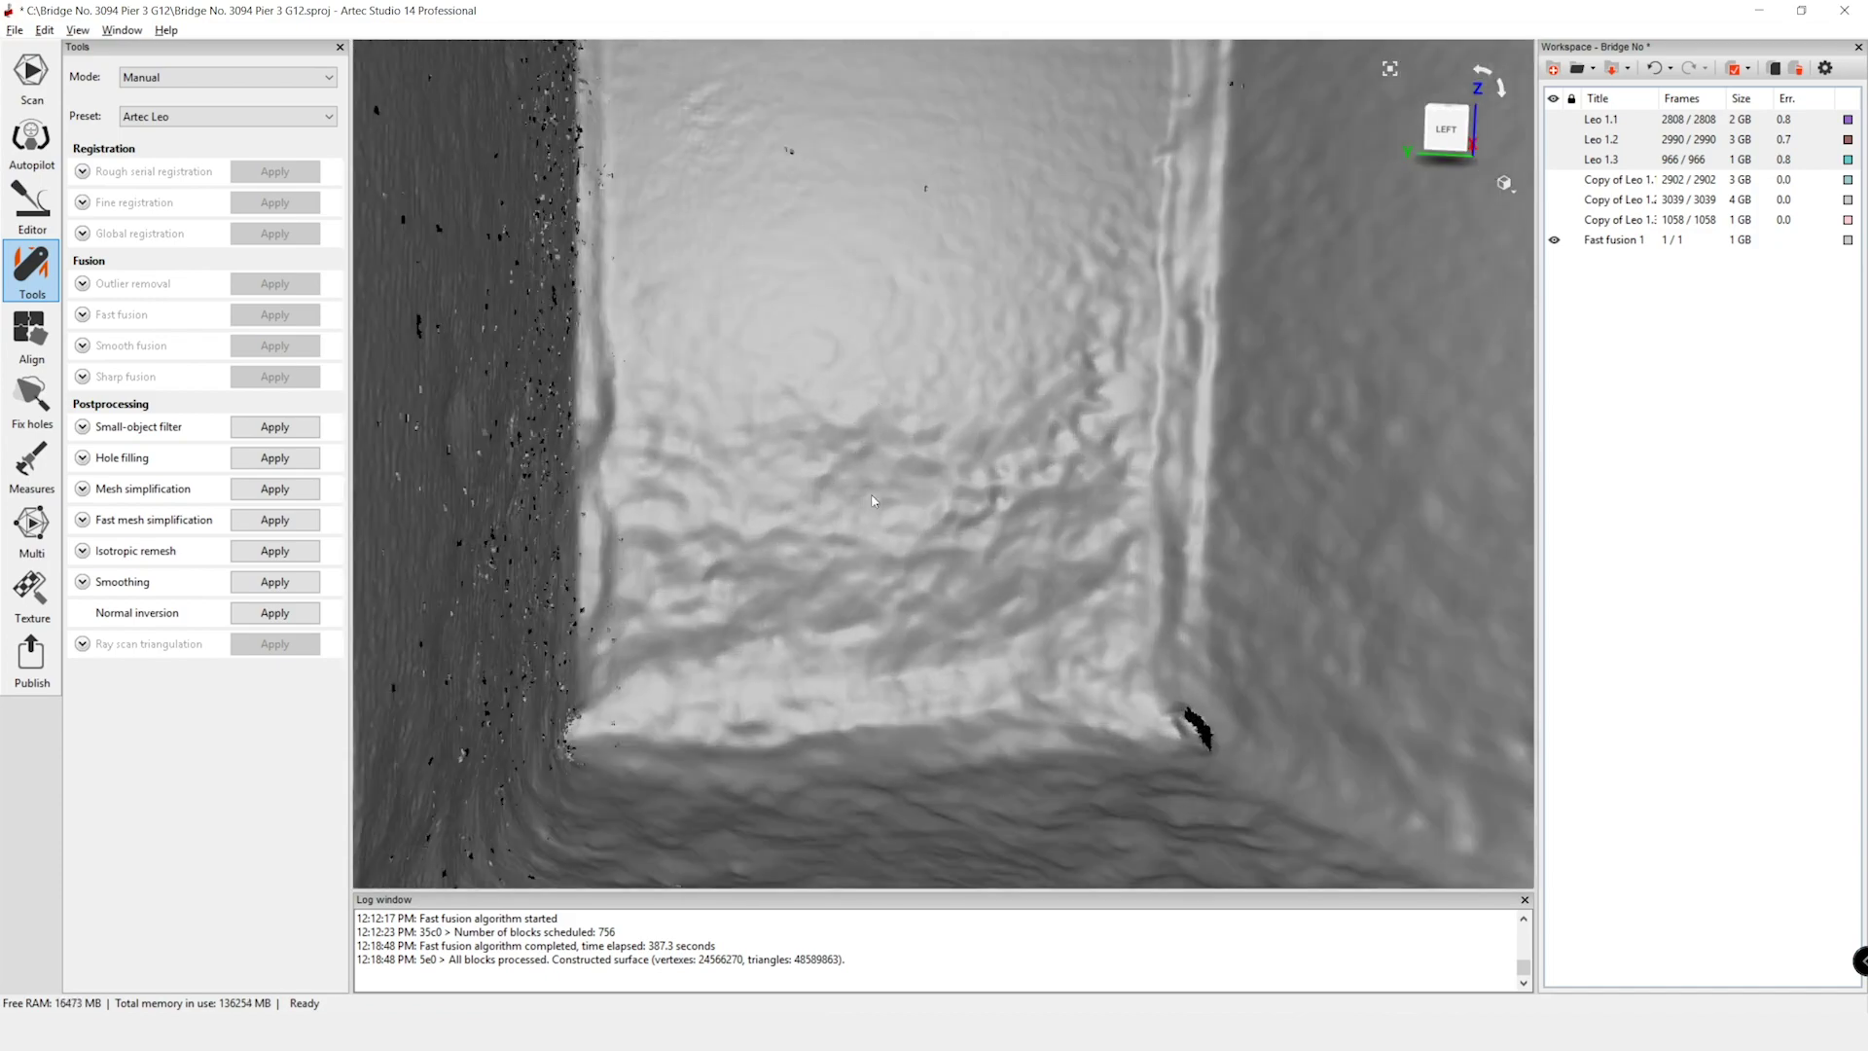
scroll(872, 501, "down", 1)
left_click_drag(873, 501, 1229, 716)
scroll(1229, 716, "down", 10)
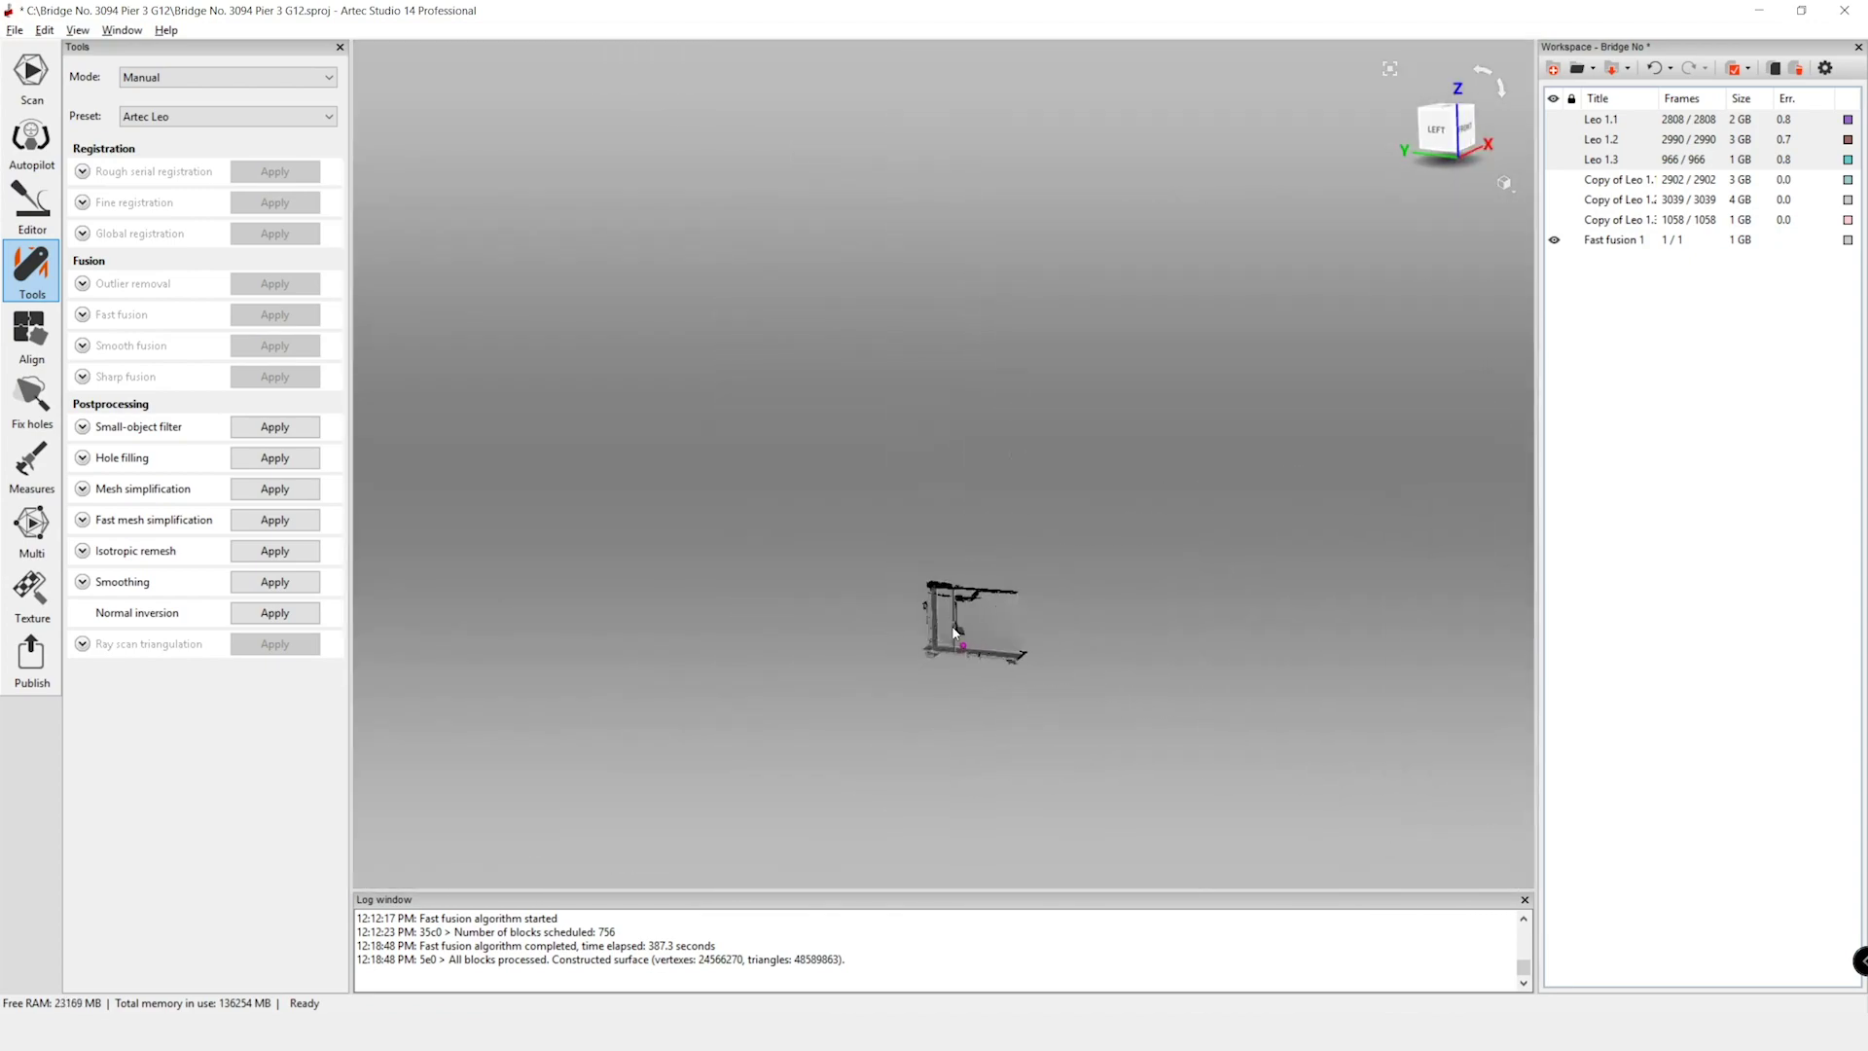
scroll(951, 640, "up", 8)
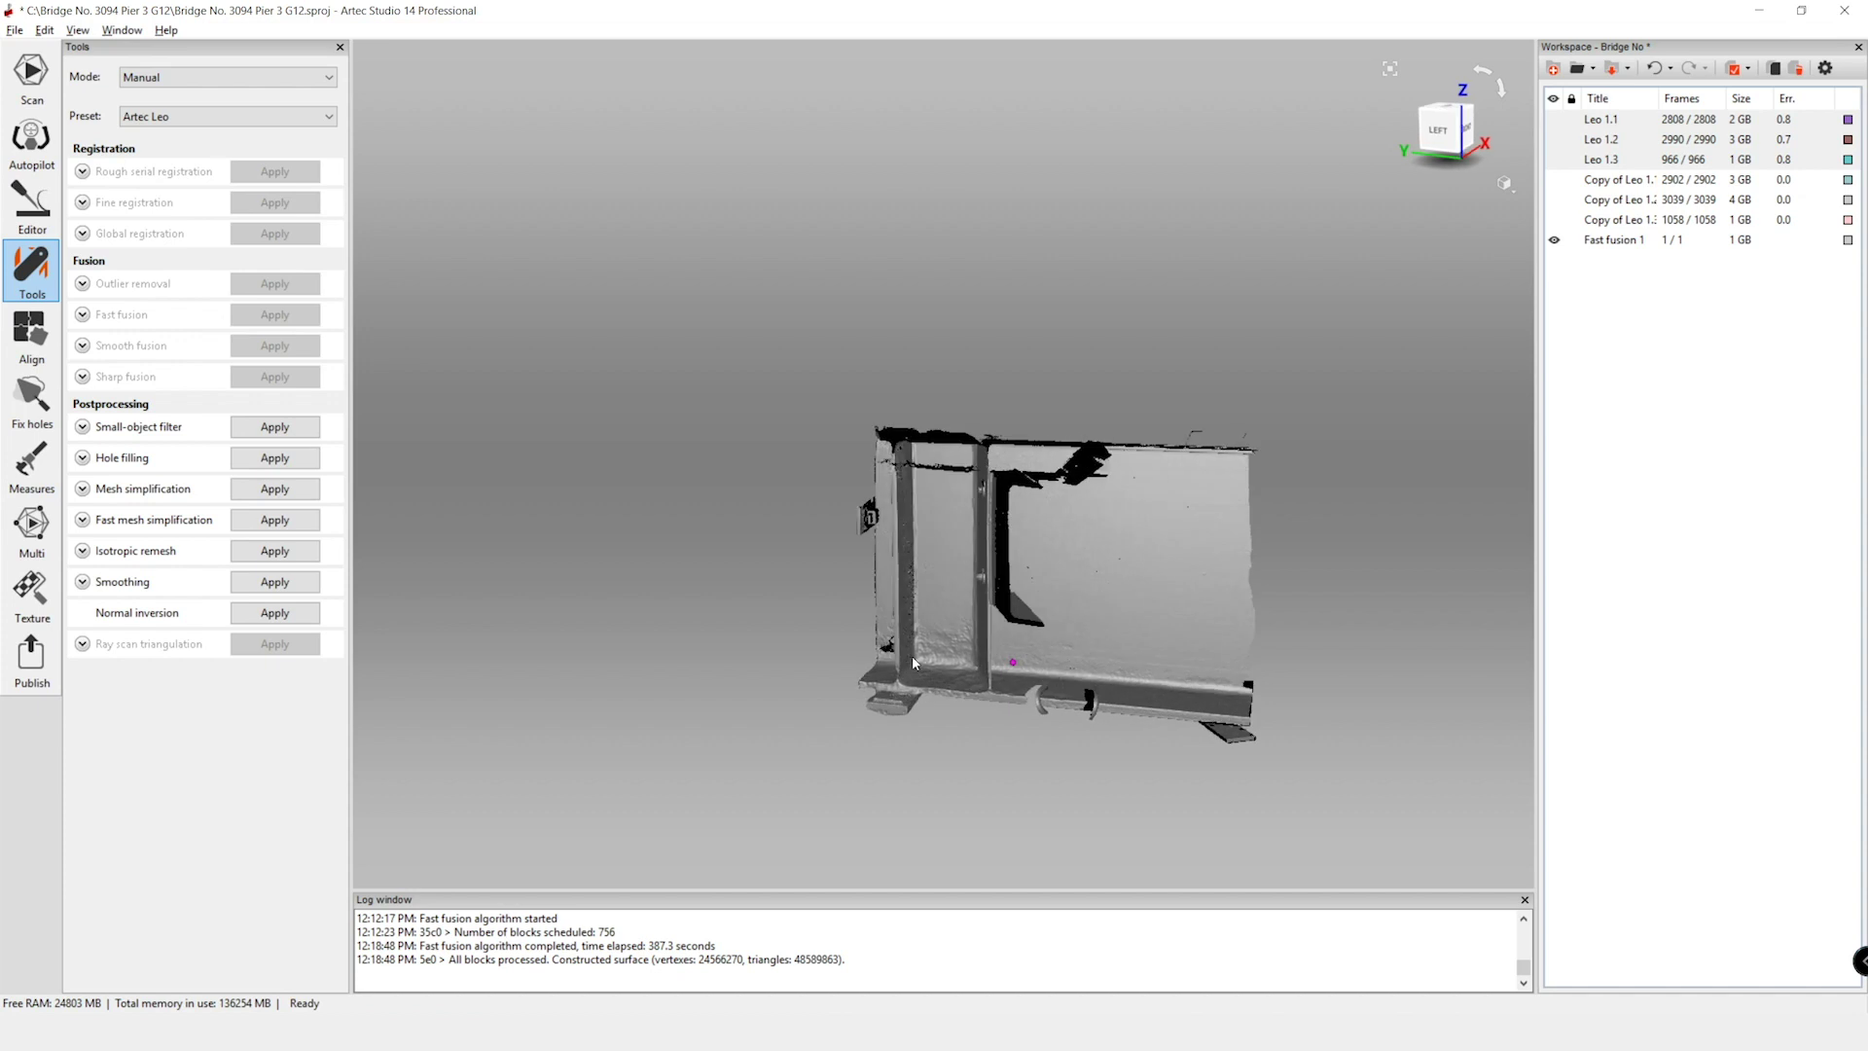
left_click_drag(950, 648, 982, 629)
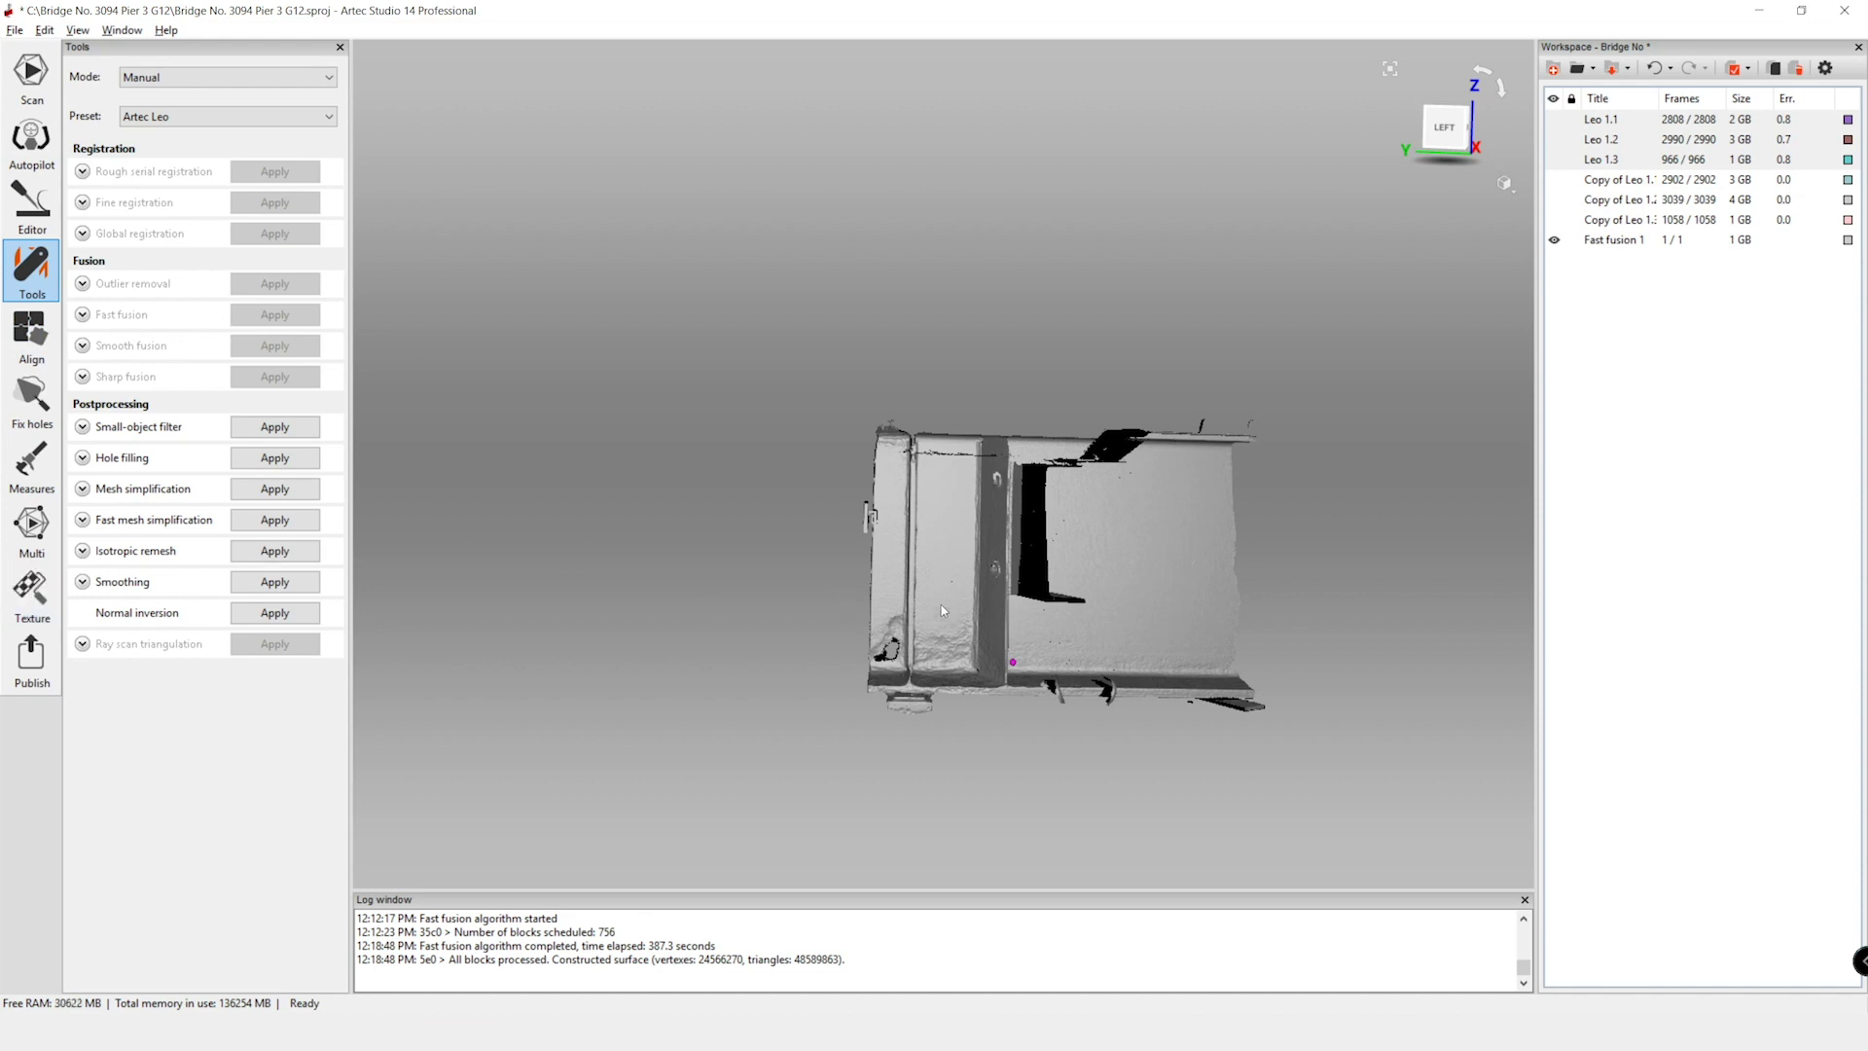
- Hide the Fast fusion 1 model and show the scans Leo 1.1, Leo 1.2 and Leo 1.3 again
left_click(1554, 240)
left_click_drag(1601, 118, 1607, 159)
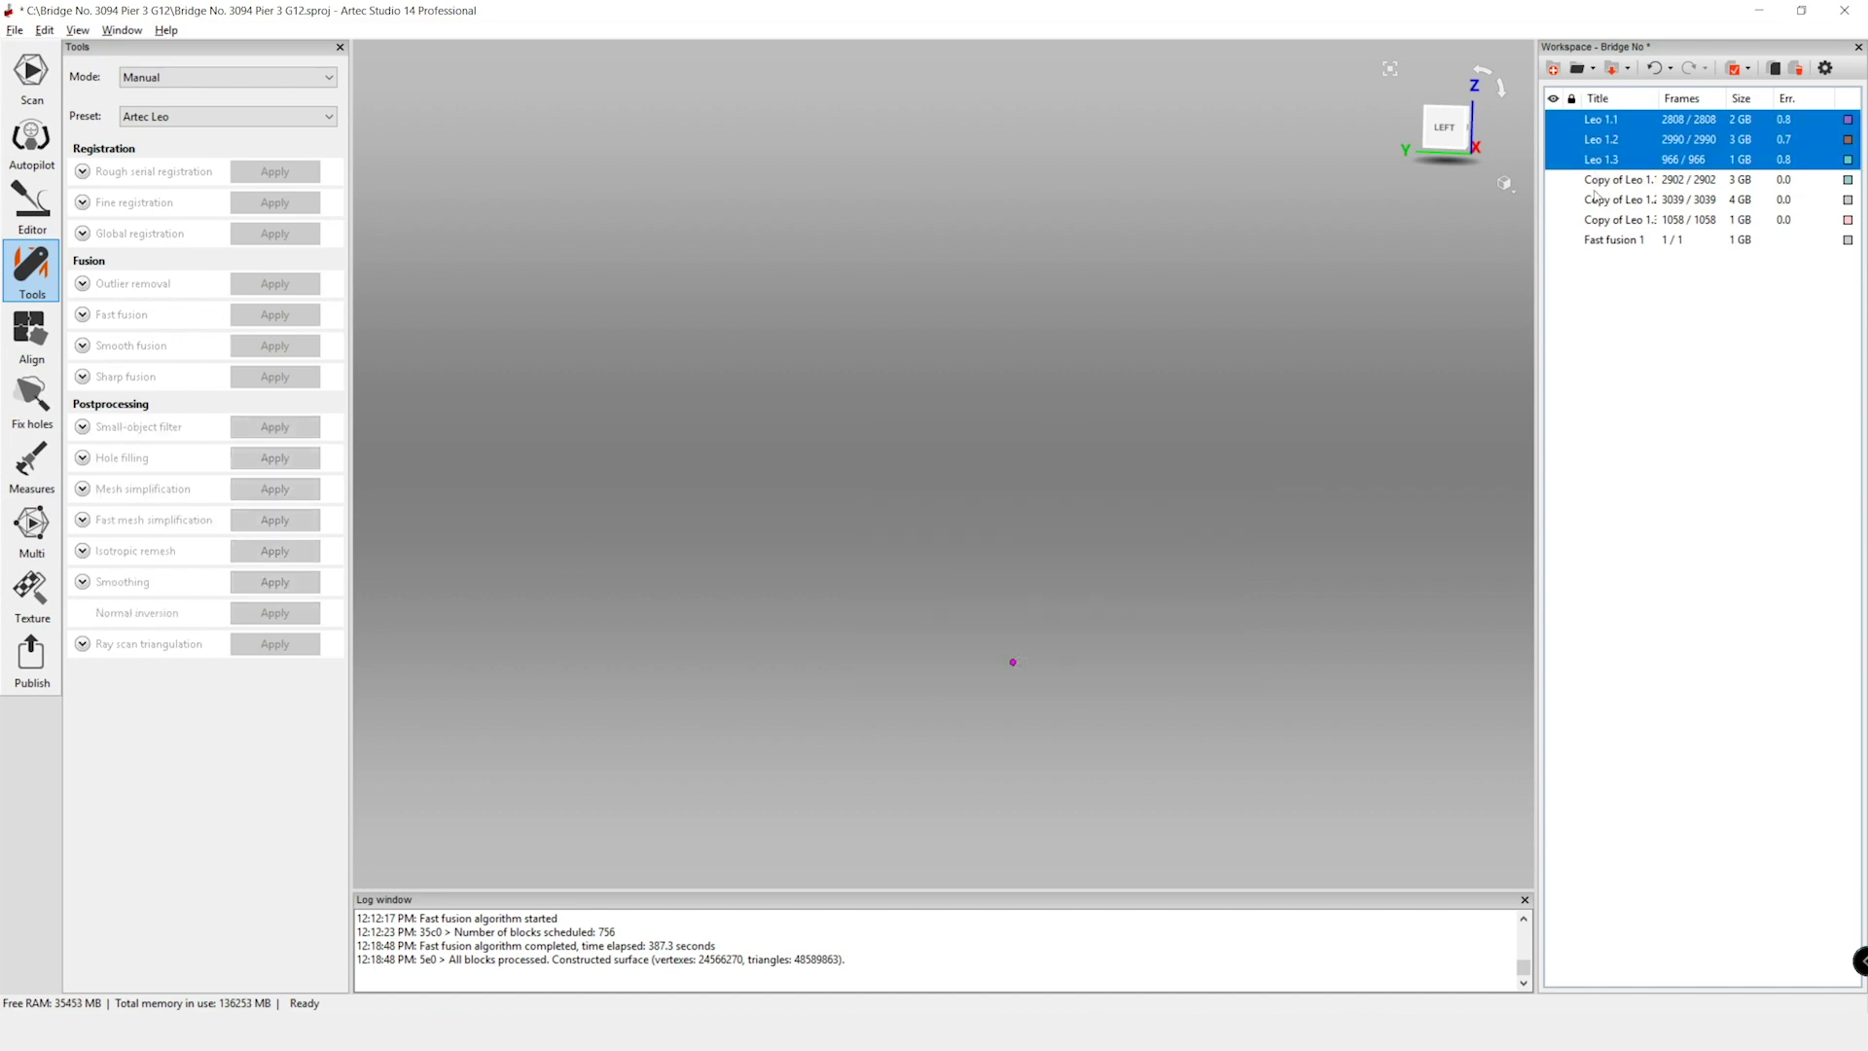
left_click(1555, 137)
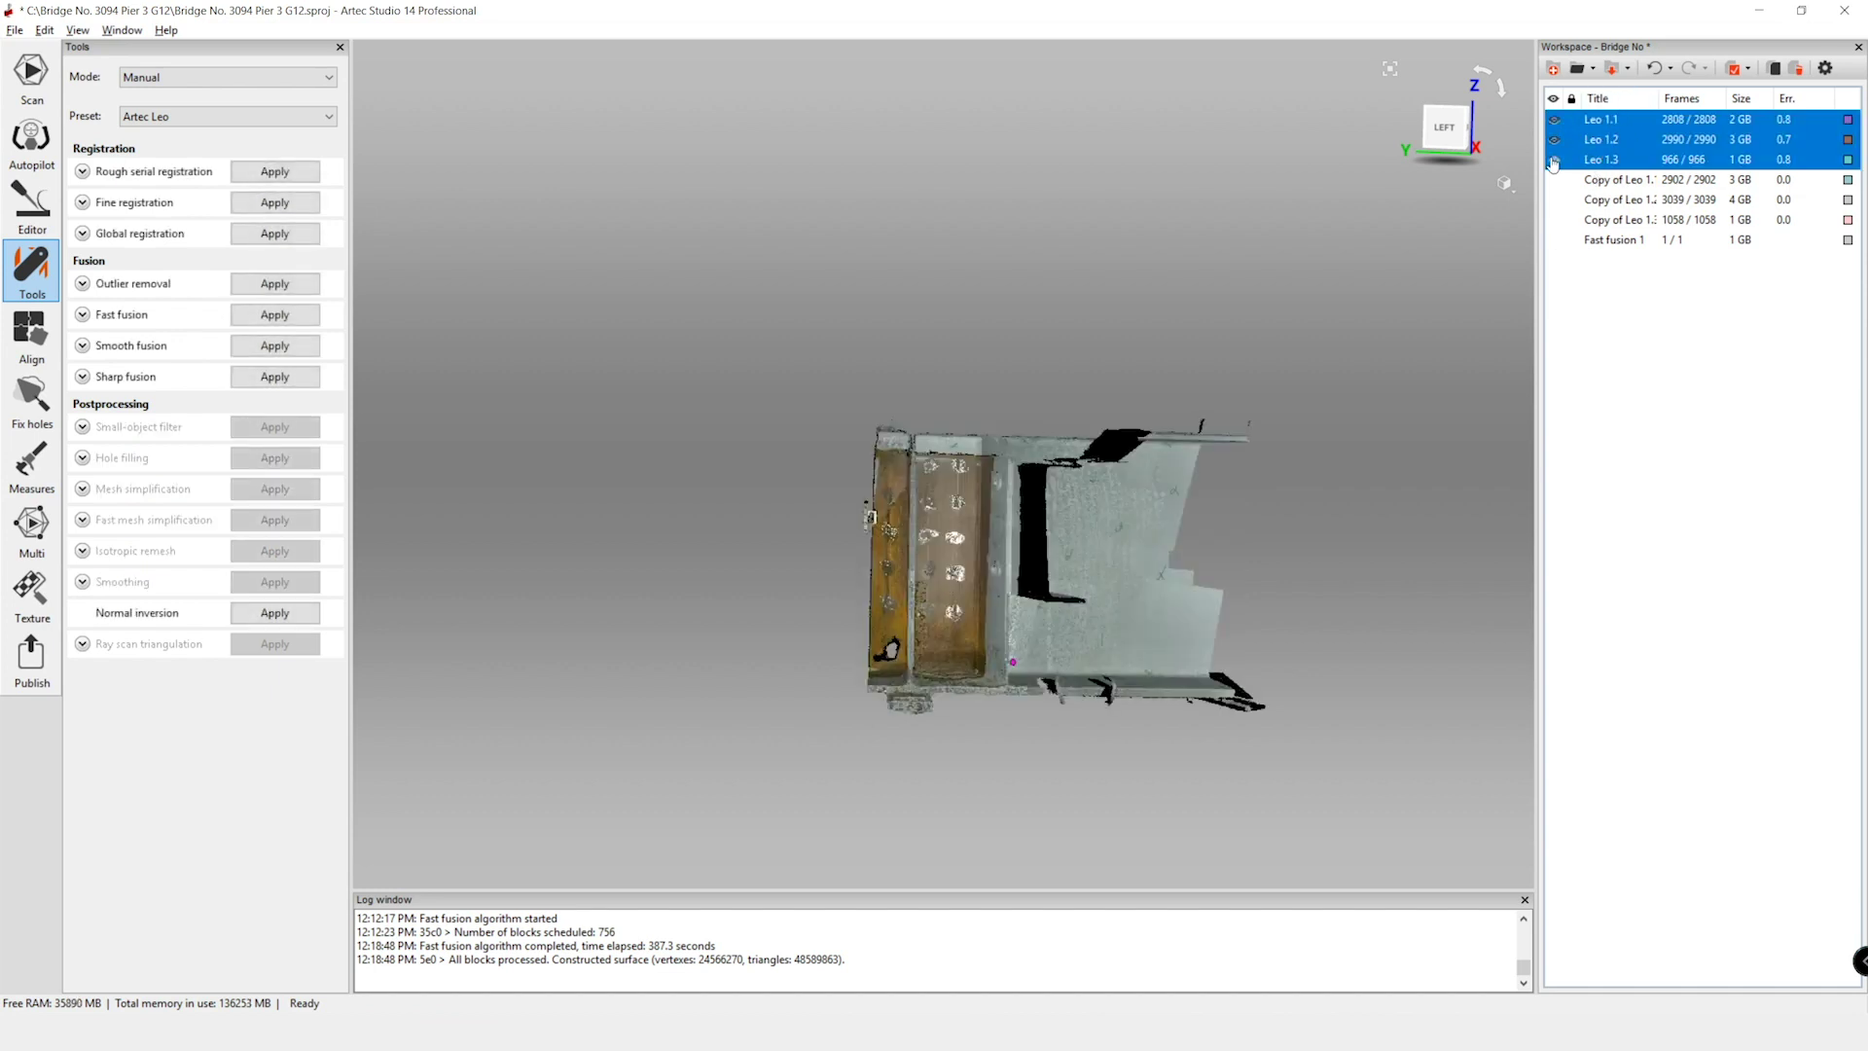
- Configure Sharp fusion with resolution 0.5, hole filling By_radius and a maximum hole radius of 1
left_click(83, 377)
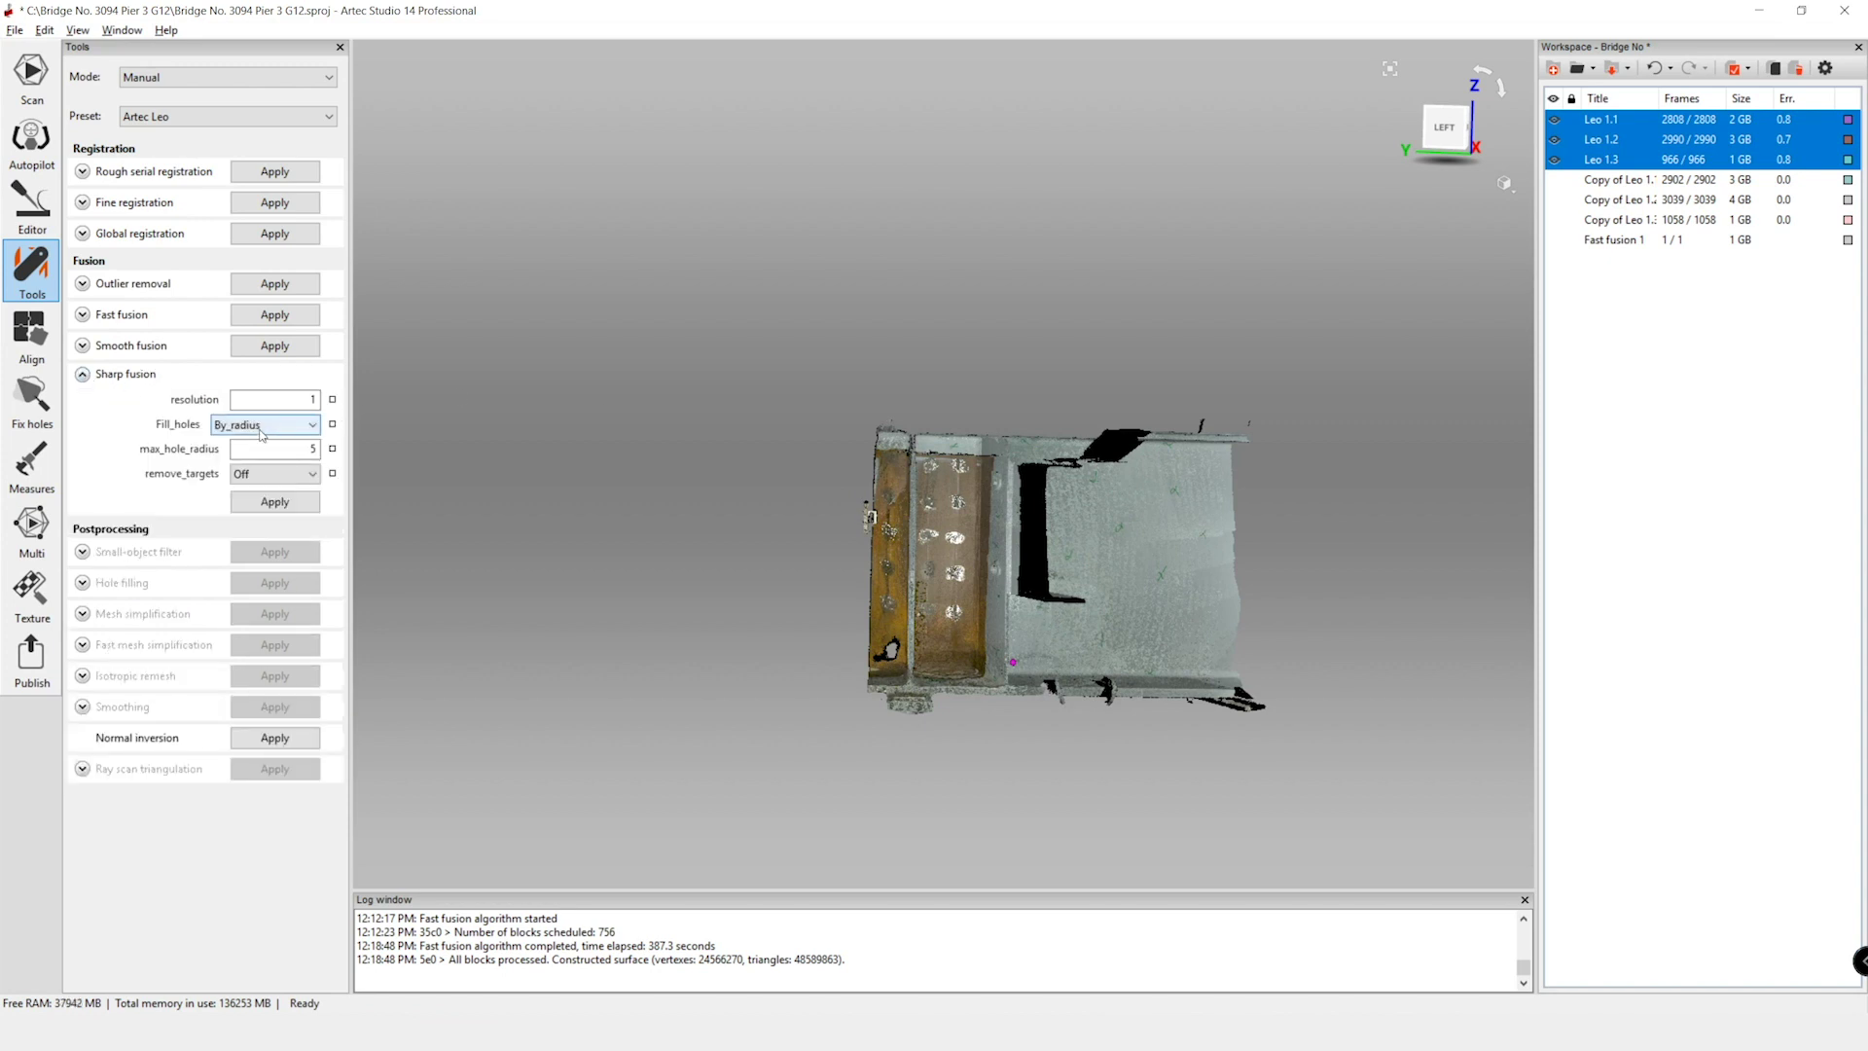
left_click(312, 398)
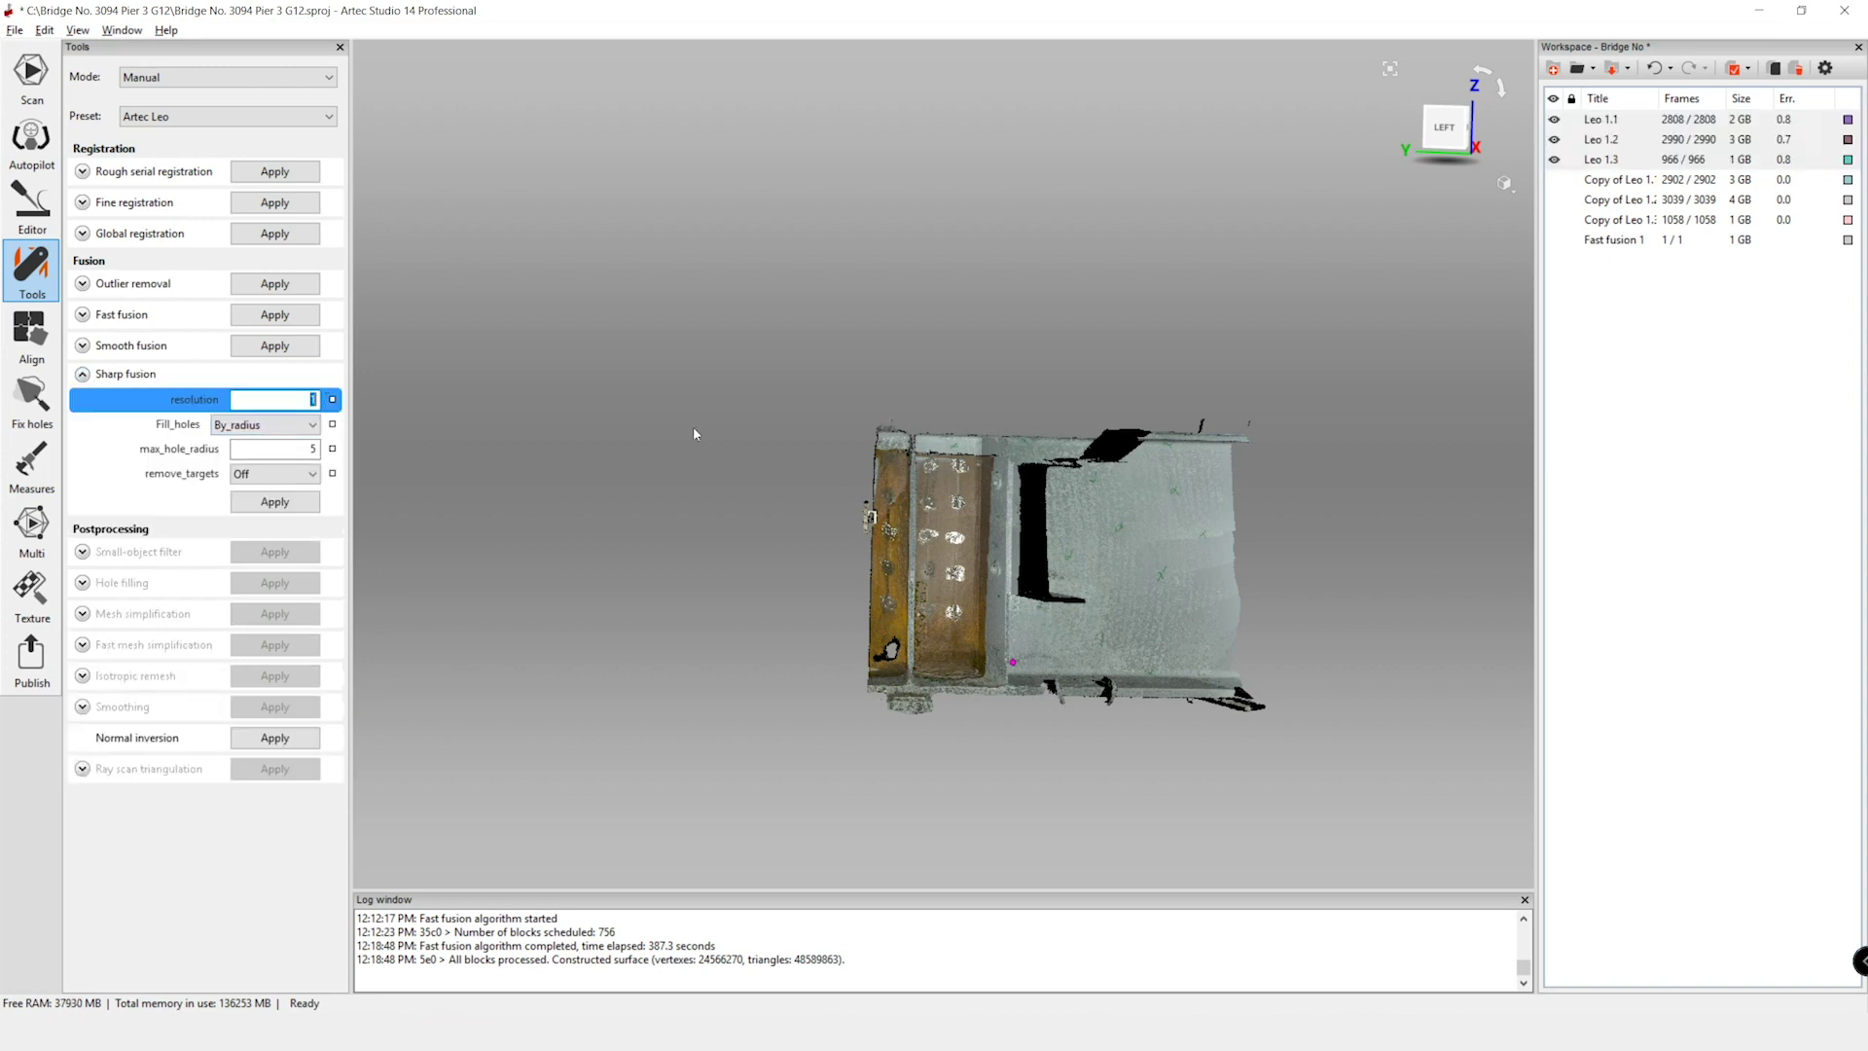
type("0.5")
left_click(253, 429)
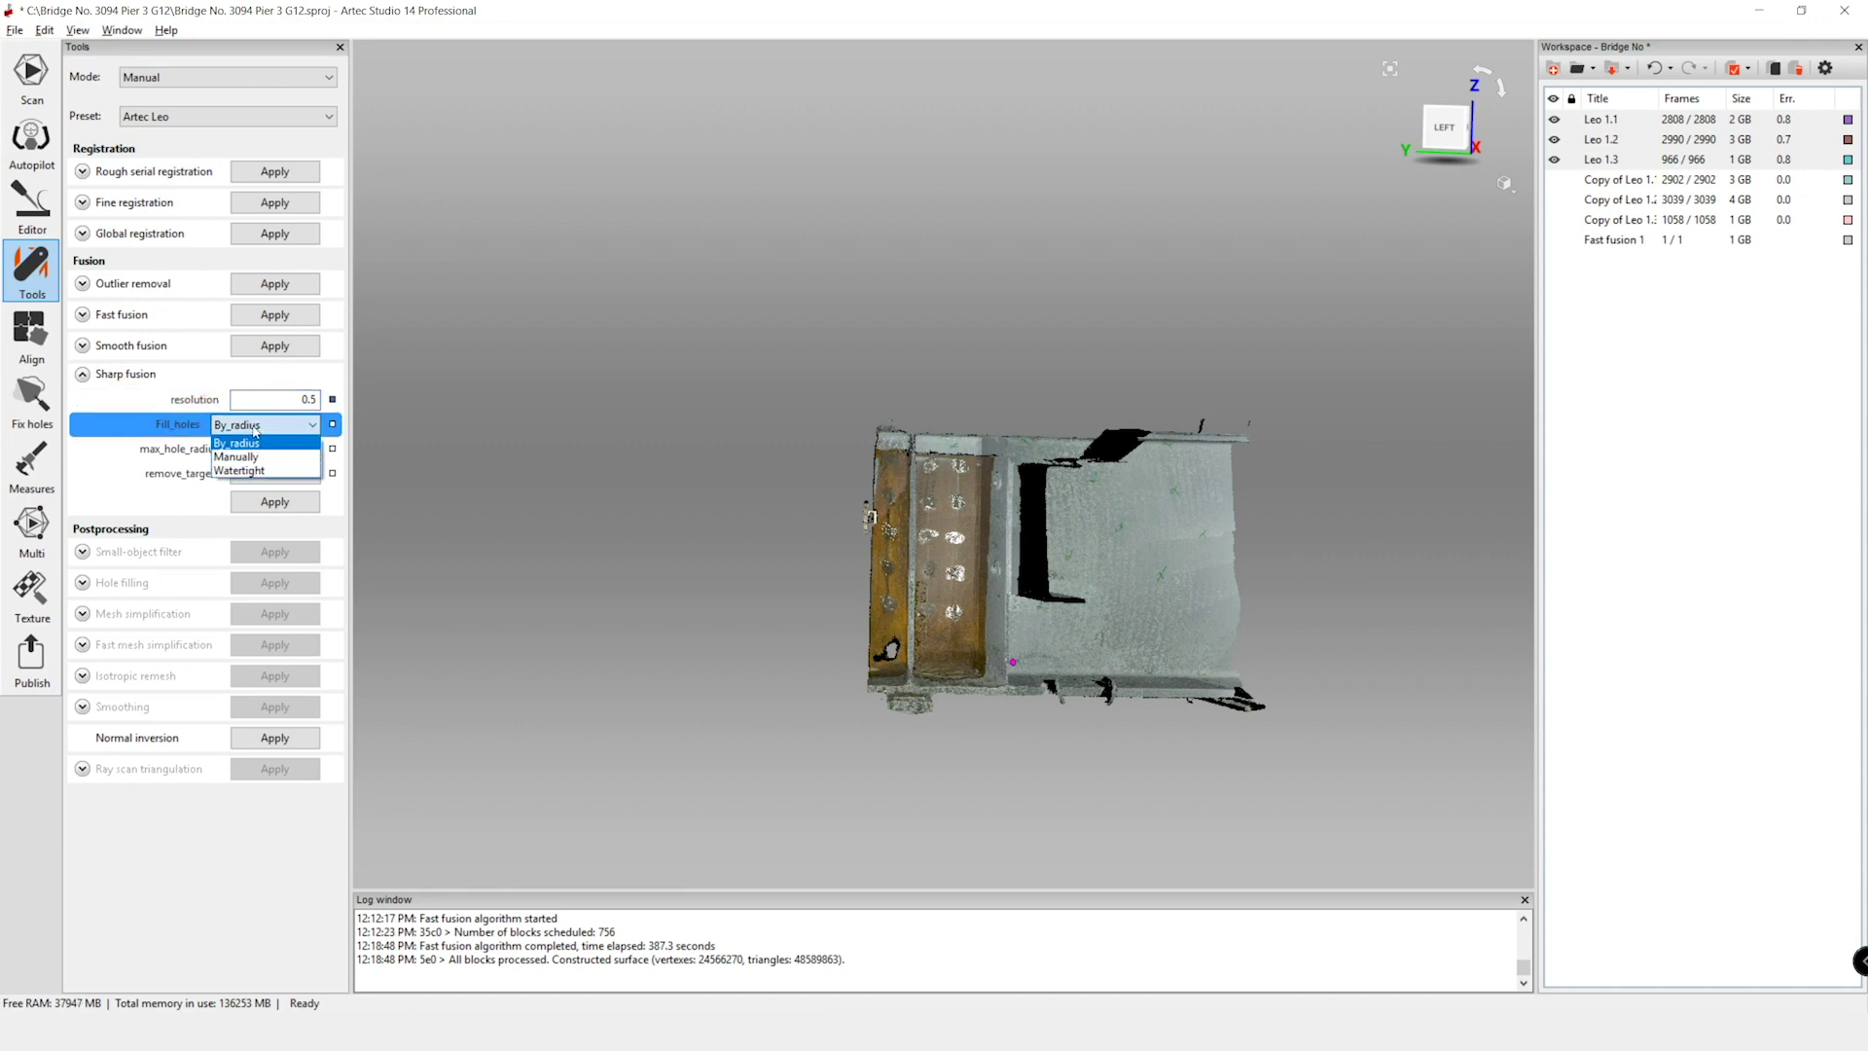
left_click(254, 431)
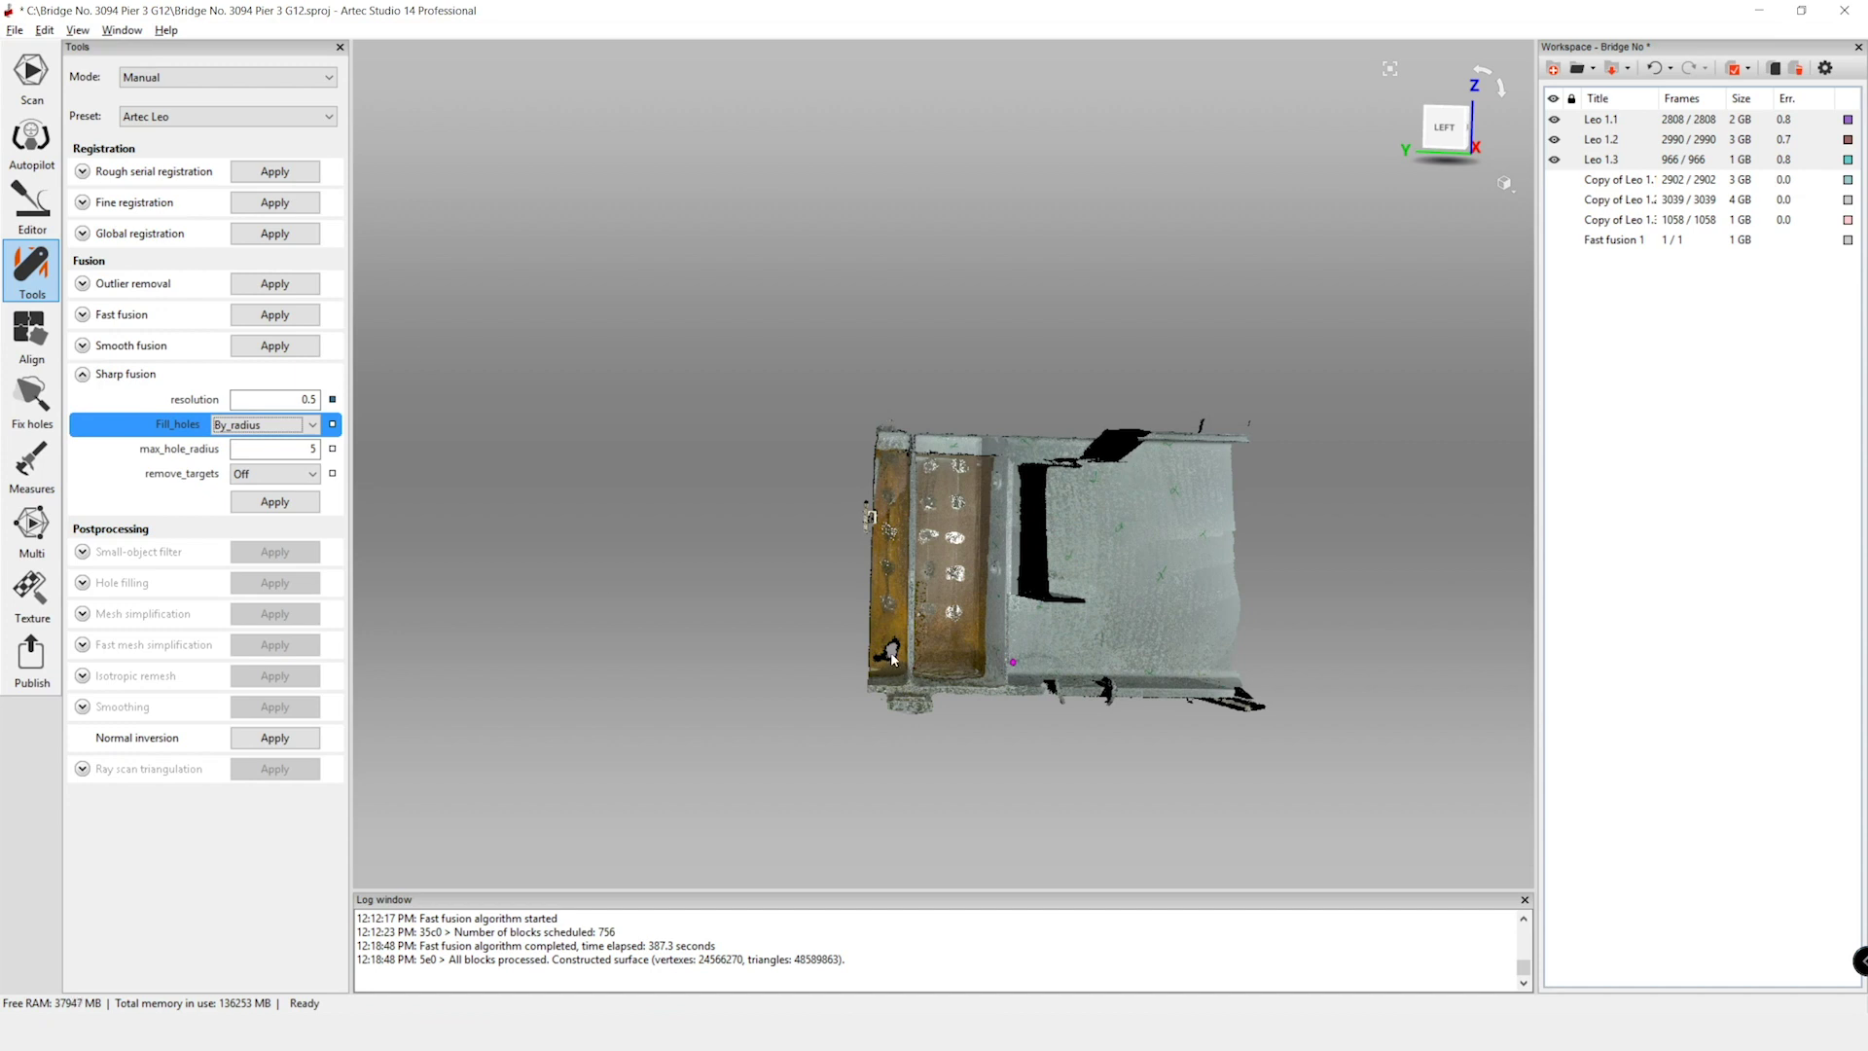
left_click(311, 450)
double_click(310, 448)
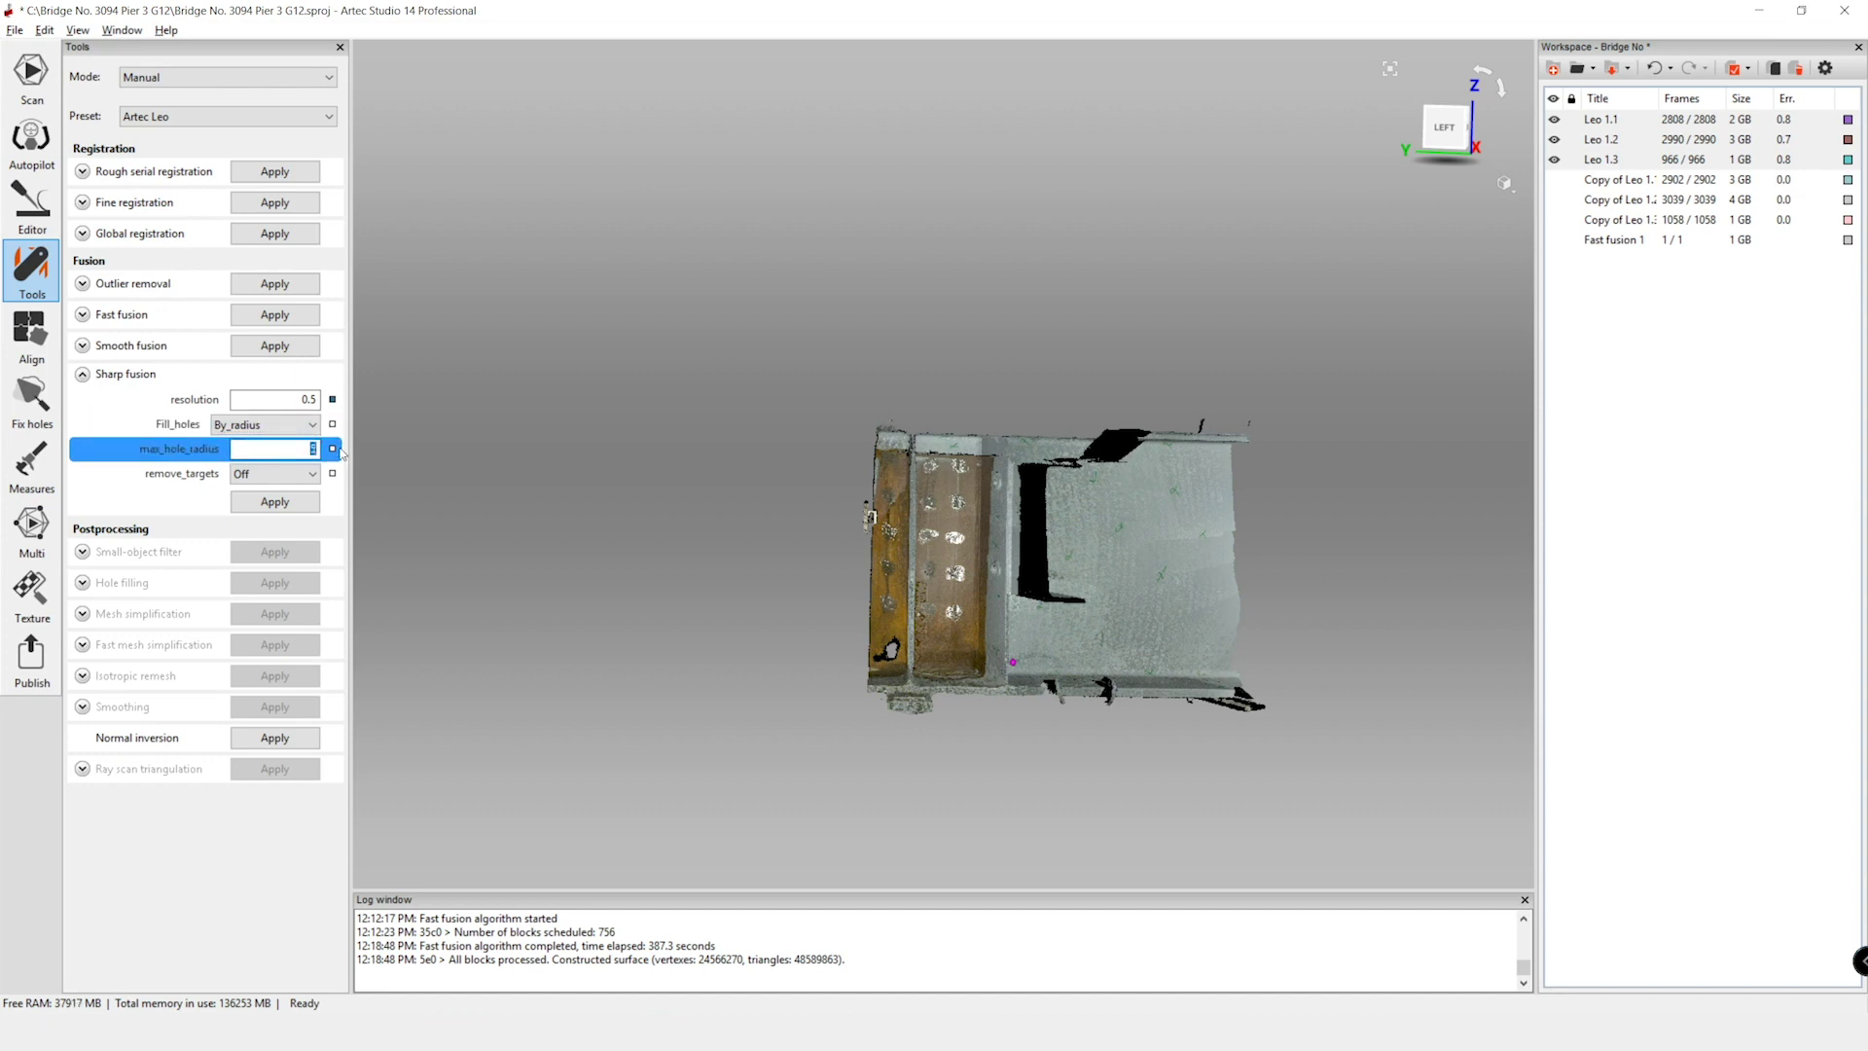
type("1")
left_click(774, 564)
- Examine the holes in the scans around the bolts, the stiffener edges and the girder's upper end corner
scroll(774, 565, "up", 5)
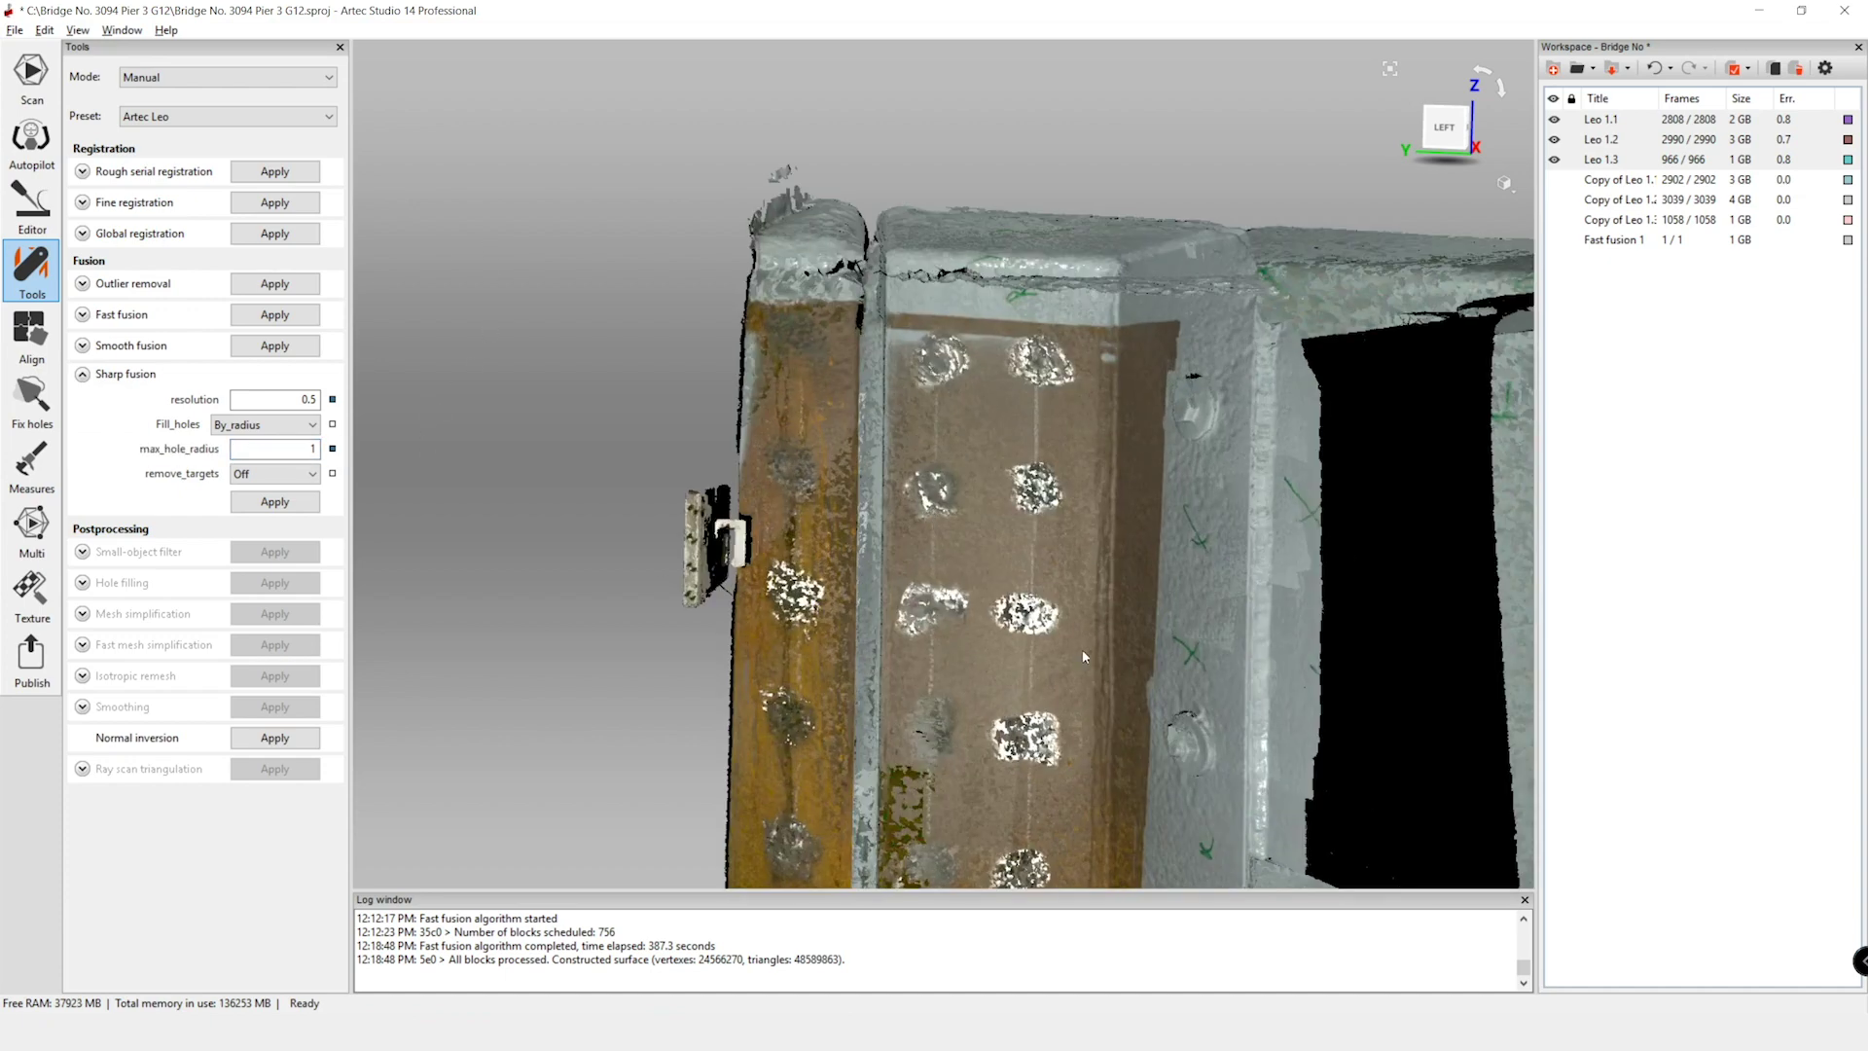
scroll(1224, 470, "up", 3)
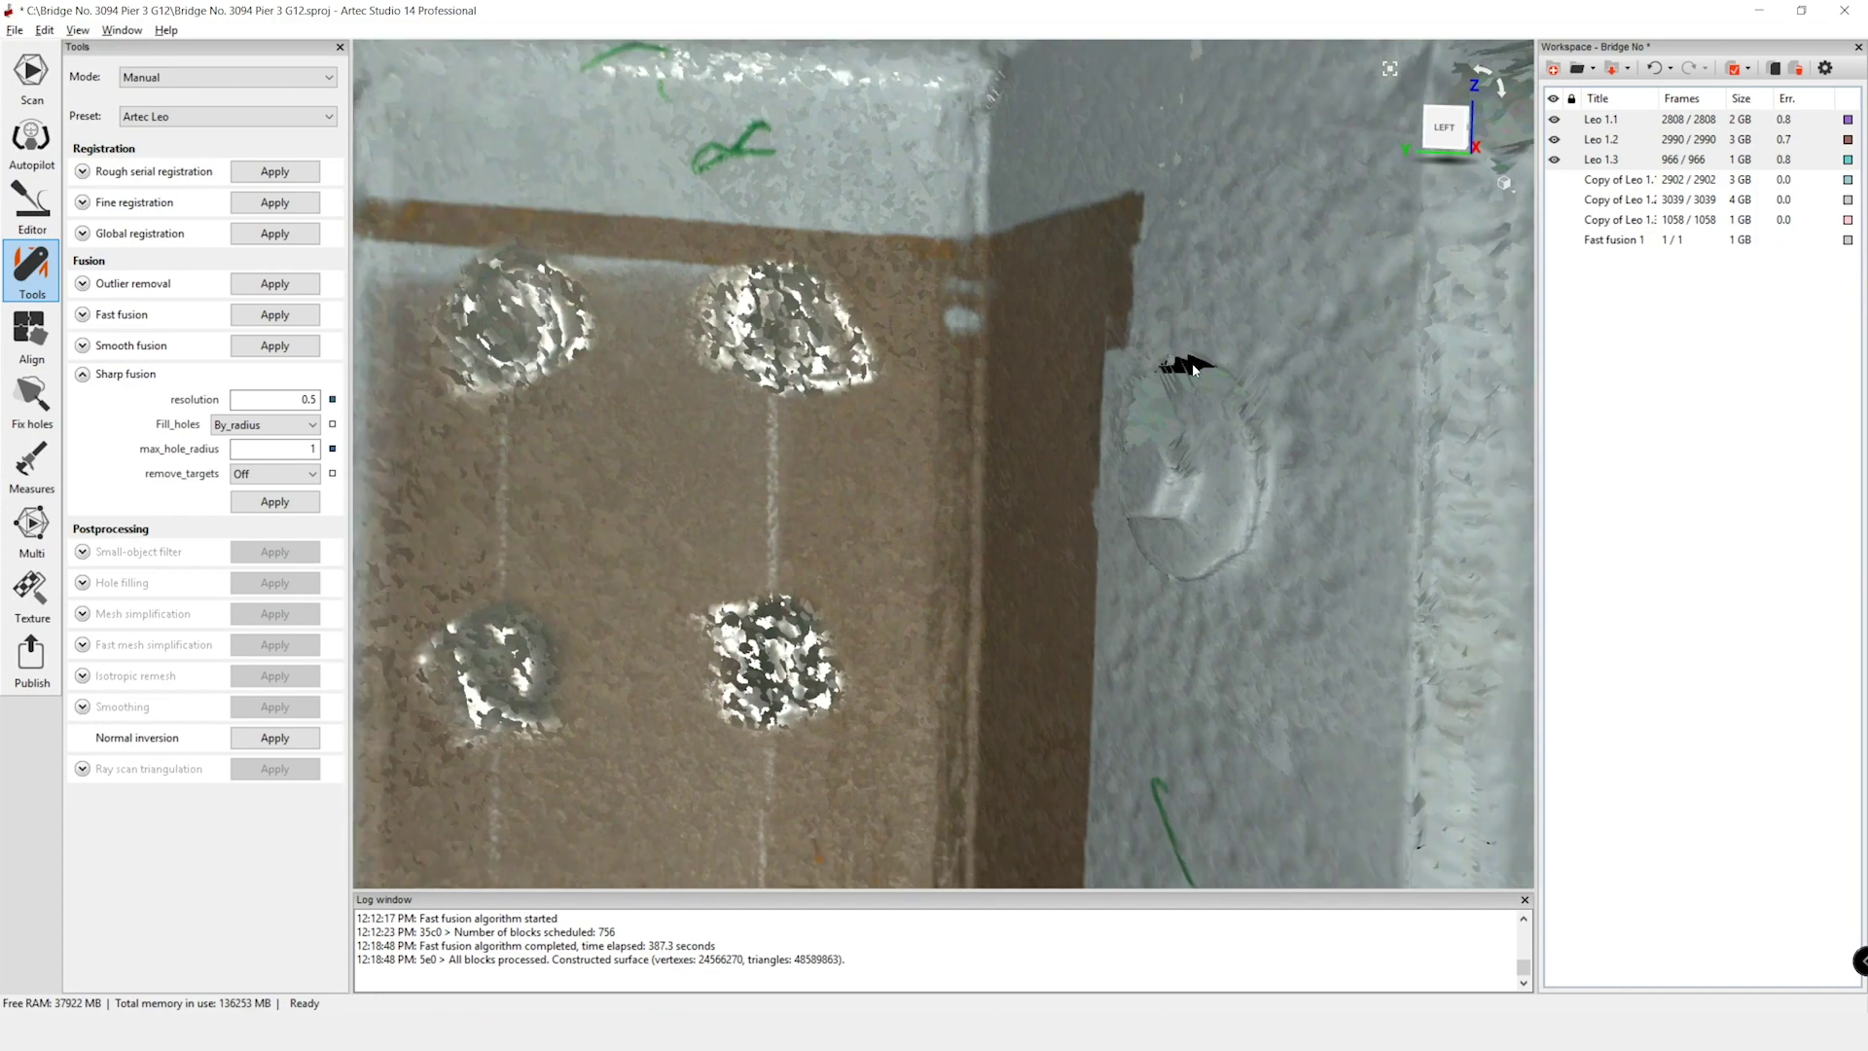
scroll(1189, 367, "down", 4)
scroll(1090, 622, "up", 4)
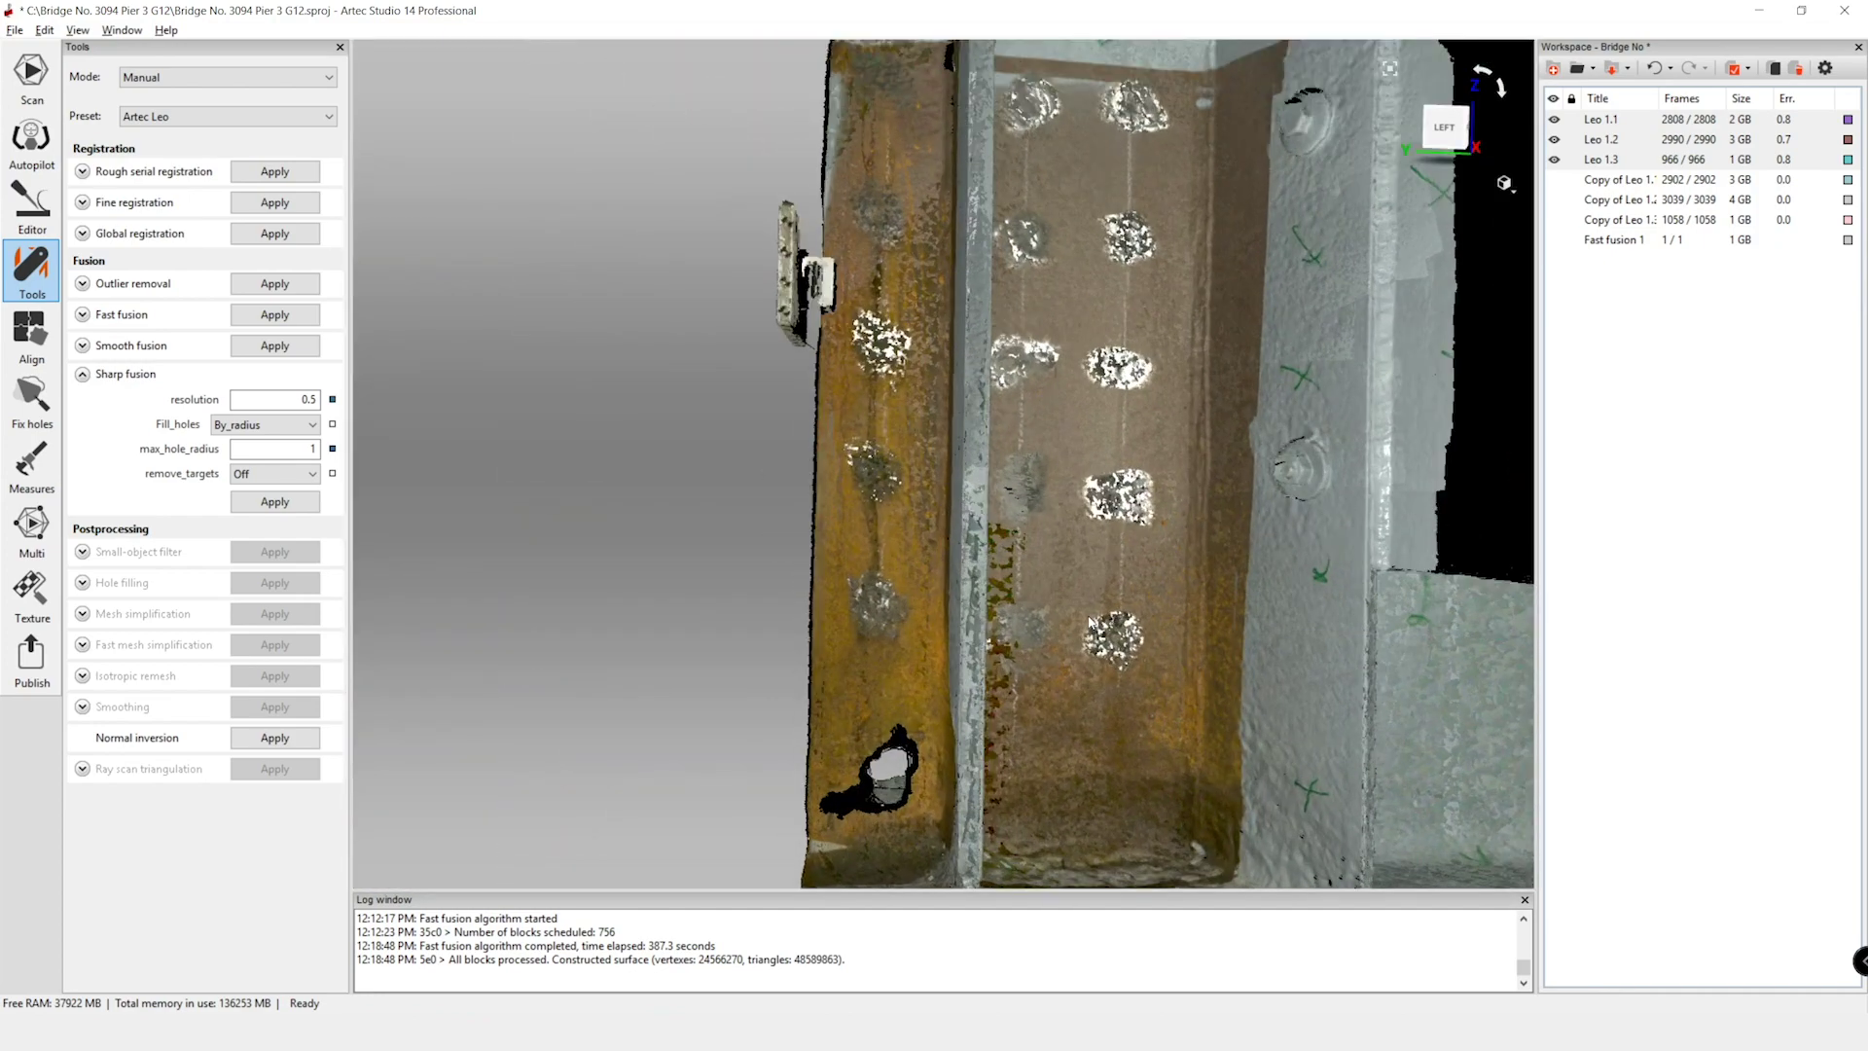
scroll(1090, 623, "down", 1)
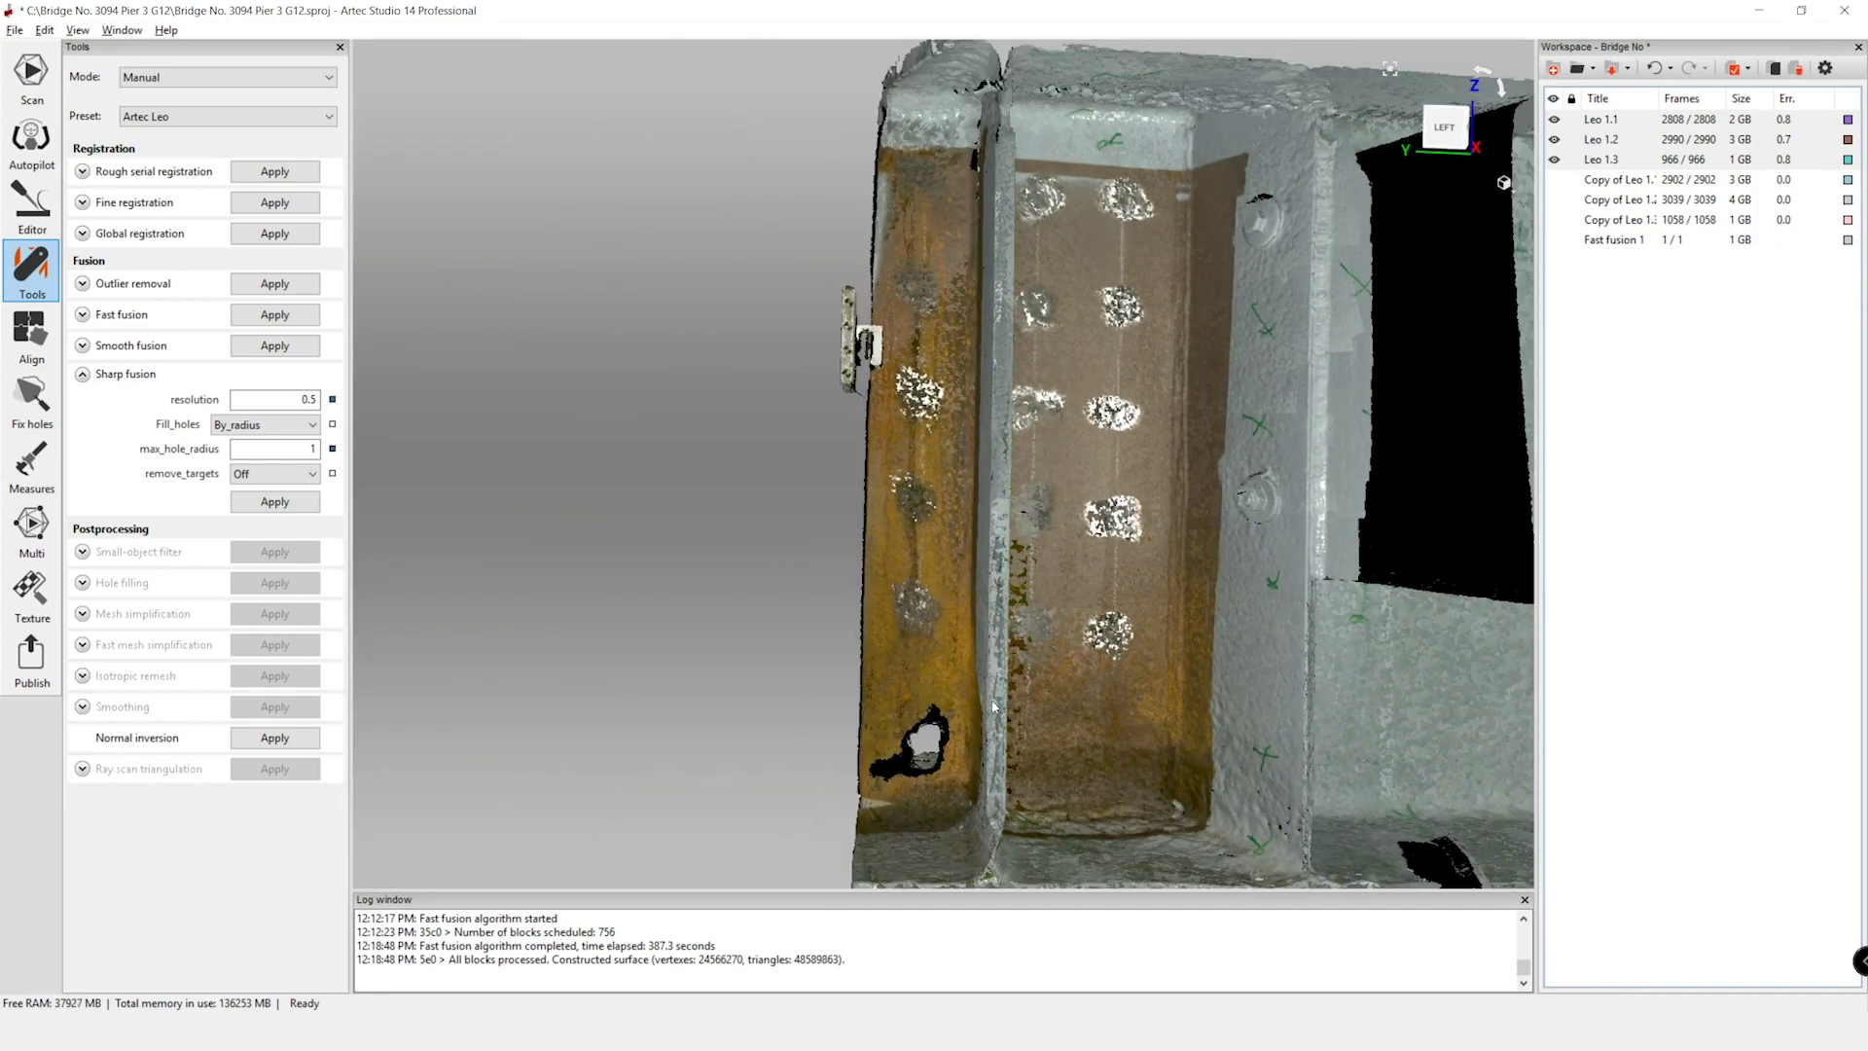
left_click_drag(887, 688, 1341, 786)
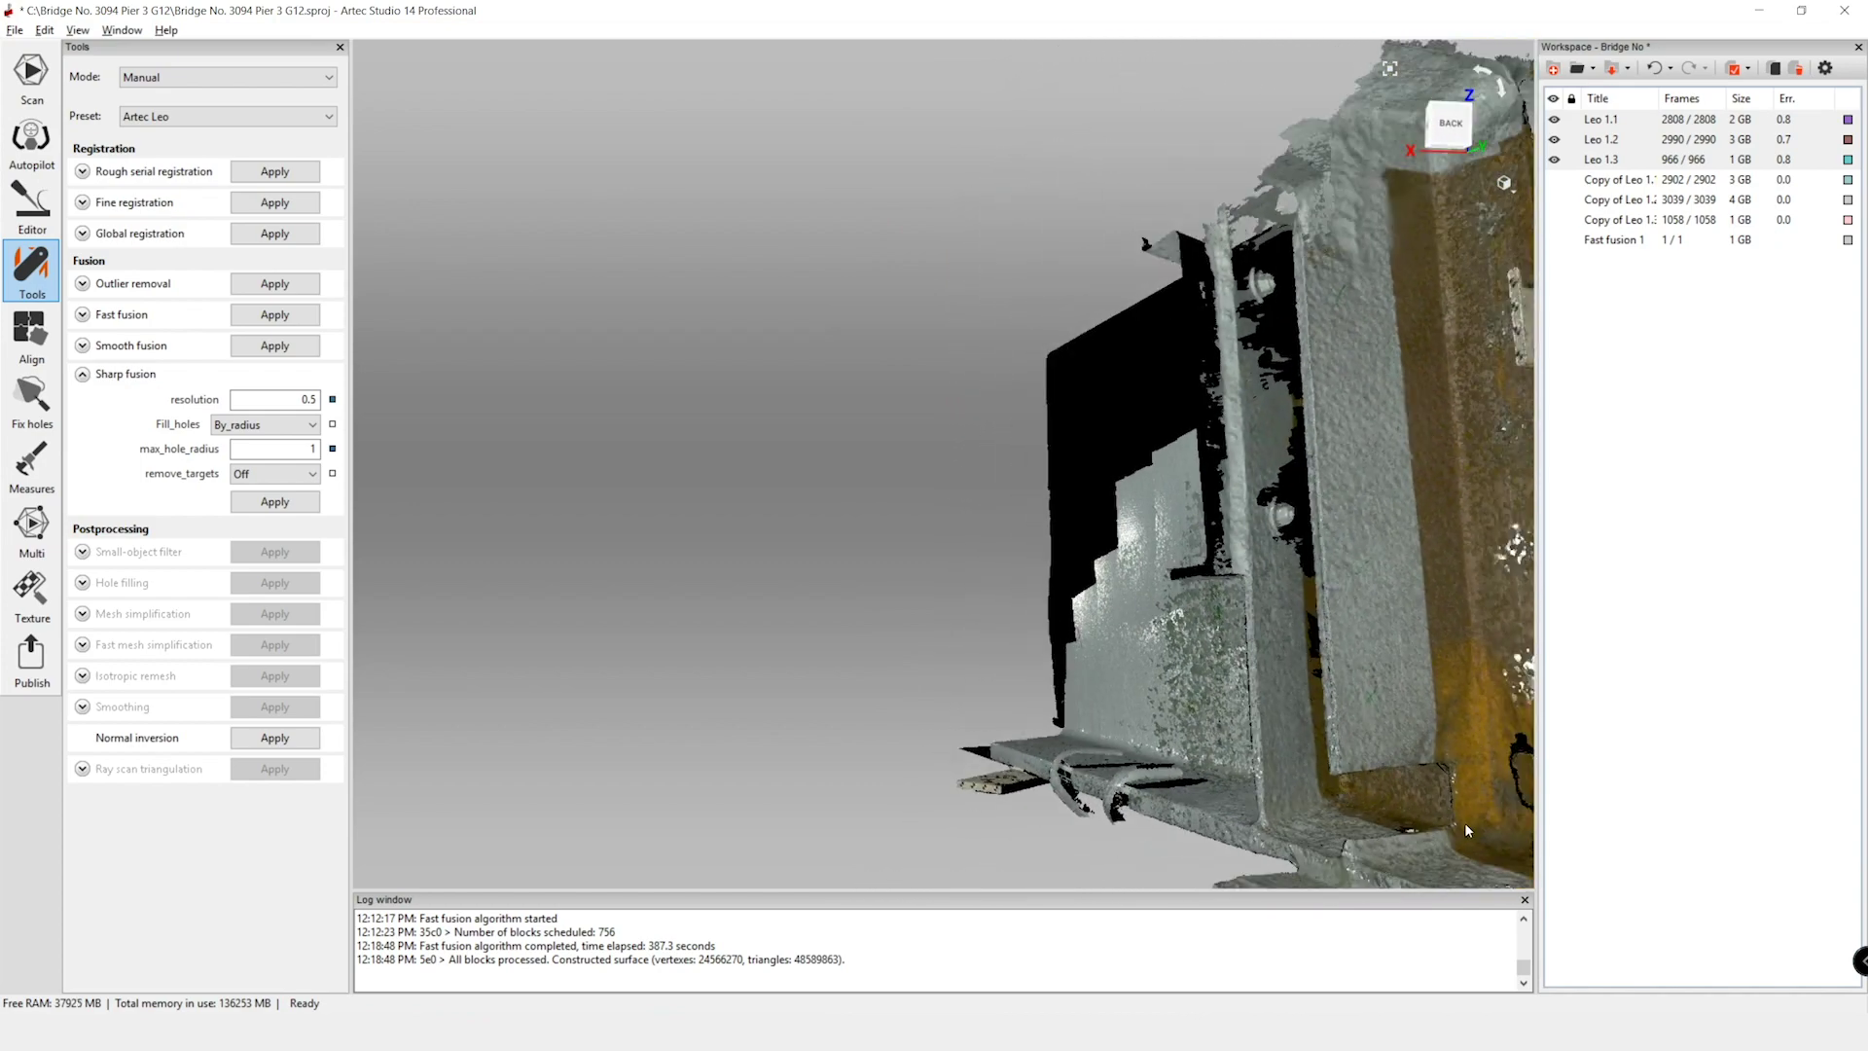
scroll(1265, 409, "up", 3)
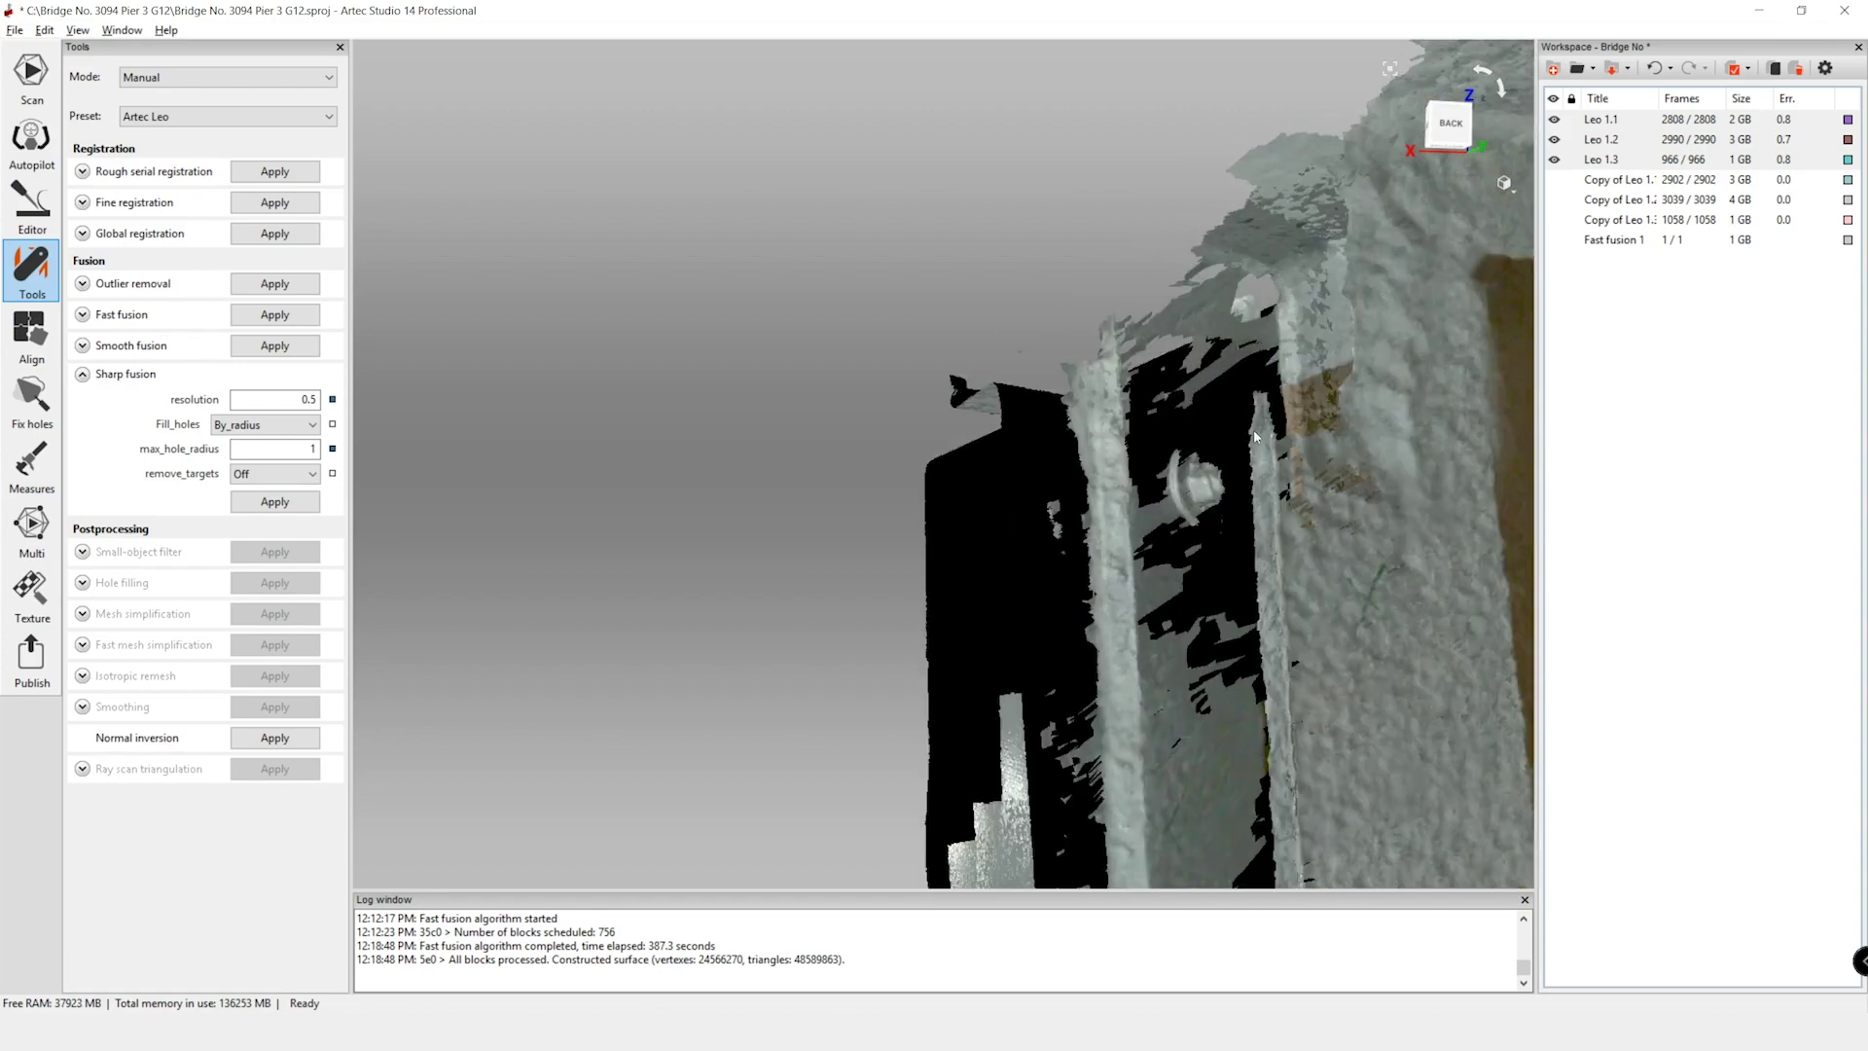
left_click_drag(1339, 457, 1262, 508)
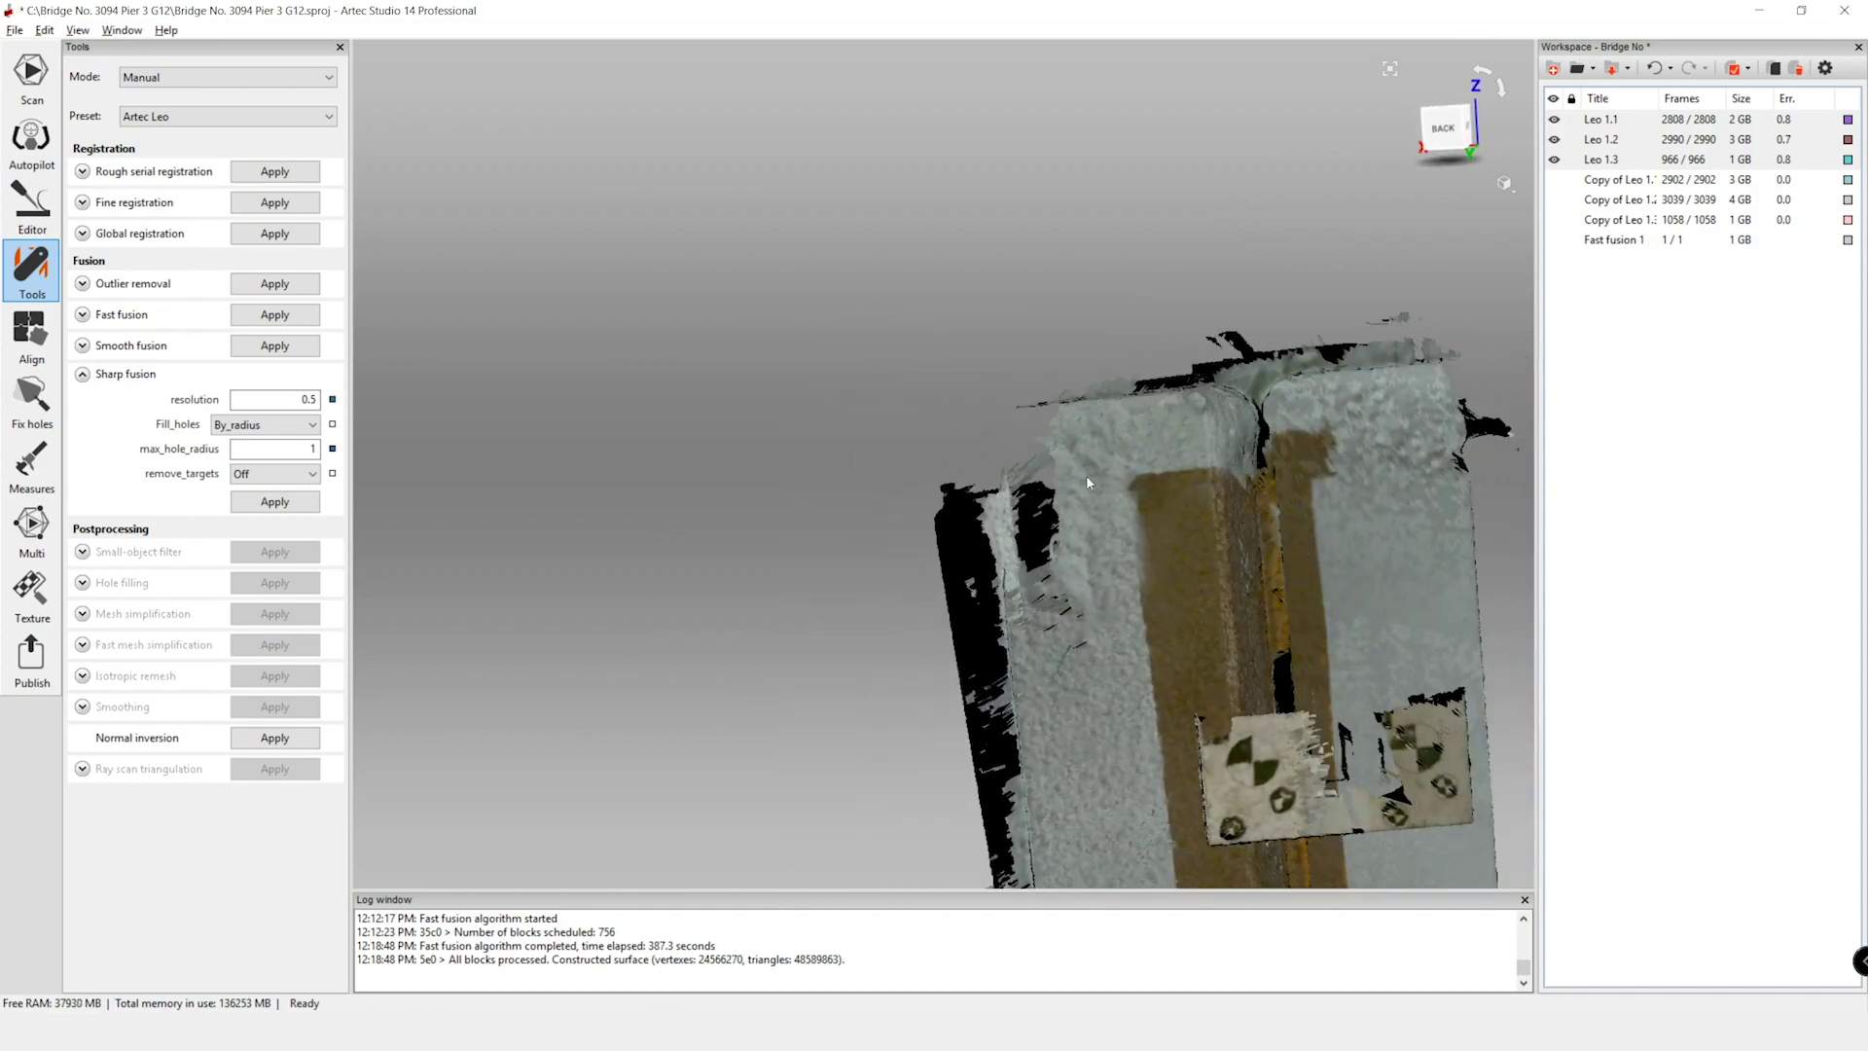
left_click_drag(1355, 587, 841, 534)
scroll(841, 534, "up", 10)
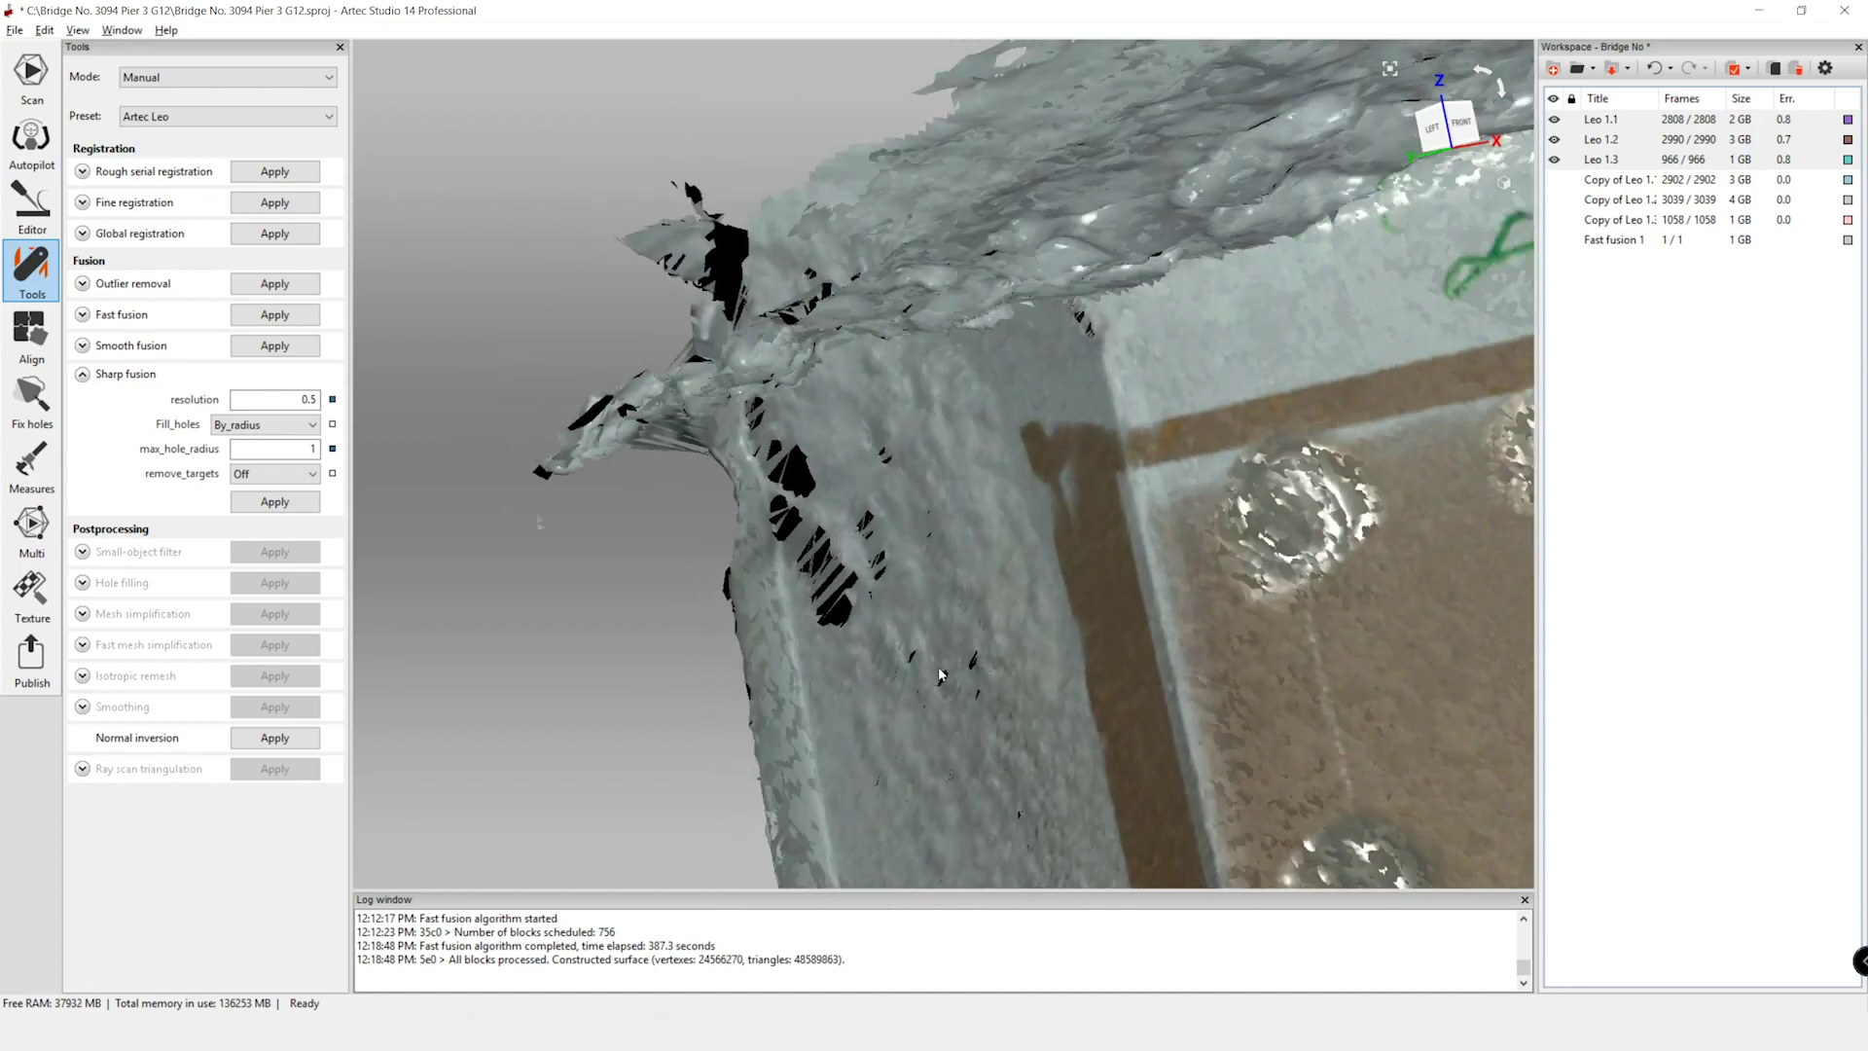
scroll(946, 662, "down", 10)
scroll(946, 661, "down", 8)
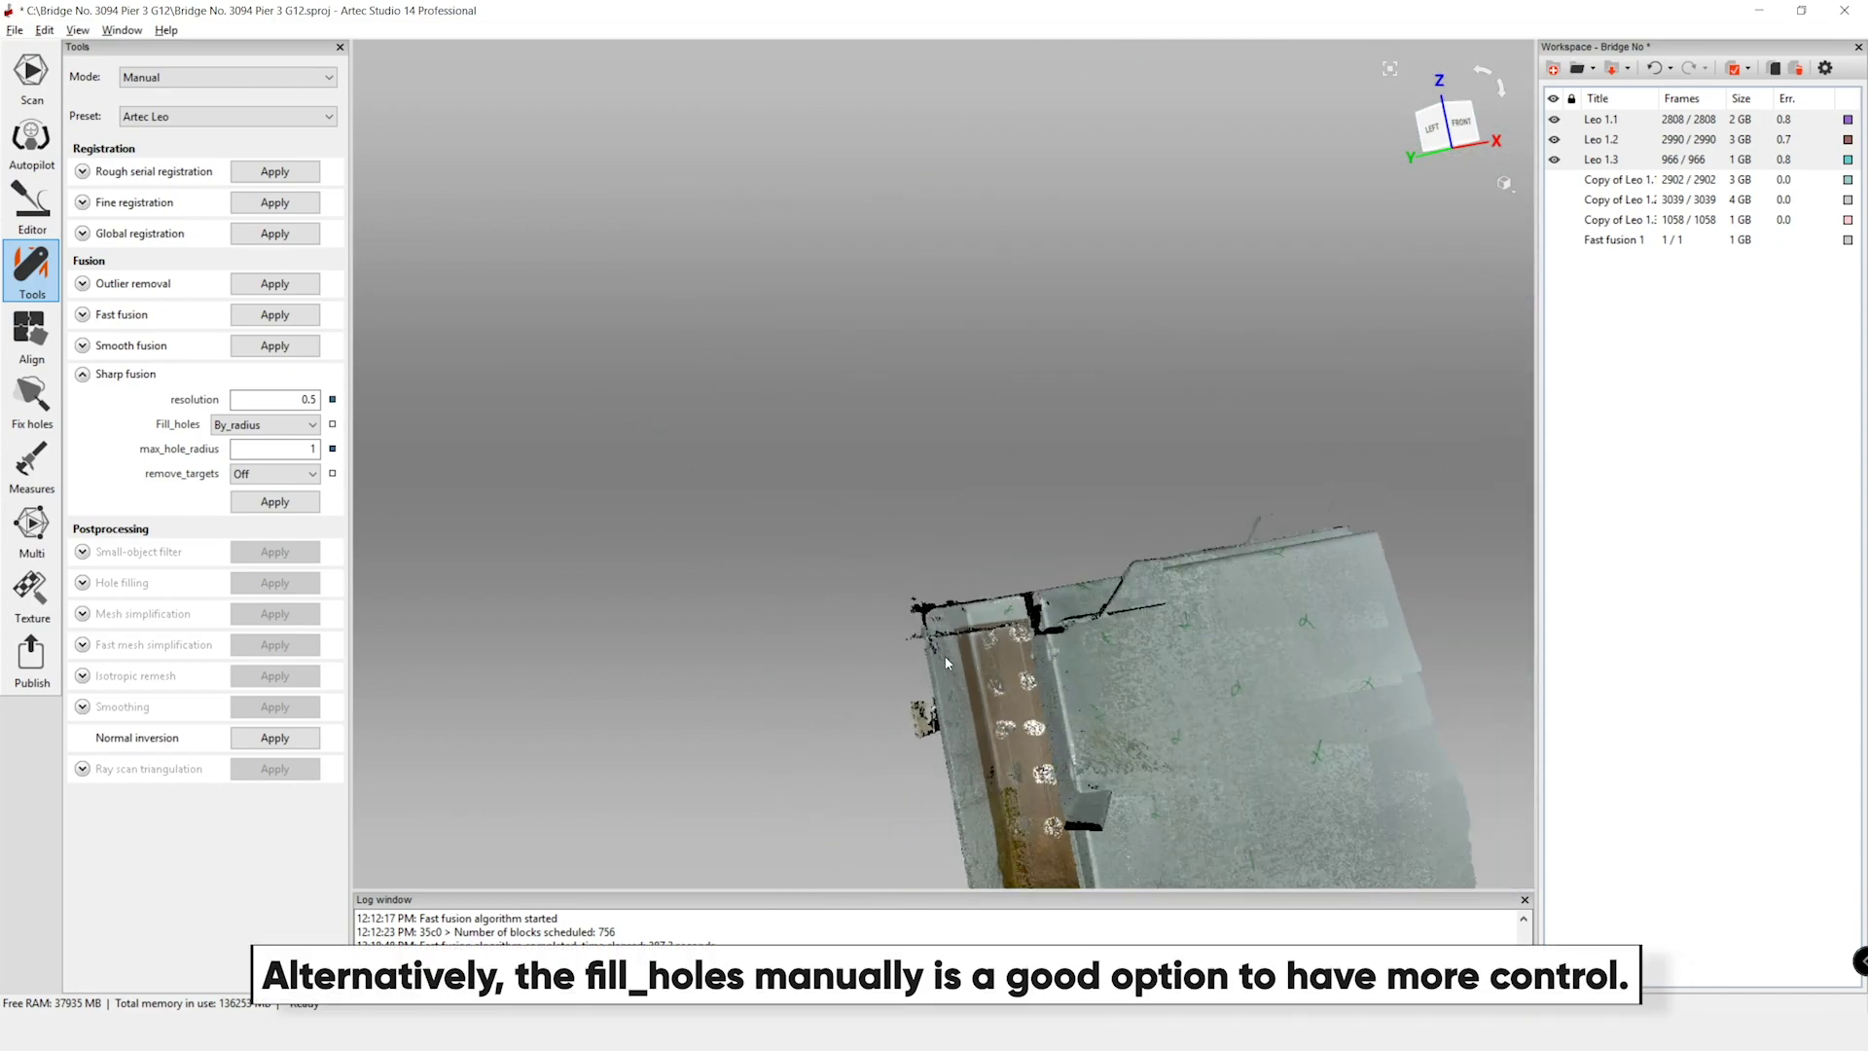
scroll(946, 662, "up", 5)
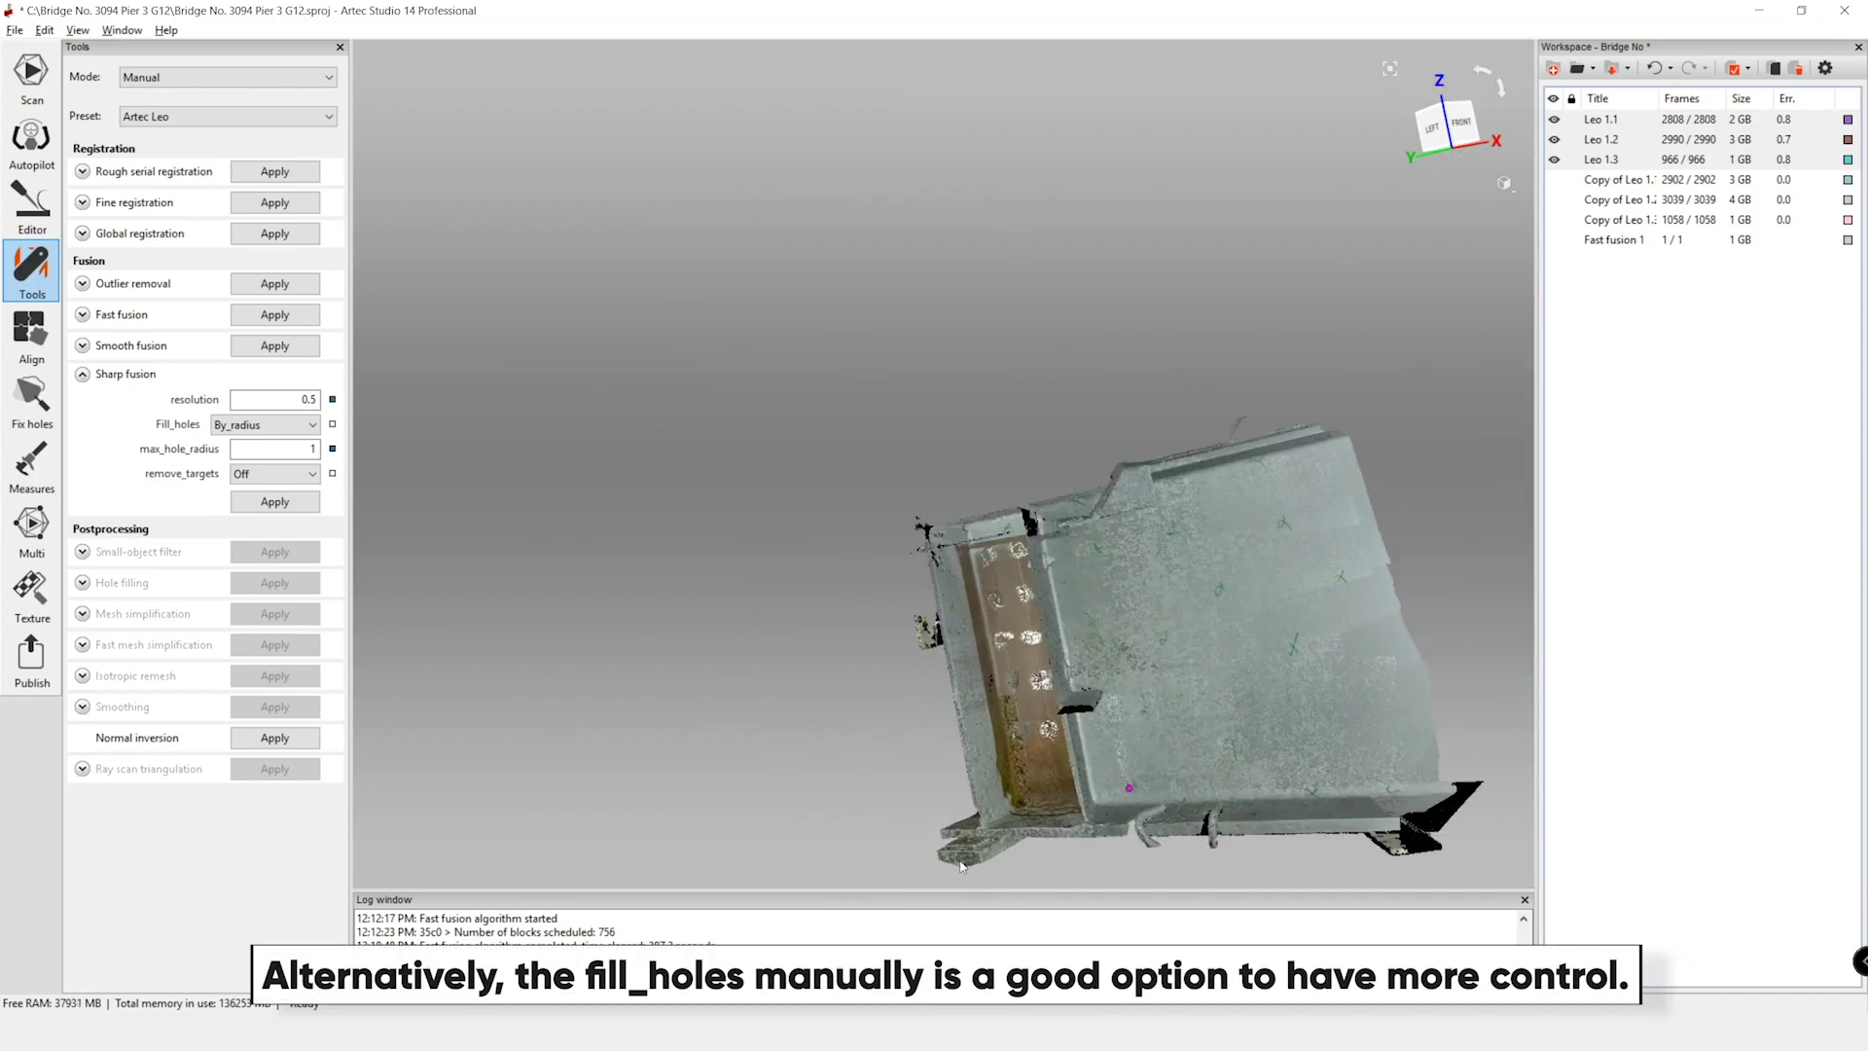
left_click_drag(1029, 761, 1078, 747)
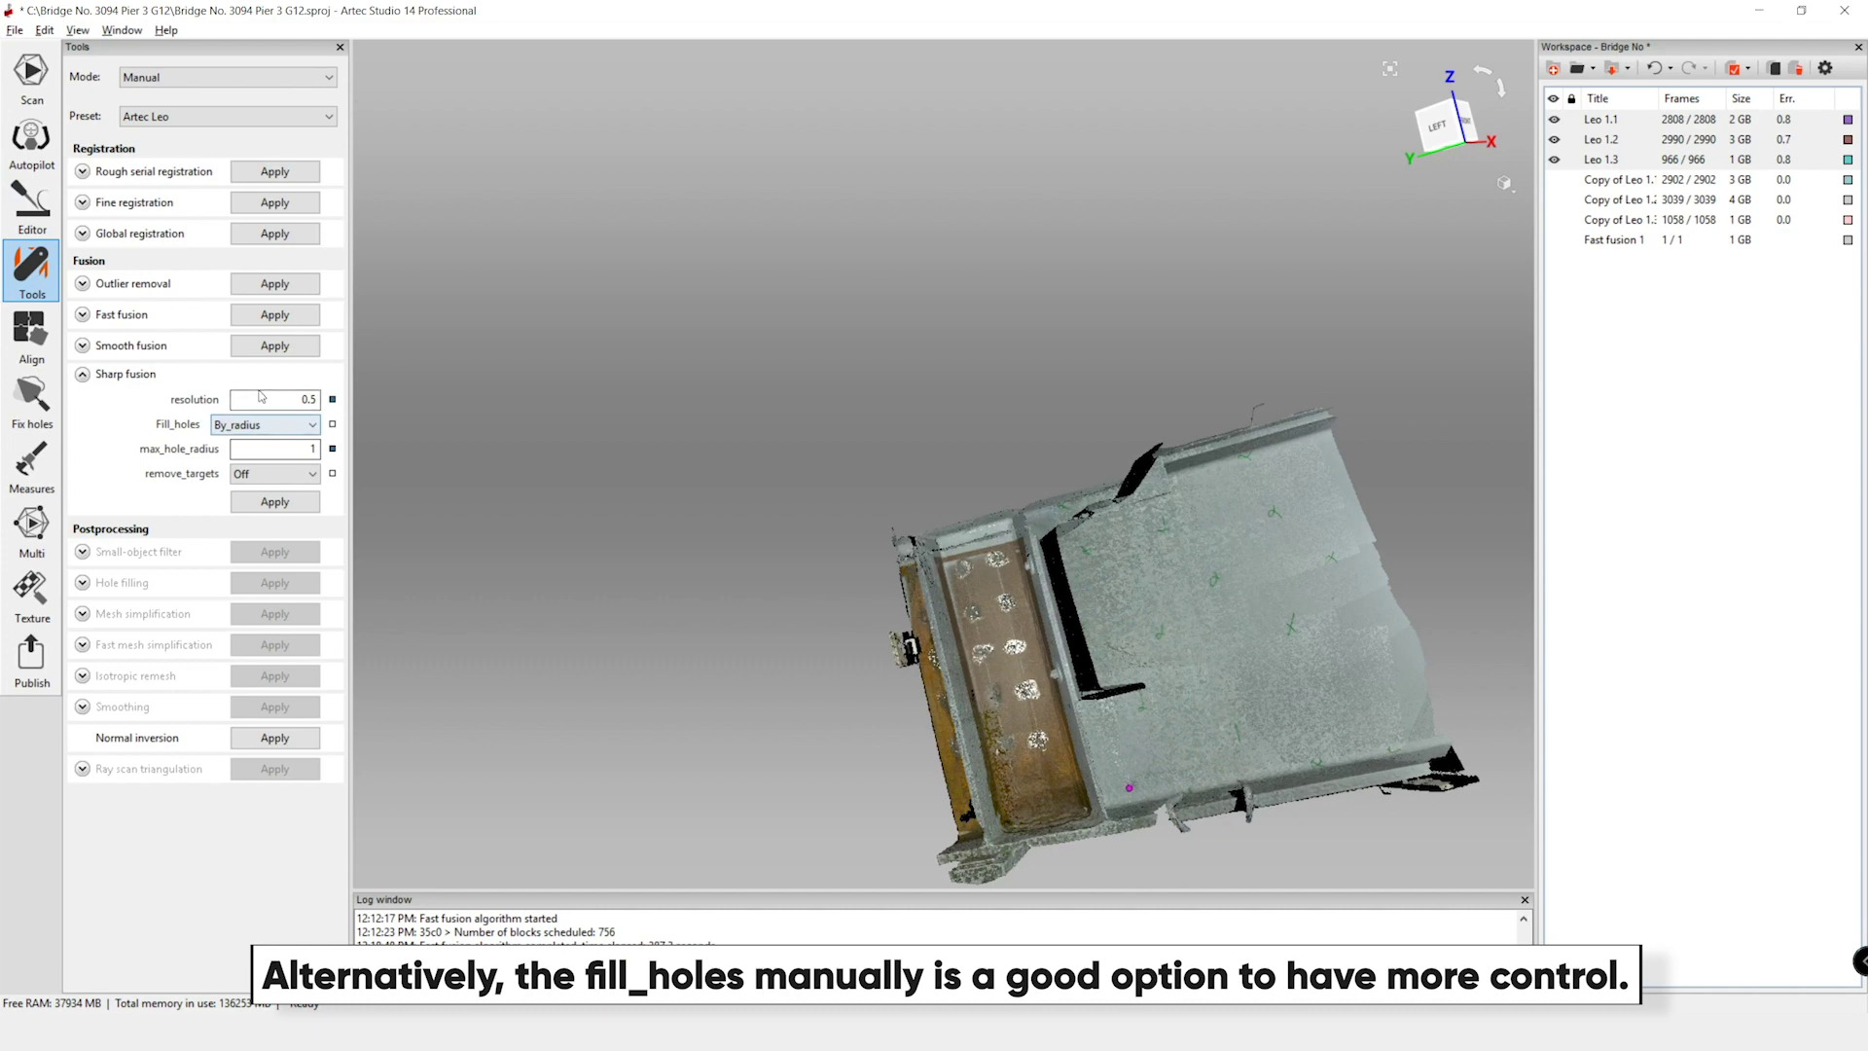
- Run Sharp fusion on Leo 1.1, Leo 1.2 and Leo 1.3 with a maximum hole radius of 1
left_click(271, 448)
double_click(272, 449)
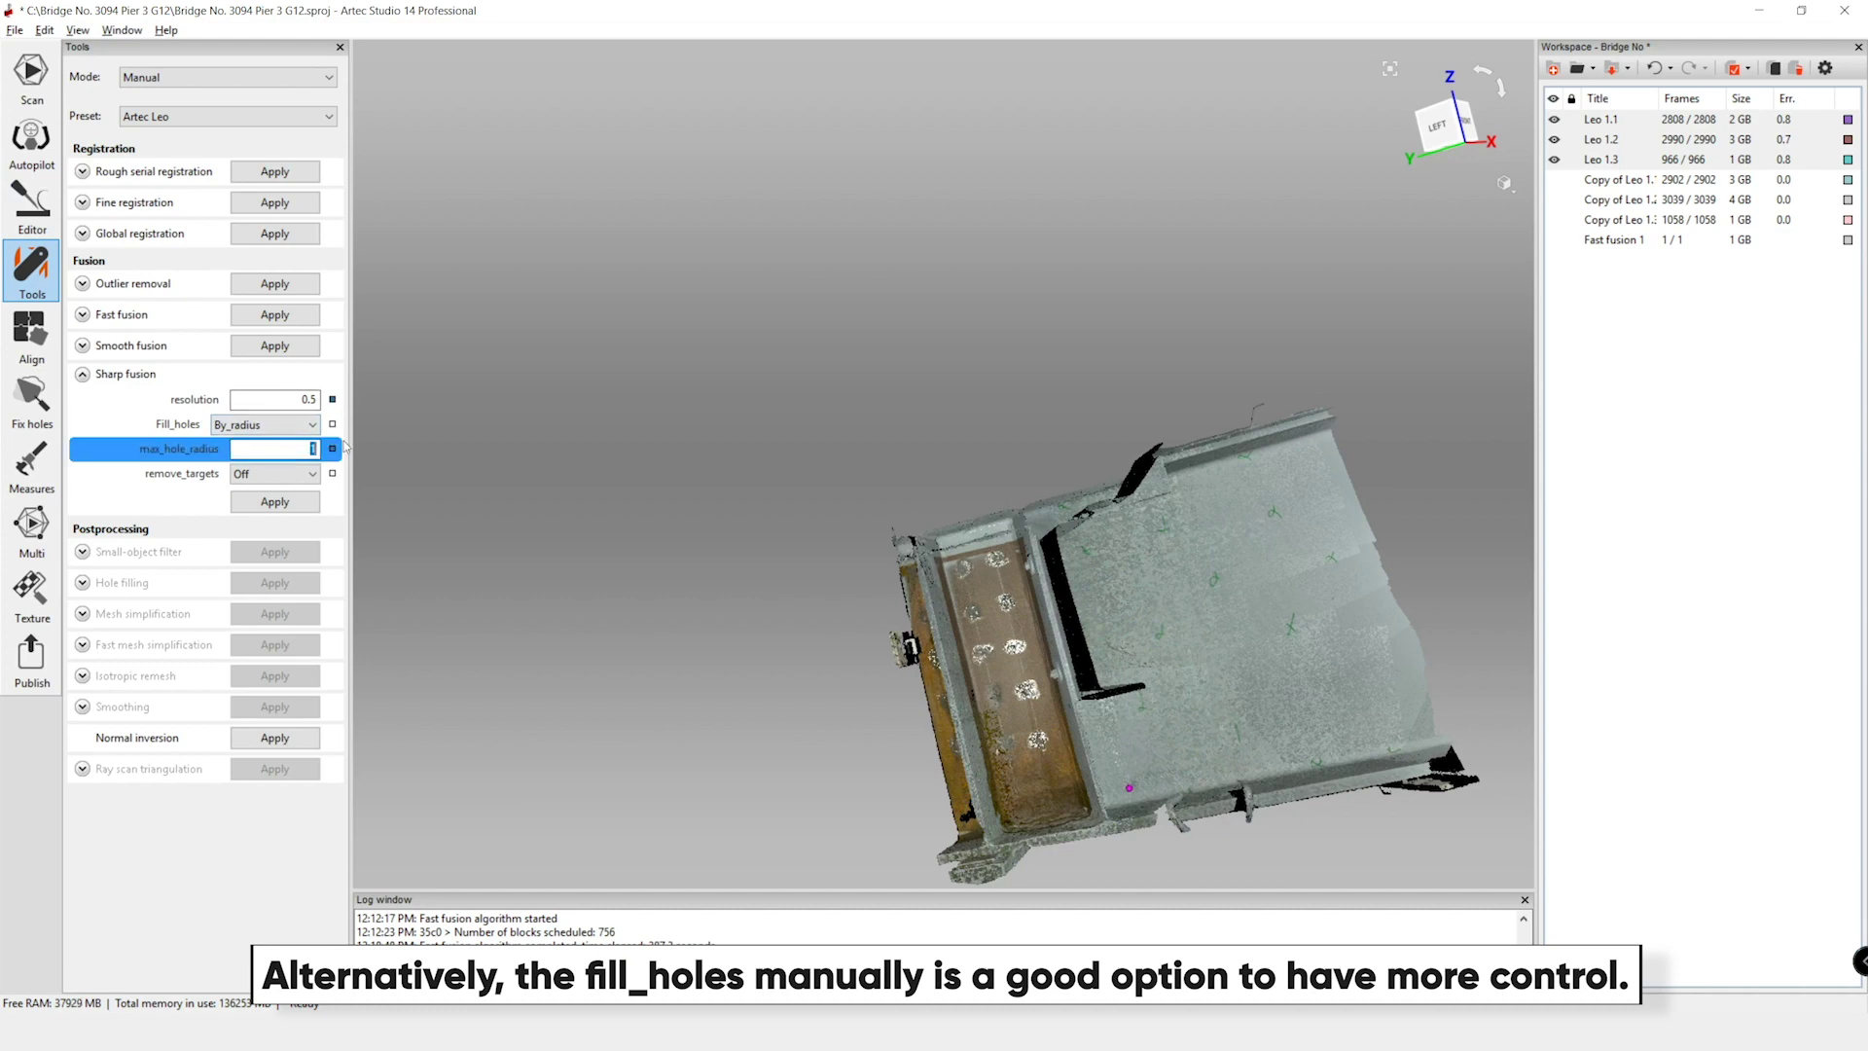
left_click(264, 452)
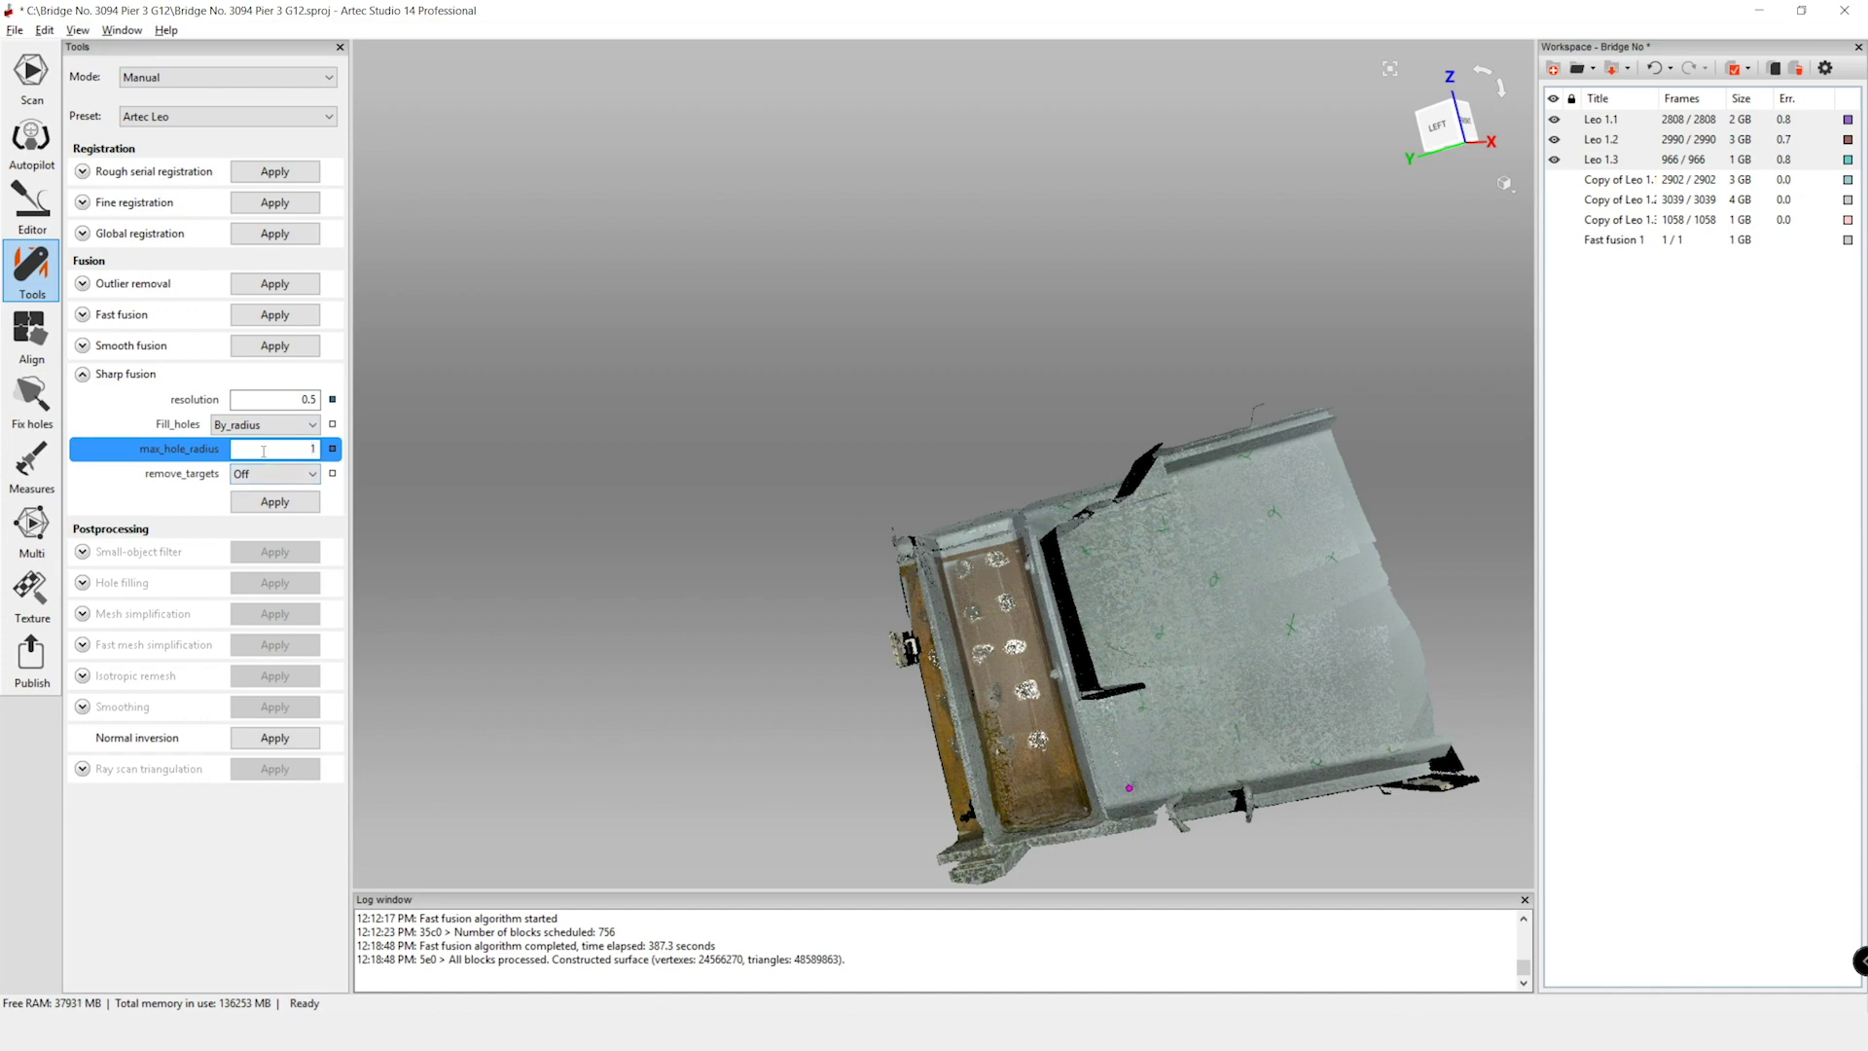
left_click(274, 502)
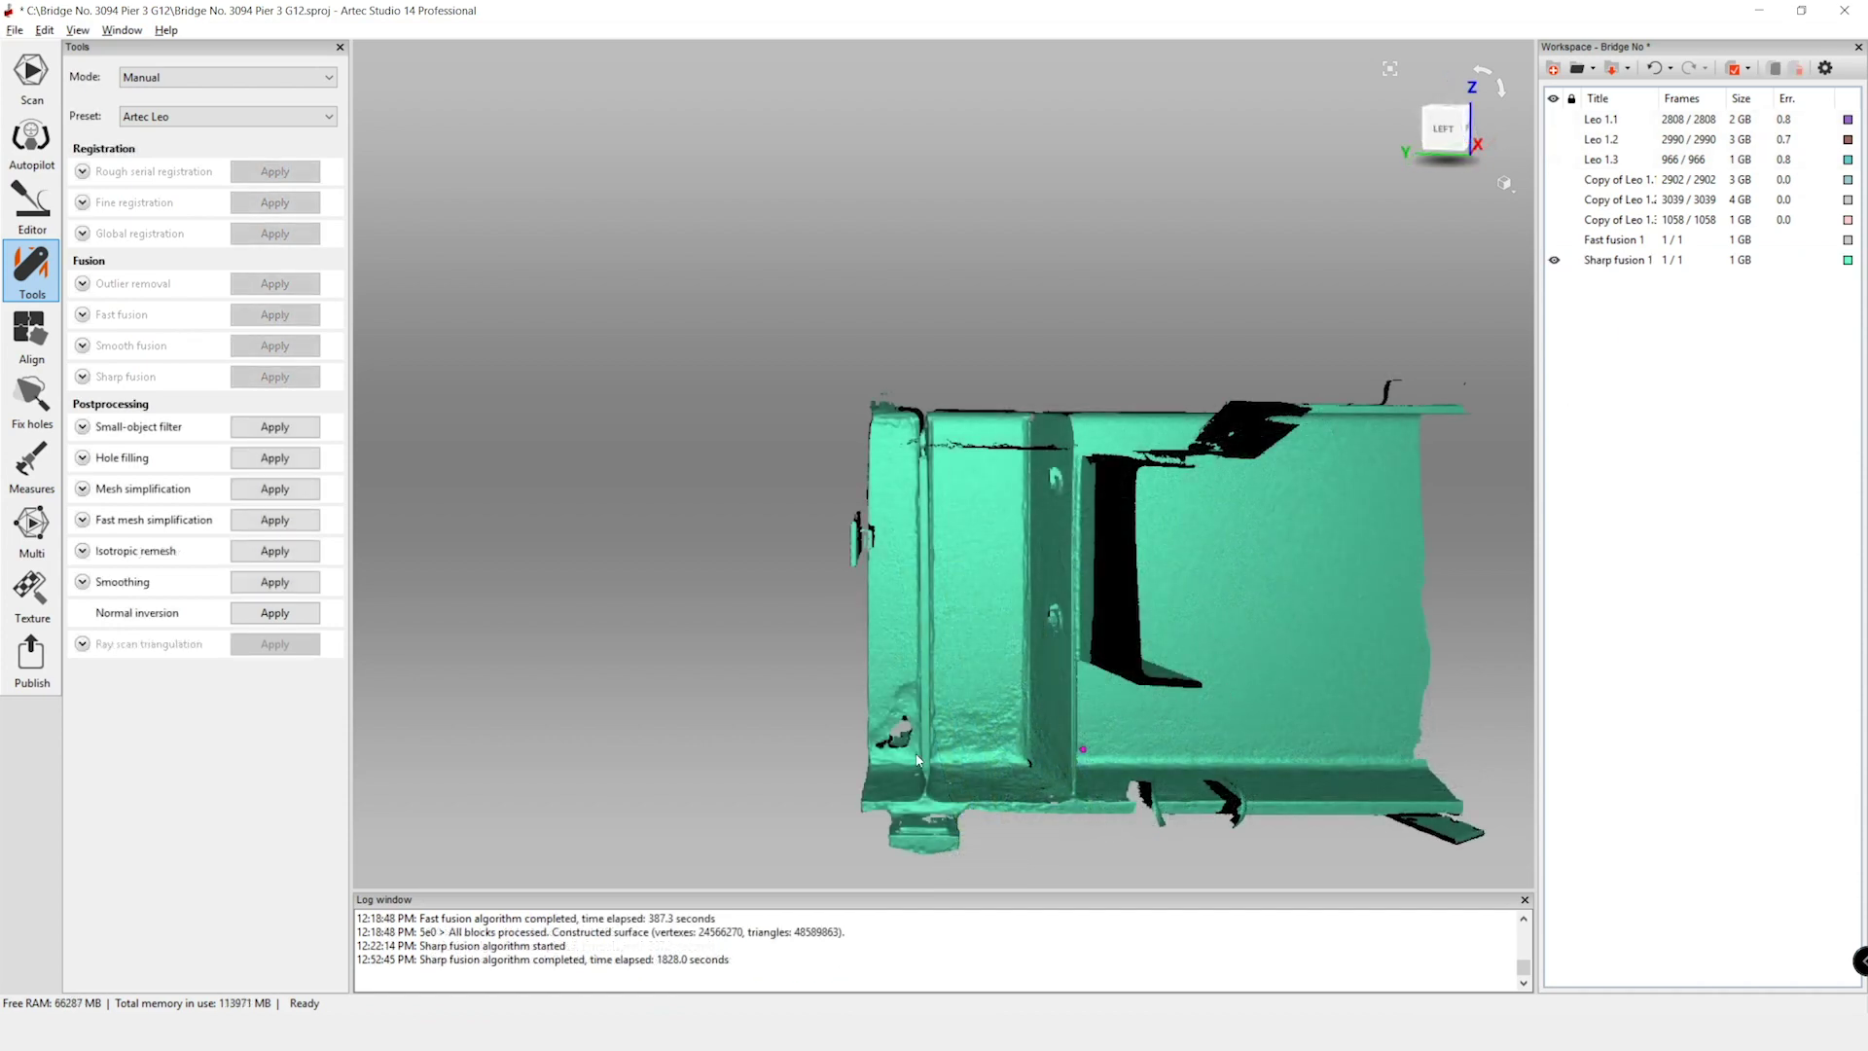
- Duplicate the Sharp fusion 1 model and hide the original so only its copy is shown
left_click_drag(966, 640, 1499, 687)
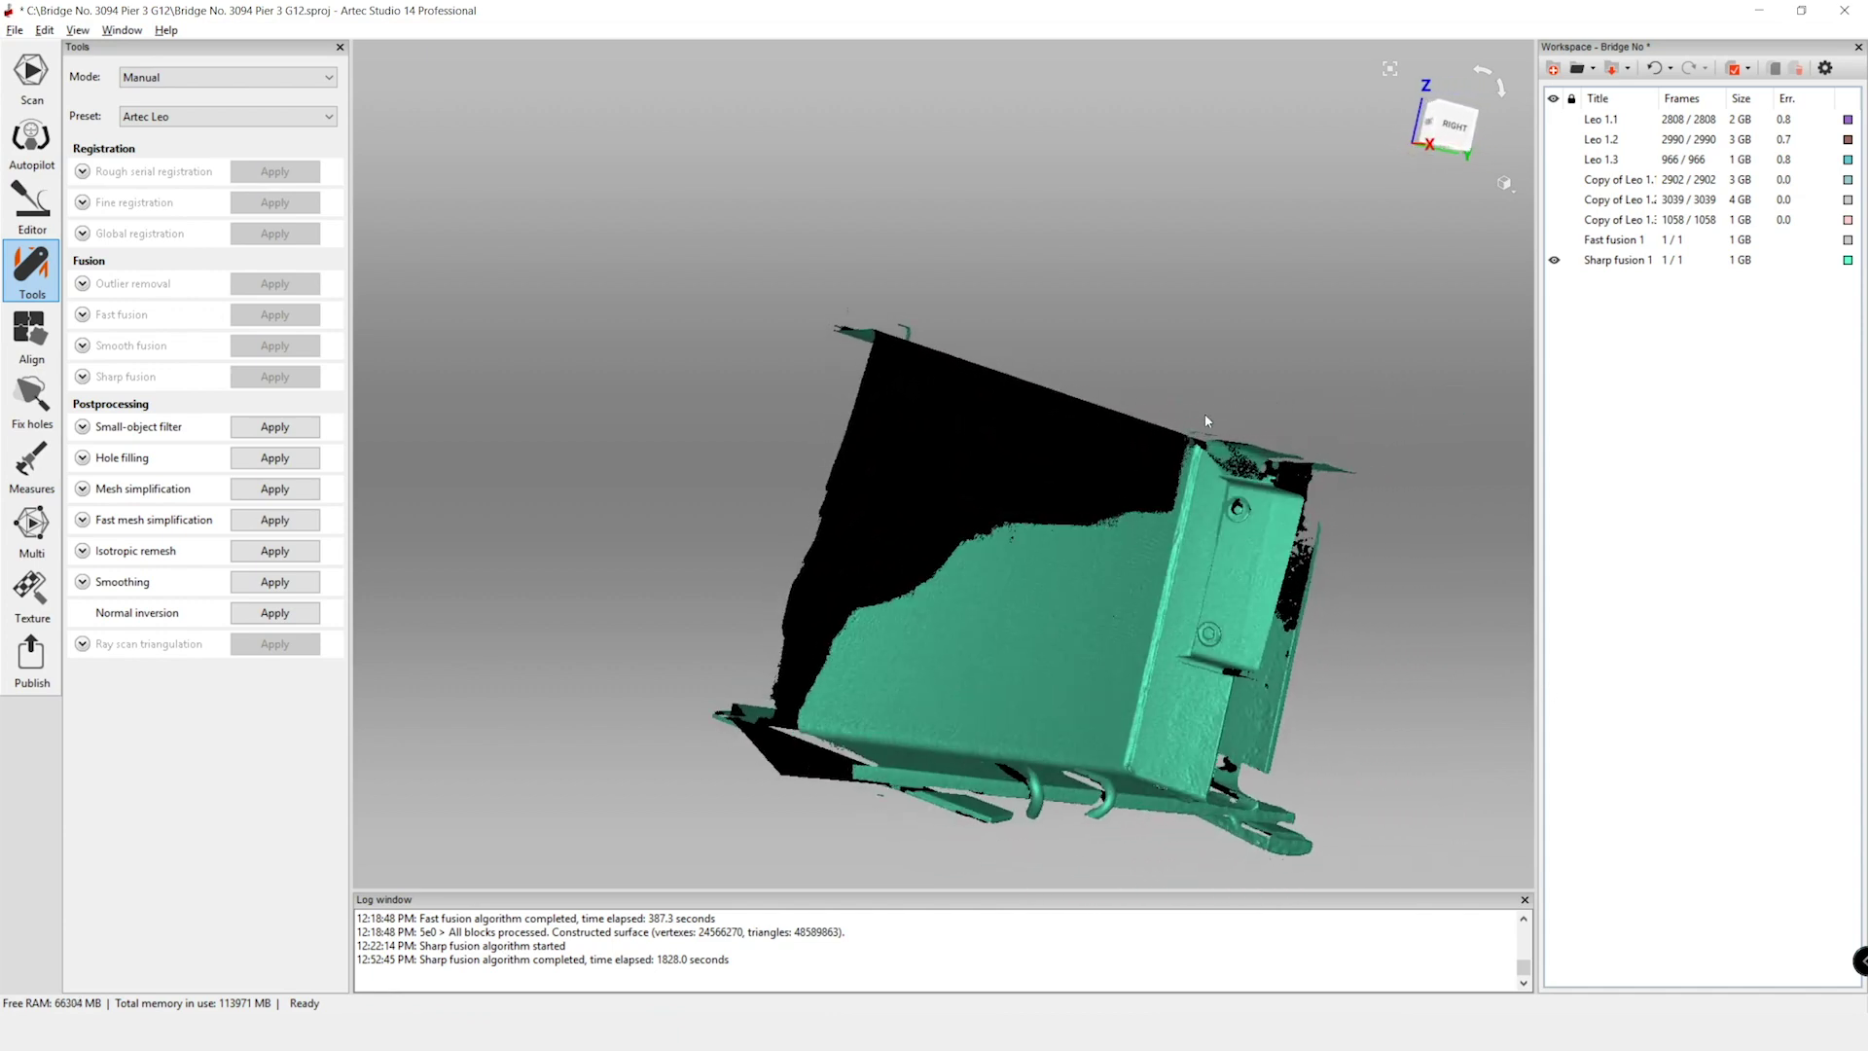
left_click_drag(1119, 486, 389, 569)
left_click_drag(269, 589, 1612, 317)
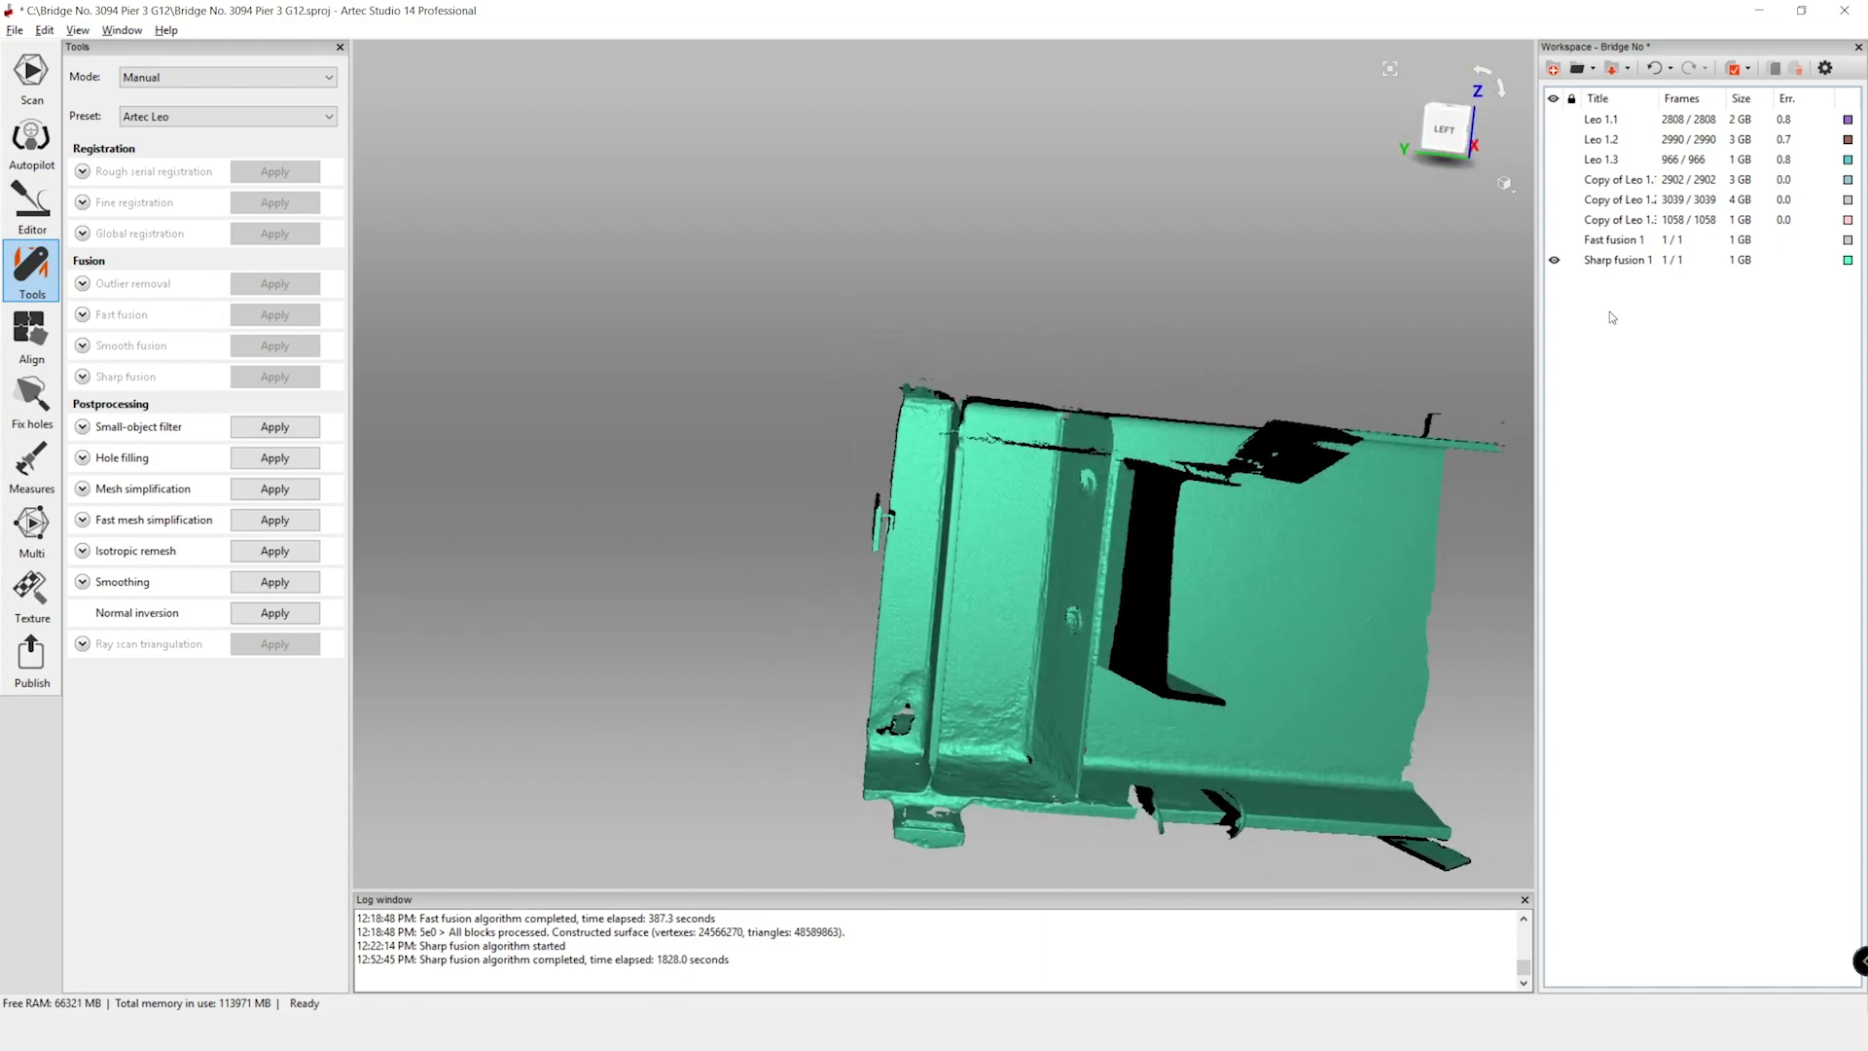
right_click(1600, 260)
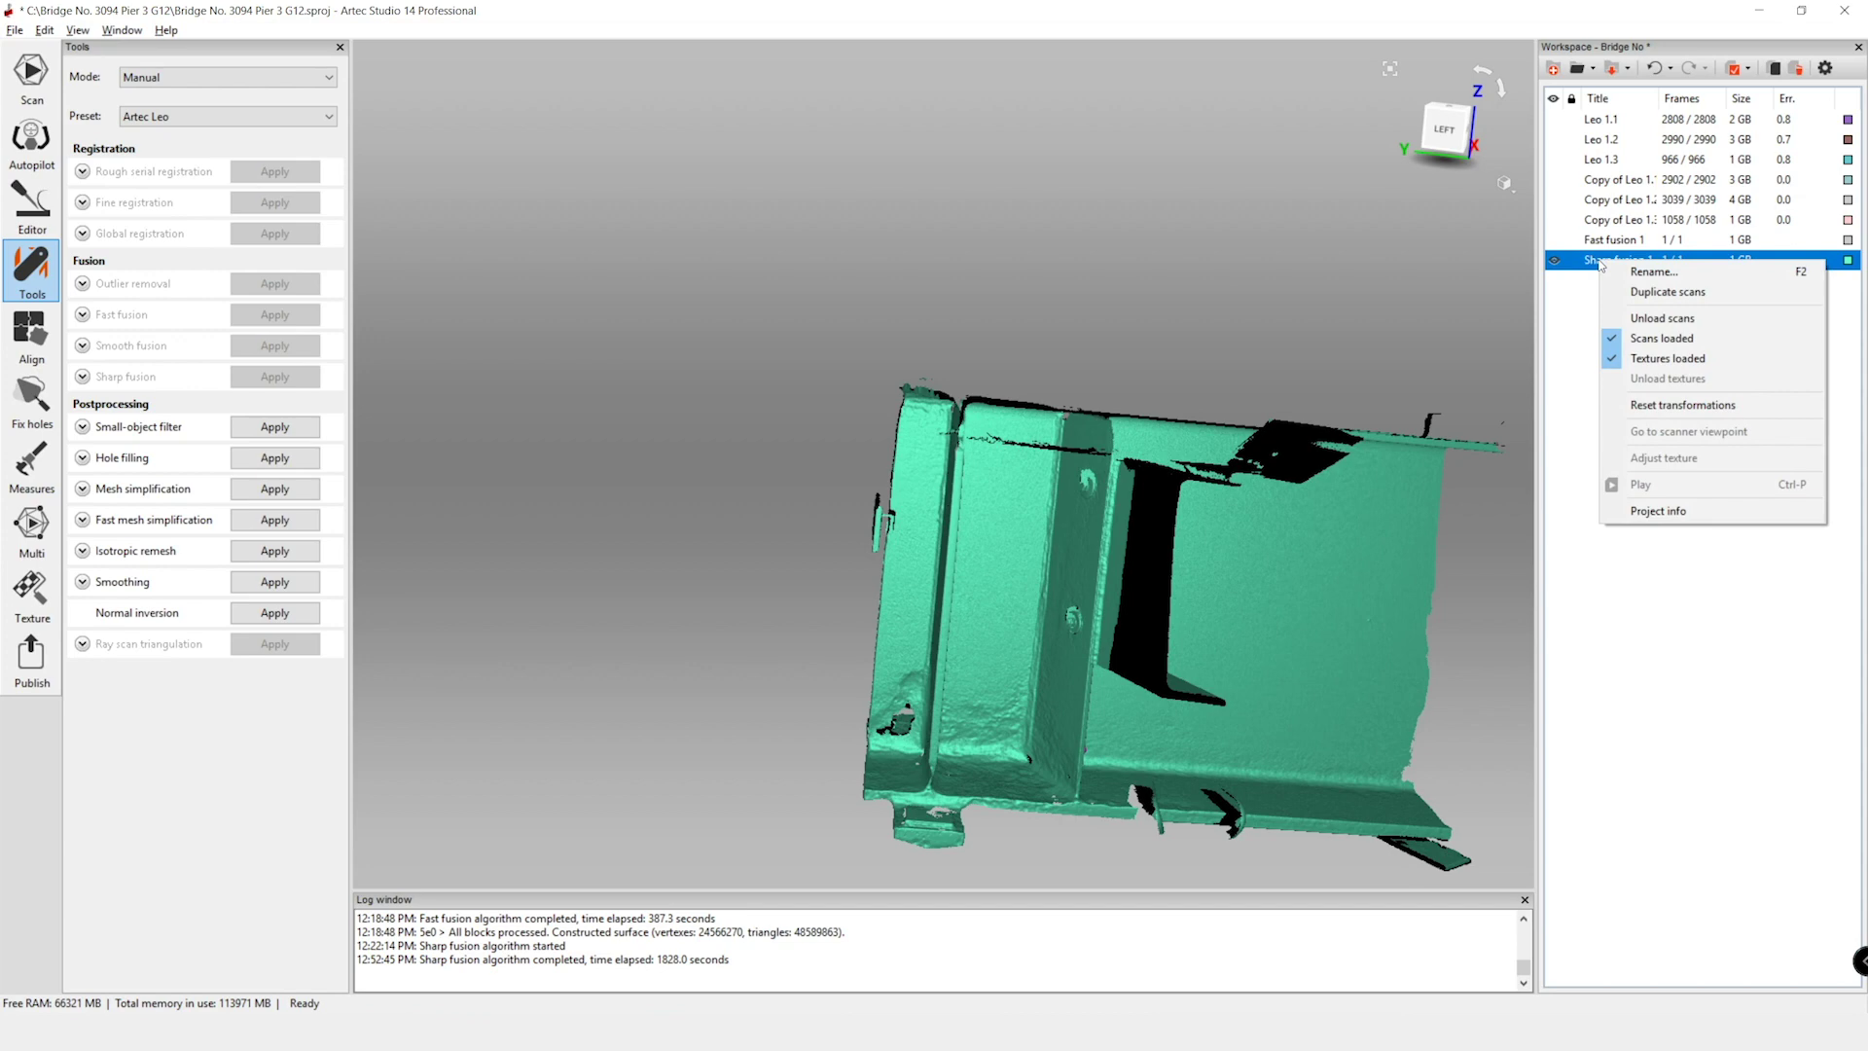
left_click(1621, 294)
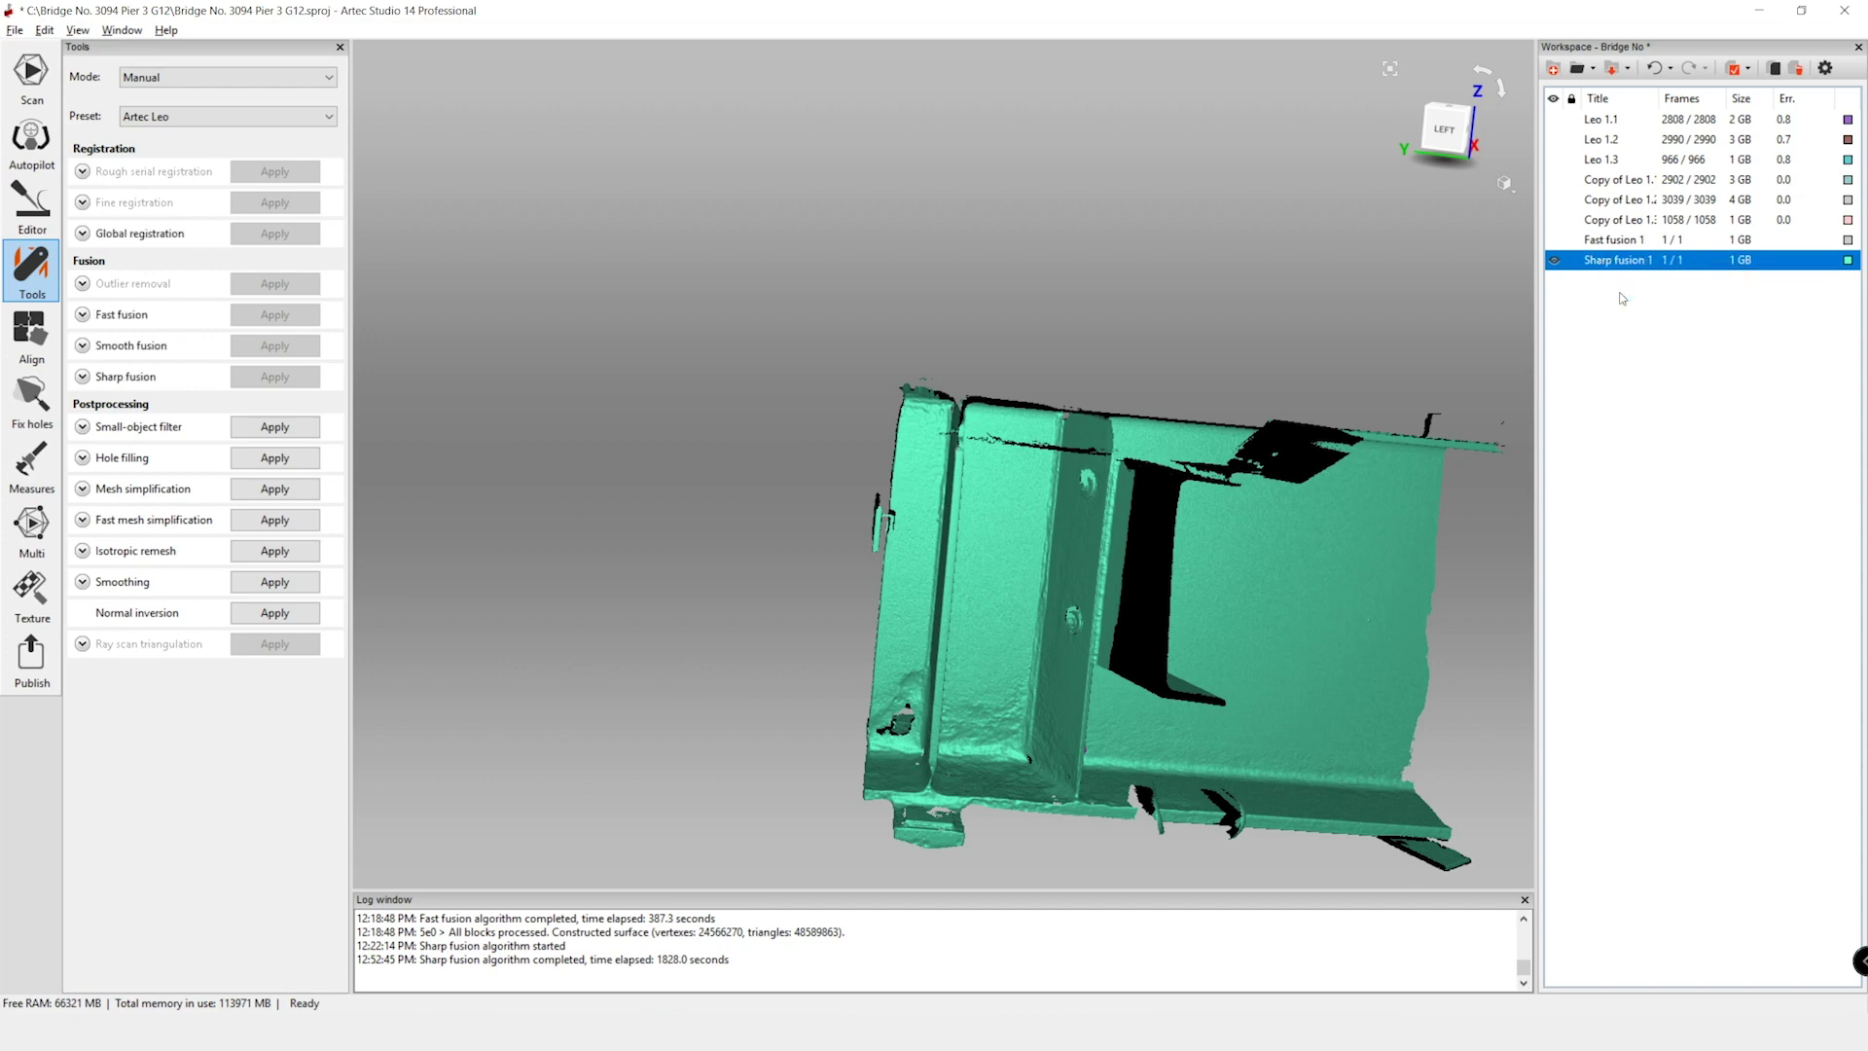
left_click(1607, 282)
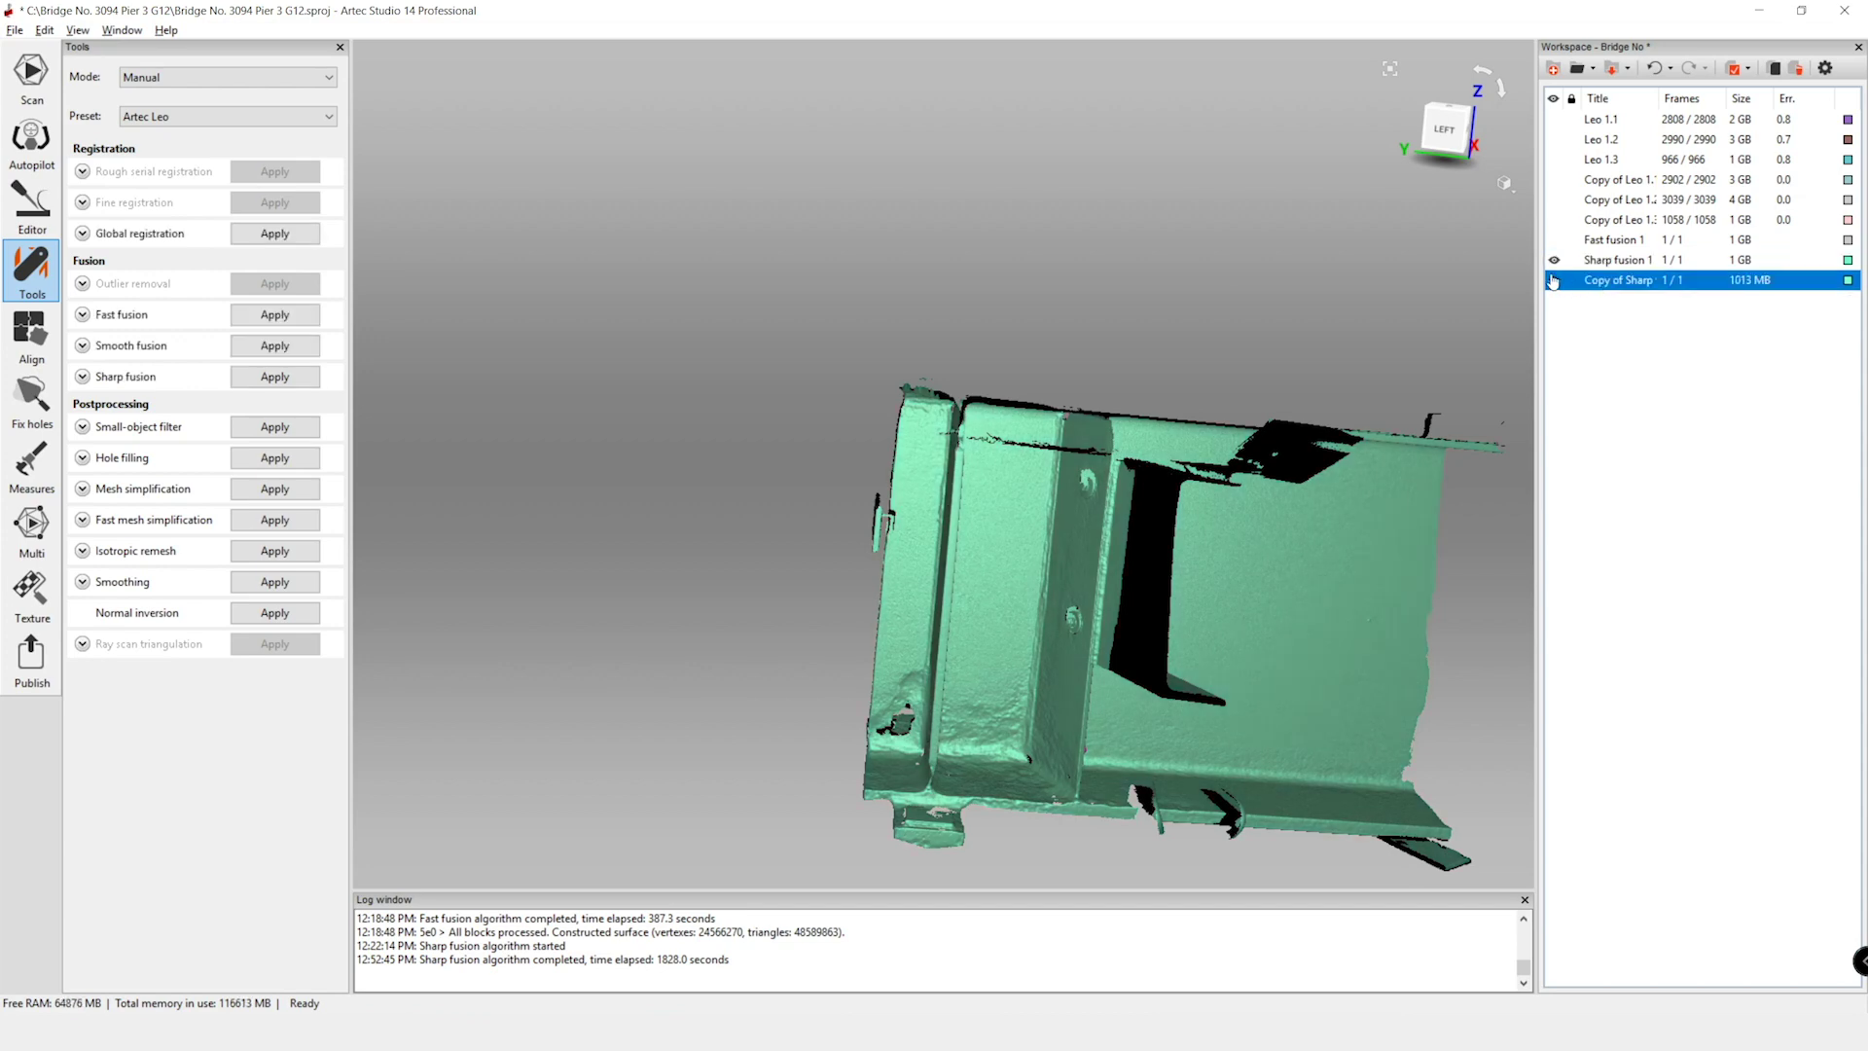
left_click(1554, 261)
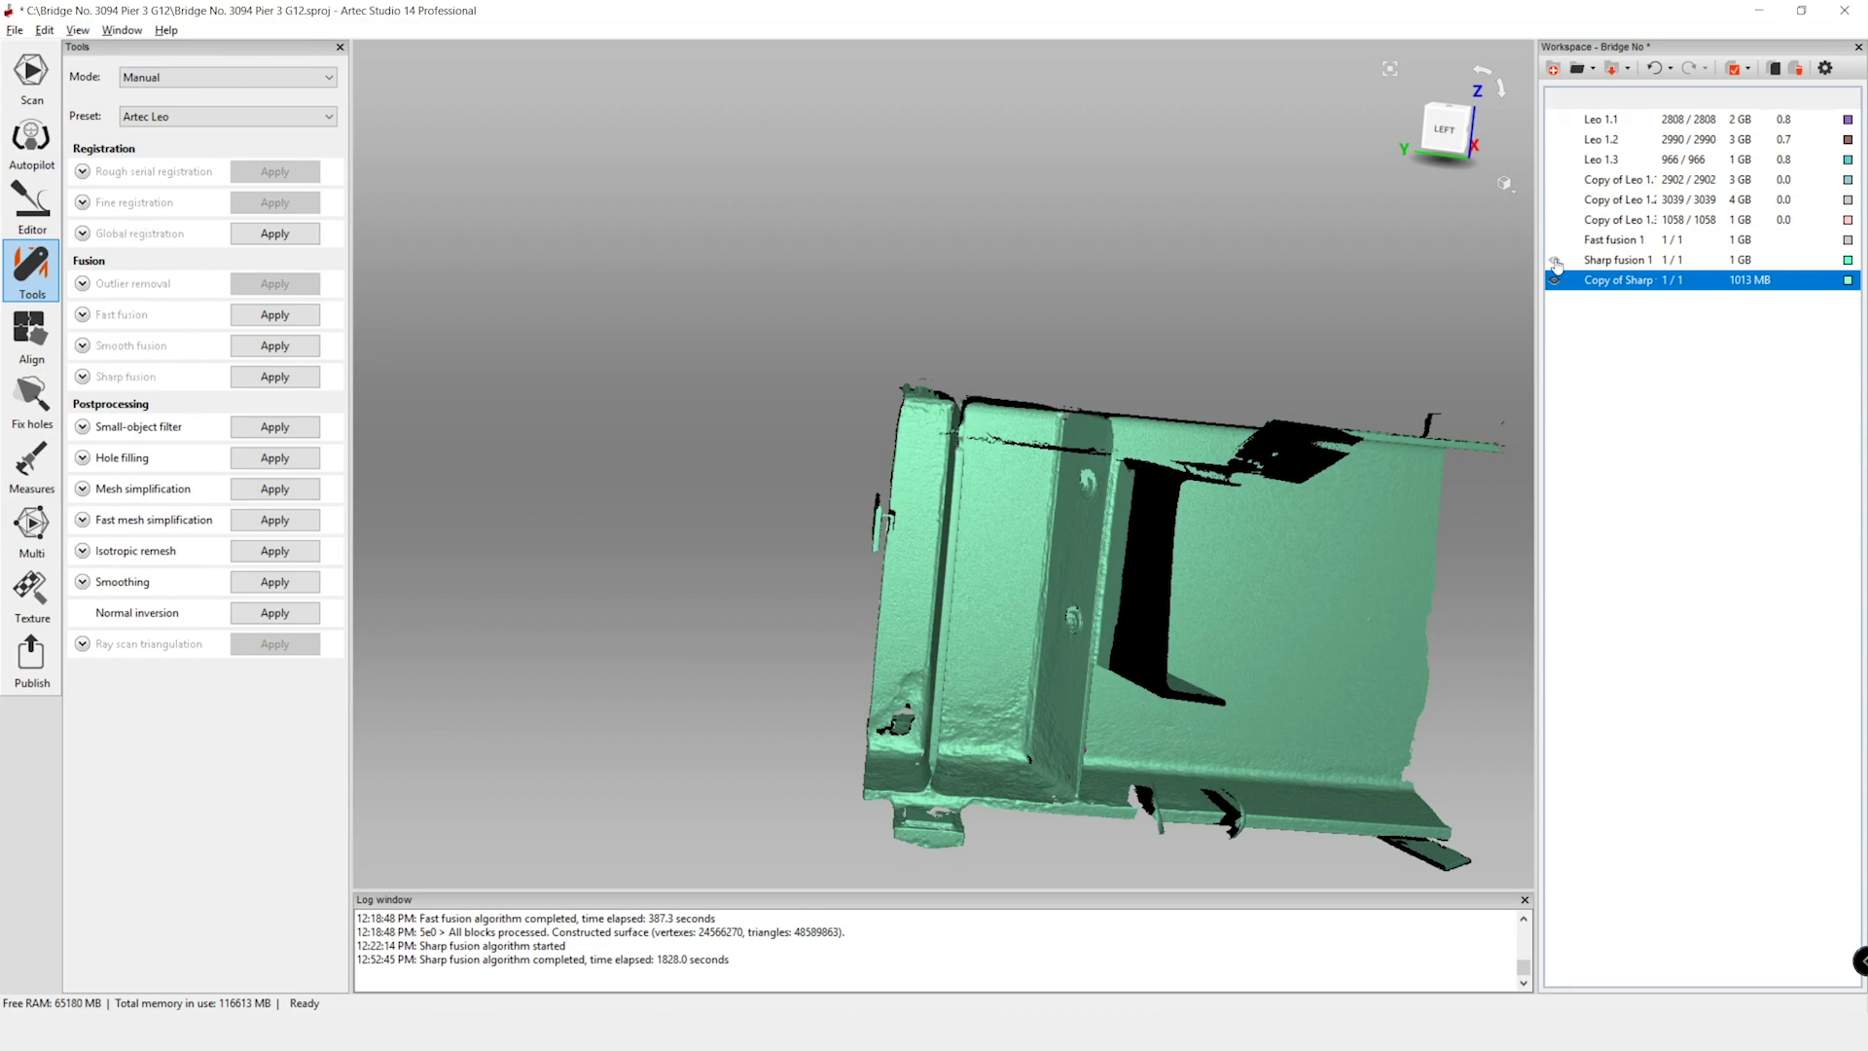
- Erase the girder's web and flanges beyond the stiffener from the copied mesh using a rectangular Eraser selection
left_click_drag(1453, 554, 1316, 538)
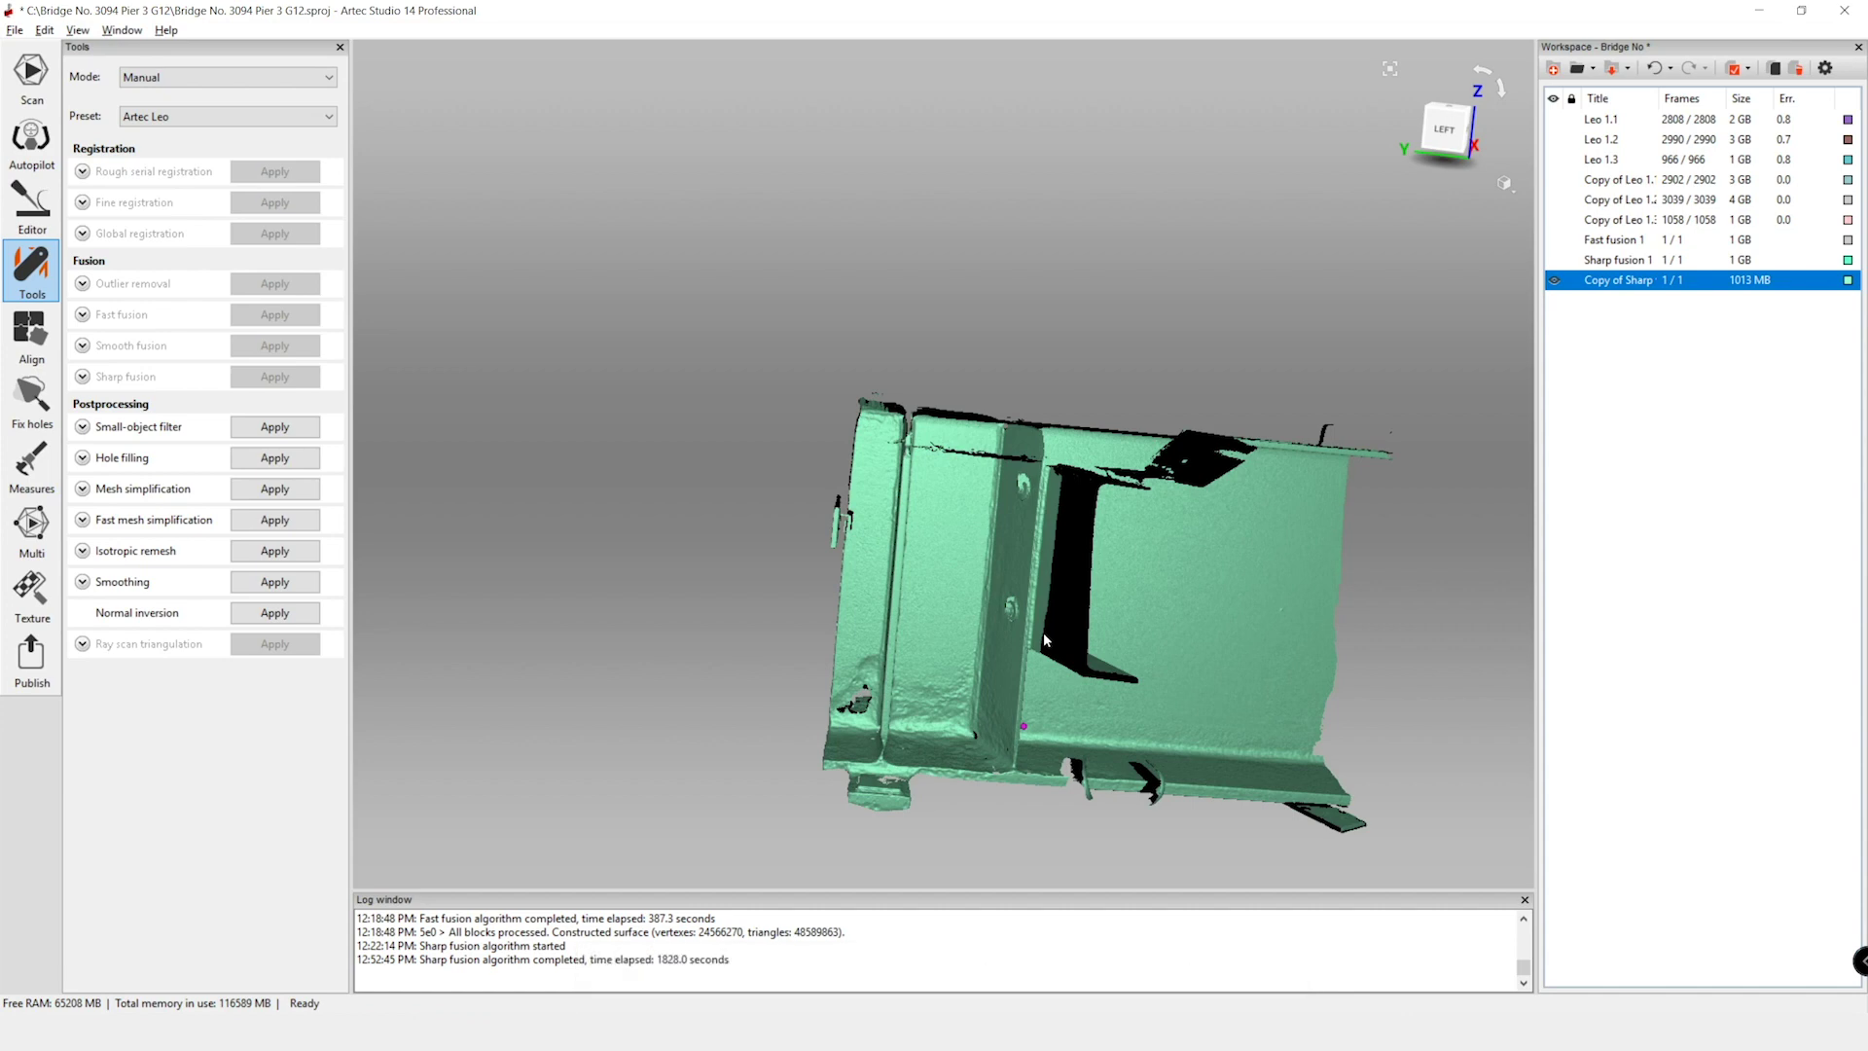
left_click(31, 202)
left_click(97, 243)
left_click_drag(798, 671, 822, 593)
key("r")
left_click_drag(1025, 394, 1421, 855, "ctrl")
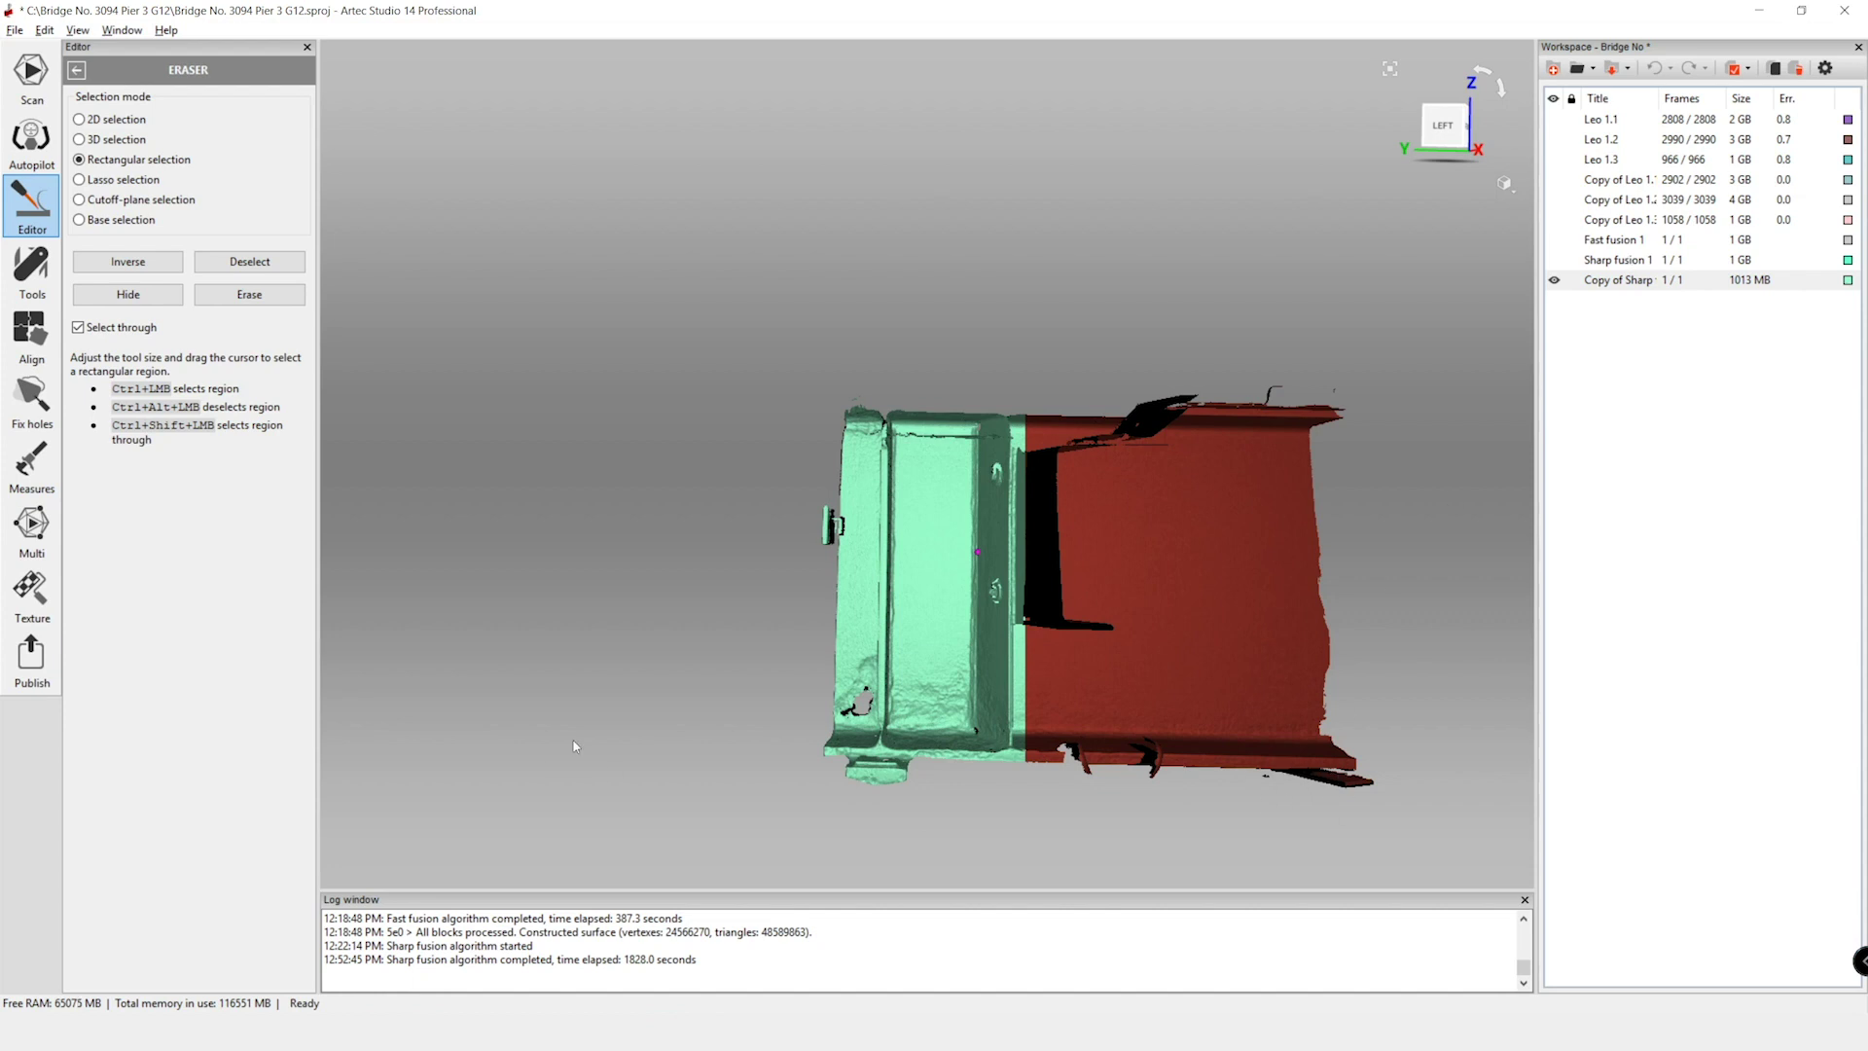
mouse_move(746, 776)
left_mouse_down()
mouse_move(833, 461)
mouse_move(849, 524)
mouse_move(985, 414)
mouse_move(942, 638)
mouse_move(418, 586)
mouse_move(533, 557)
mouse_move(654, 600)
mouse_move(1089, 563)
mouse_move(1172, 642)
mouse_move(1080, 575)
mouse_move(968, 575)
left_mouse_up()
key("Delete")
- Show the model Copy of Copy of Sharp fusion 1 and hide Copy of Sharp fusion 1
scroll(982, 644, "up", 5)
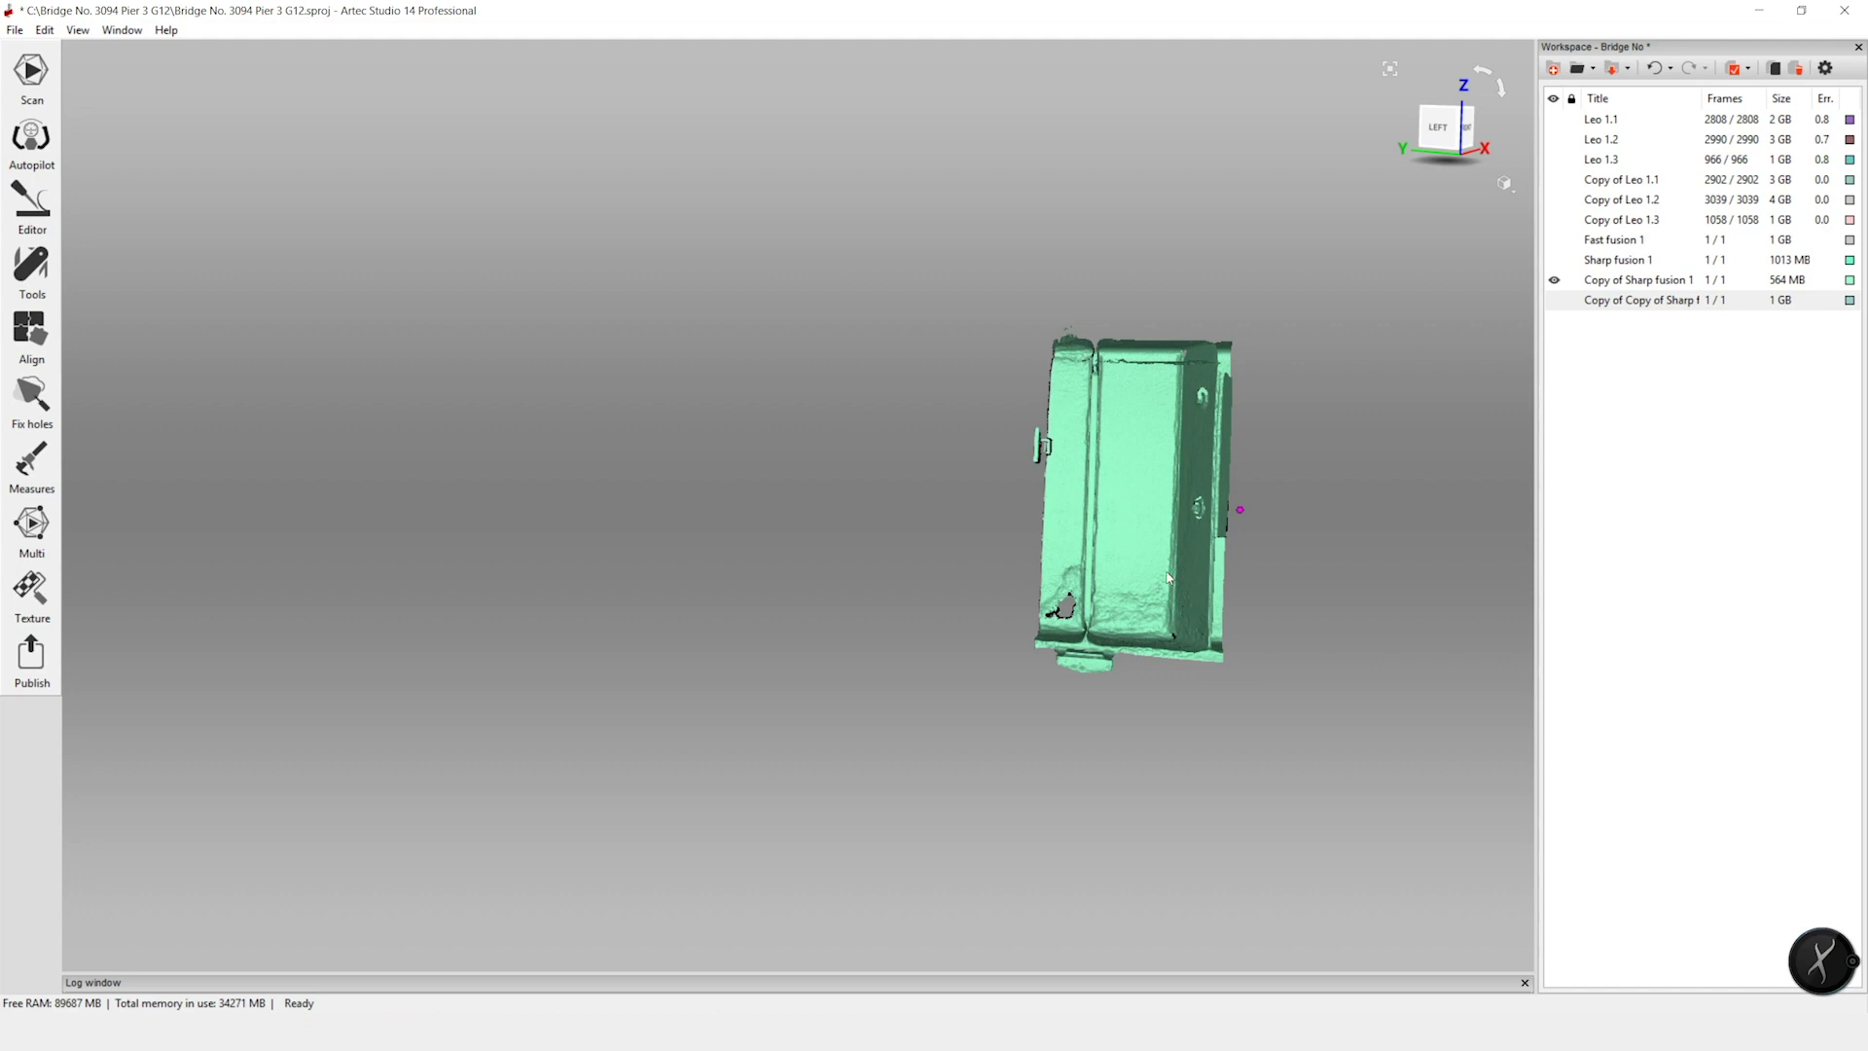
left_click(1553, 300)
left_click(1554, 281)
left_click_drag(1480, 403, 959, 715)
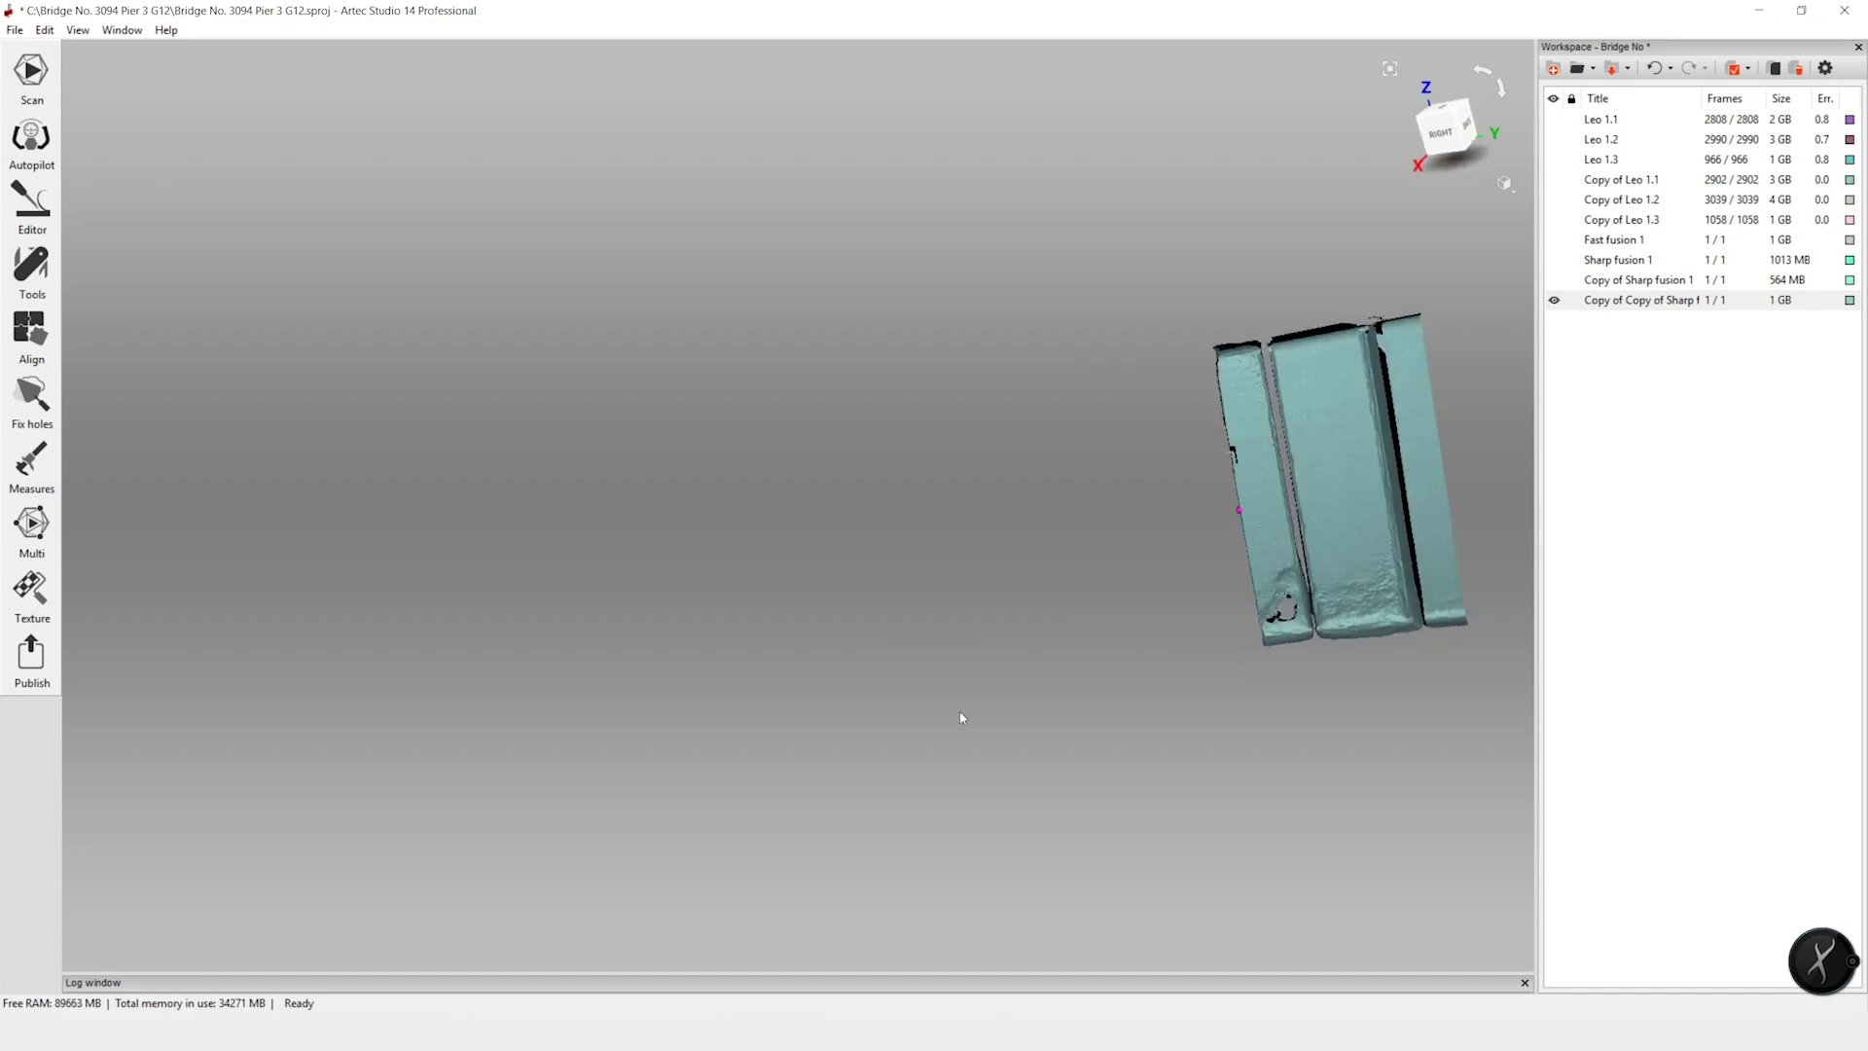
left_click_drag(1346, 457, 1504, 491)
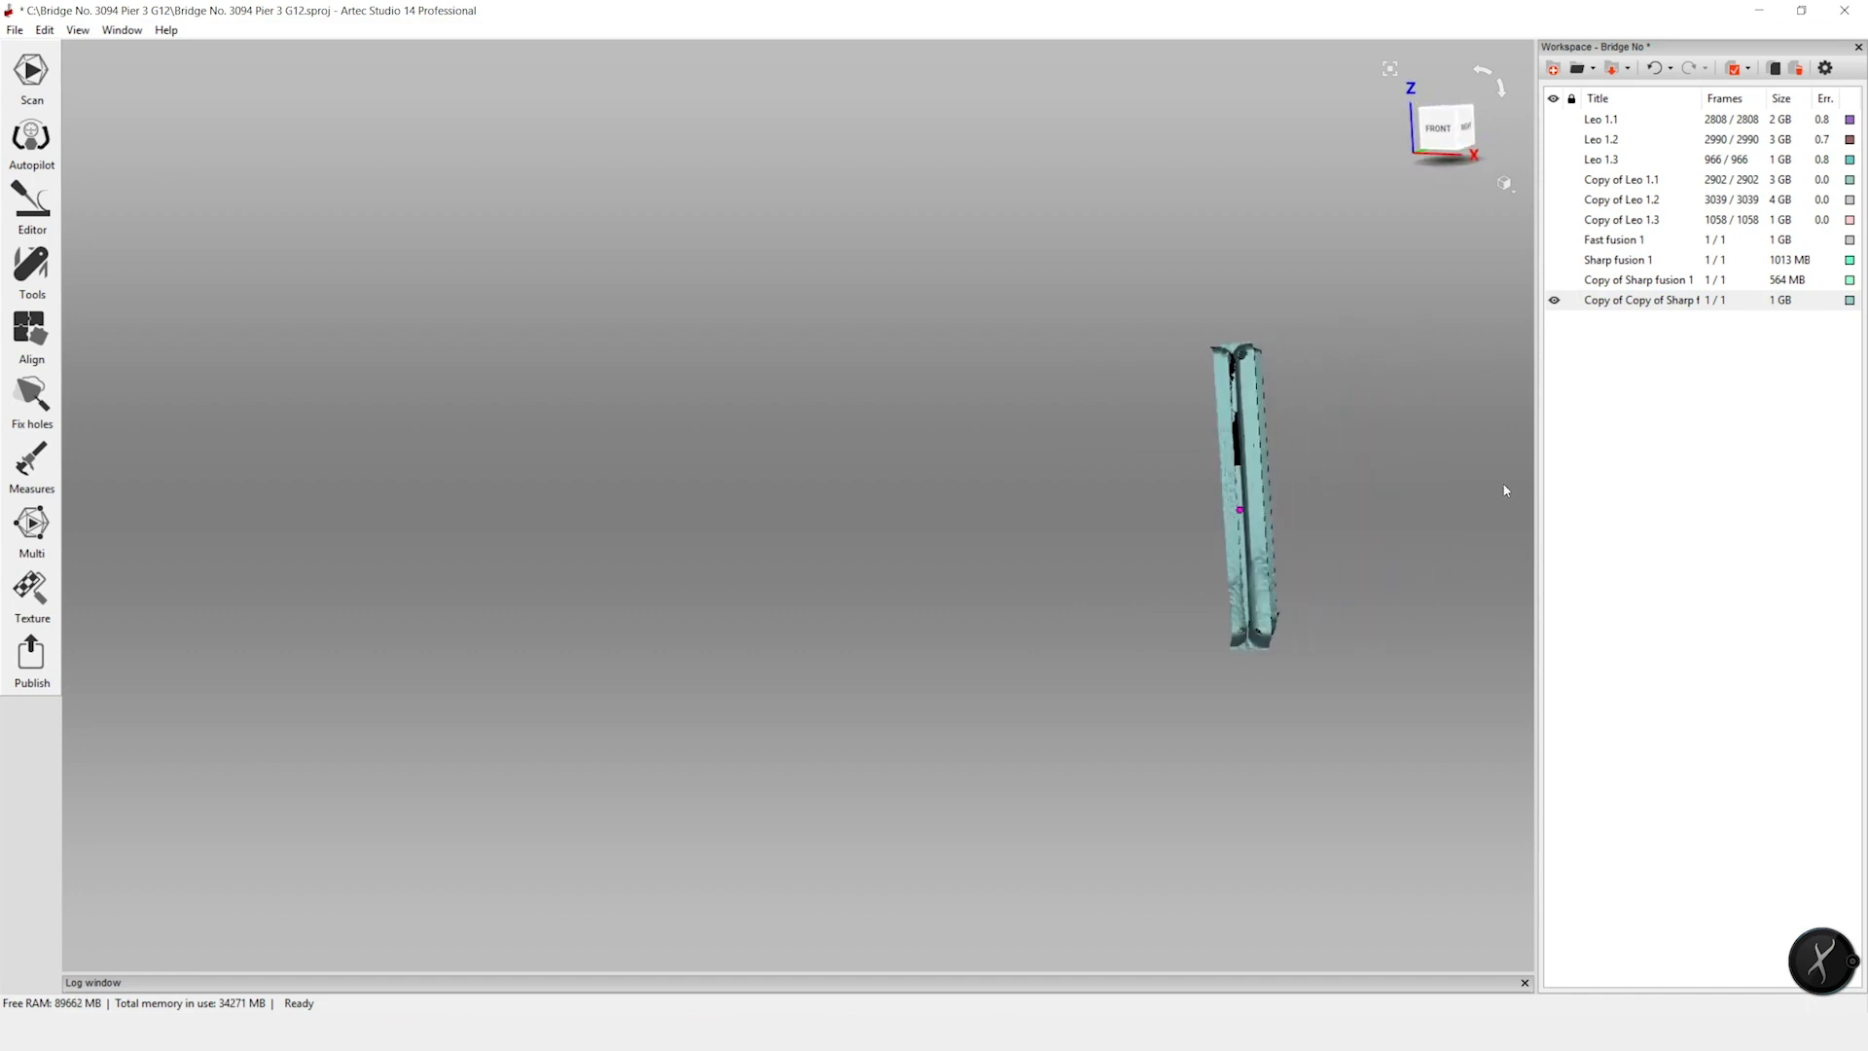
mouse_move(1246, 449)
left_mouse_down()
mouse_move(1415, 398)
mouse_move(1230, 432)
left_mouse_up()
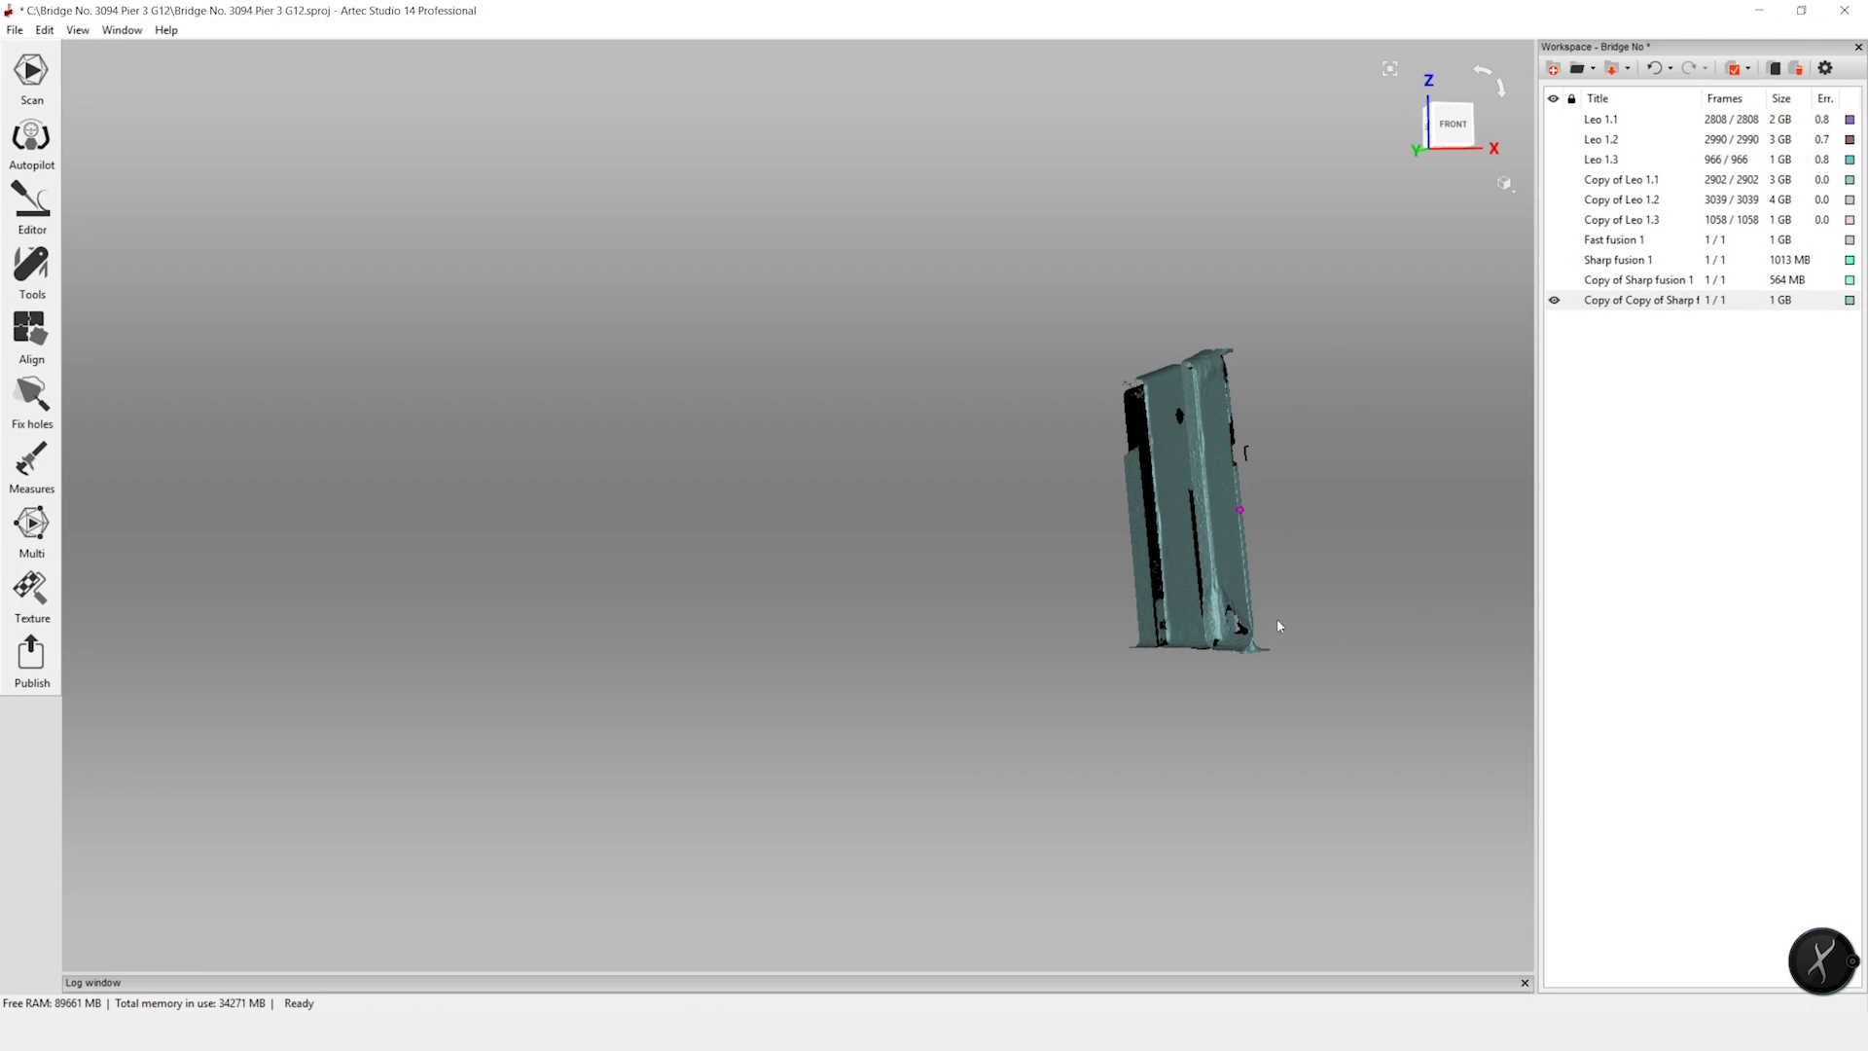
- Position the shown mesh on the ZOX plane using three points: one midway along the girder end's edge and two on its lower flange
key("F6")
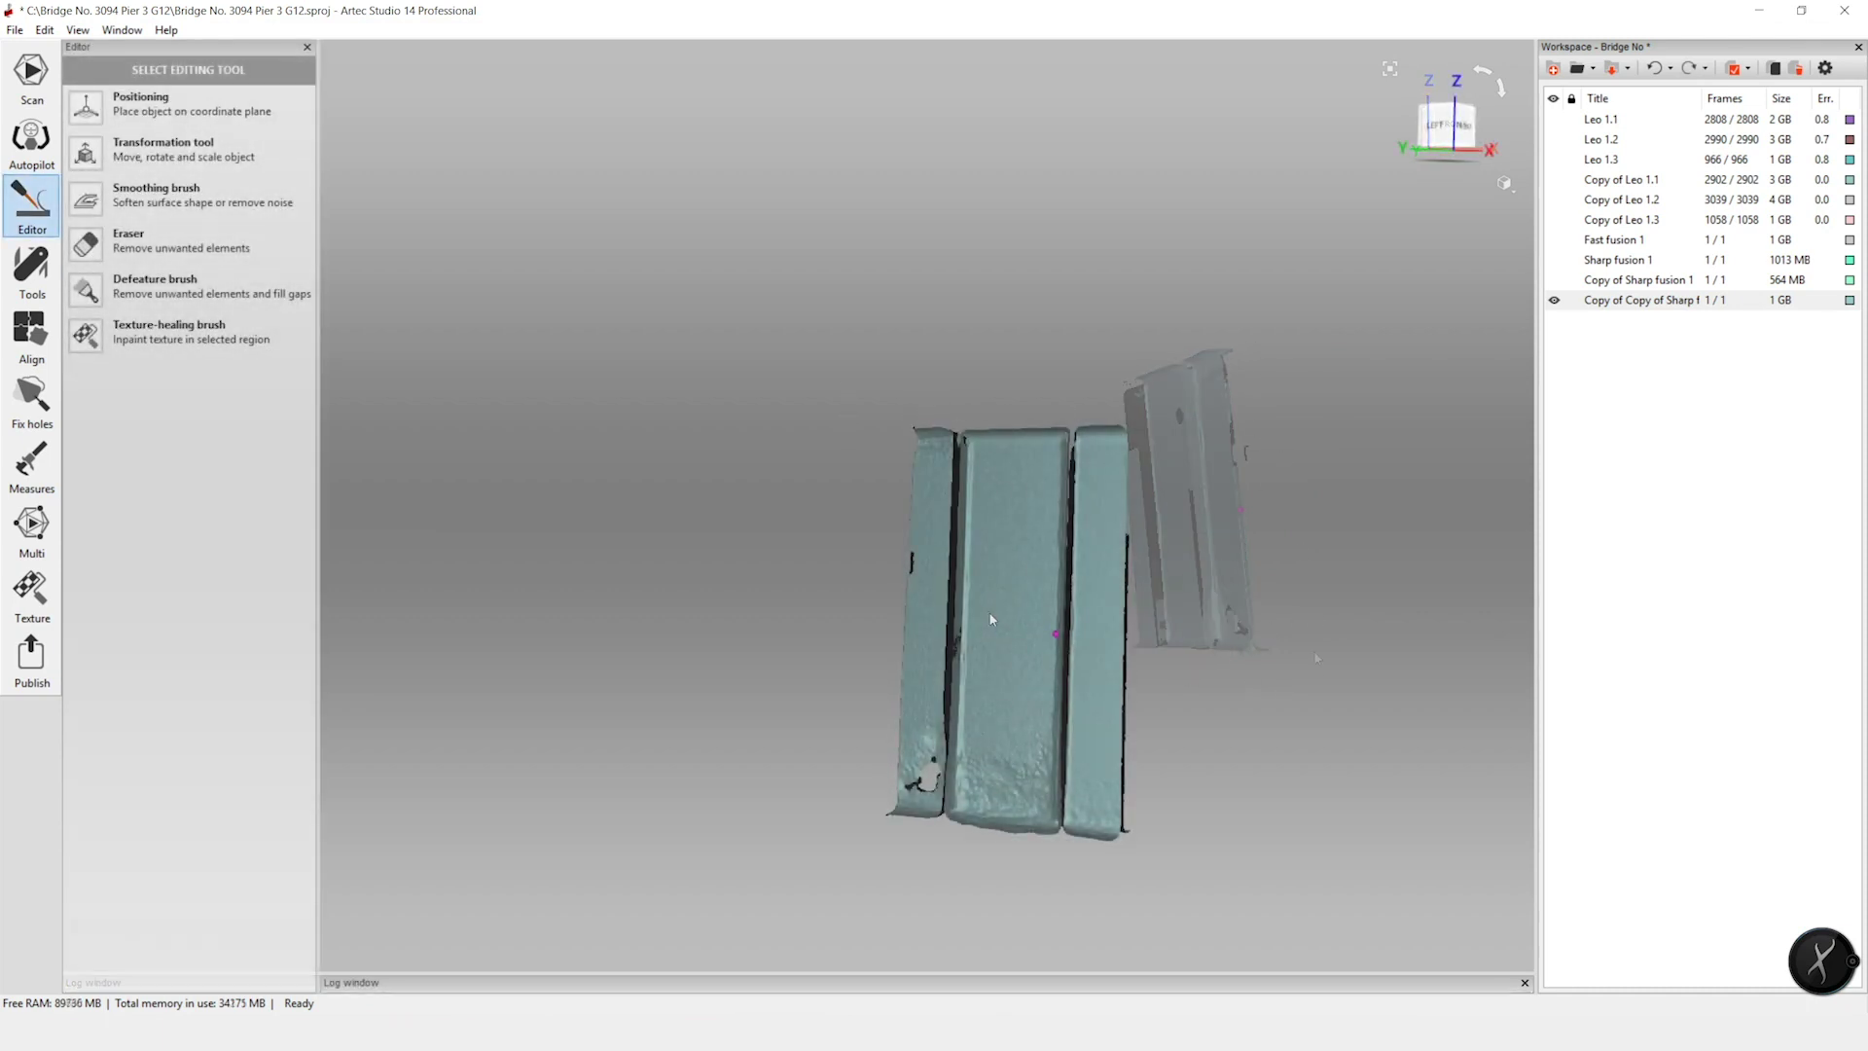
left_click_drag(1300, 641, 1360, 642)
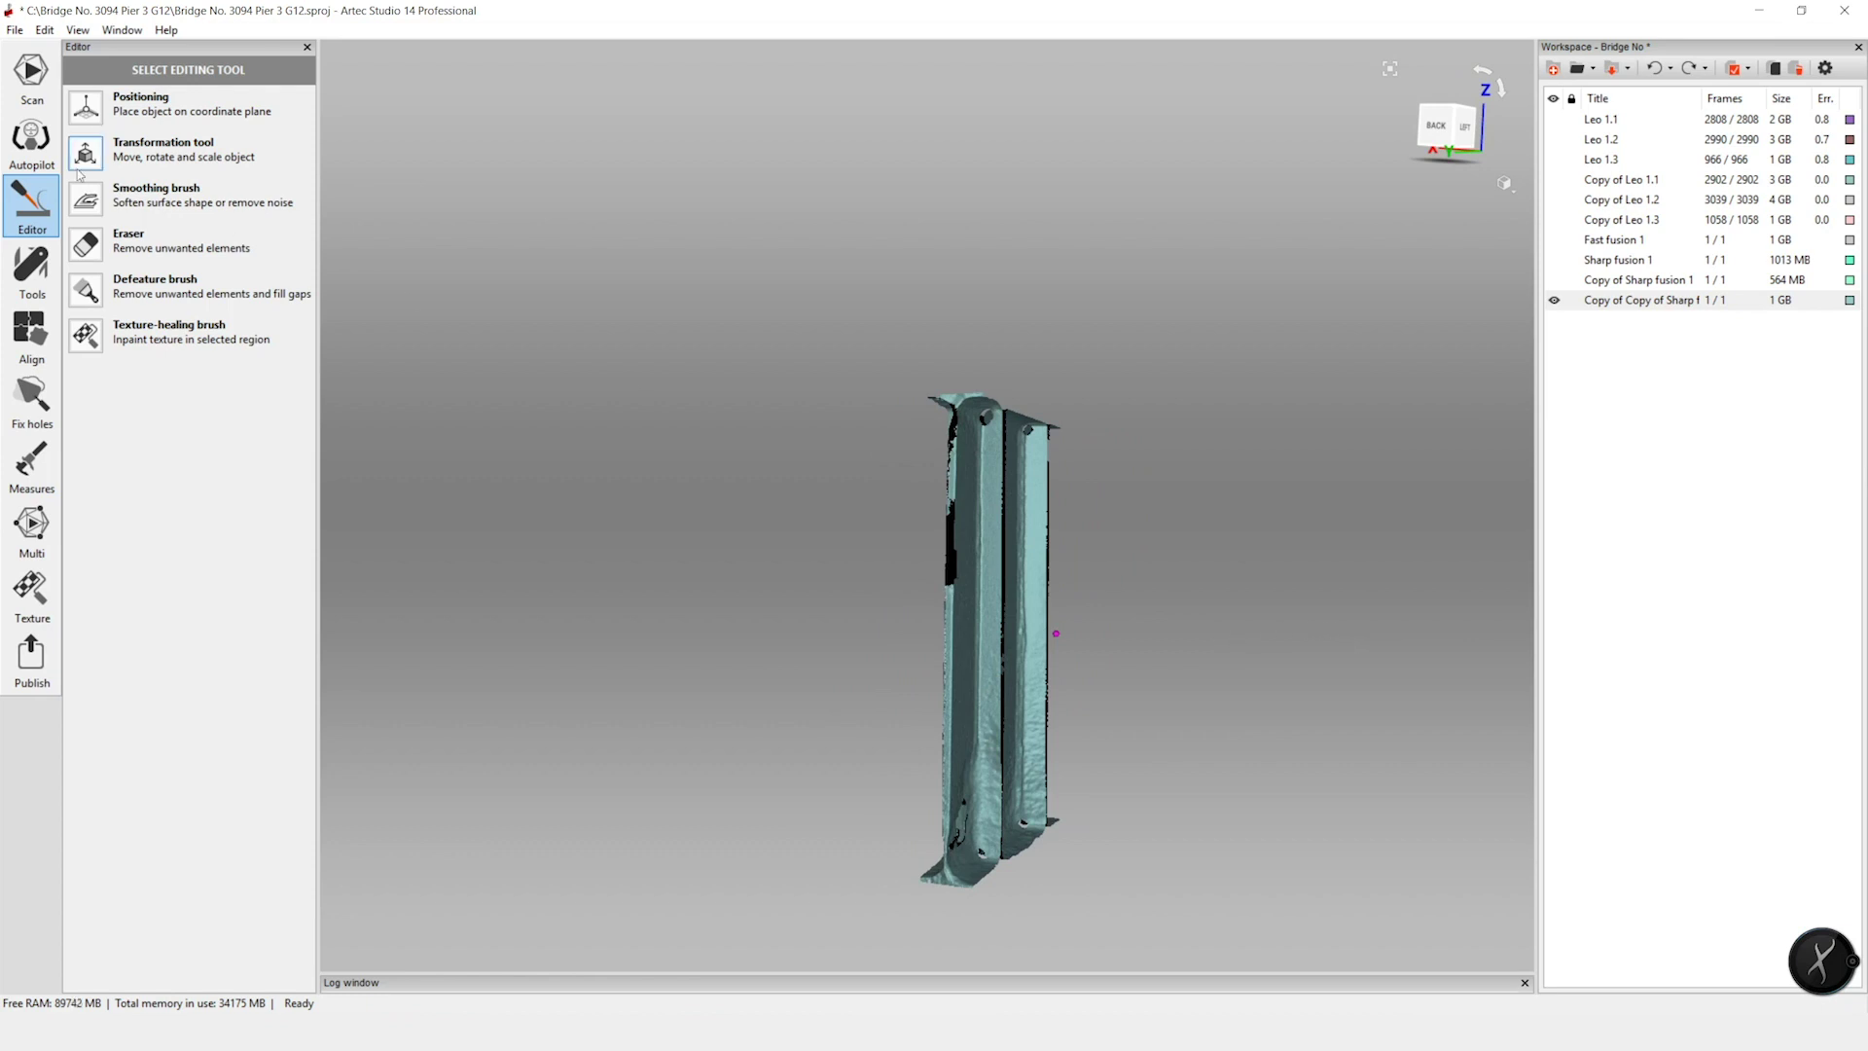
left_click(32, 204)
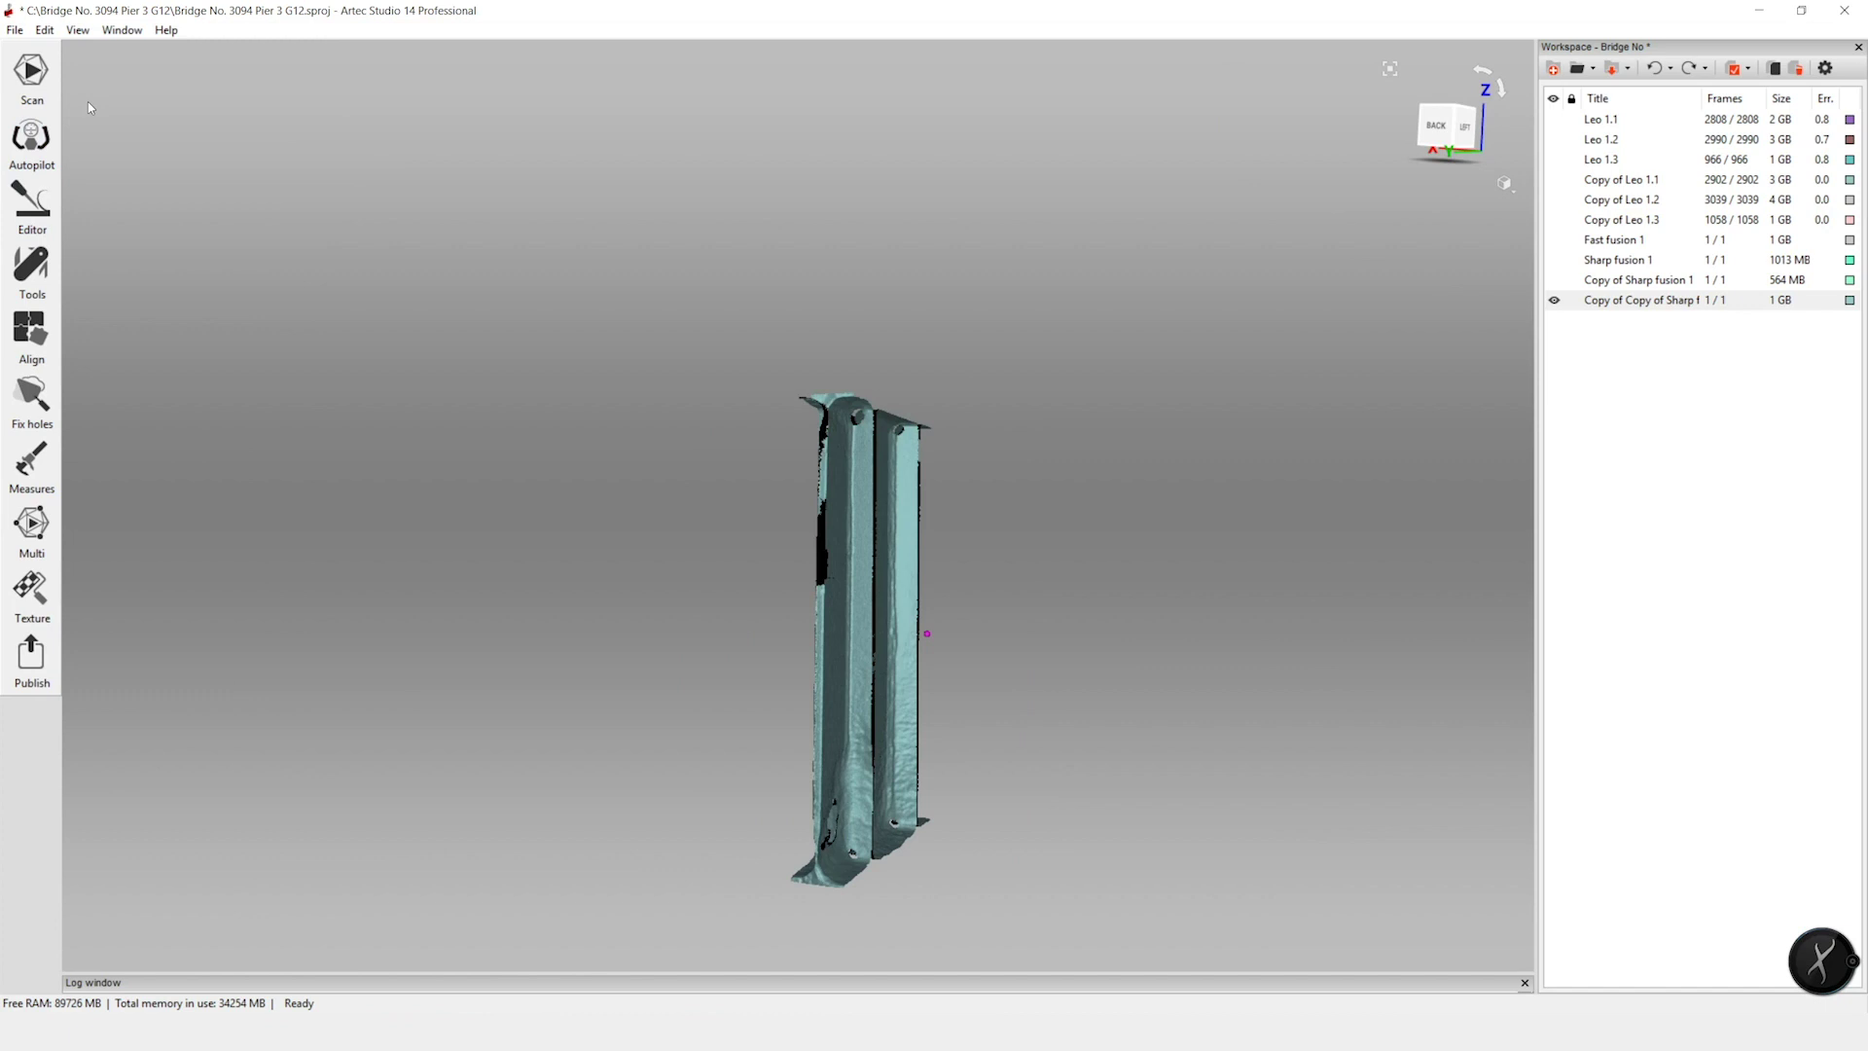
left_click(22, 195)
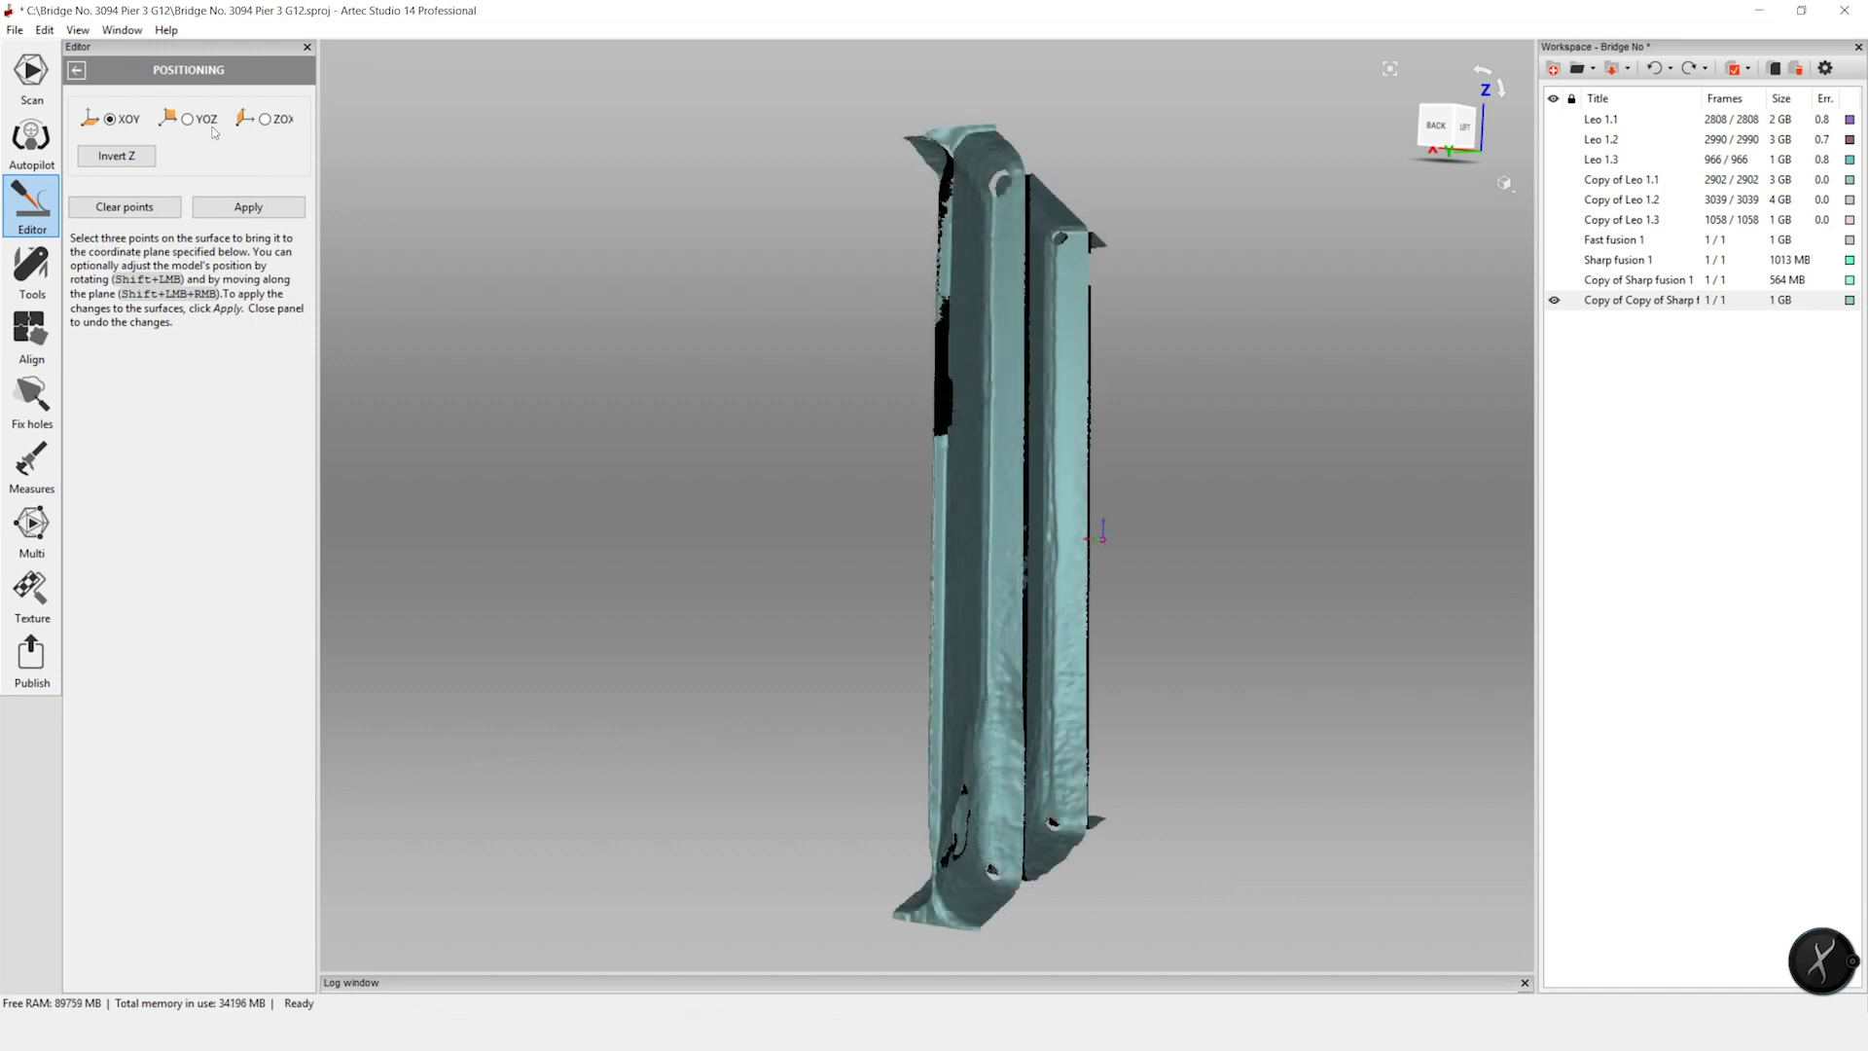
left_click(264, 119)
left_click(937, 520)
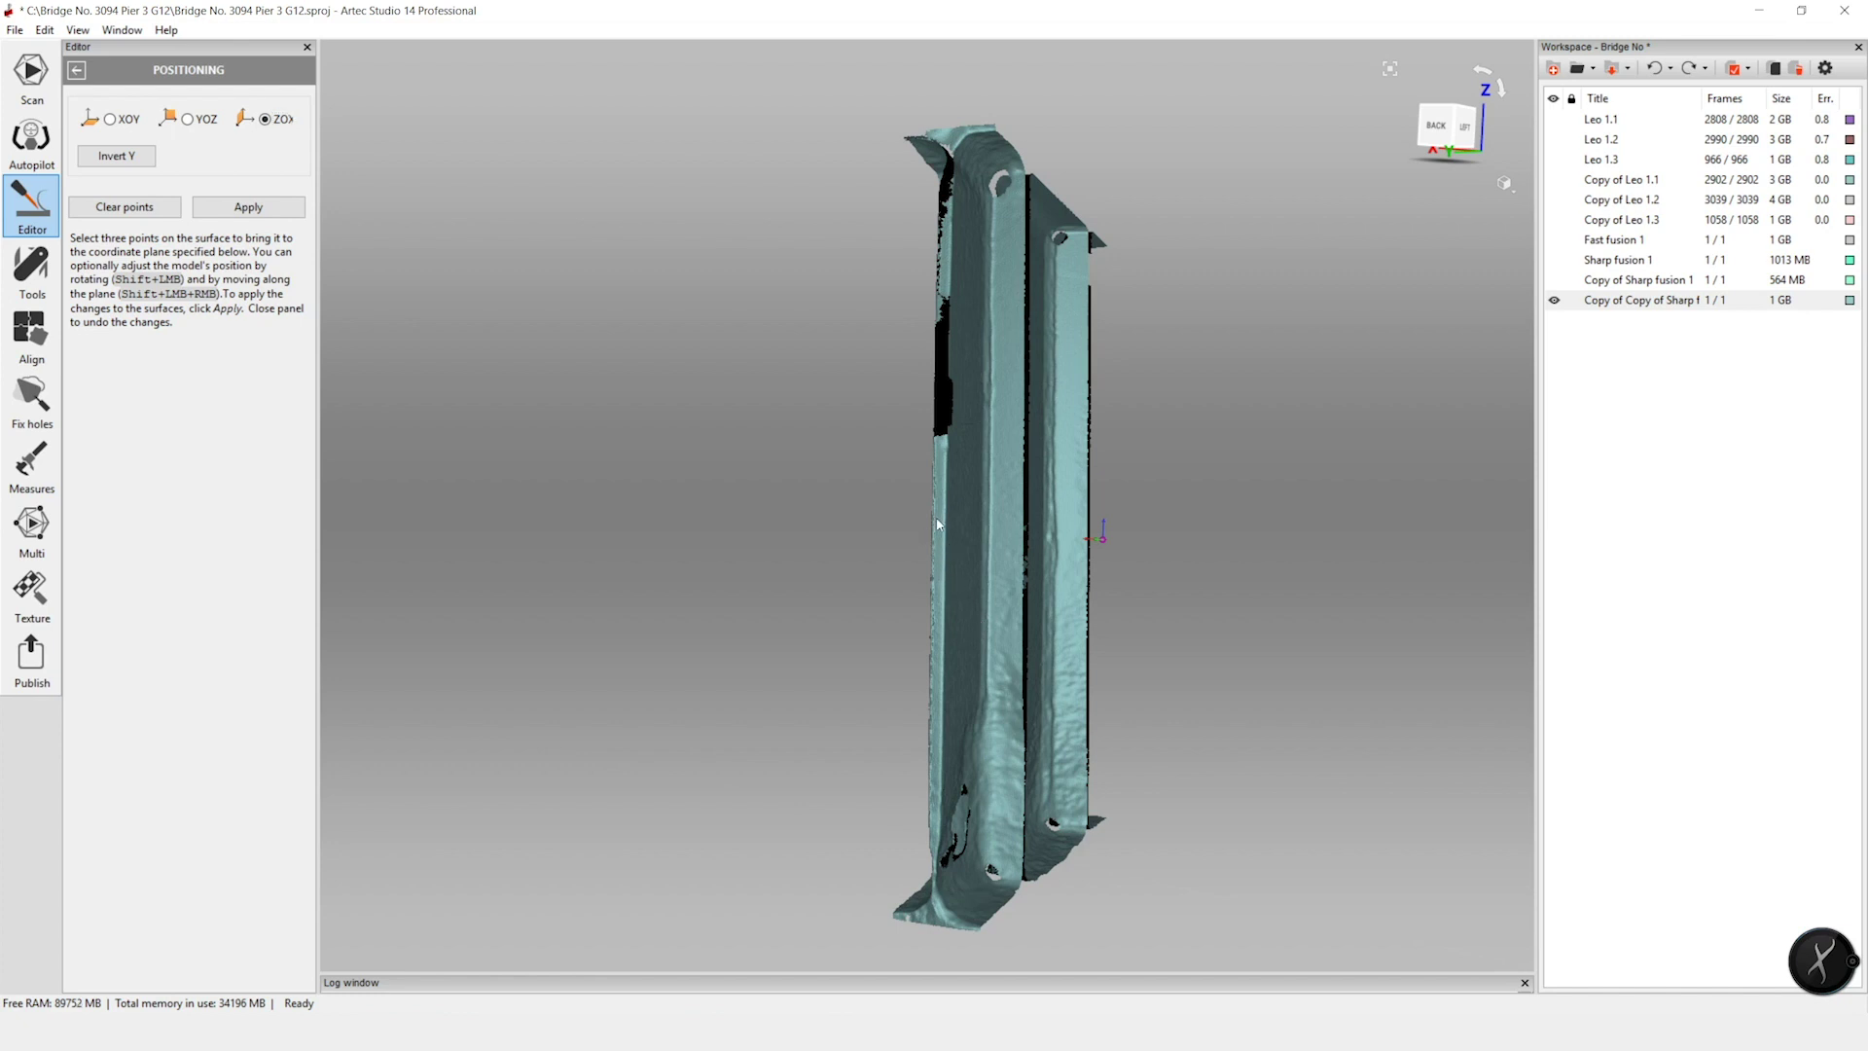
left_click(894, 916)
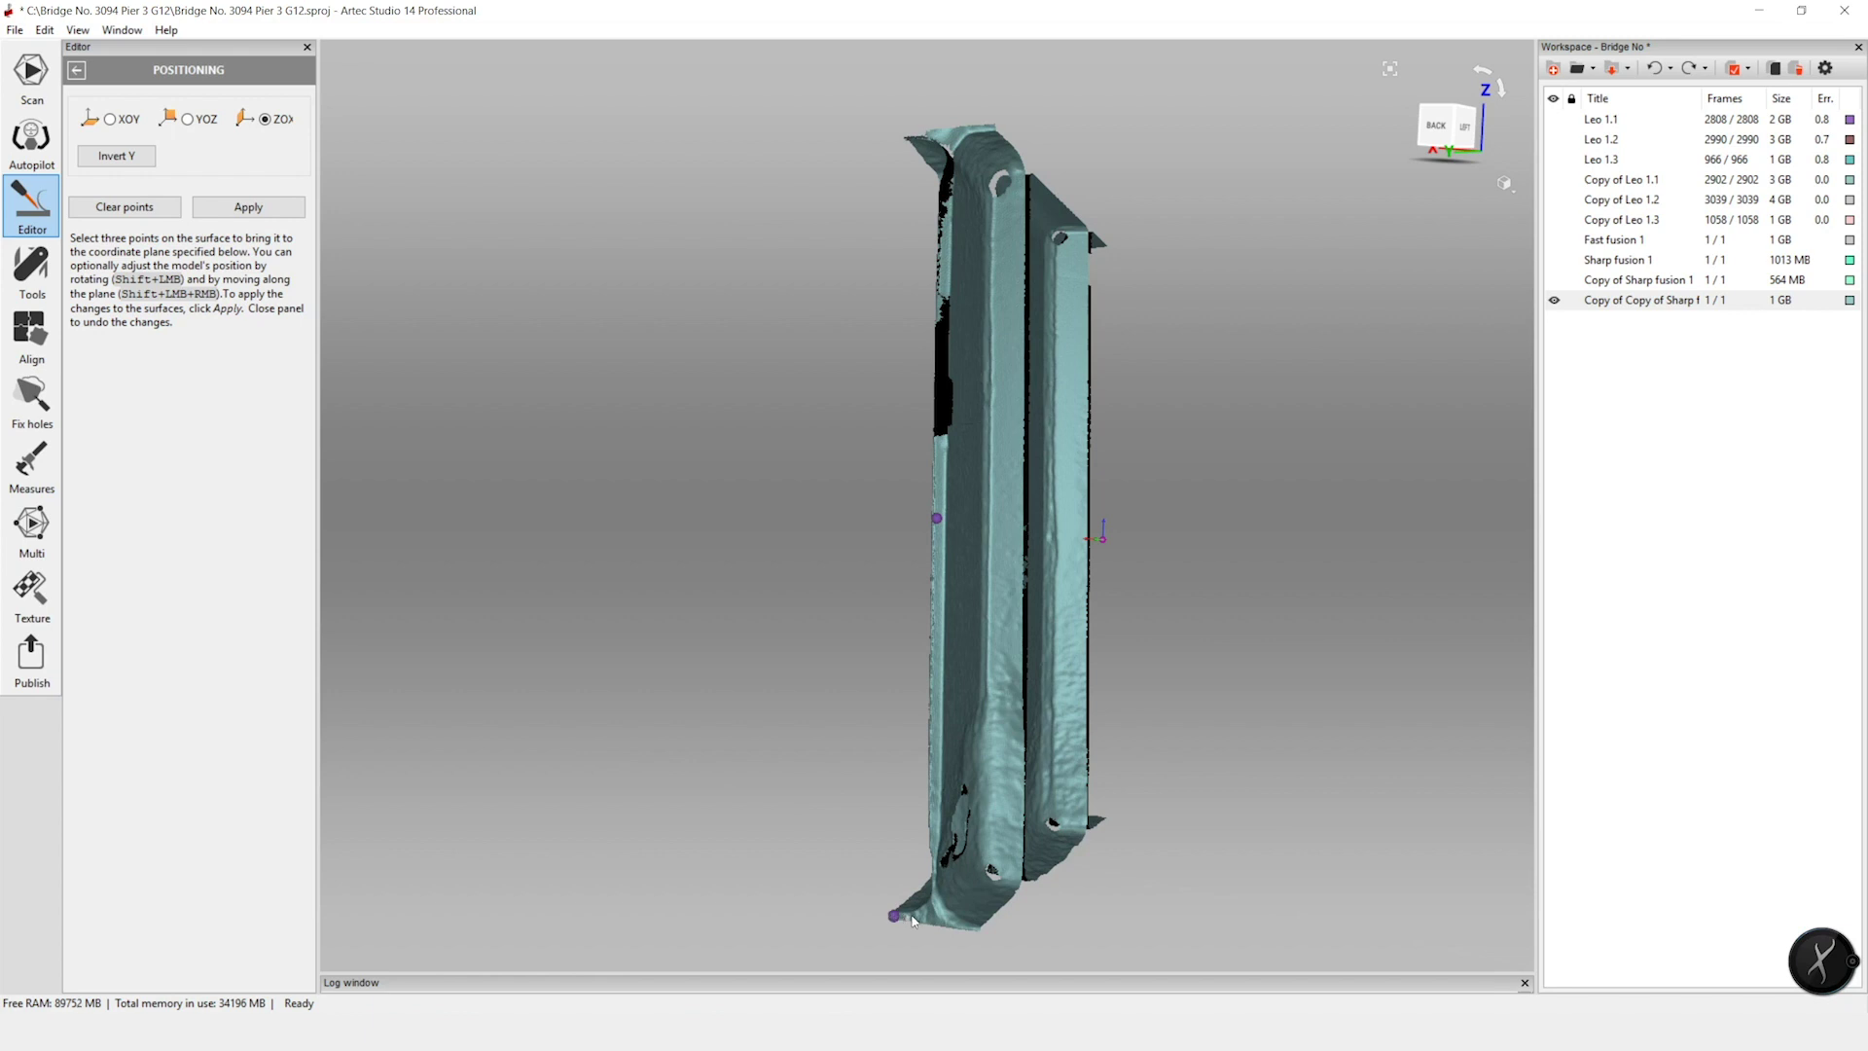
left_click(974, 927)
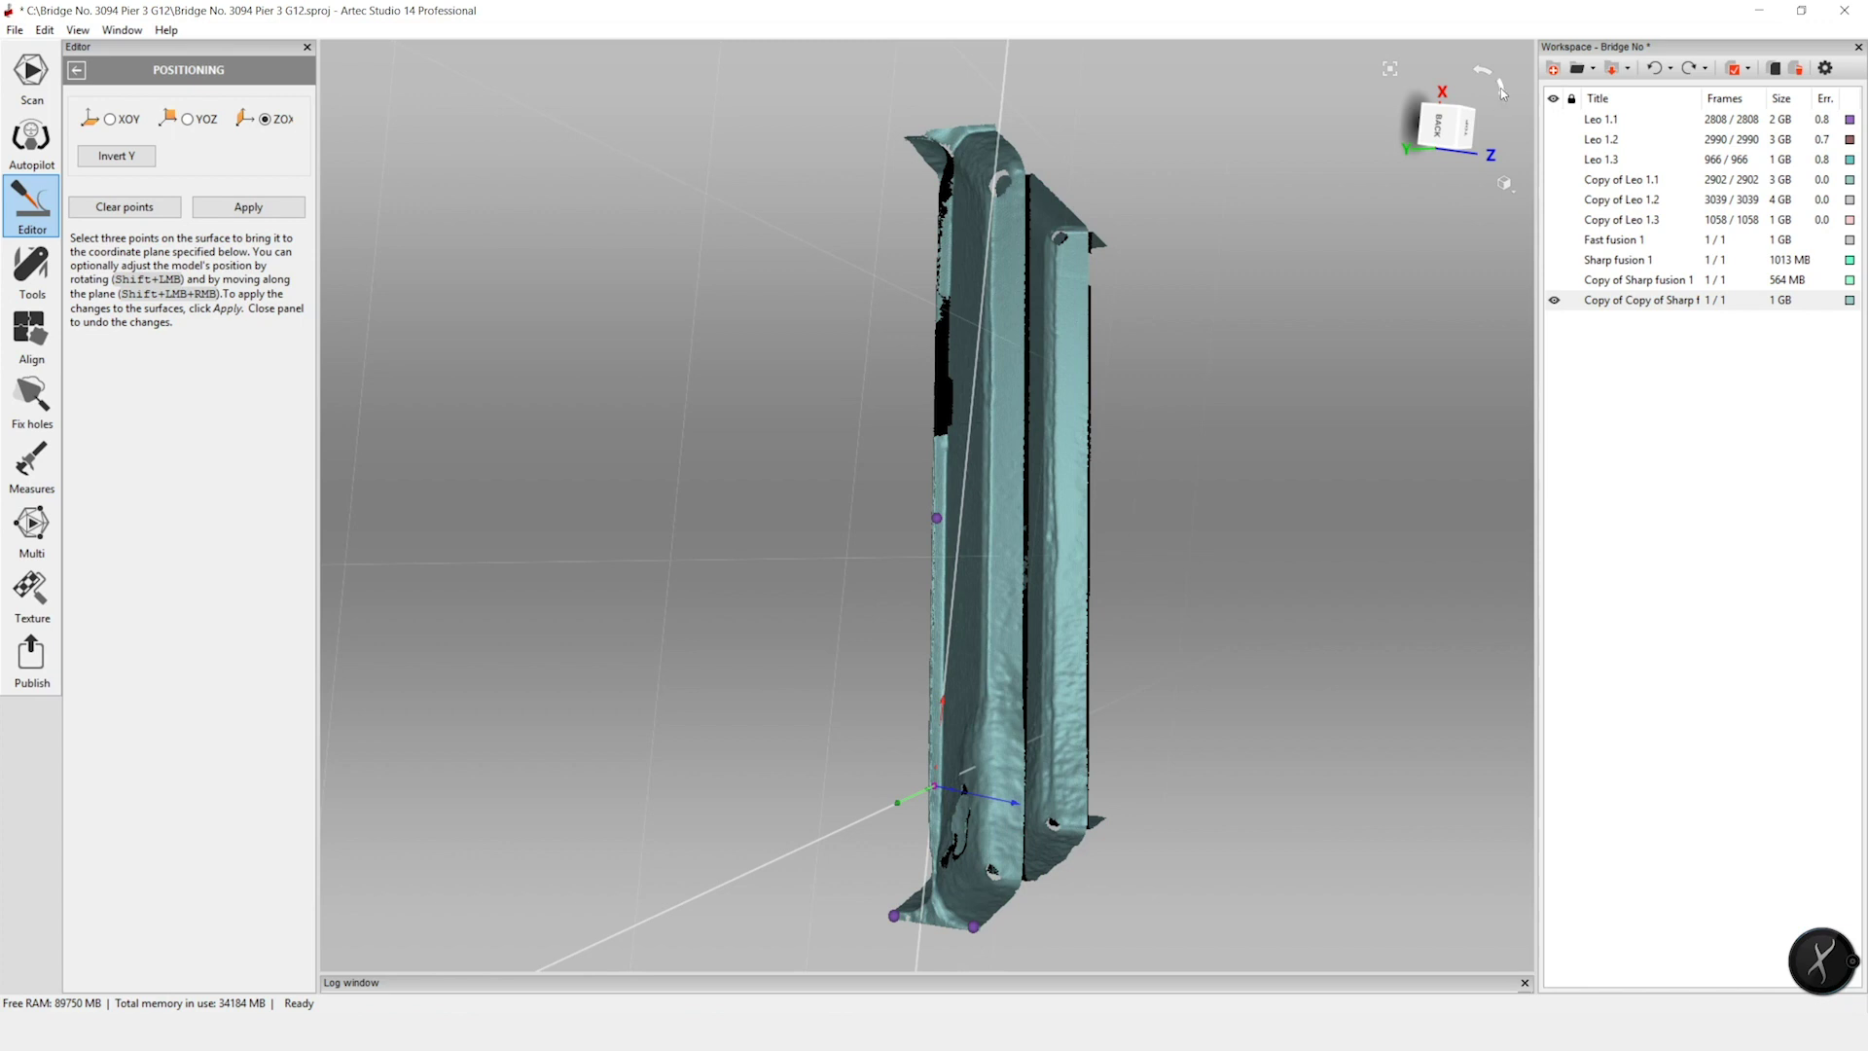
- Clear the positioning points, check the mesh against the coordinate grid from several sides, and apply the positioning
left_click_drag(1504, 92, 1503, 132)
left_click_drag(1106, 742, 741, 708)
left_click(1450, 136)
left_click(124, 206)
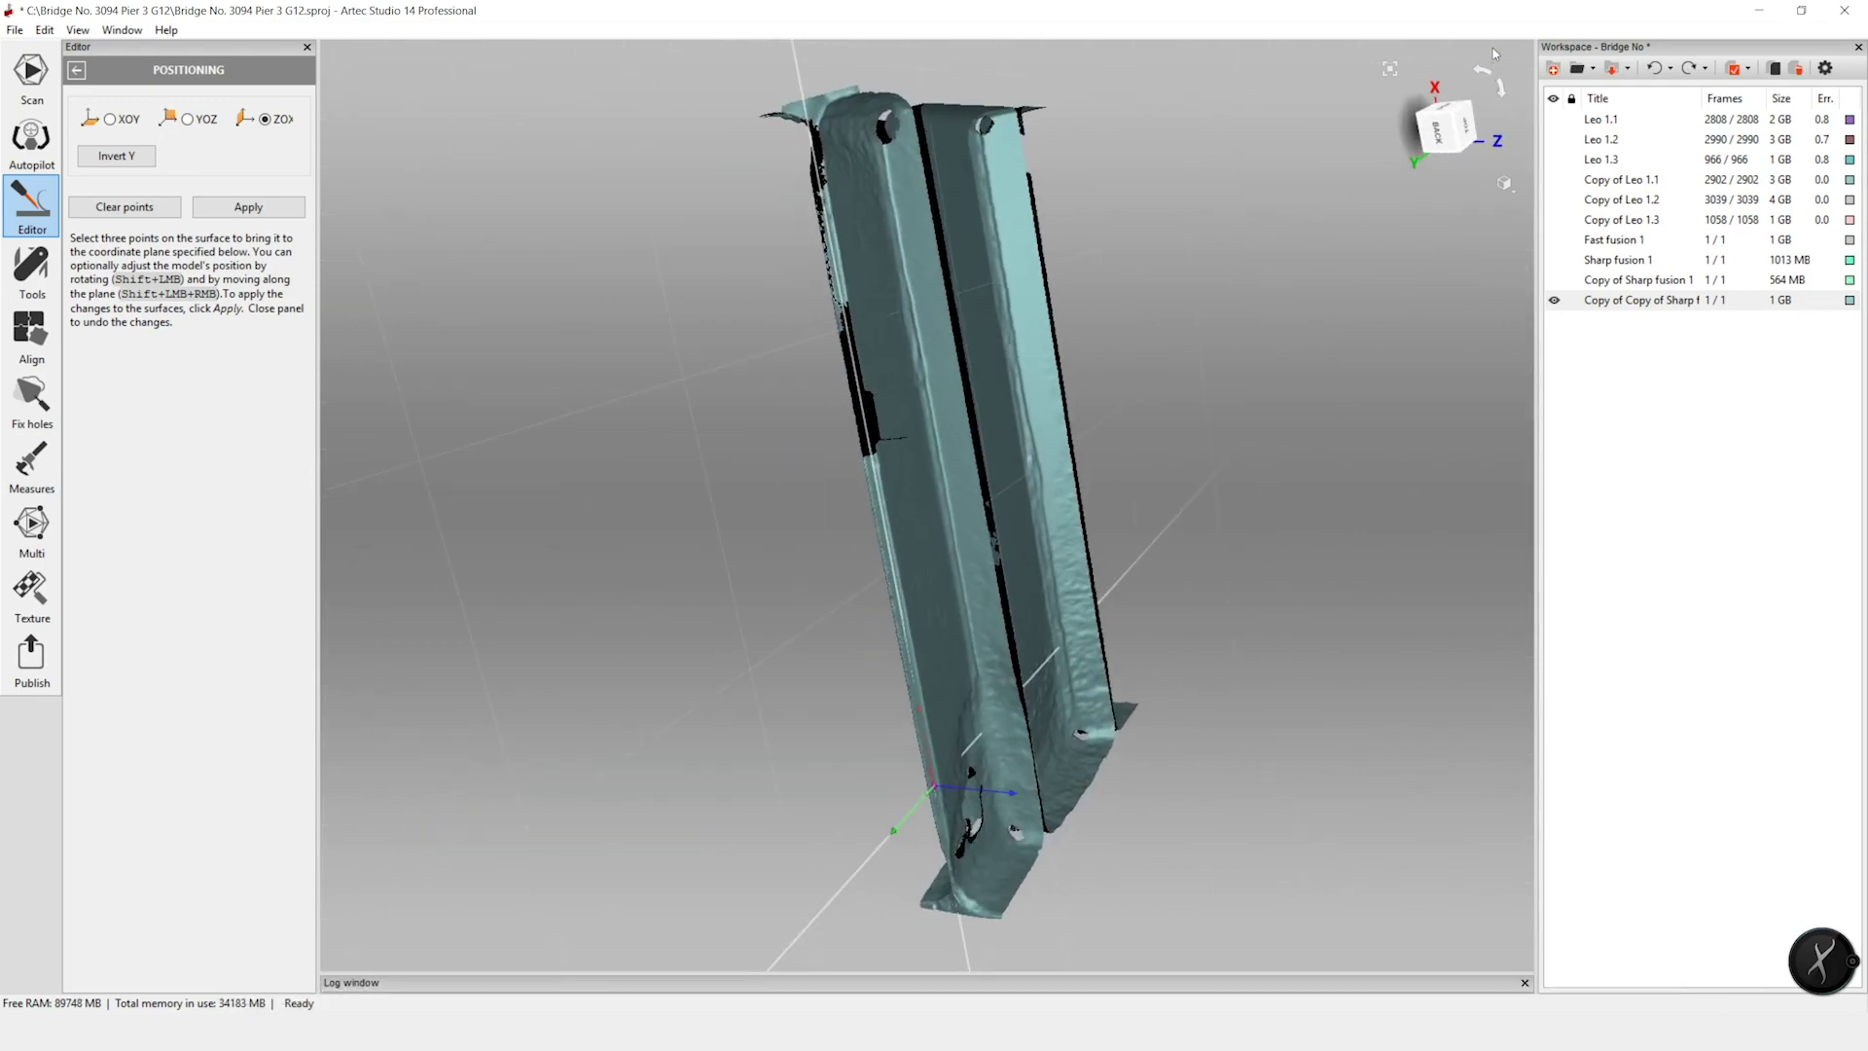
left_click(1440, 144)
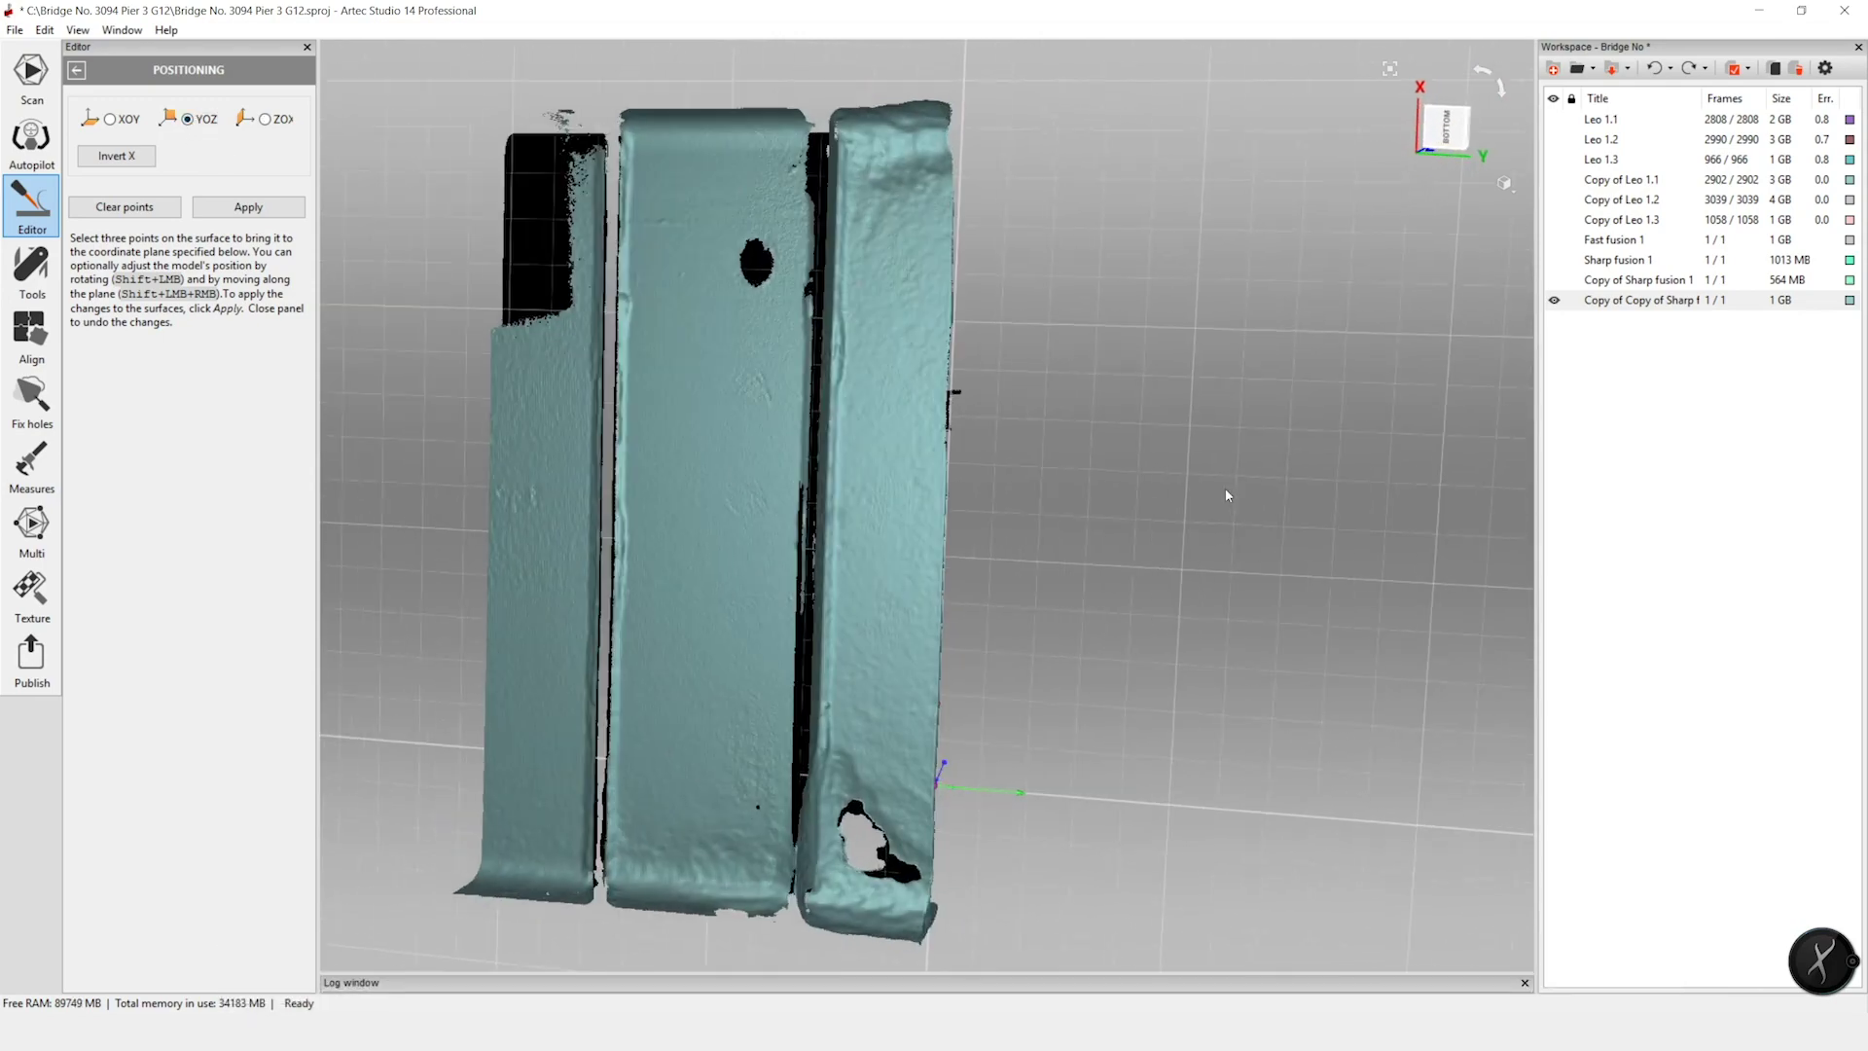
left_click_drag(1439, 659, 582, 608)
left_click(1482, 72)
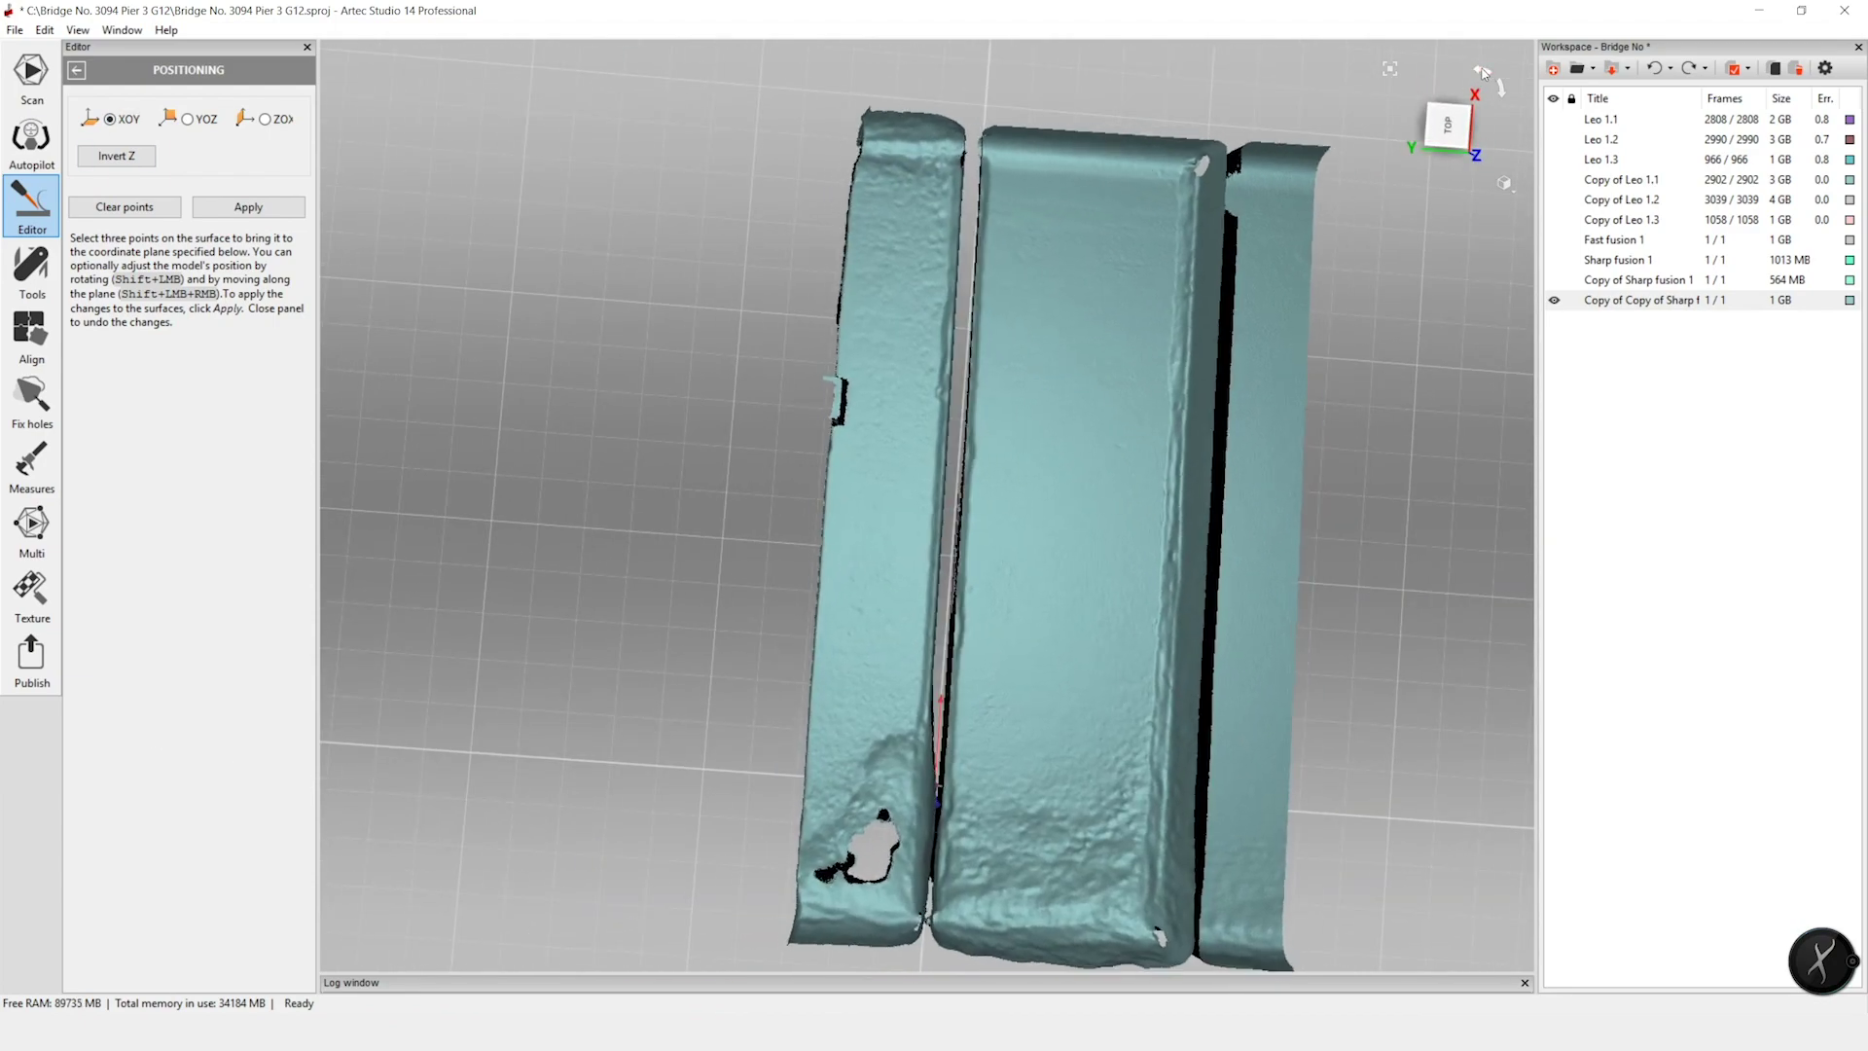
left_click_drag(746, 655, 1218, 996)
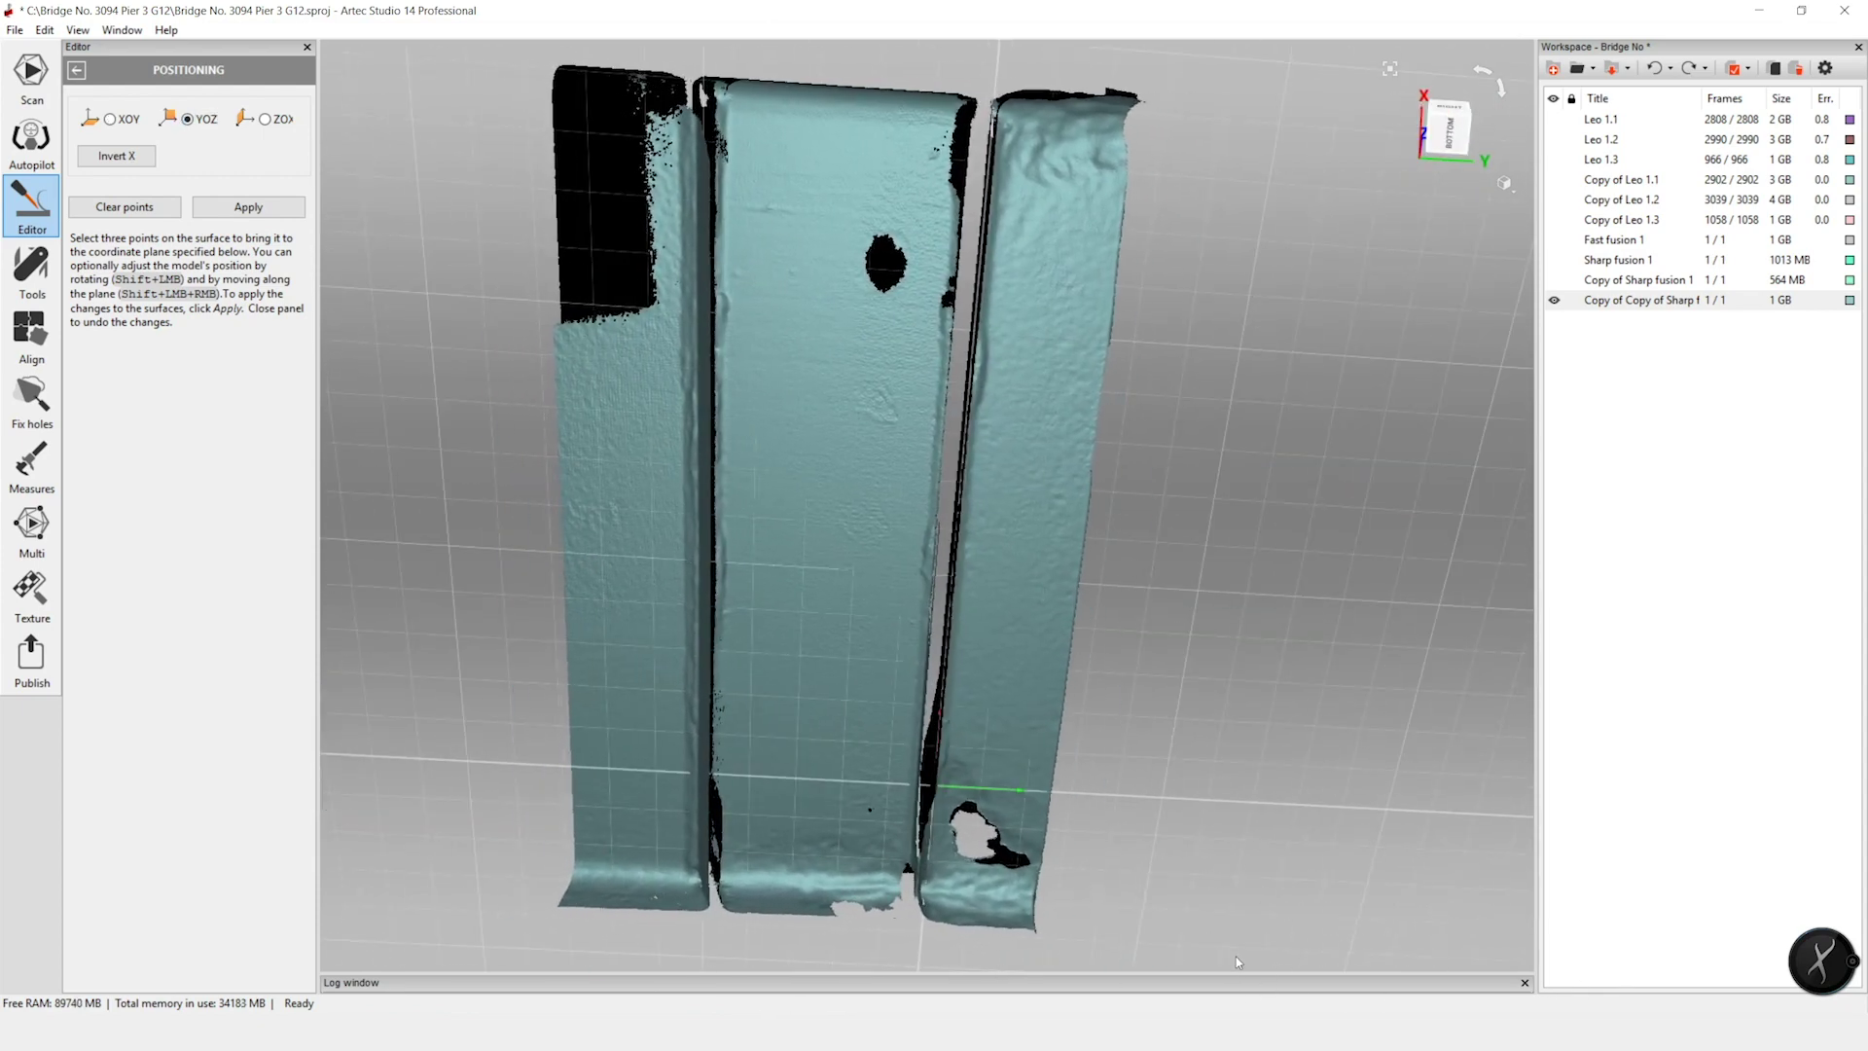
left_click(1514, 86)
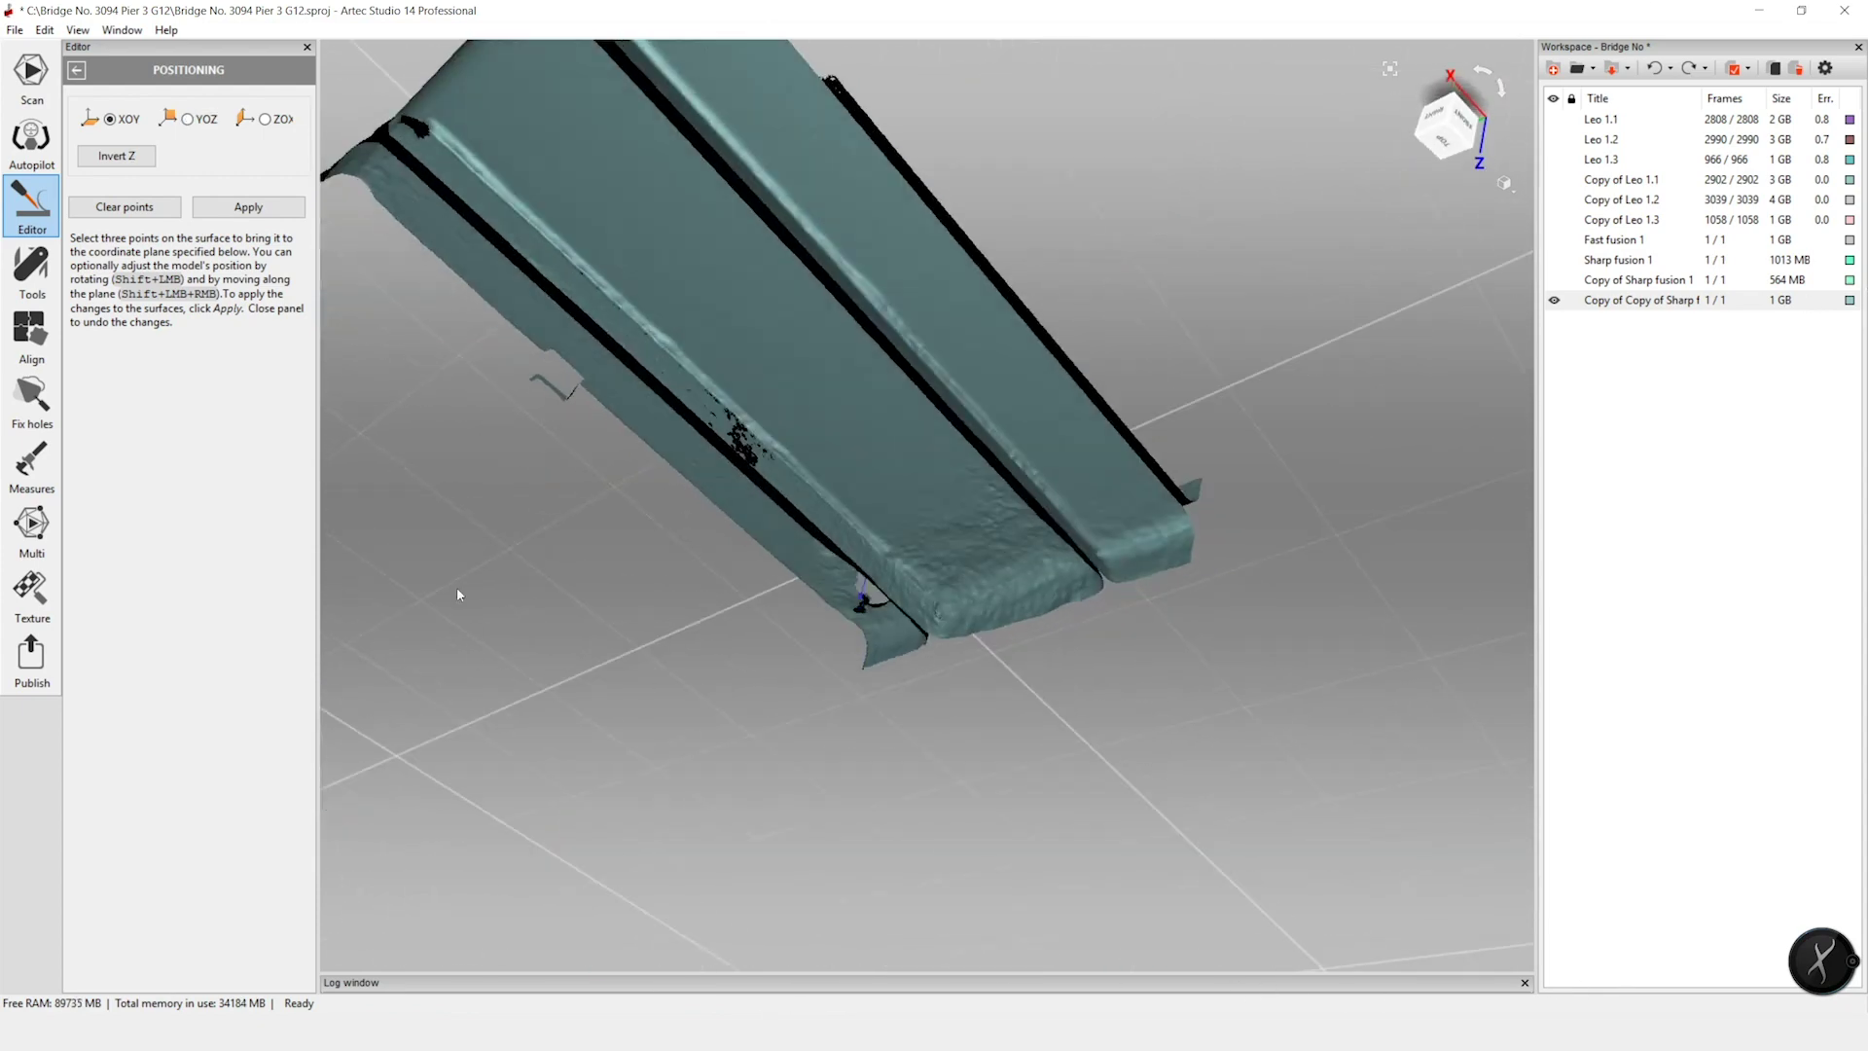
left_click(247, 212)
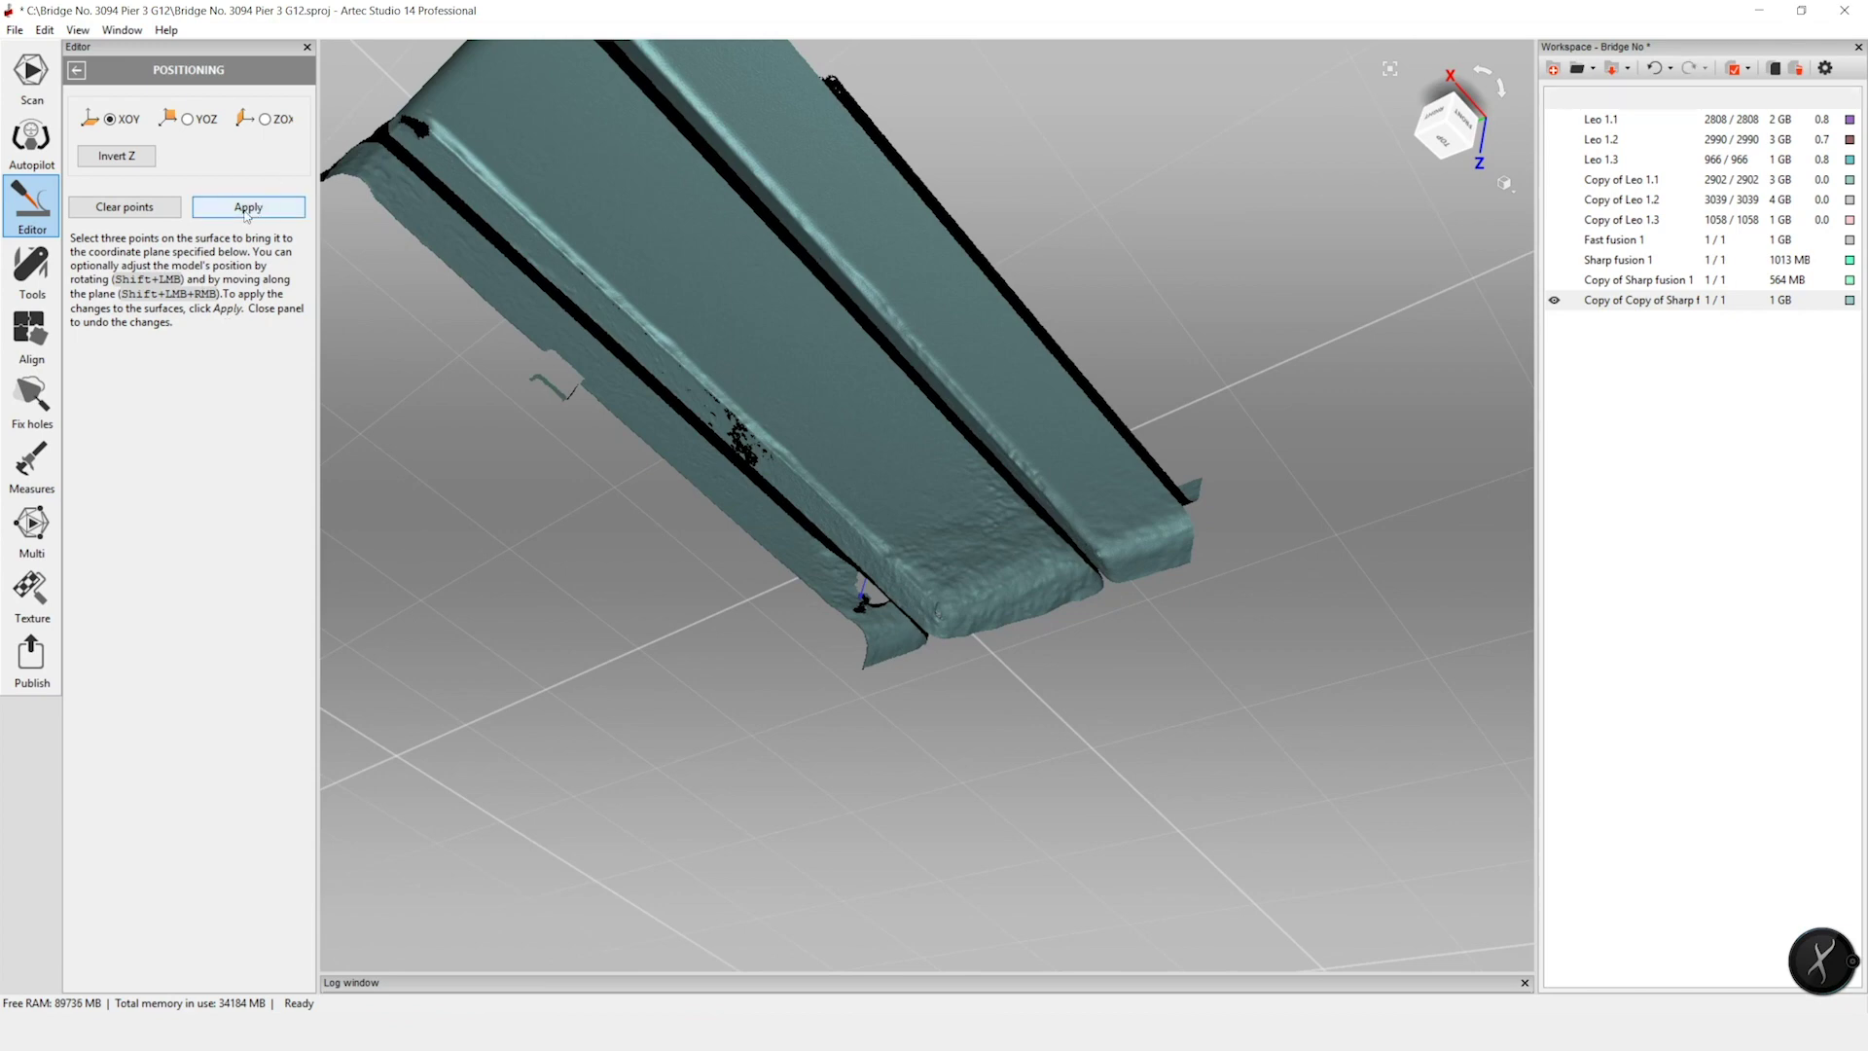
- Start a section measurement on Copy of Copy of Sharp fusion 1, constrained parallel to XOZ
left_click(31, 470)
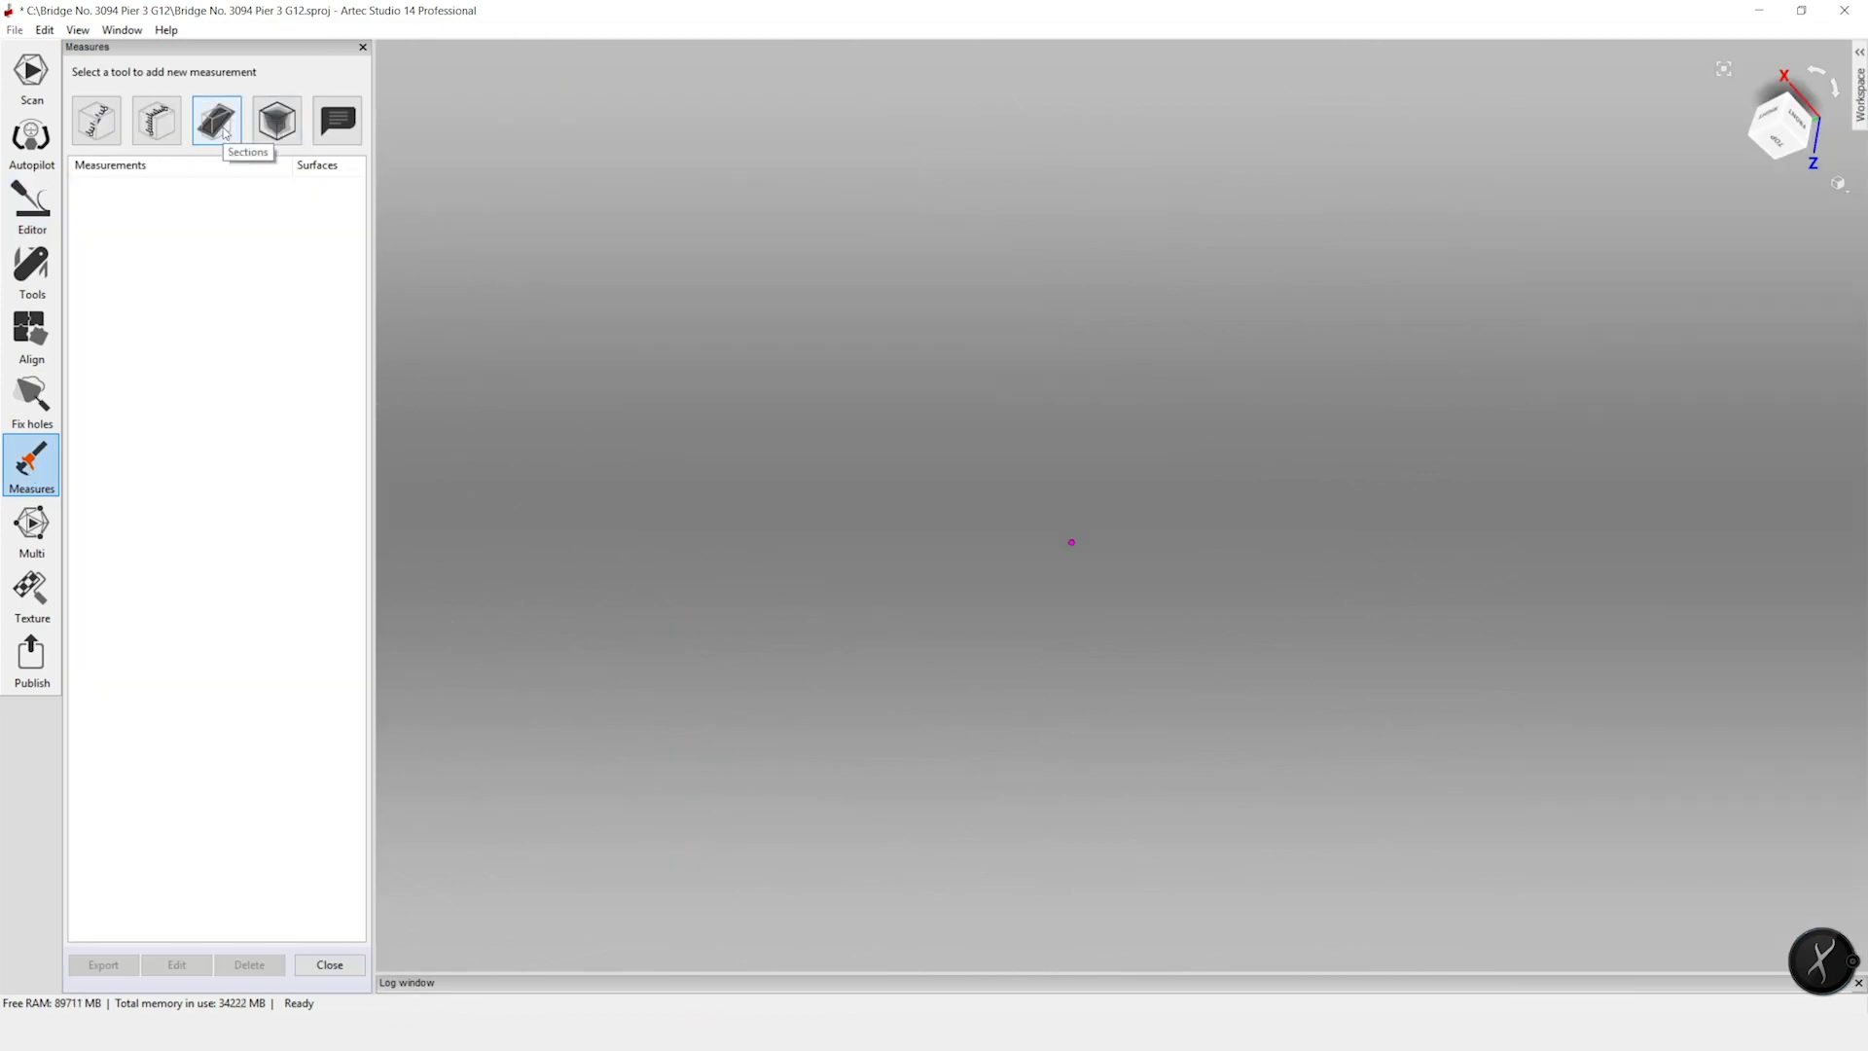
left_click(217, 120)
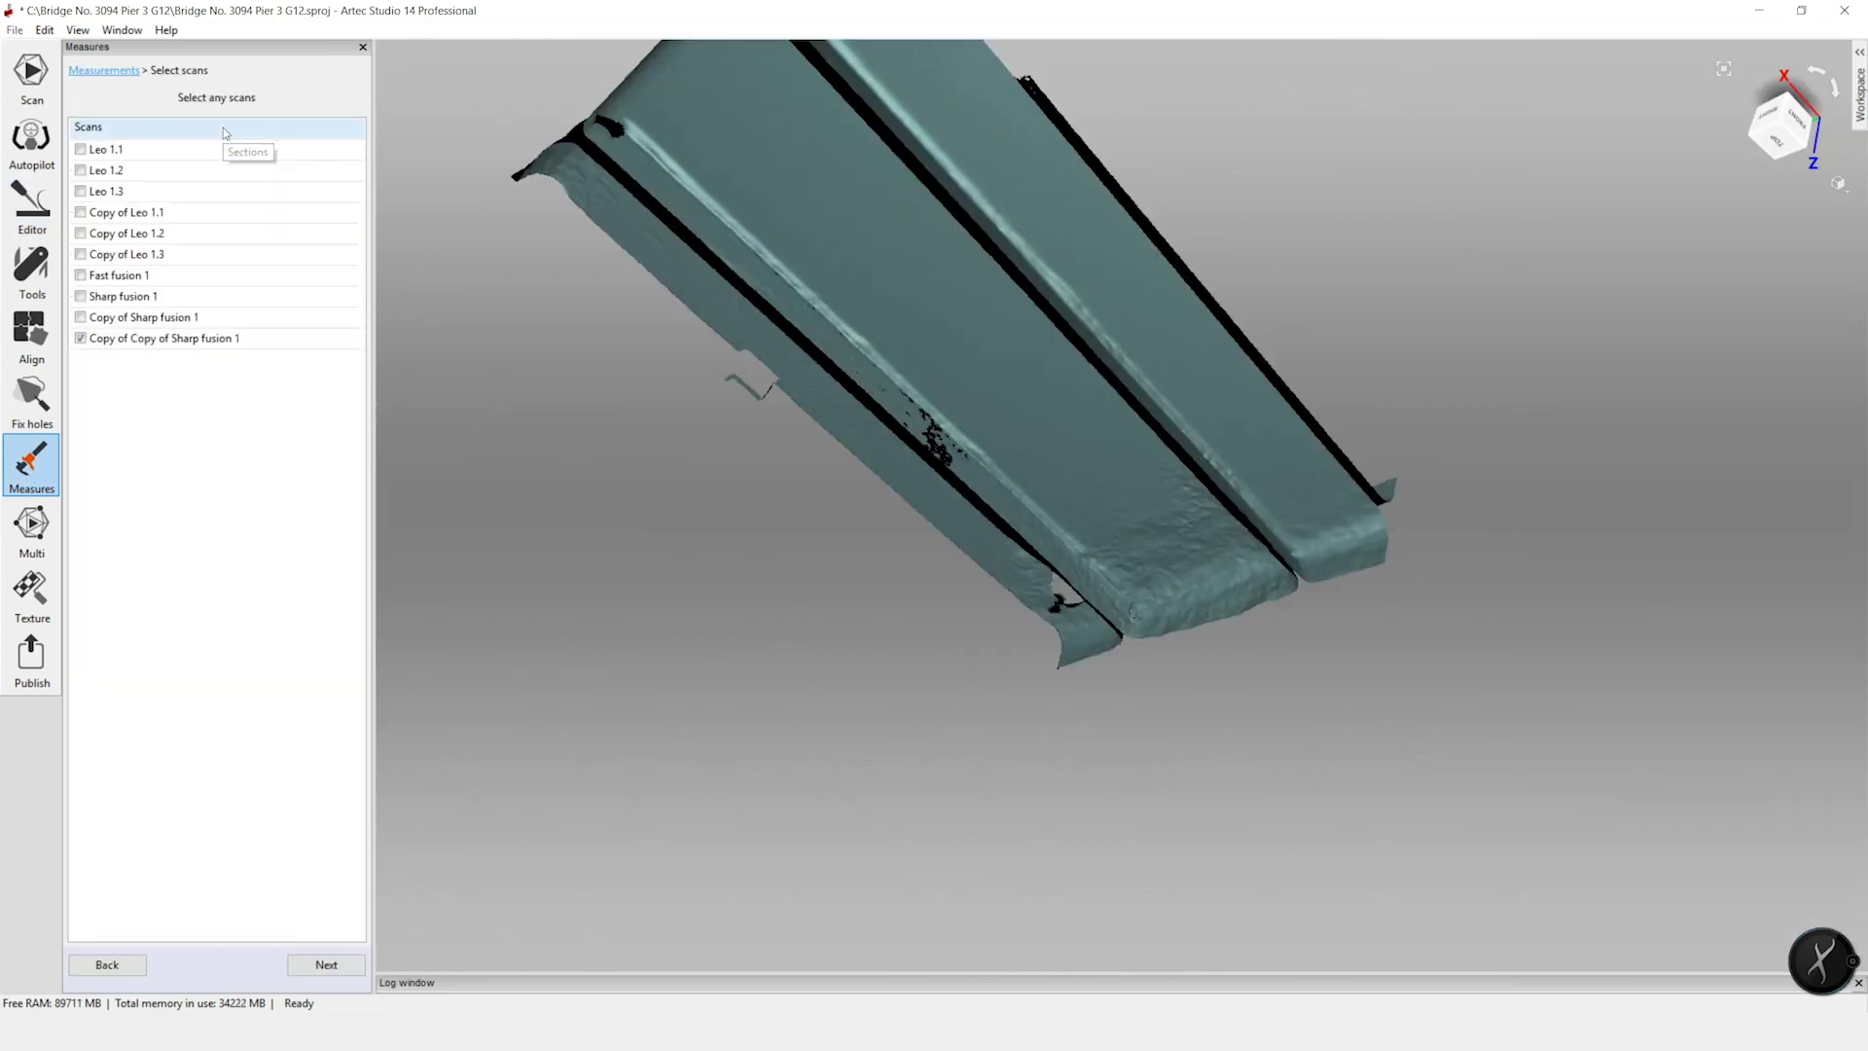
double_click(130, 345)
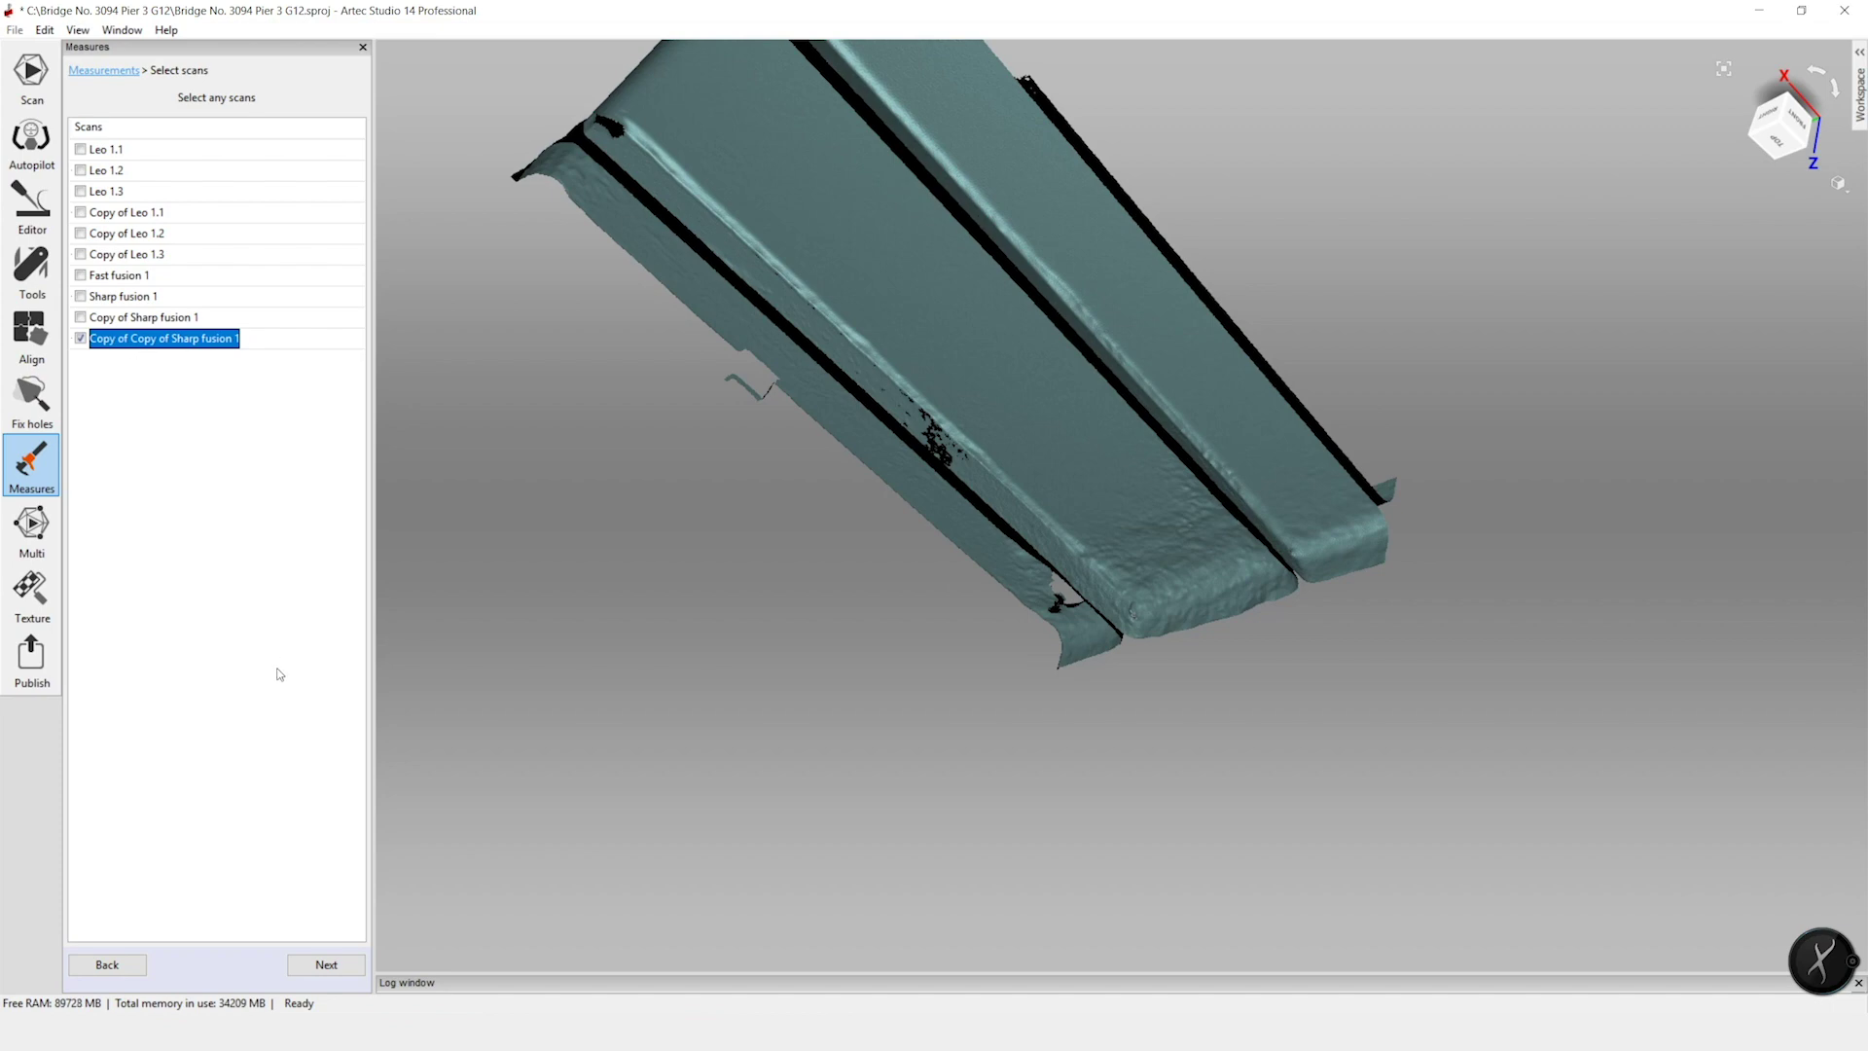
left_click(339, 964)
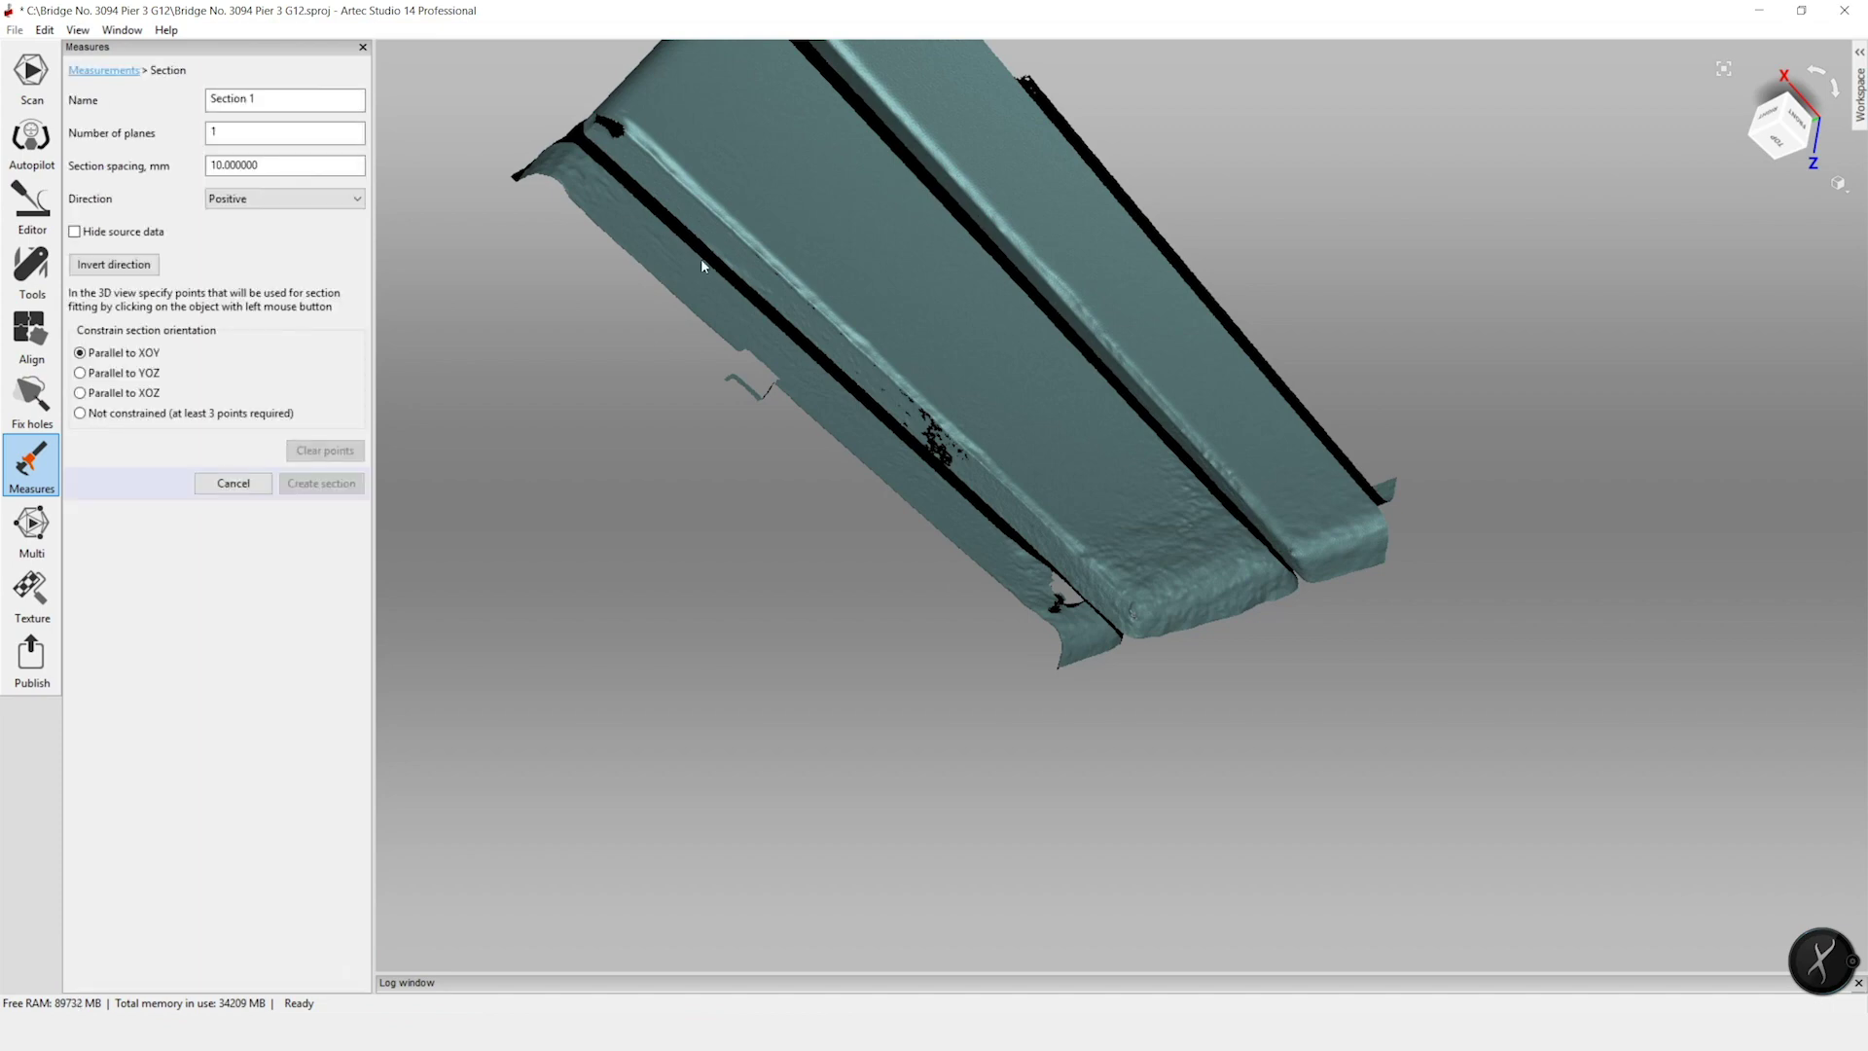
left_click_drag(968, 477, 1769, 88)
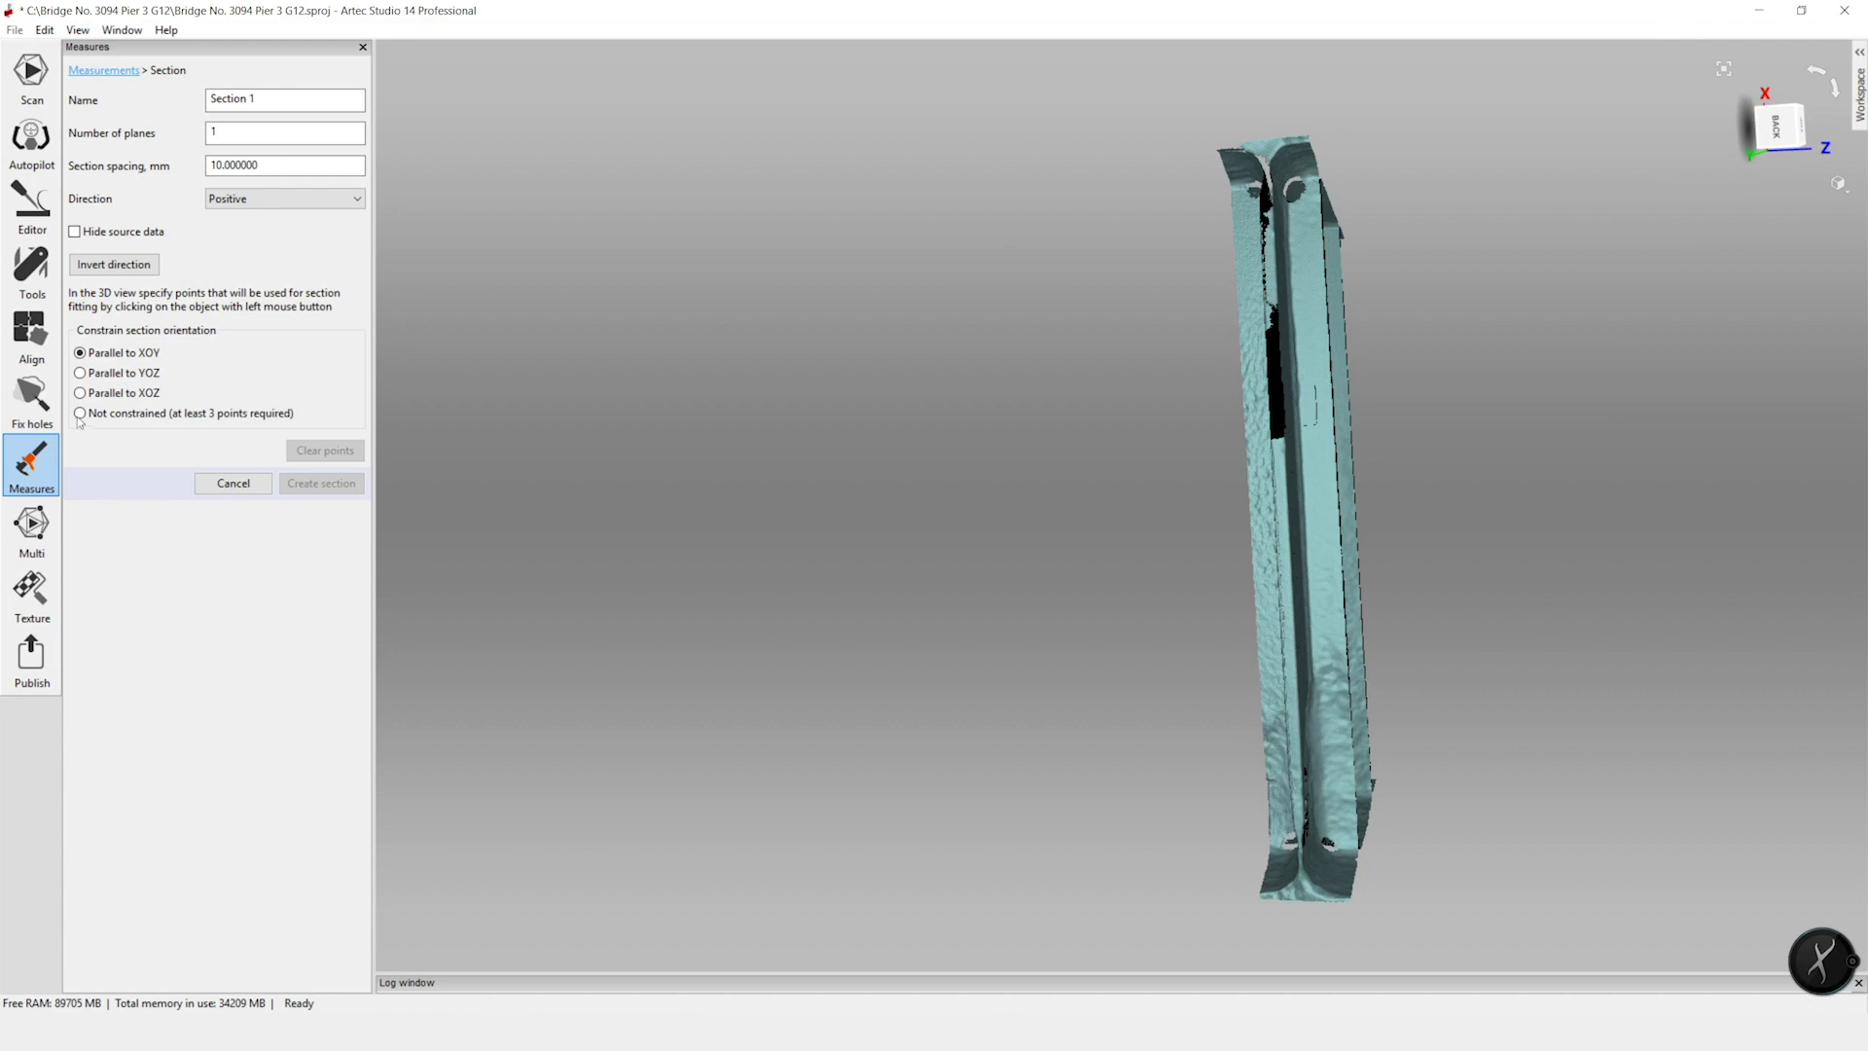
left_click(124, 394)
left_click(331, 762)
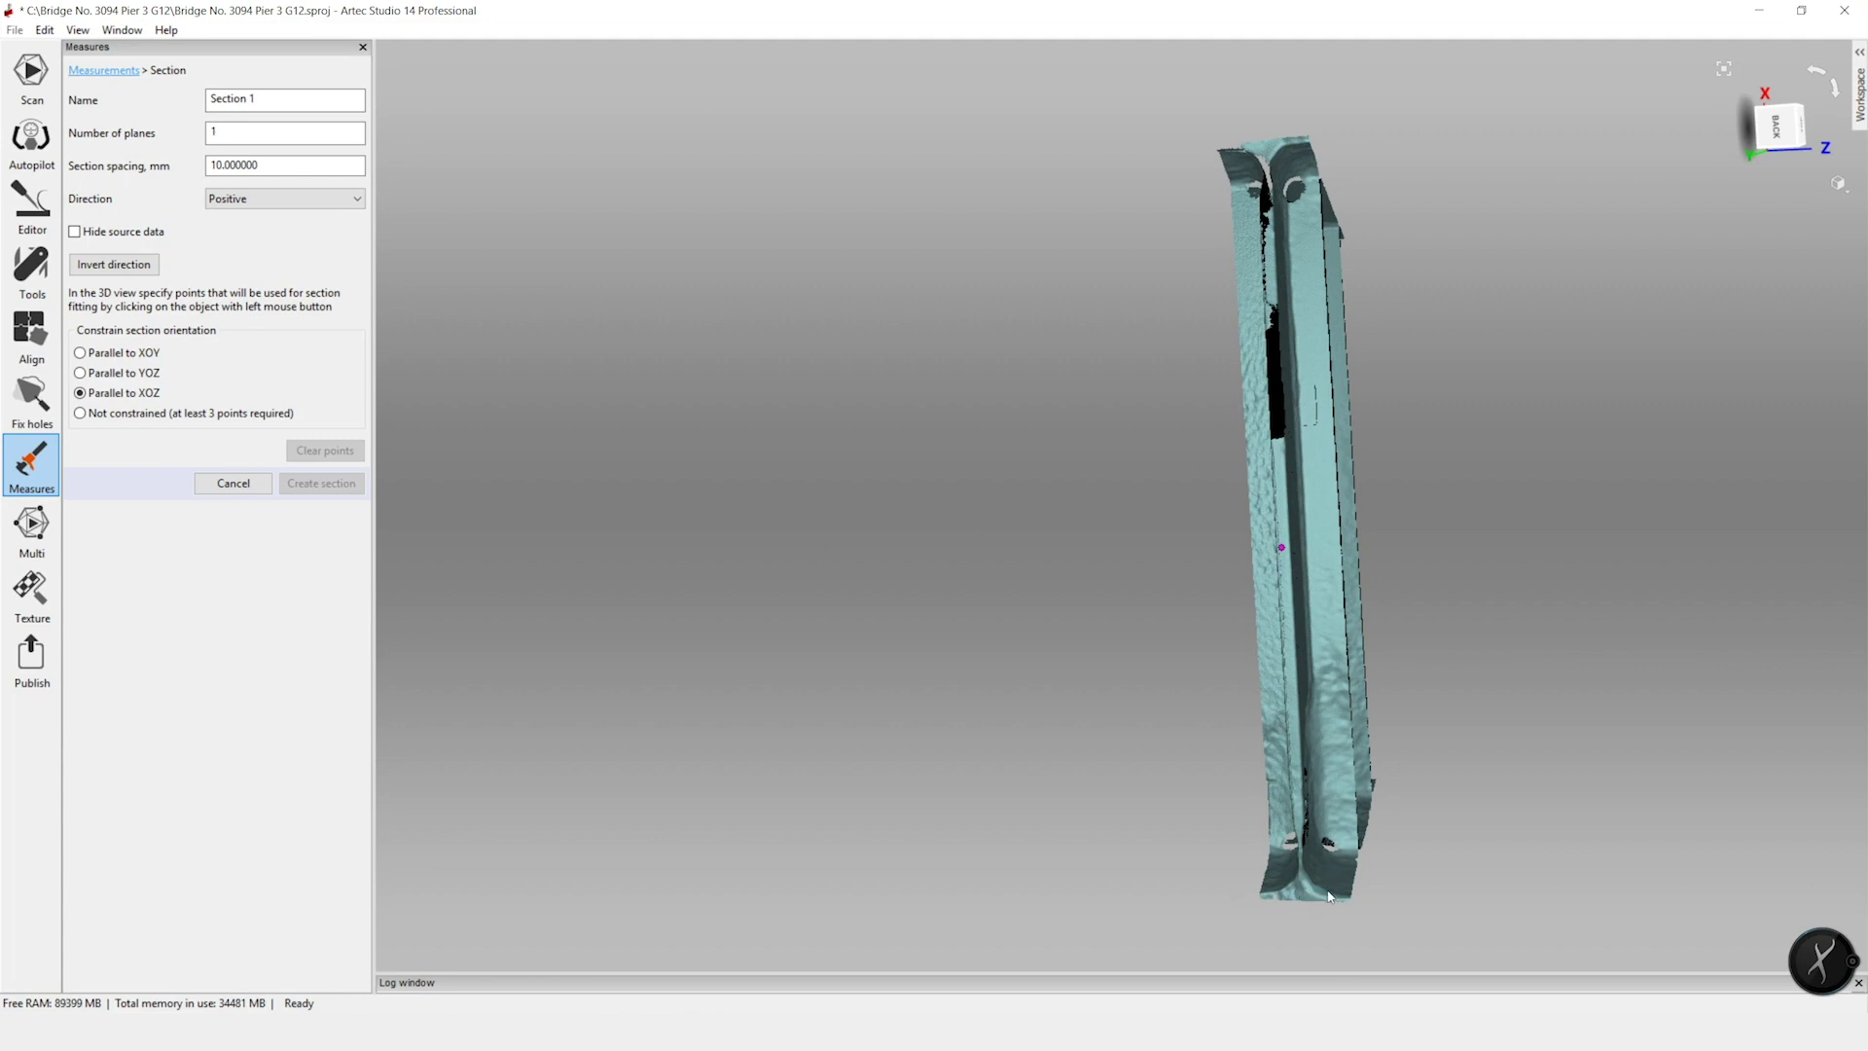
- Define the section plane with five points on the girder end: two on the lower flange, one midway up the web and two on the upper flange
left_click(1276, 897)
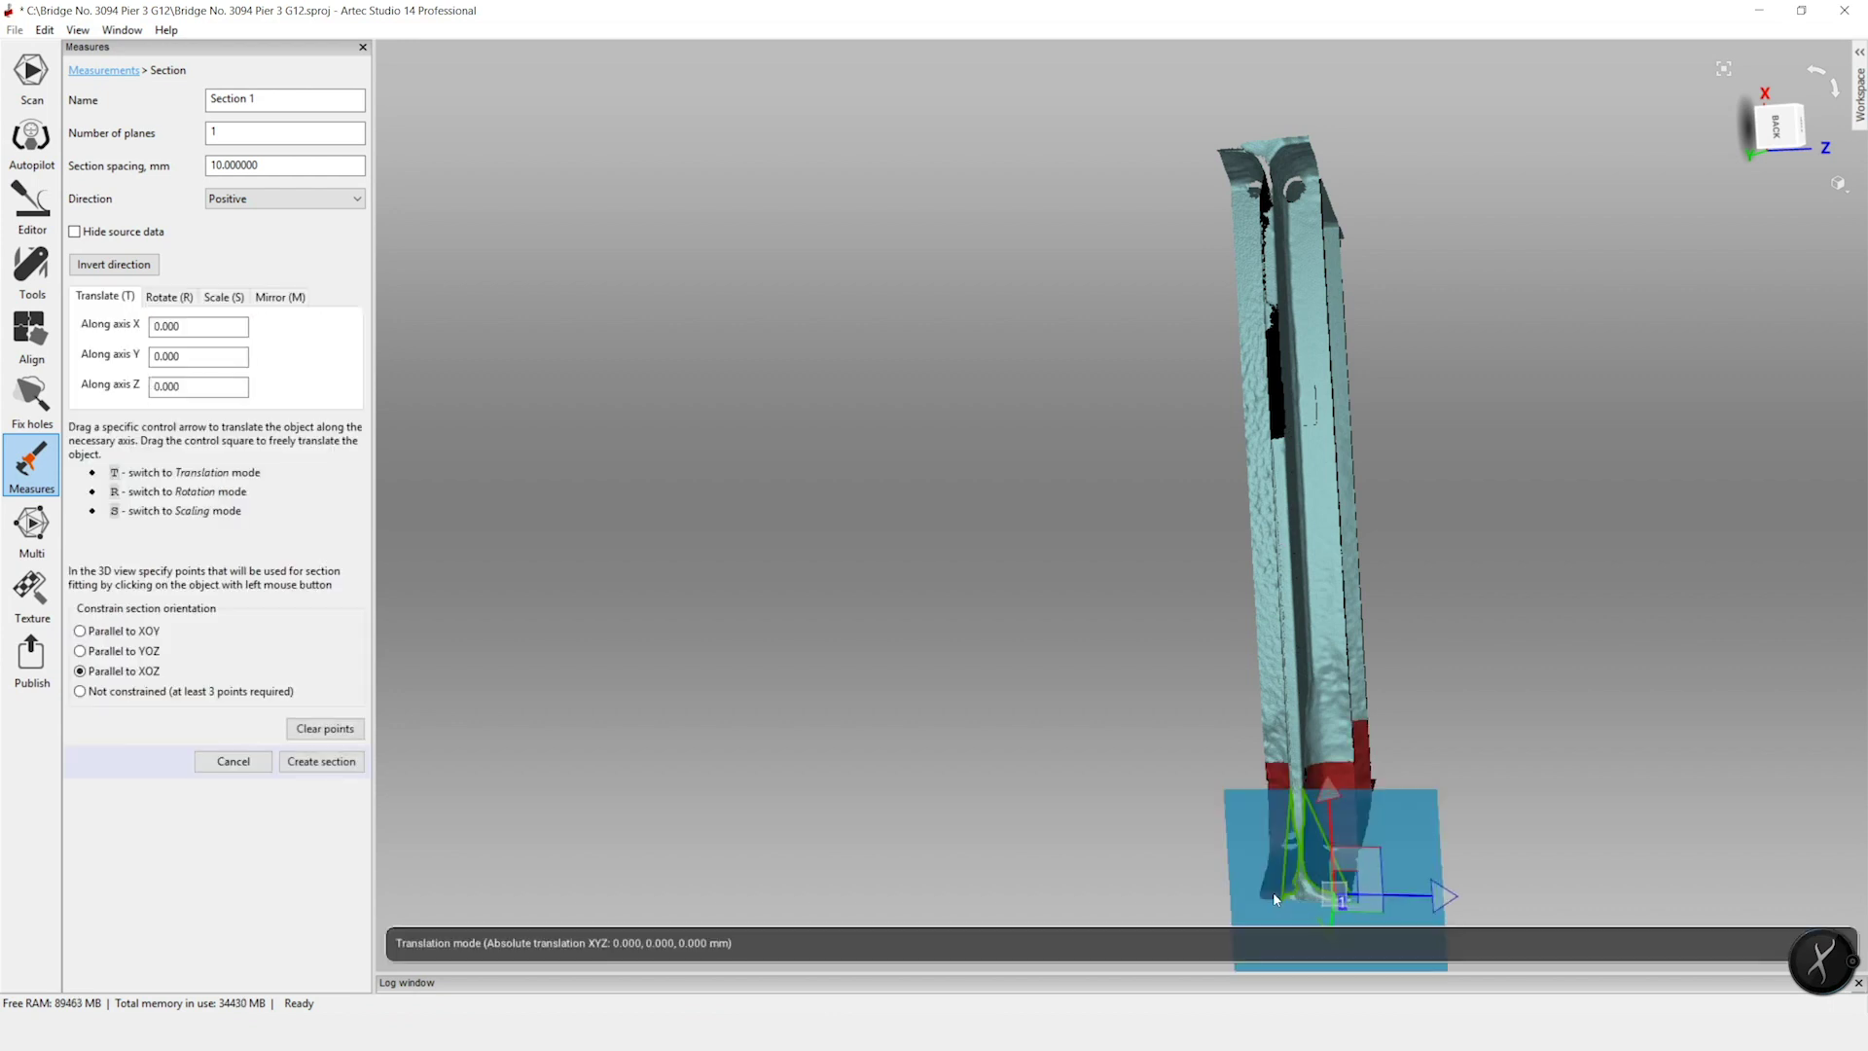
left_click(1275, 895)
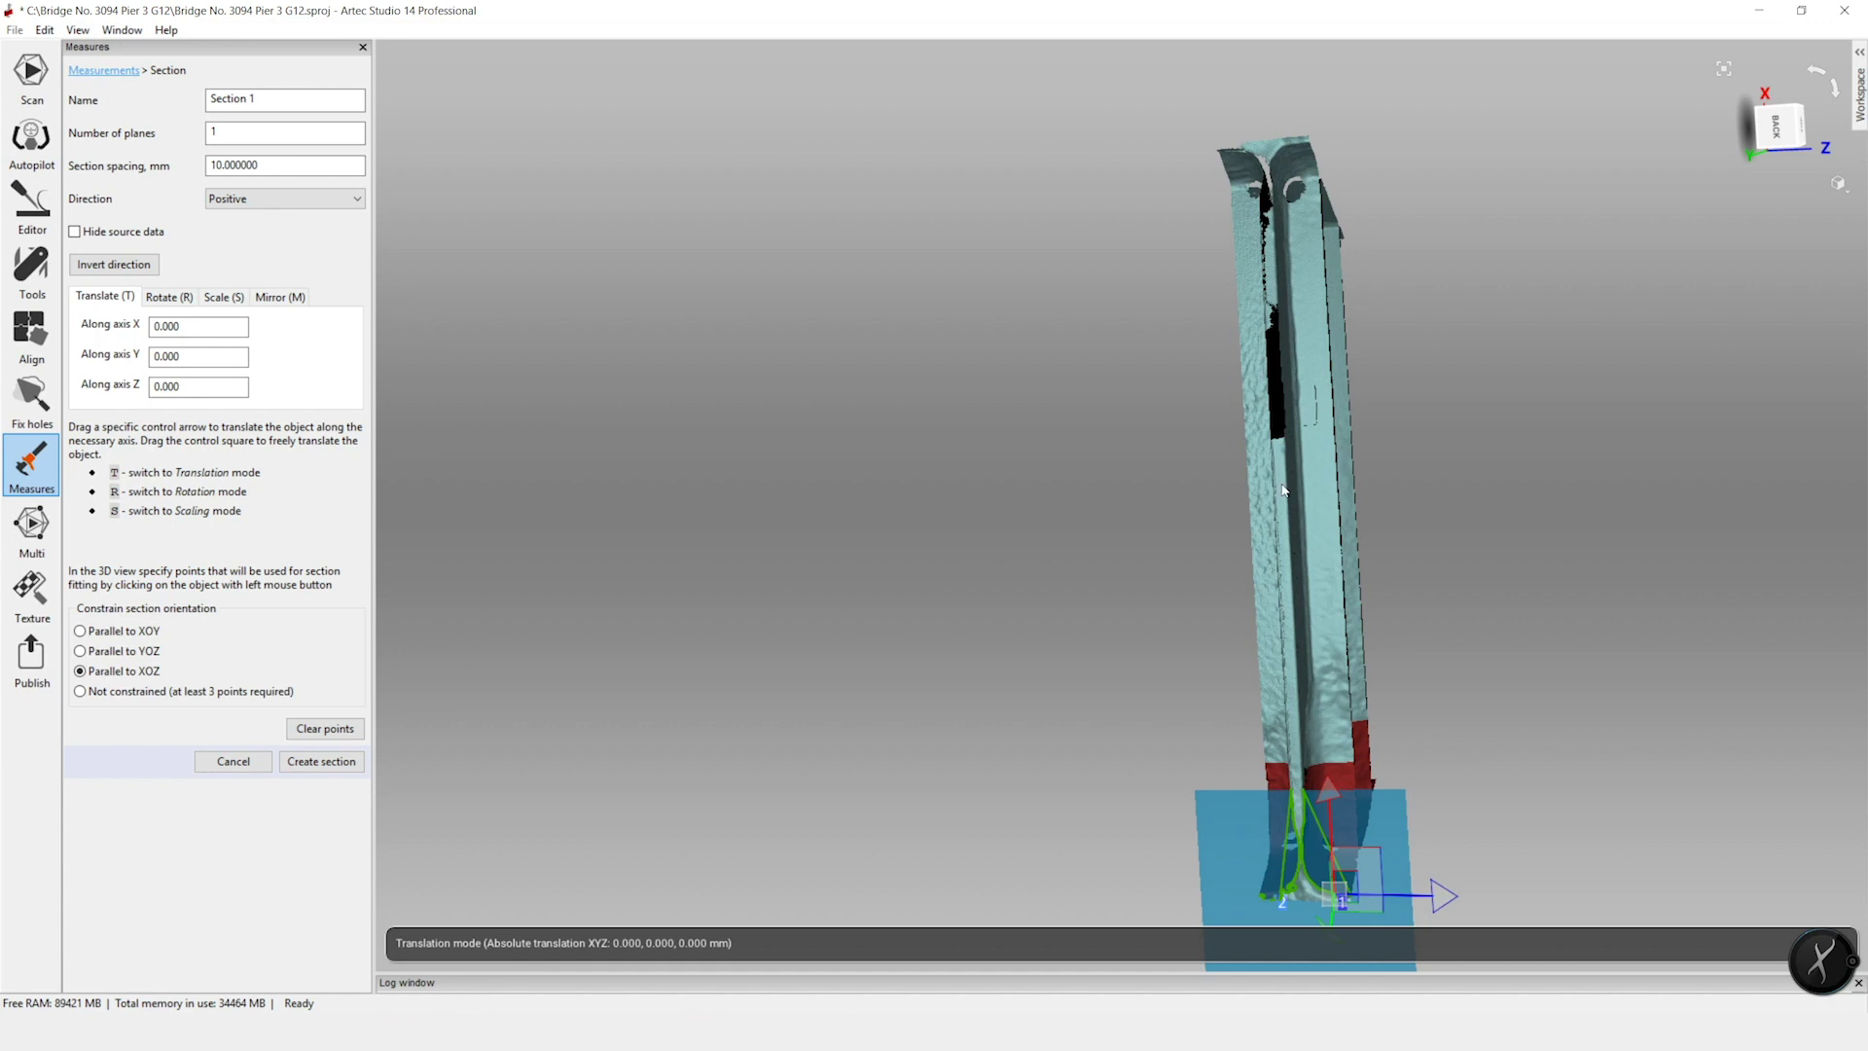
left_click(1297, 149)
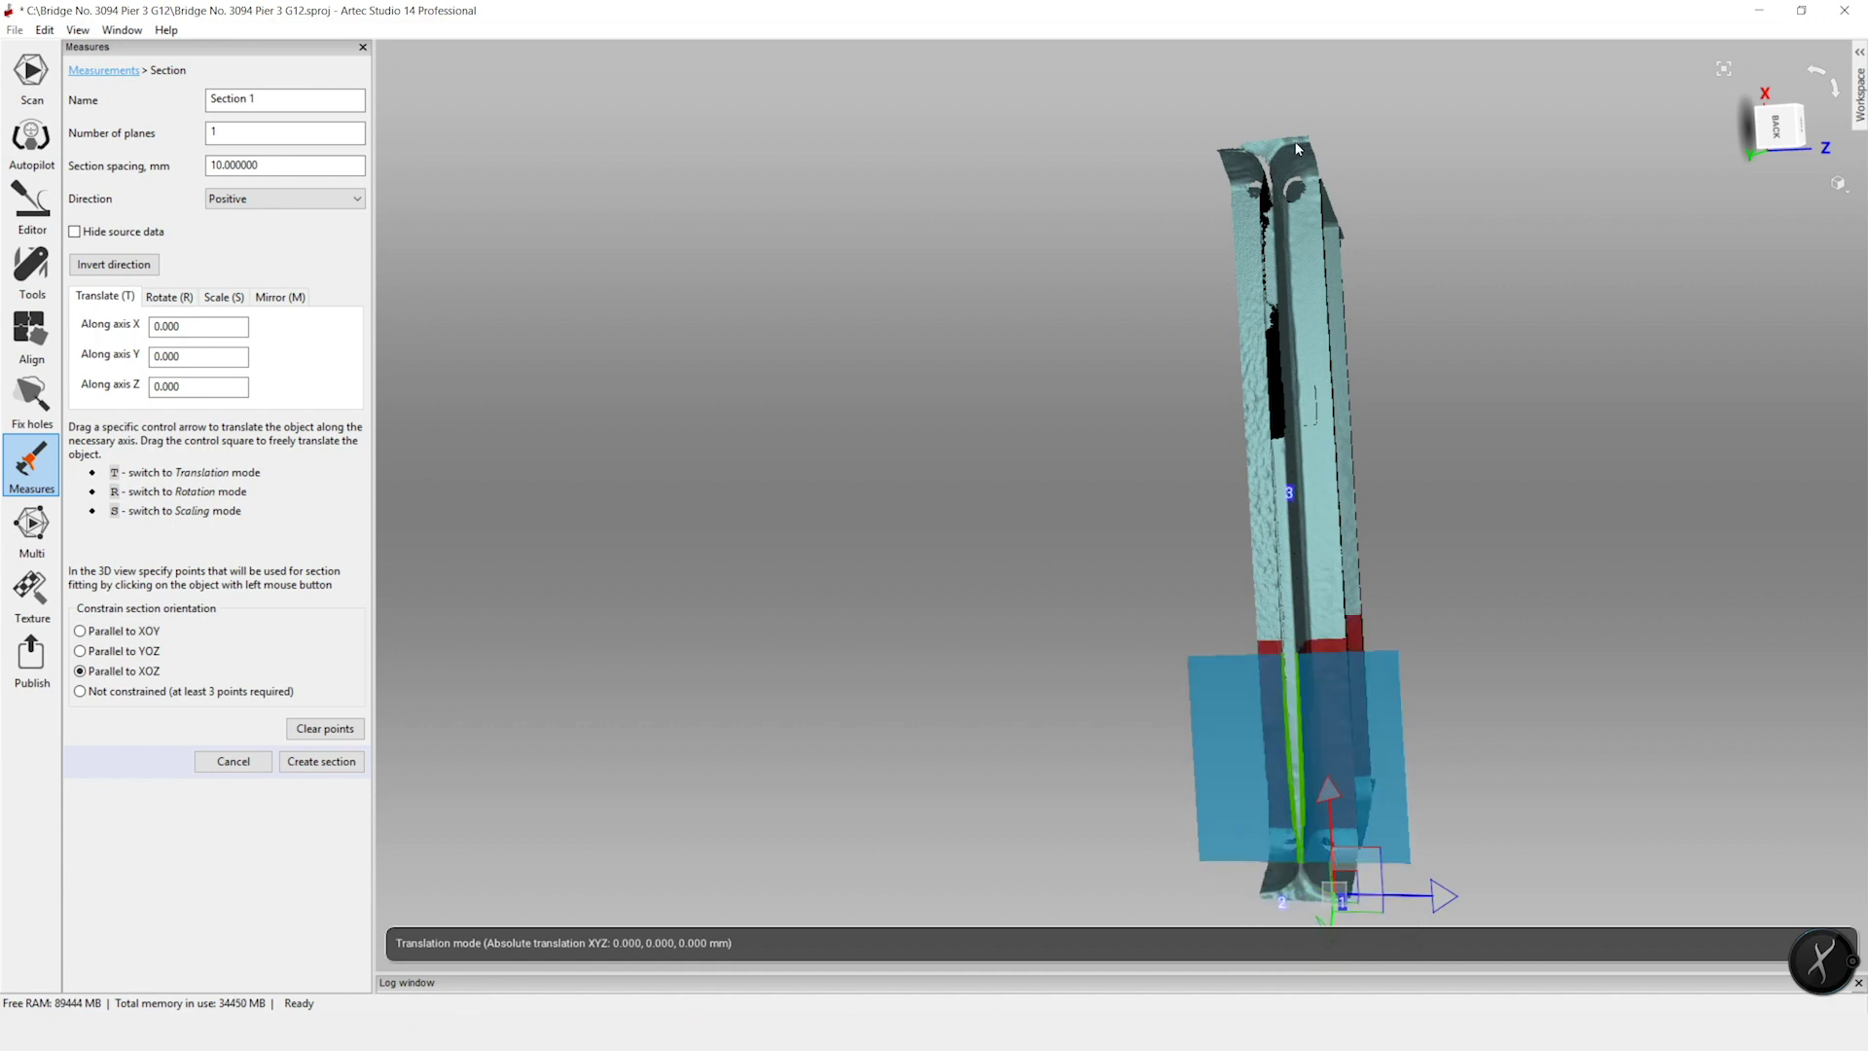
left_click(1302, 153)
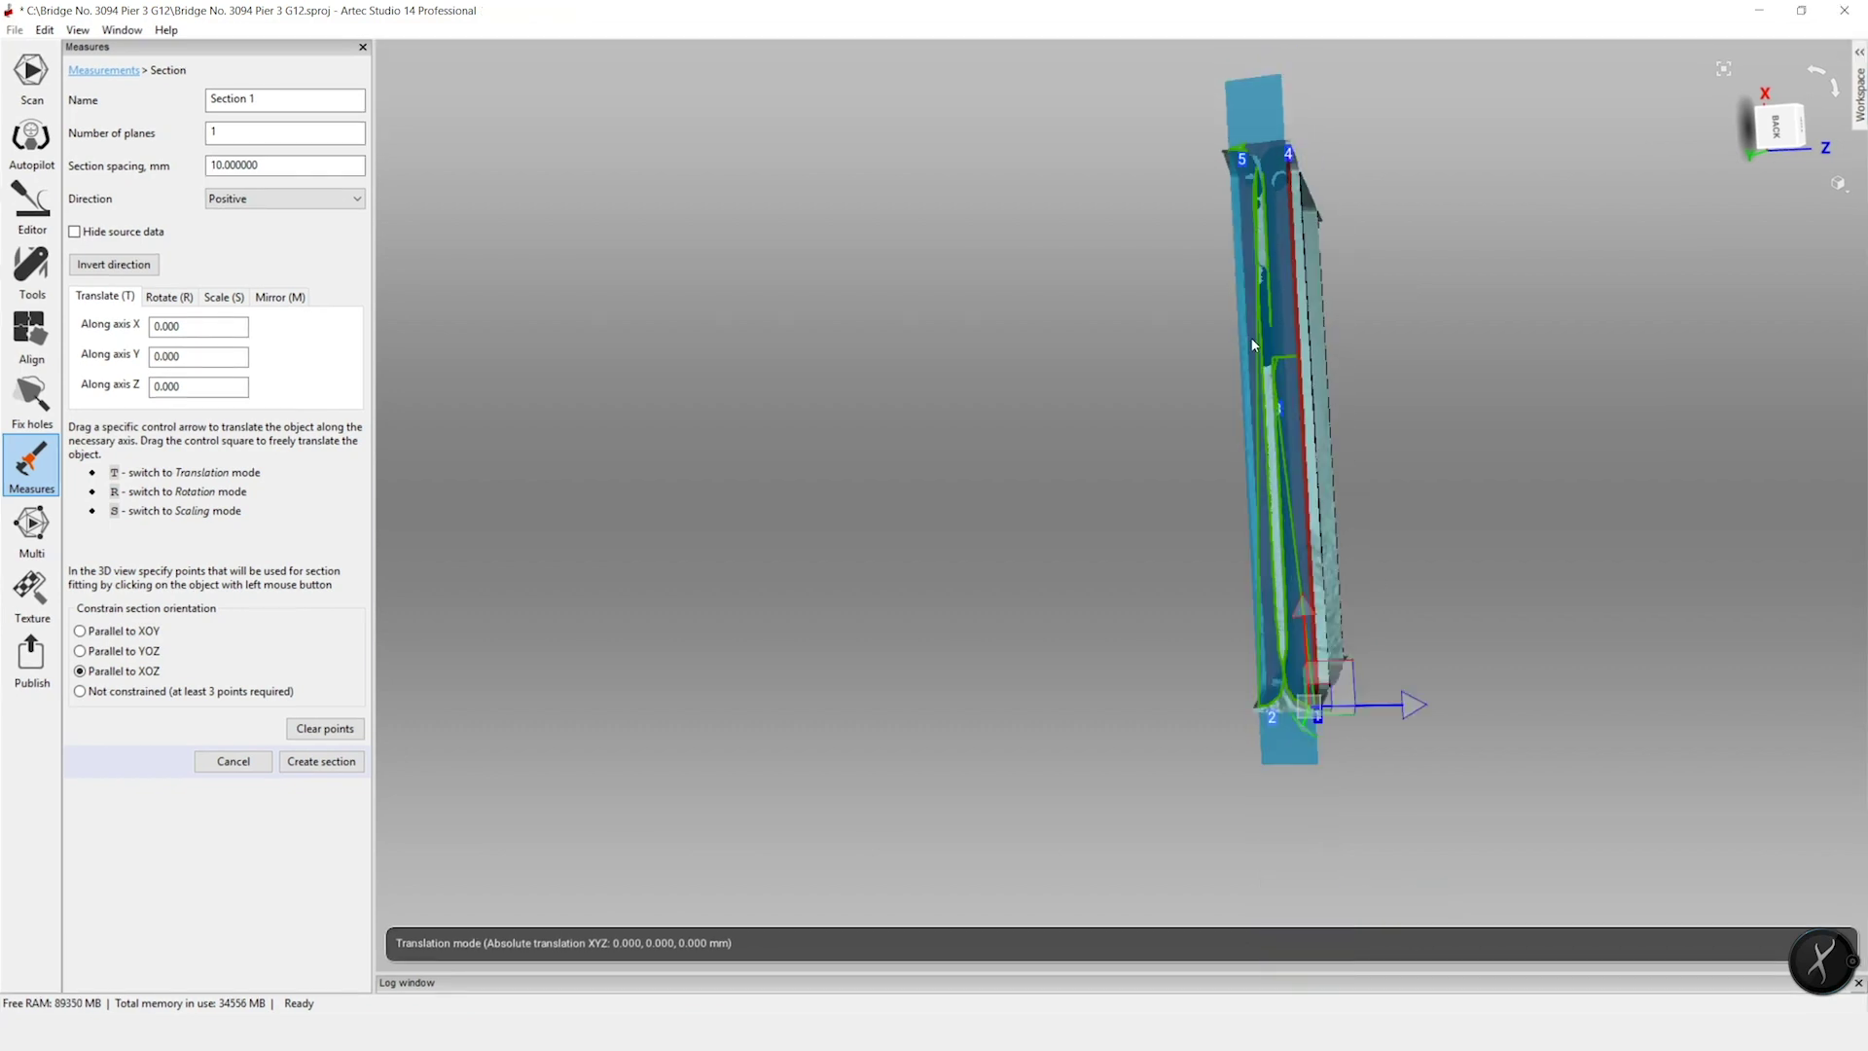
left_click_drag(1288, 347, 1265, 399)
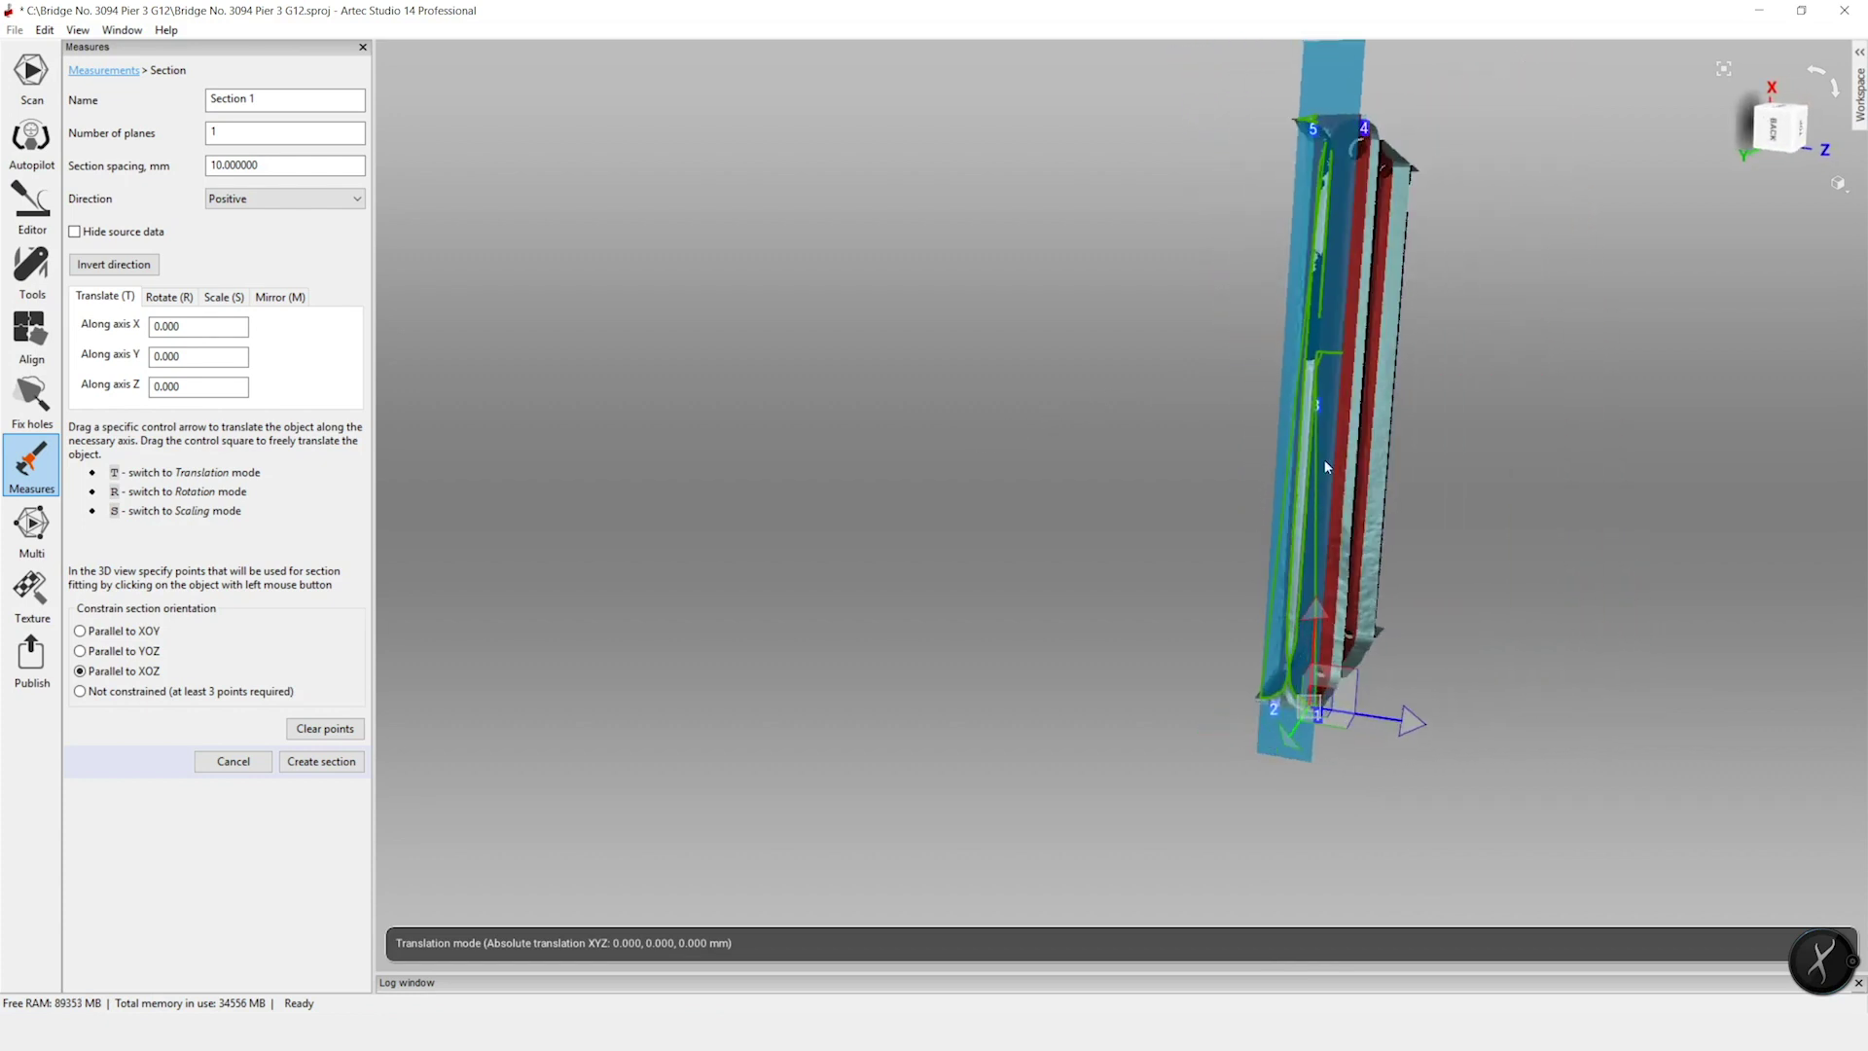
- Shift the section plane about 1.34 mm along X and -0.16 mm along Z, check its alignment with the girder end, and create the section
left_click_drag(1365, 678, 1086, 731)
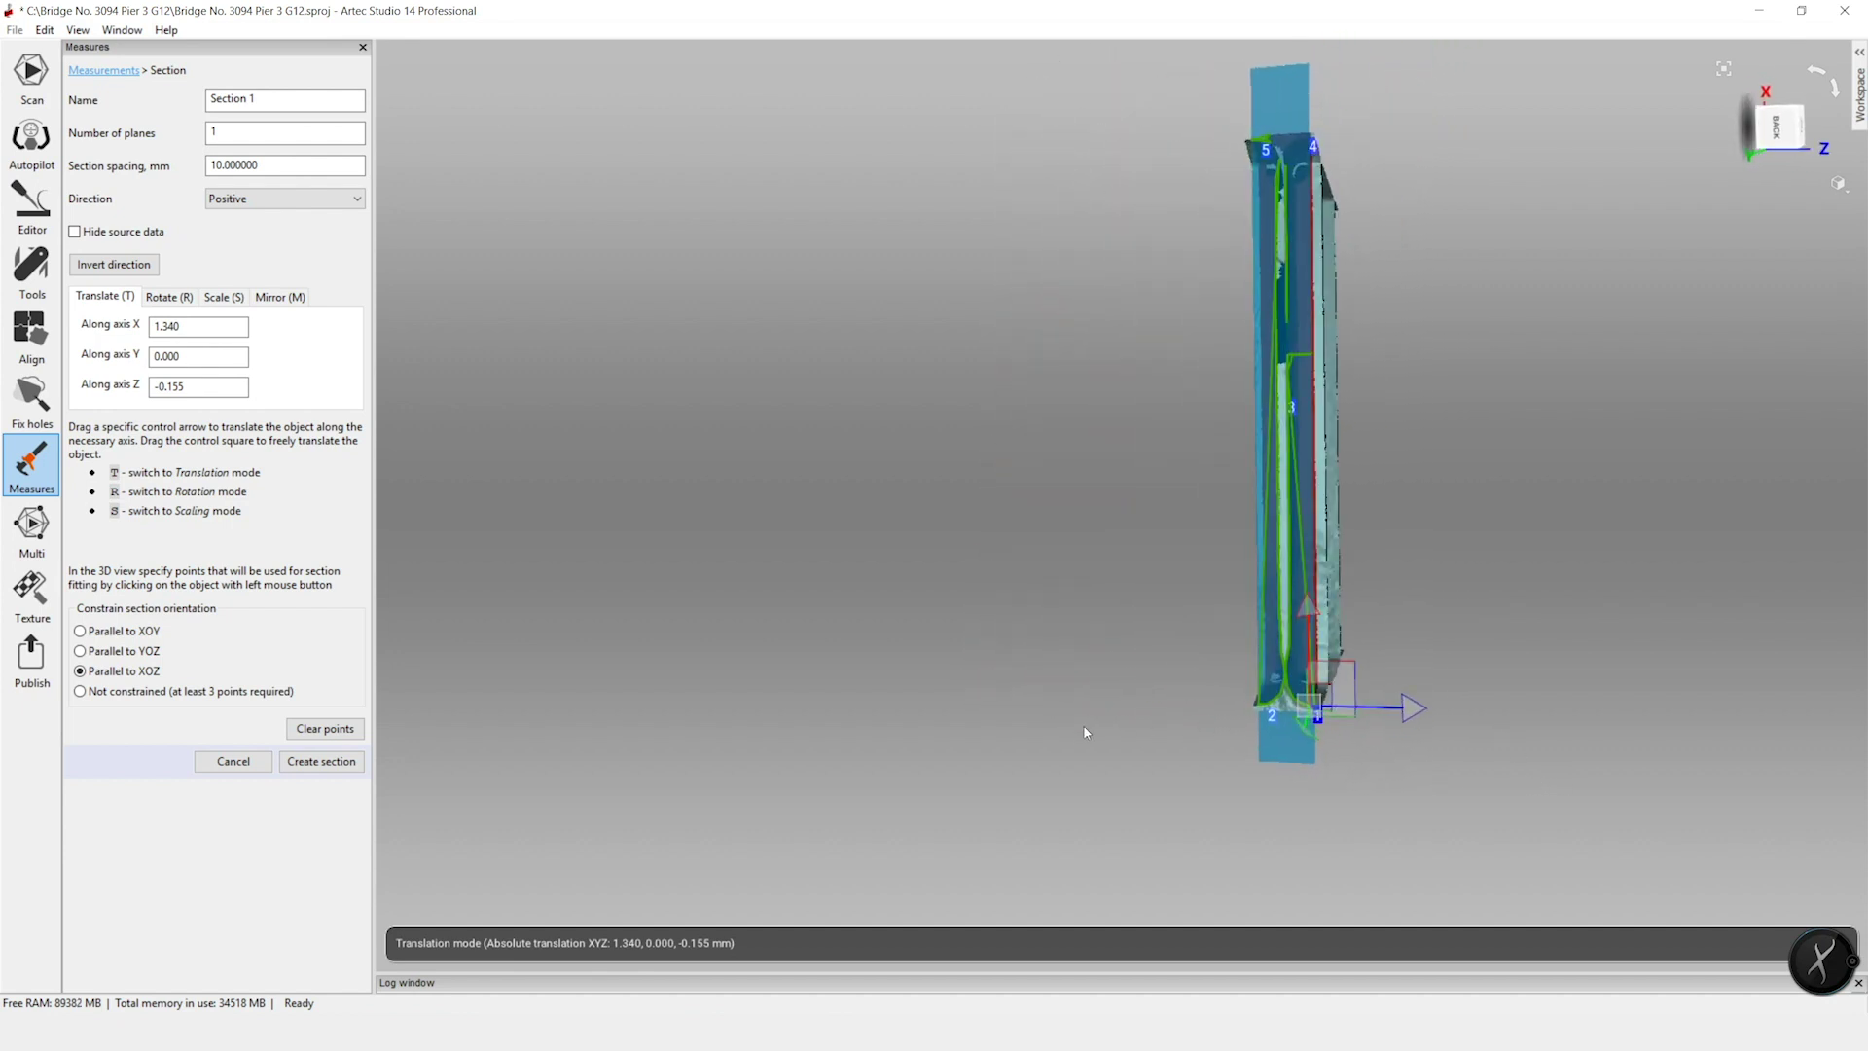
scroll(1304, 501, "up", 6)
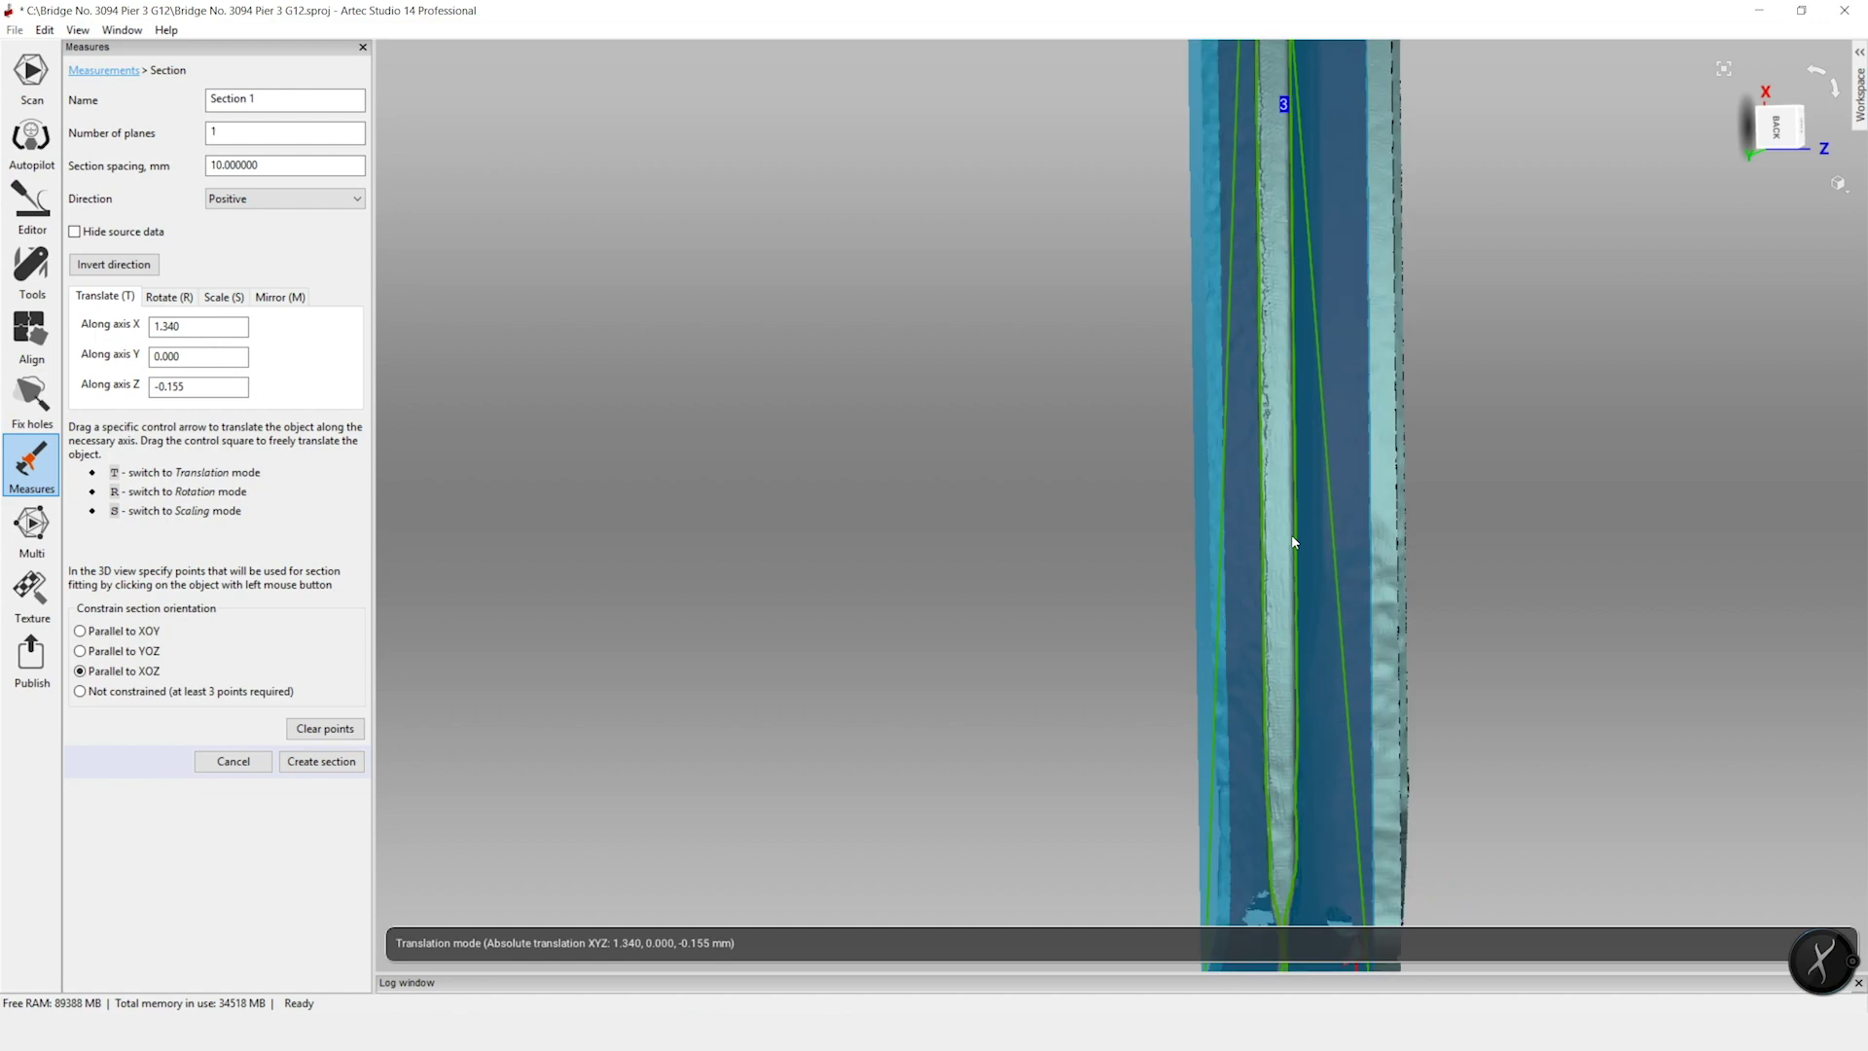
left_click_drag(1262, 716, 1588, 705)
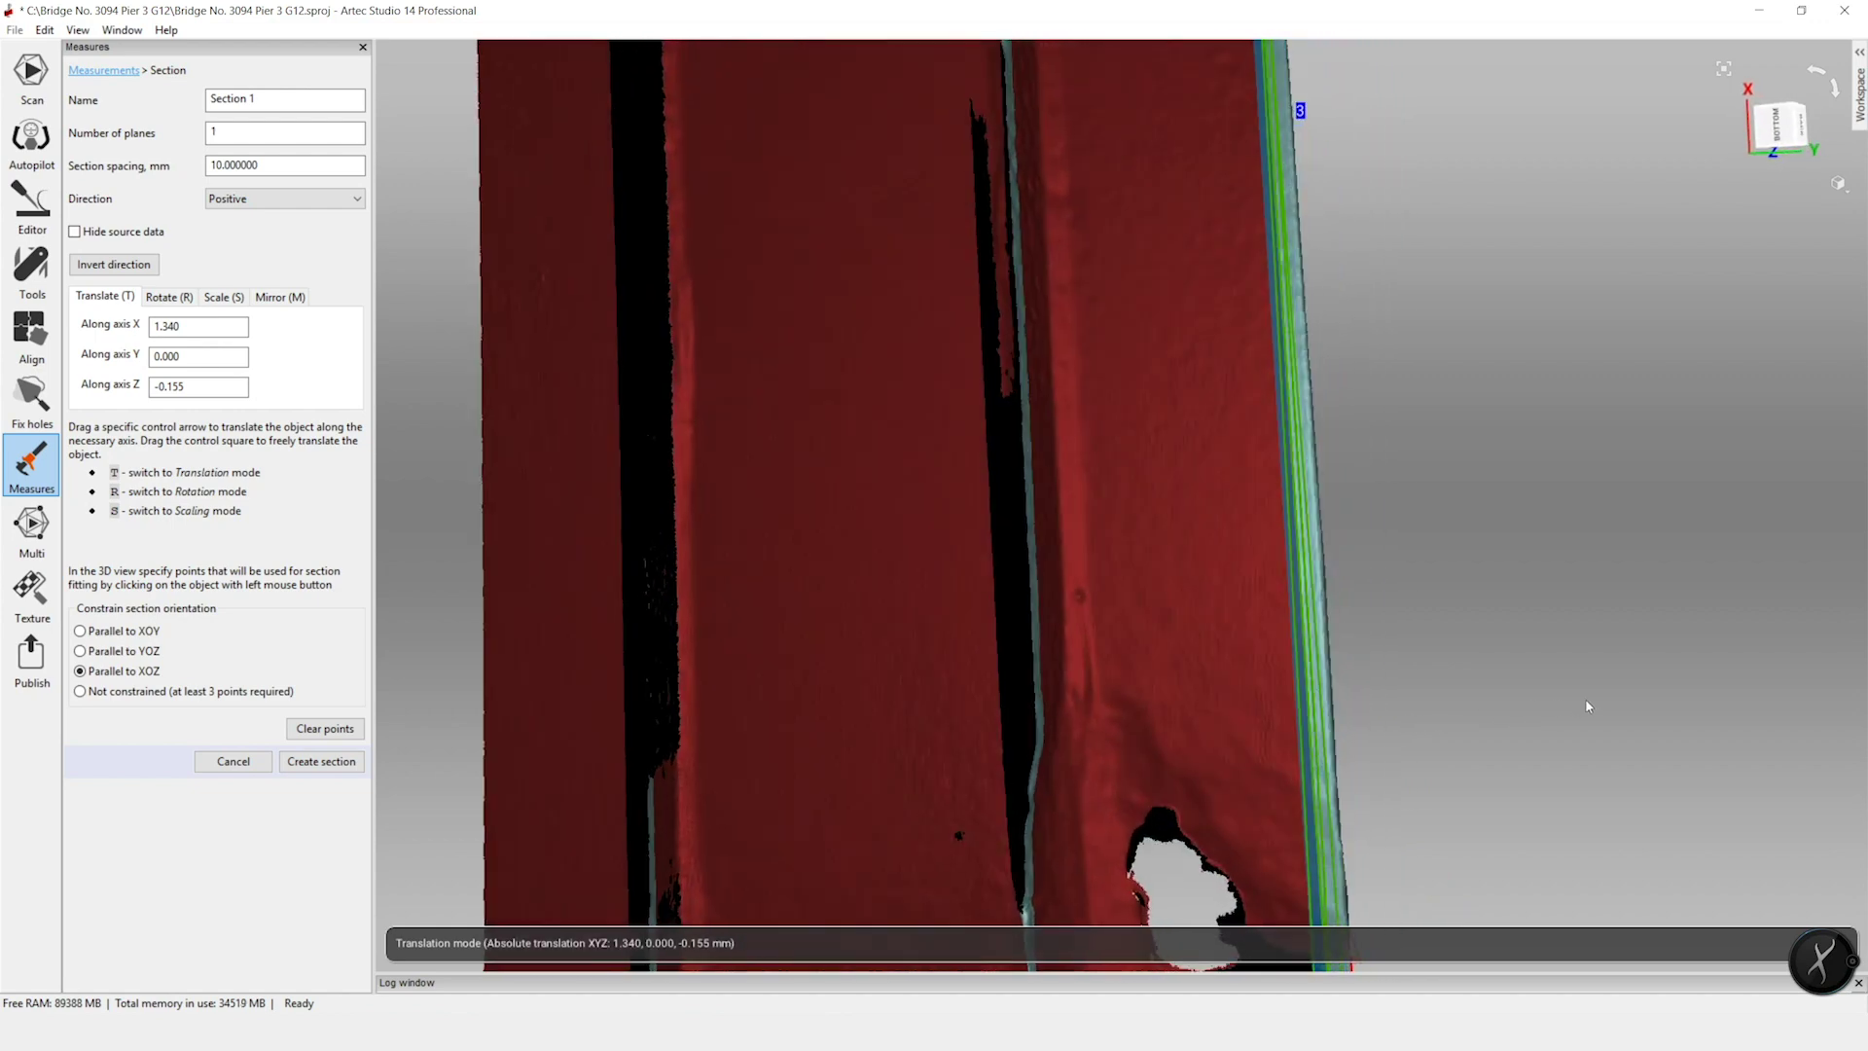
scroll(1586, 701, "down", 5)
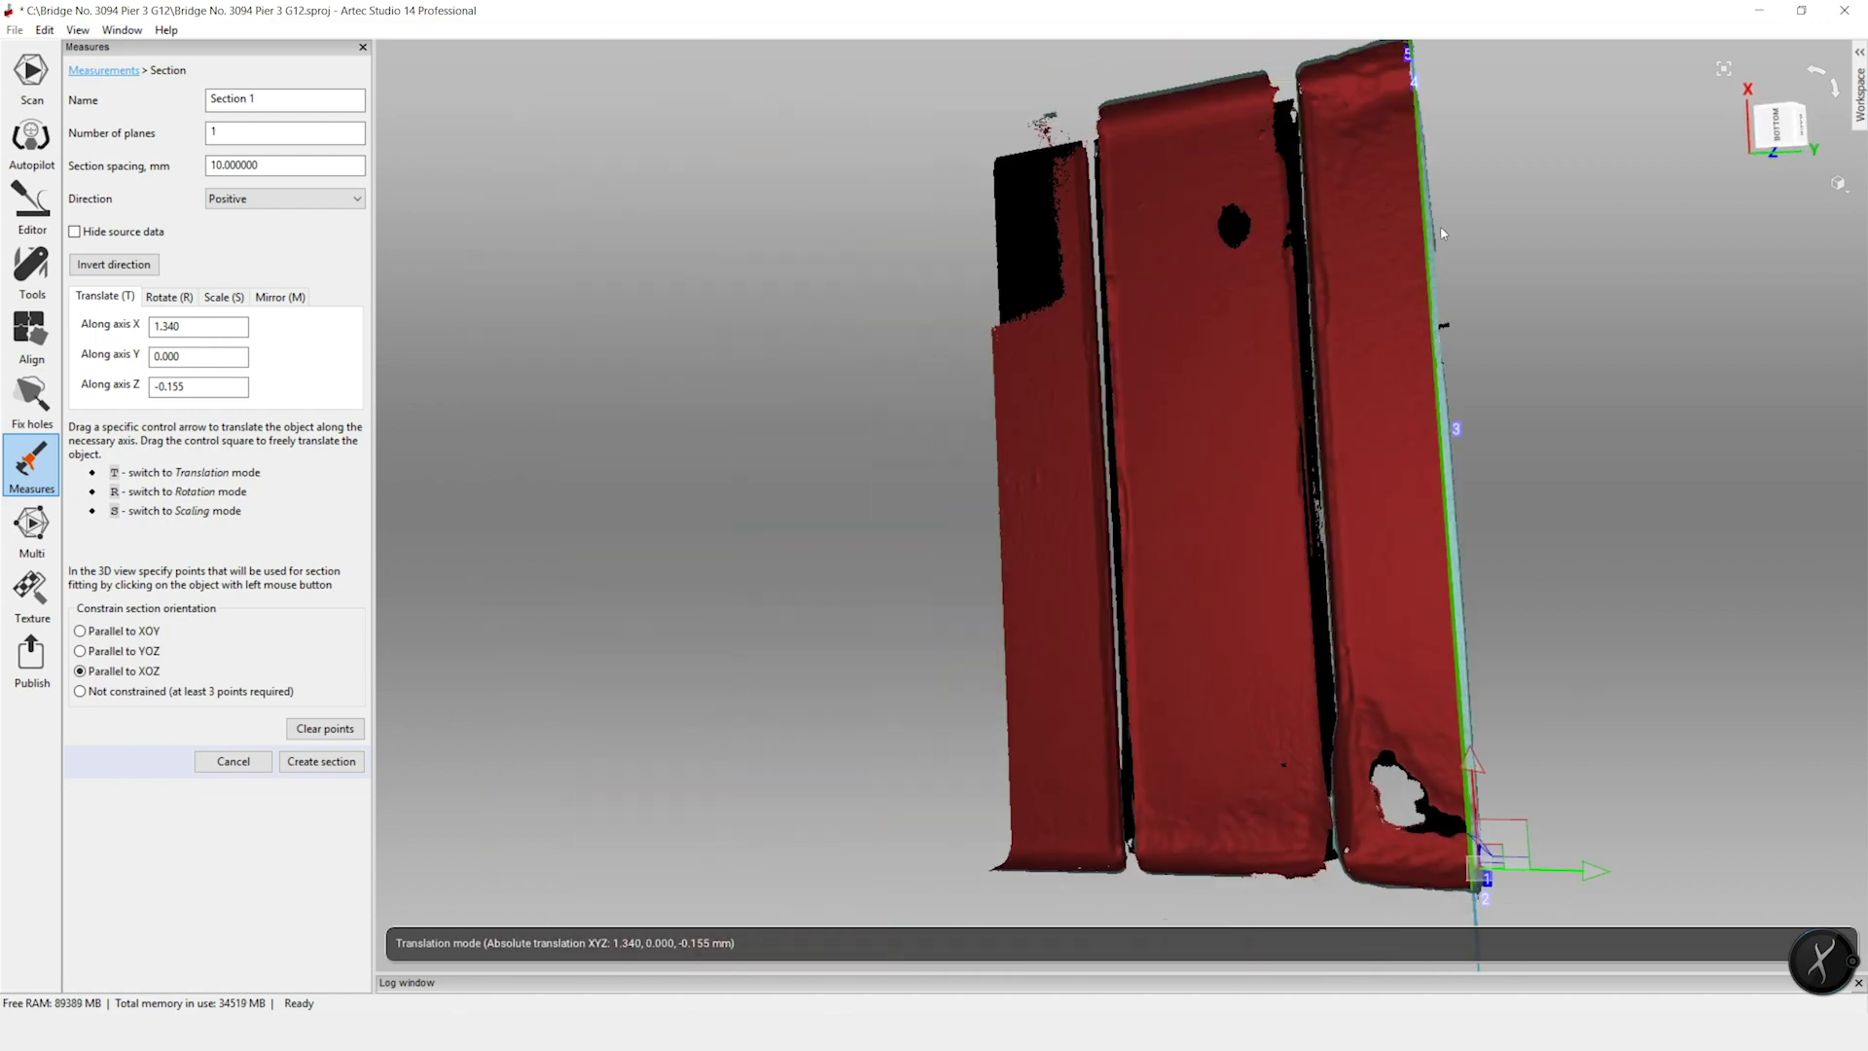
scroll(1442, 233, "up", 2)
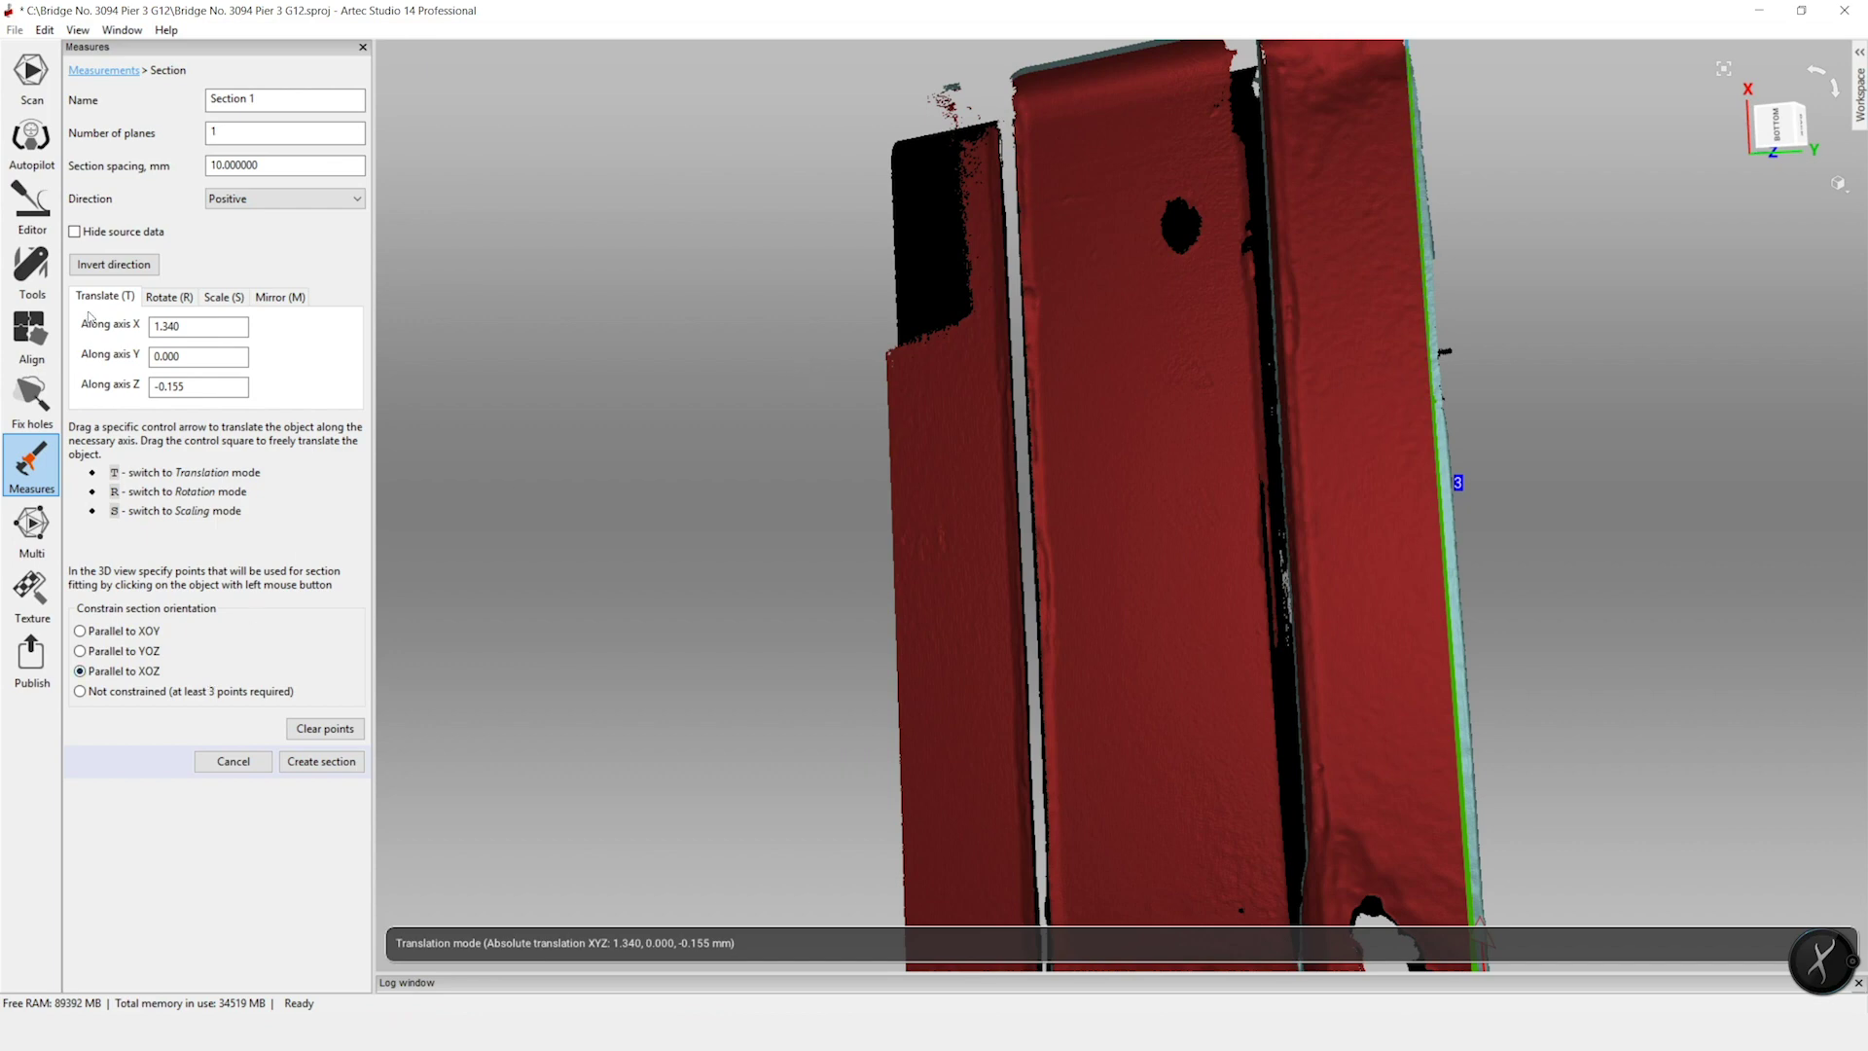
left_click(301, 762)
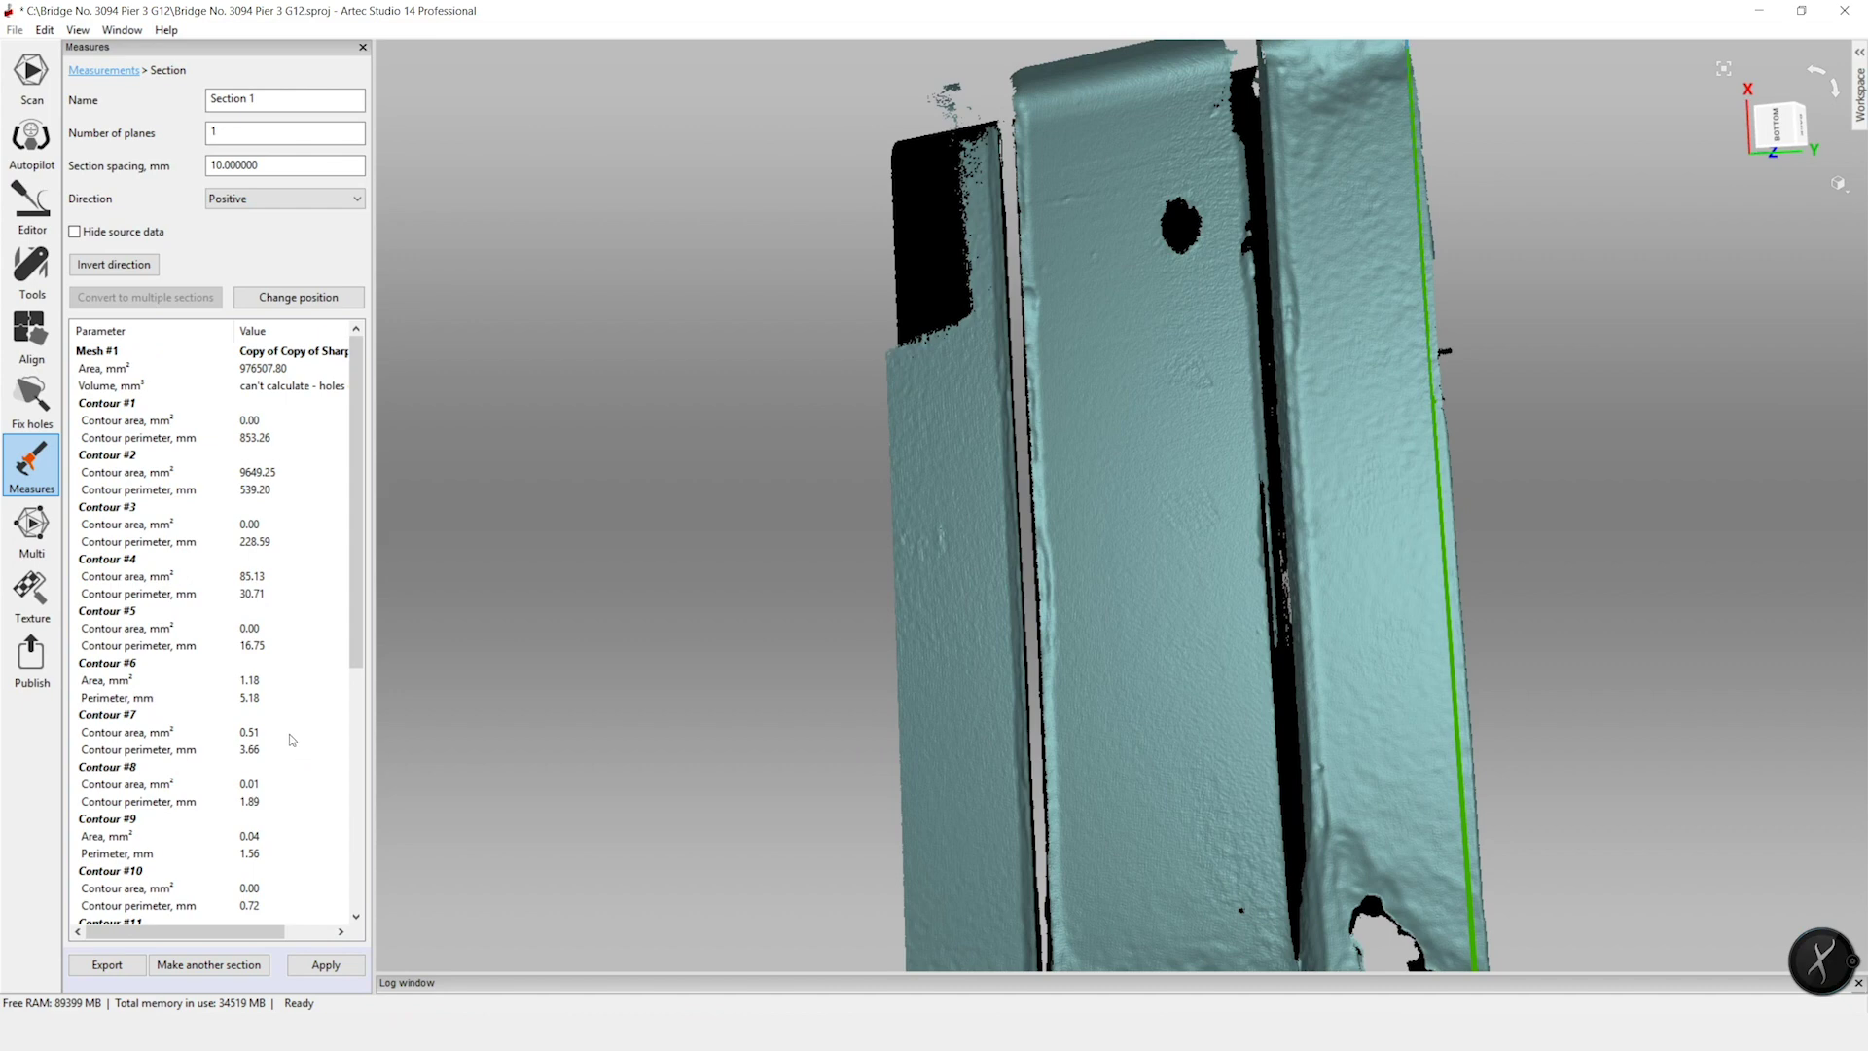
- Set the section to 4 planes spaced 150 mm apart in the Negative direction
left_click(236, 136)
double_click(237, 136)
type("4")
left_click(223, 166)
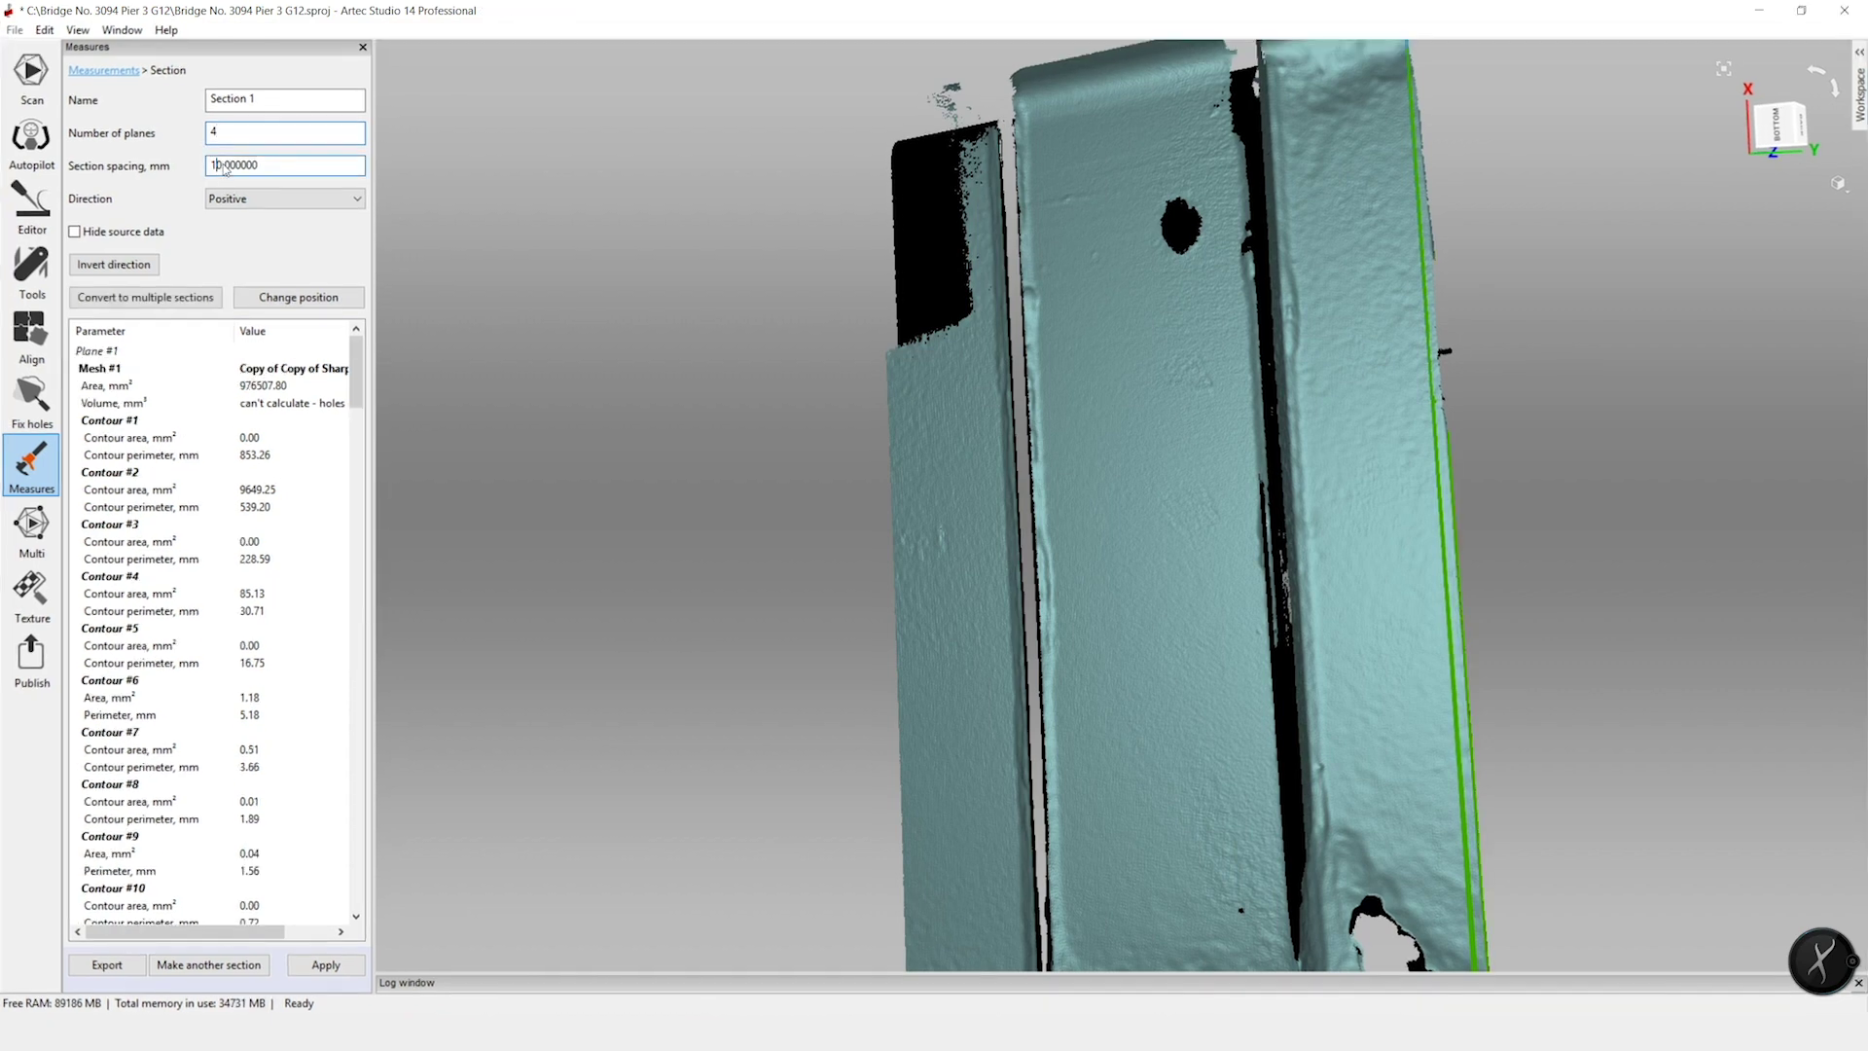
type("5")
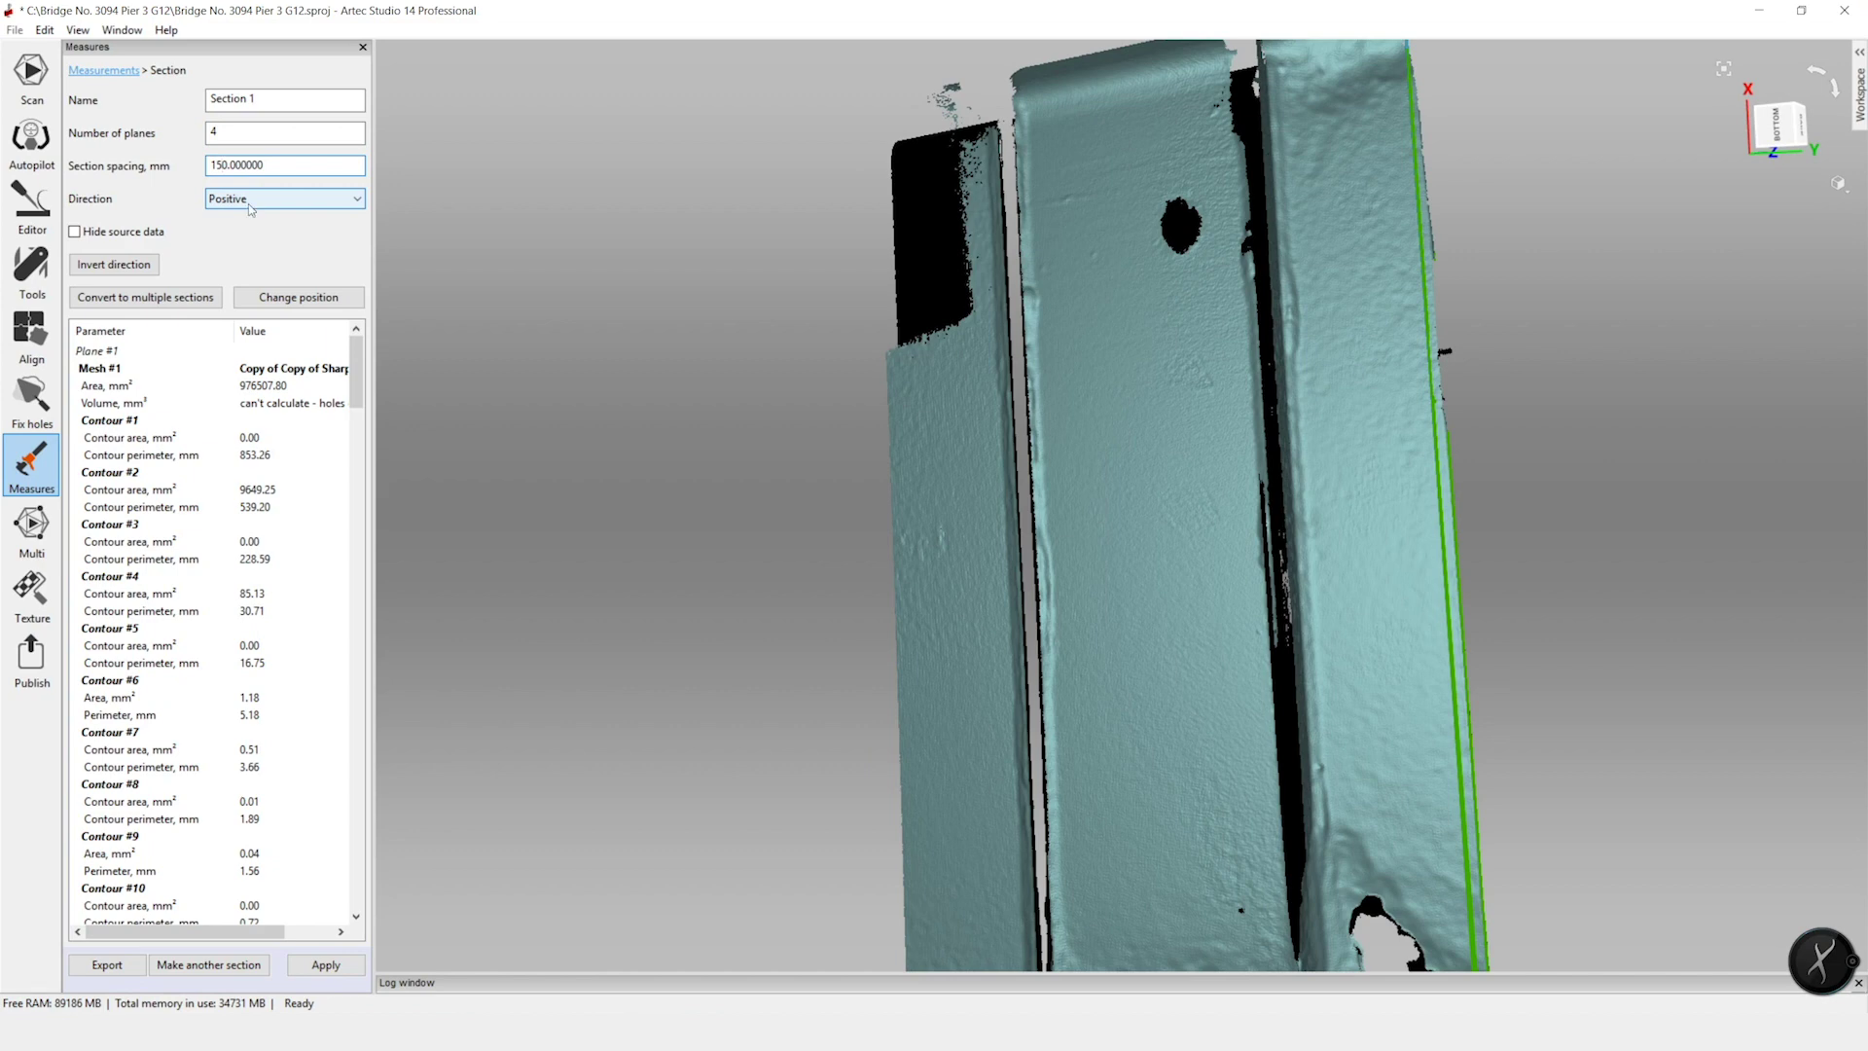
left_click(248, 198)
left_click(243, 233)
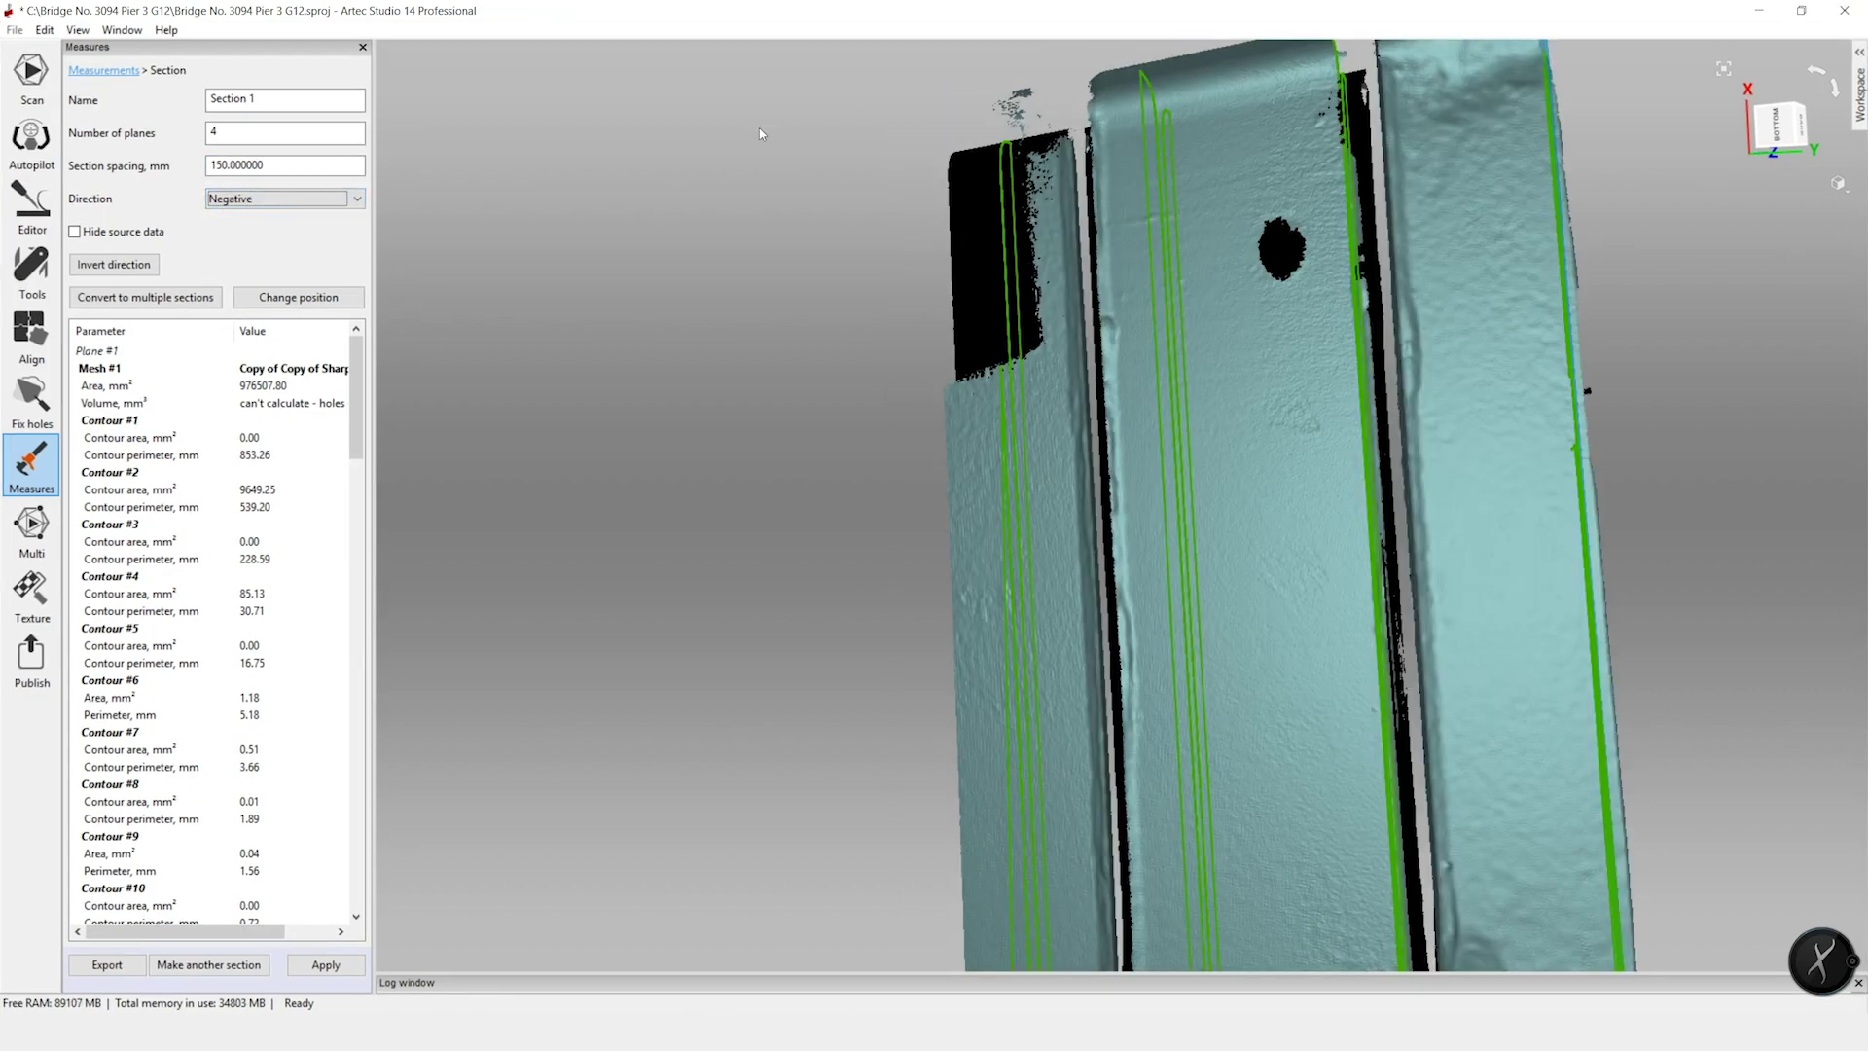
- Check the cuts against the stiffeners, set the section spacing to 160 mm with the Negative direction, and apply the section measurement
left_click_drag(1386, 523, 1438, 570)
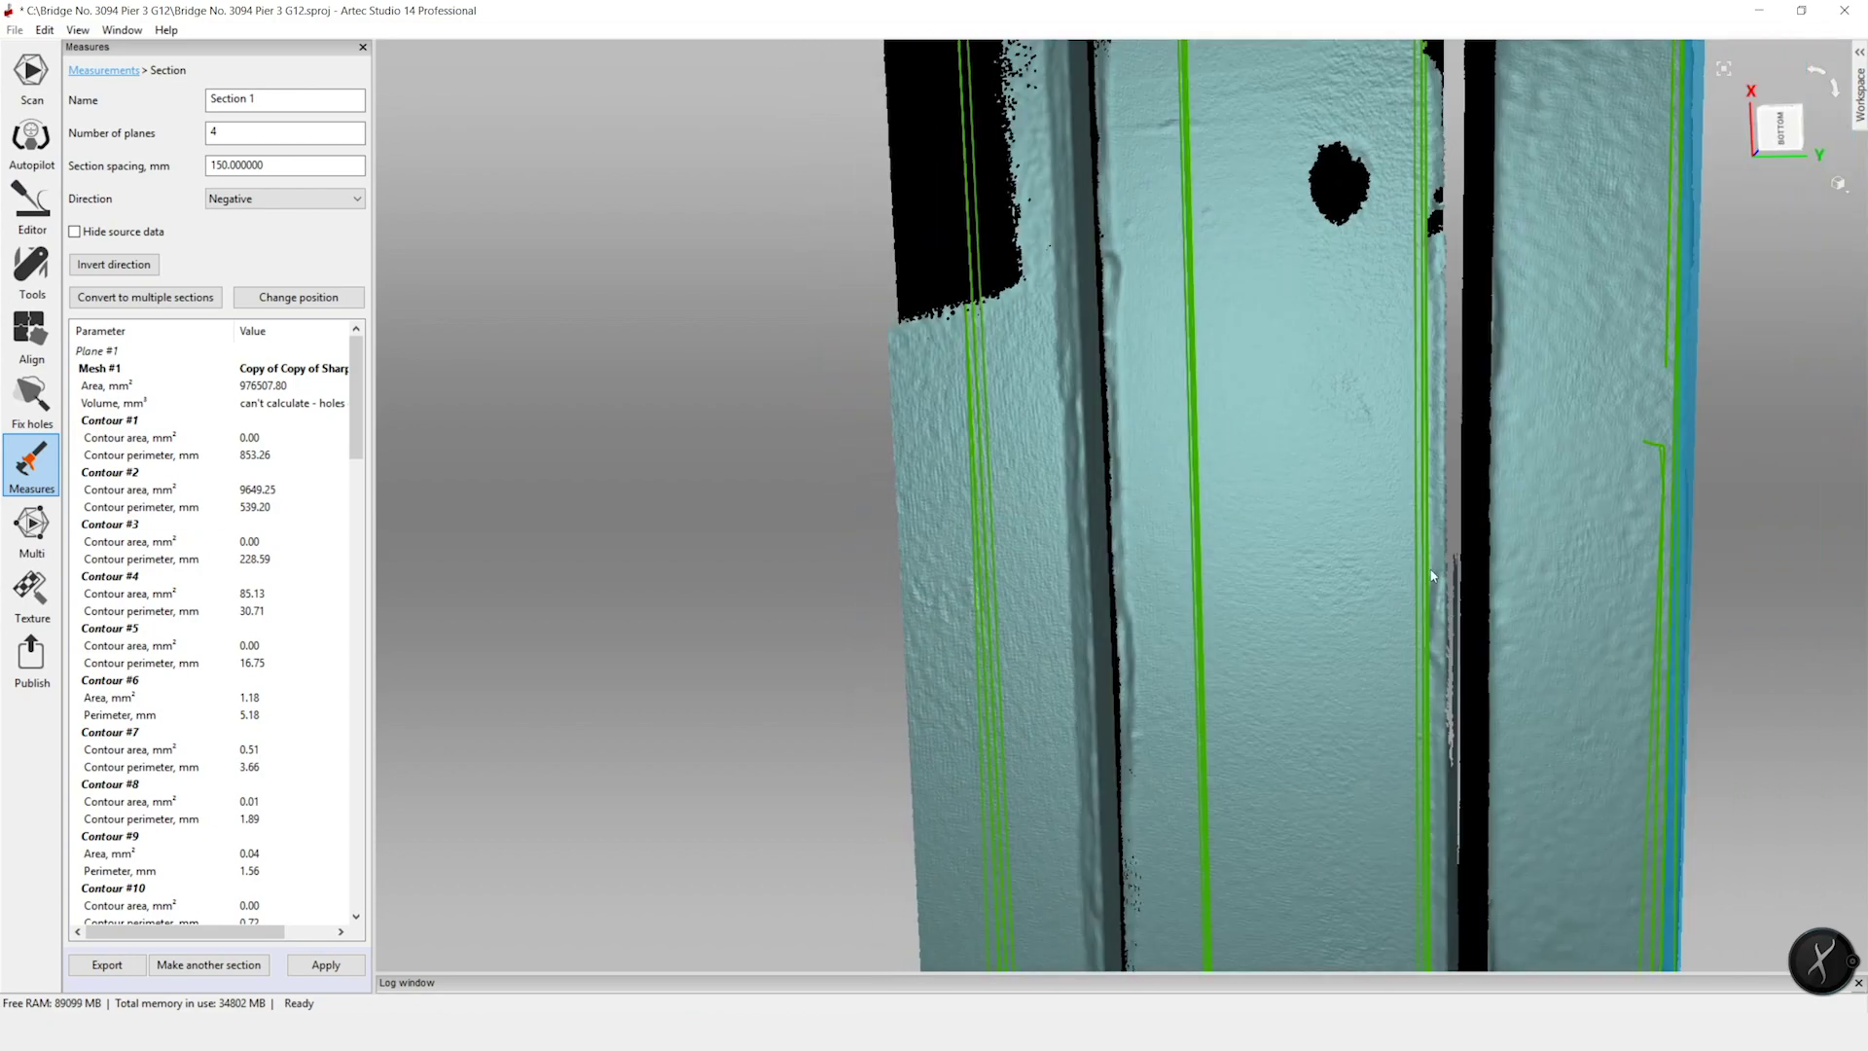
left_click_drag(1469, 614, 1465, 627)
left_click(219, 166)
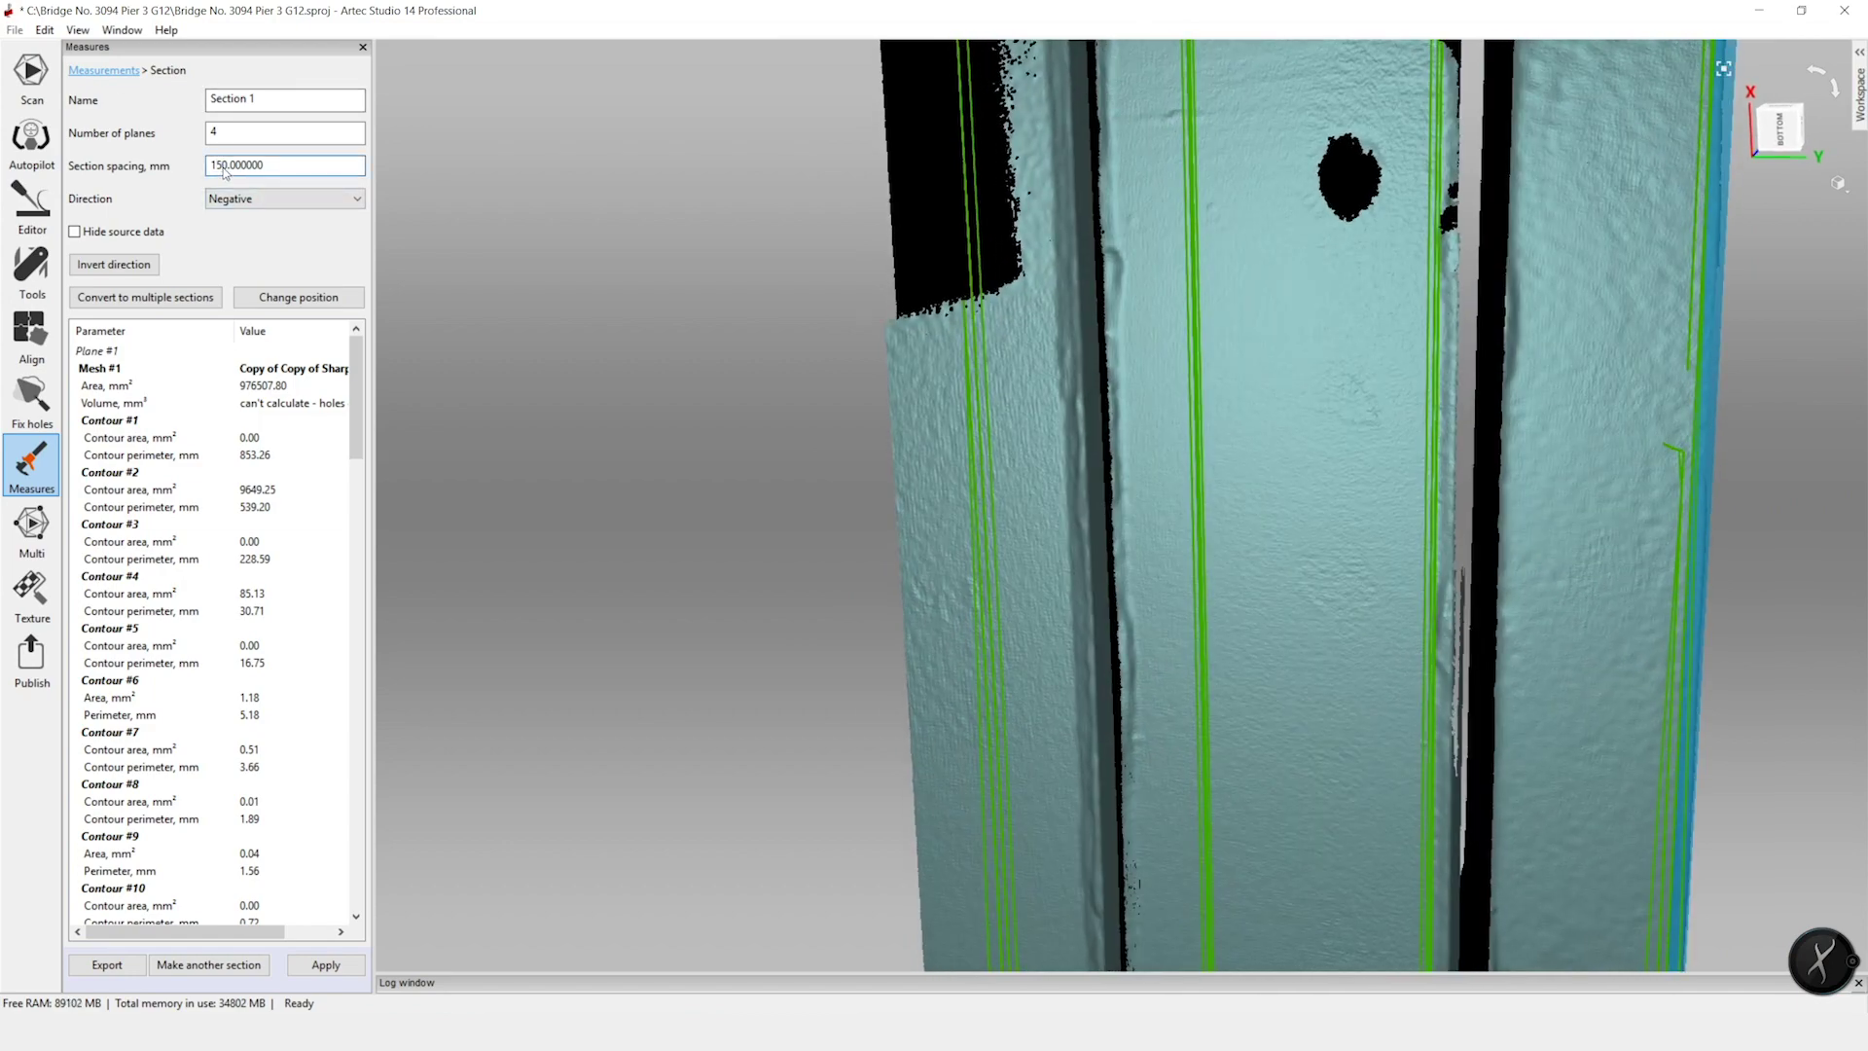
key("BackSpace")
type("65")
key("Delete")
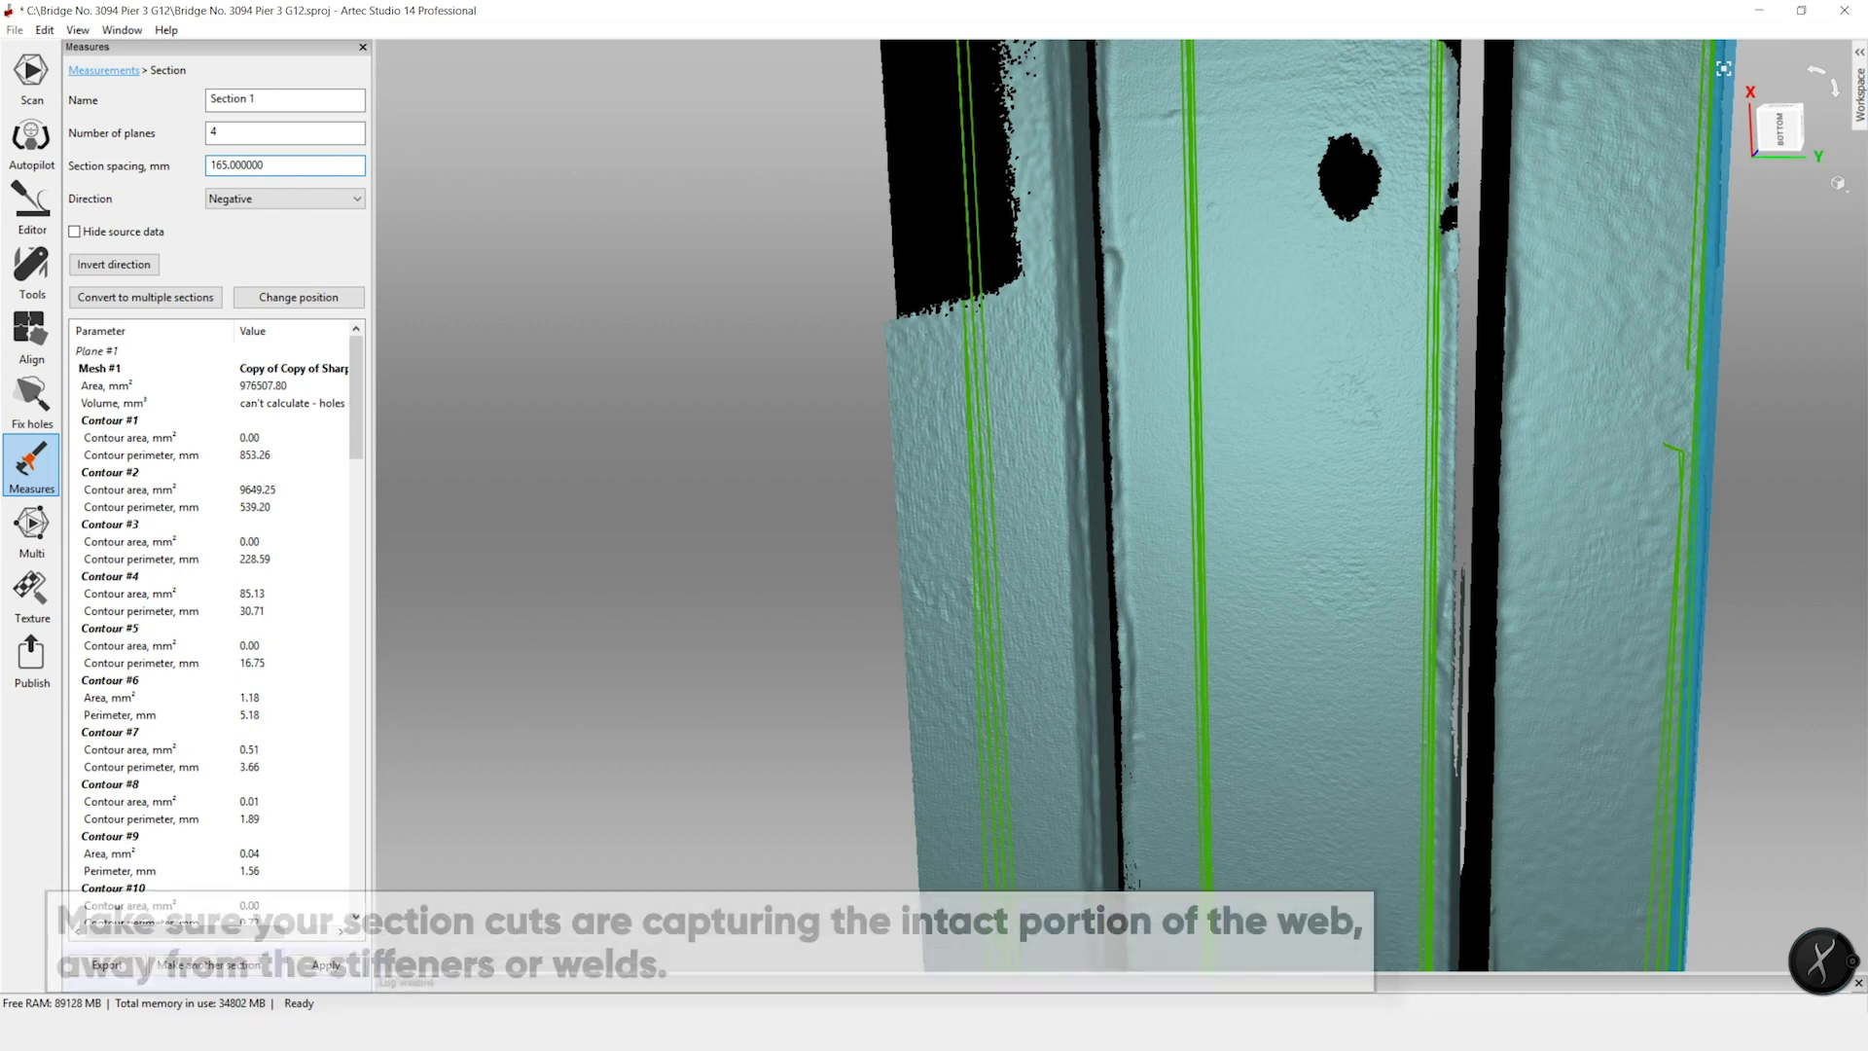
key("BackSpace")
type("0")
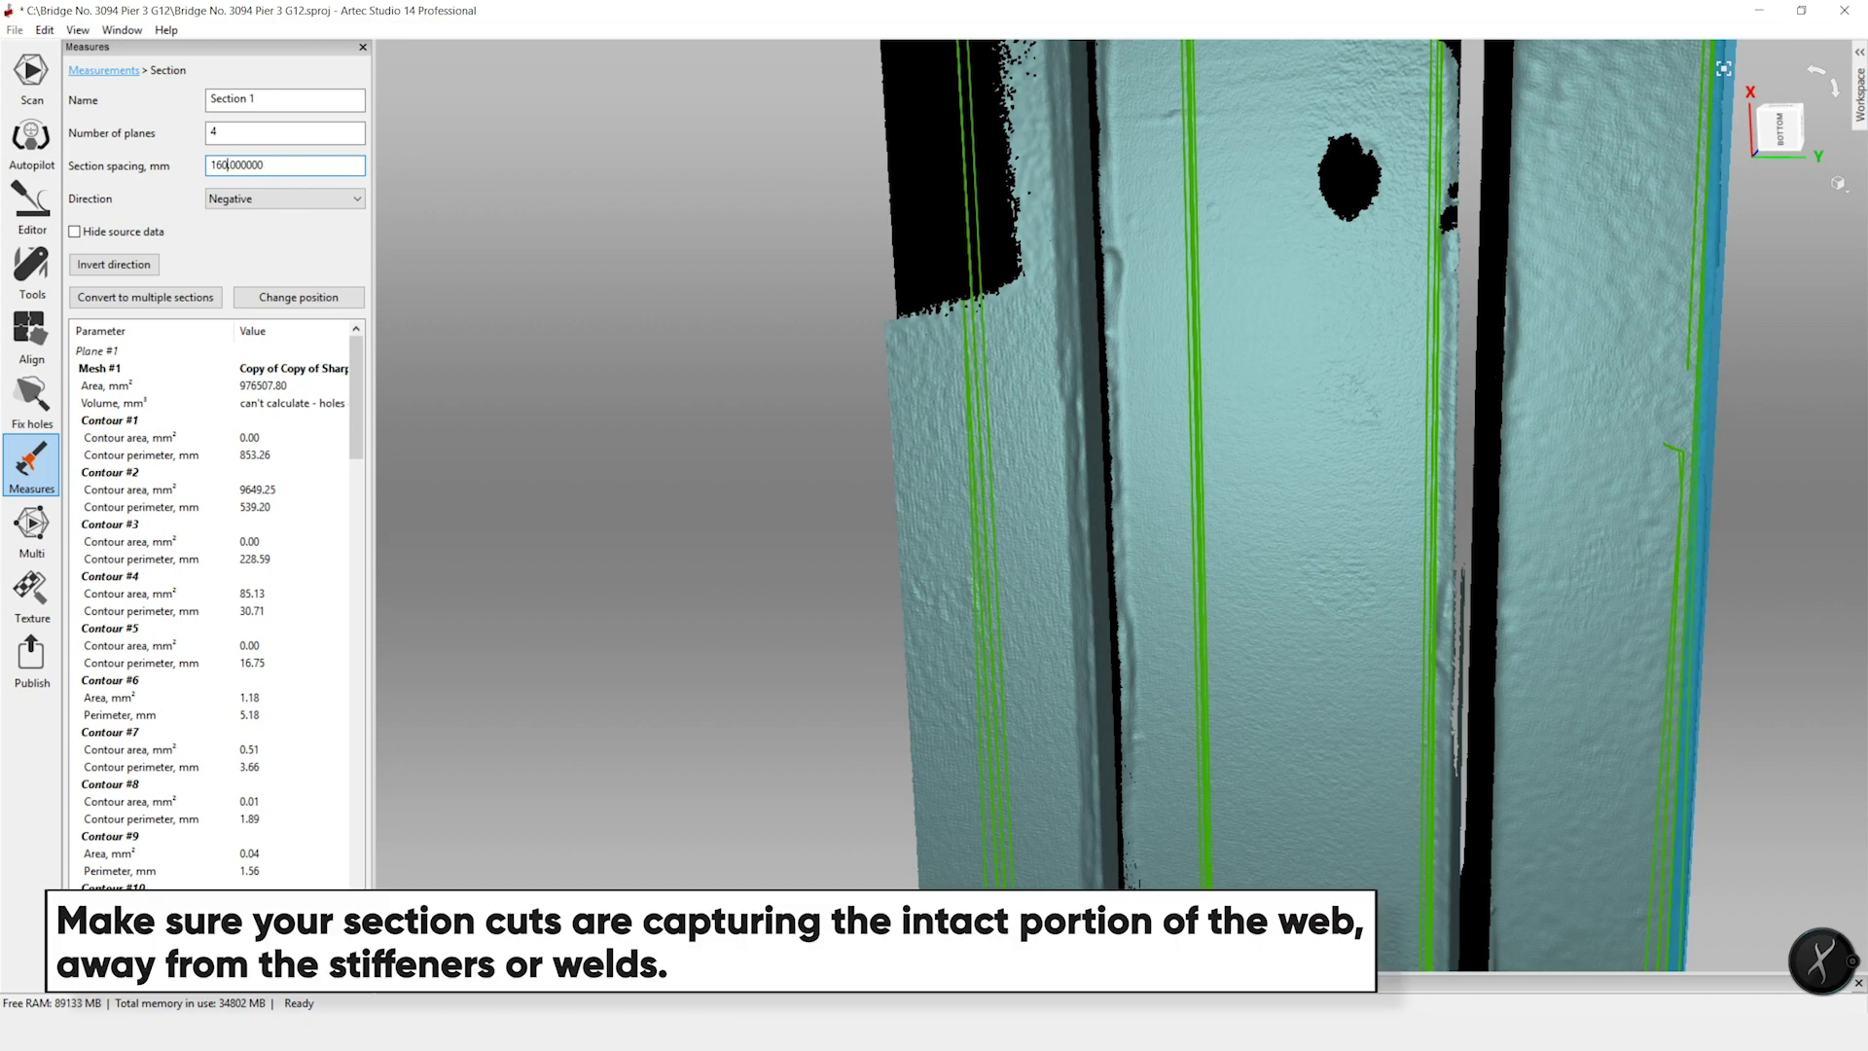
left_click(286, 199)
left_click(289, 205)
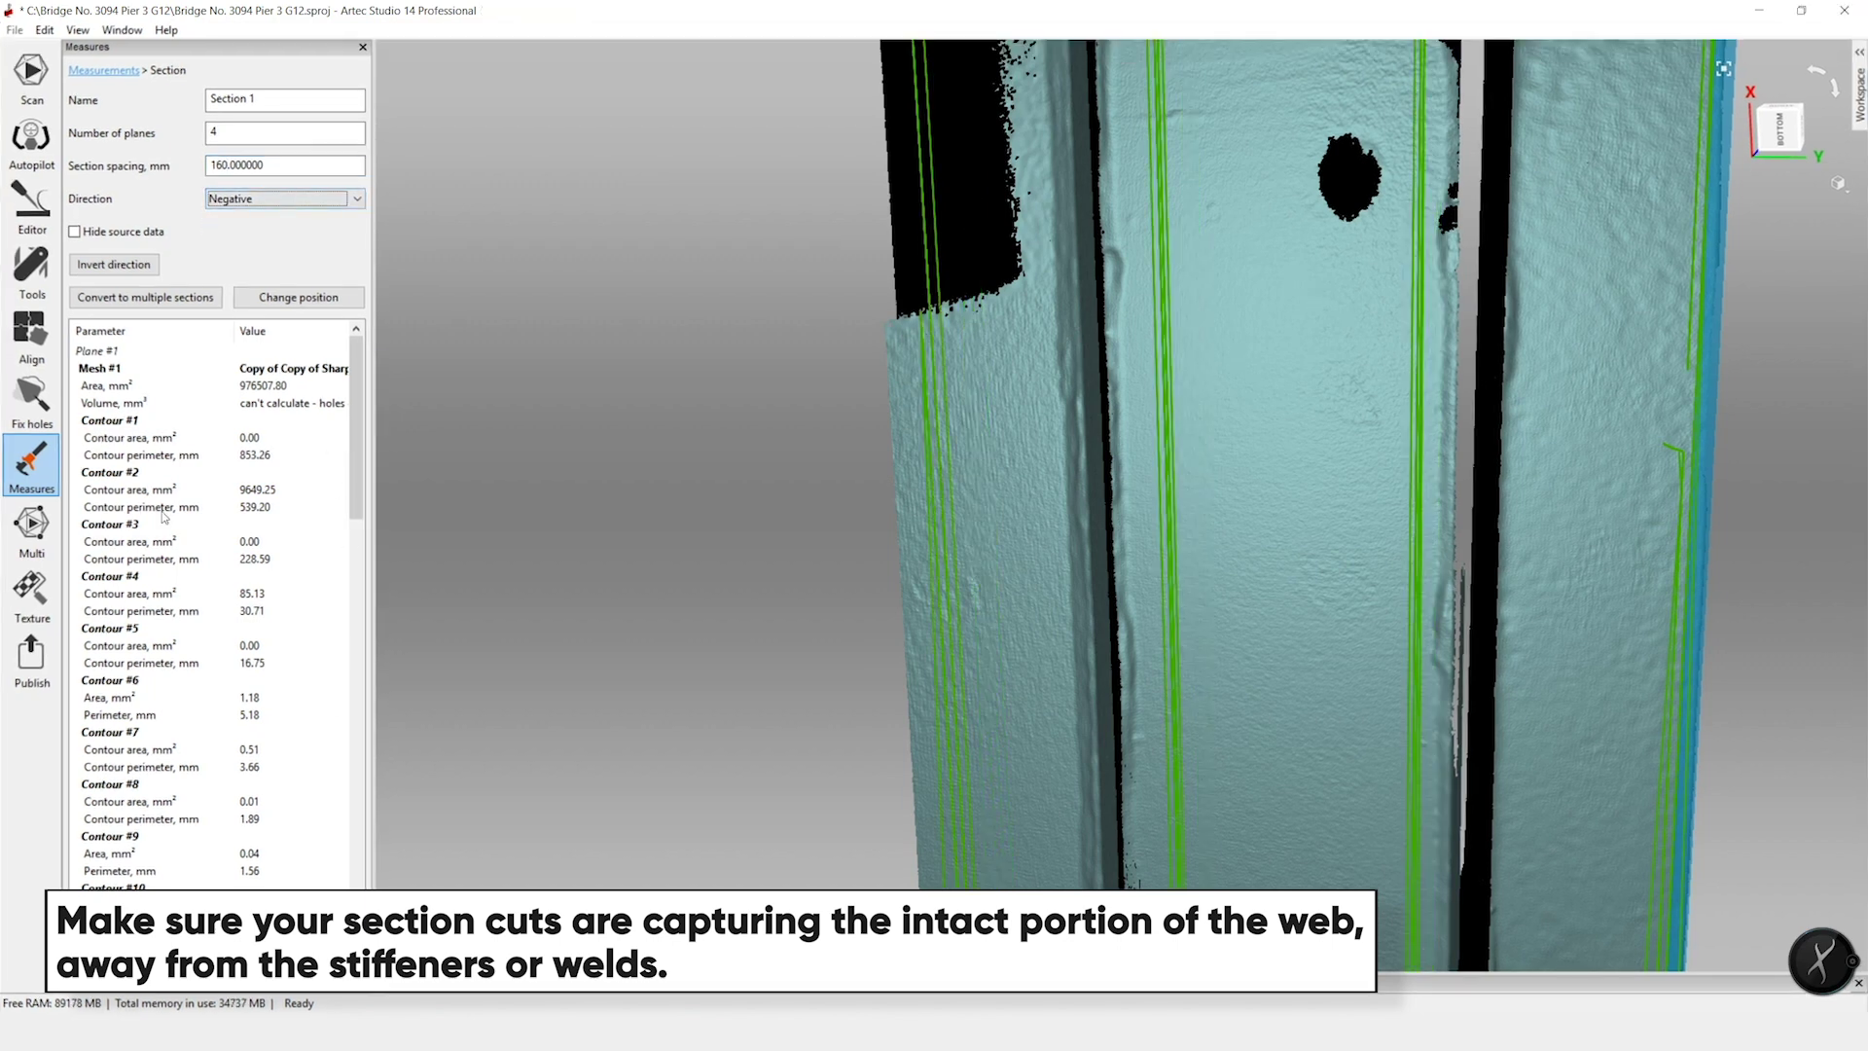
left_click(327, 965)
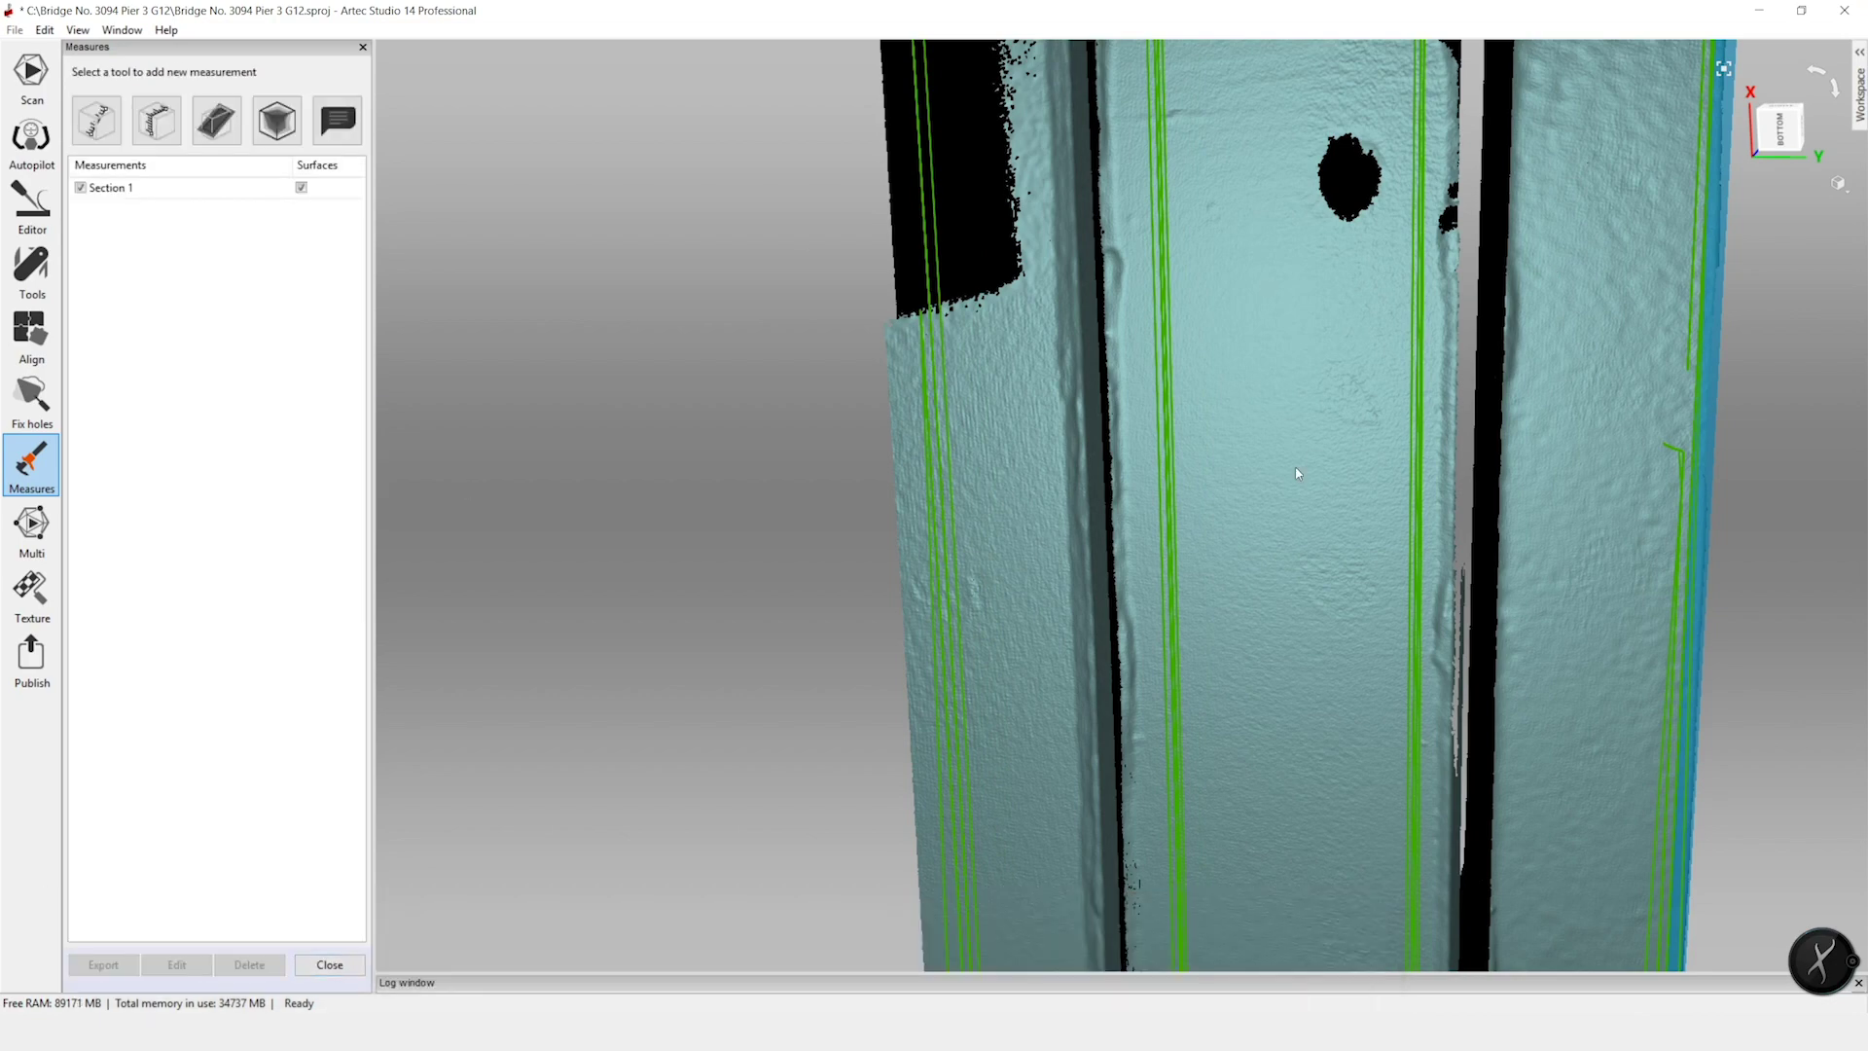
- Start a linear measurement on Copy of Copy of Sharp fusion 1 with all measurements shown
left_click_drag(1454, 597, 1385, 765)
scroll(1385, 765, "up", 6)
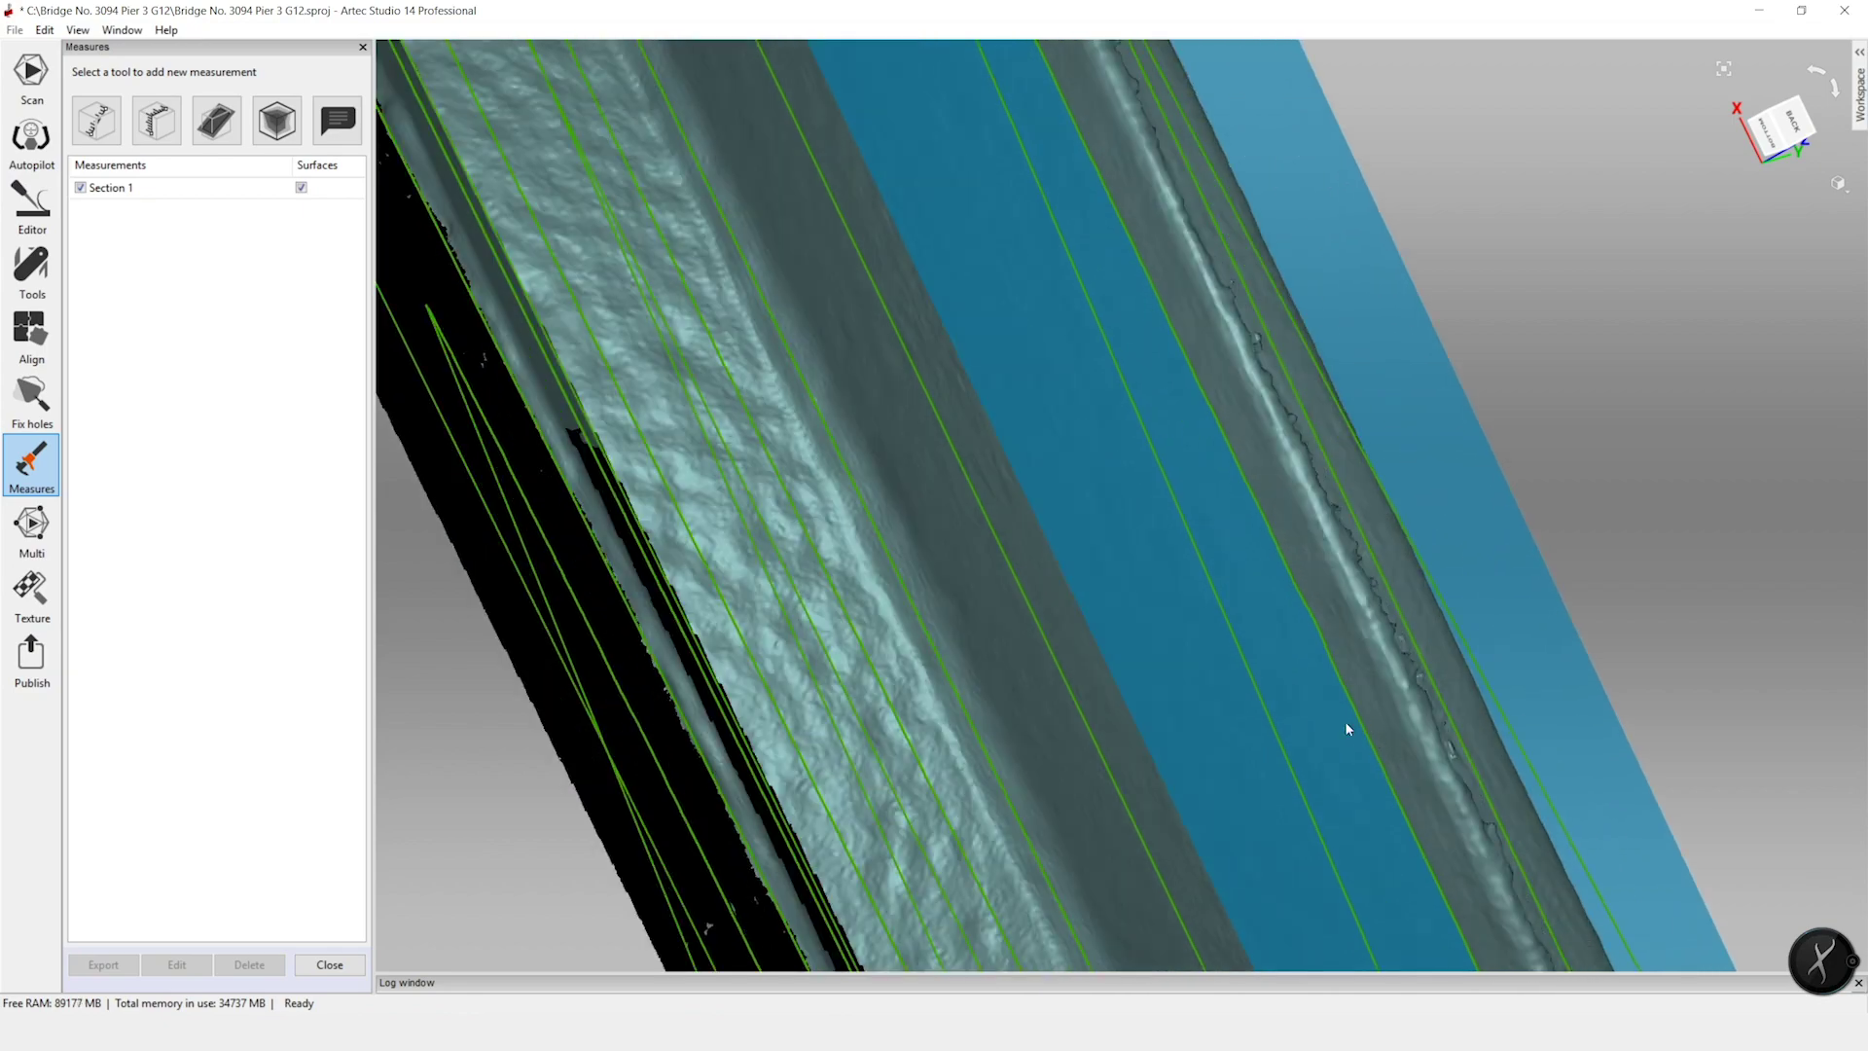
left_click_drag(1459, 715, 1185, 892)
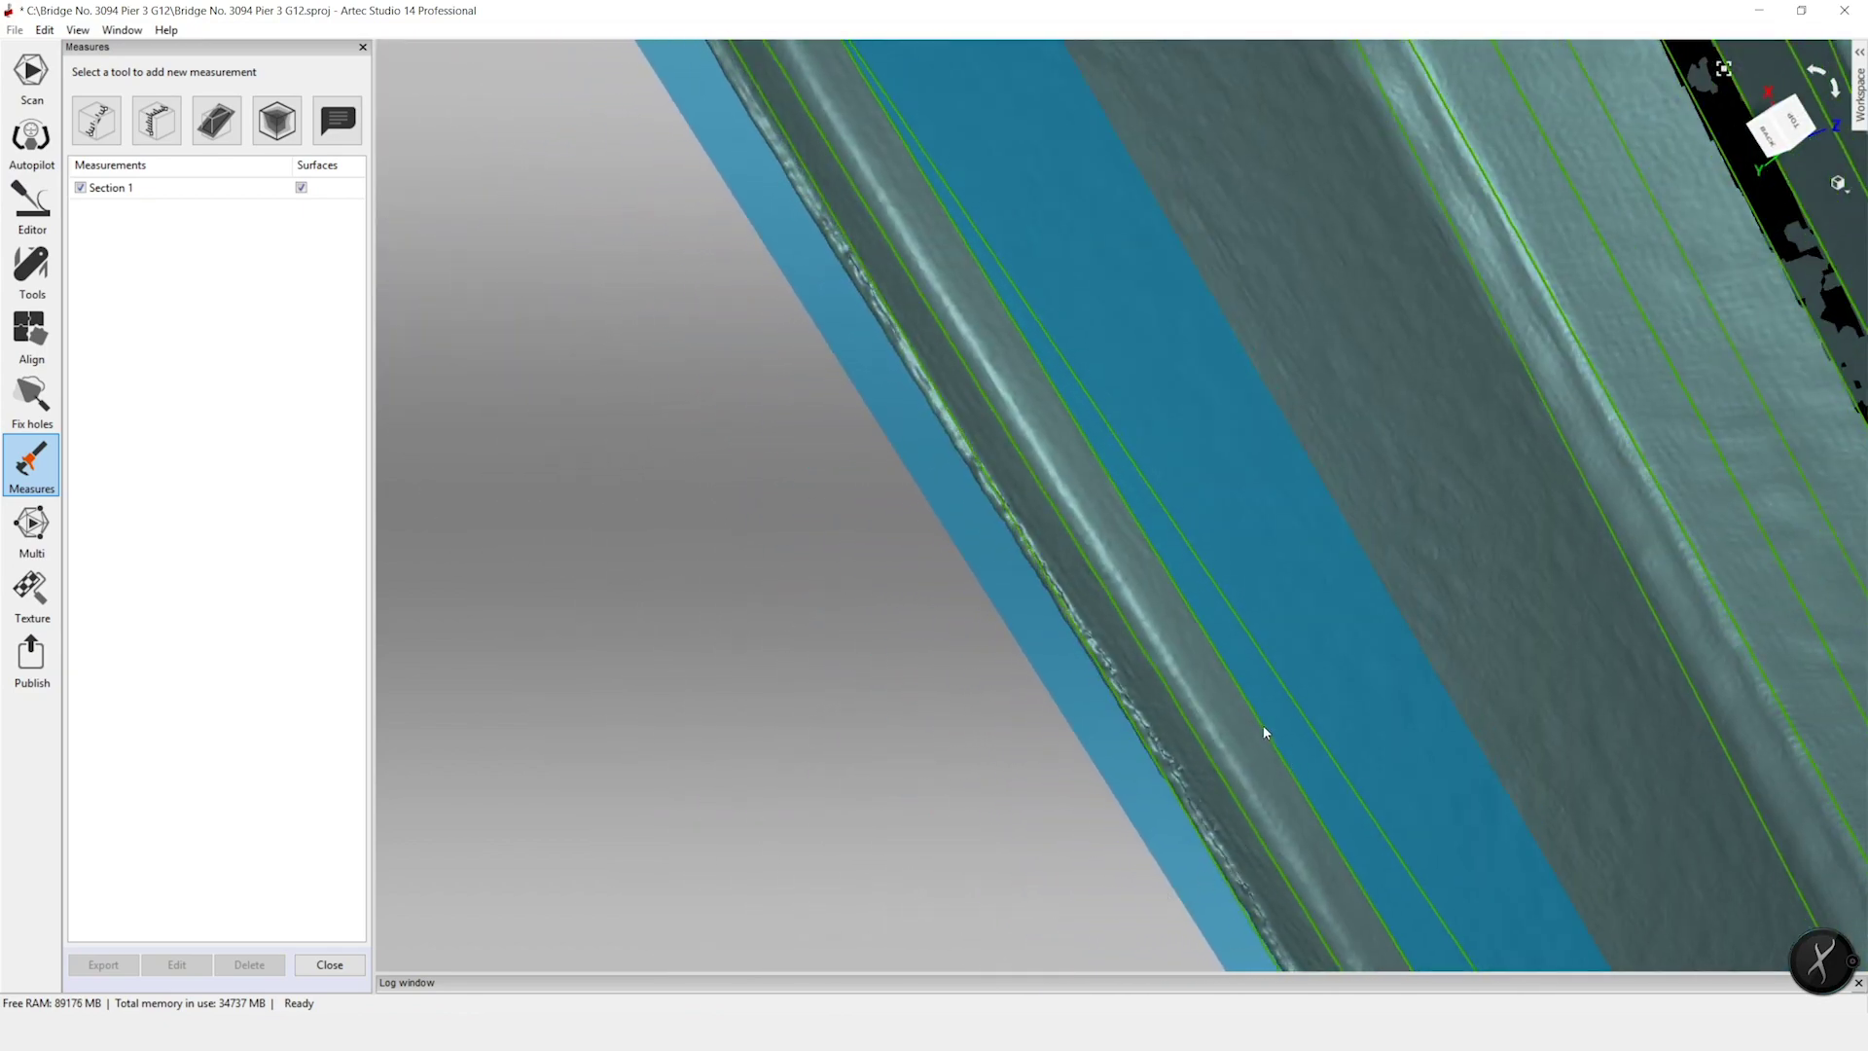
left_click(92, 129)
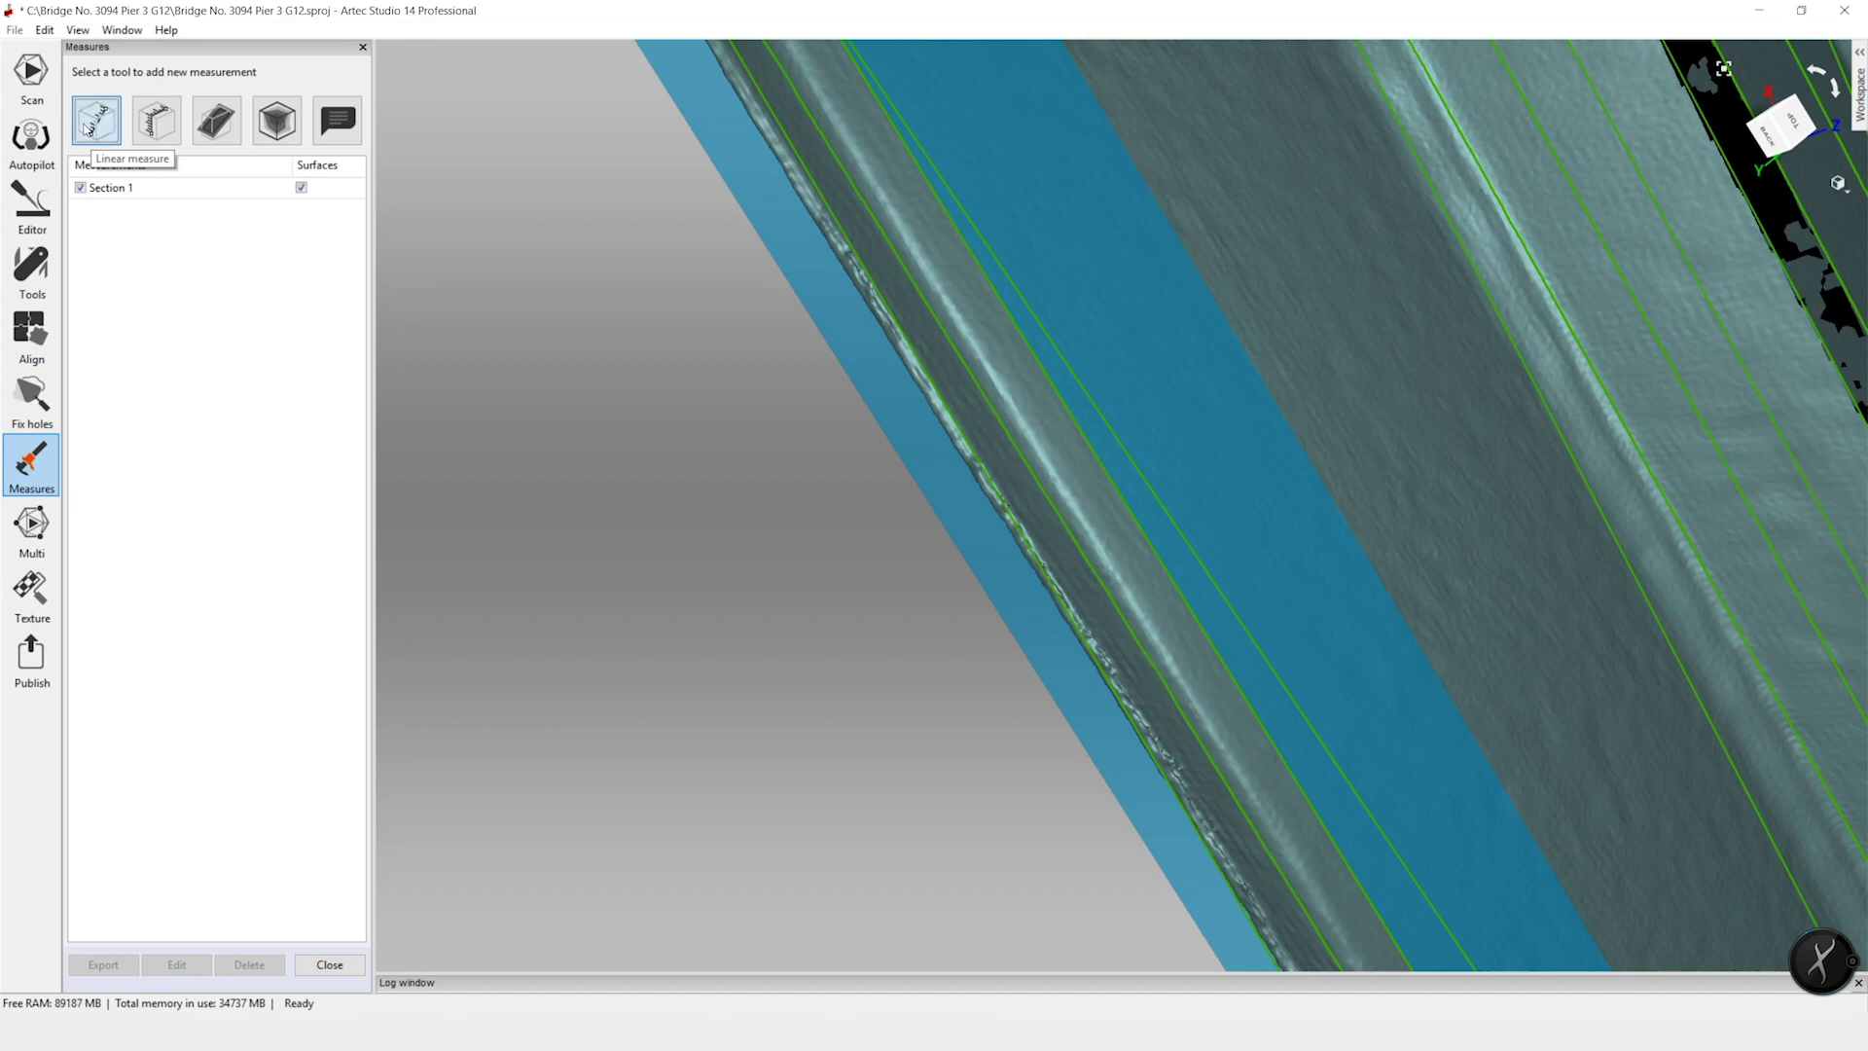
left_click(130, 339)
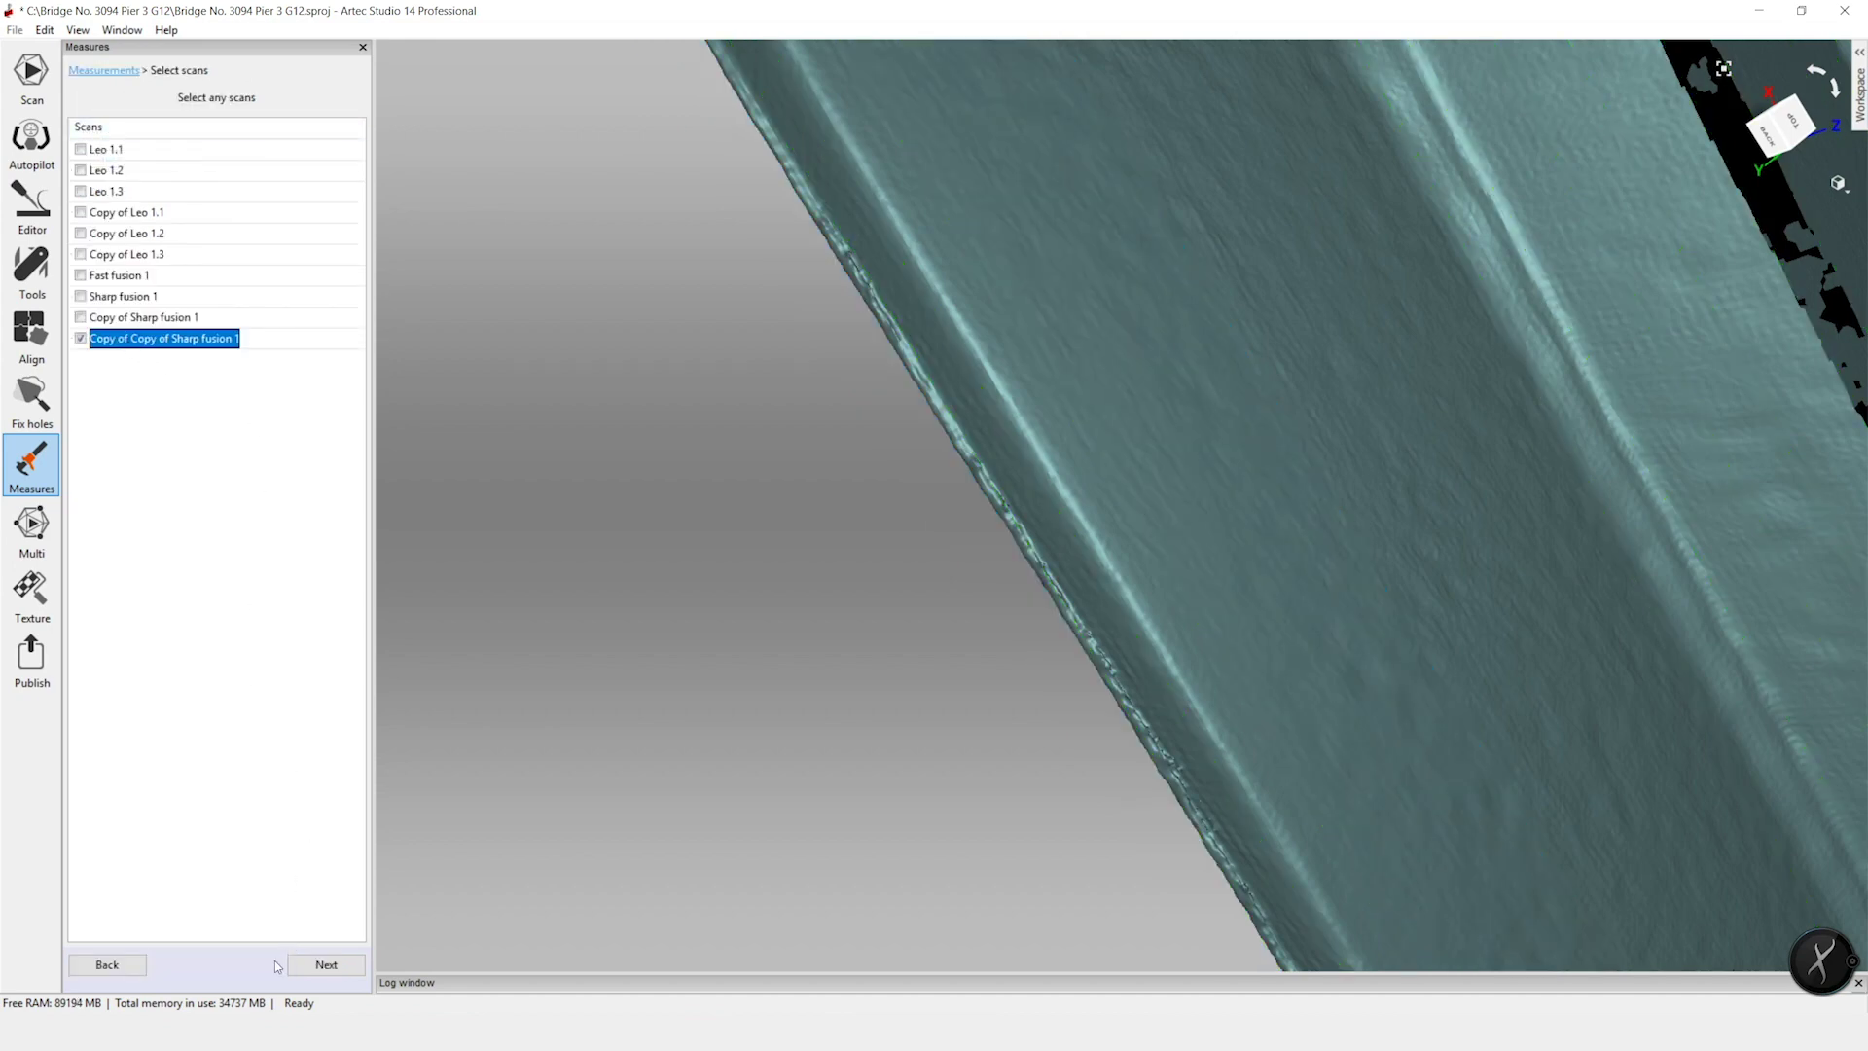
left_click(326, 964)
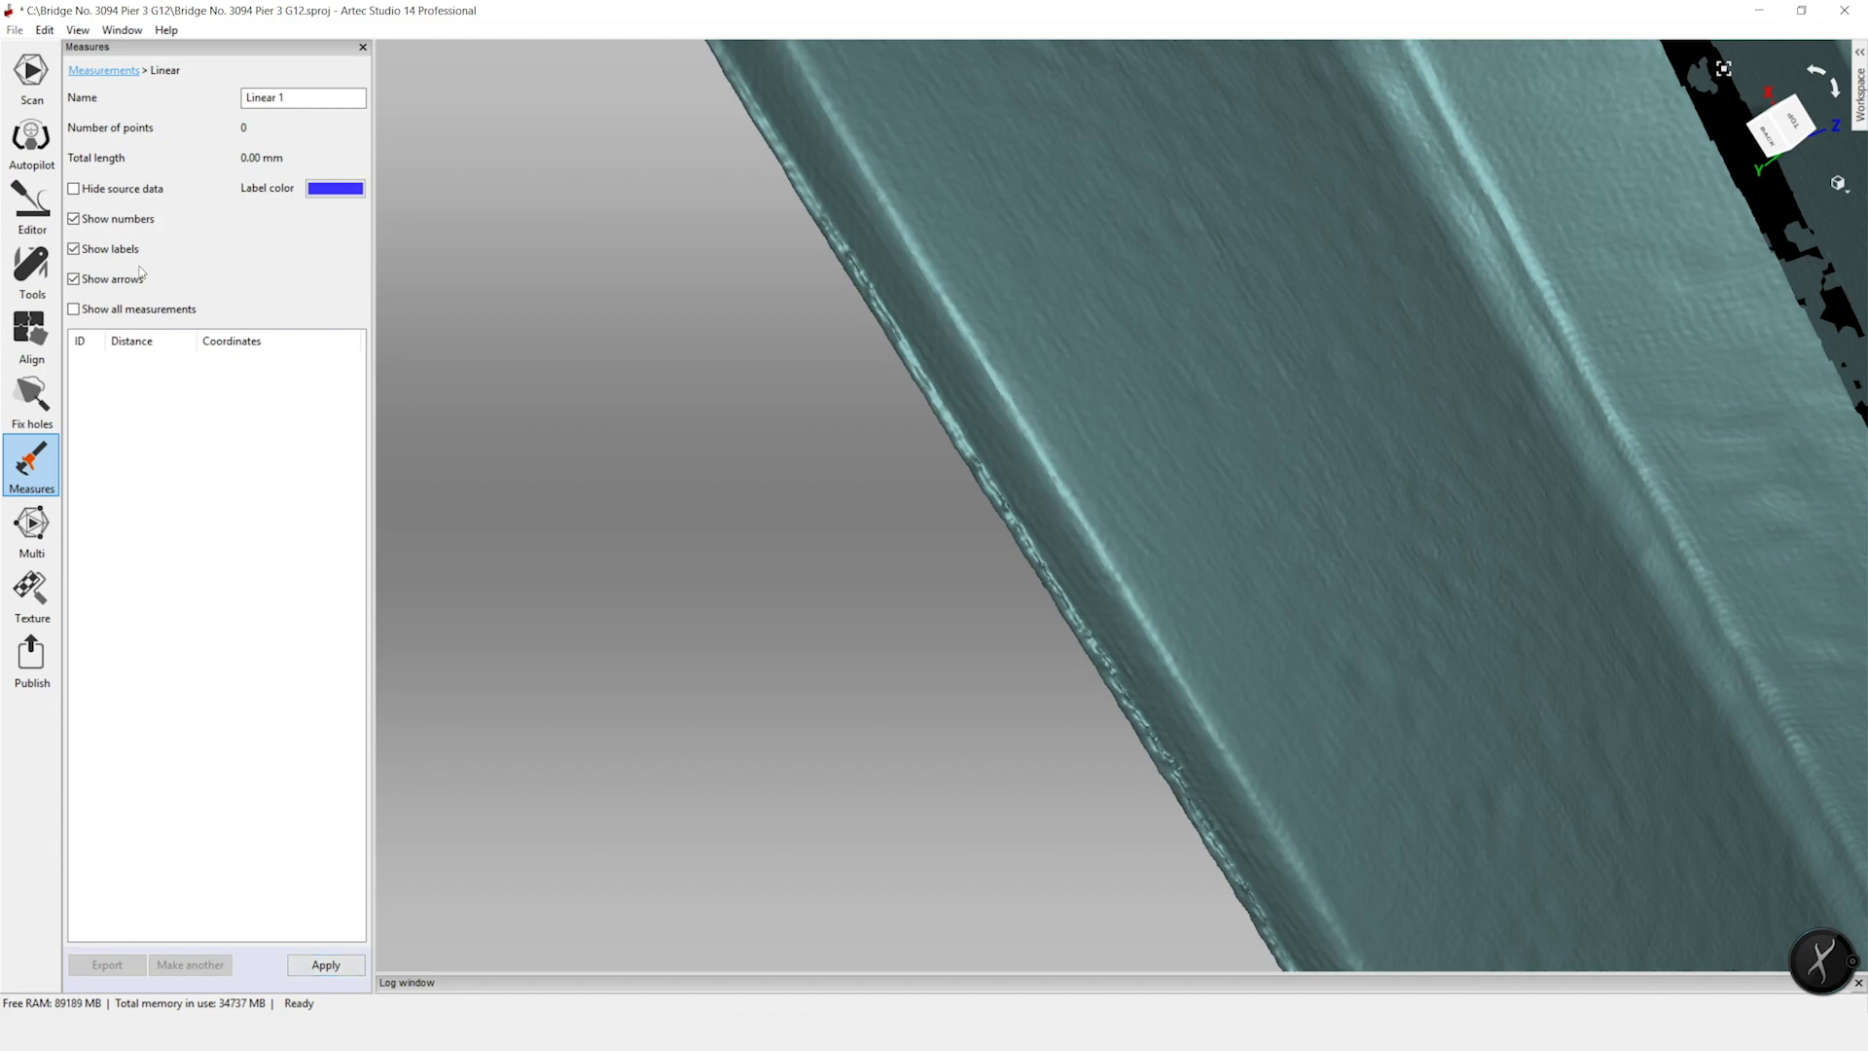
left_click(117, 308)
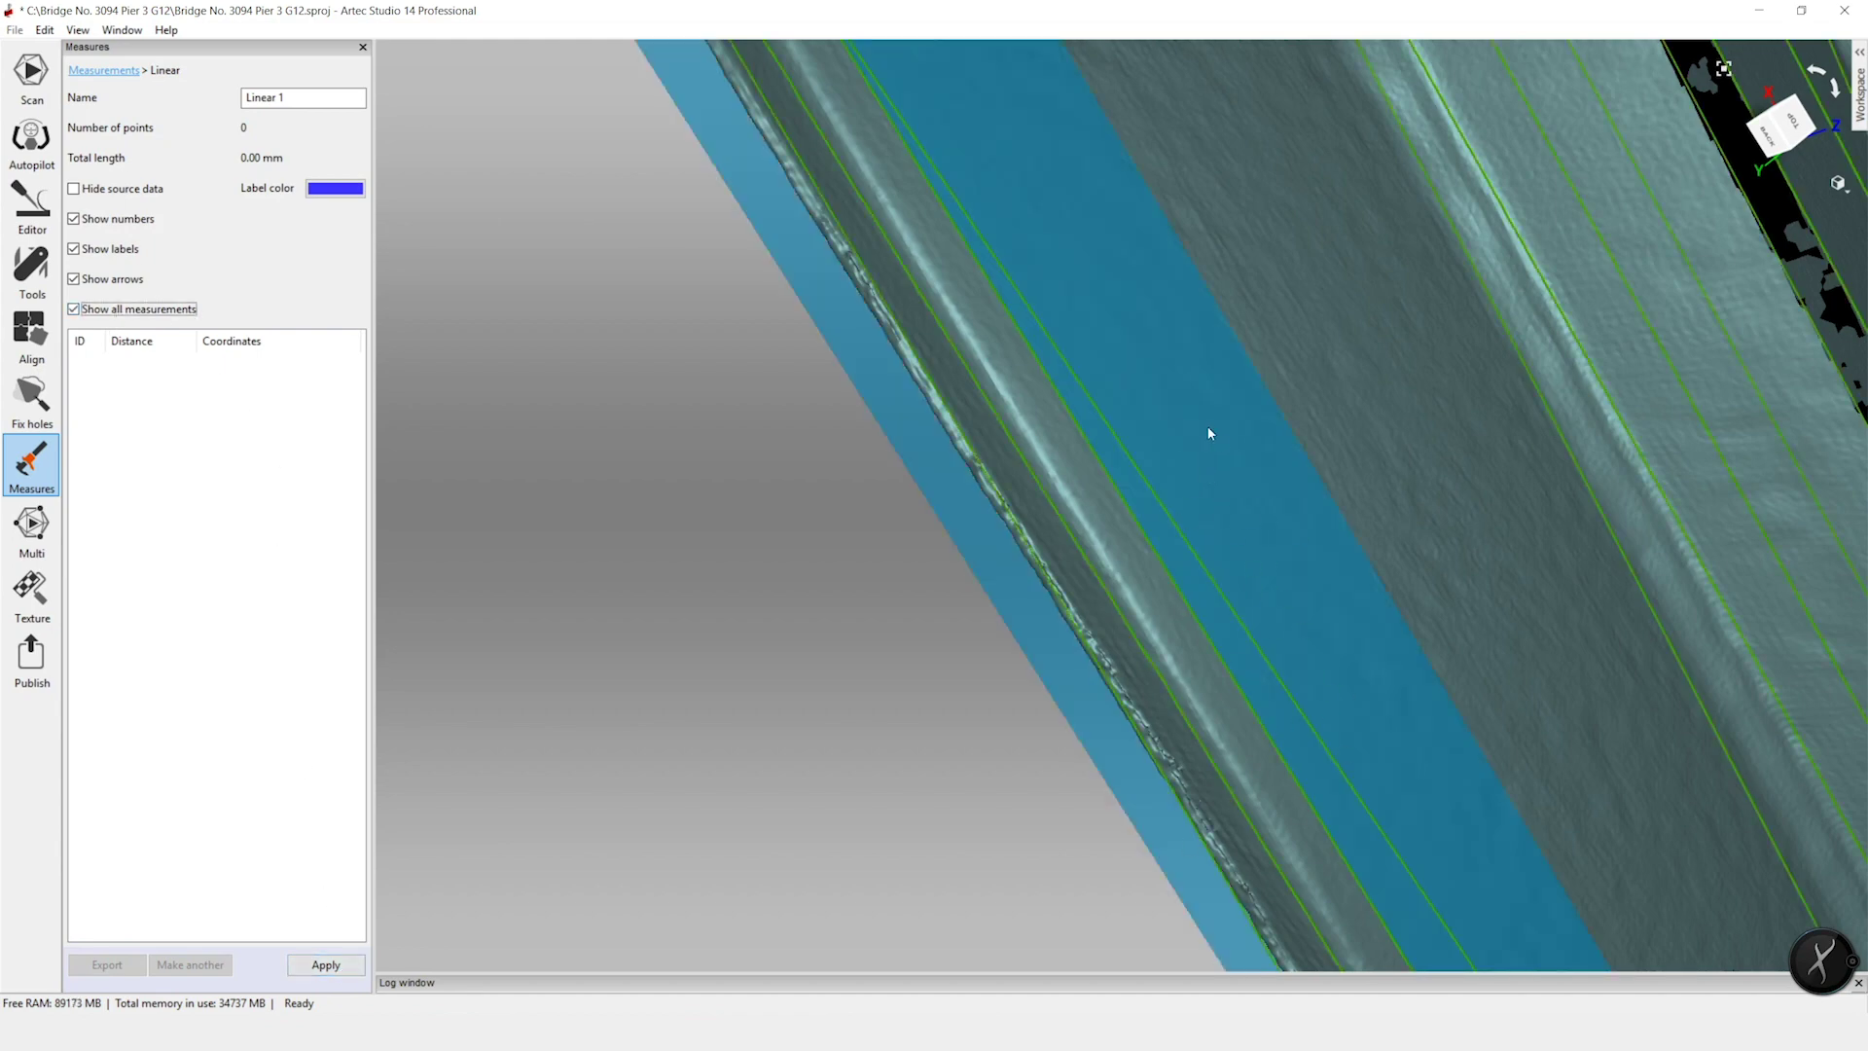
- Measure across the web's end edge by placing one point on the section line on each side of the web
left_click_drag(1222, 416, 1177, 463)
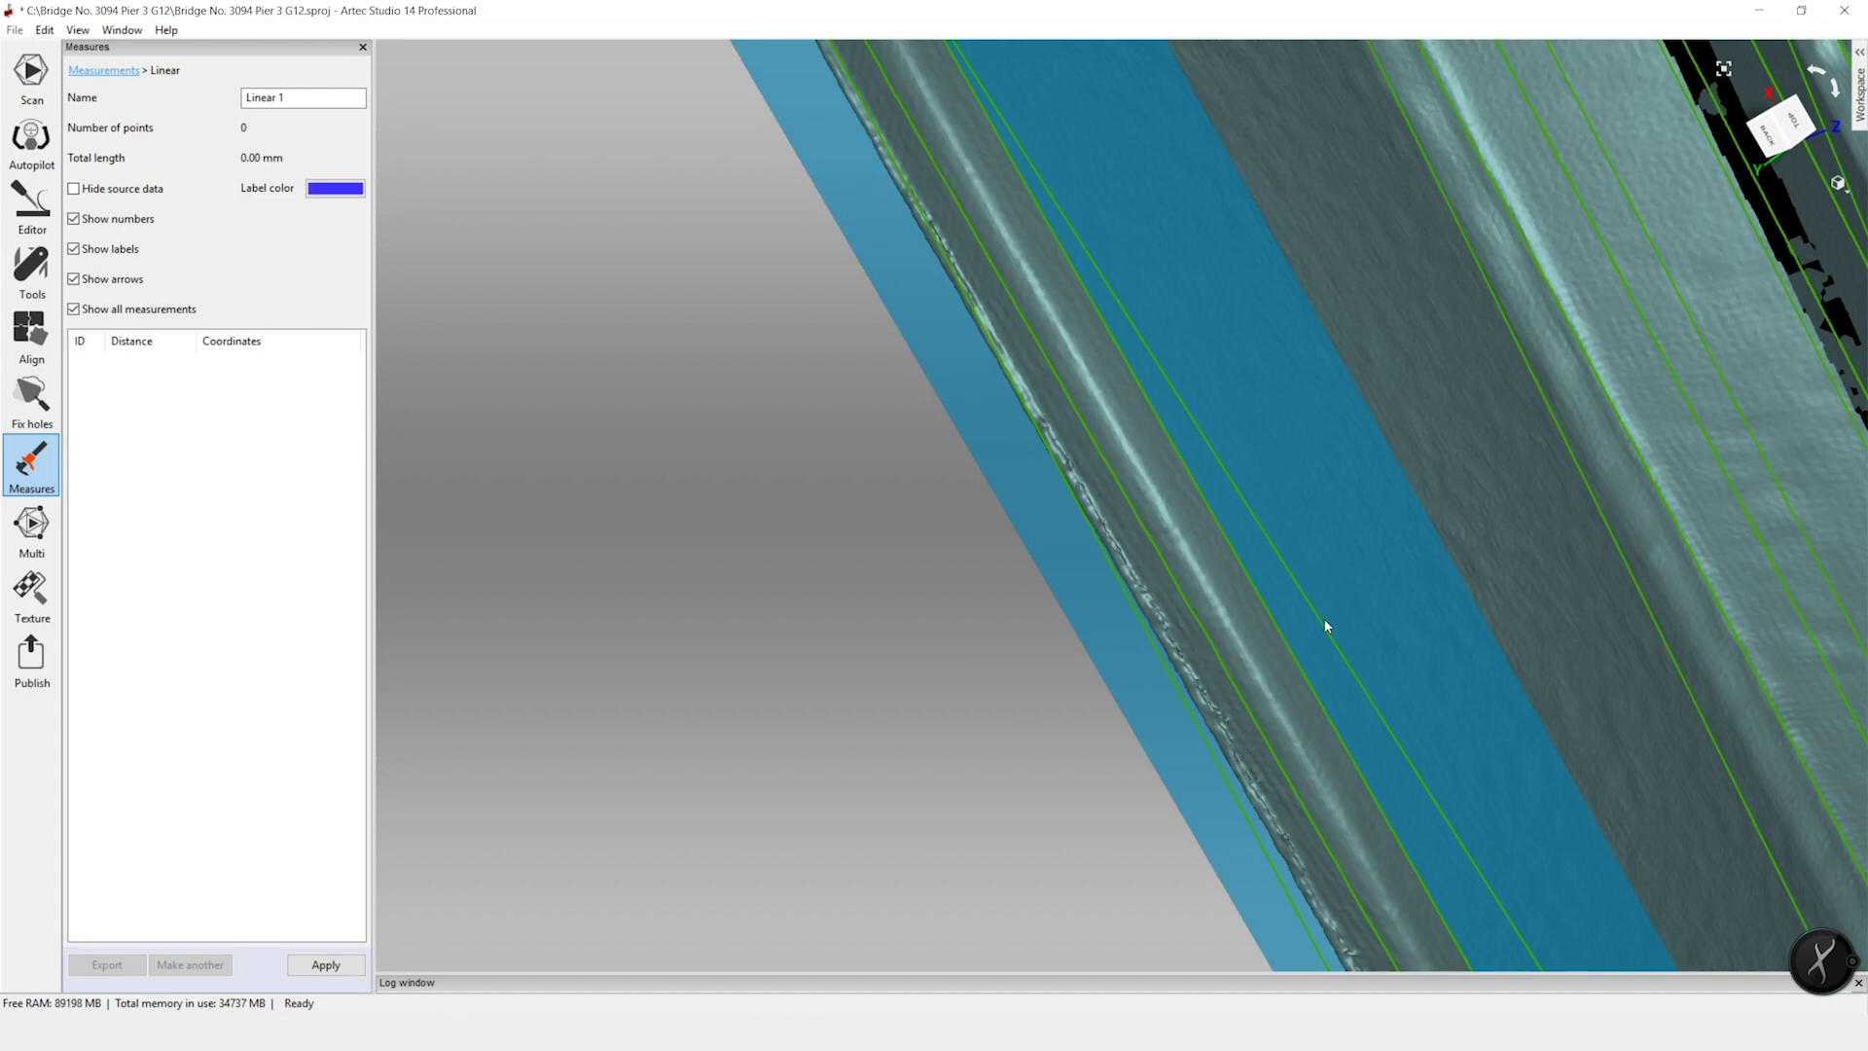
left_click(1262, 605)
left_click_drag(1249, 644, 1609, 609)
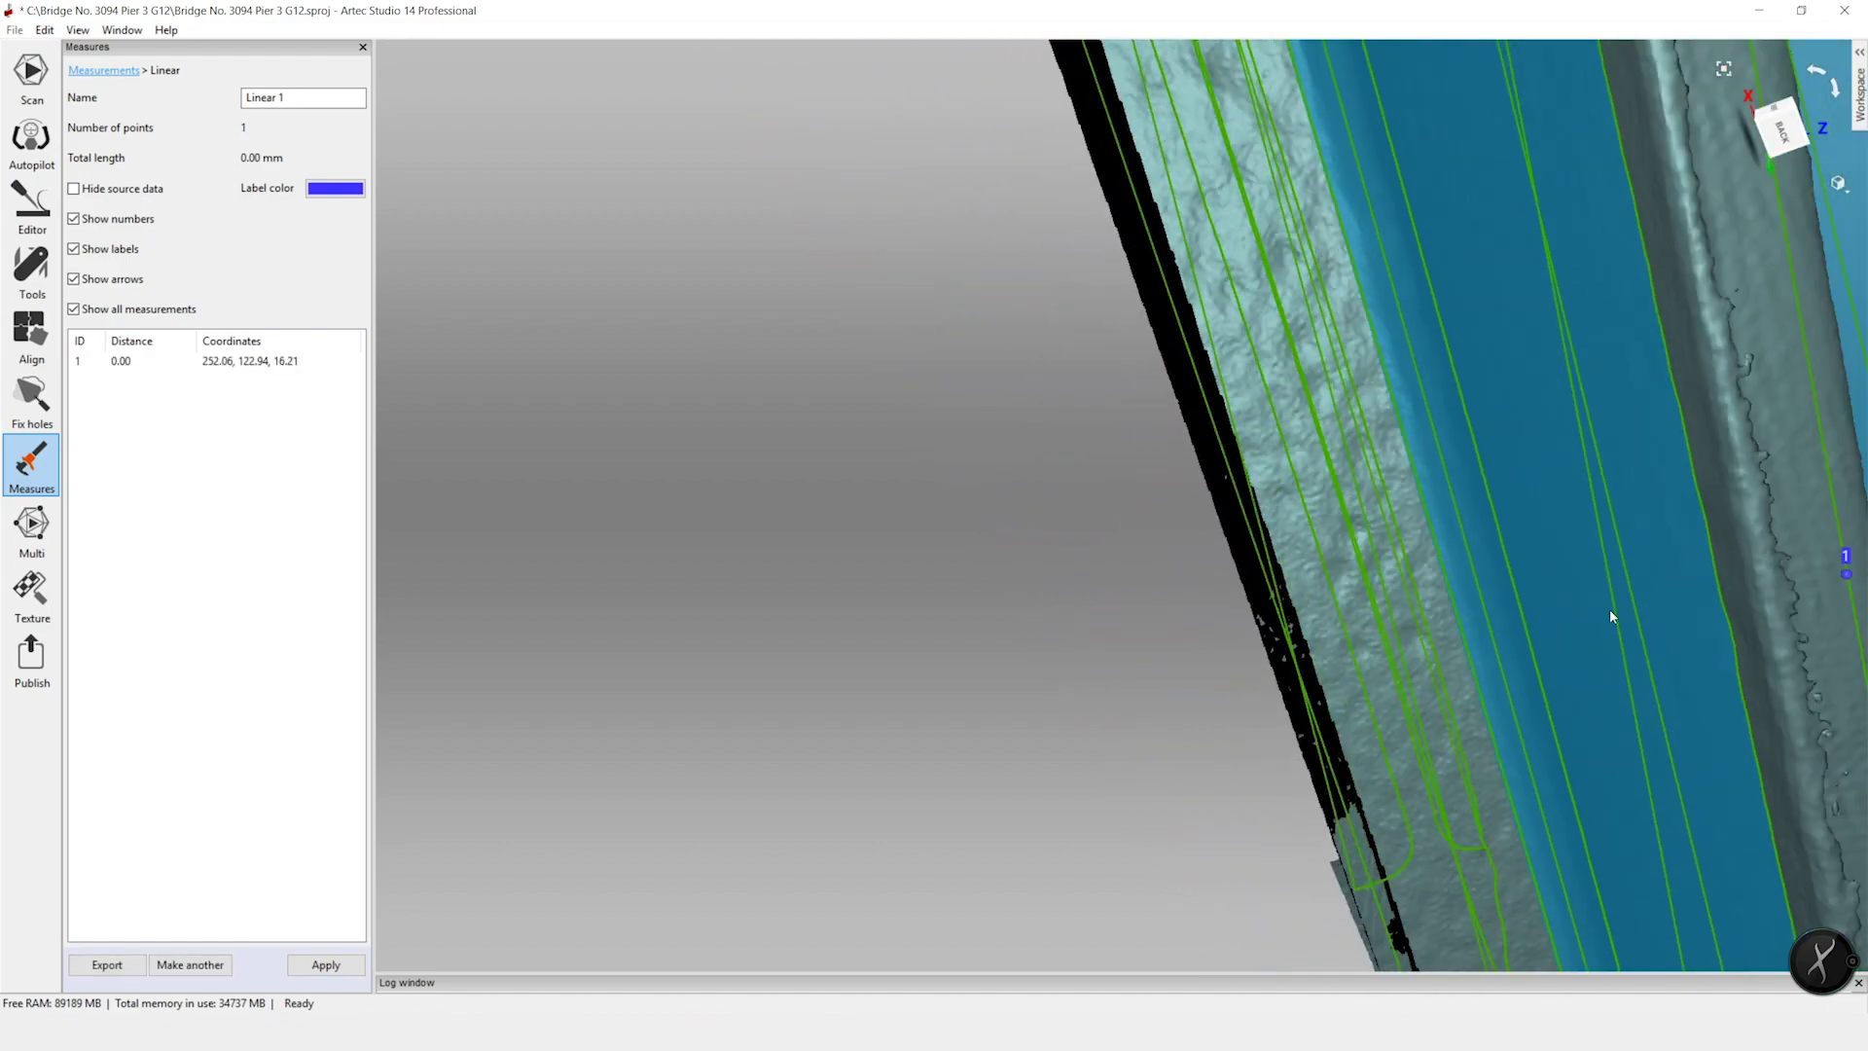
left_click(1726, 609)
left_click_drag(1788, 698, 1725, 699)
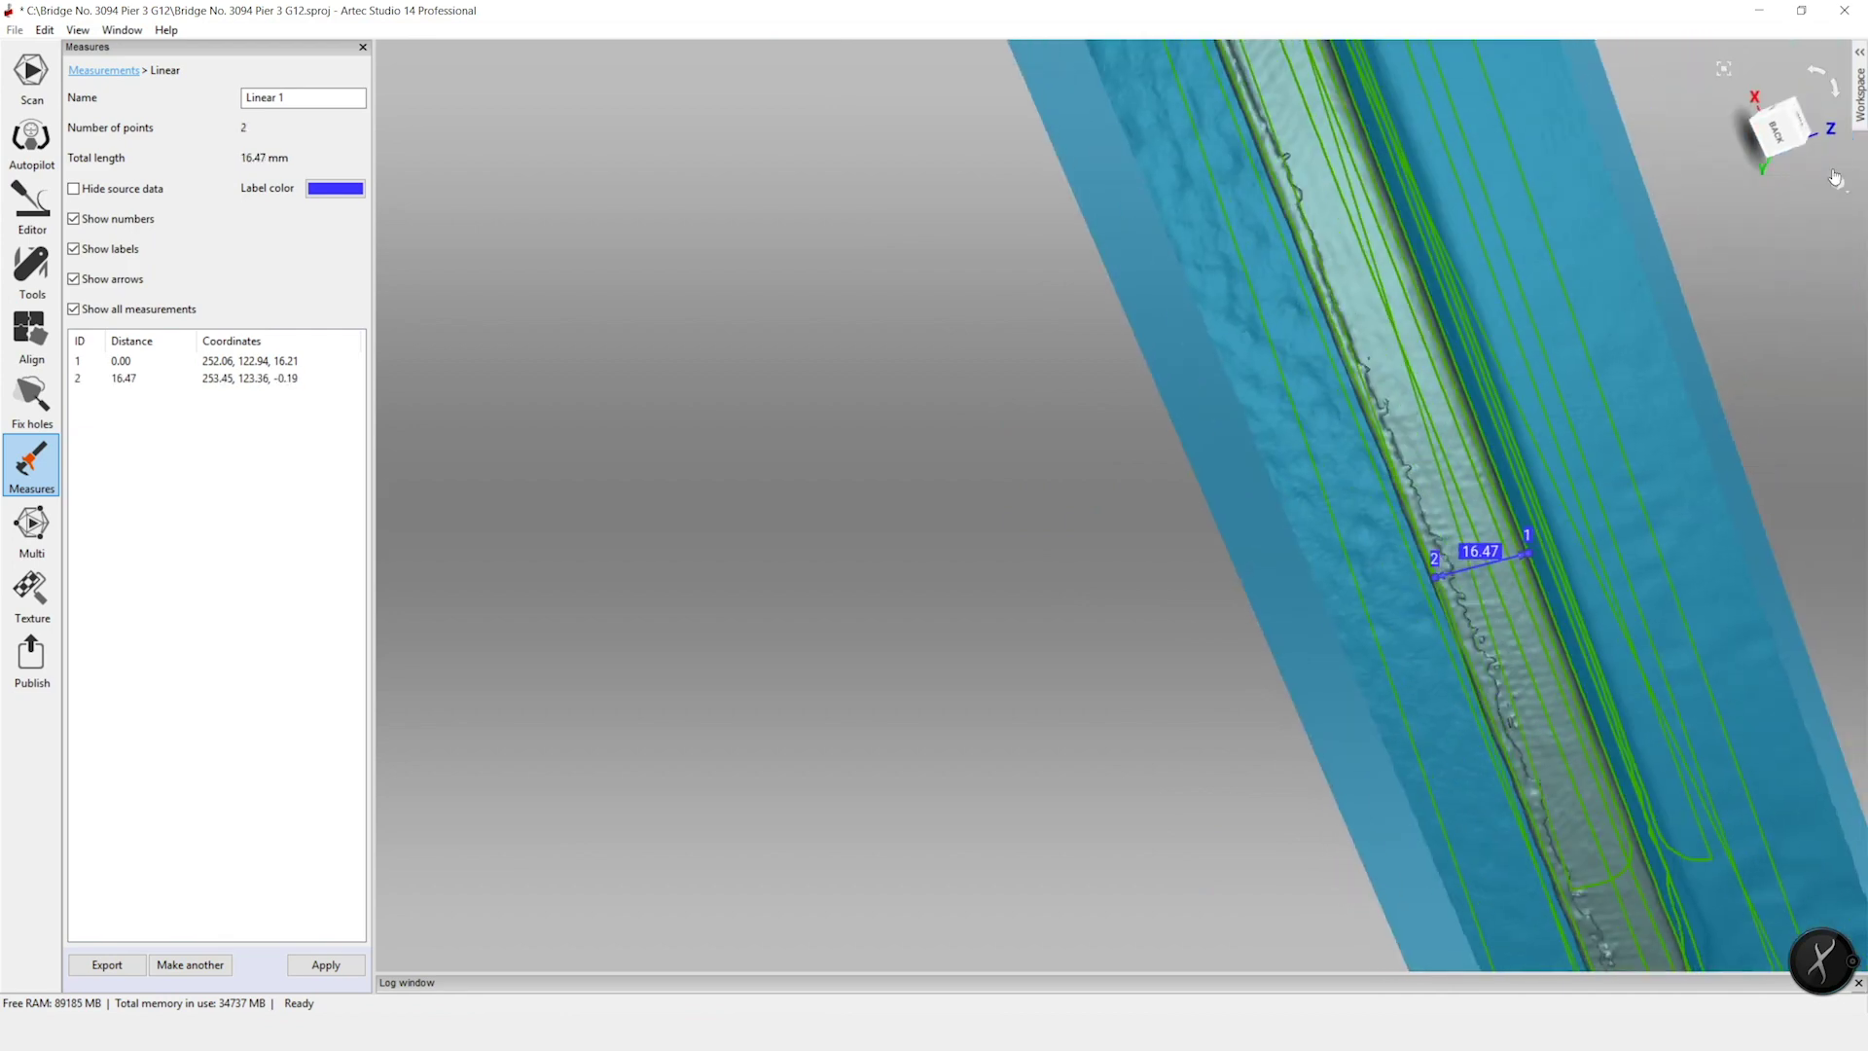
- Reposition the second measurement point onto the section line opposite the first point across the web's end edge
left_click(1772, 134)
left_click(1776, 136)
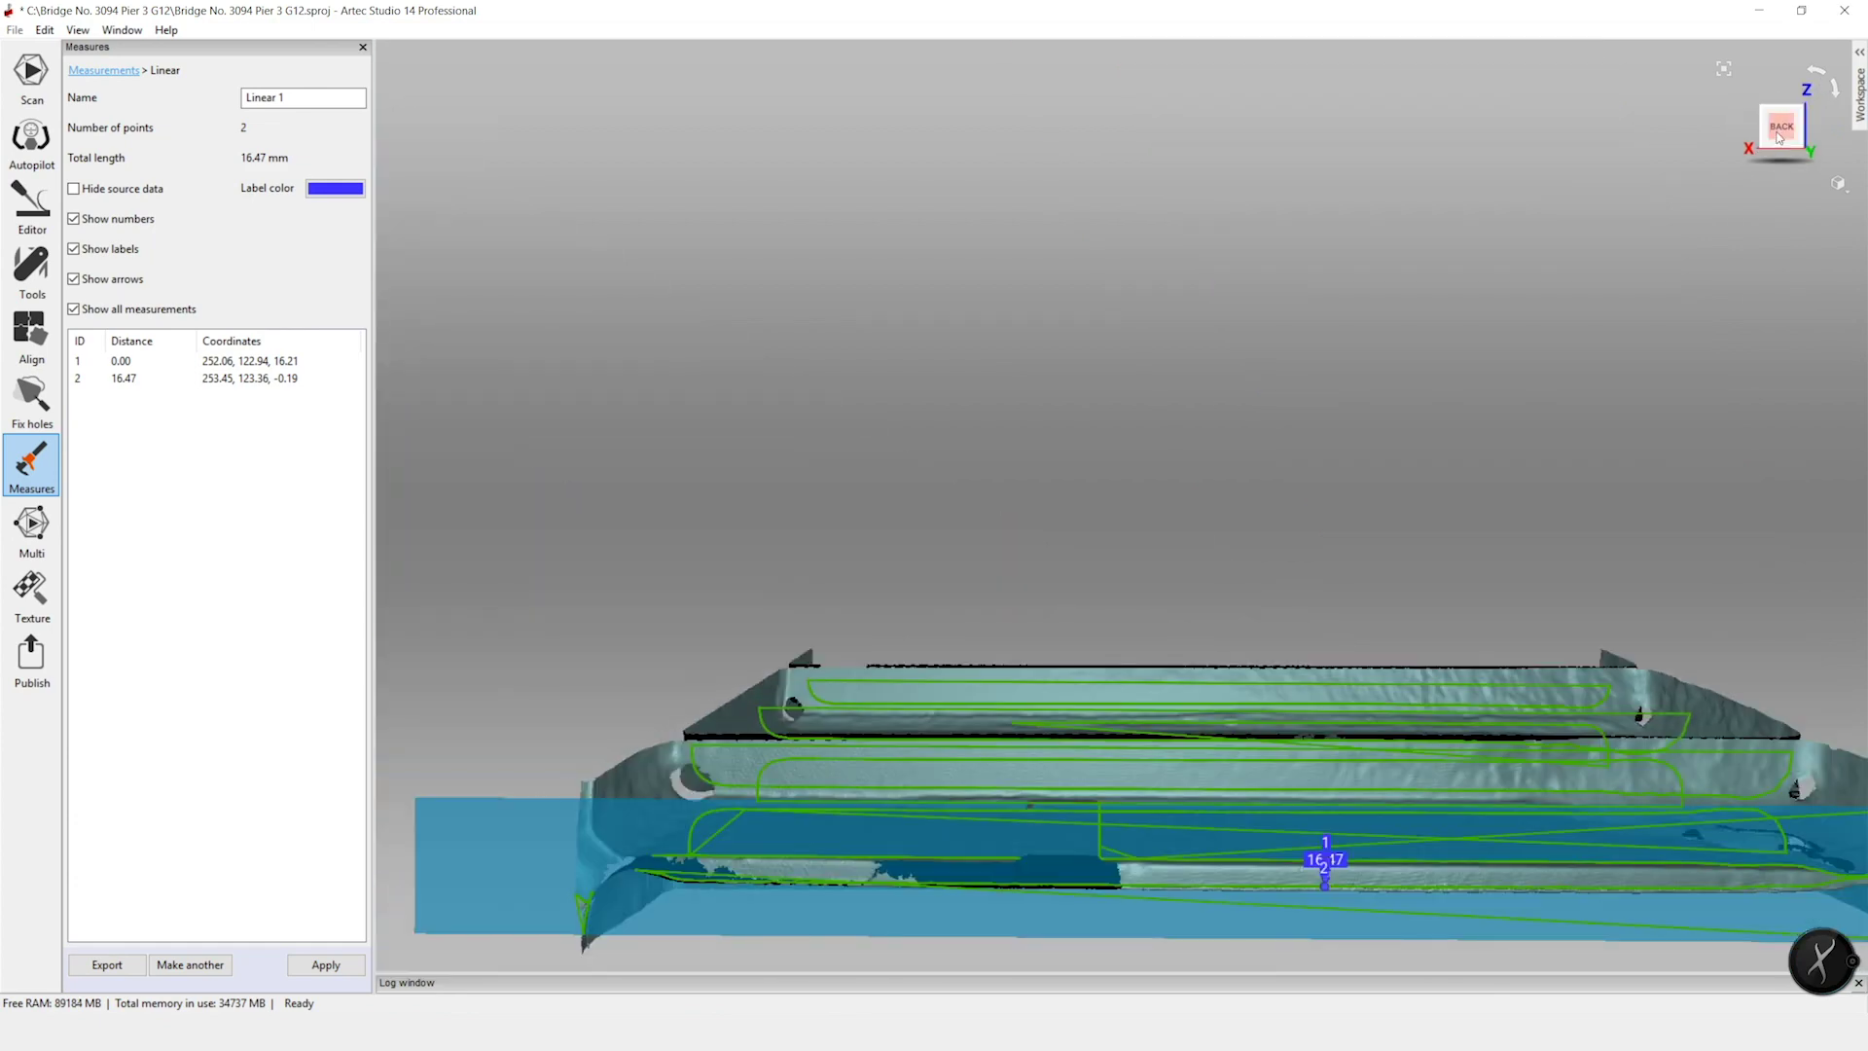
scroll(1480, 867, "up", 6)
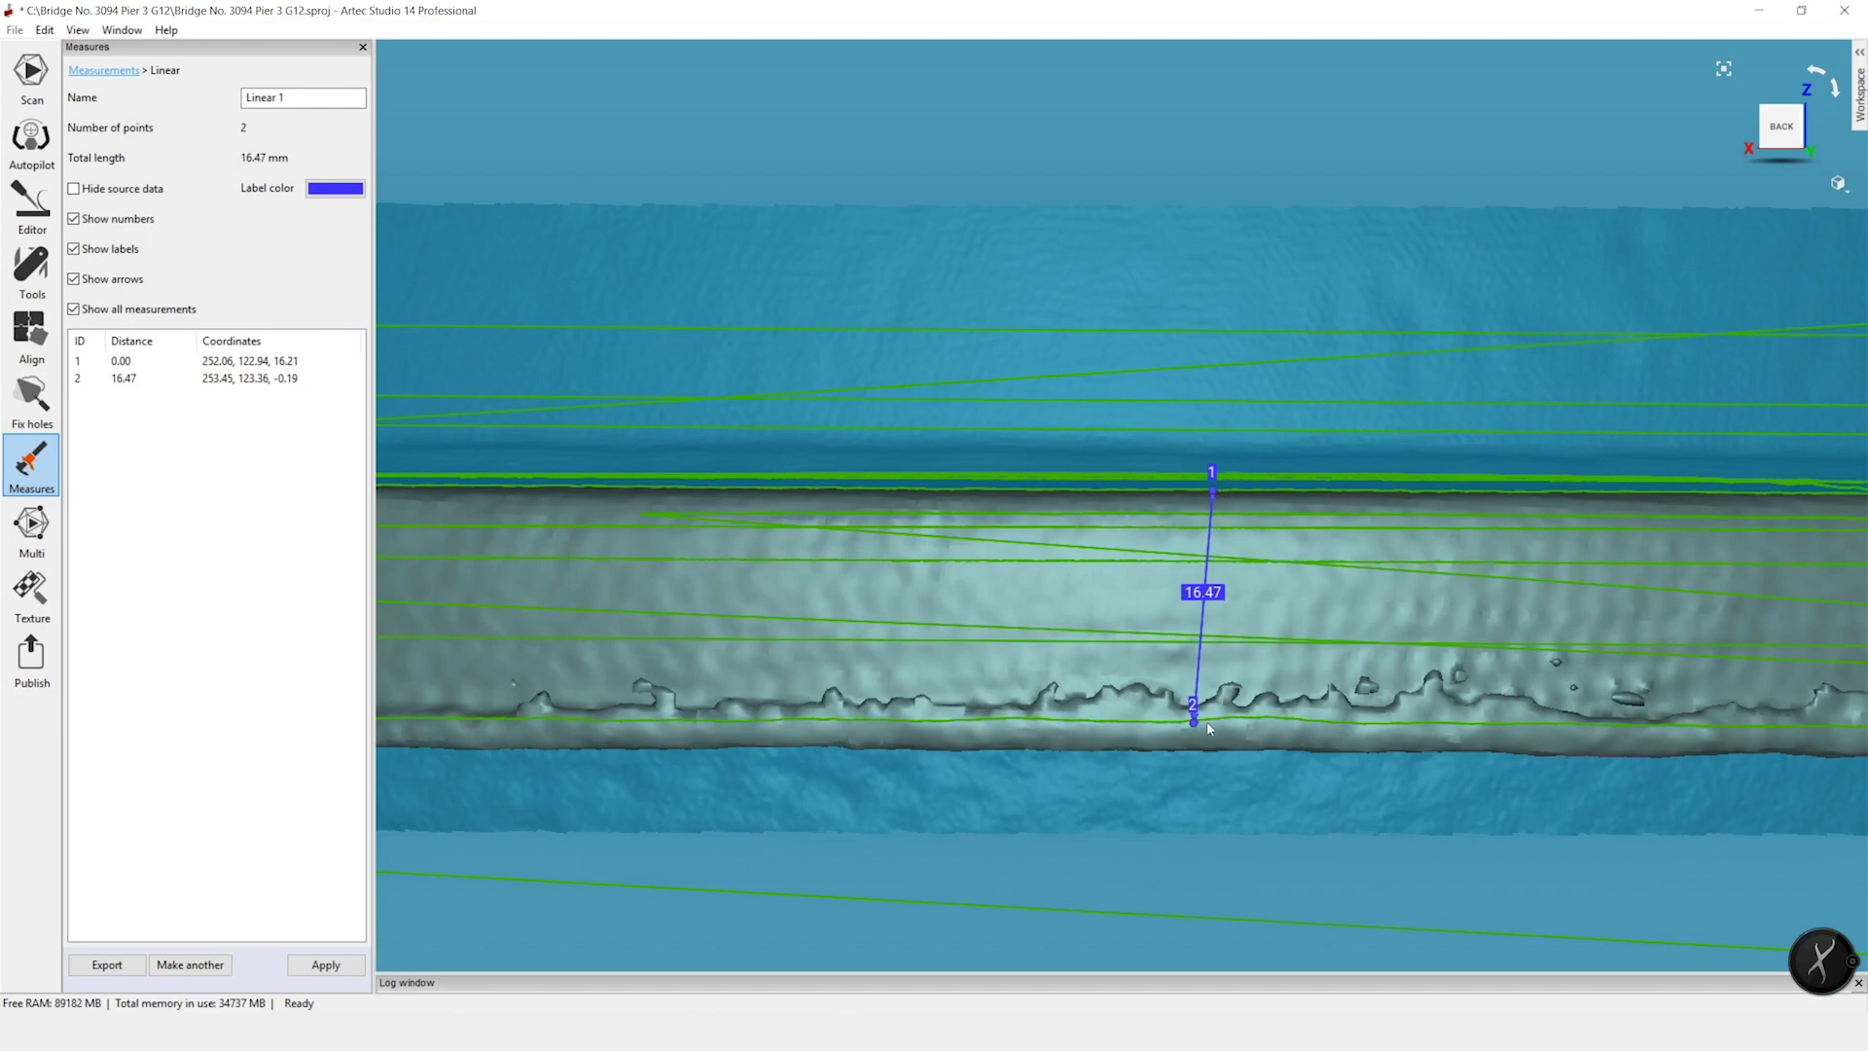
left_click_drag(1195, 721, 1215, 721)
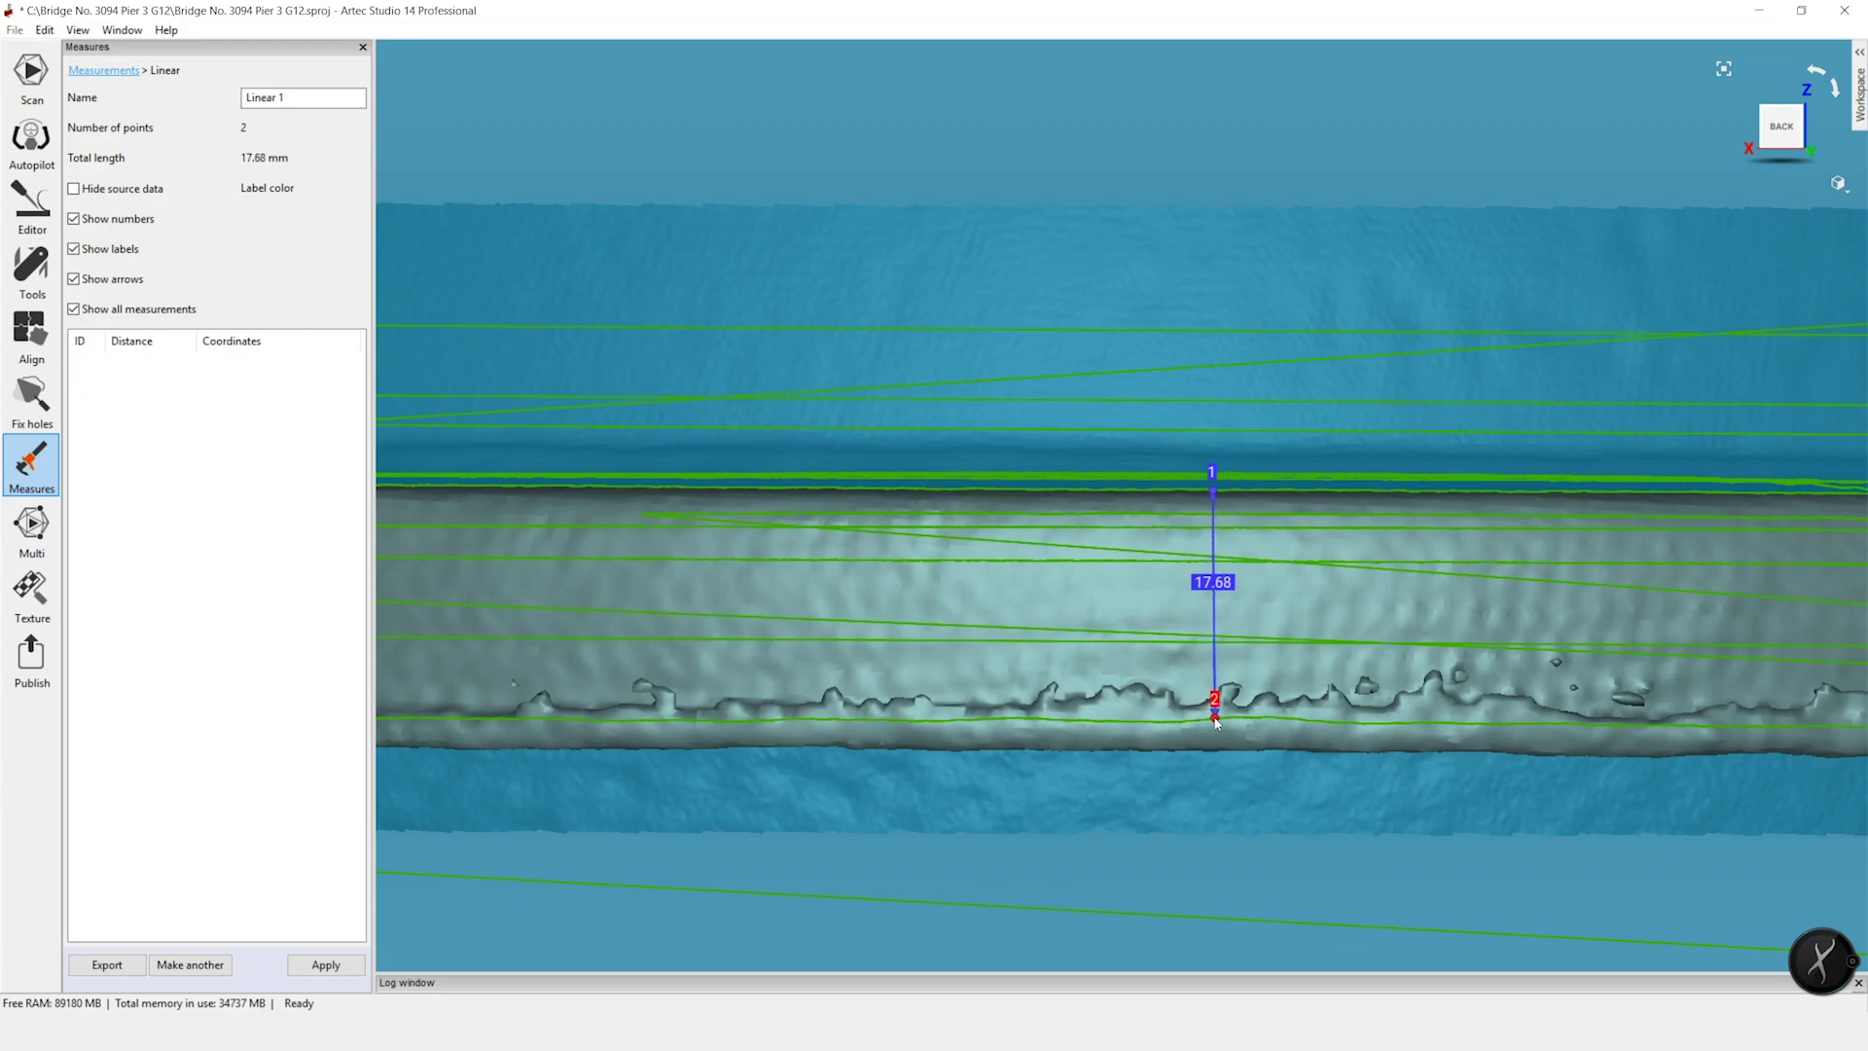
right_click_drag(1215, 721, 1379, 599)
scroll(1372, 632, "down", 10)
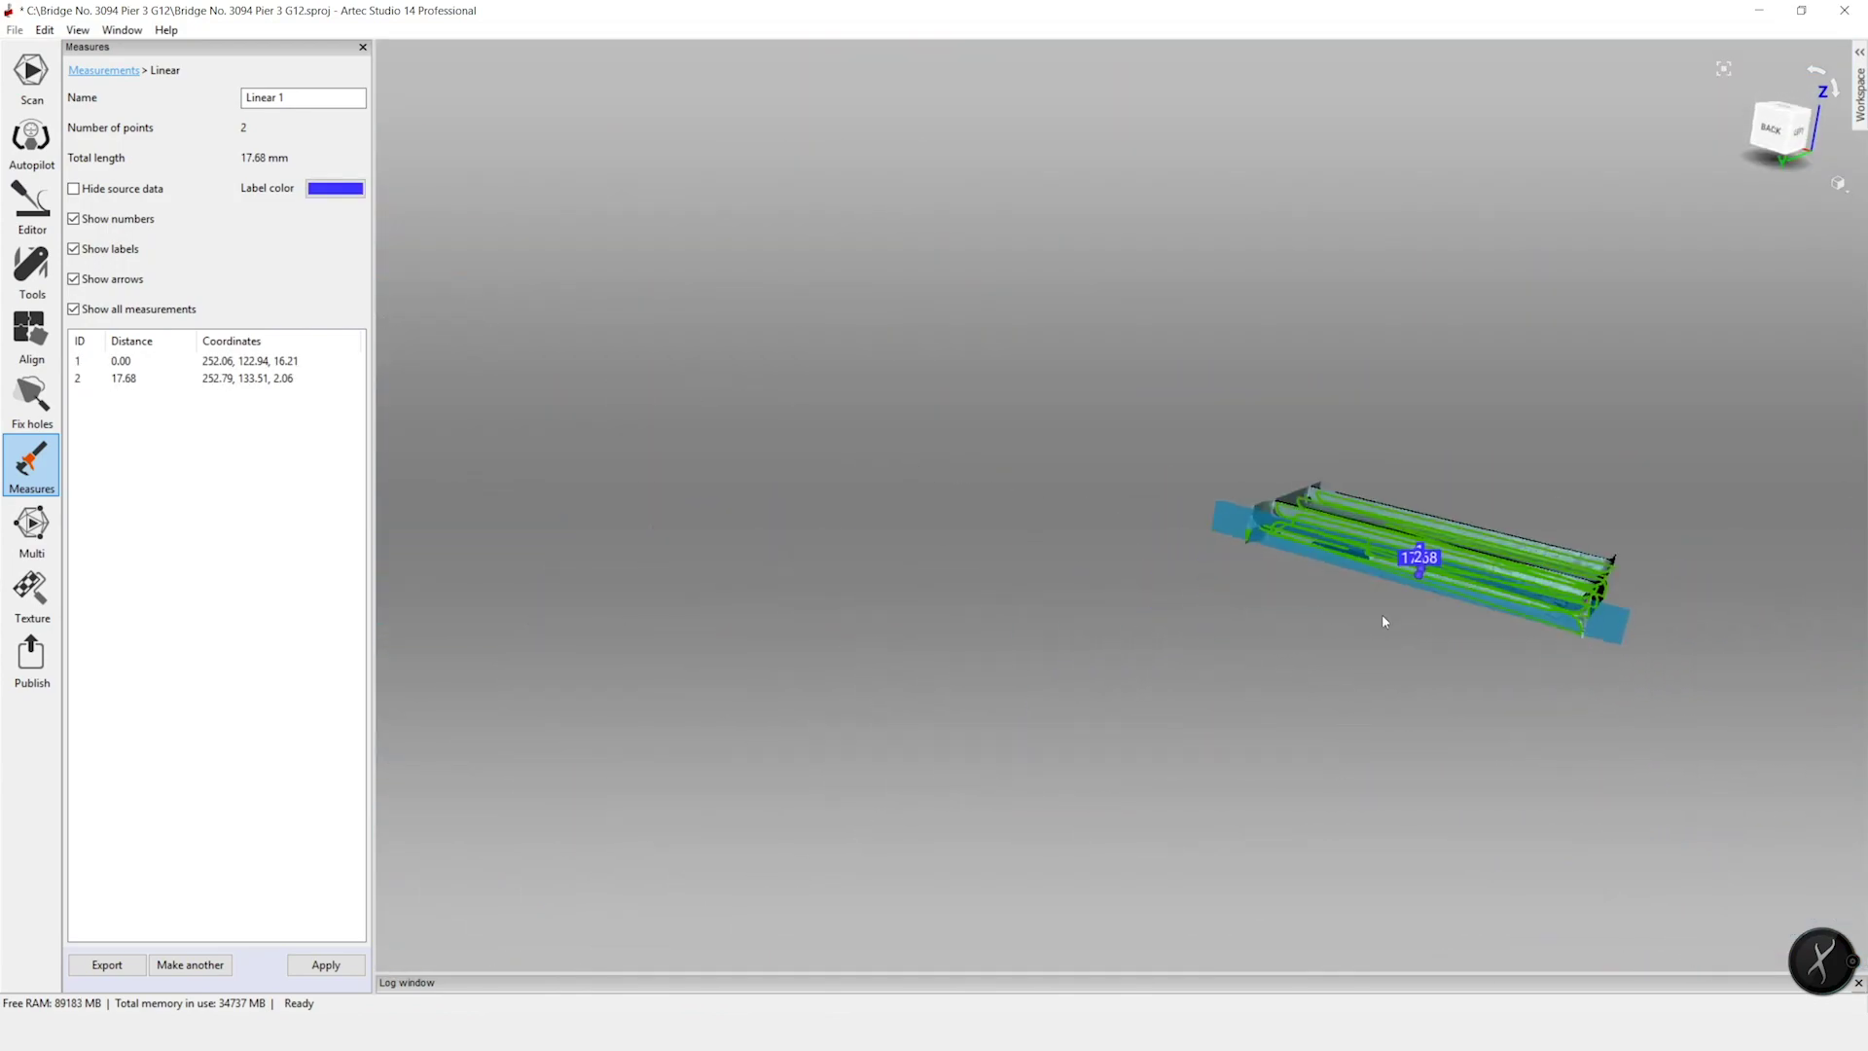
scroll(1398, 575, "up", 10)
scroll(1472, 528, "up", 5)
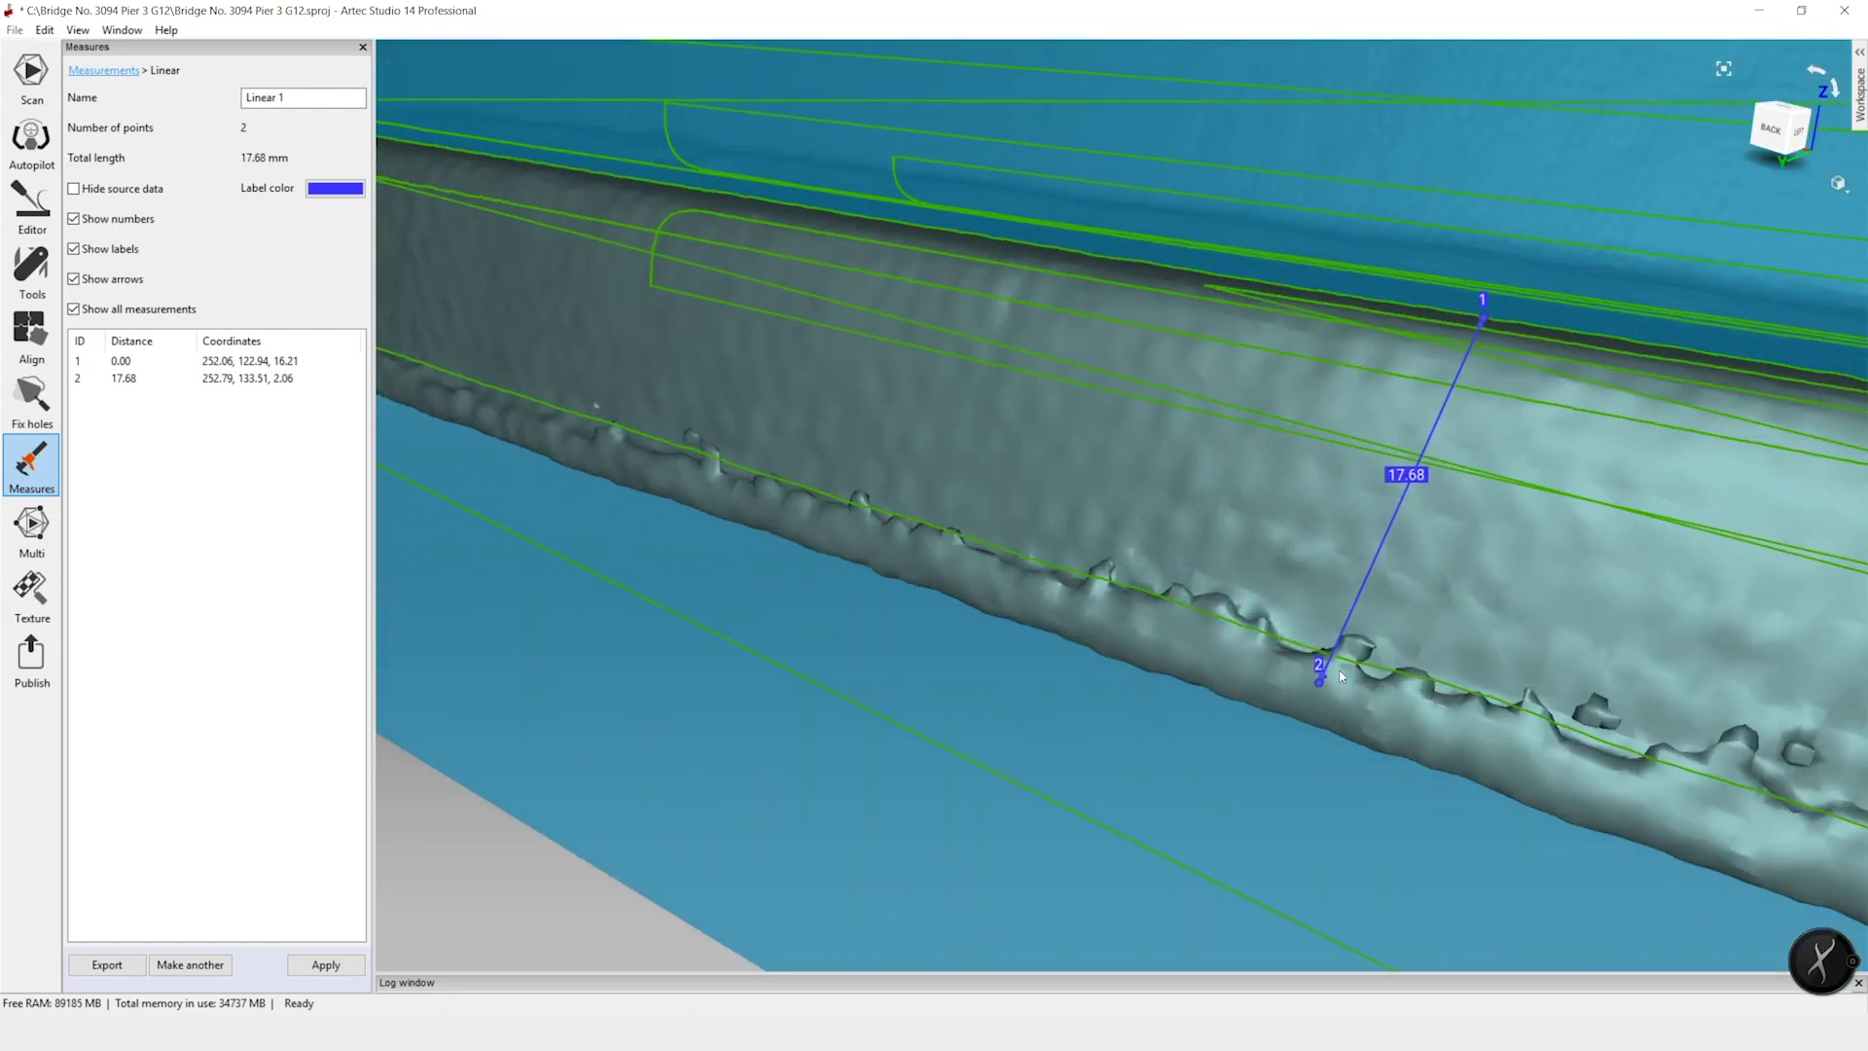
left_click_drag(1319, 675, 1369, 666)
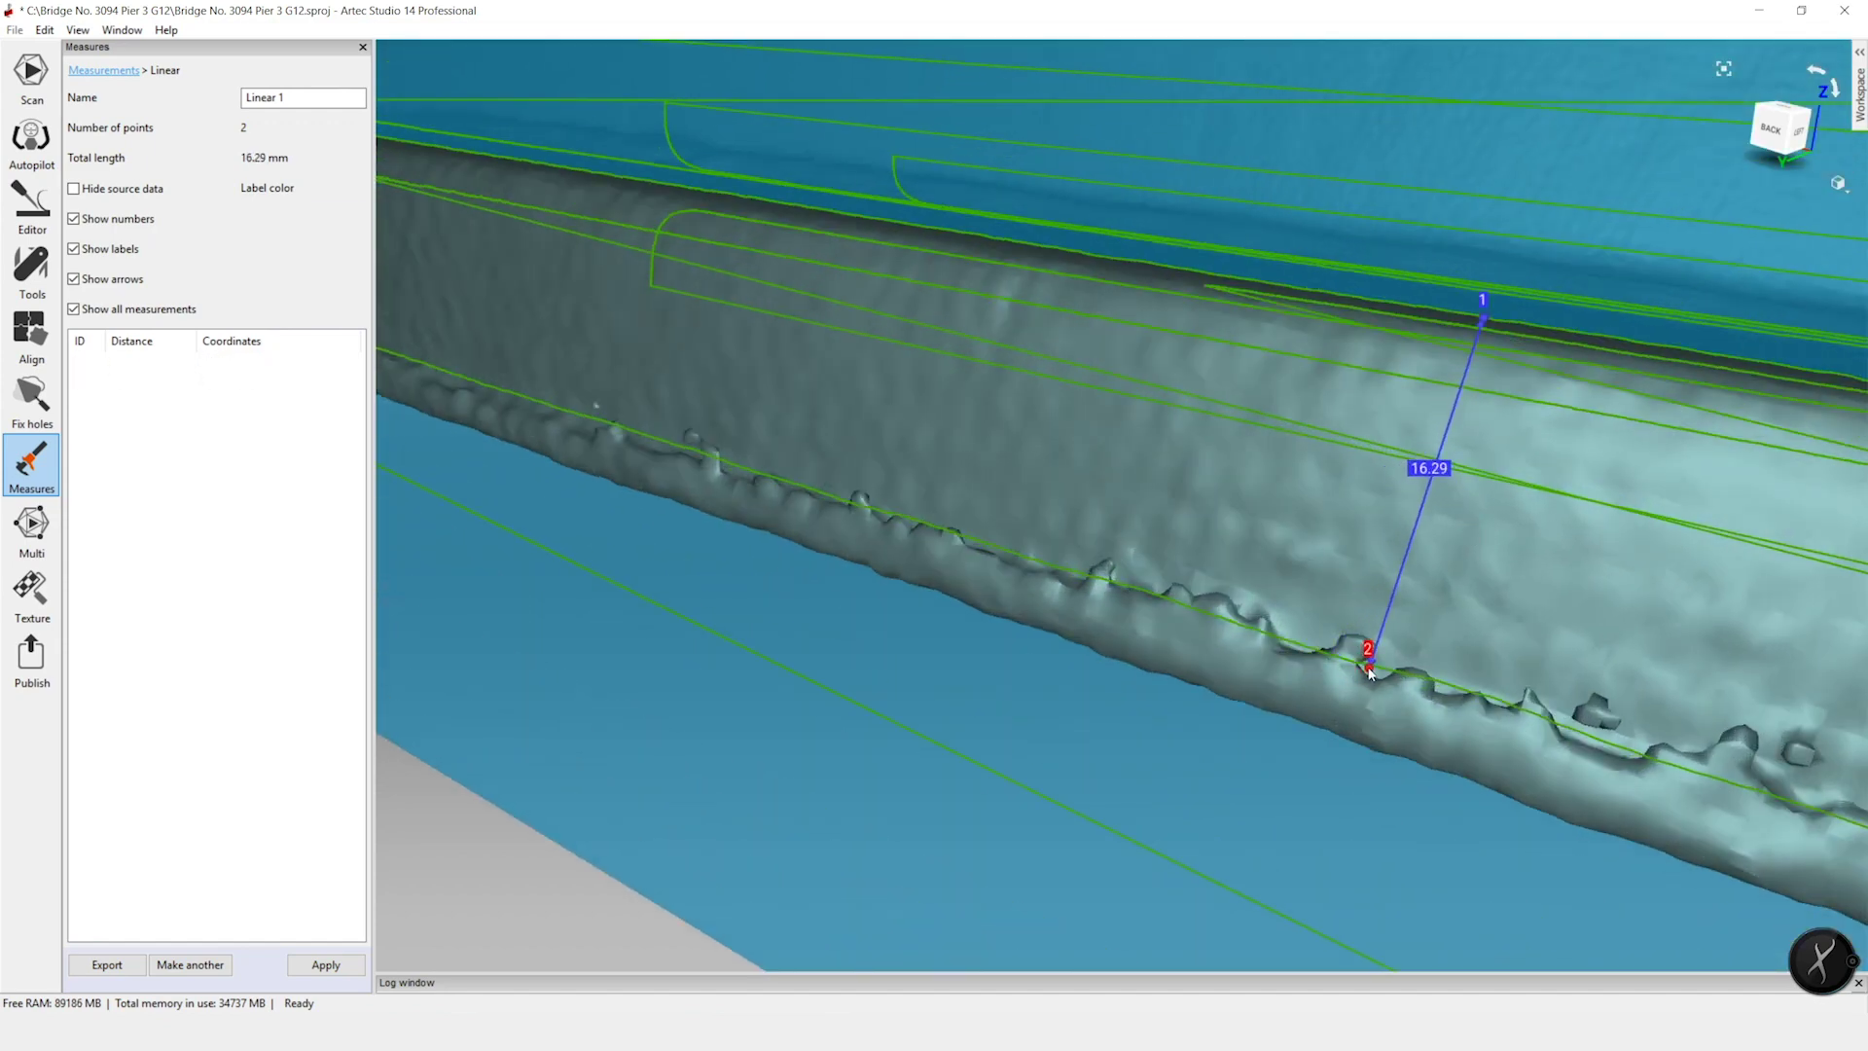
- In Calculator, clear the old result, convert 5/8 inch to millimetres by evaluating 5/8 × 25.4, and close it
scroll(1397, 705, "down", 8)
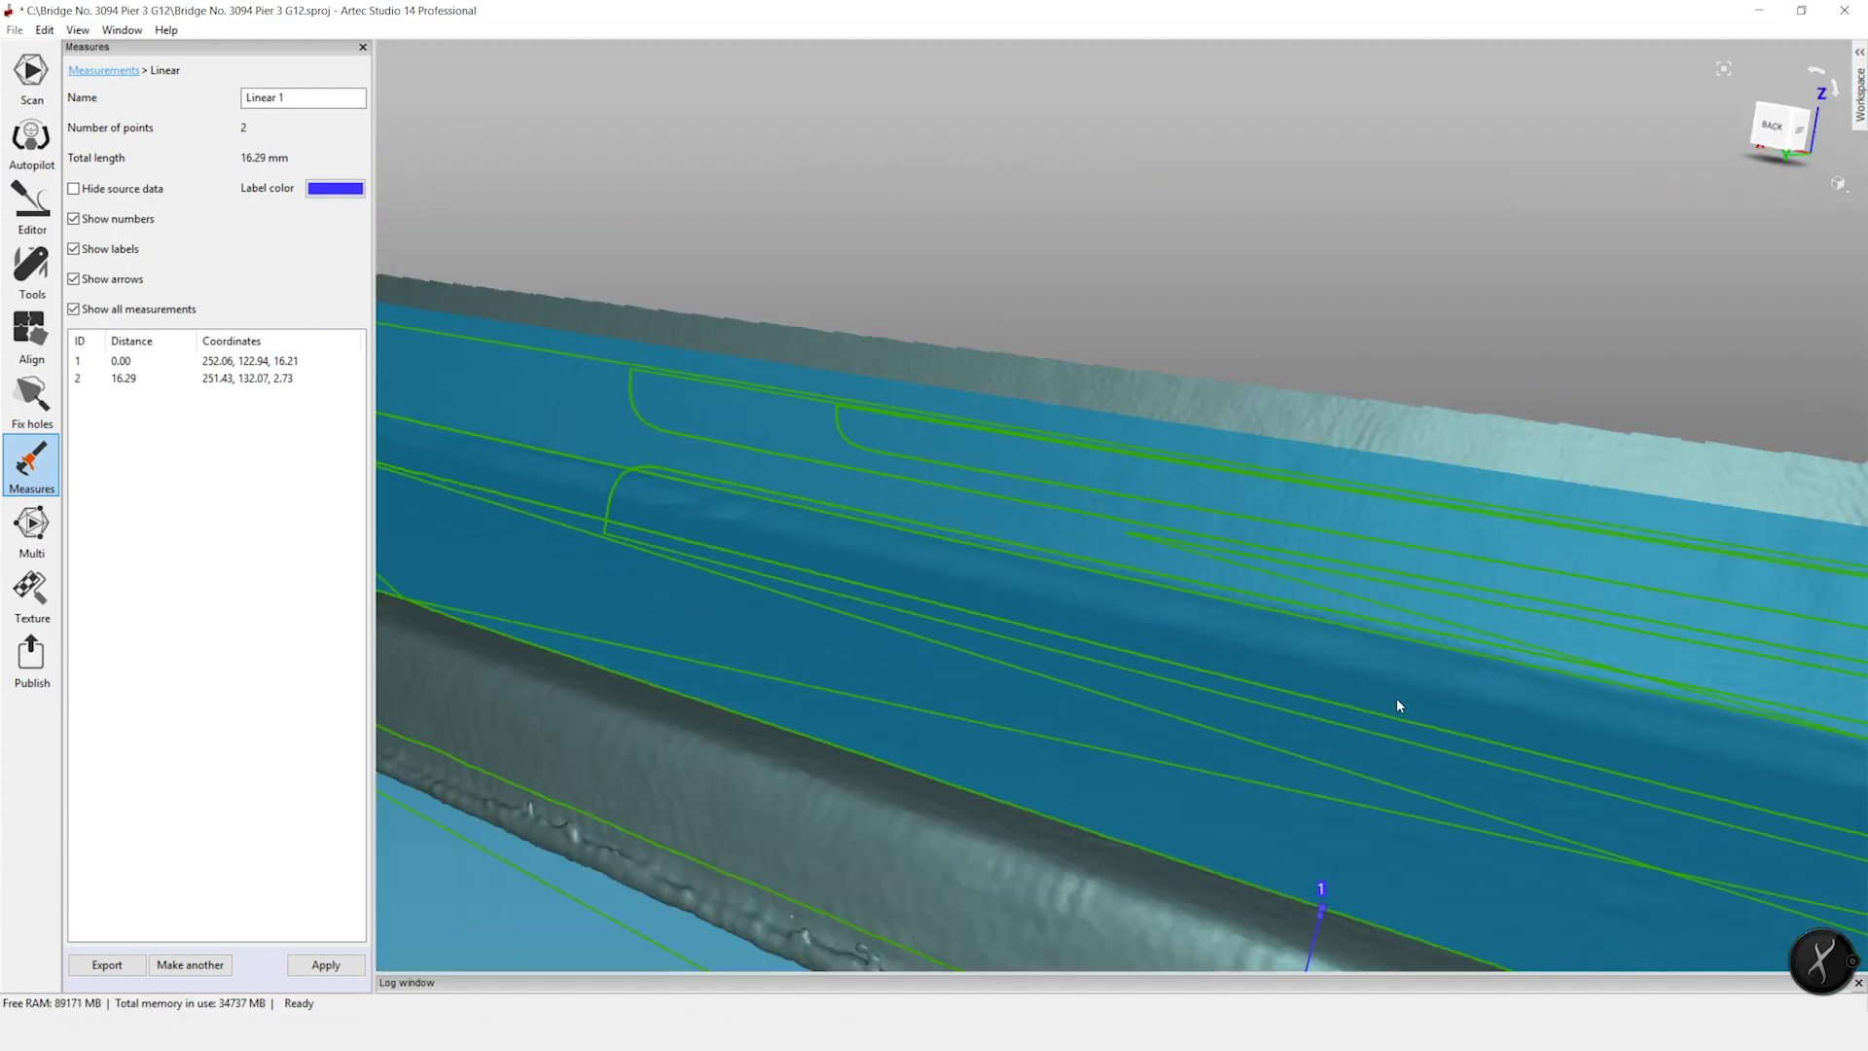
scroll(1323, 936, "up", 8)
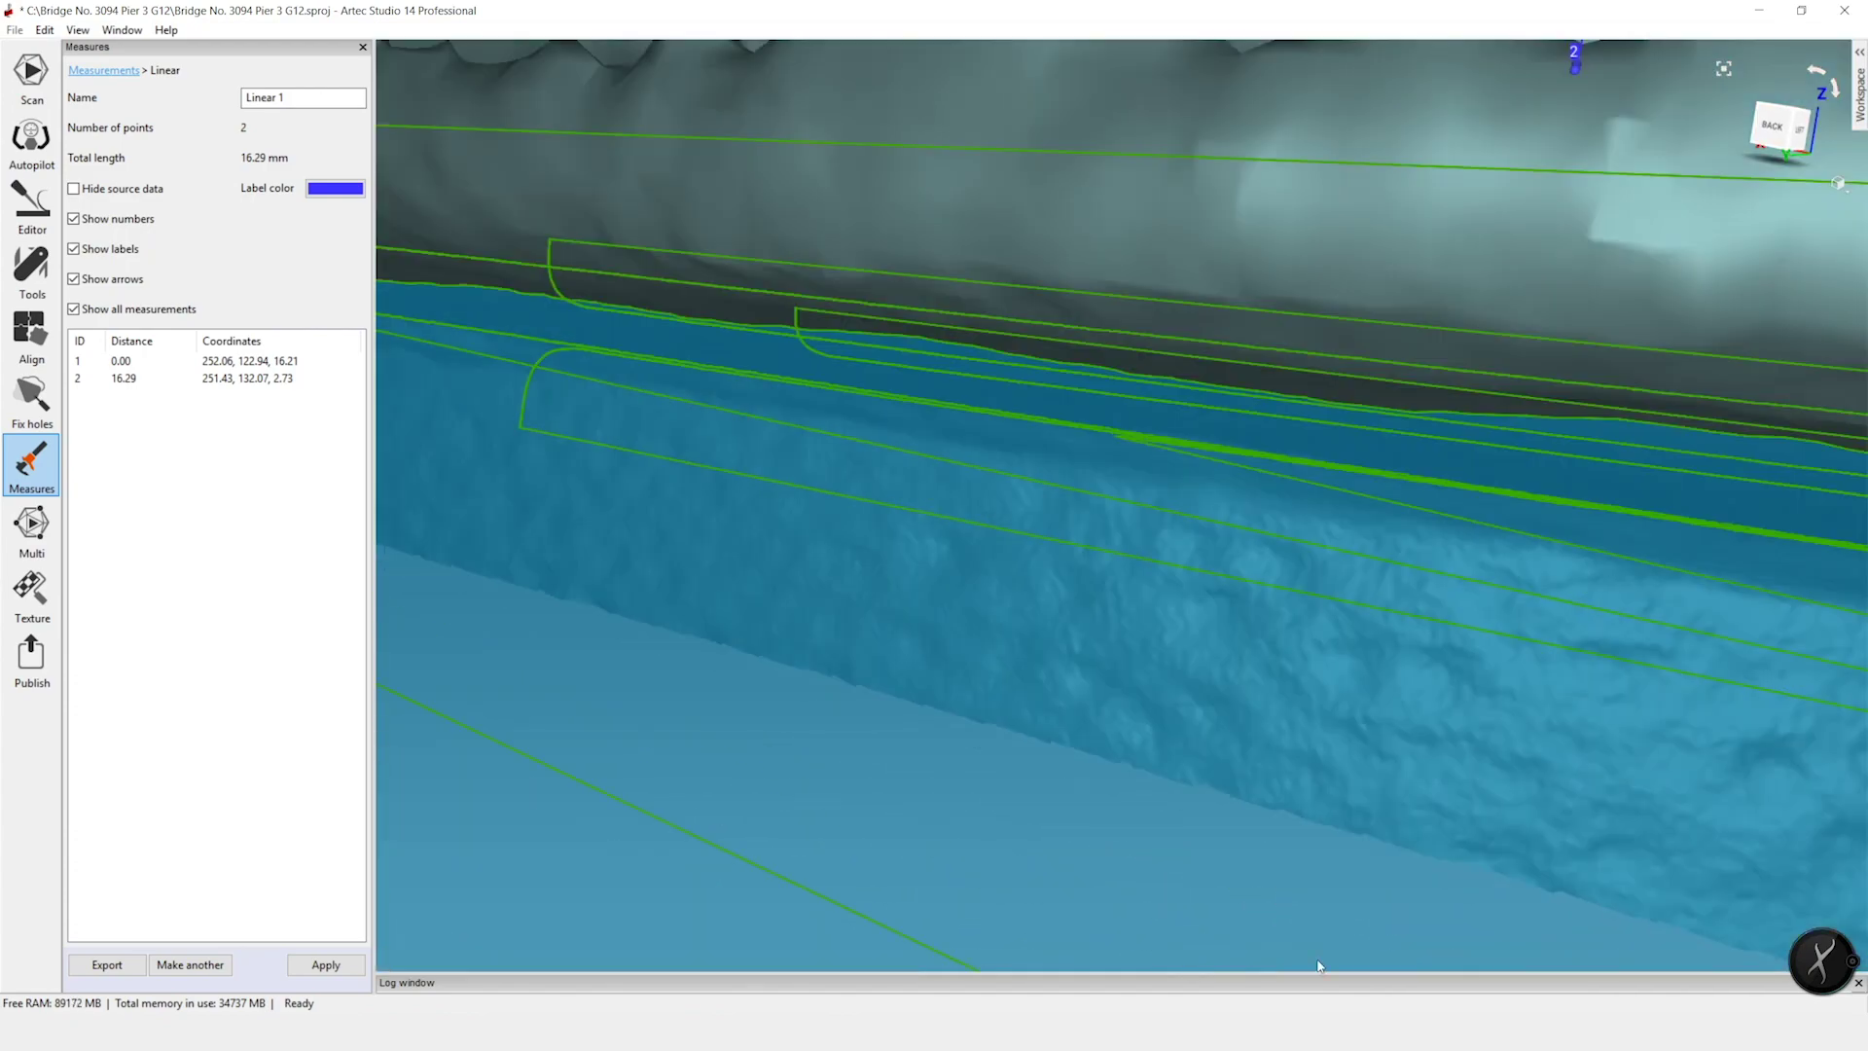
scroll(1320, 965, "down", 5)
scroll(1320, 615, "up", 6)
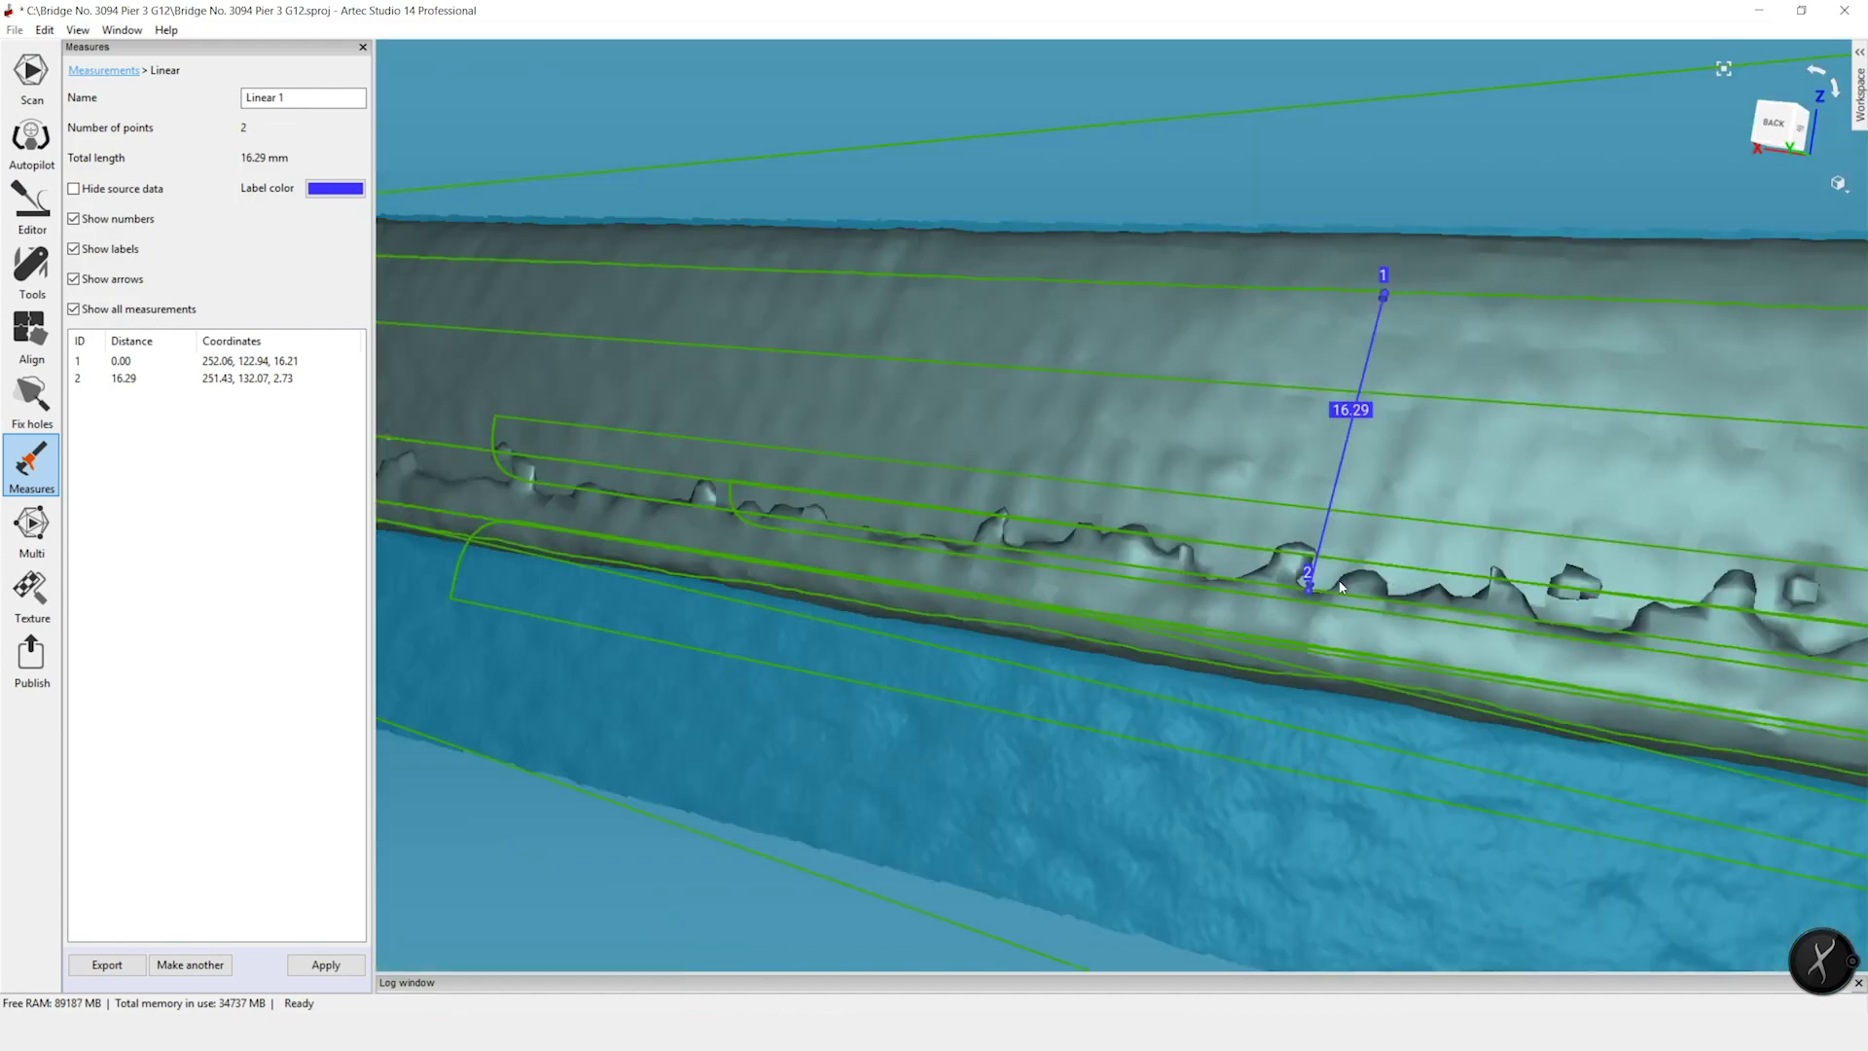
scroll(1286, 595, "down", 5)
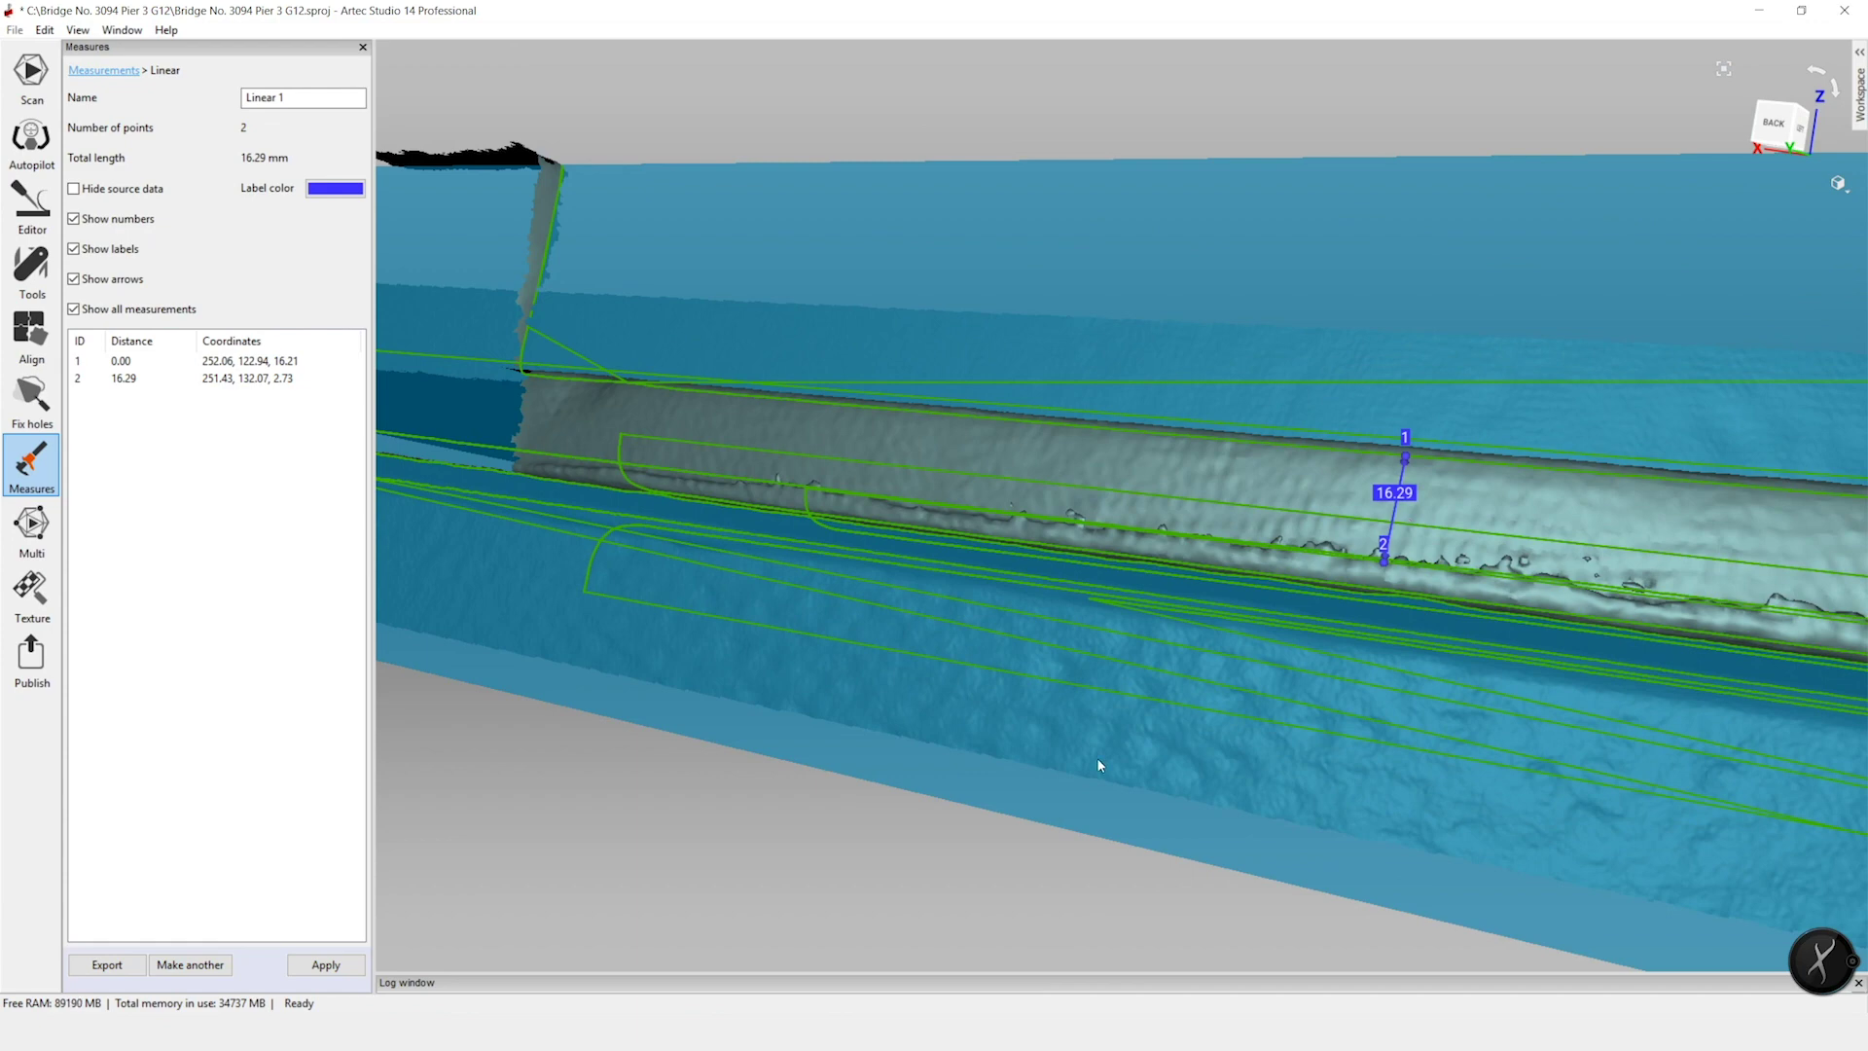
key("alt+Tab")
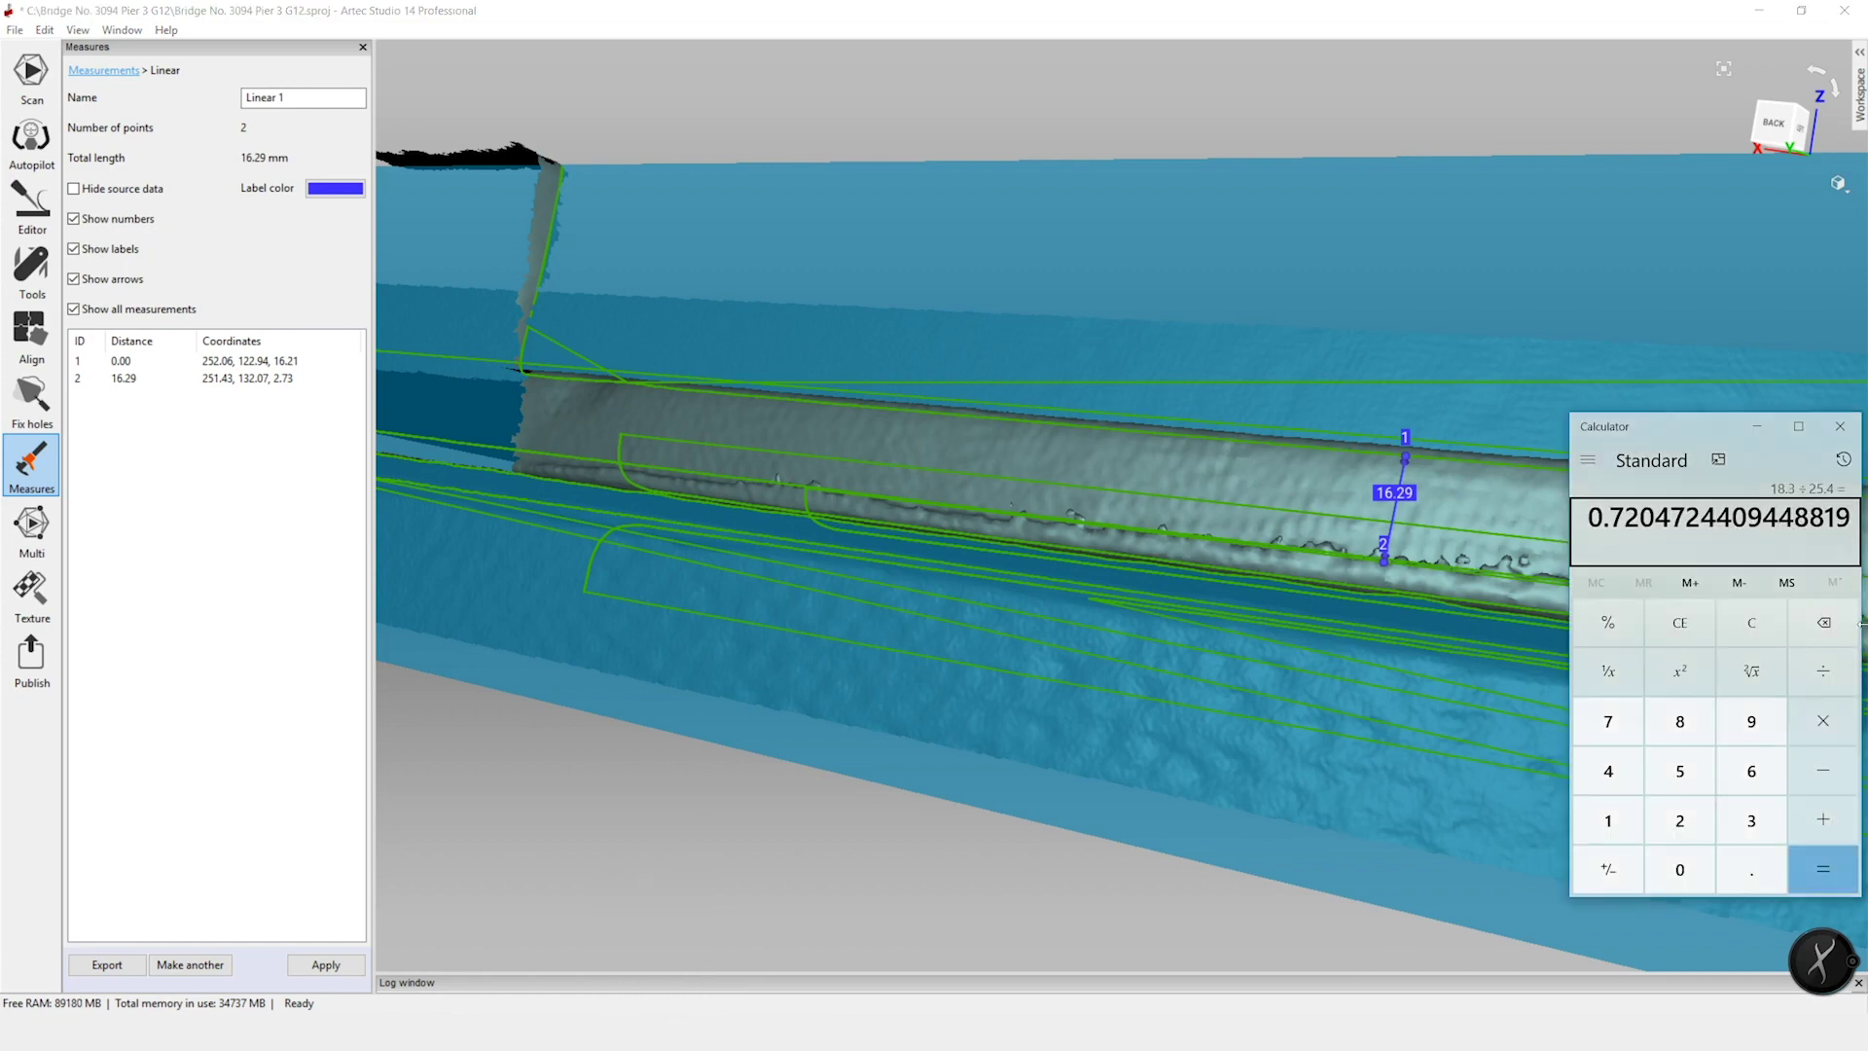
left_click(1748, 627)
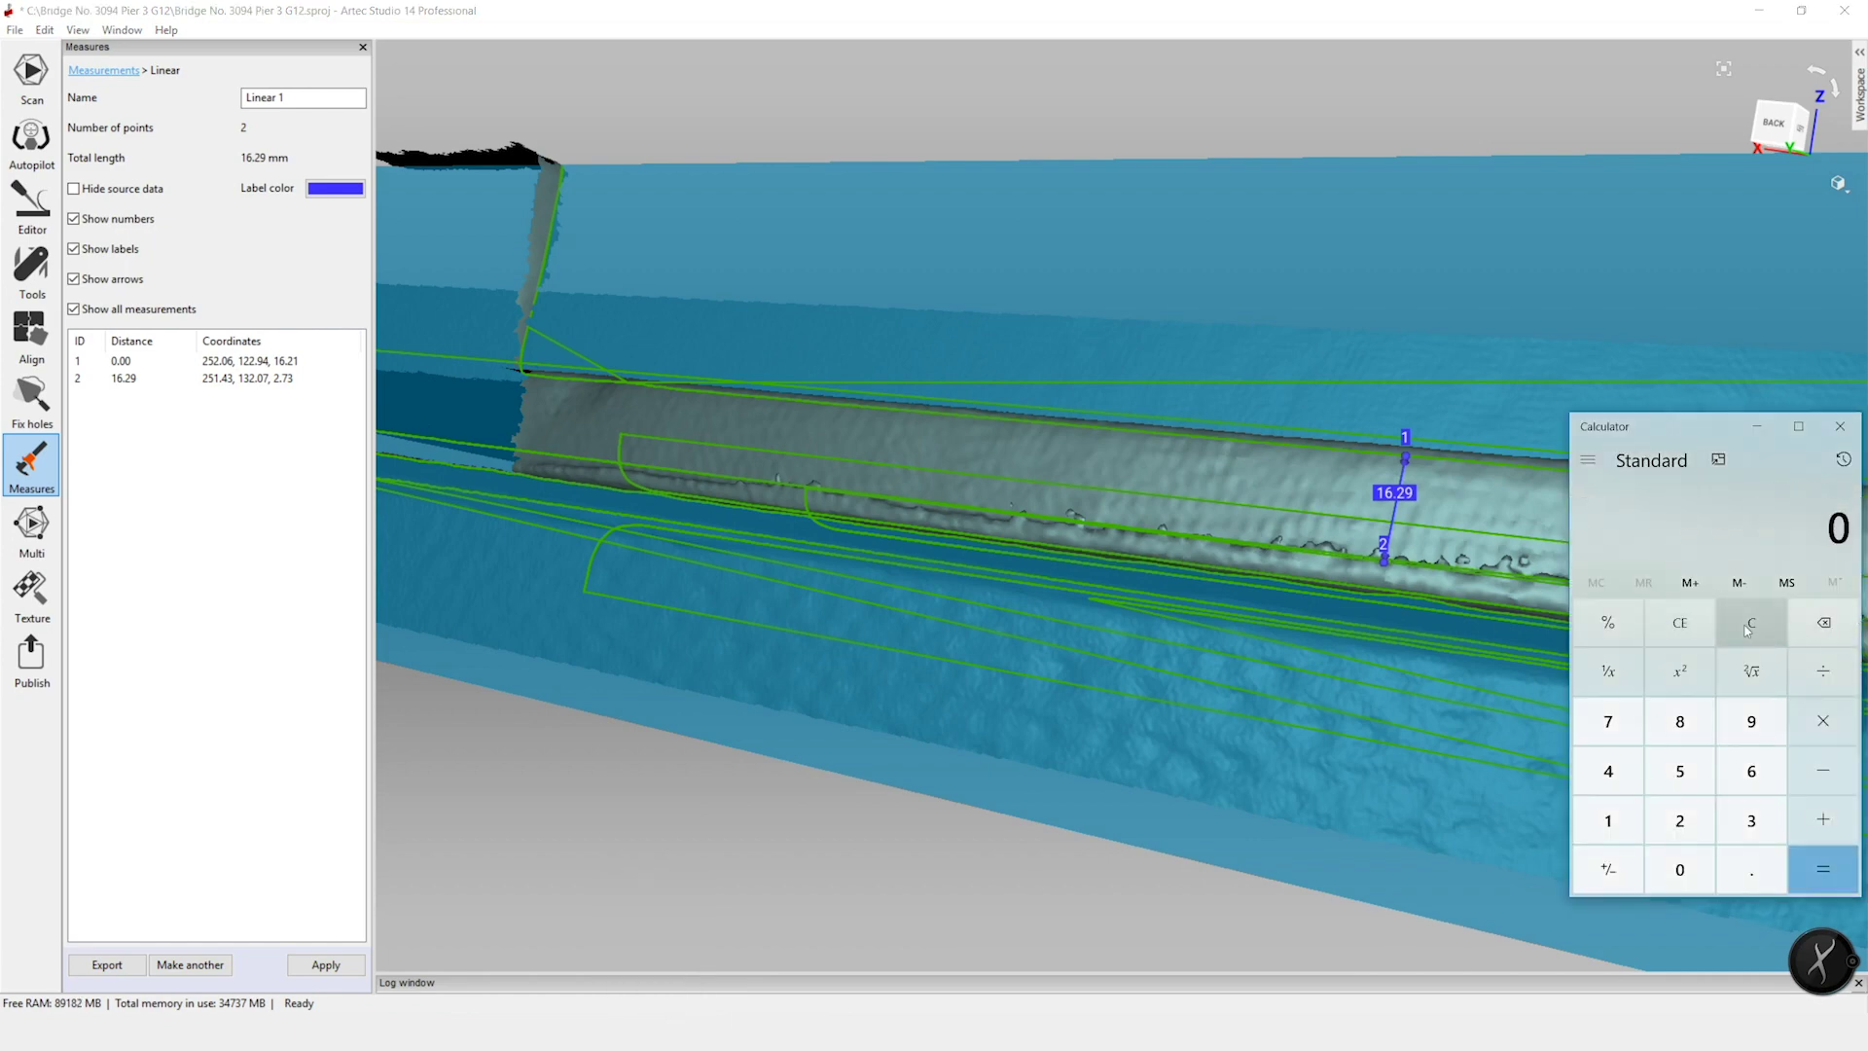
type("5/8")
key("Return")
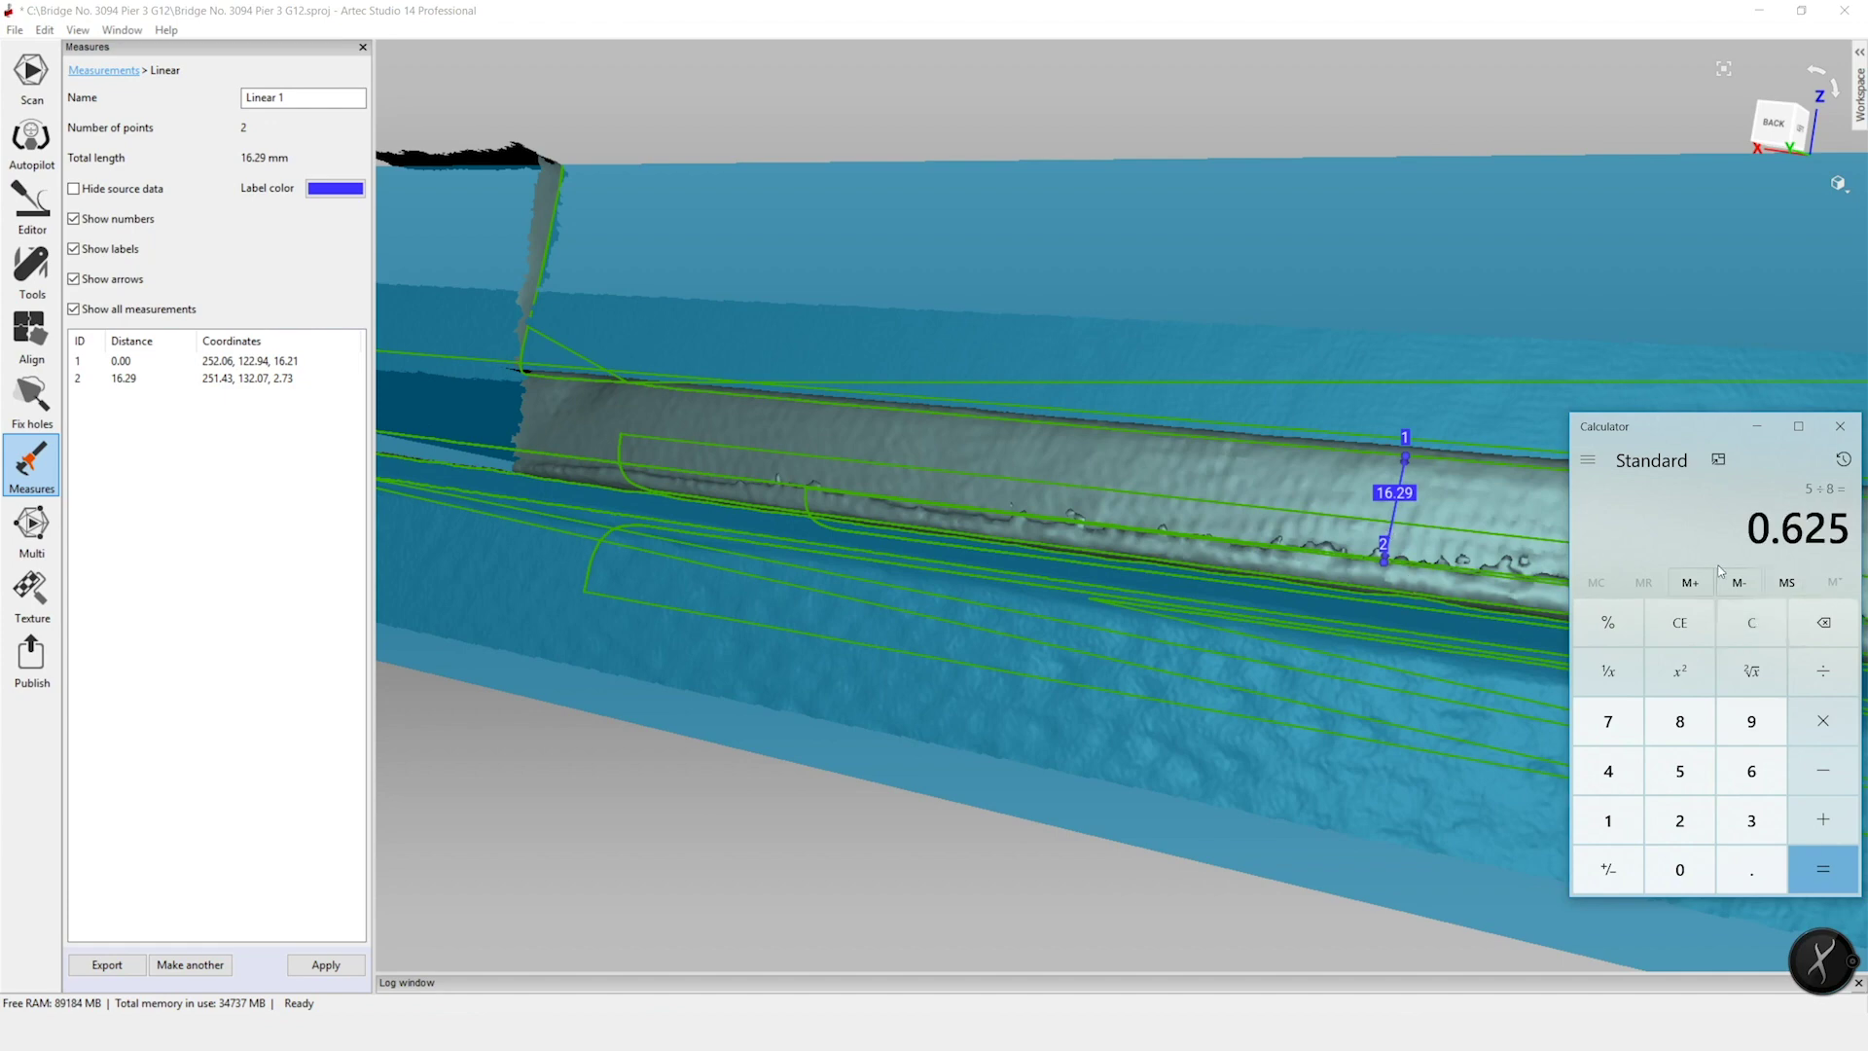
type("*25.4")
key("Return")
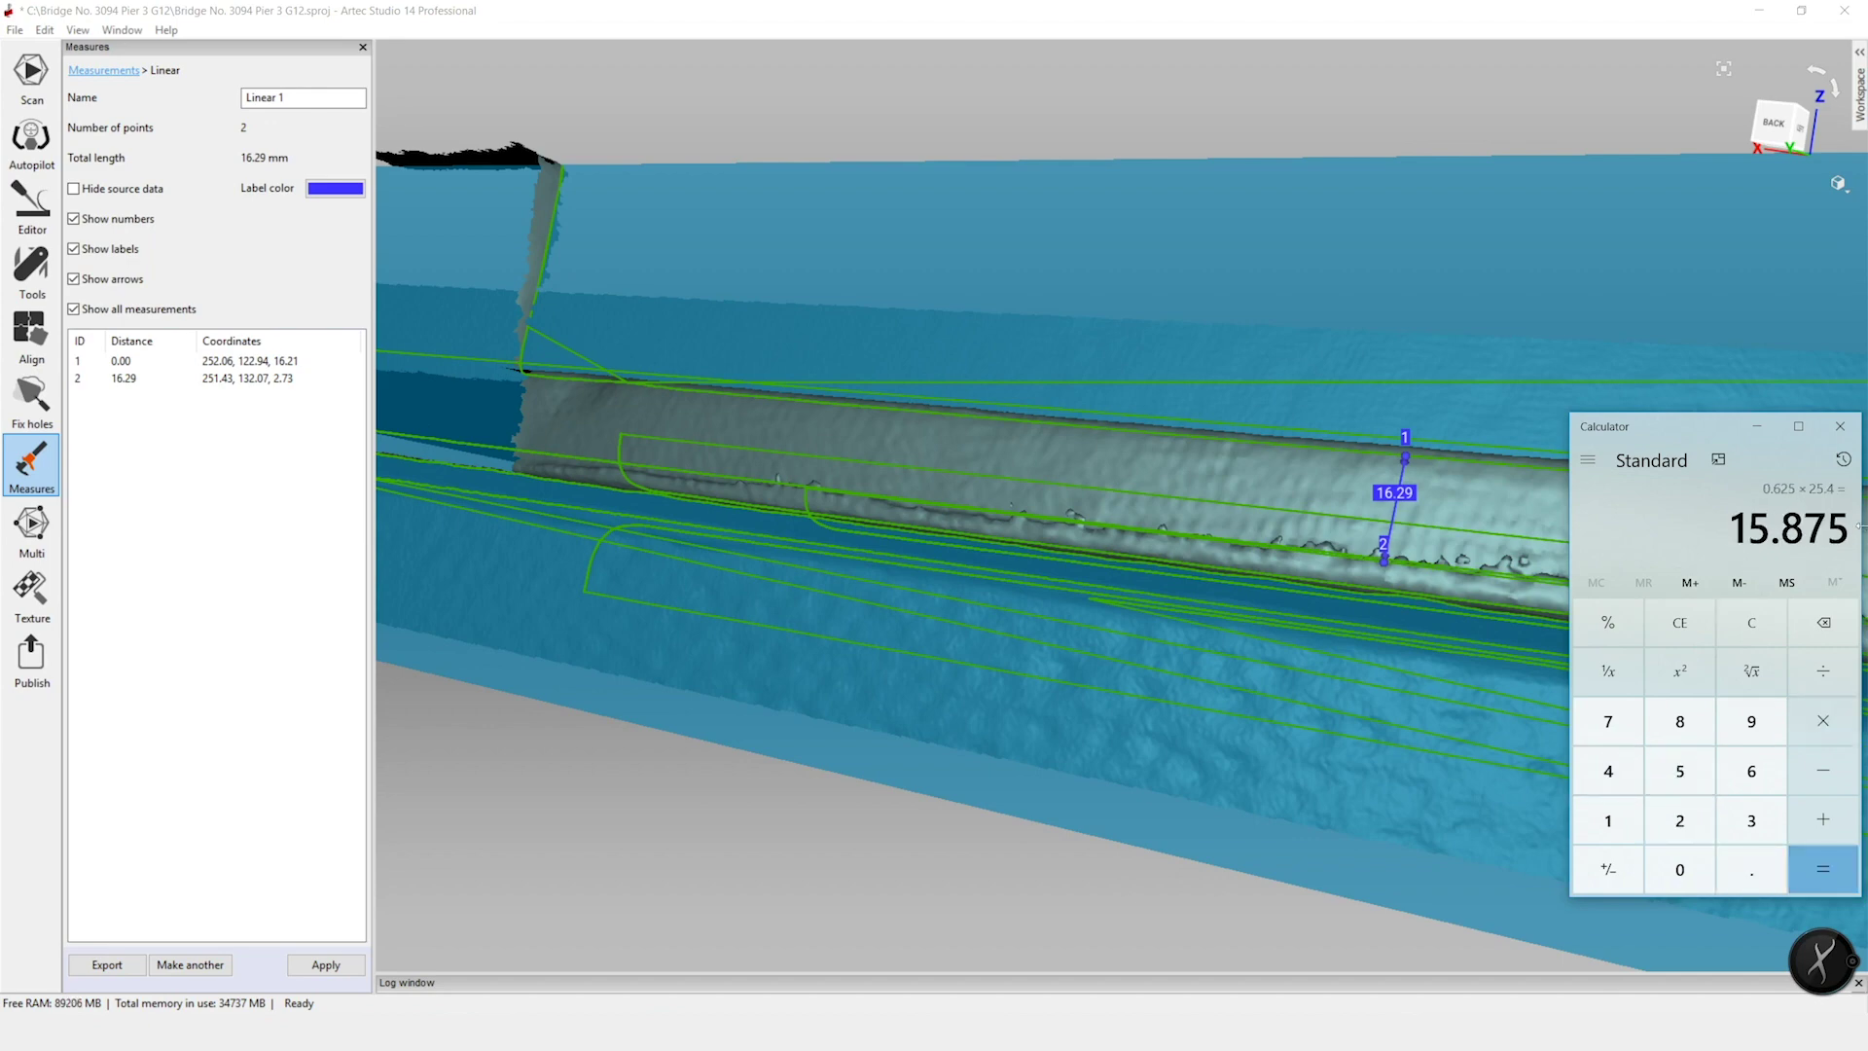
left_click(1839, 427)
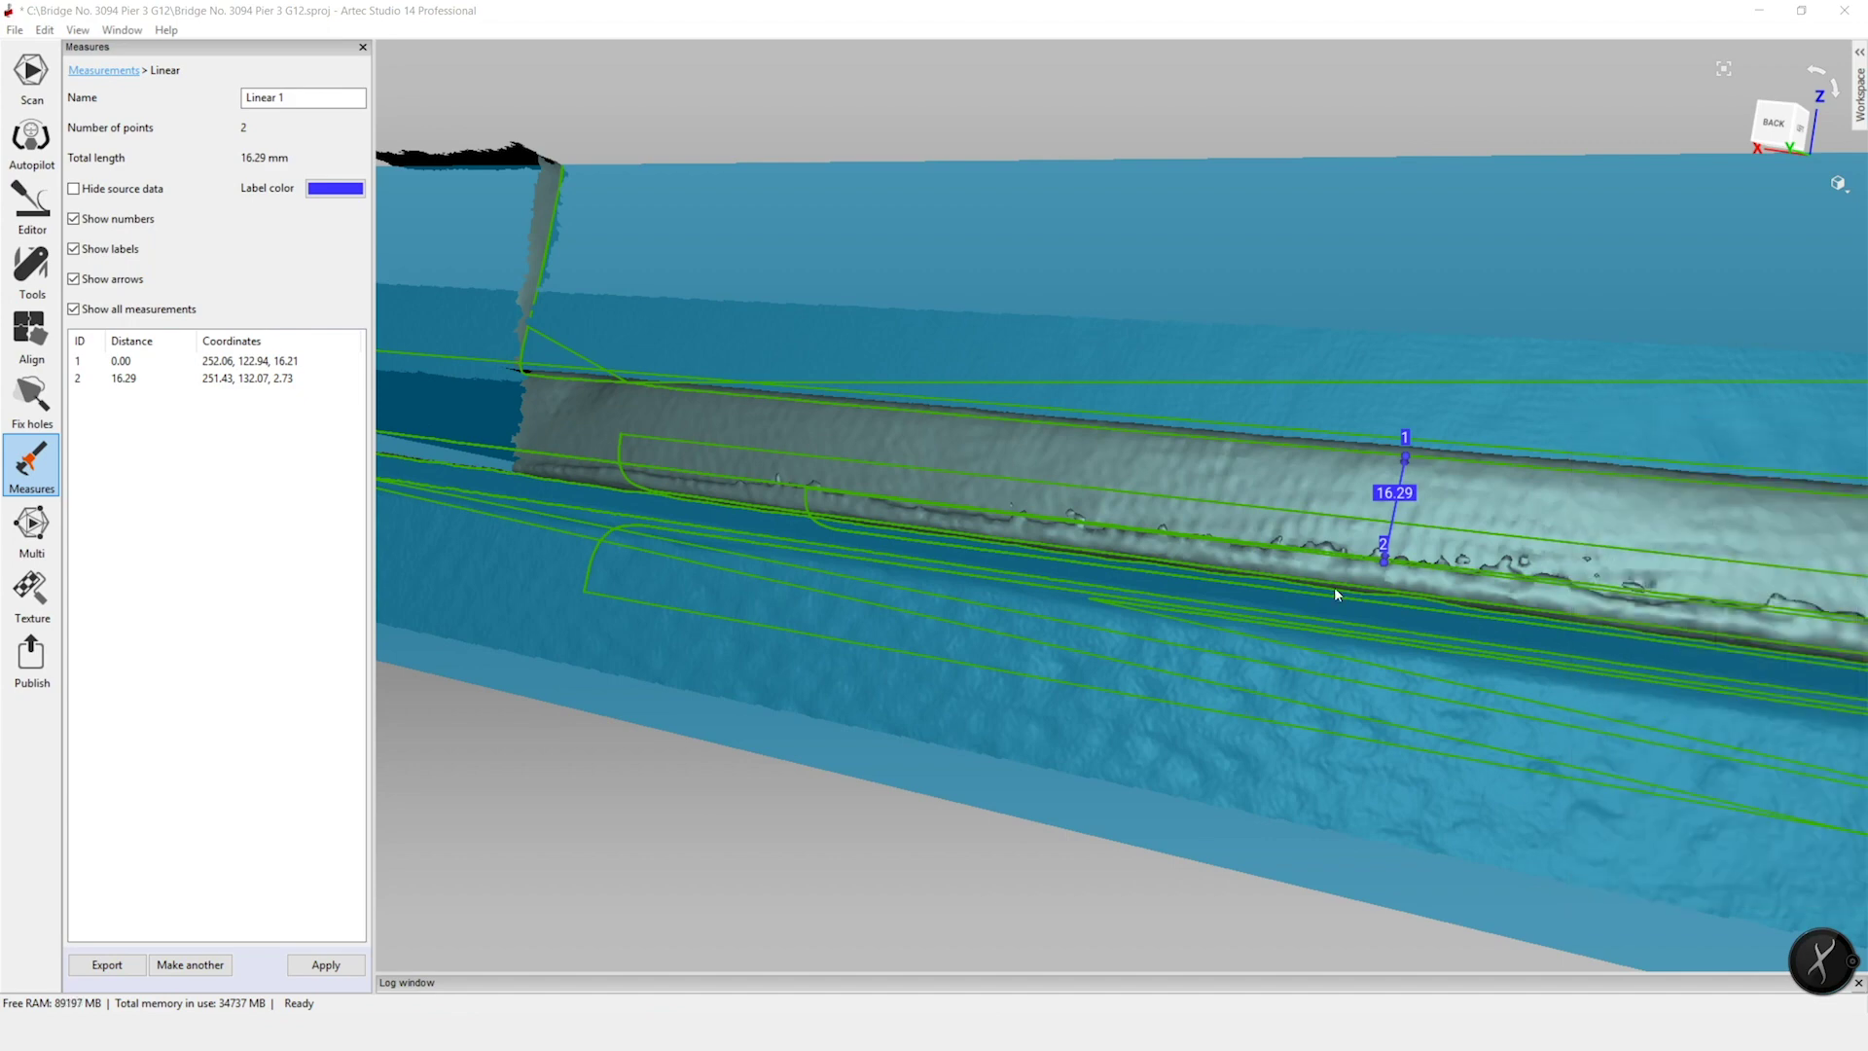
- Inspect the linear thickness measurements between the section lines at close range and apply the linear measurements
scroll(1422, 549, "up", 4)
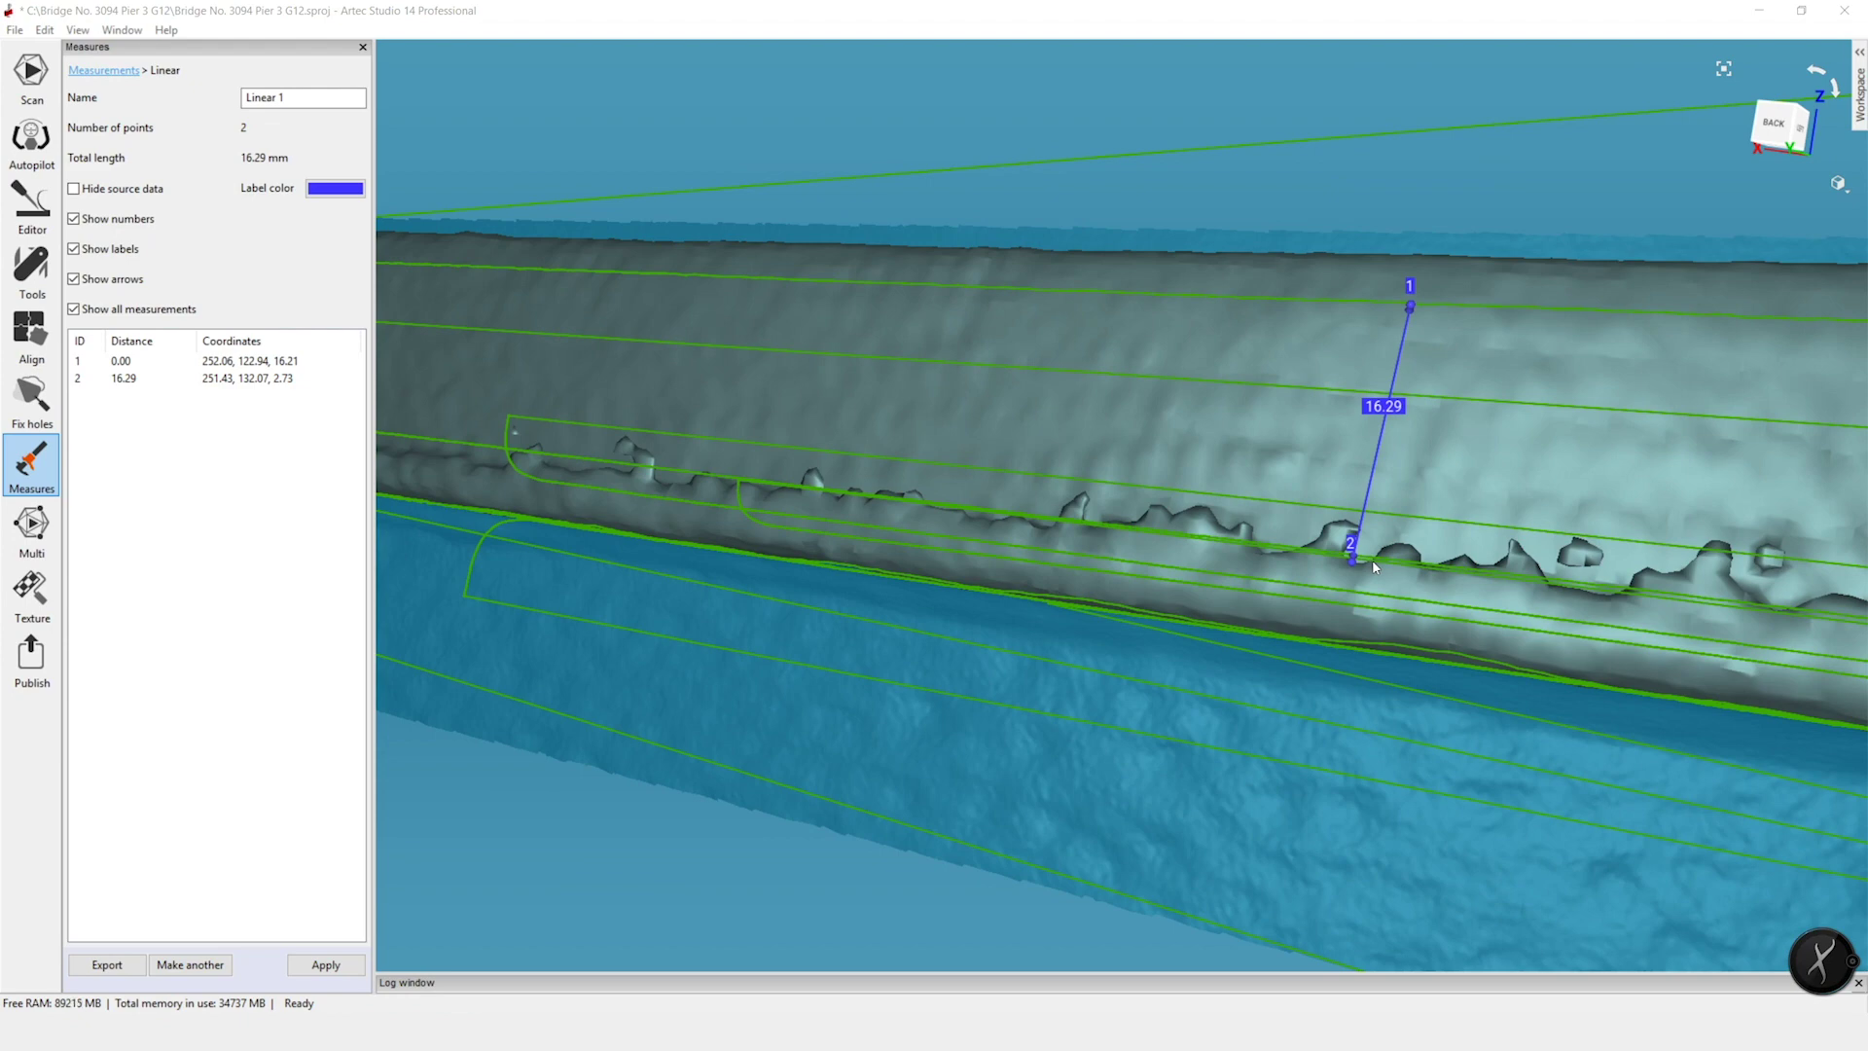
scroll(1371, 559, "down", 2)
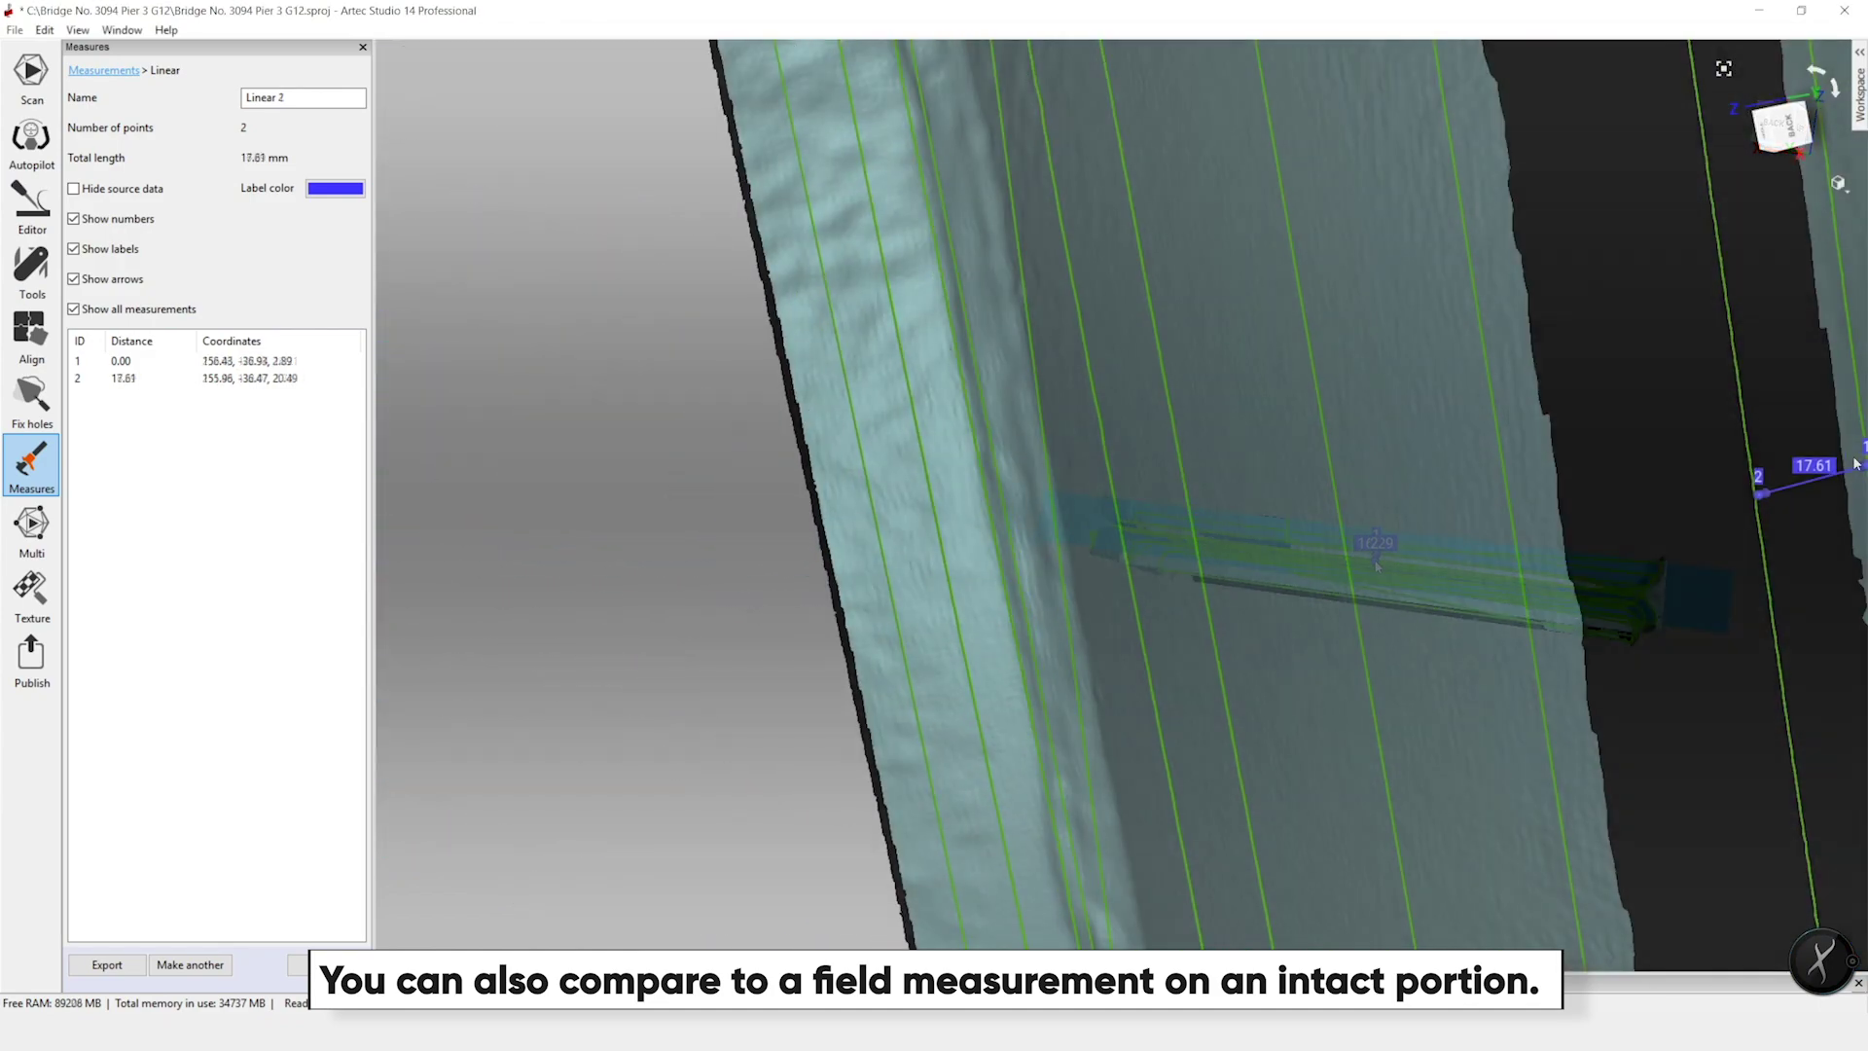
scroll(1719, 491, "down", 2)
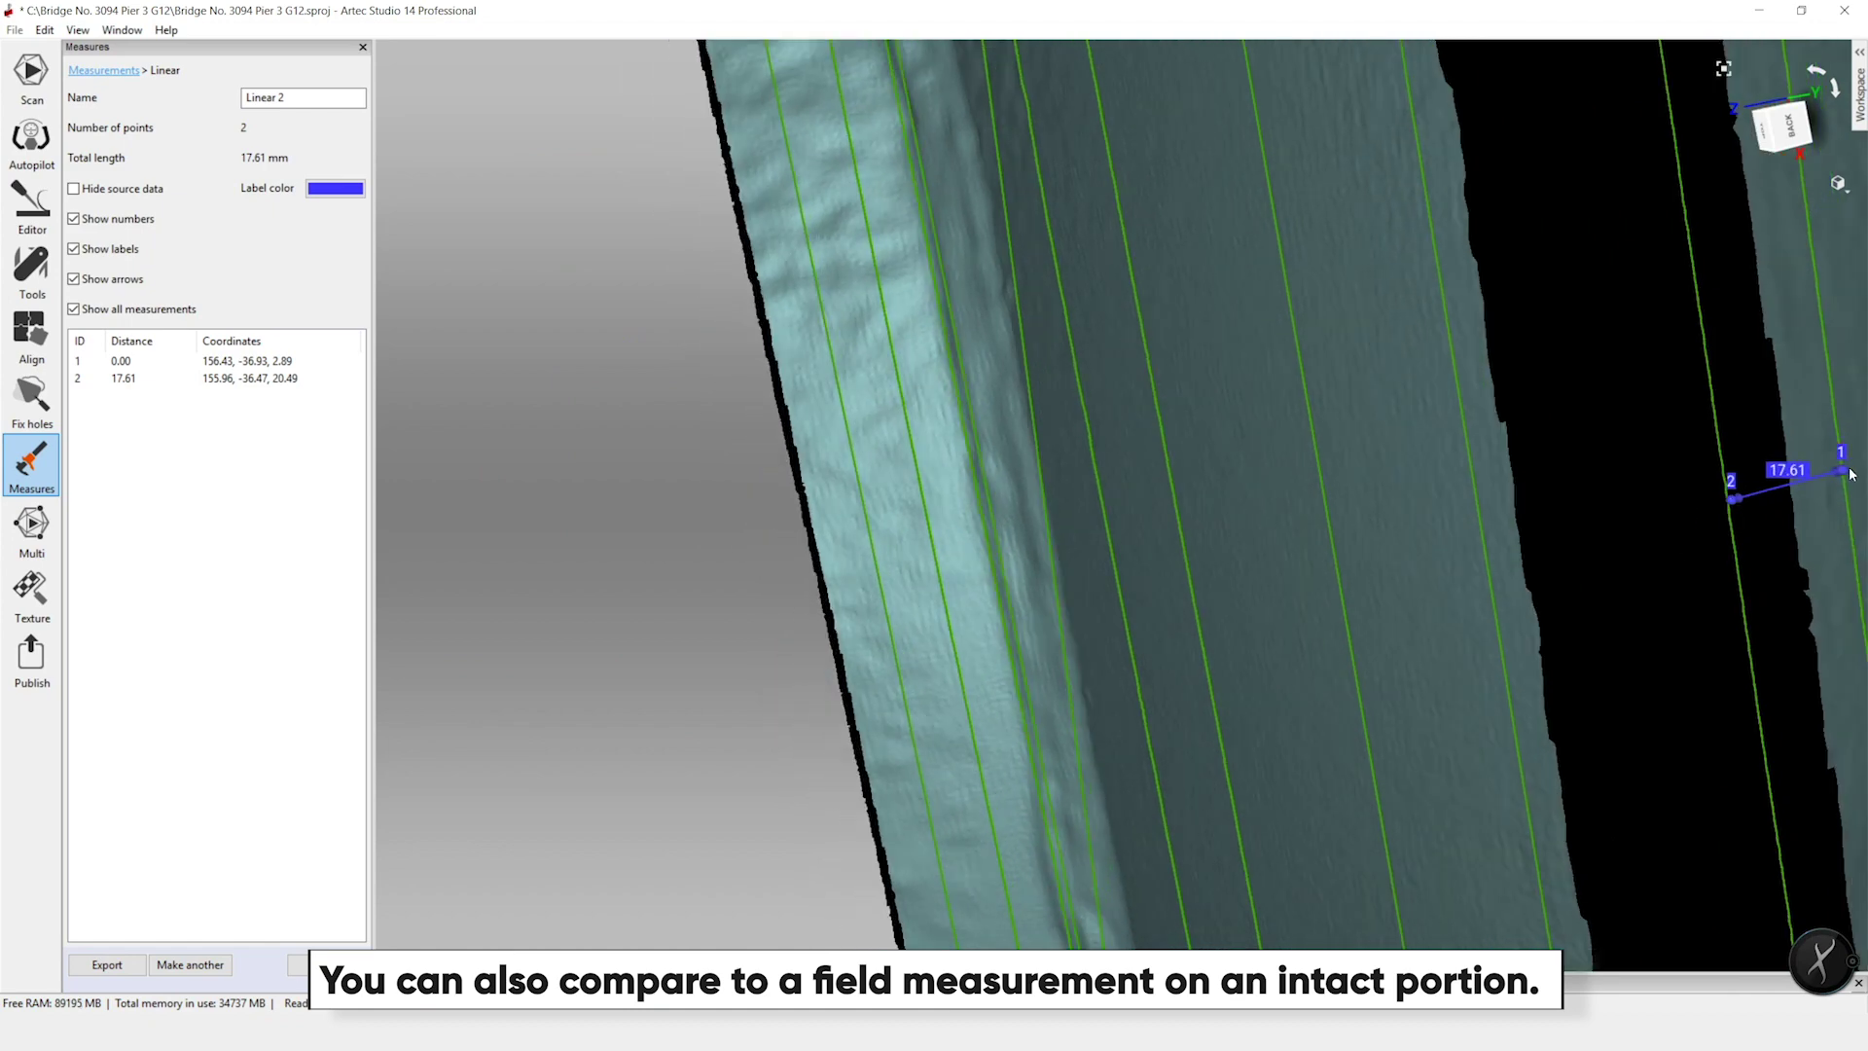
scroll(1851, 474, "up", 3)
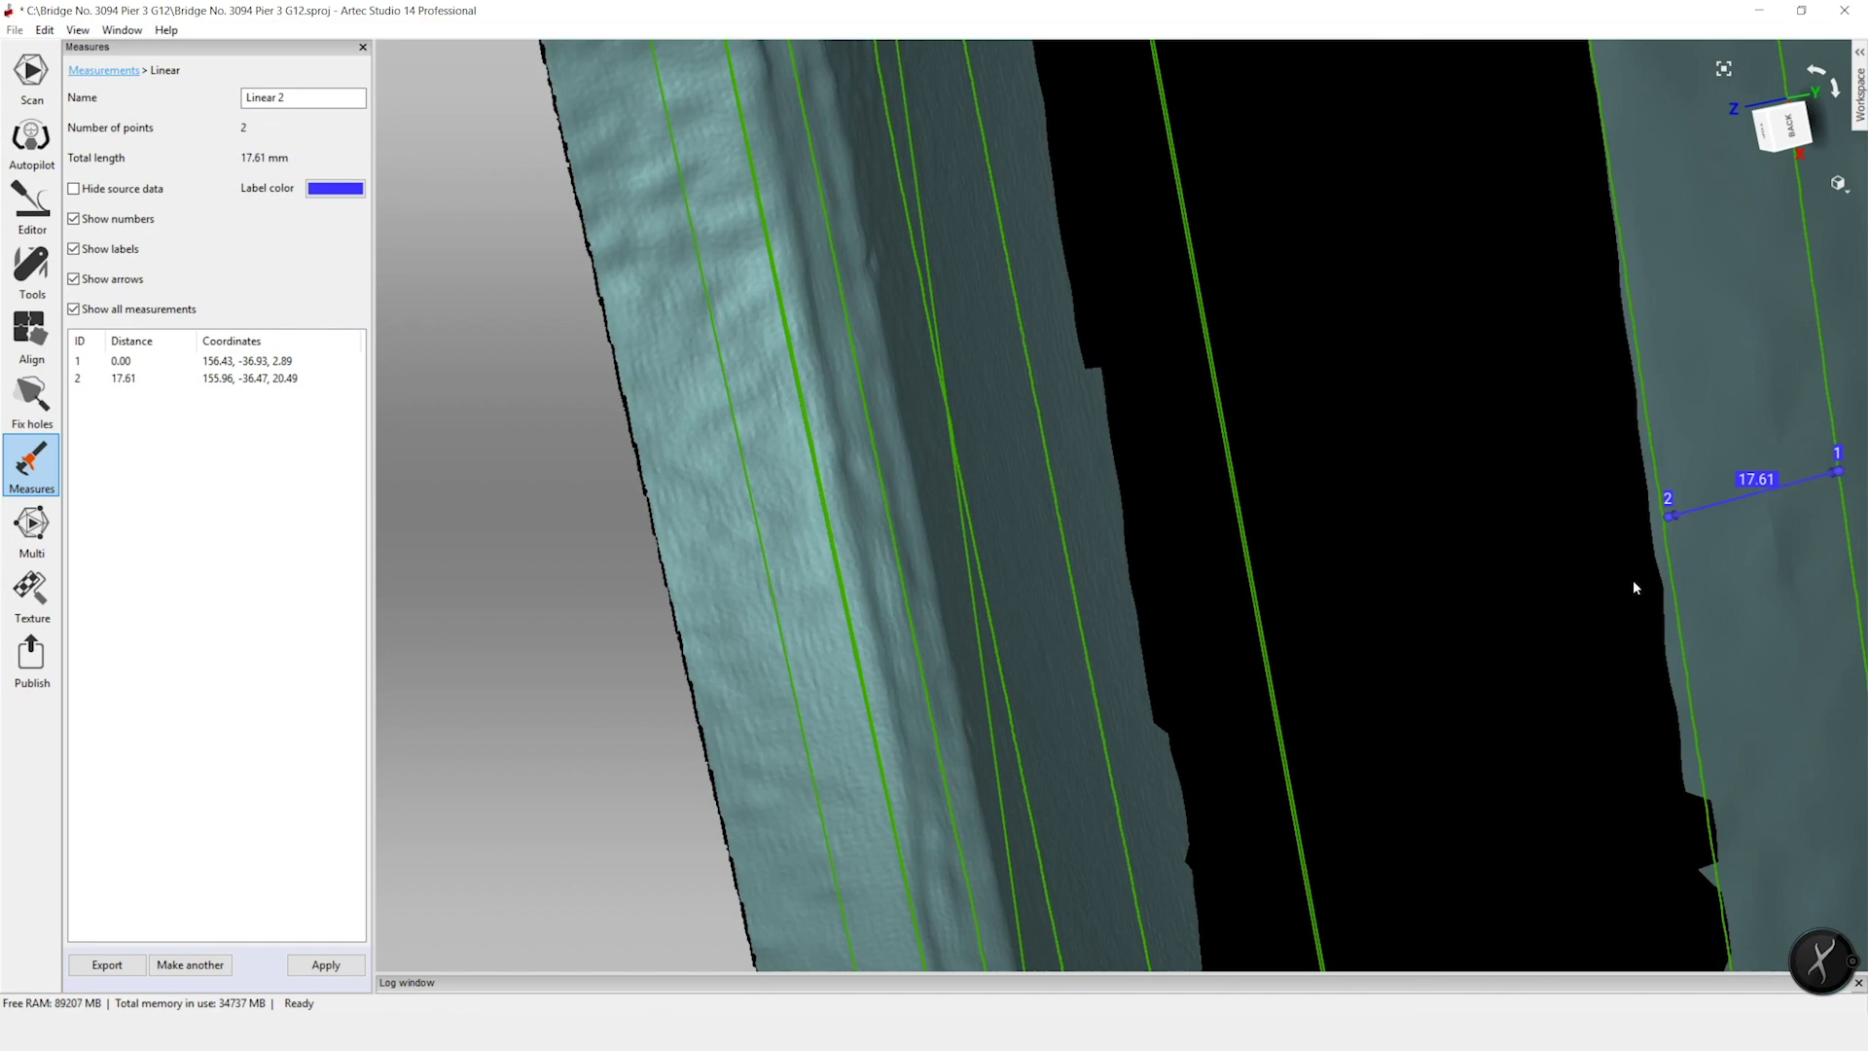
scroll(1701, 588, "down", 2)
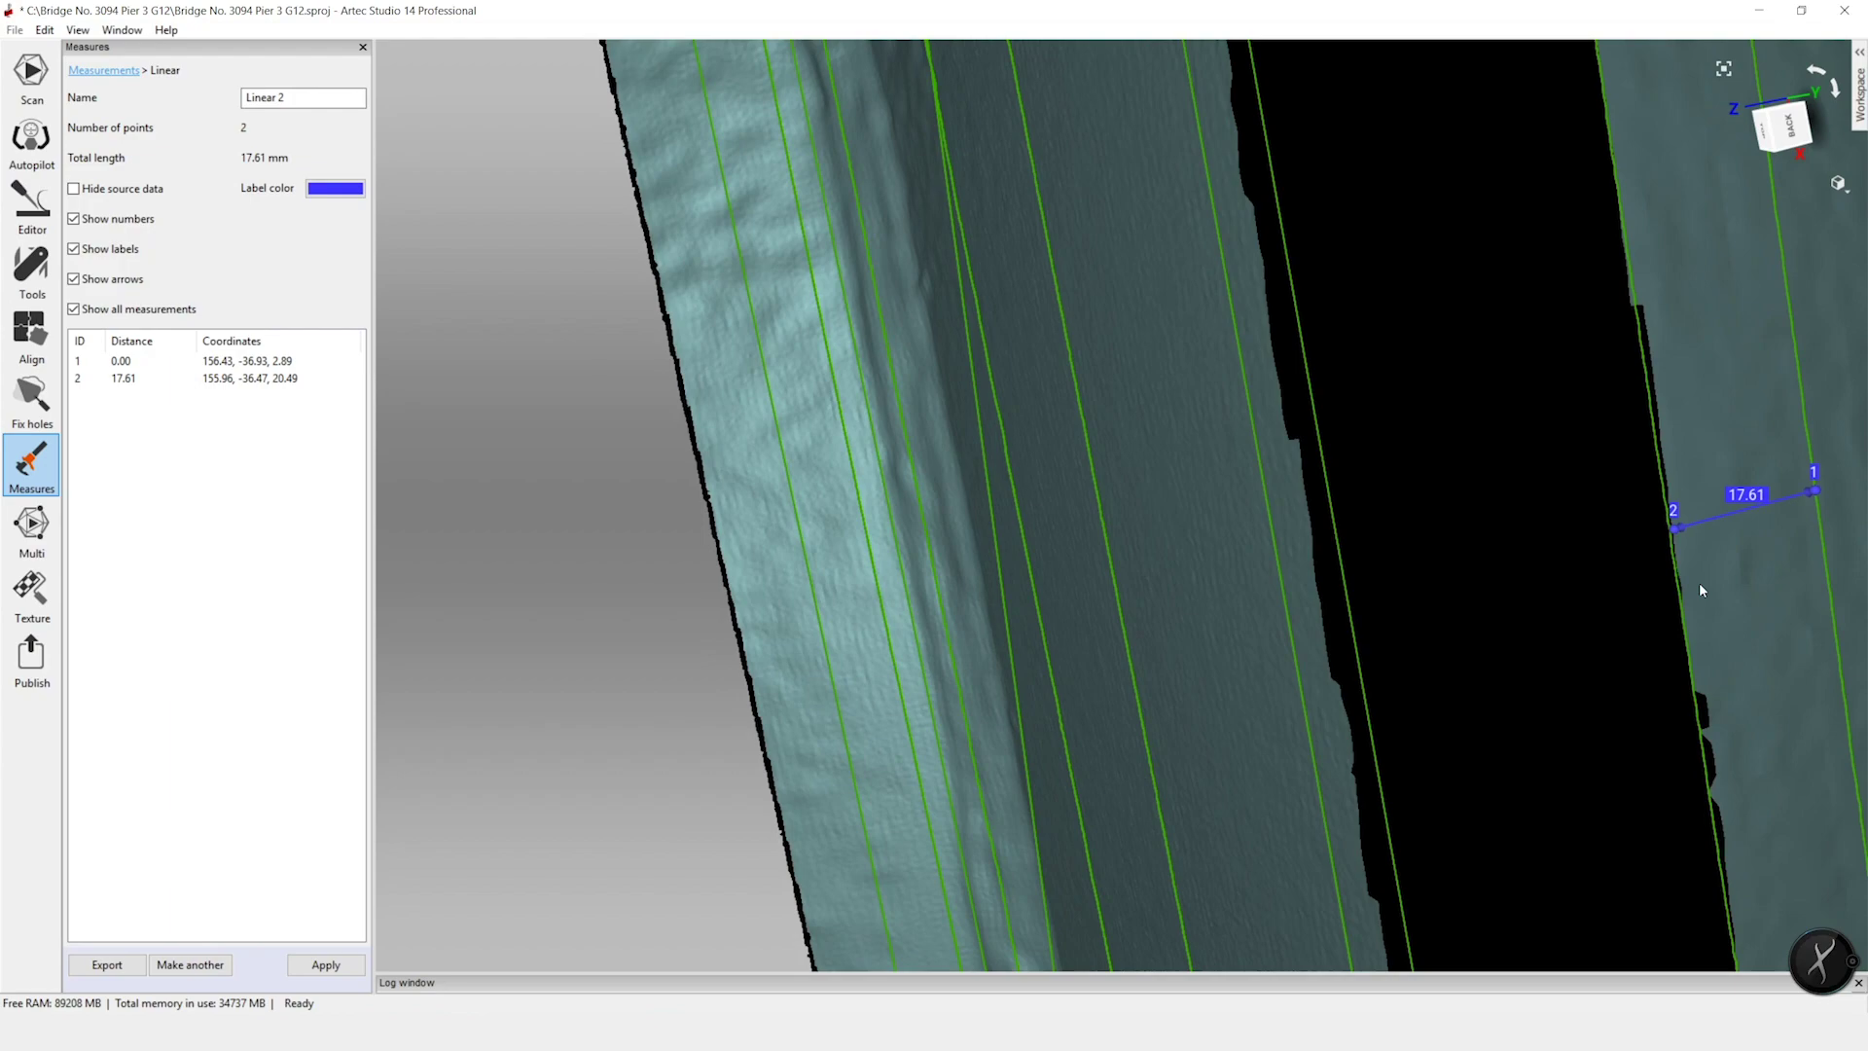
scroll(1698, 582, "down", 5)
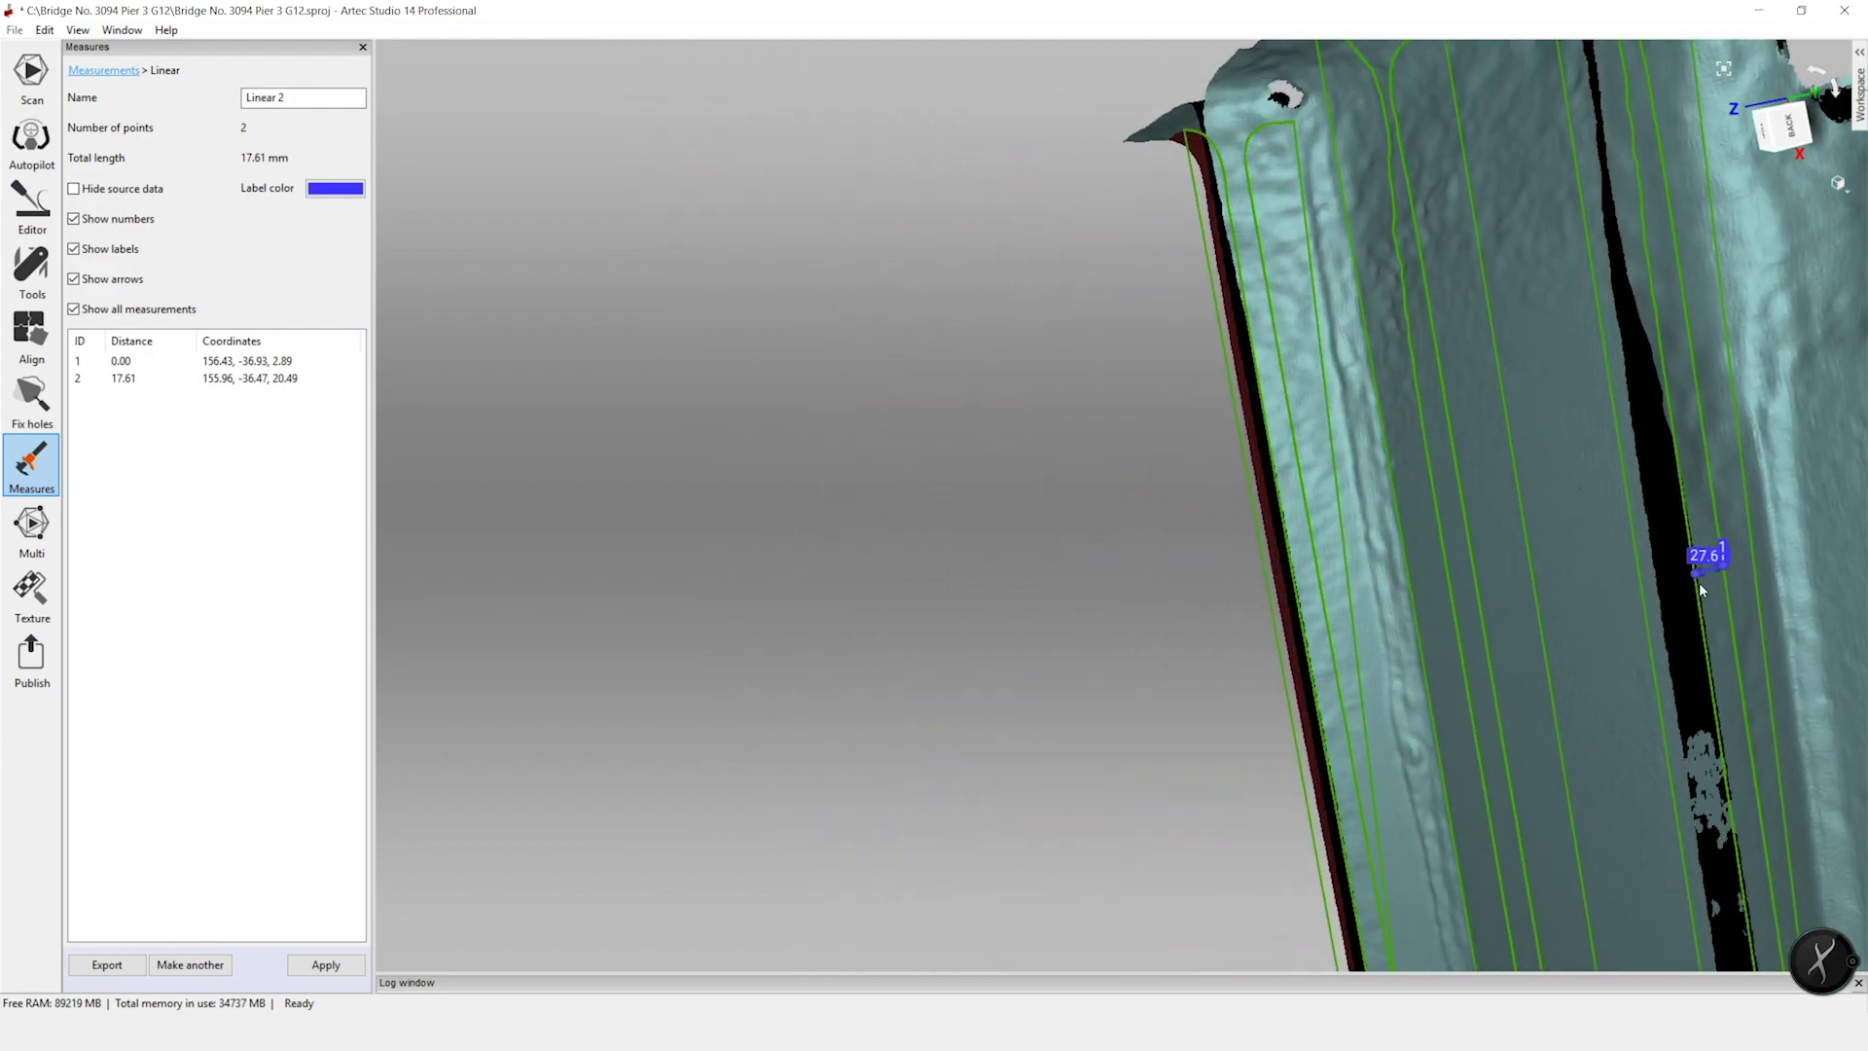
scroll(1698, 582, "down", 3)
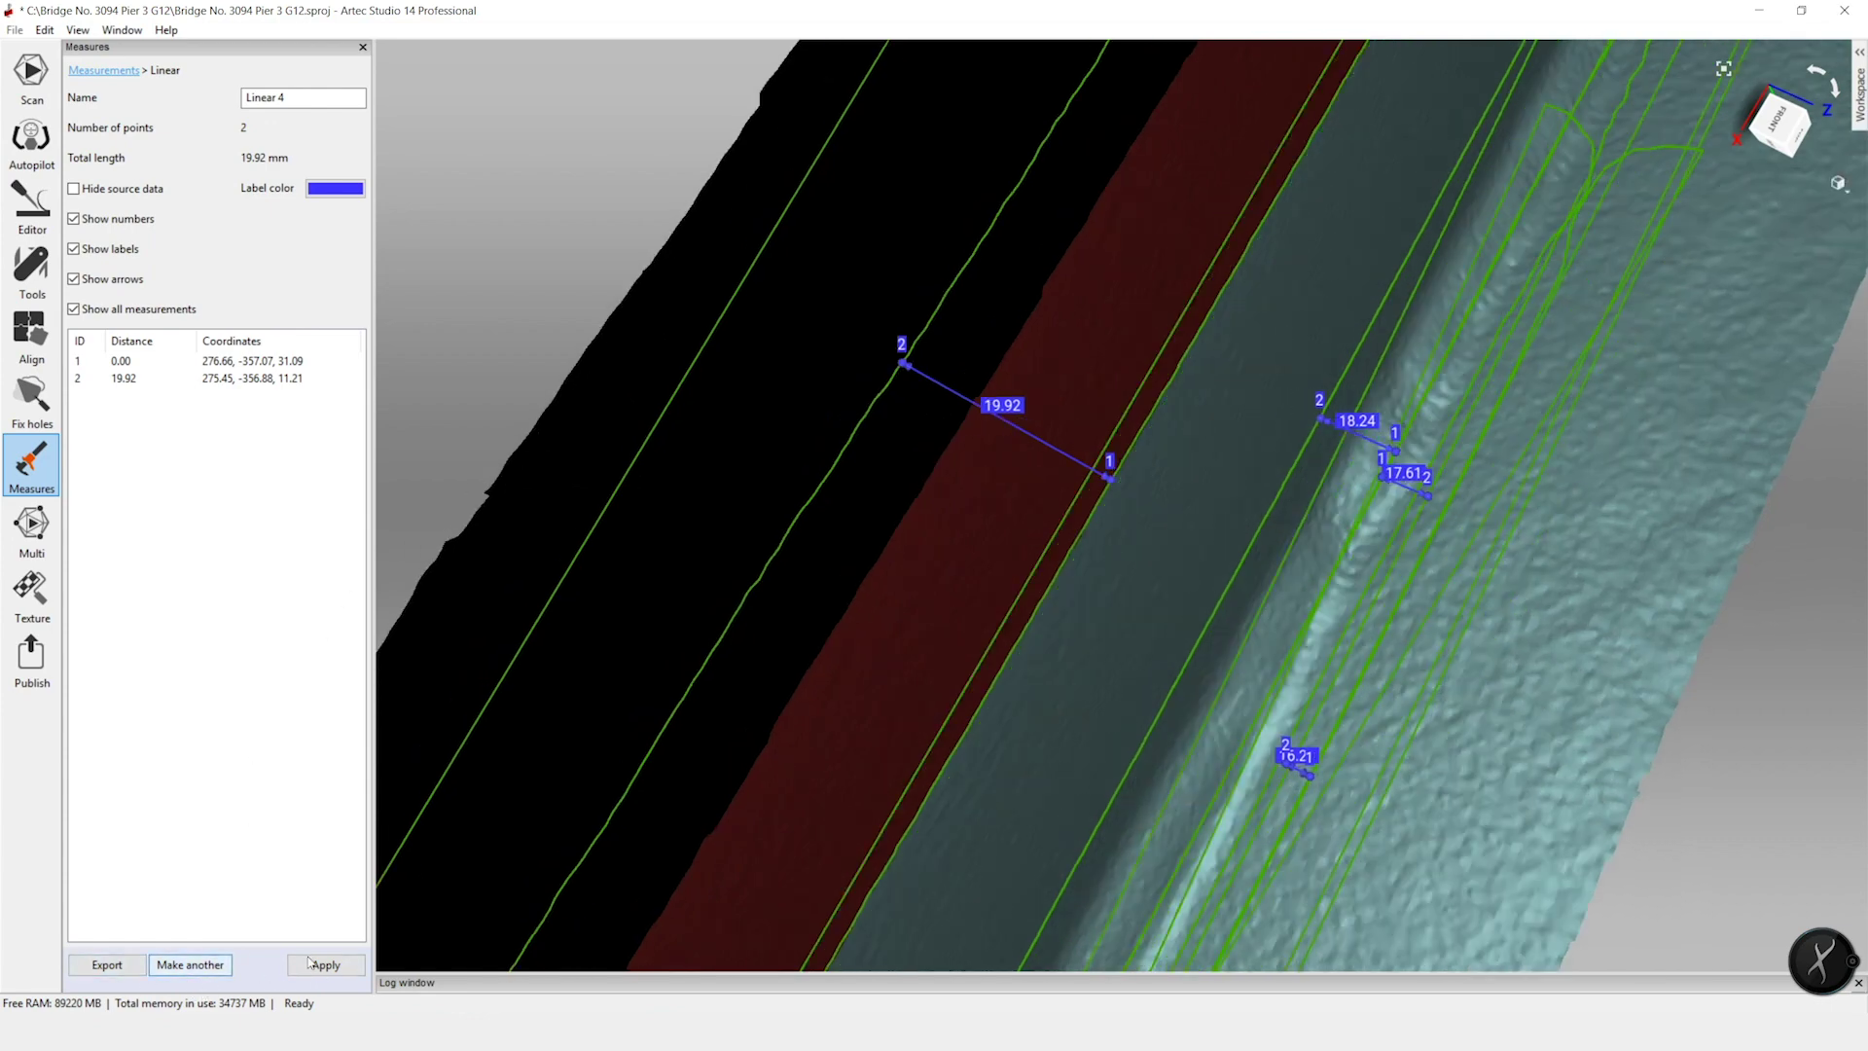
left_click(334, 969)
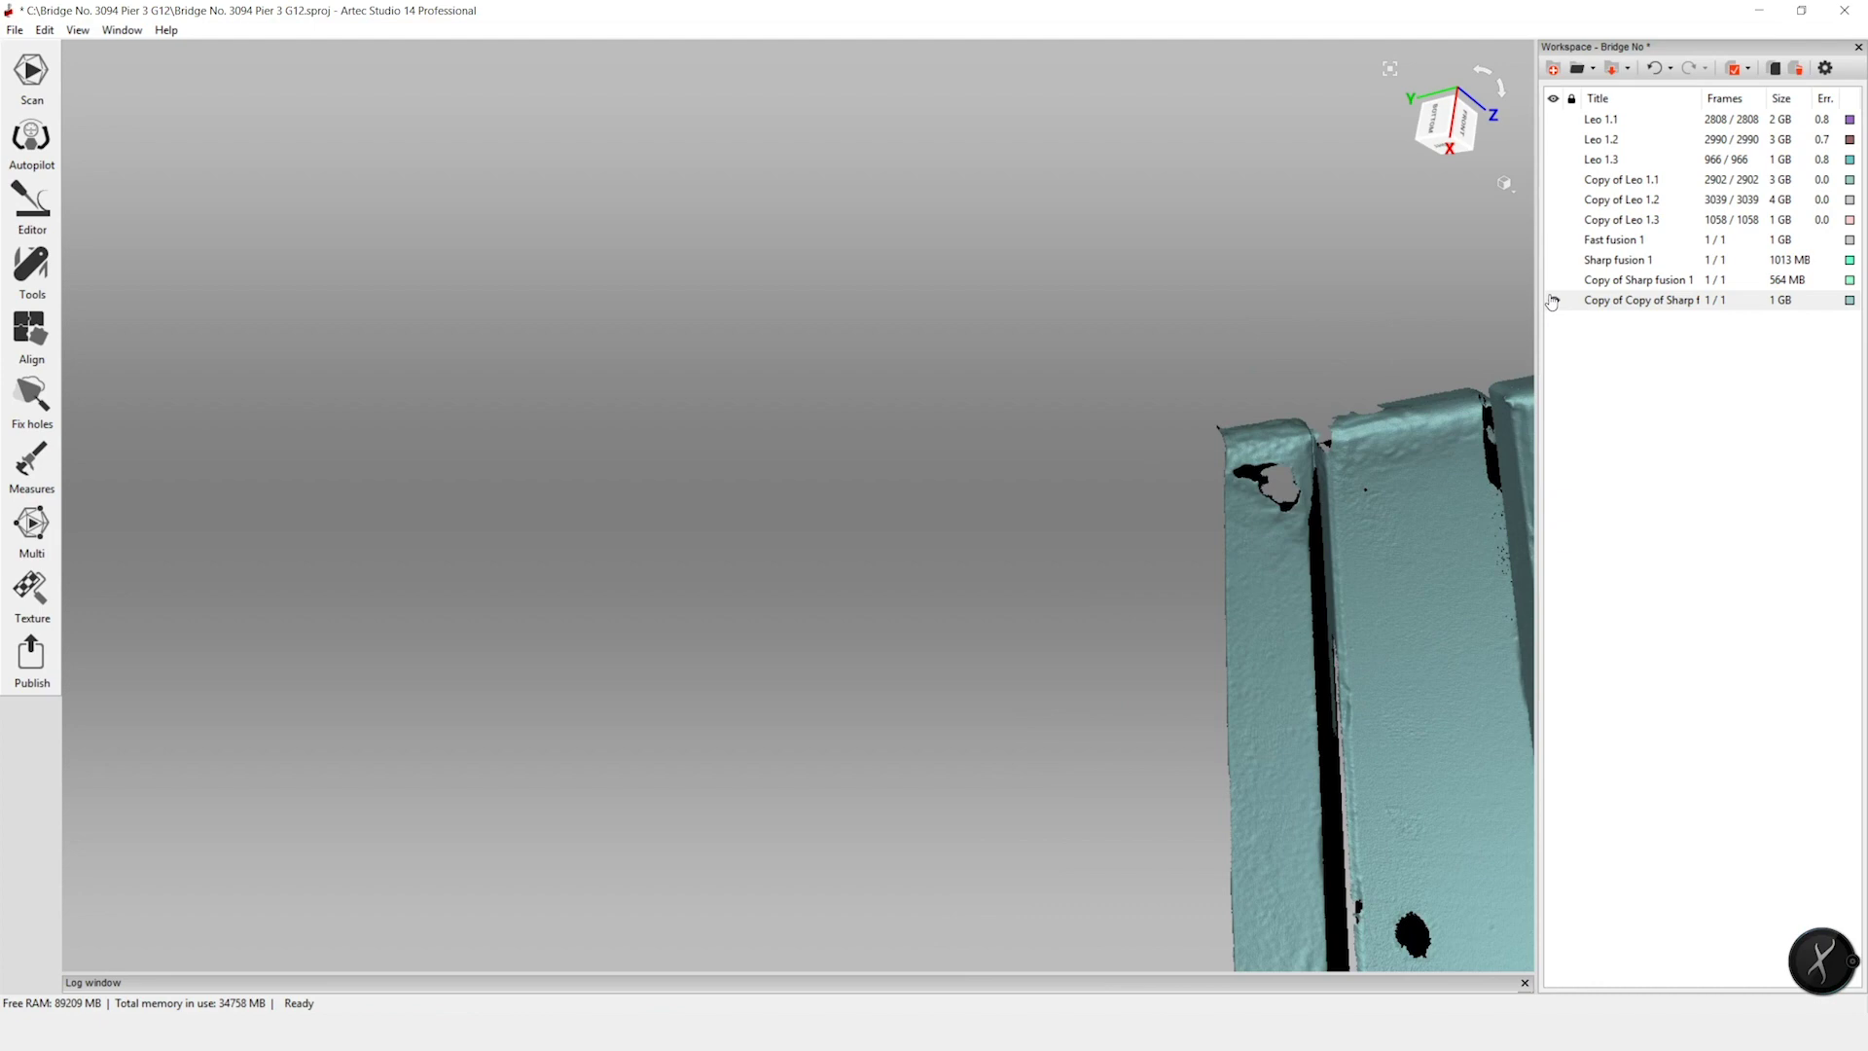
- Hide Copy of Copy of Sharp fusion 1 and show the scans Copy of Leo 1.1, 1.2 and 1.3
left_click(1552, 302)
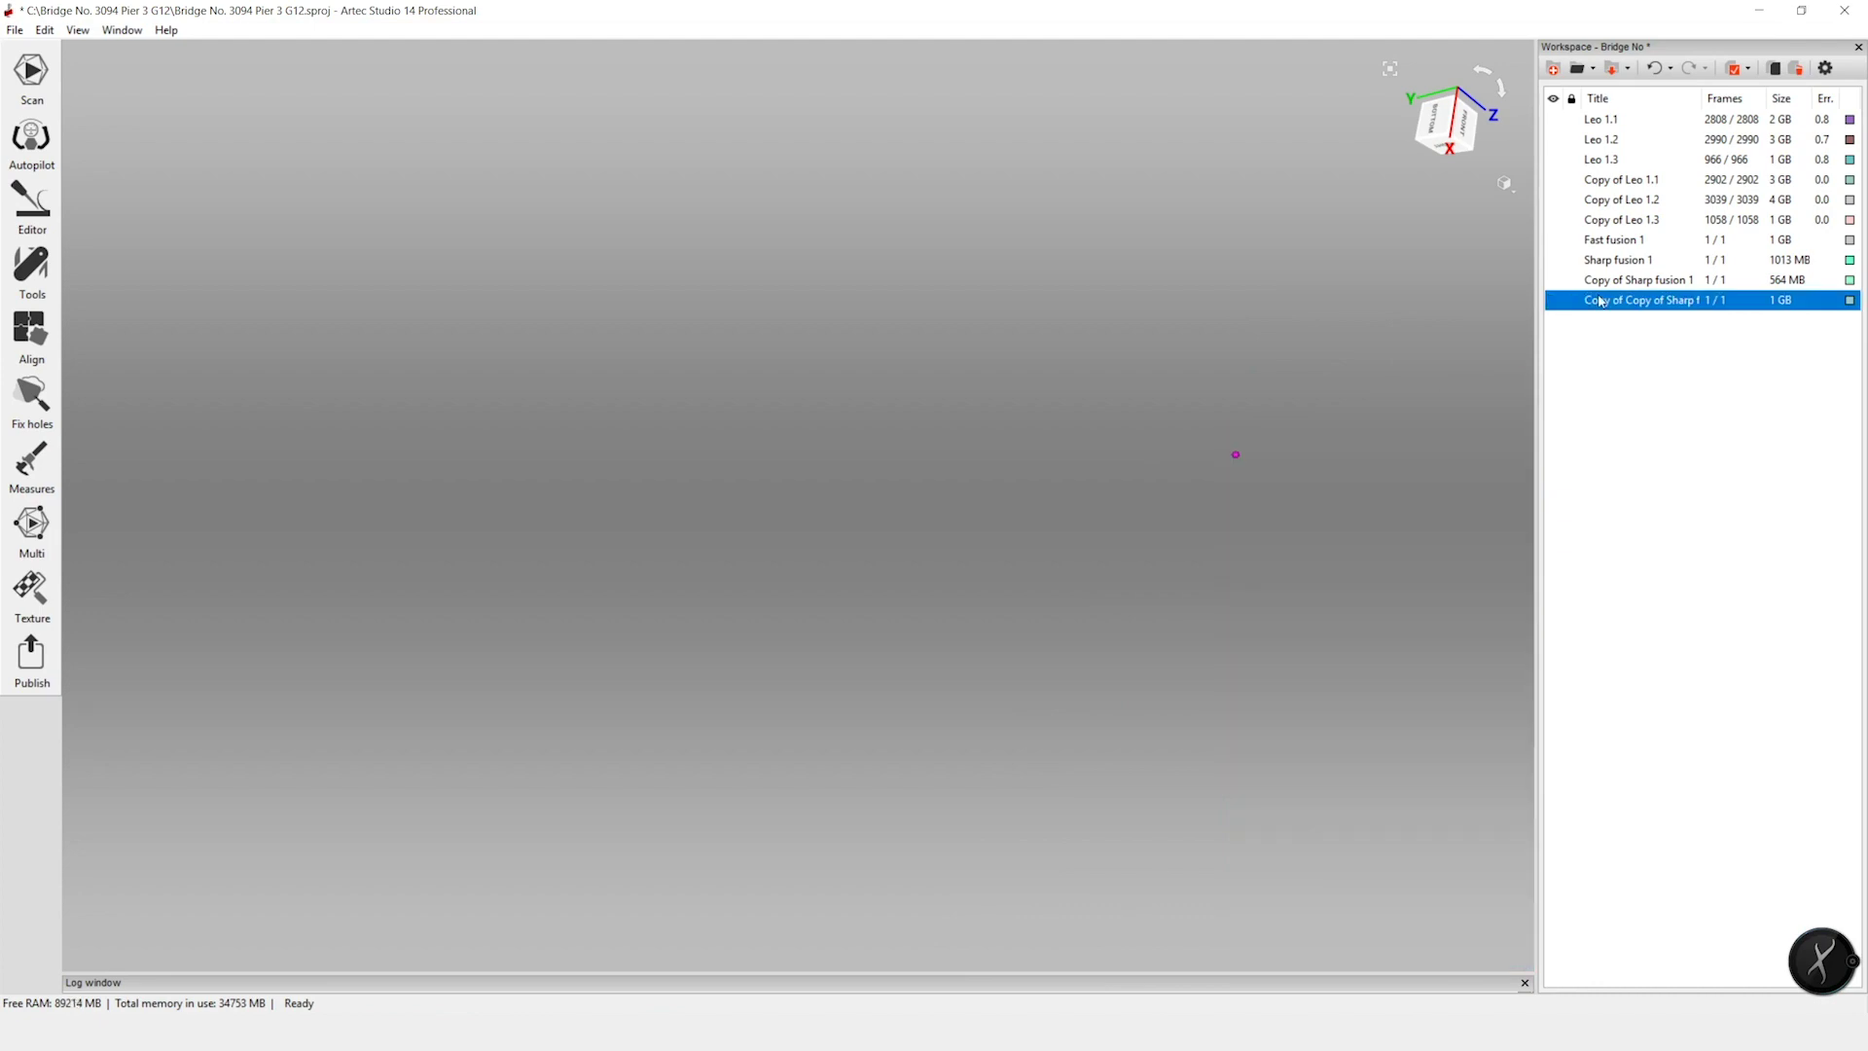
left_click_drag(1554, 119, 1553, 224)
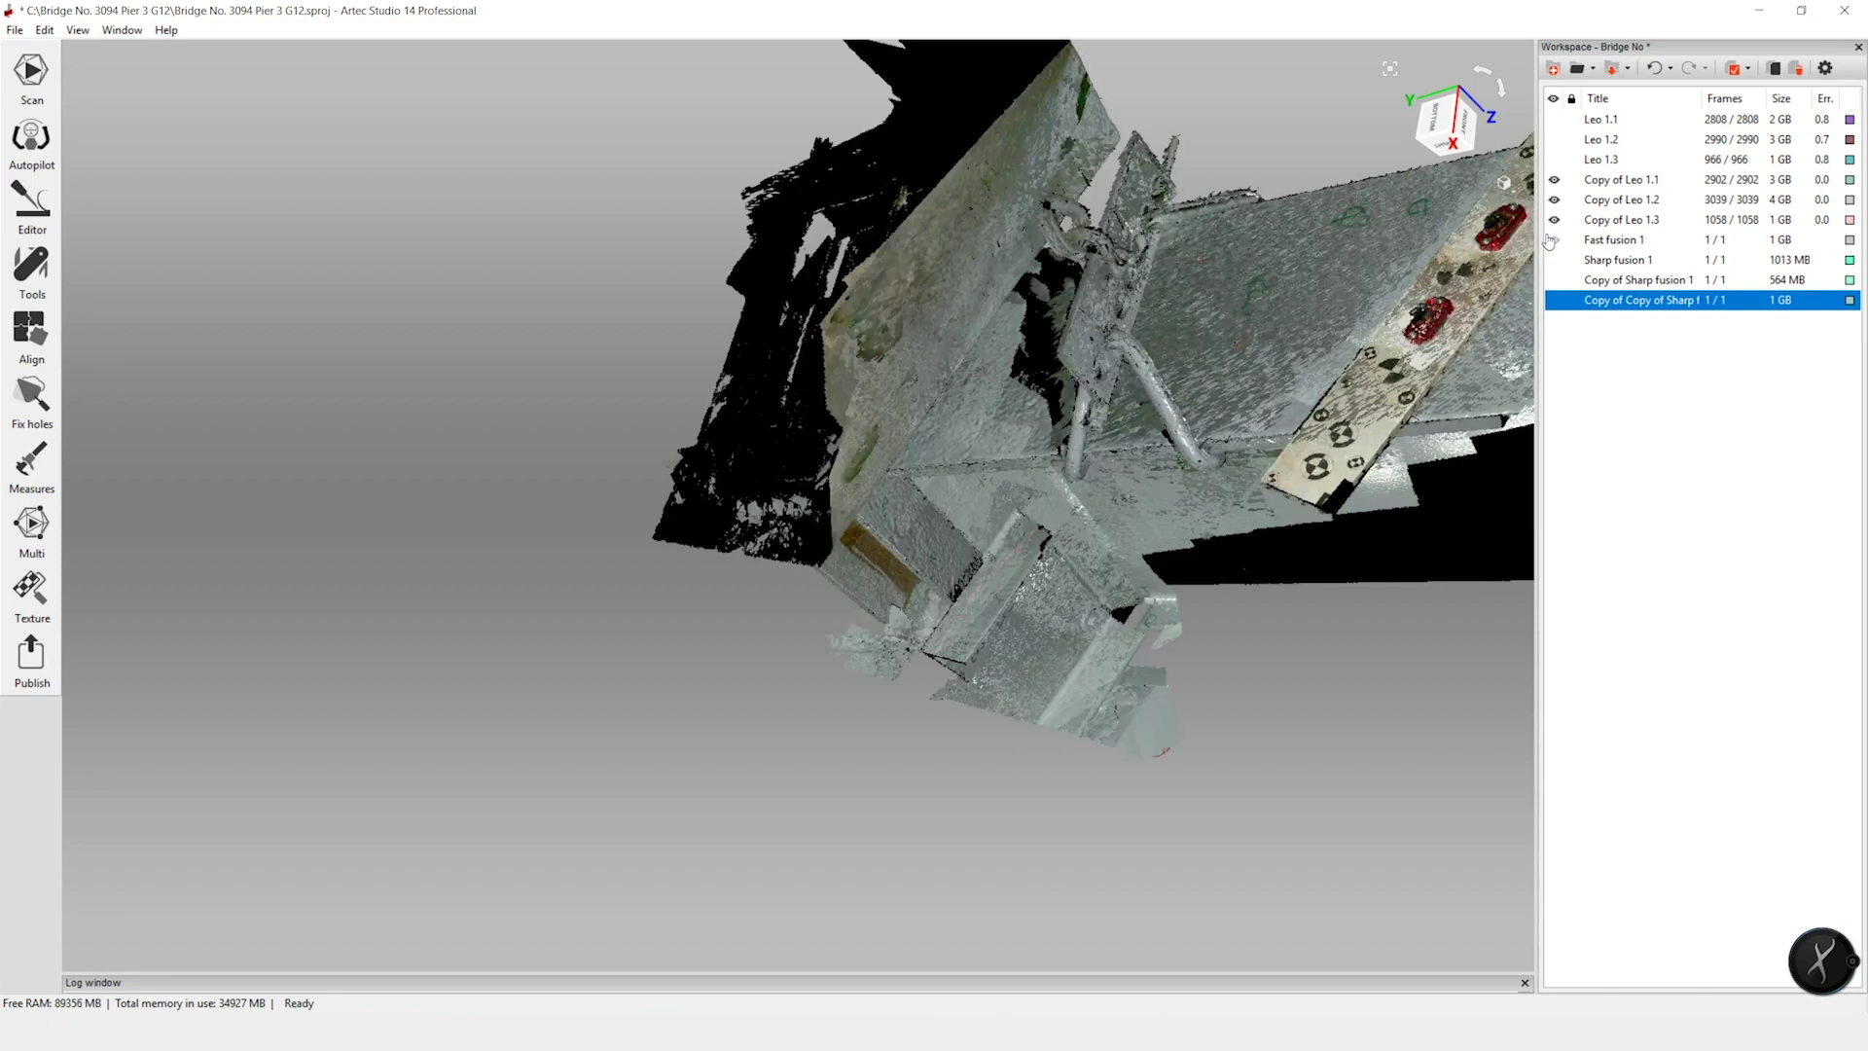
scroll(1288, 375, "up", 5)
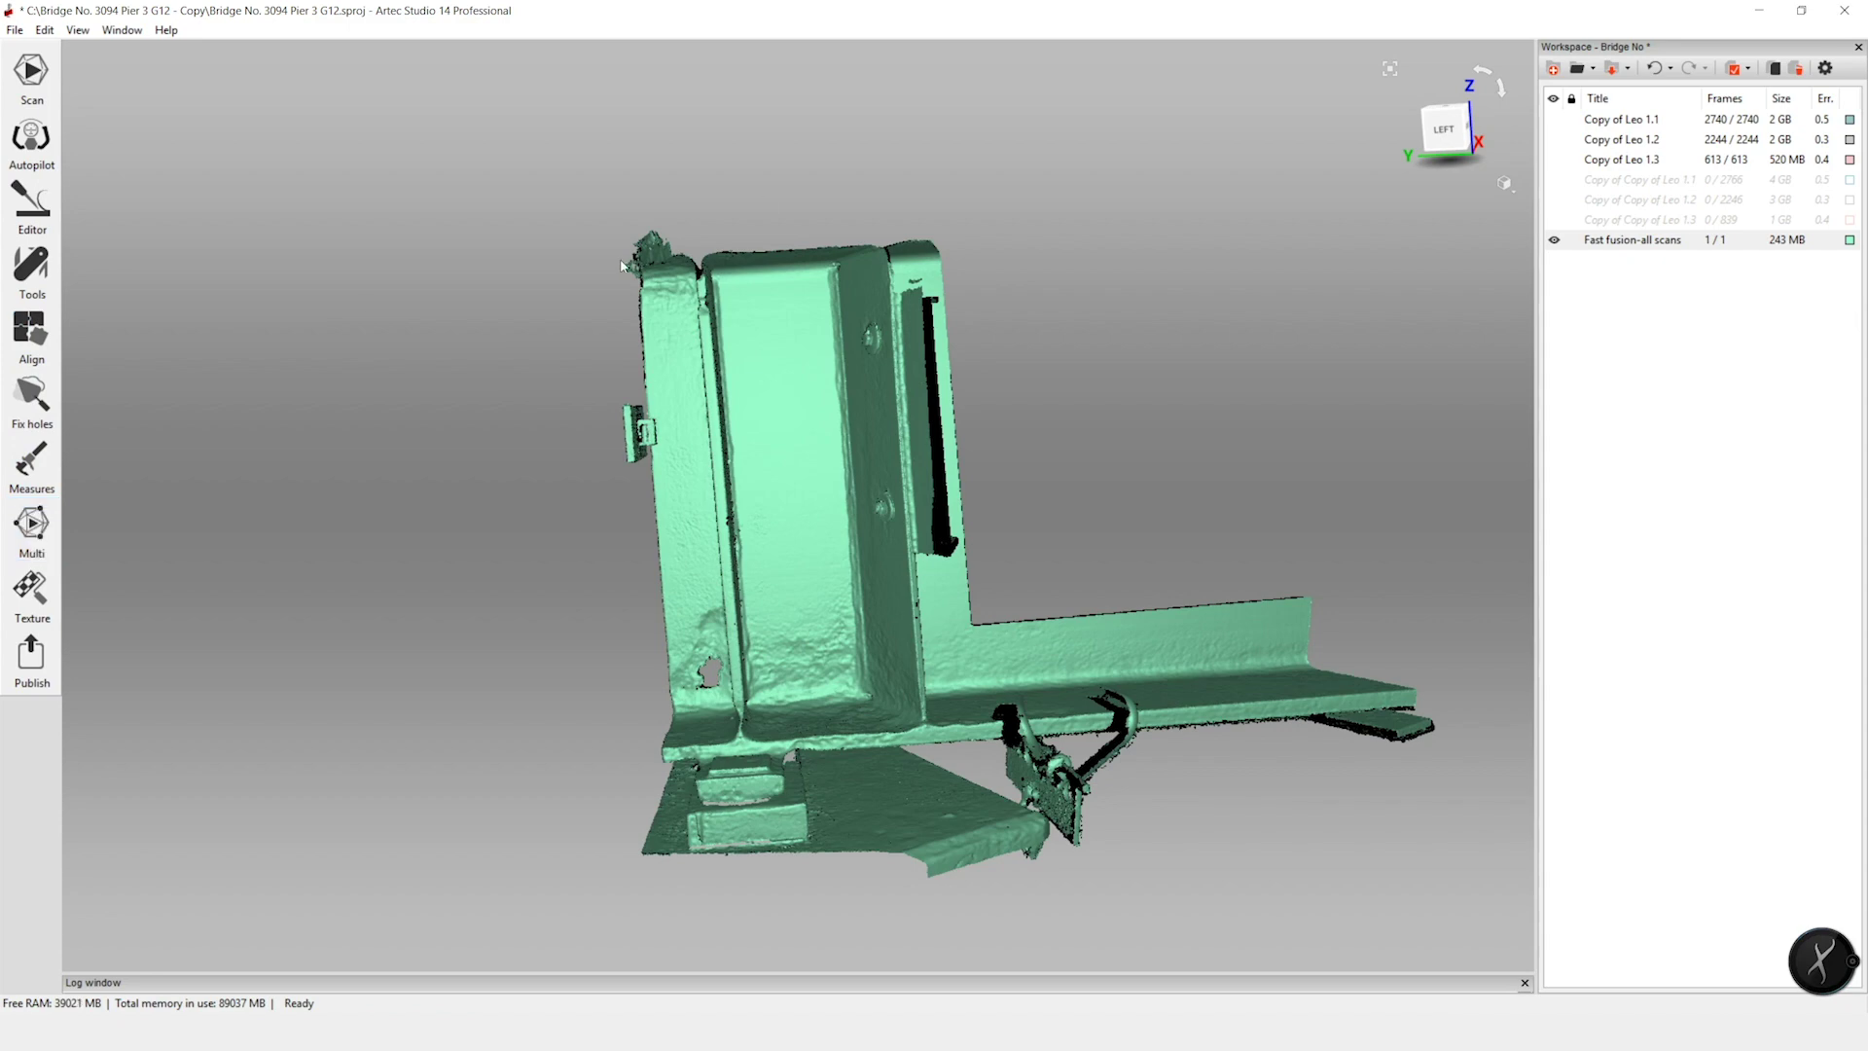
- Start texturing with Fast fusion-all scans as the model and Copy of Leo 1.1, 1.2 and 1.3 as source scans
left_click(37, 595)
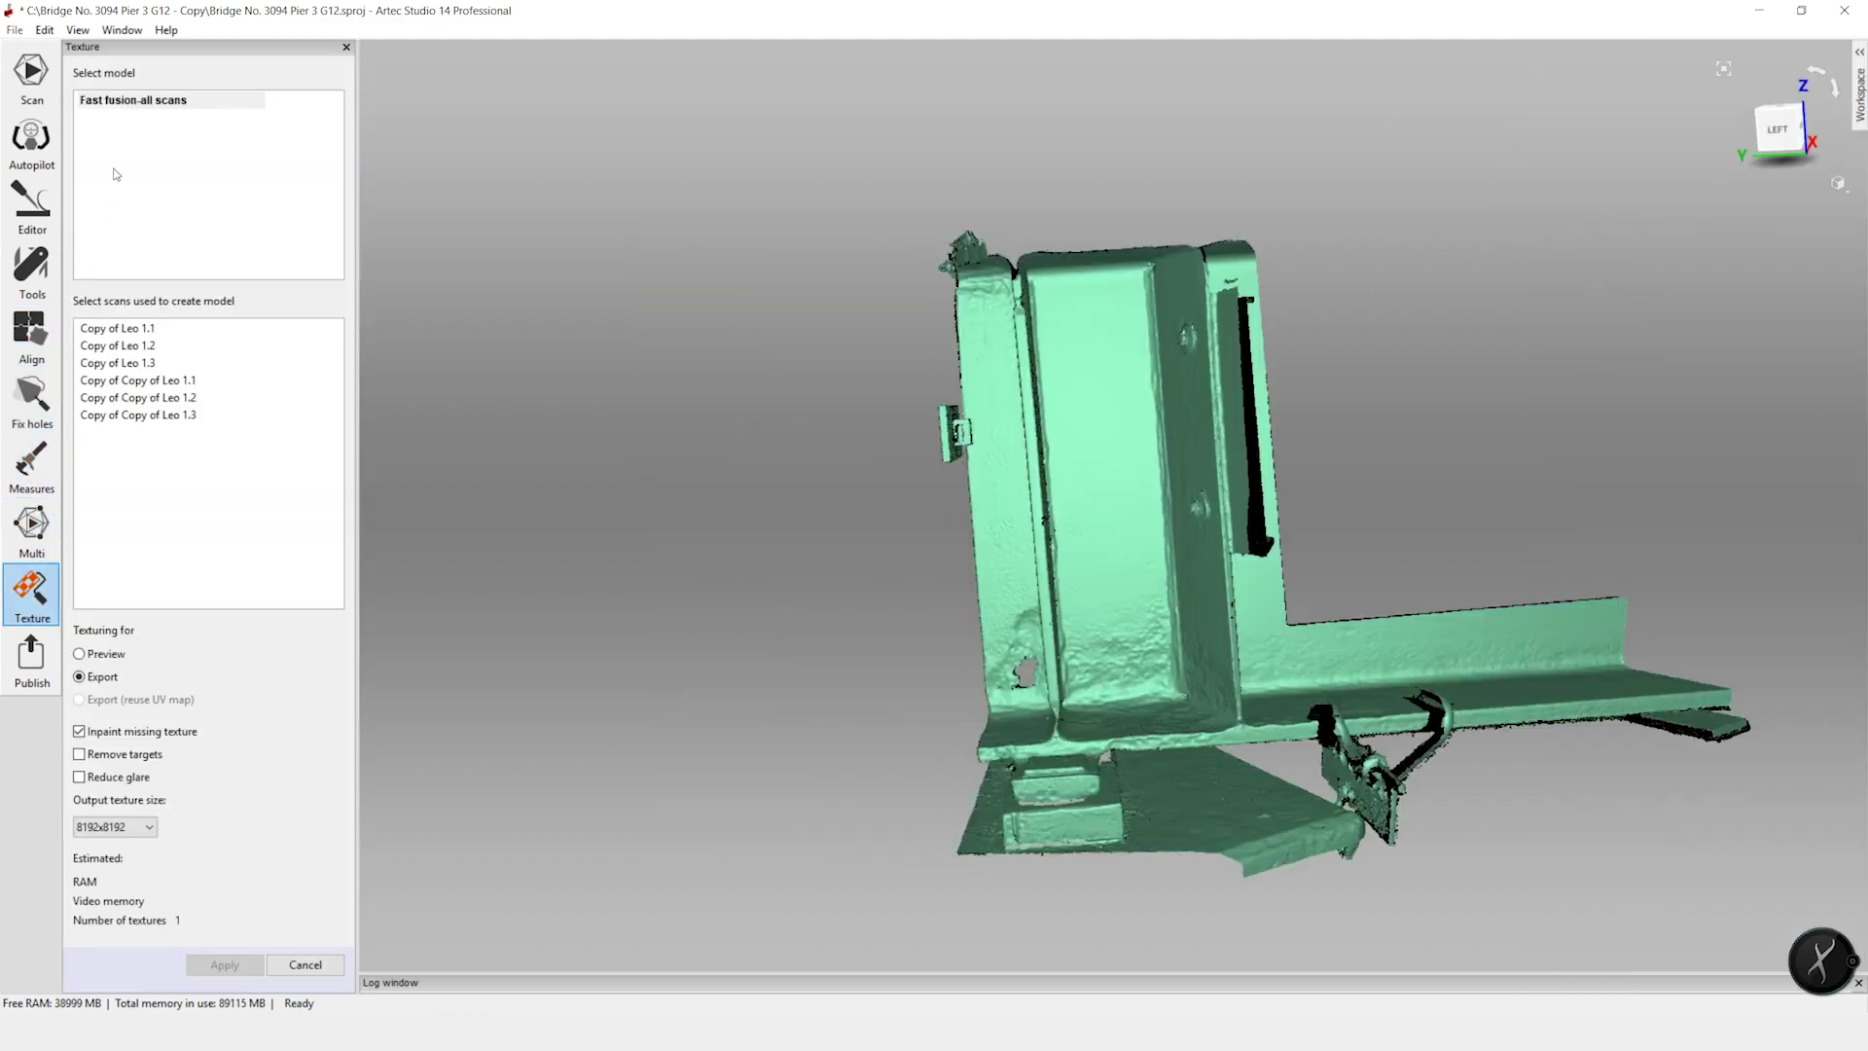
left_click(125, 103)
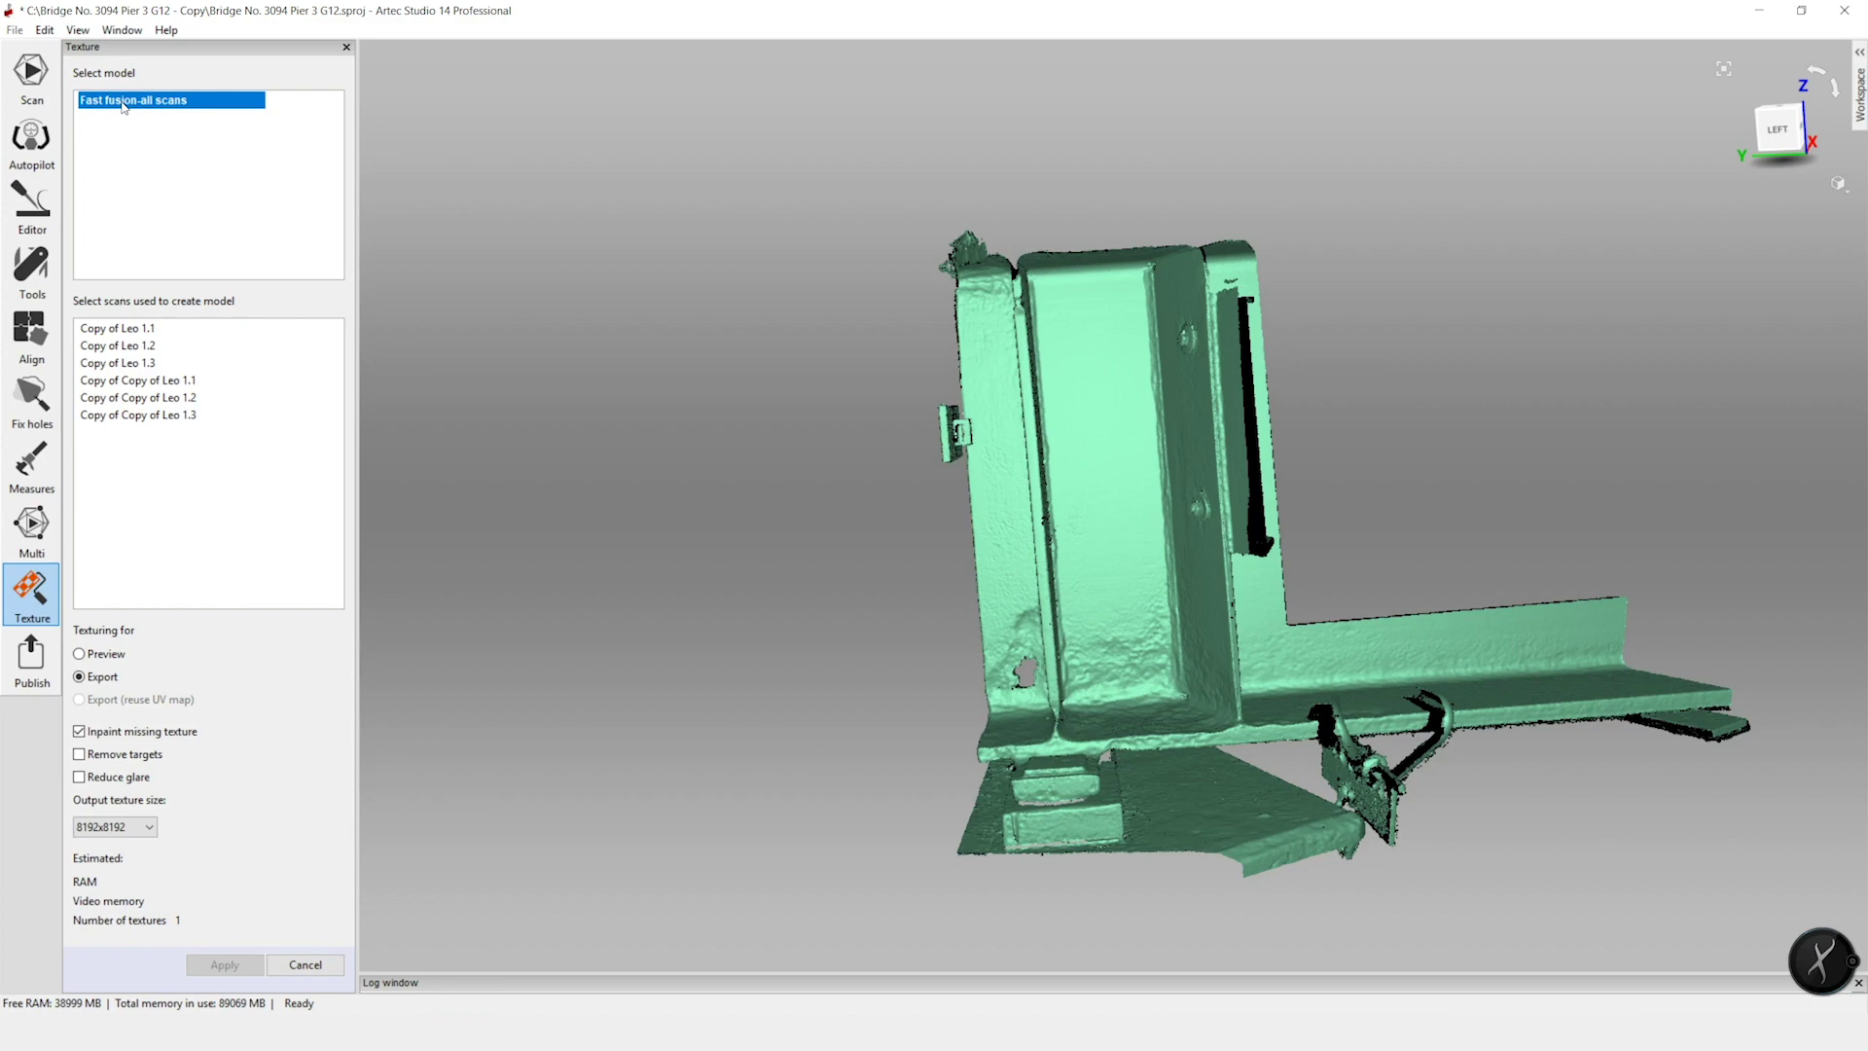
left_click(142, 354, "shift")
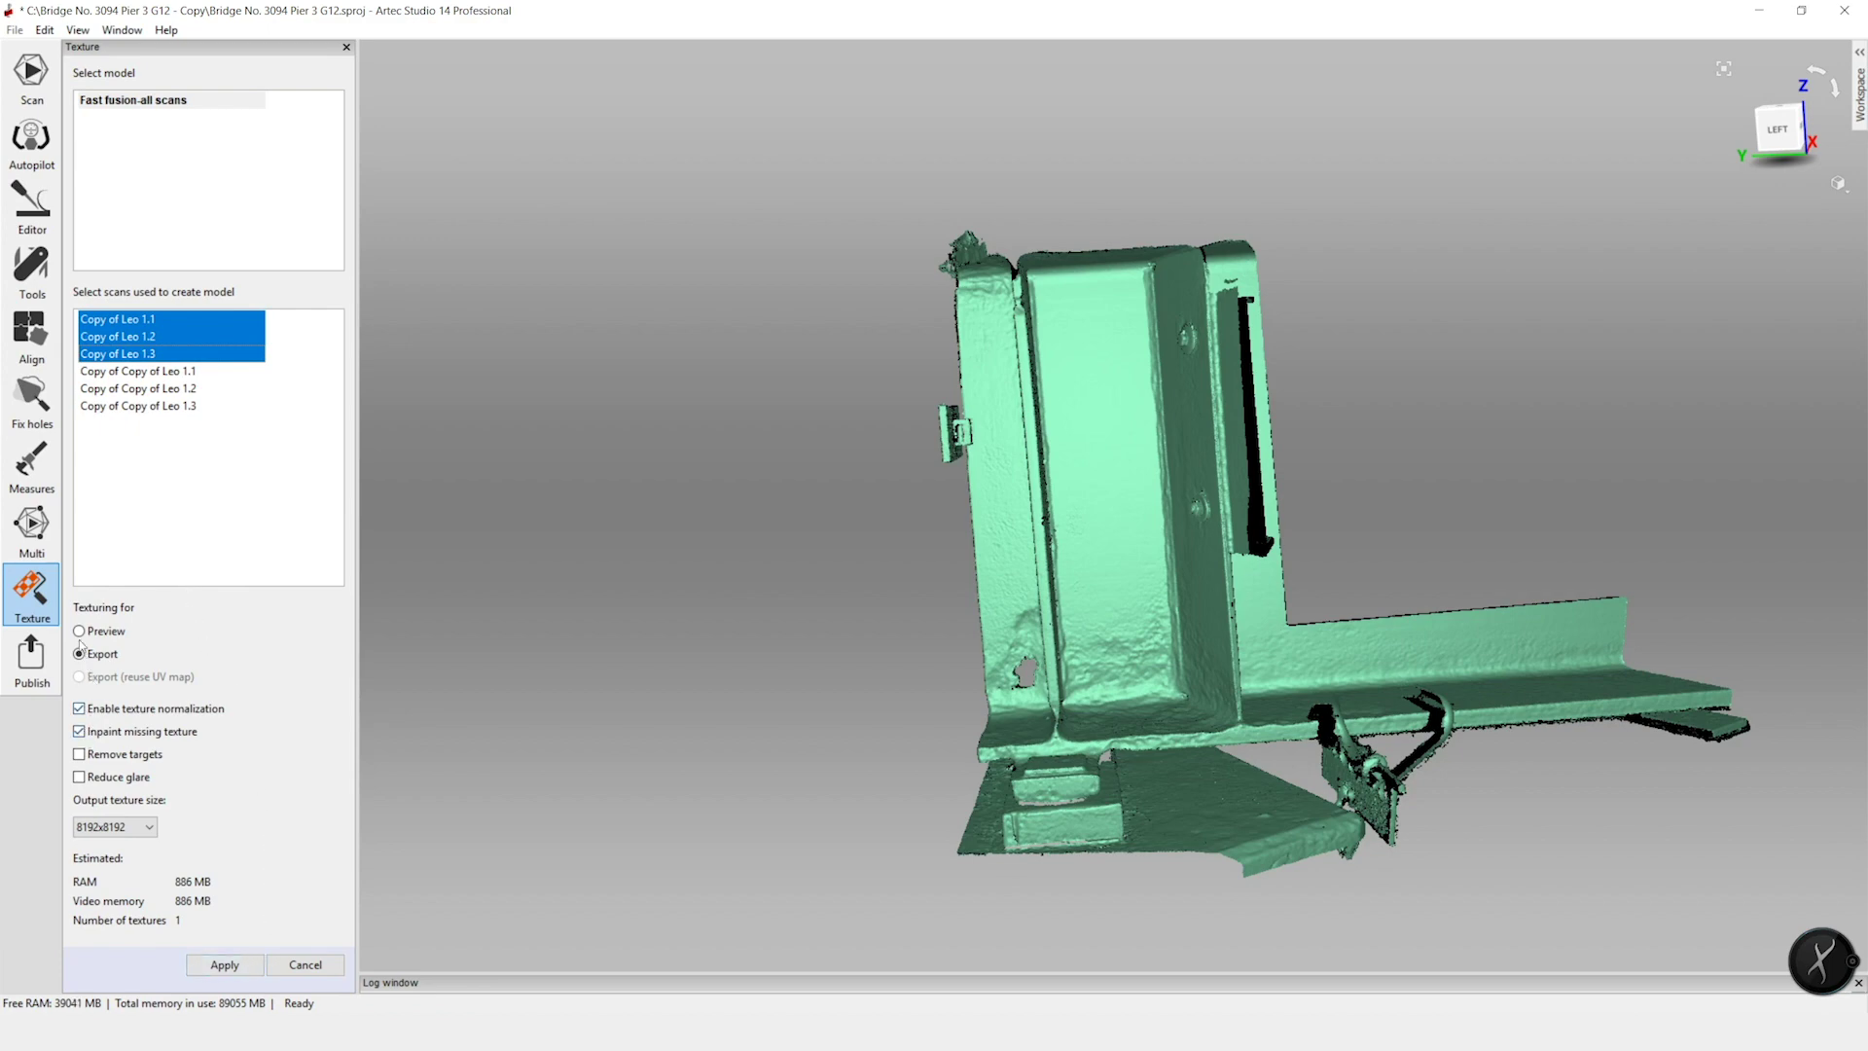
- Set the output texture size to 8192x8192 and run the texture mapping for export despite the model's complexity
left_click(147, 829)
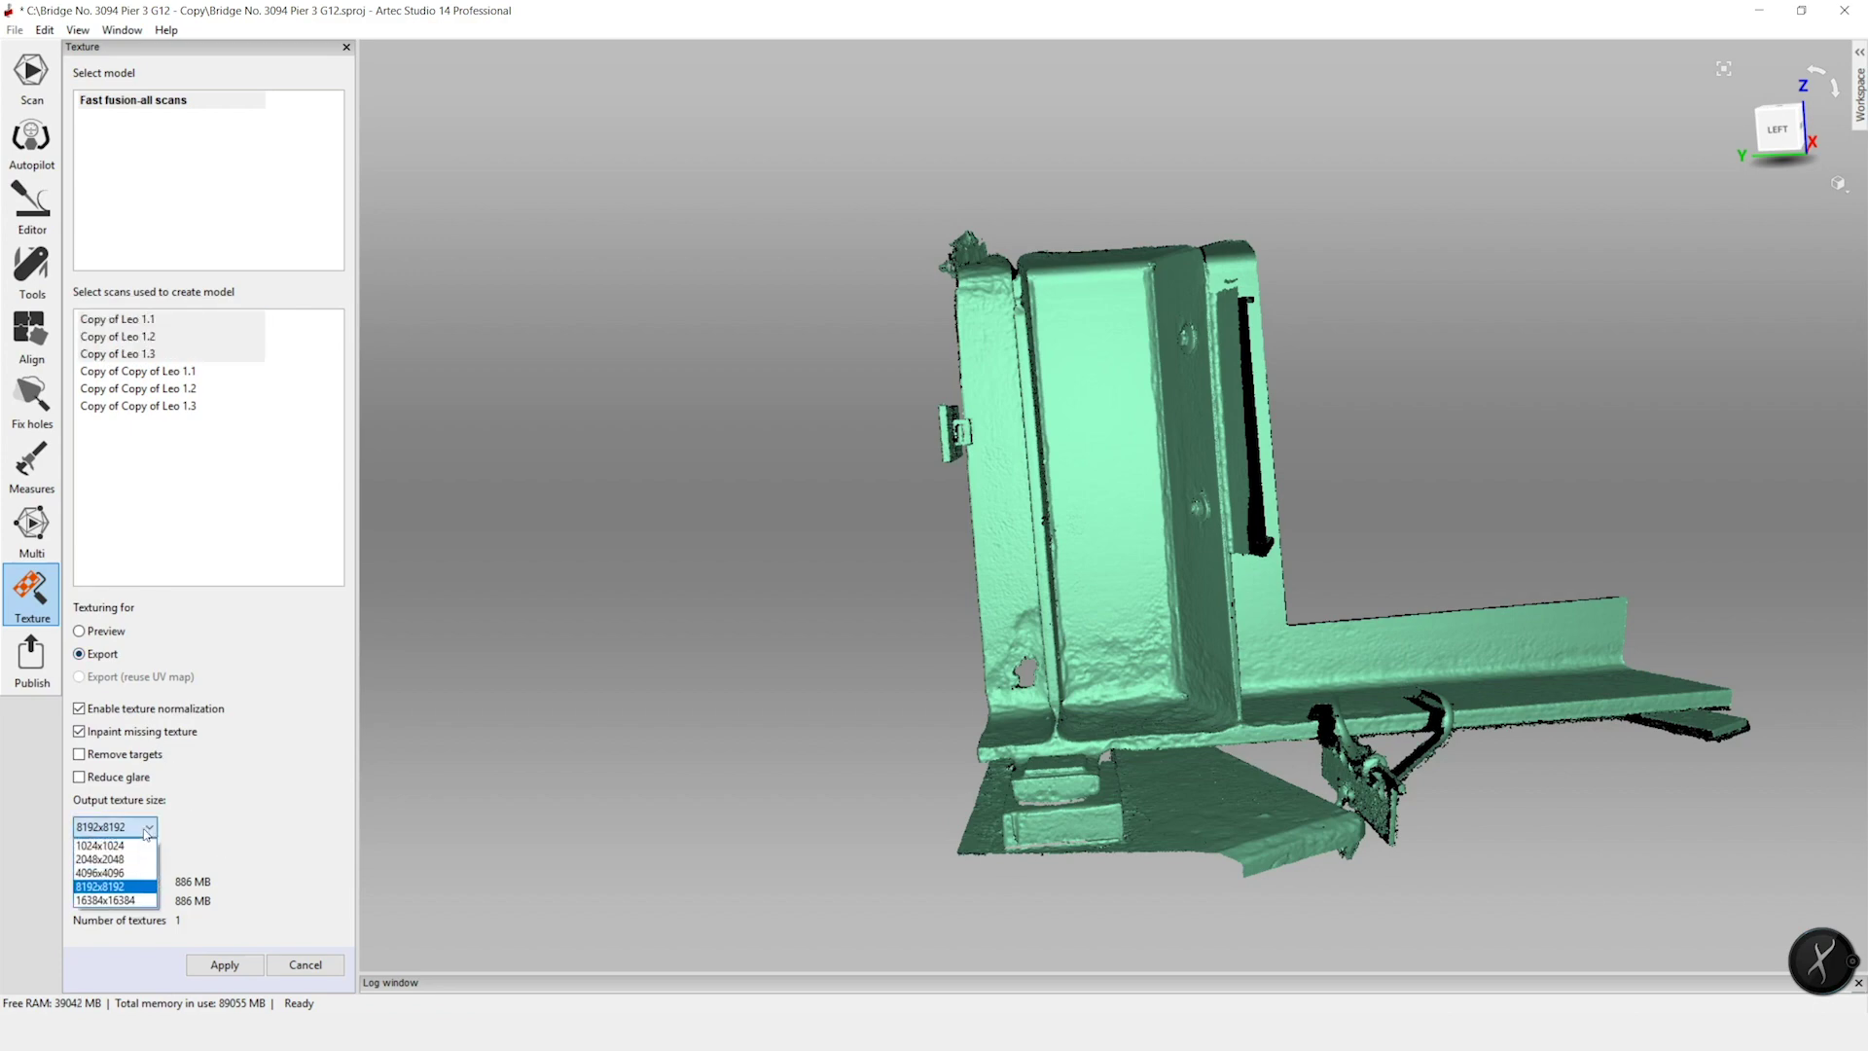
left_click(131, 887)
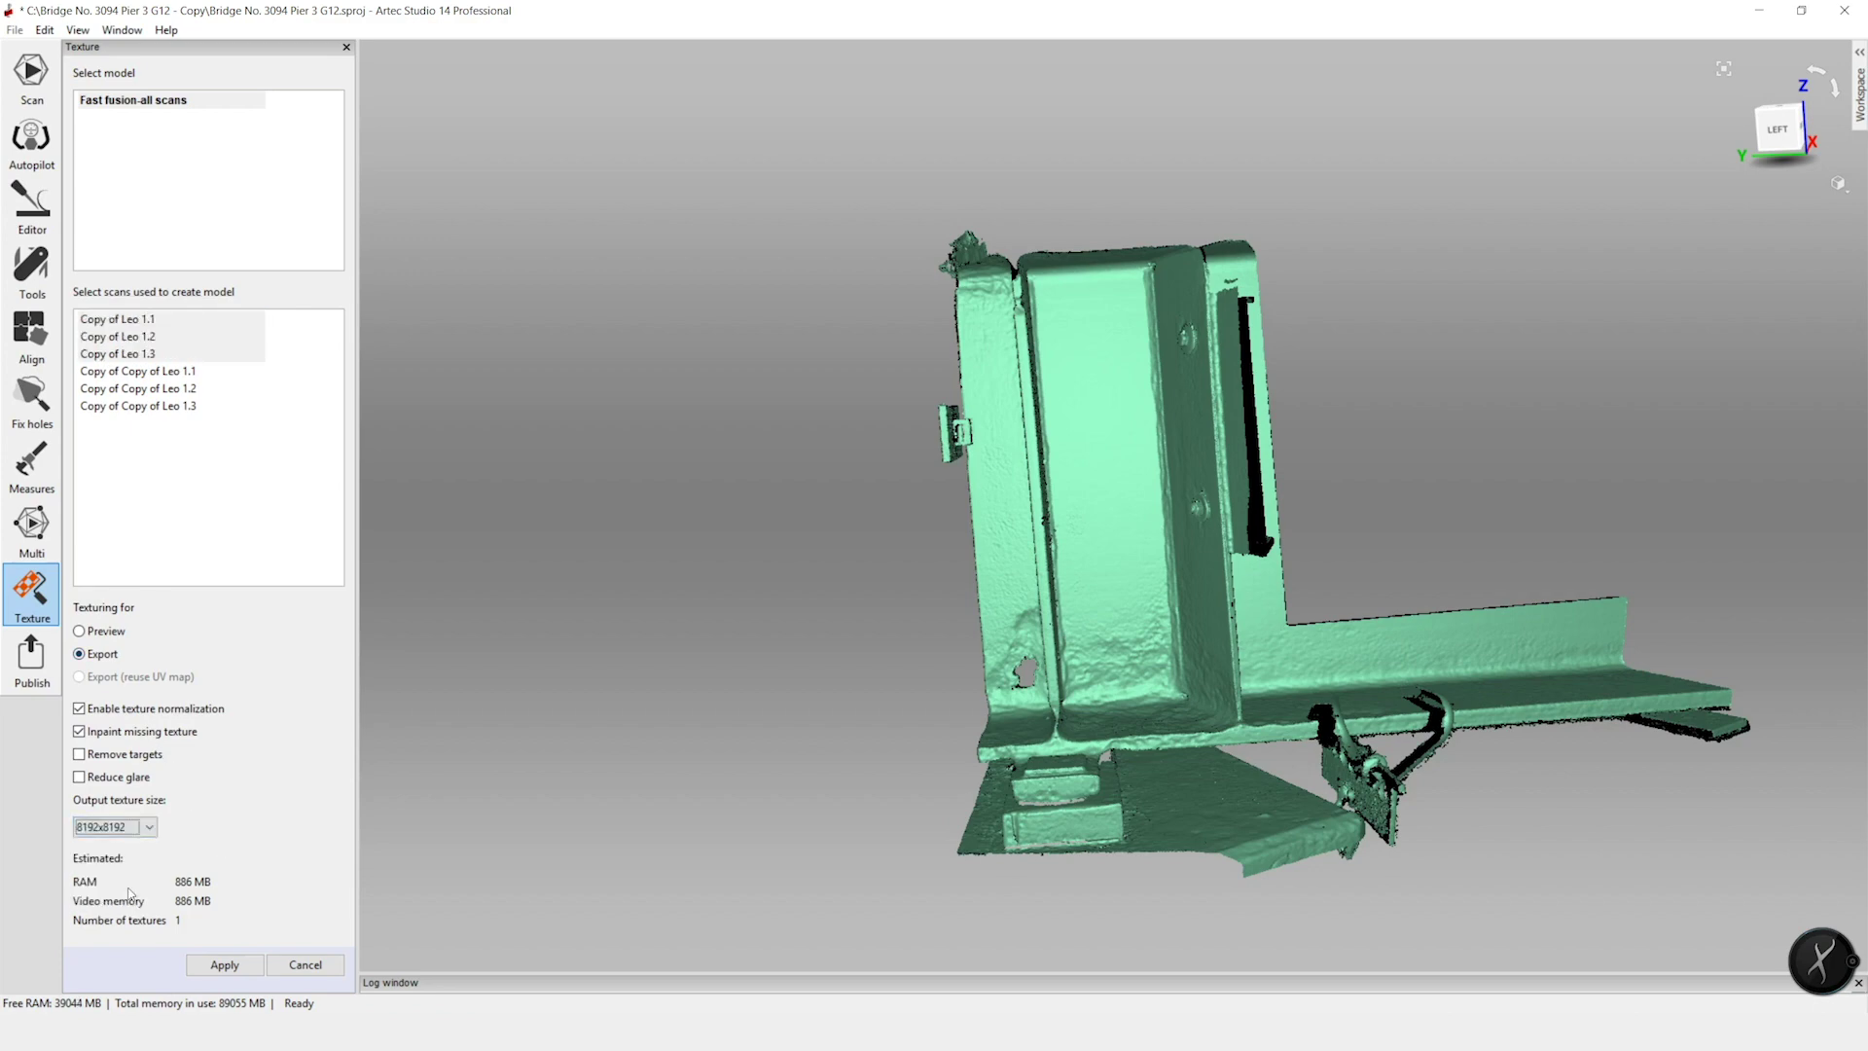
left_click(234, 967)
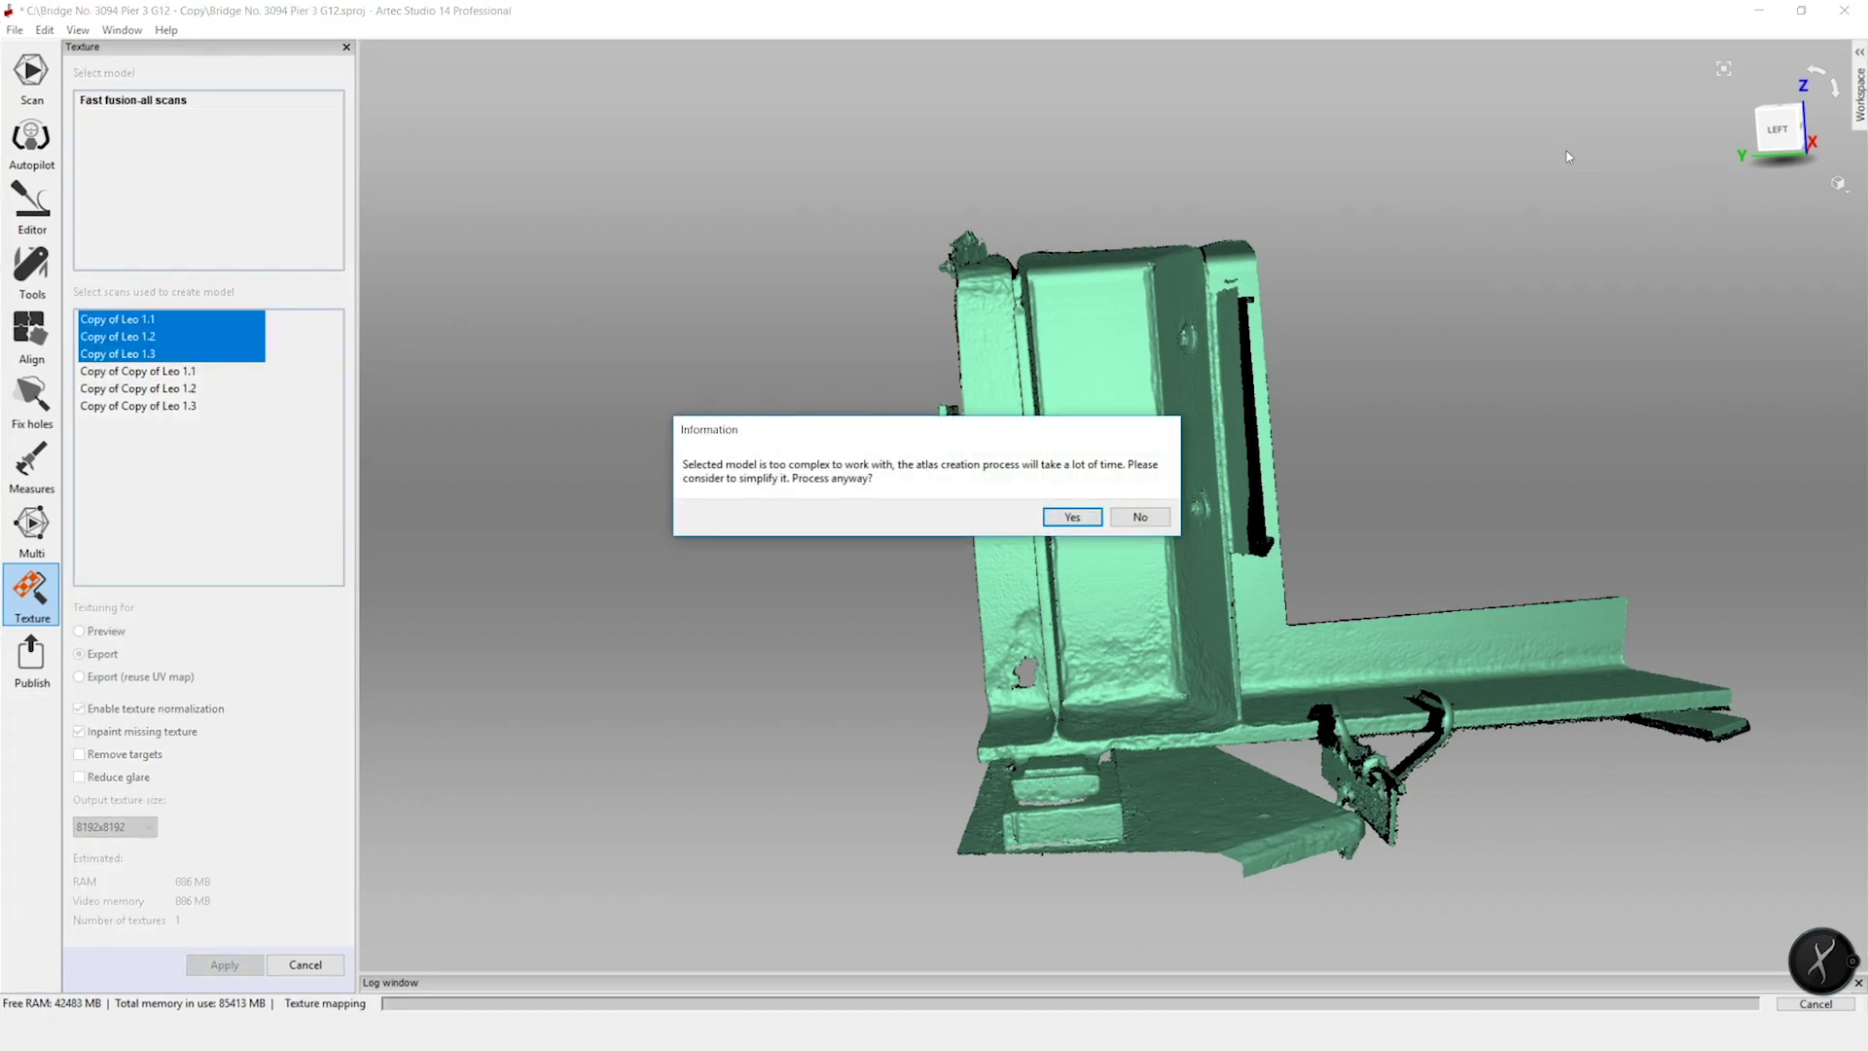
left_click(1070, 516)
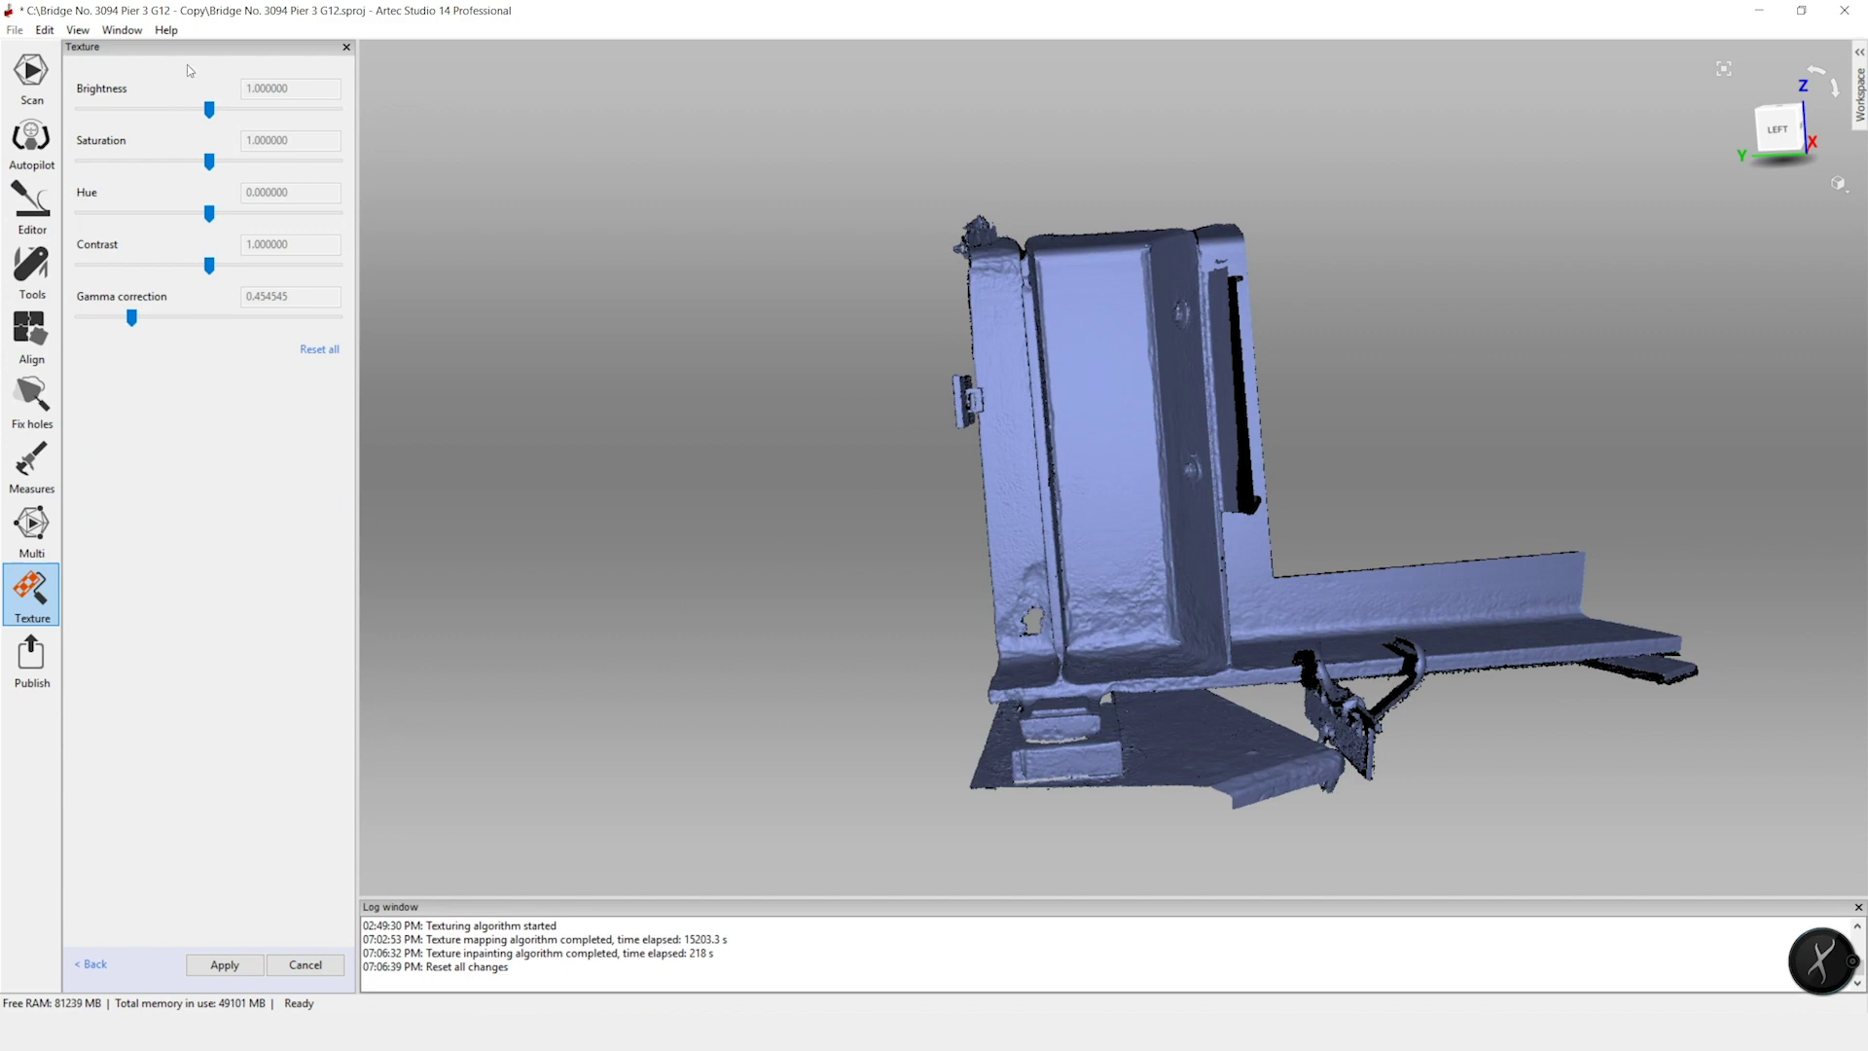
- Lower the texture brightness to about 0.91 and switch the model's colour display from scan colour to texture
left_click(213, 115)
mouse_move(214, 117)
left_mouse_down()
mouse_move(238, 118)
mouse_move(201, 112)
left_mouse_up()
left_click(82, 32)
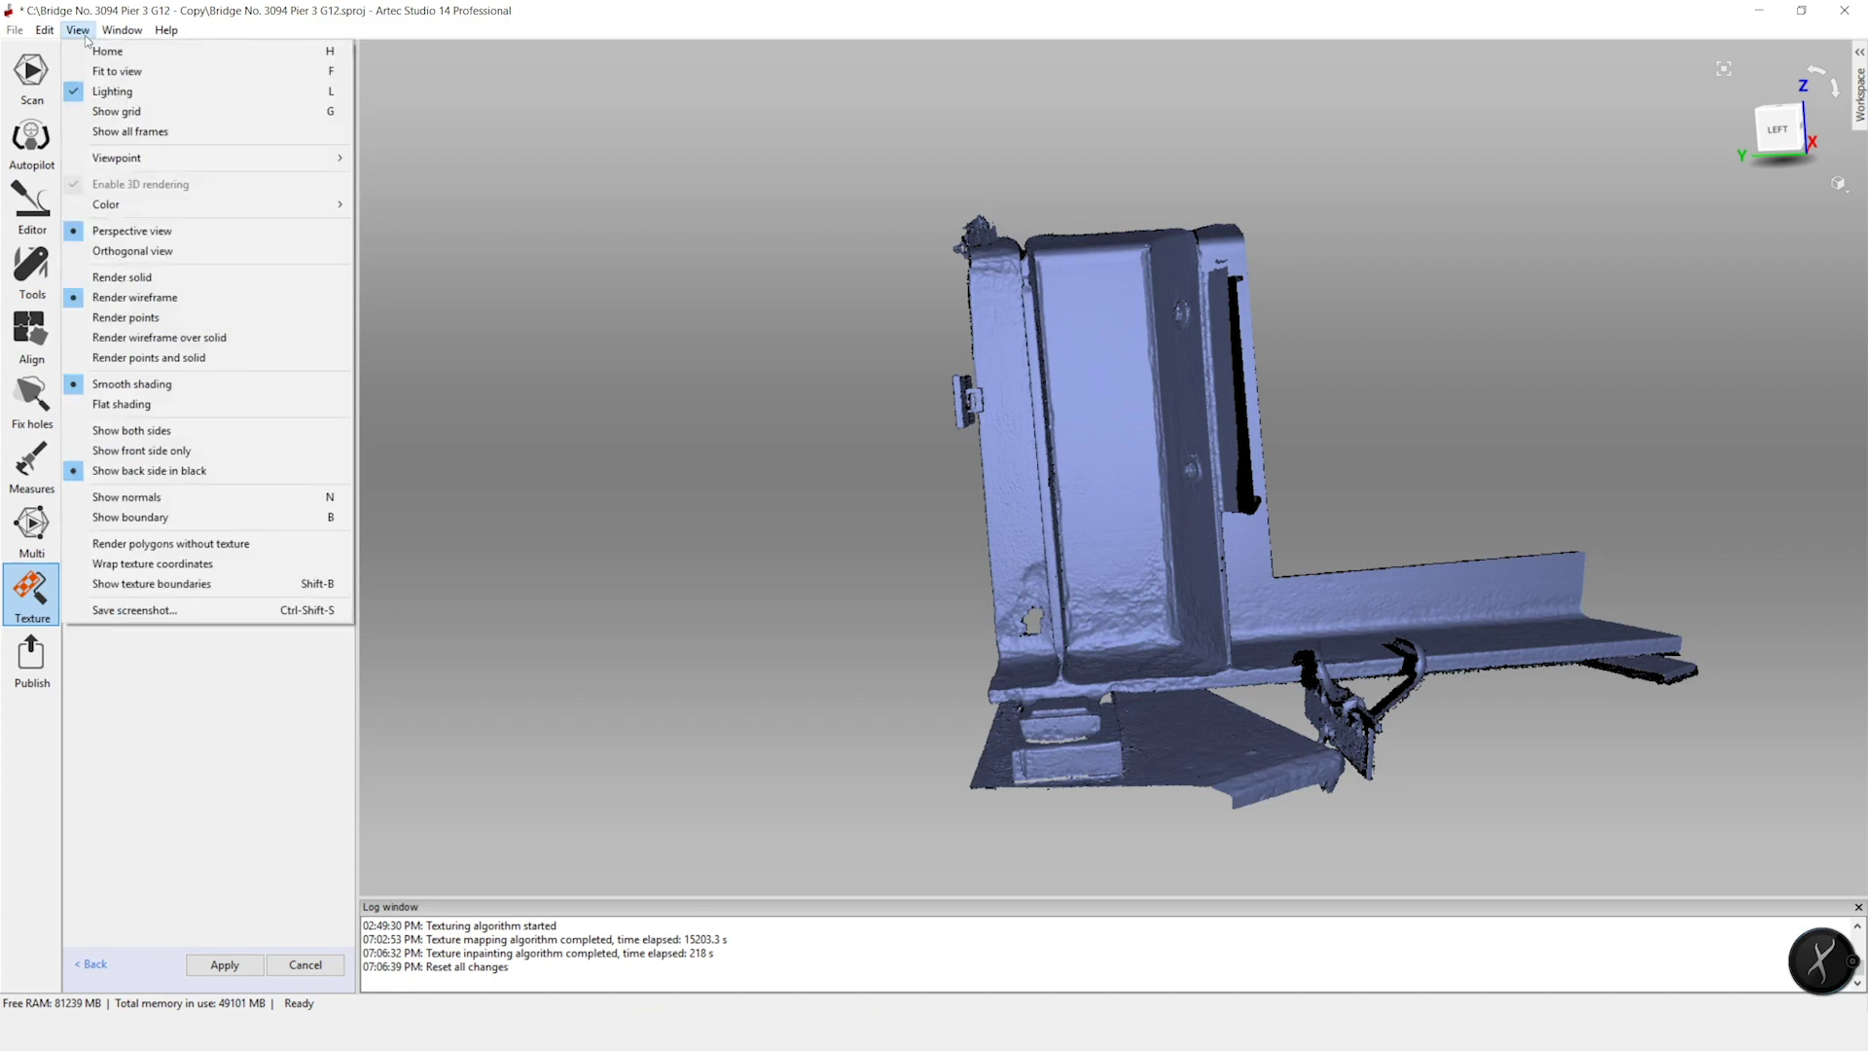
mouse_move(146, 204)
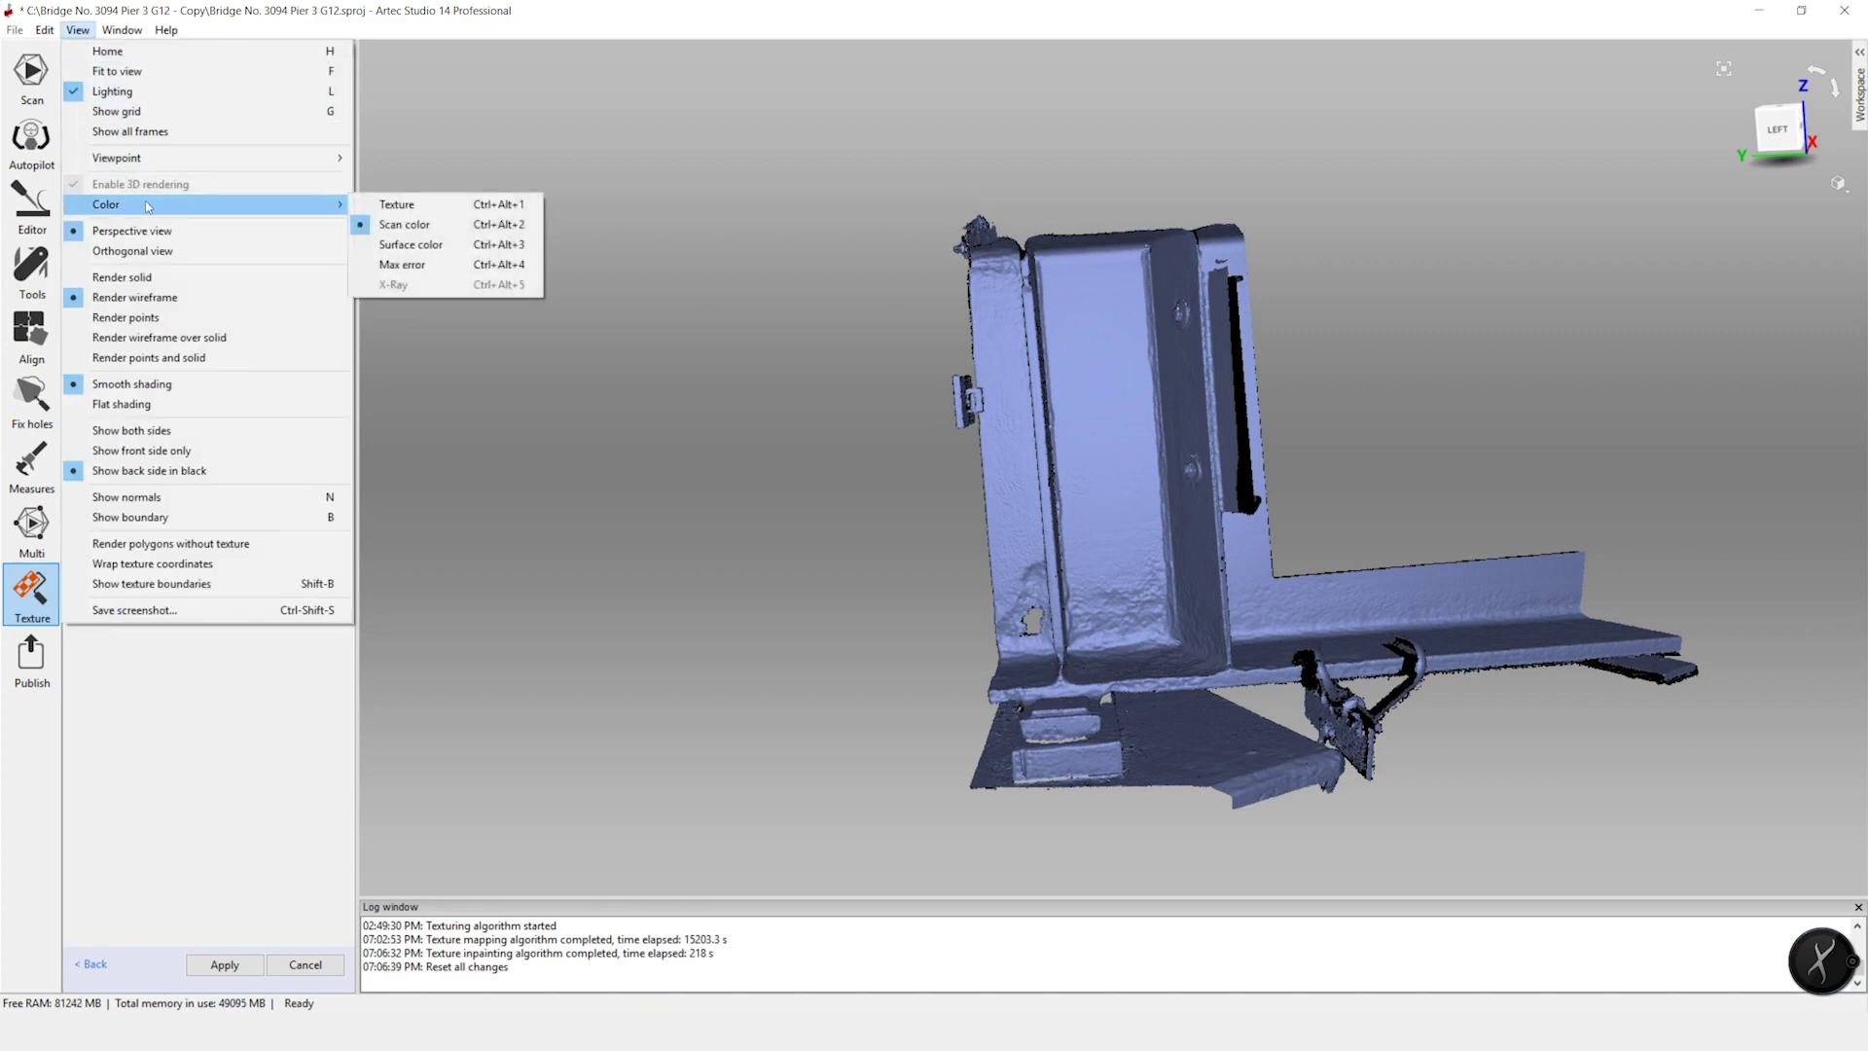
left_click(394, 210)
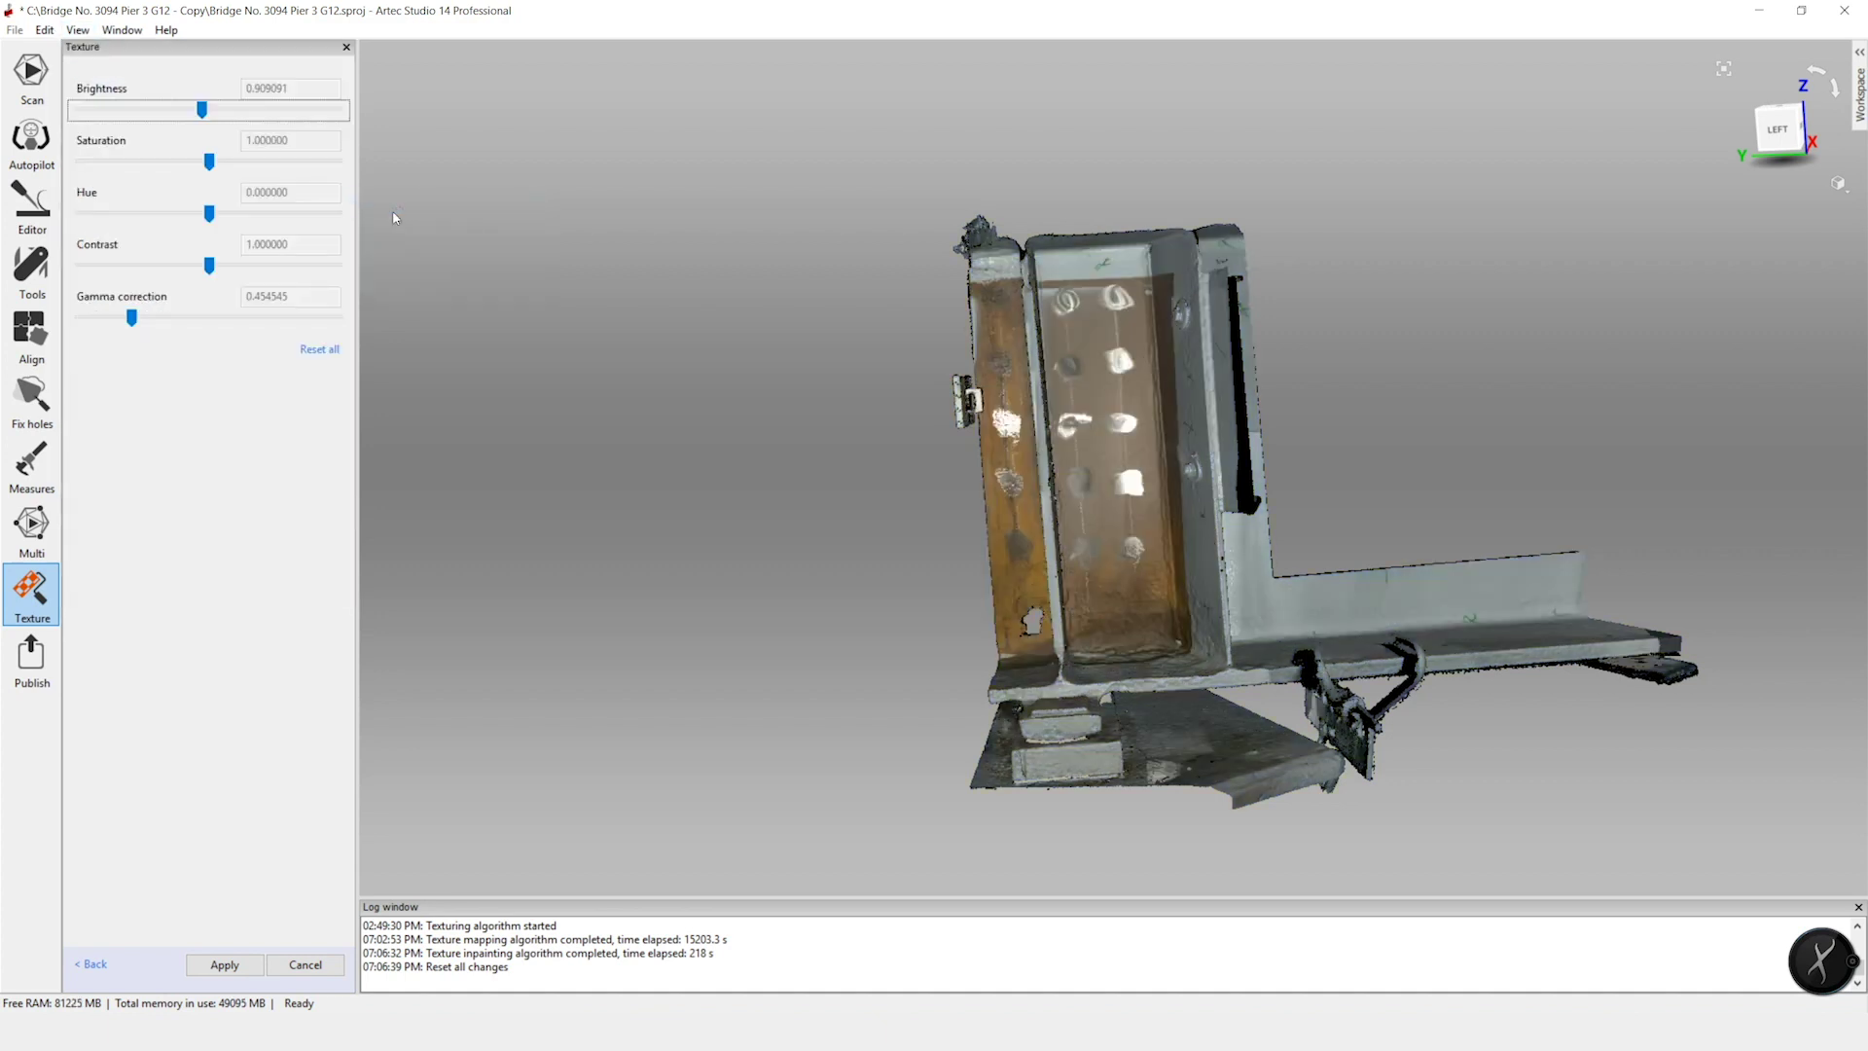
- Inspect the textured girder, set the brightness to 1.0 and apply the texture adjustments
left_click_drag(1065, 713, 1489, 534)
left_click_drag(1409, 582, 1249, 681)
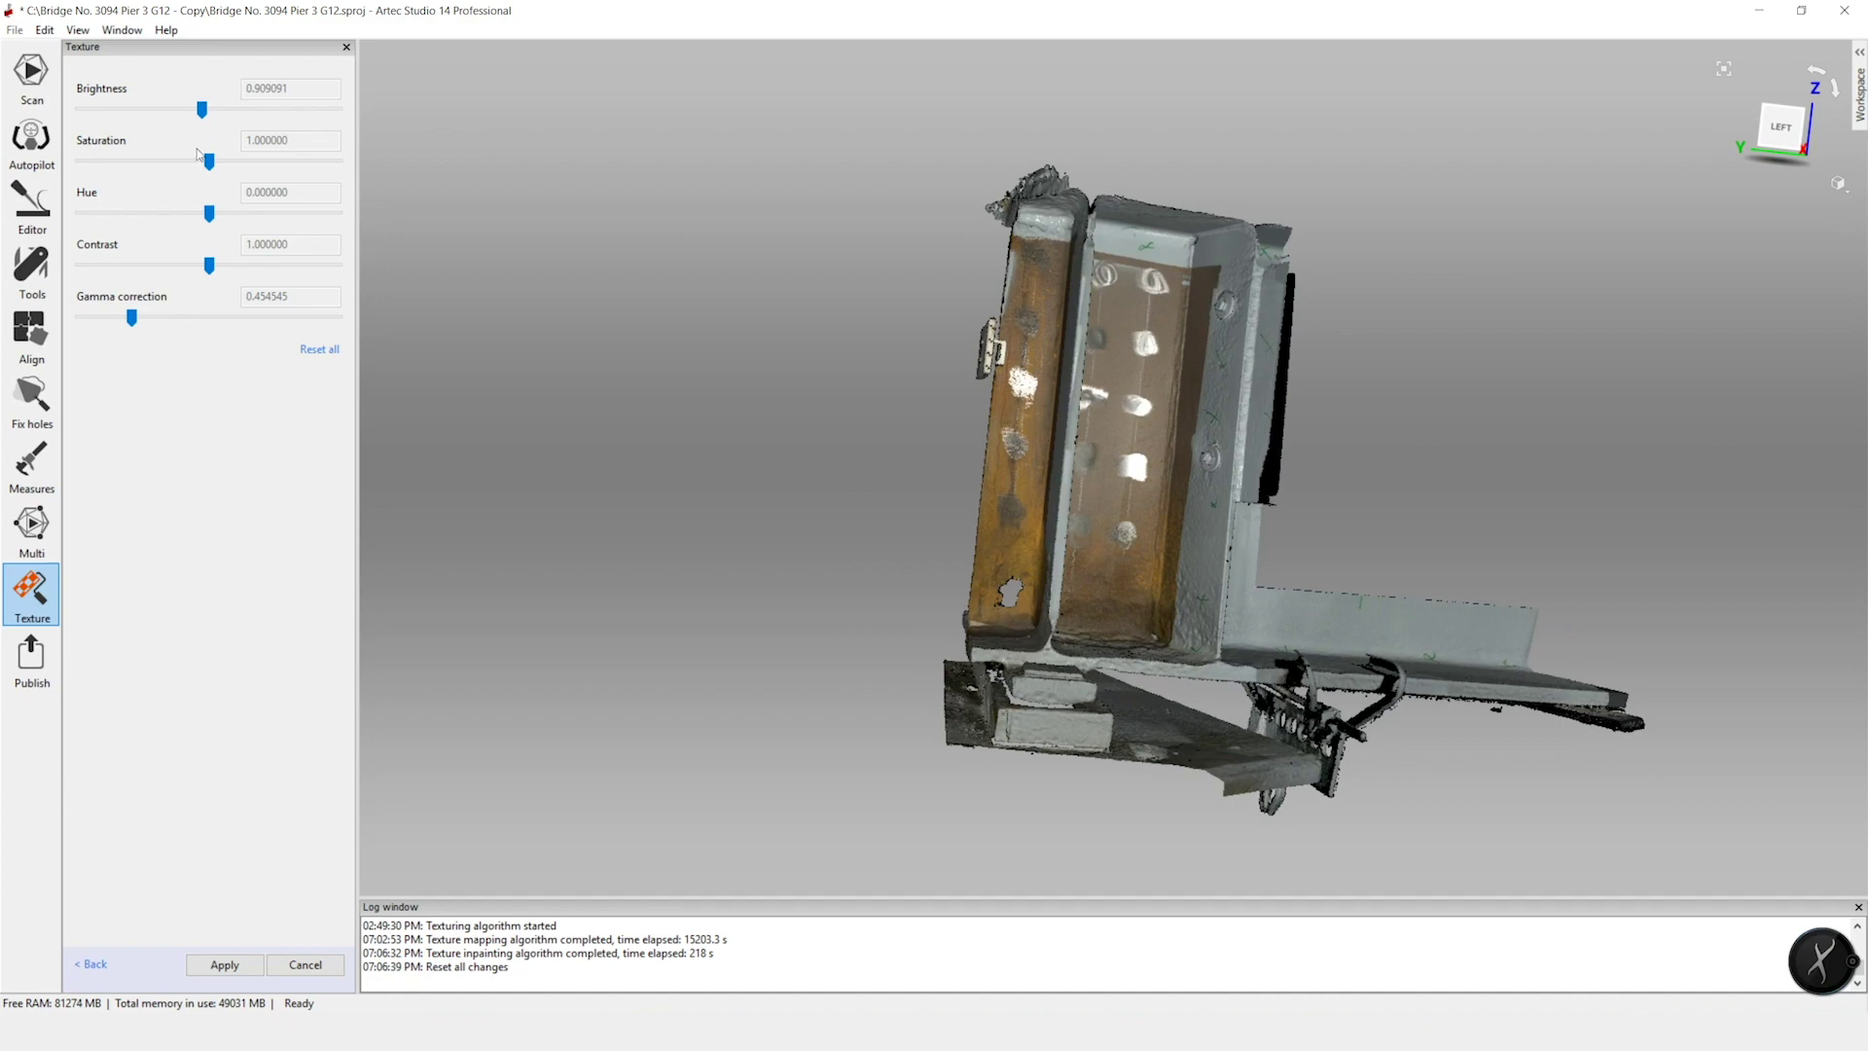
left_click_drag(203, 110, 215, 119)
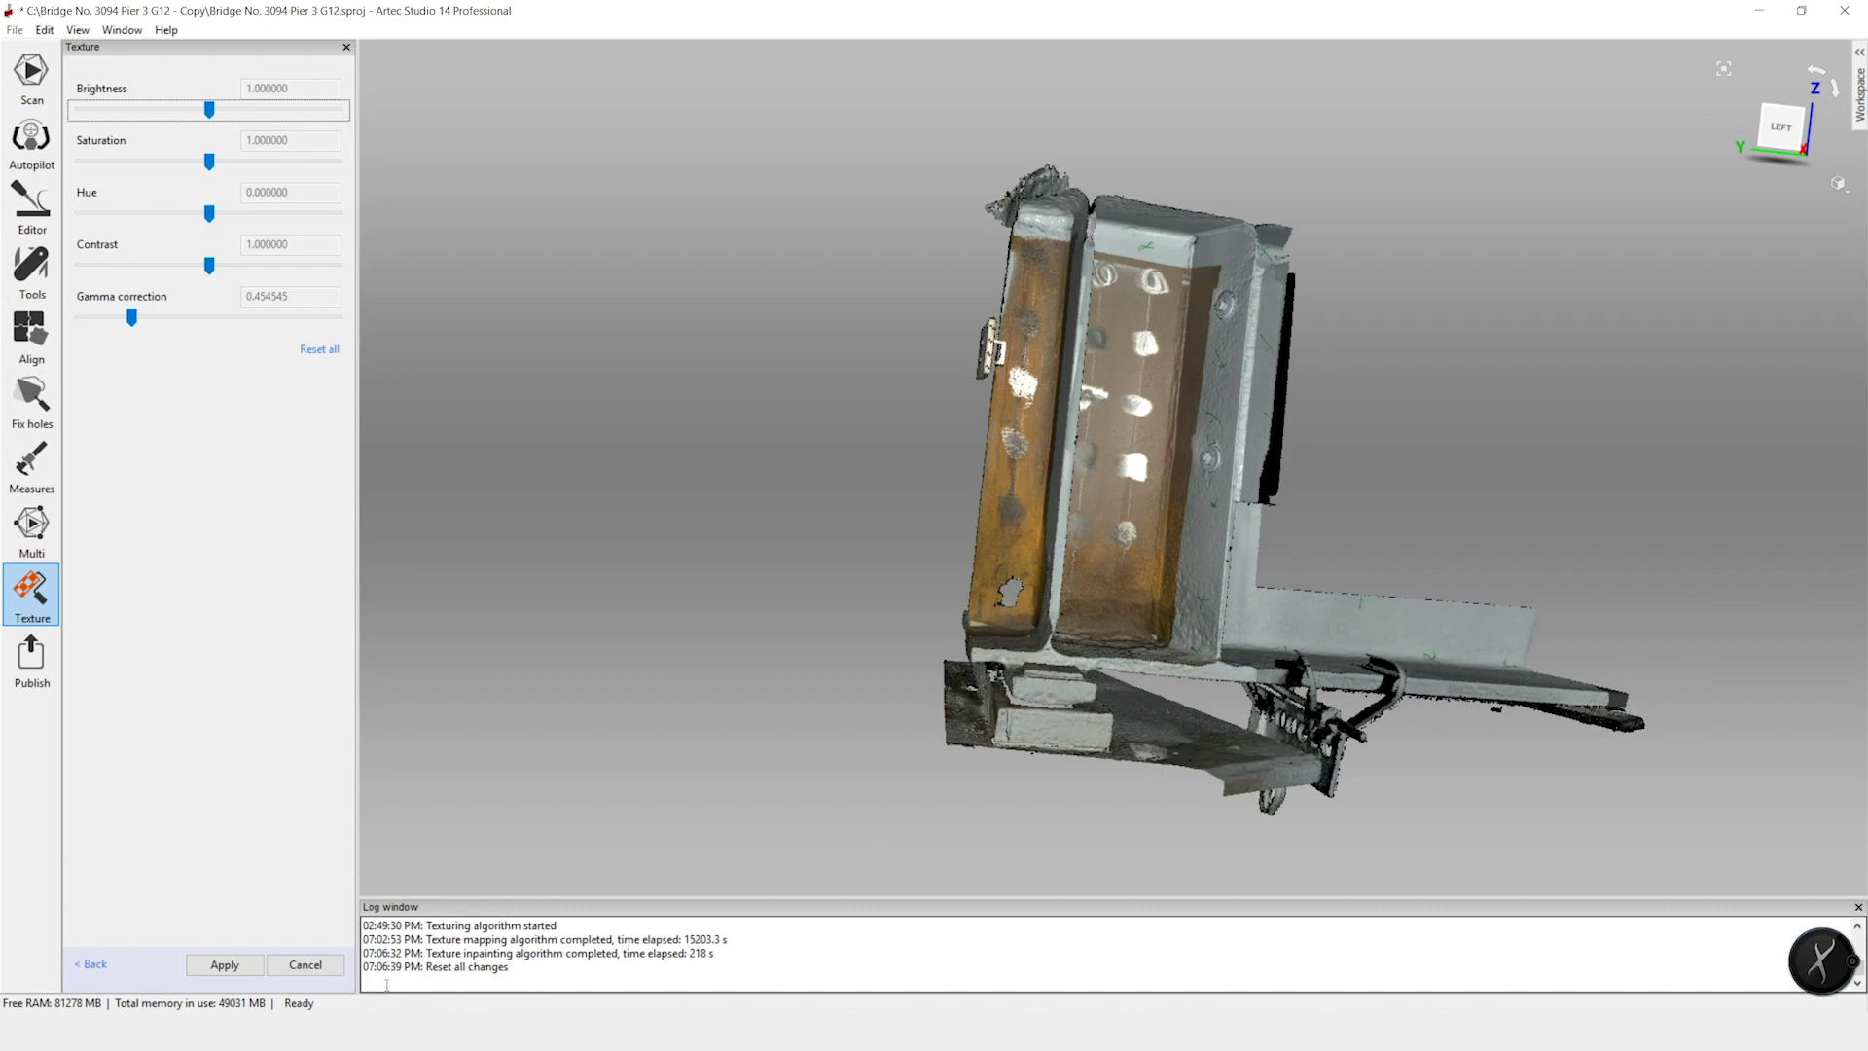
left_click(231, 969)
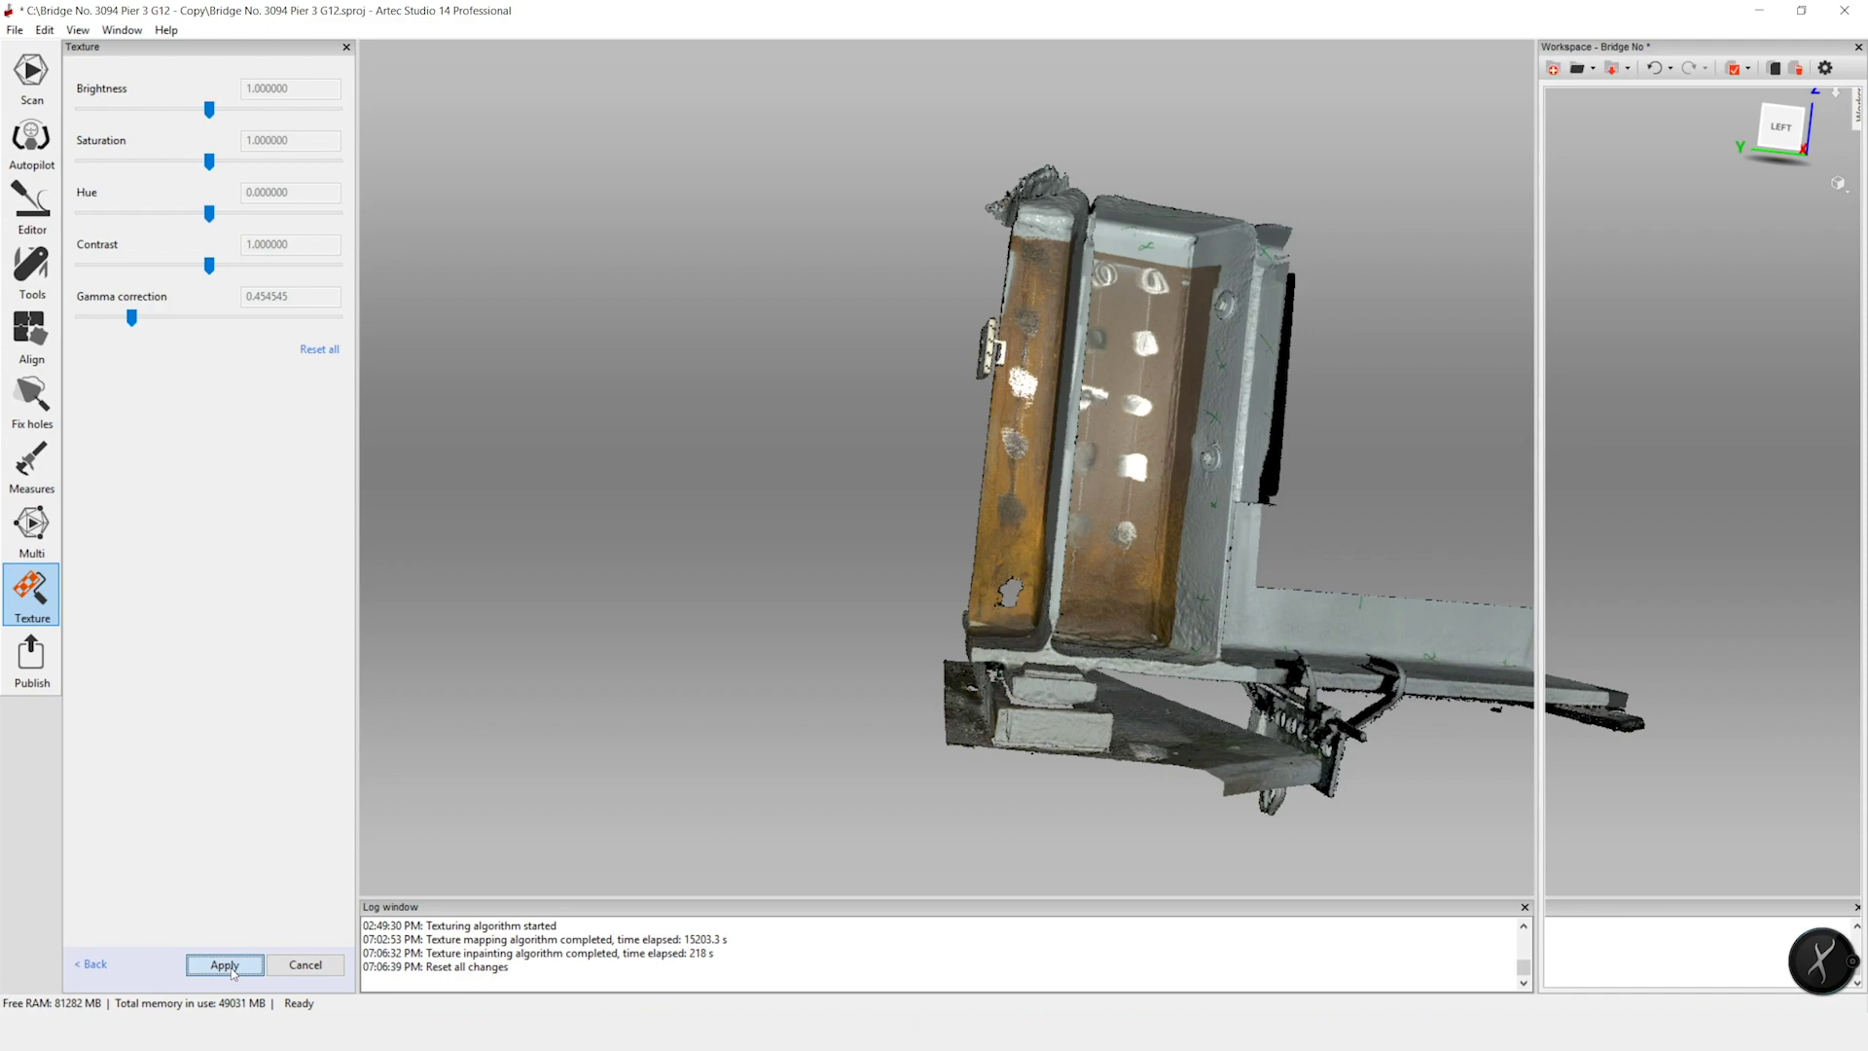